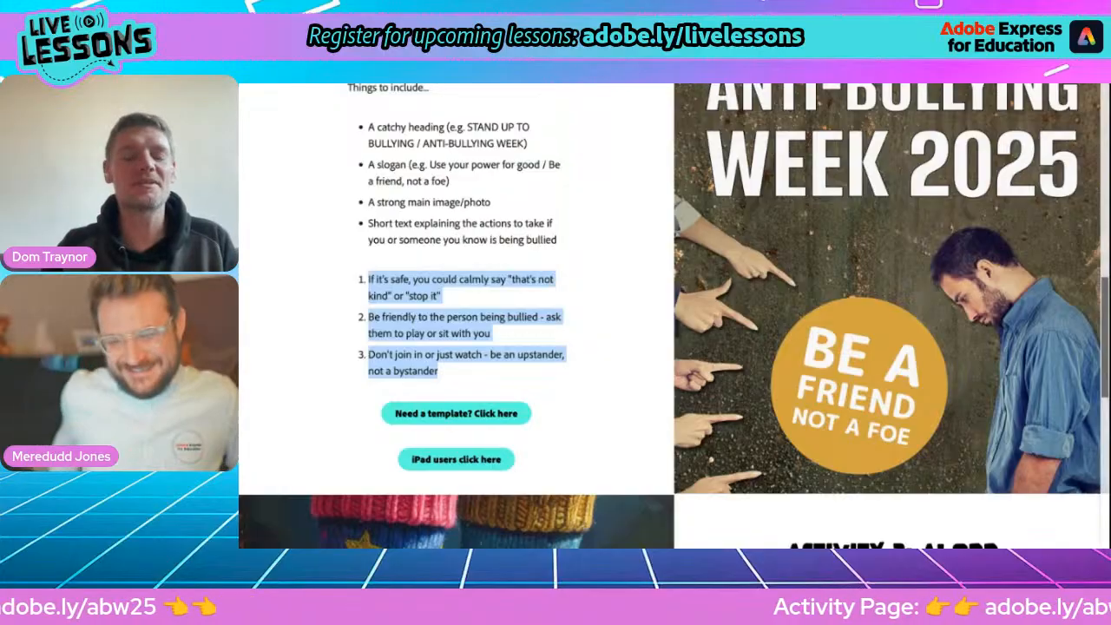
Switch from the activity page to Adobe Express and create a blank landscape 16:9 project, dismissing the template suggestions.
left_click(420, 214)
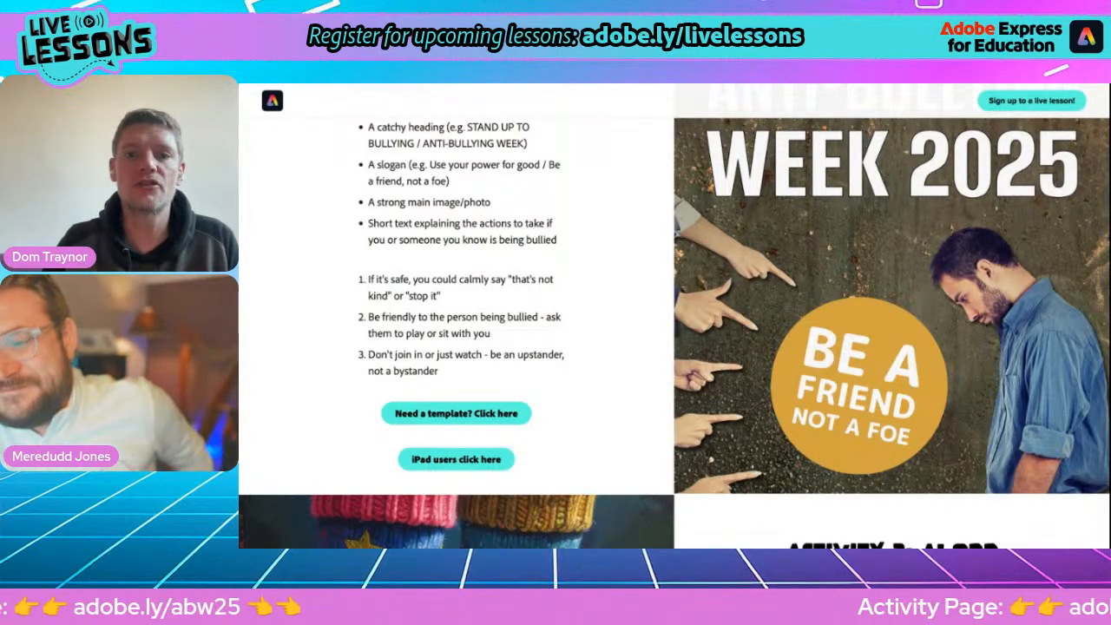
key("ctrl+Tab")
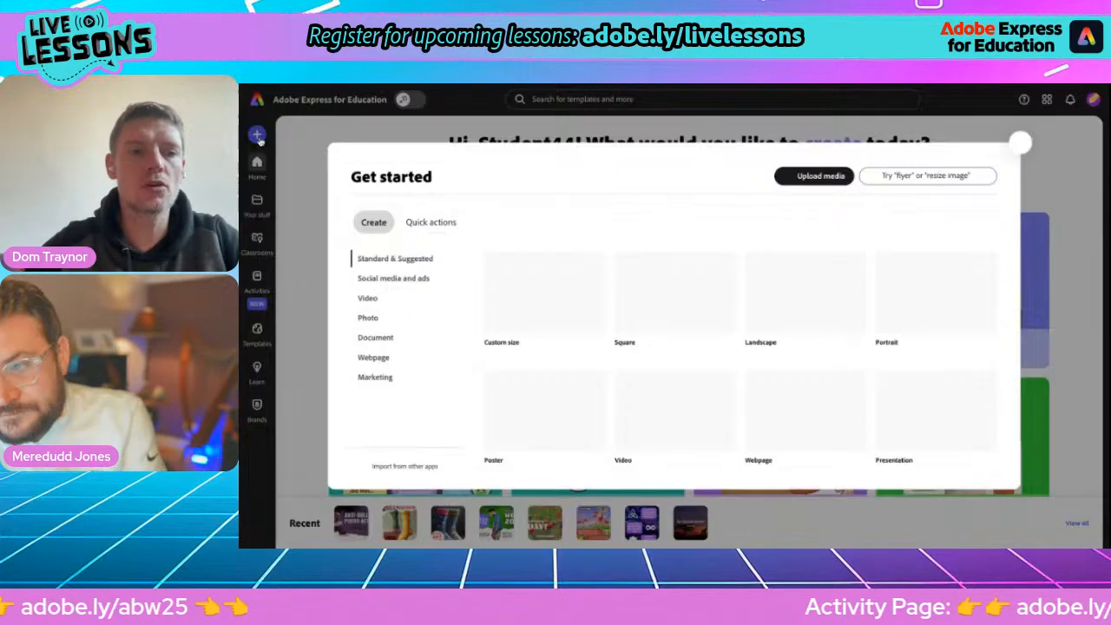
left_click(257, 135)
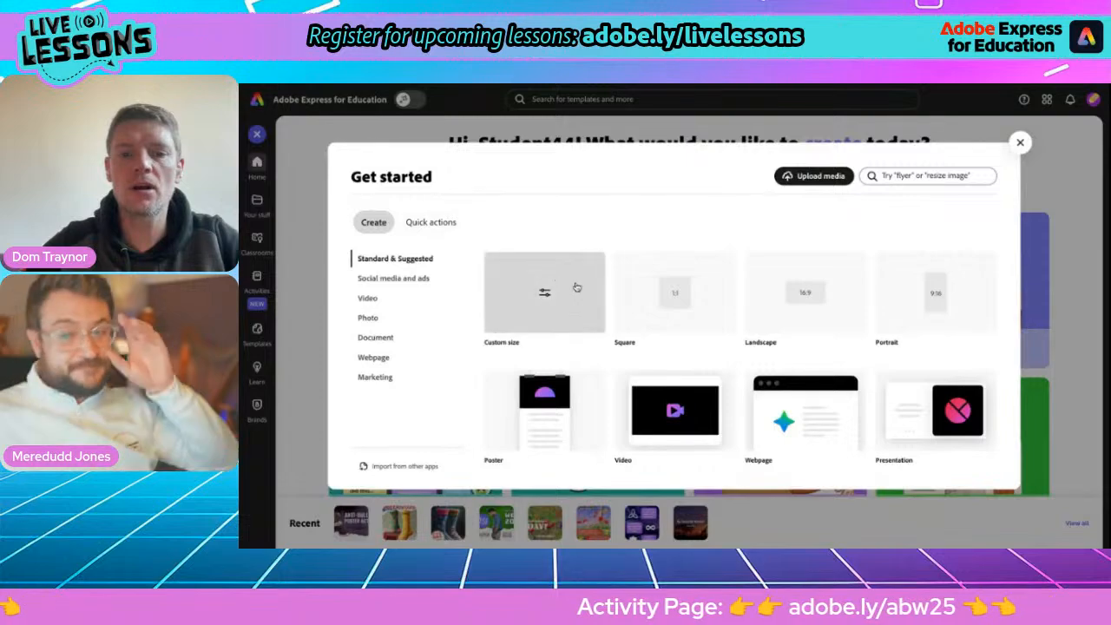
left_click(791, 313)
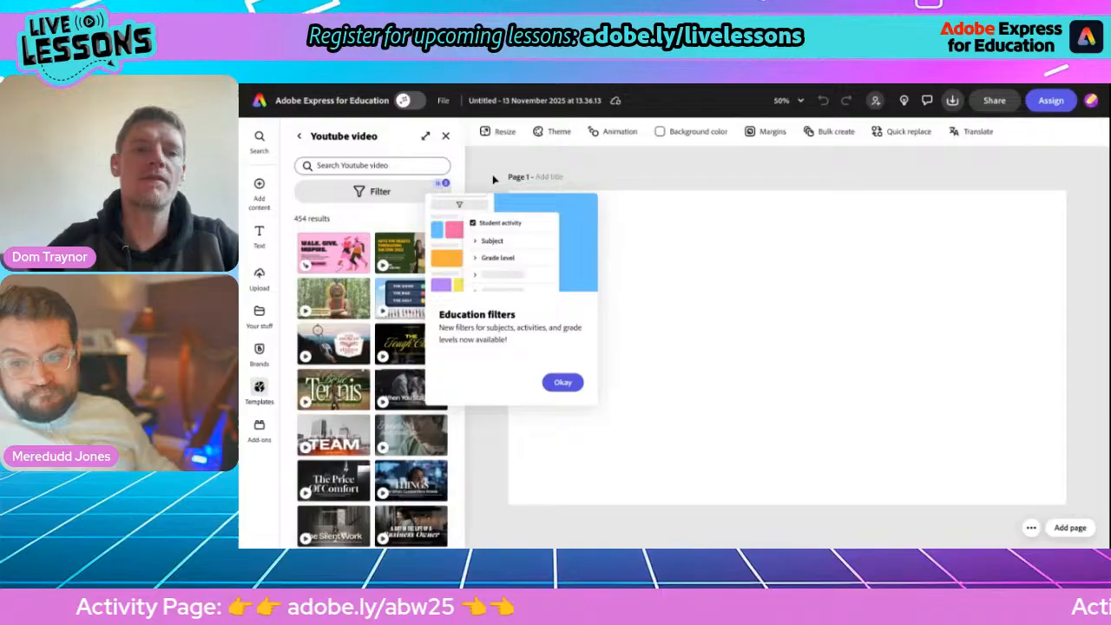
left_click(446, 137)
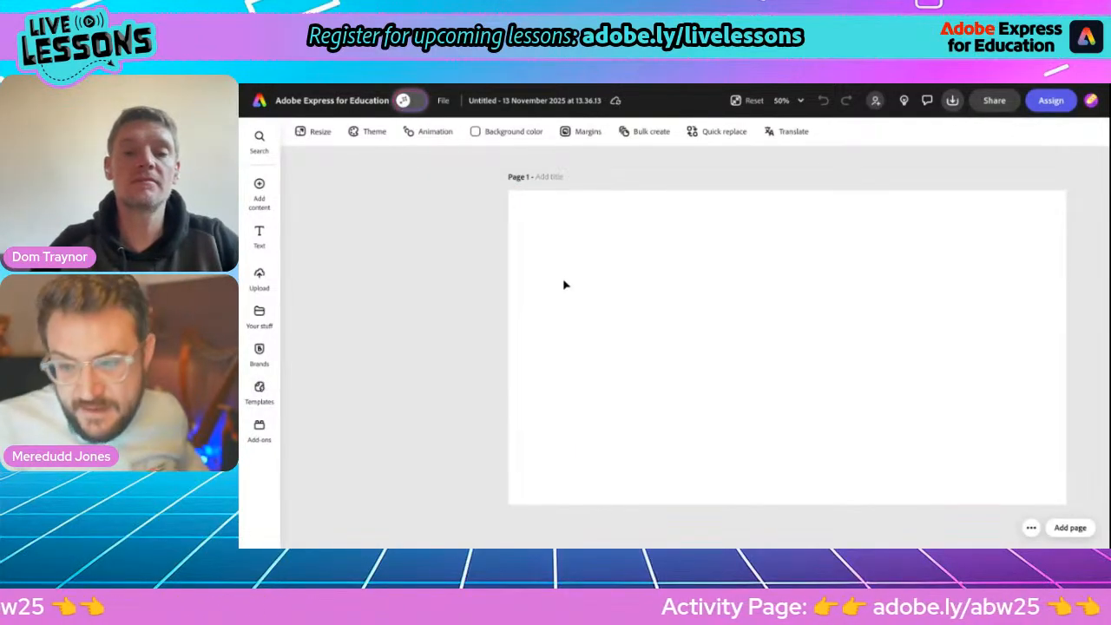
Try to rename the project as ABW animation.
left_click(497, 100)
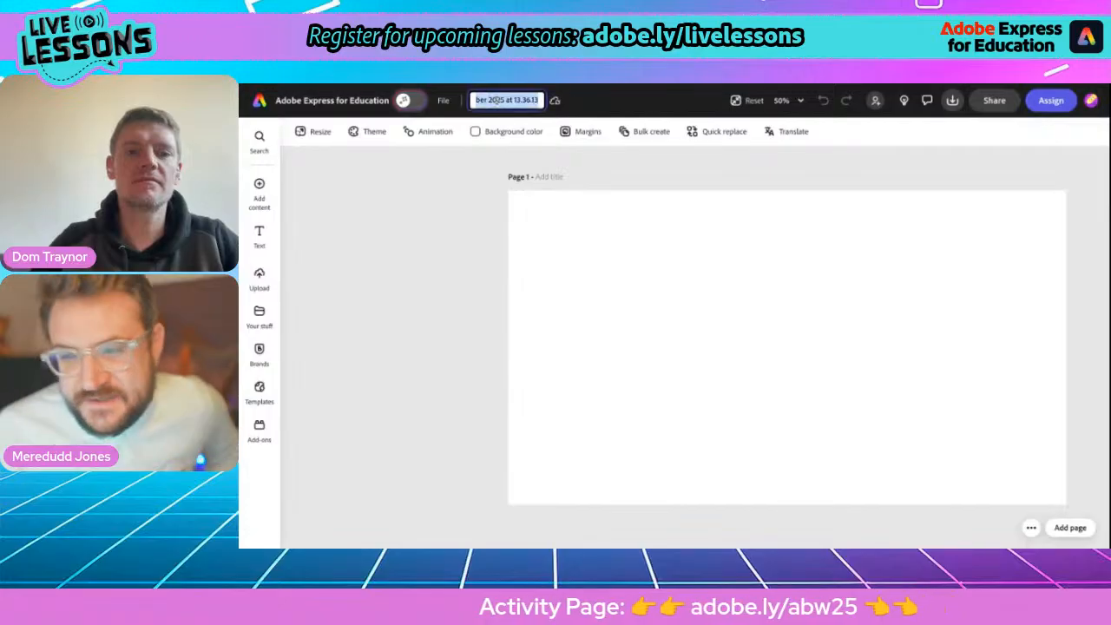
type("N")
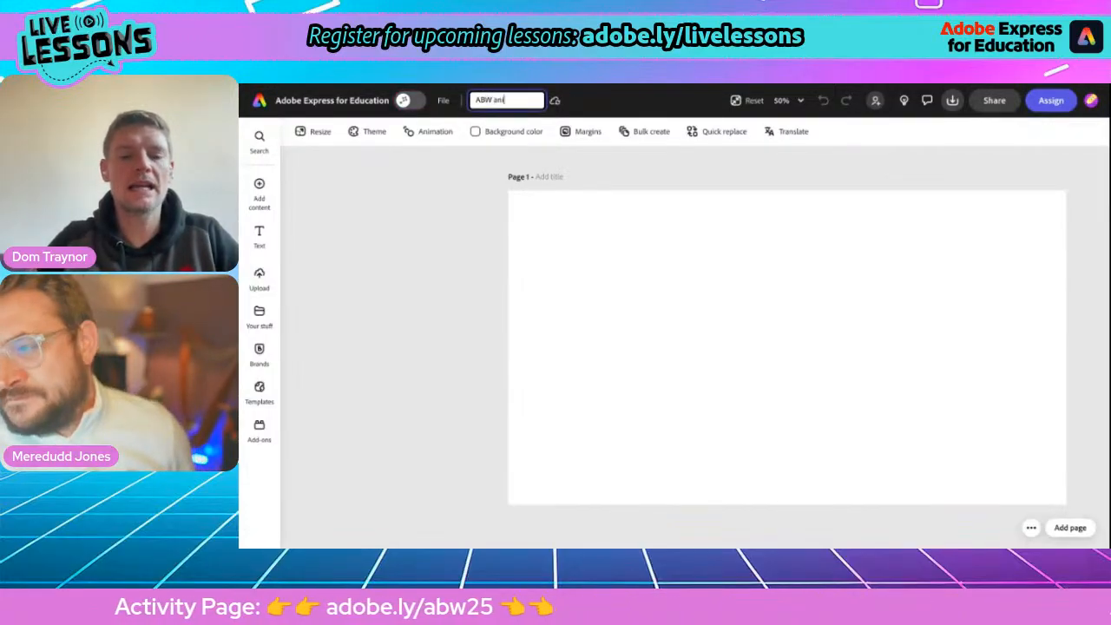
type("n")
key("Return")
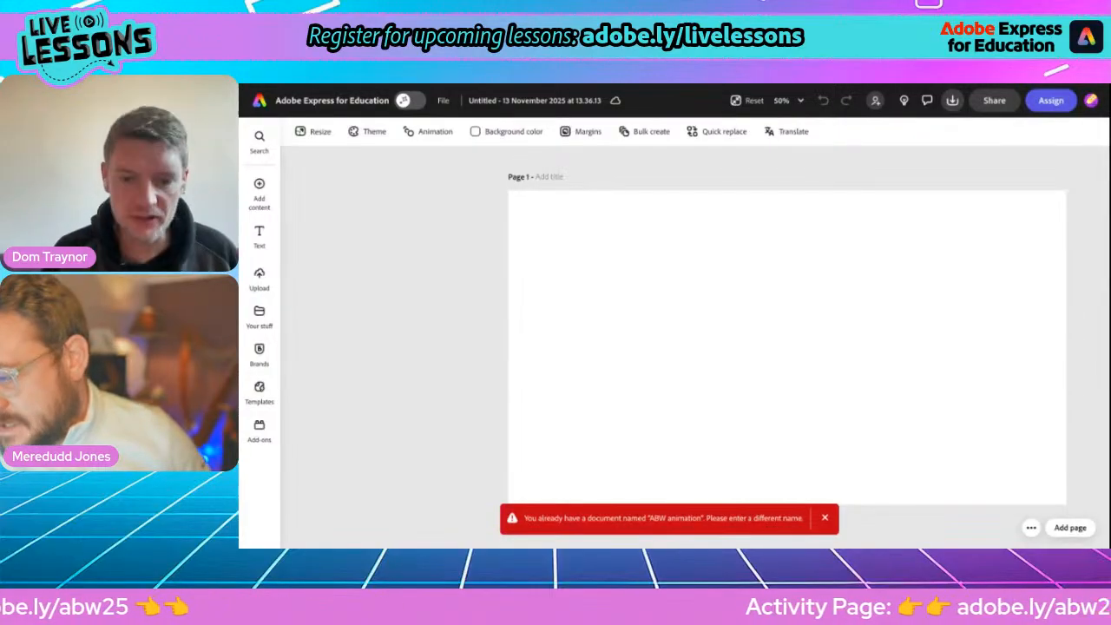
Rename the untitled project as ABW Animate.
left_click(502, 99)
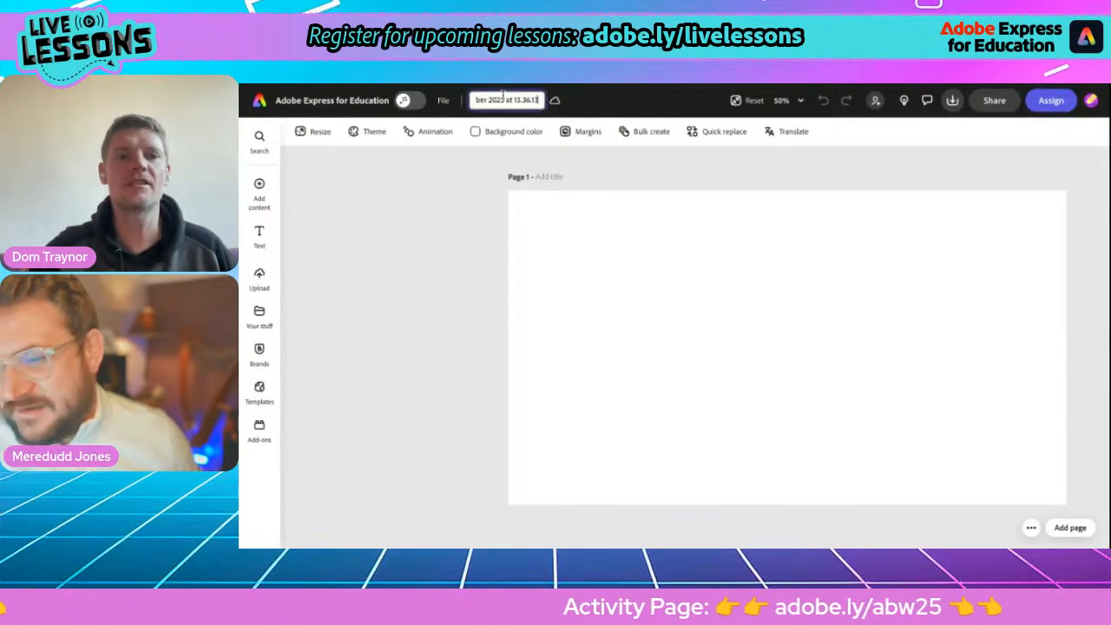
type("ABW Animate")
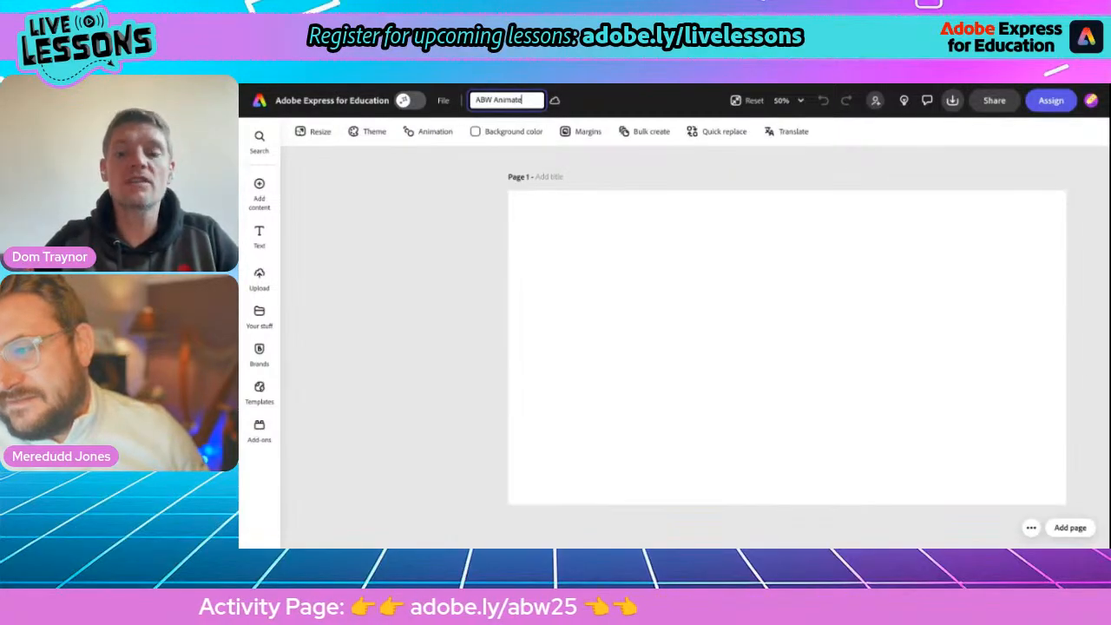
key("Return")
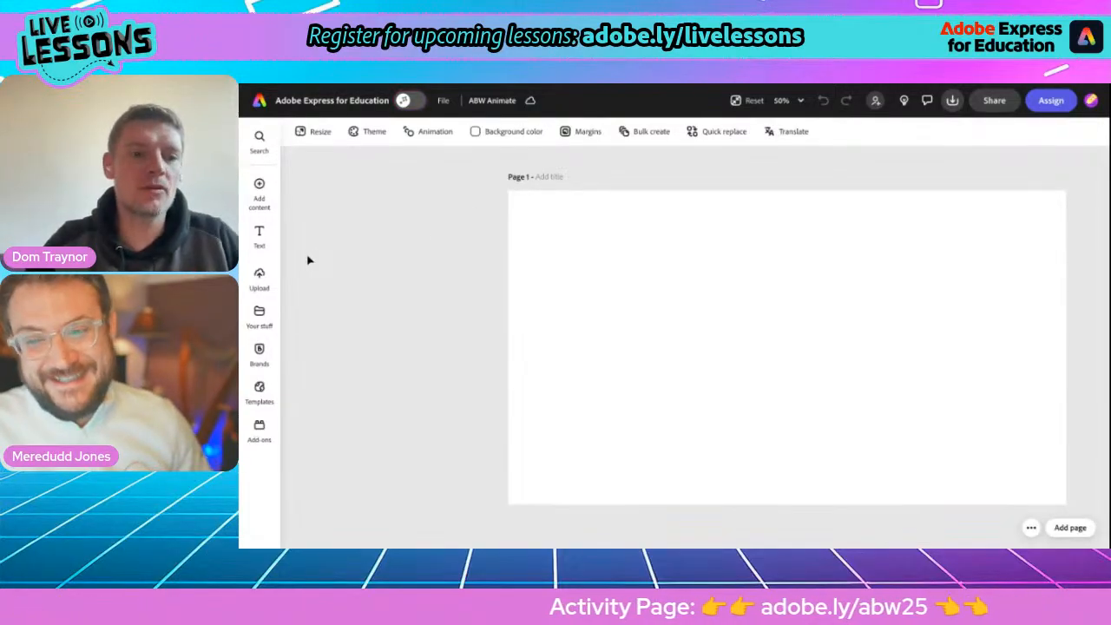
Search the stock photos for "texture" and add the fiery orange-brown texture photo to the page.
left_click(257, 186)
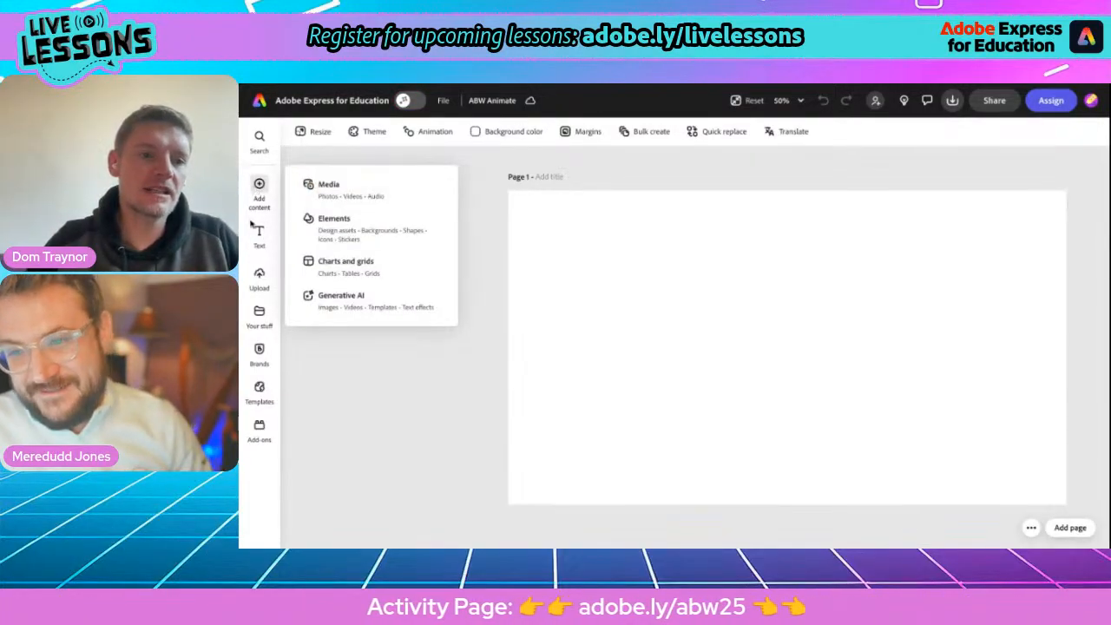
scroll(257, 195, "up", 5)
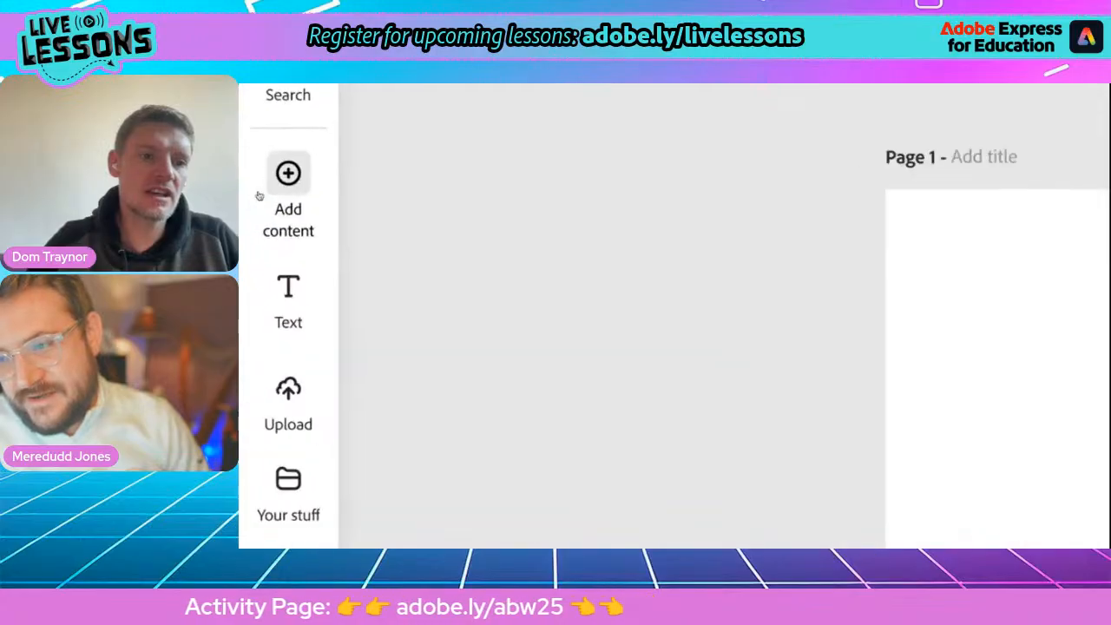
scroll(256, 196, "down", 5)
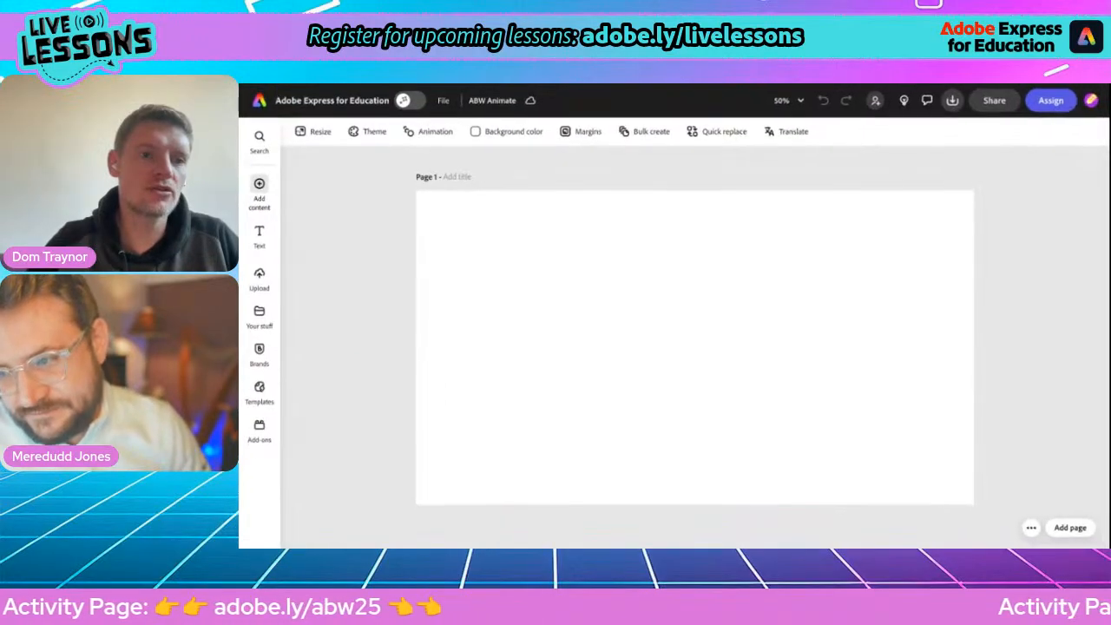
left_click(272, 193)
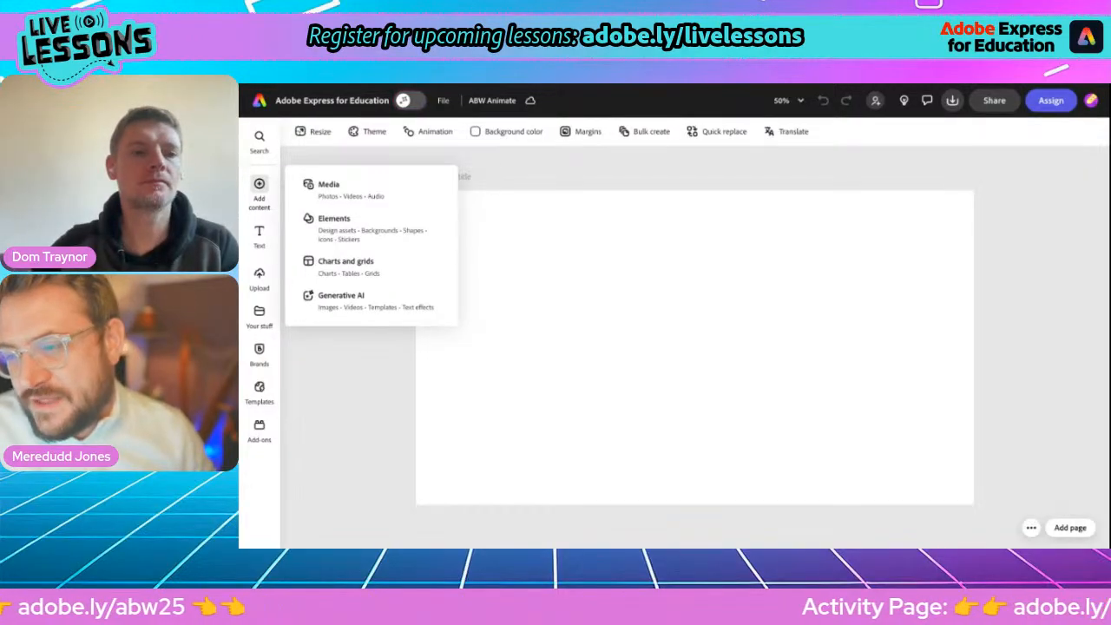
left_click(338, 199)
left_click(335, 162)
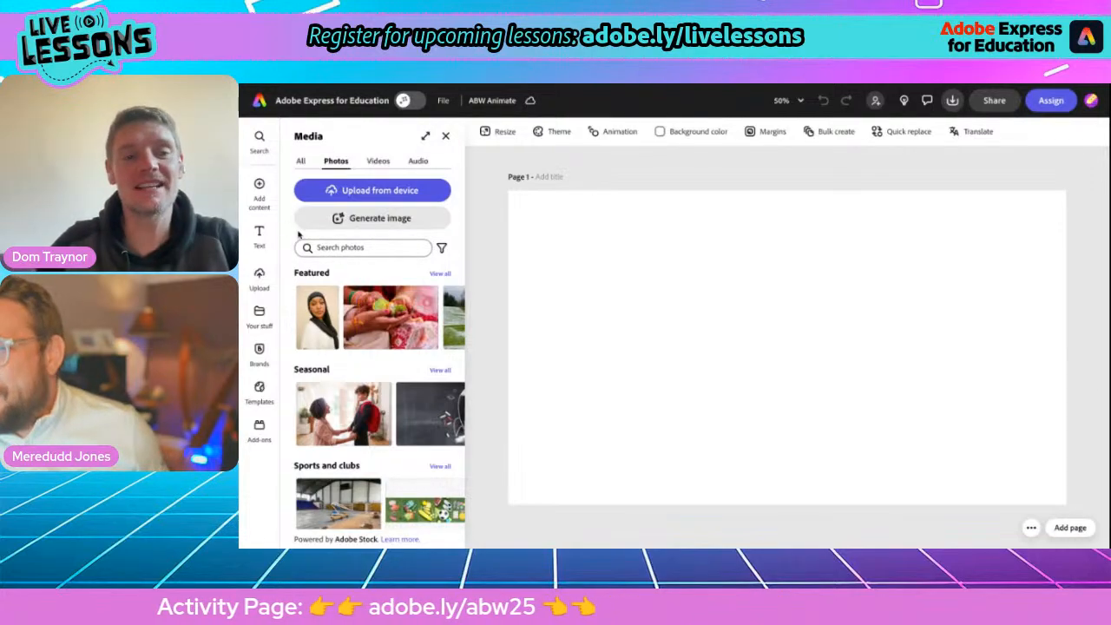
left_click(330, 251)
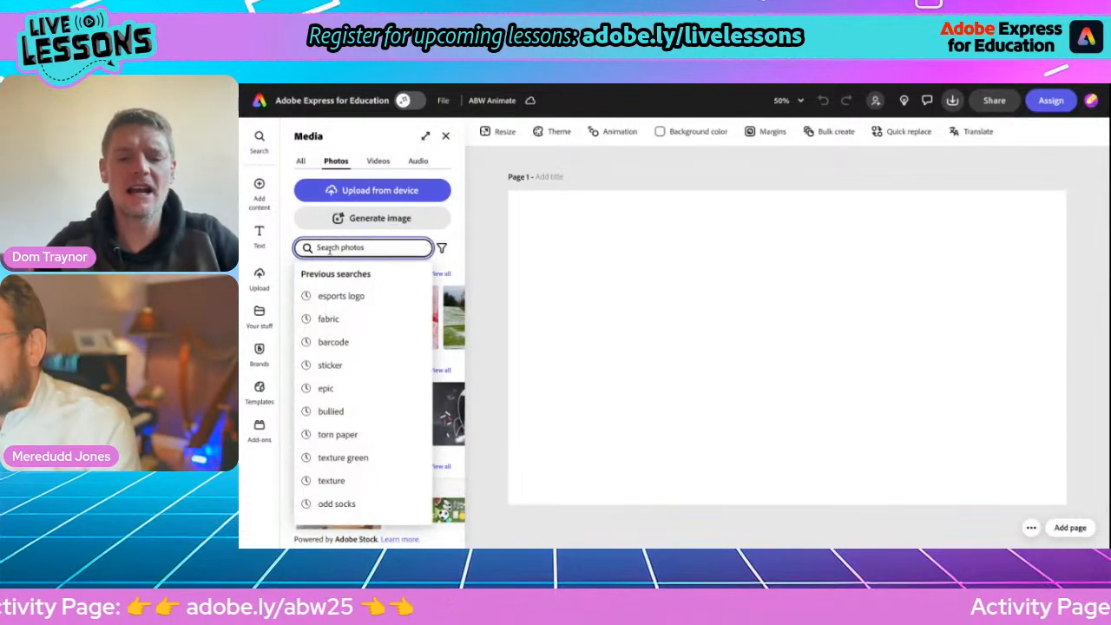
type("texture")
key("Return")
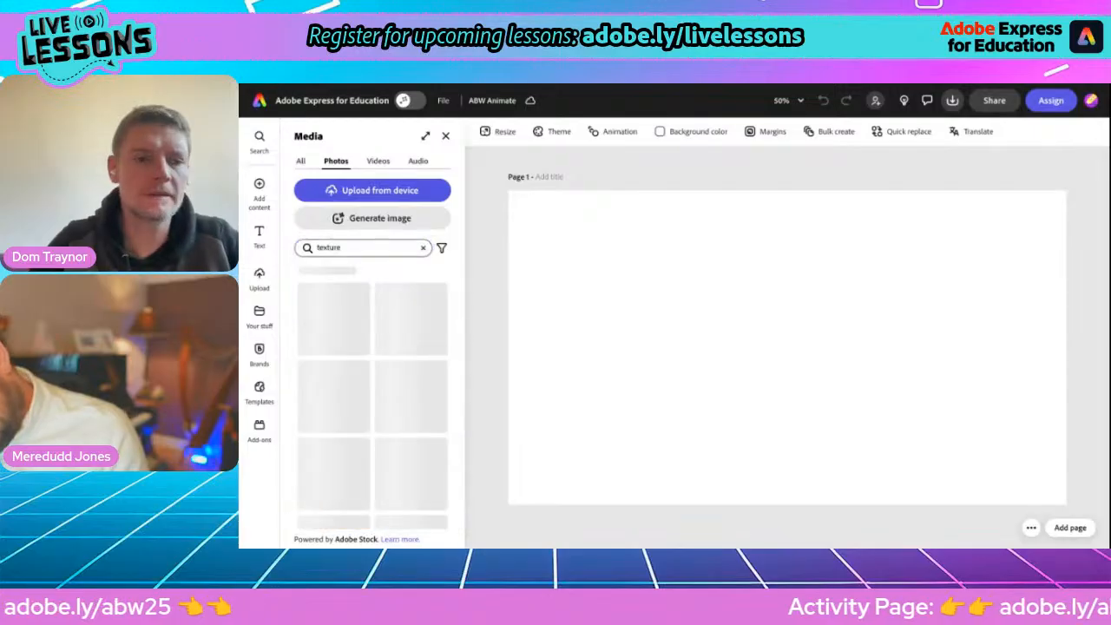
scroll(344, 391, "down", 3)
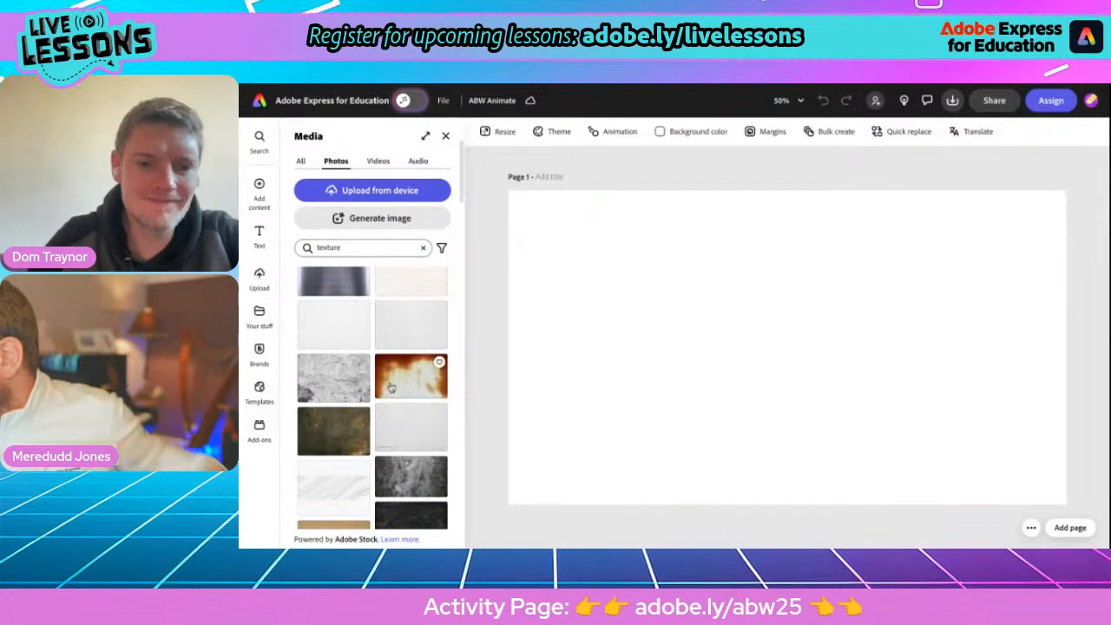
left_click(391, 388)
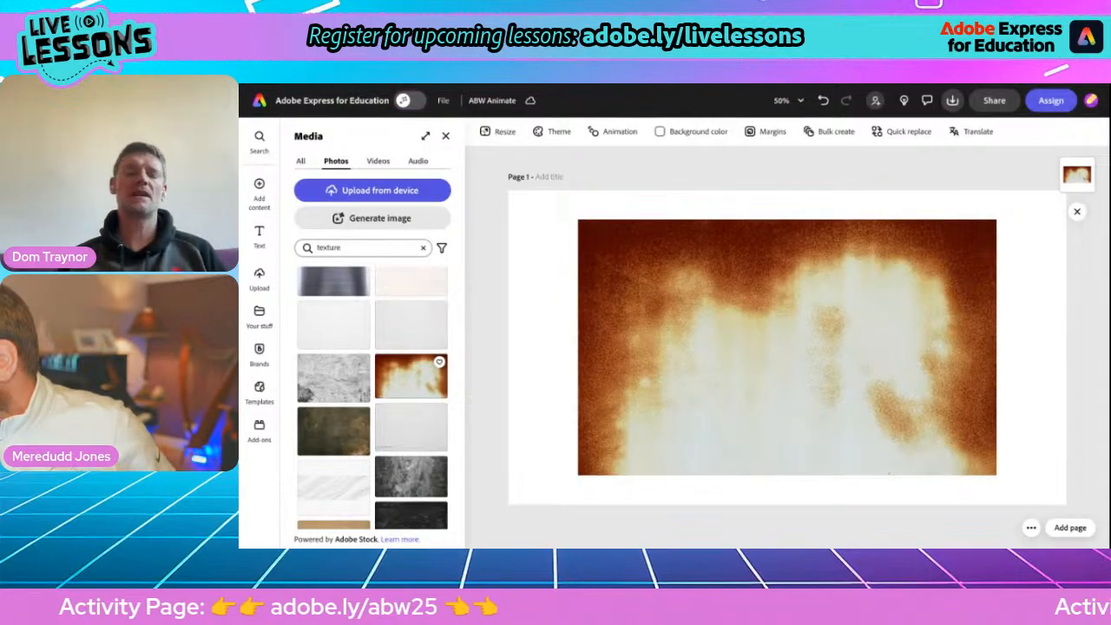
Search the stock photos for "texture green" and browse the alternative textures.
left_click(349, 248)
type("green")
key("Return")
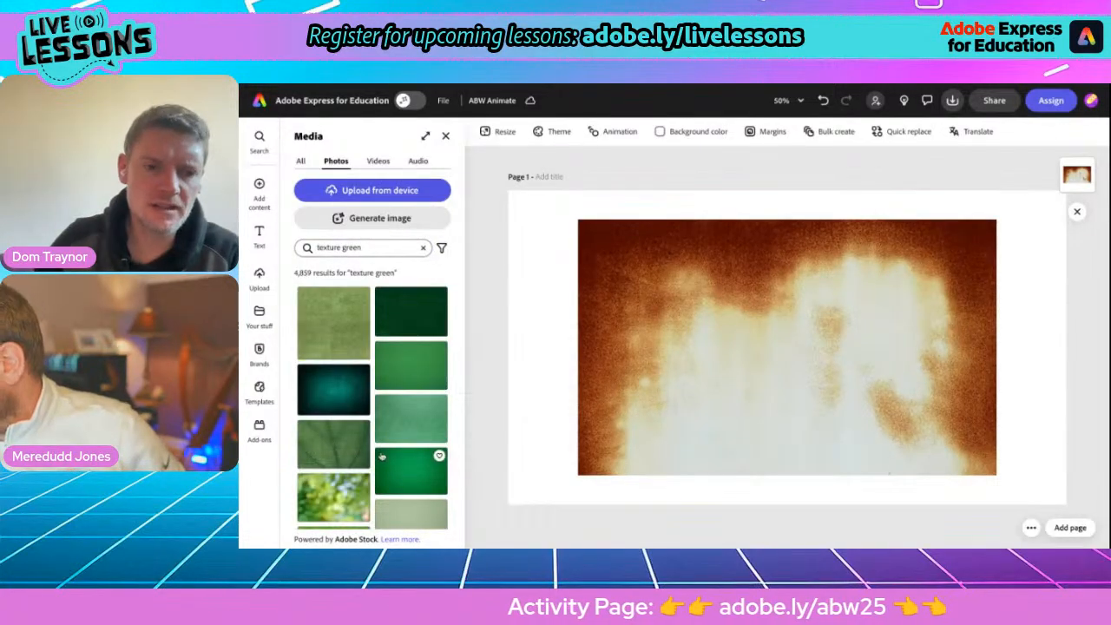
scroll(350, 440, "down", 2)
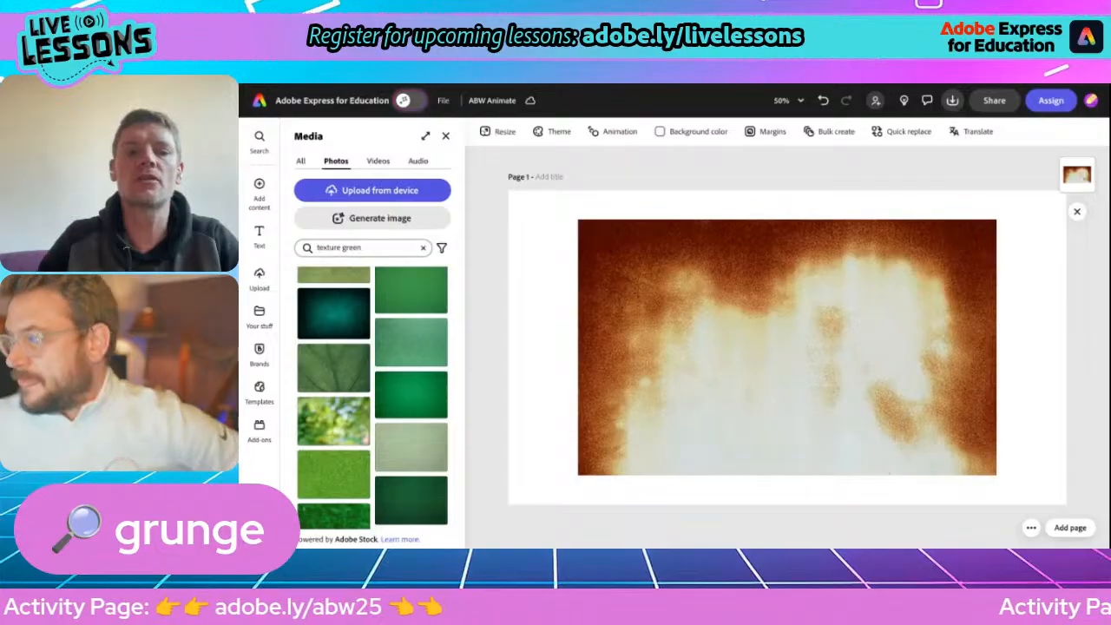
Set the fiery texture photo as the page background.
left_click(710, 349)
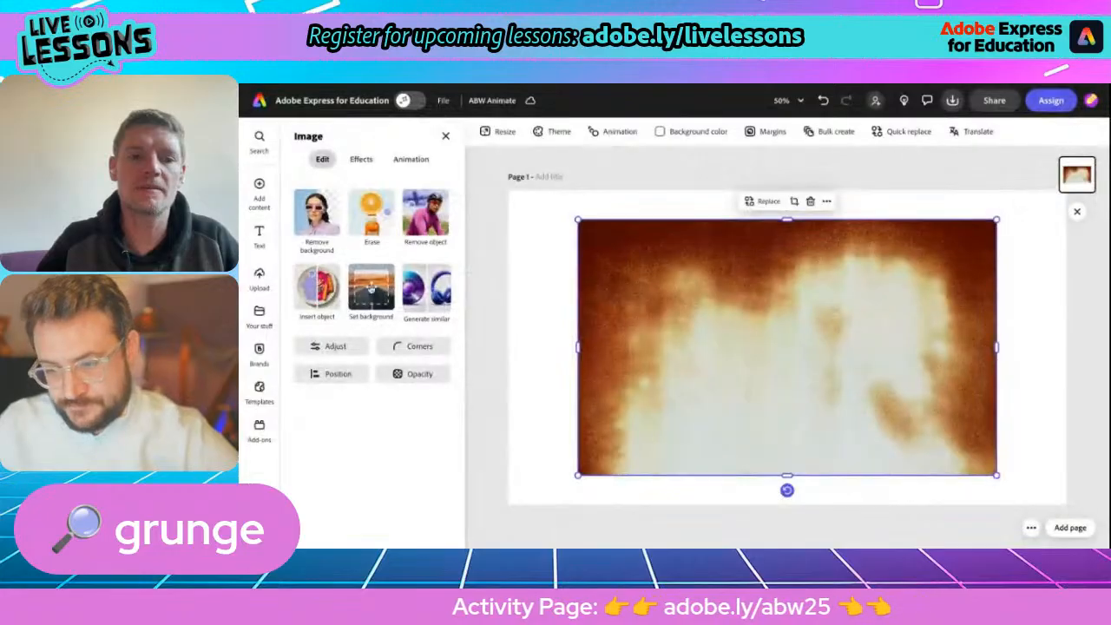
left_click(372, 290)
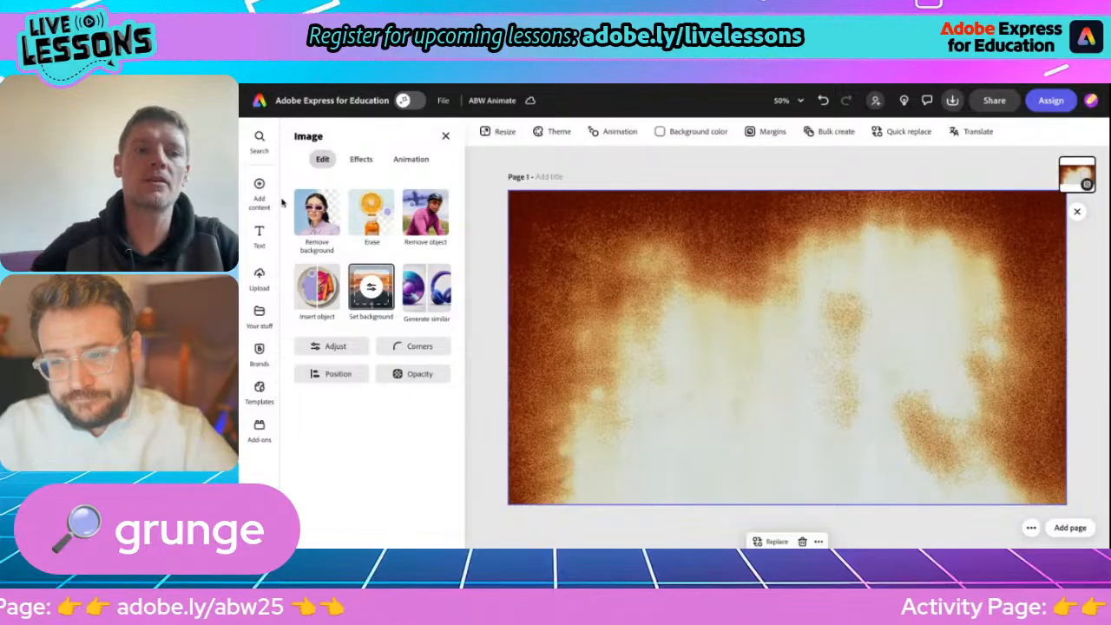
Search the design assets for "torn paper" and add the light grey torn-paper strip to the page.
mouse_move(261, 185)
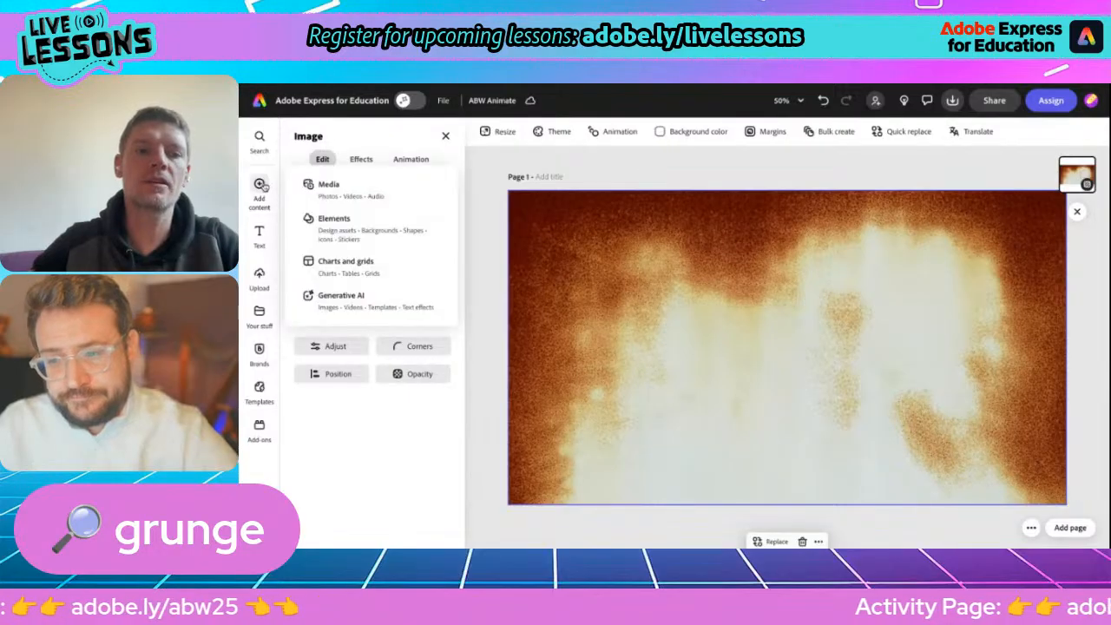
left_click(335, 224)
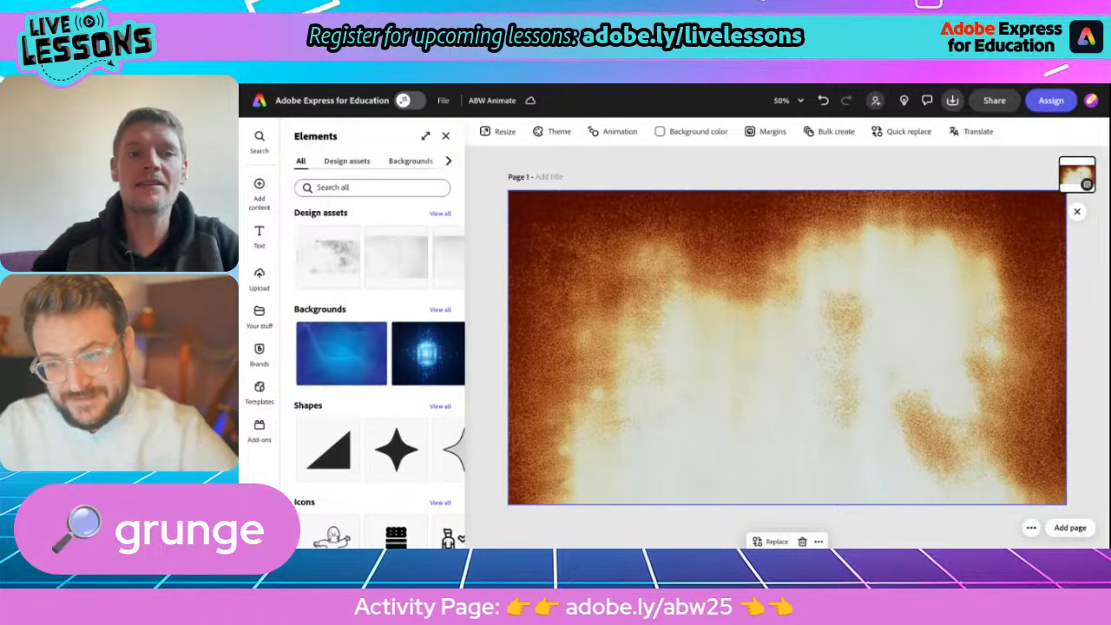
left_click(338, 163)
left_click(339, 186)
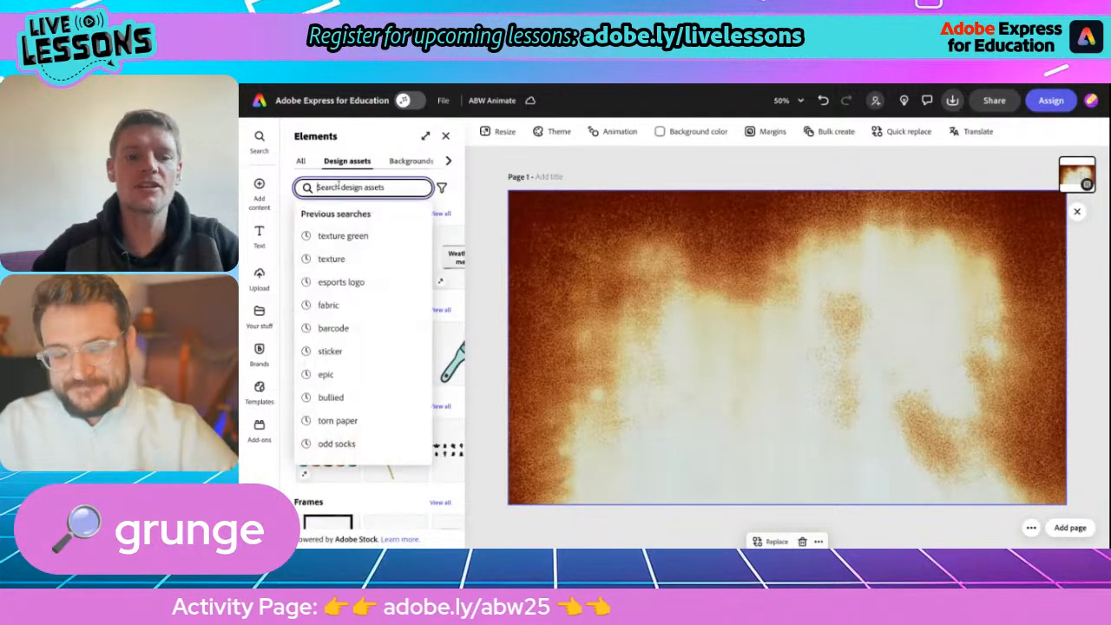
type("torn paper")
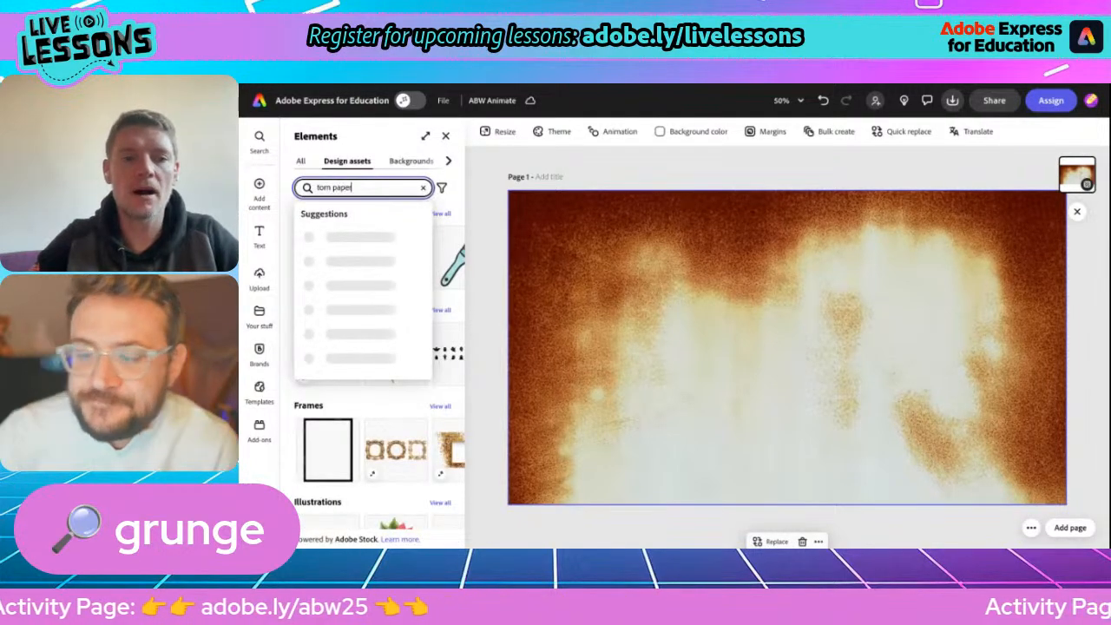
key("Return")
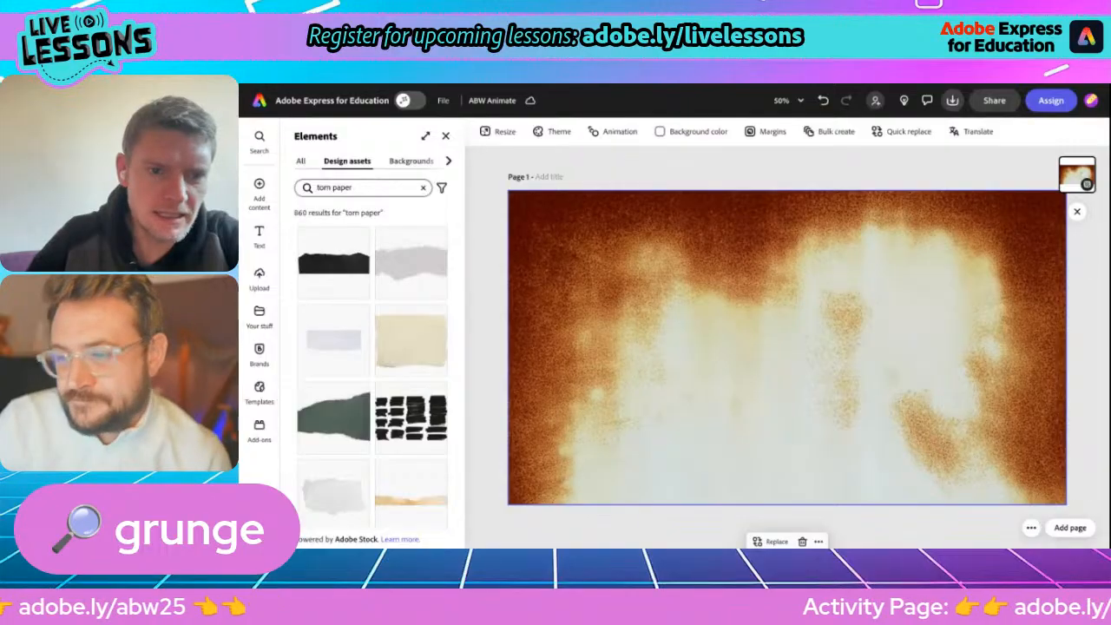
left_click(397, 267)
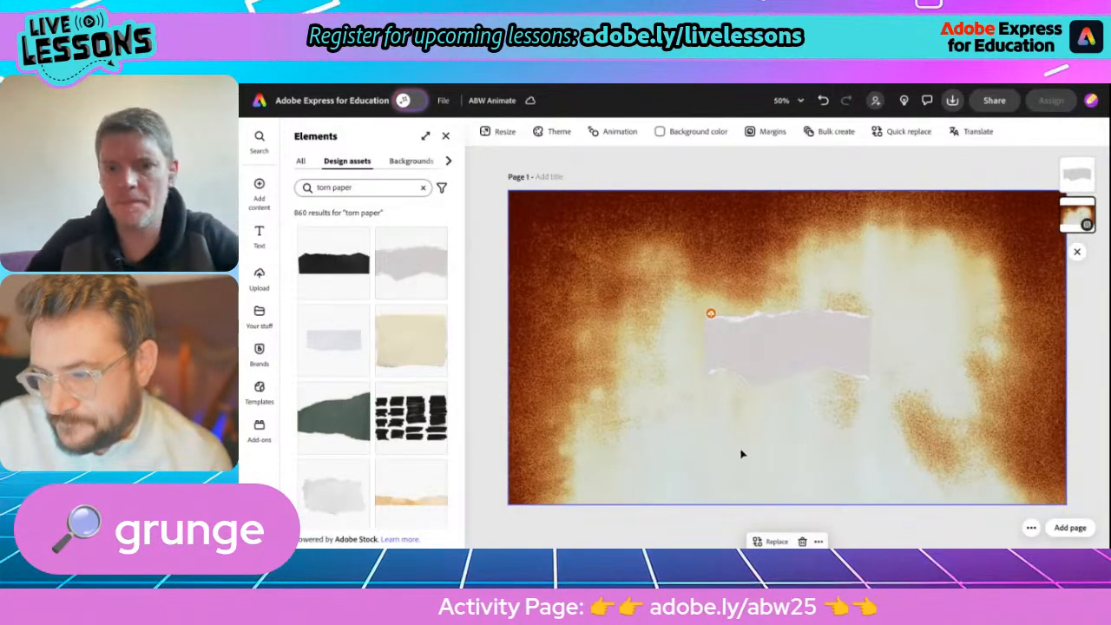
Enlarge the torn-paper strip beyond the page's full width and move it down to cover only the page's lower part.
key("ctrl+minus")
key("ctrl+minus")
left_click(753, 364)
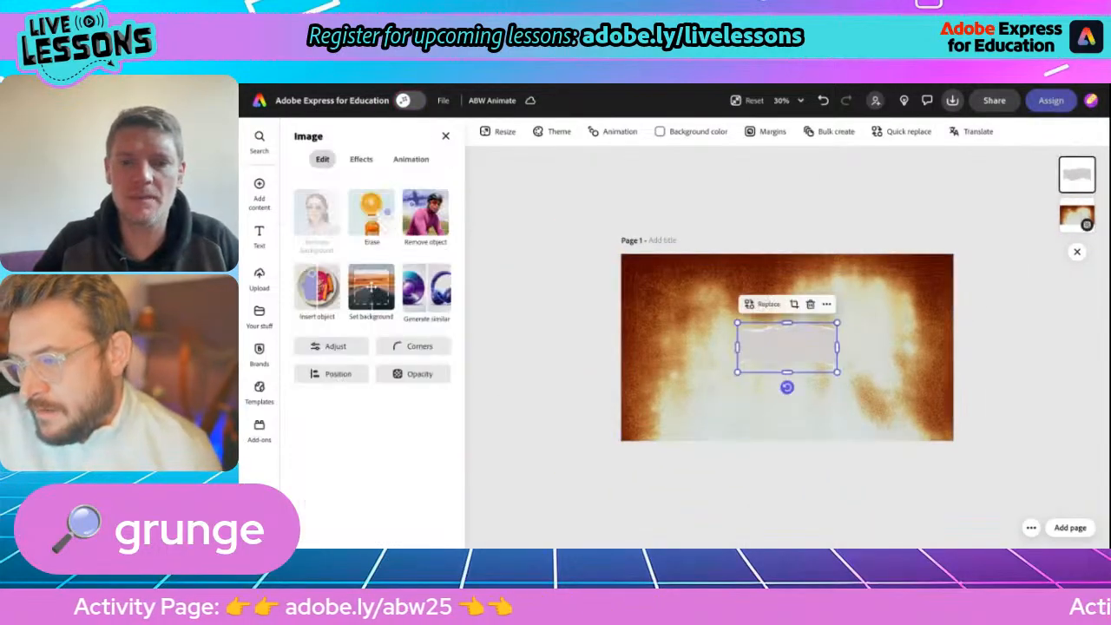
left_click_drag(736, 372, 620, 452)
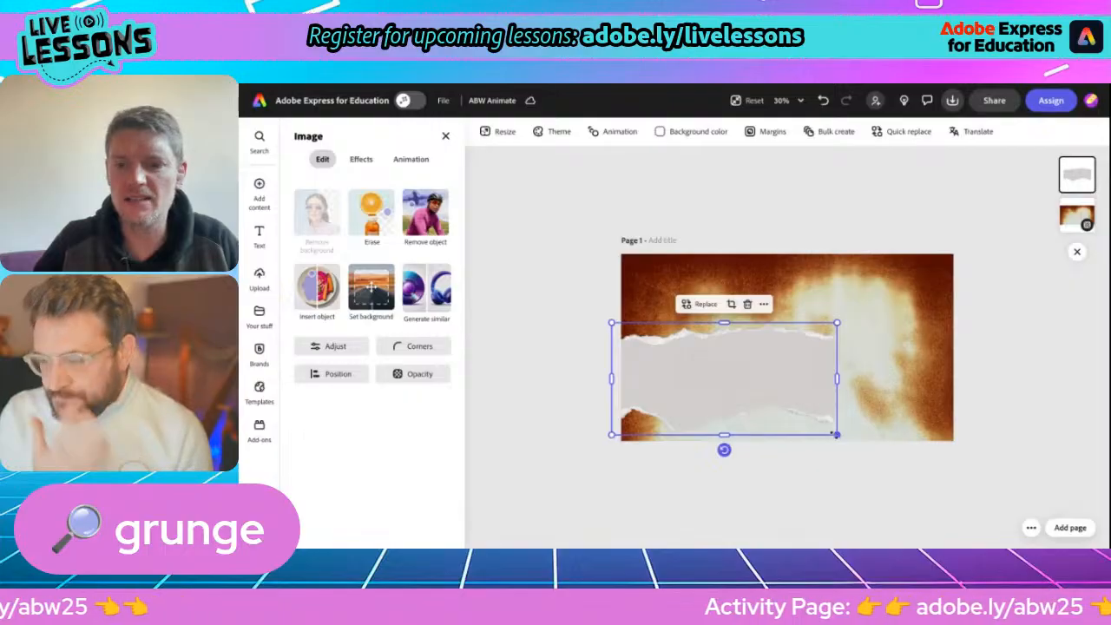
left_click_drag(836, 434, 995, 471)
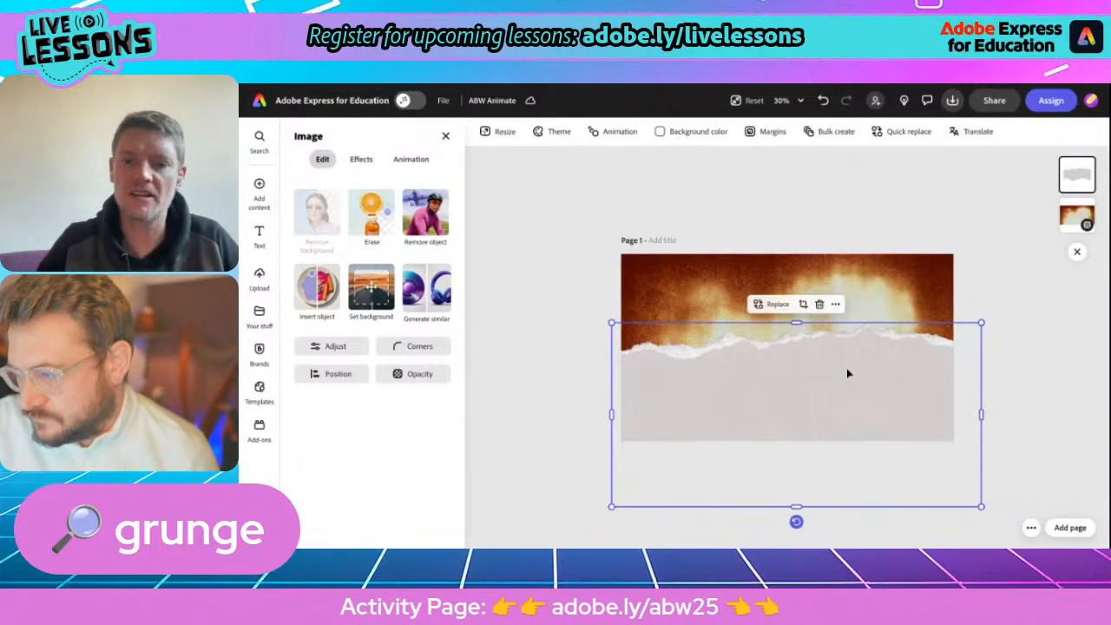
left_click_drag(847, 369, 851, 405)
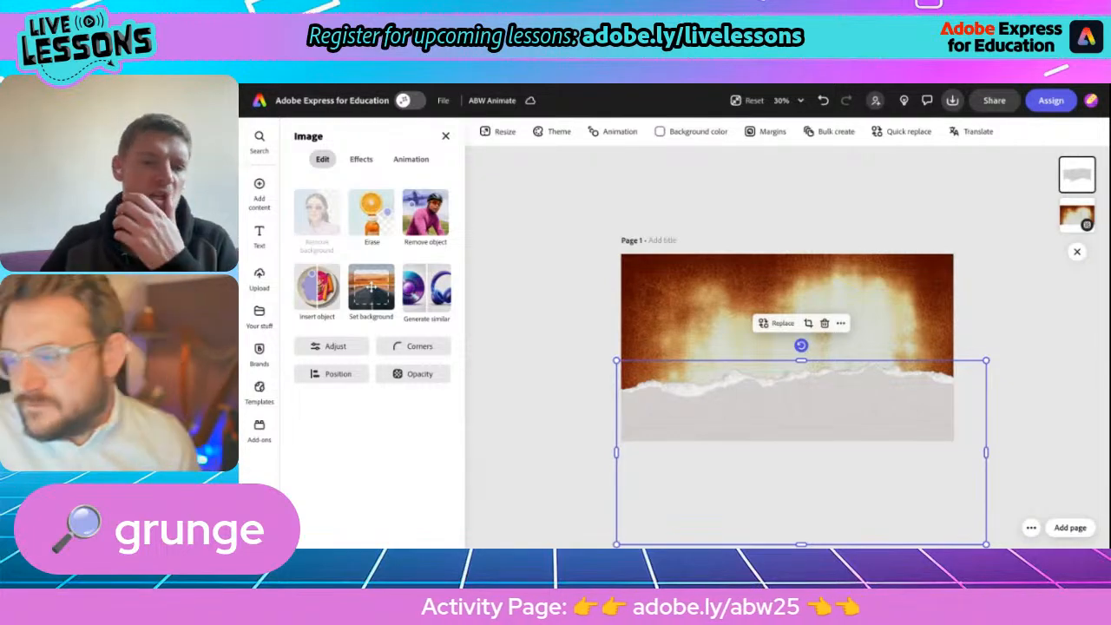
Apply the Grayscale tone and the Sunbath filter to the torn-paper strip, trying the Tint tone along the way.
left_click(361, 160)
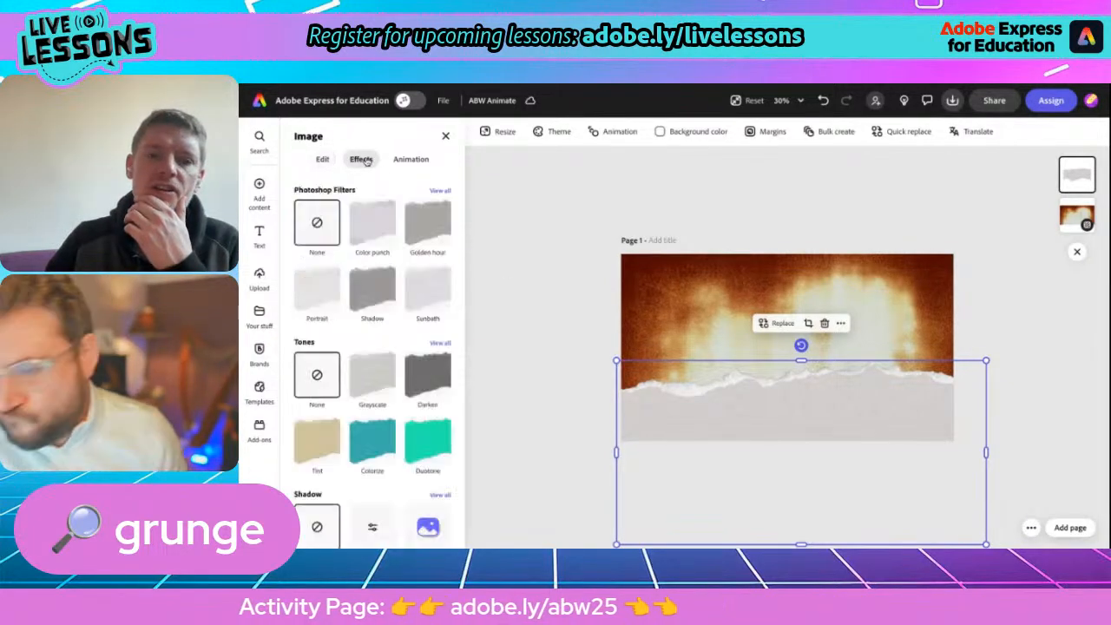
scroll(372, 356, "down", 1)
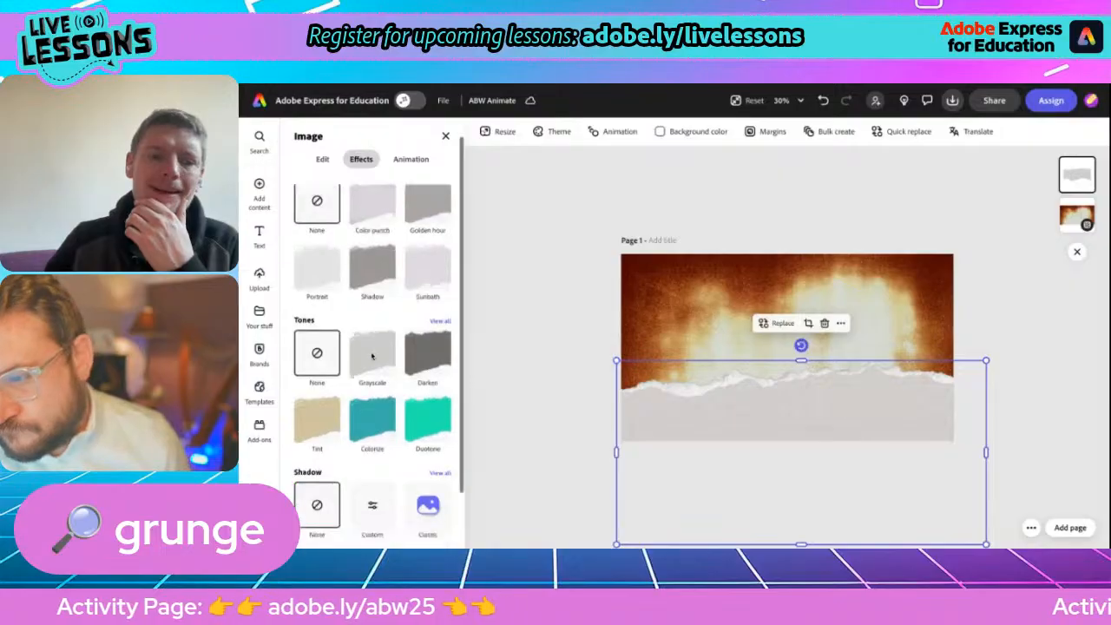
left_click(312, 409)
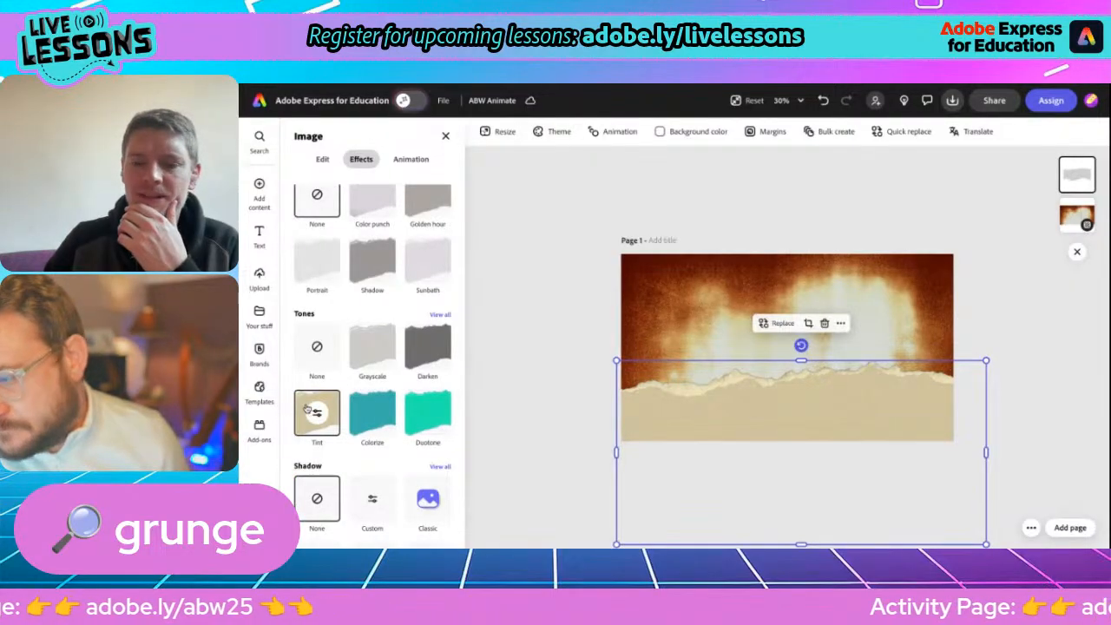
left_click(365, 358)
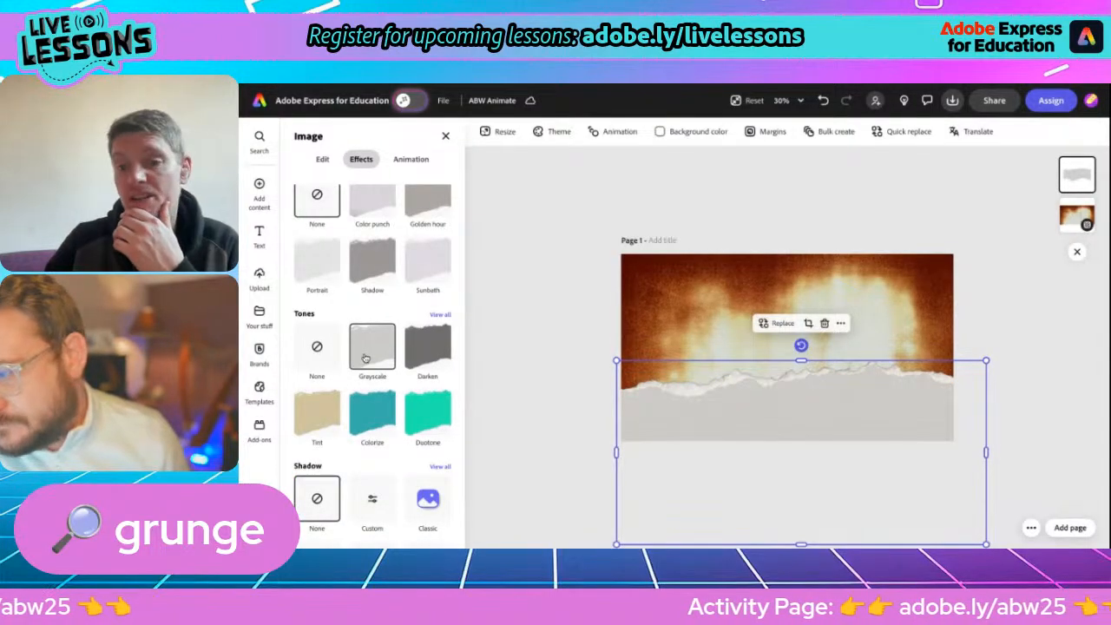
left_click(428, 267)
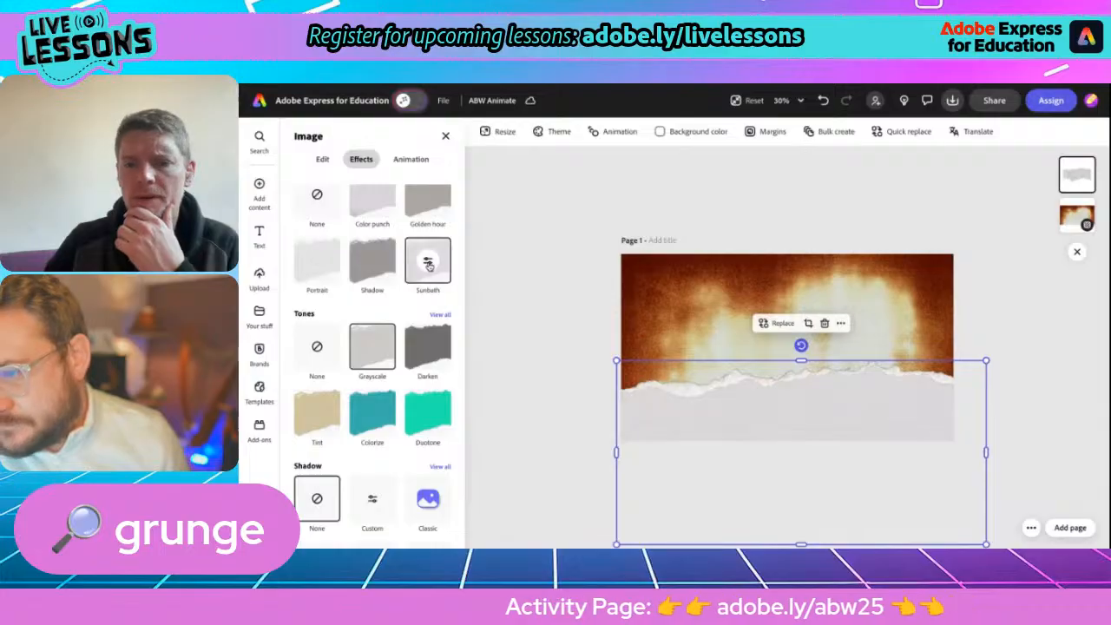
left_click(557, 318)
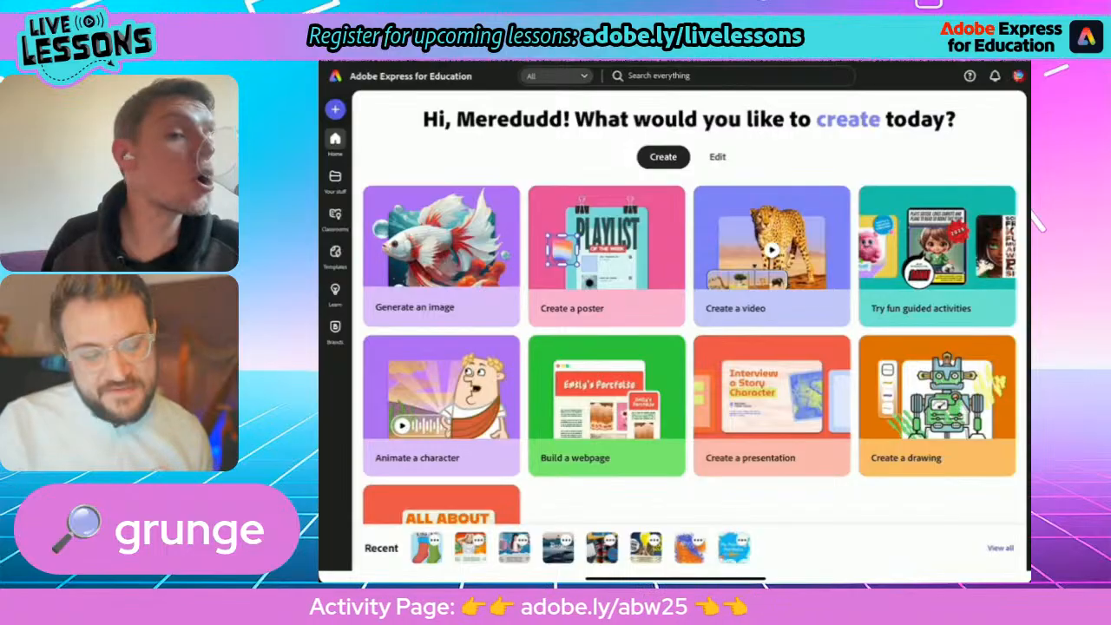
Create a new blank design in the Landscape 16:9 format.
left_click(335, 109)
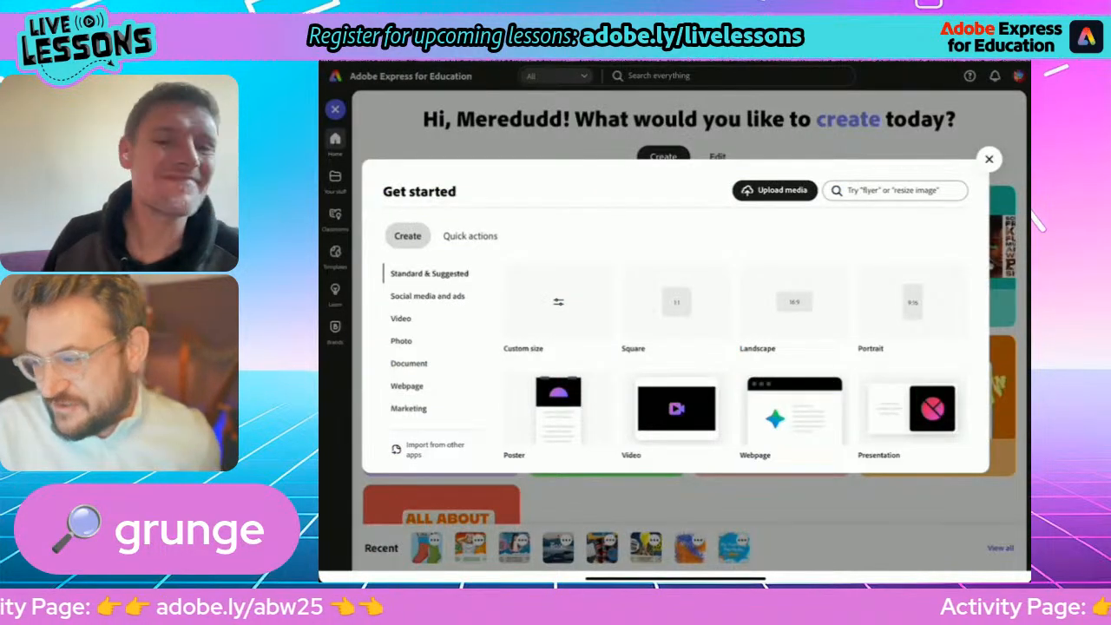
left_click(795, 302)
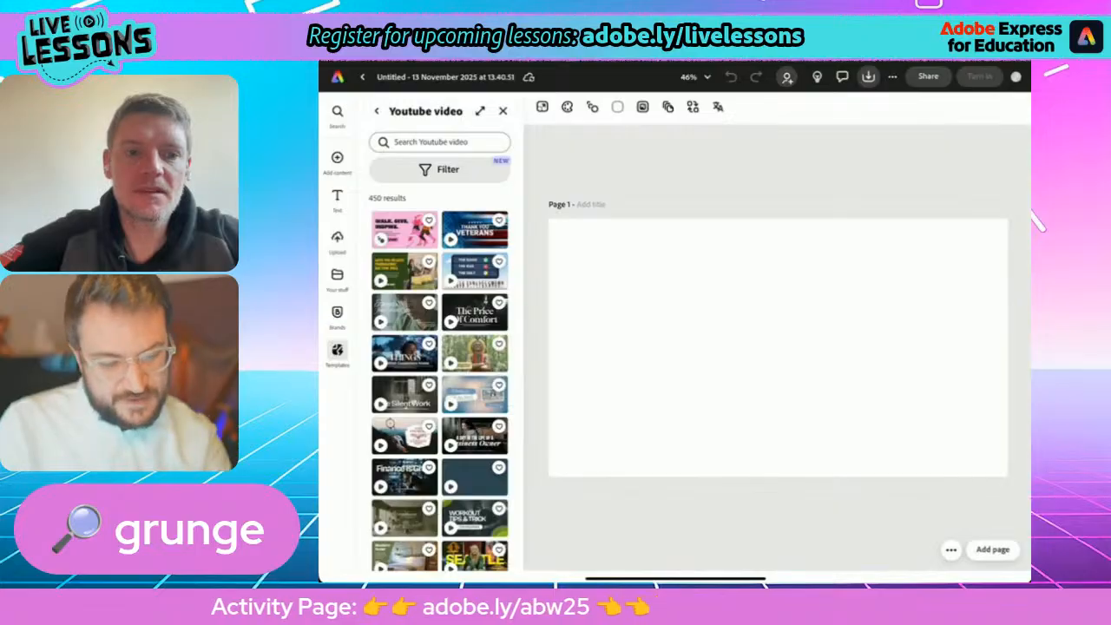
Search the backgrounds for "Grunge blue" and set the dark-edged blue grunge texture as the page background.
left_click(337, 158)
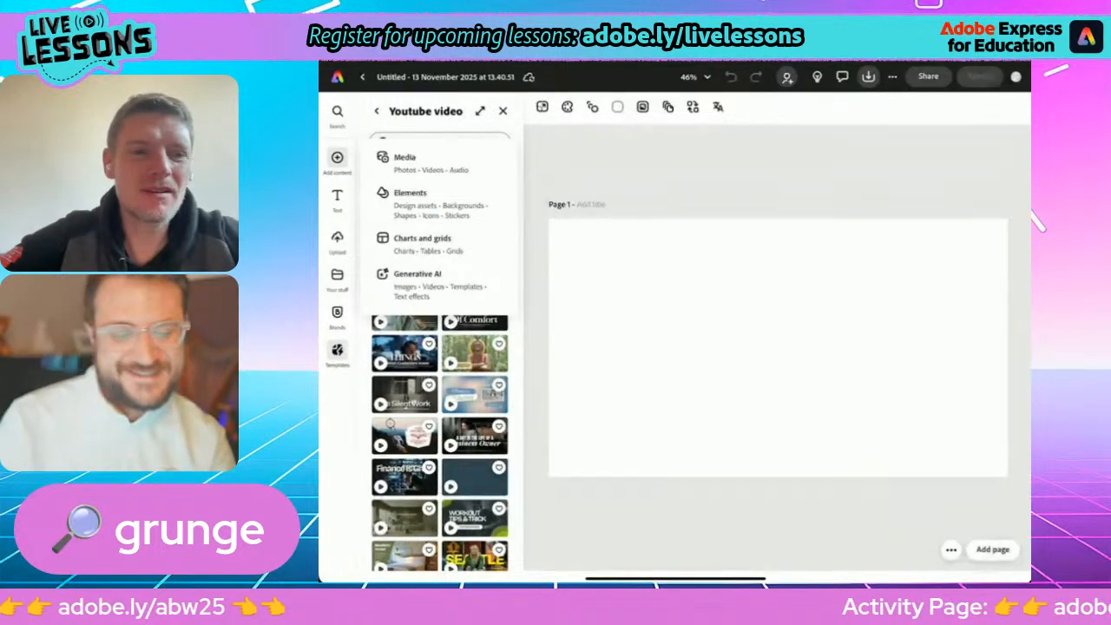
left_click(411, 194)
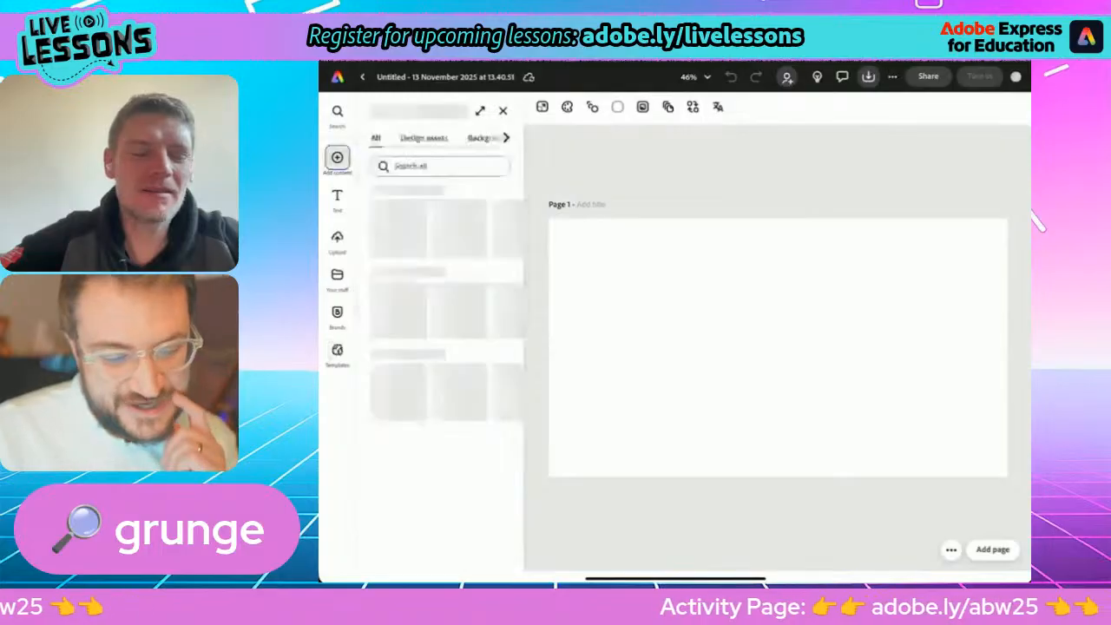
left_click(483, 138)
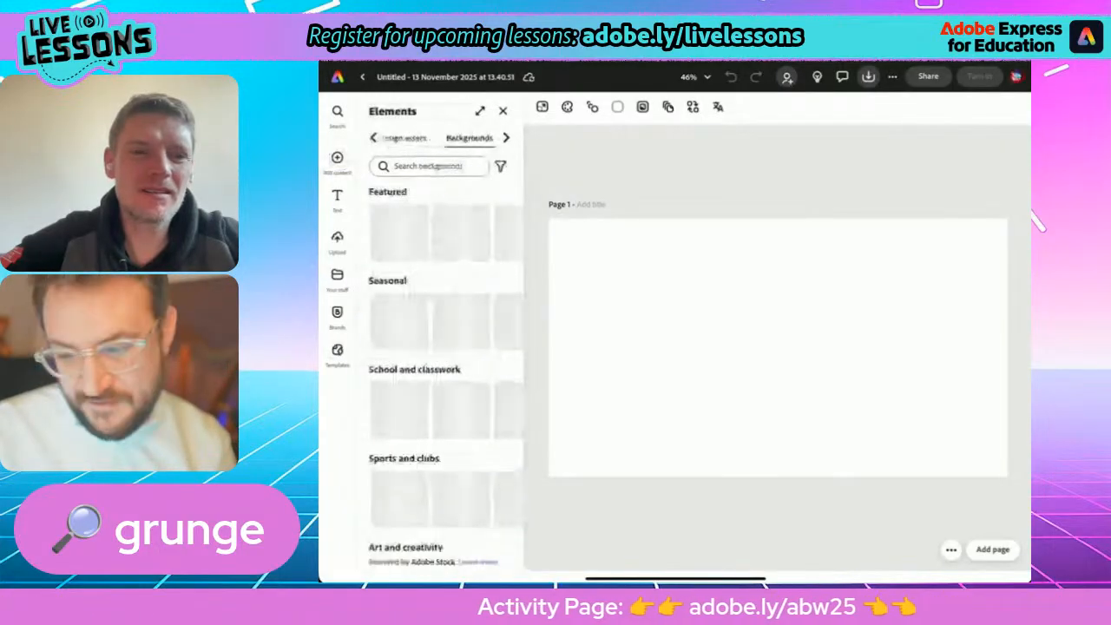
left_click(430, 166)
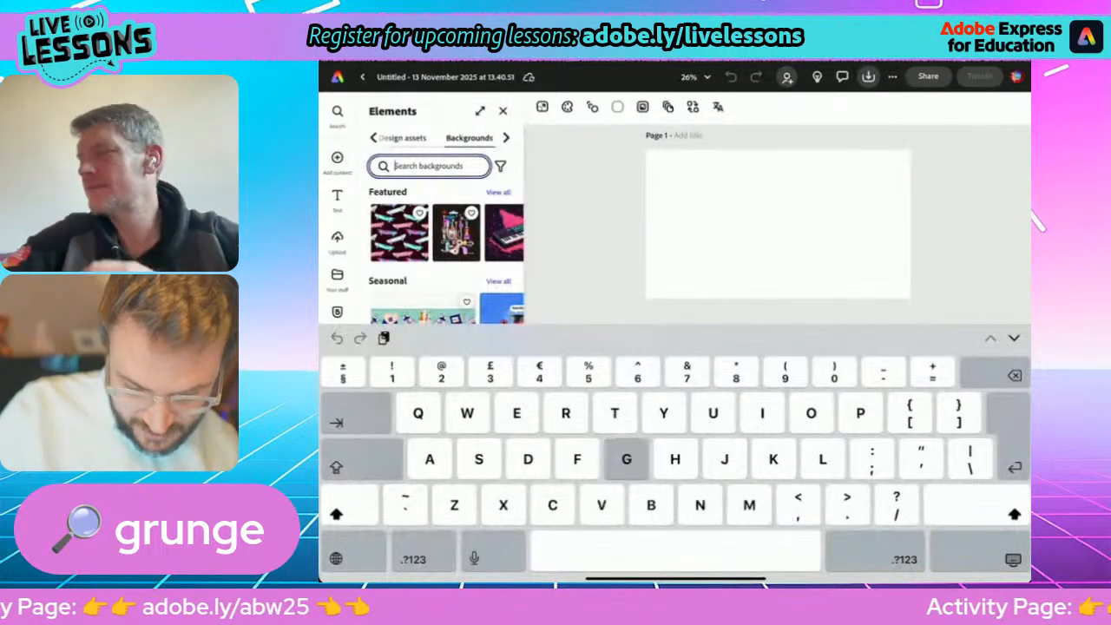
type("Grunge")
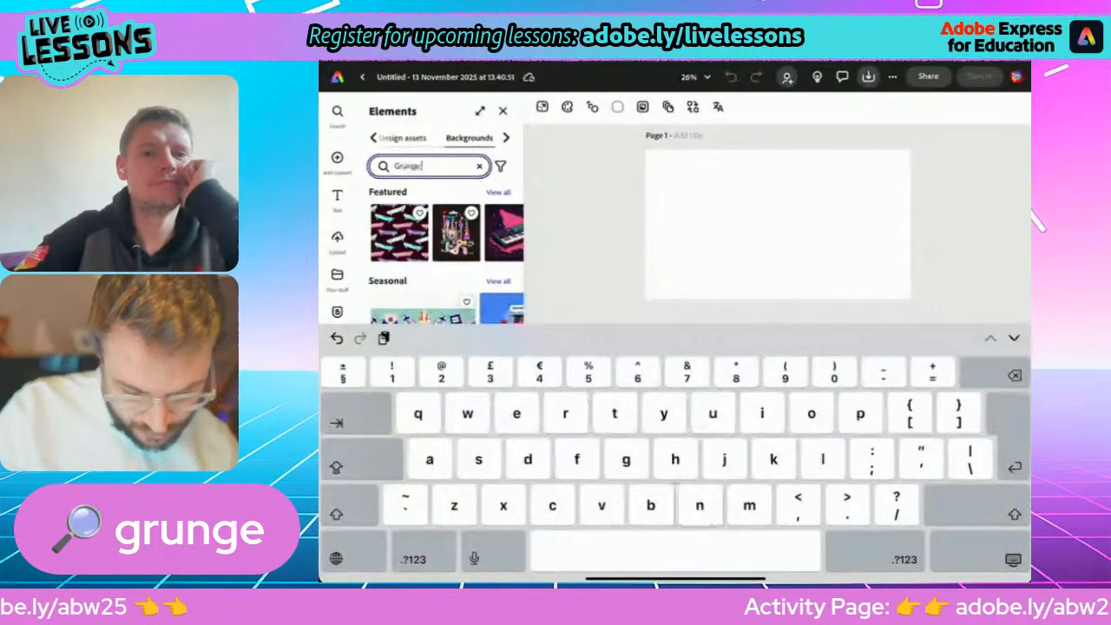
type(" blue")
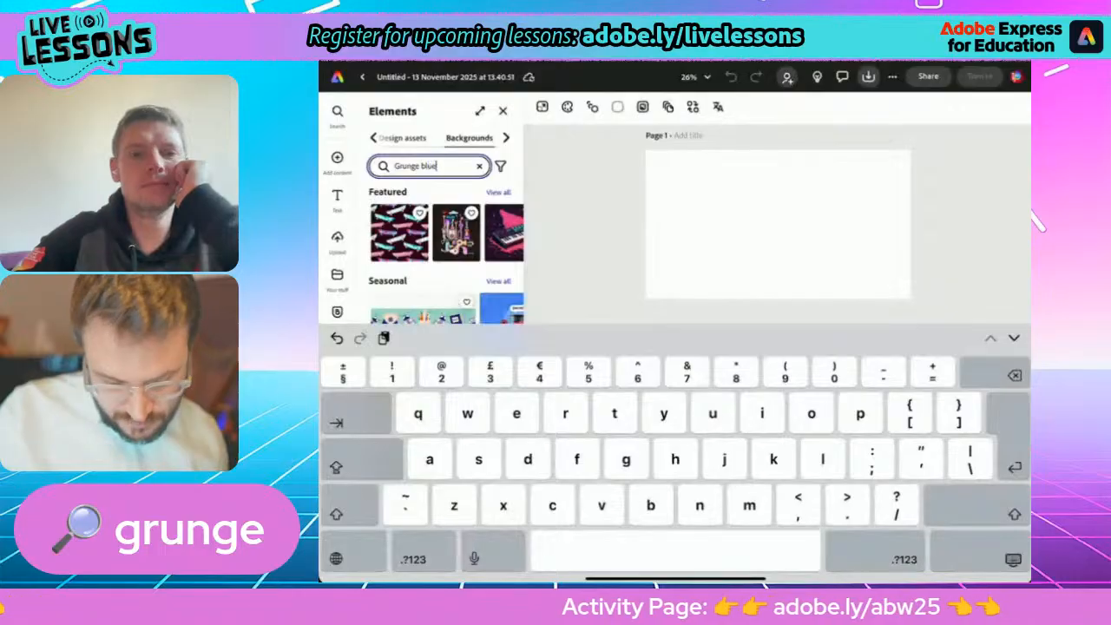
key("Return")
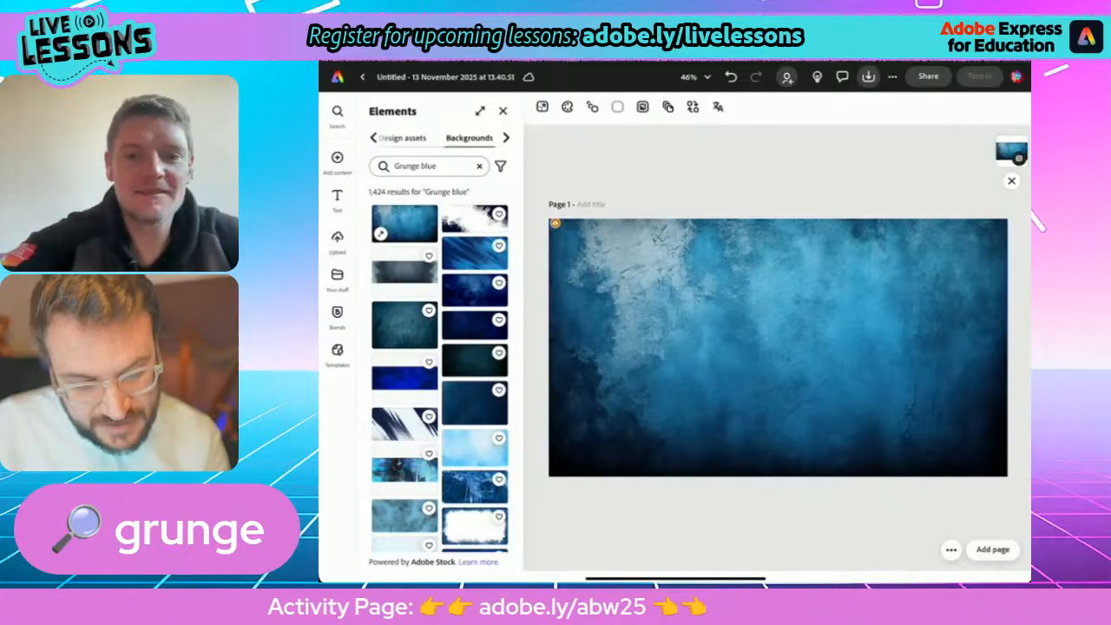
Search the design assets for "Torn paper" and add the whitish torn-paper piece to the blue page.
left_click(404, 138)
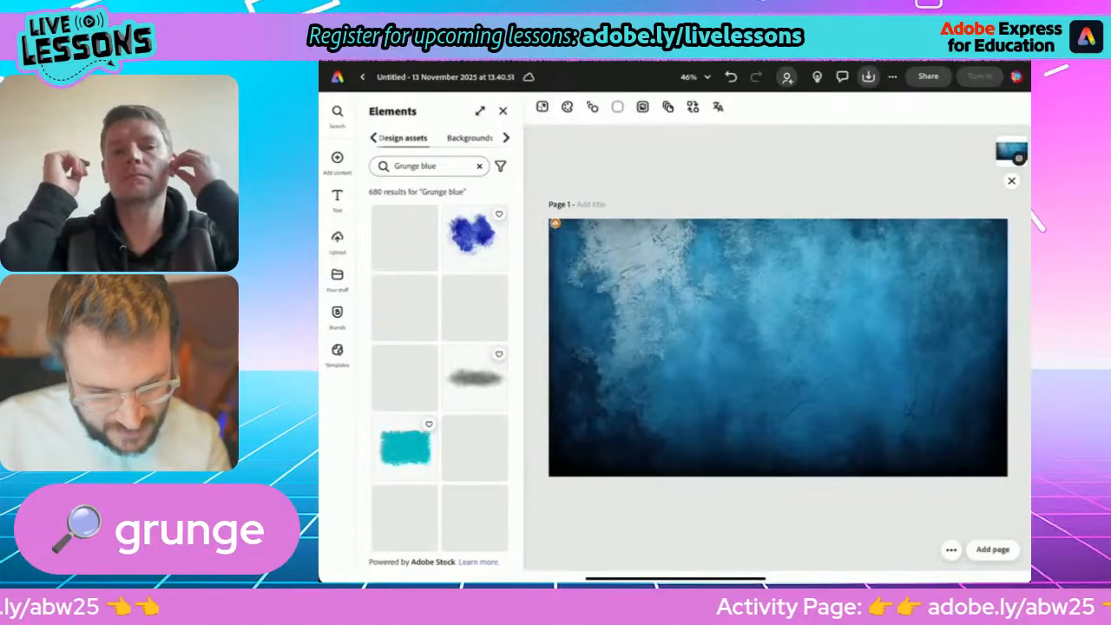
left_click(479, 165)
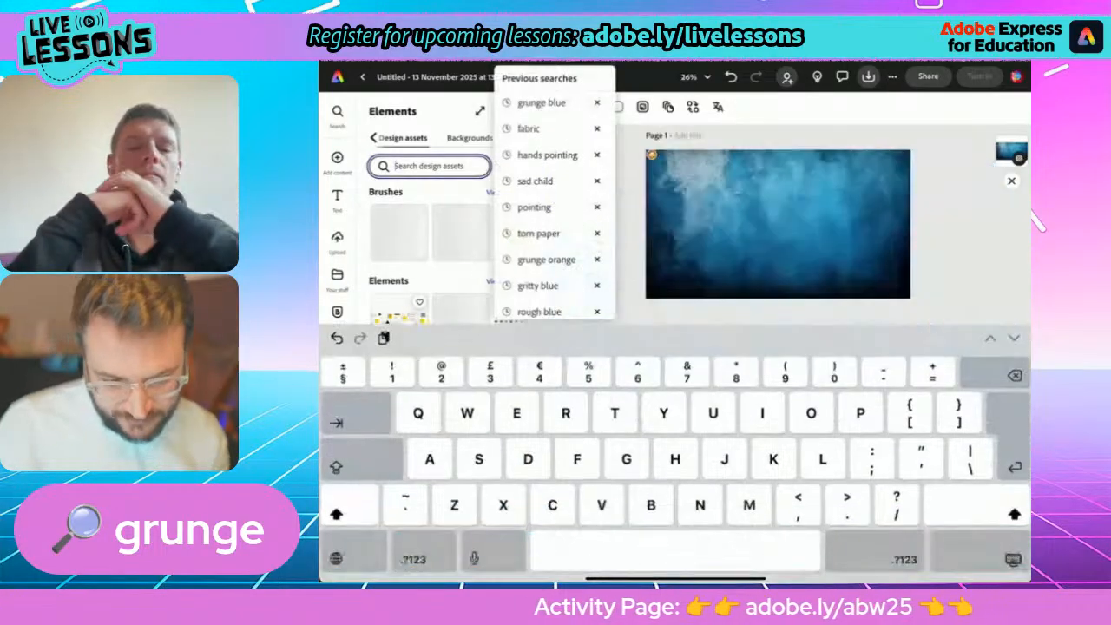
type("To")
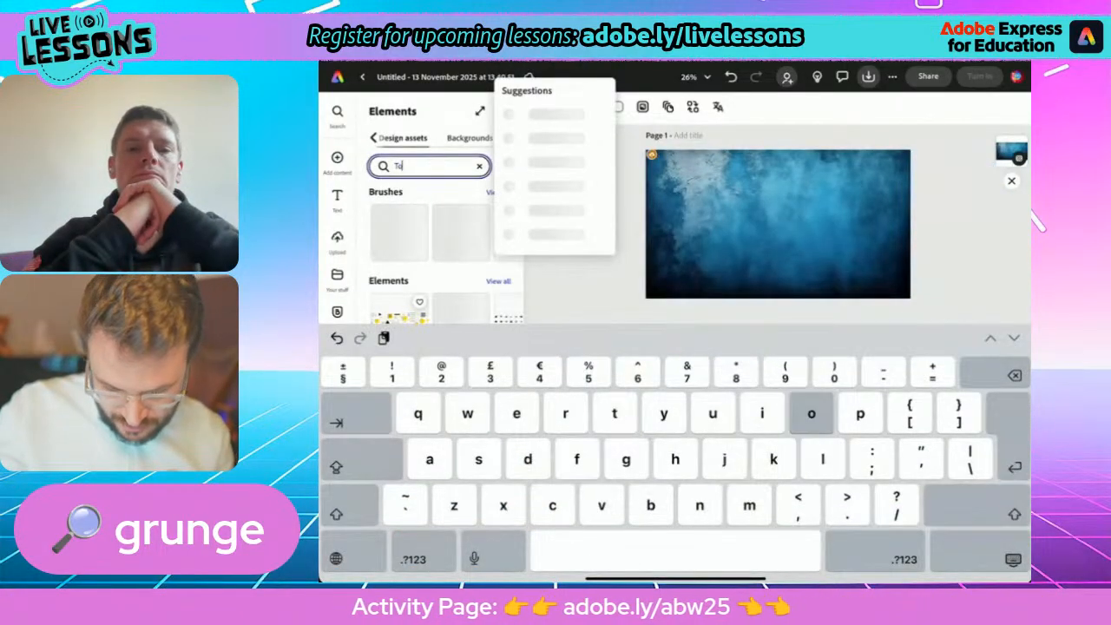
type("rn p")
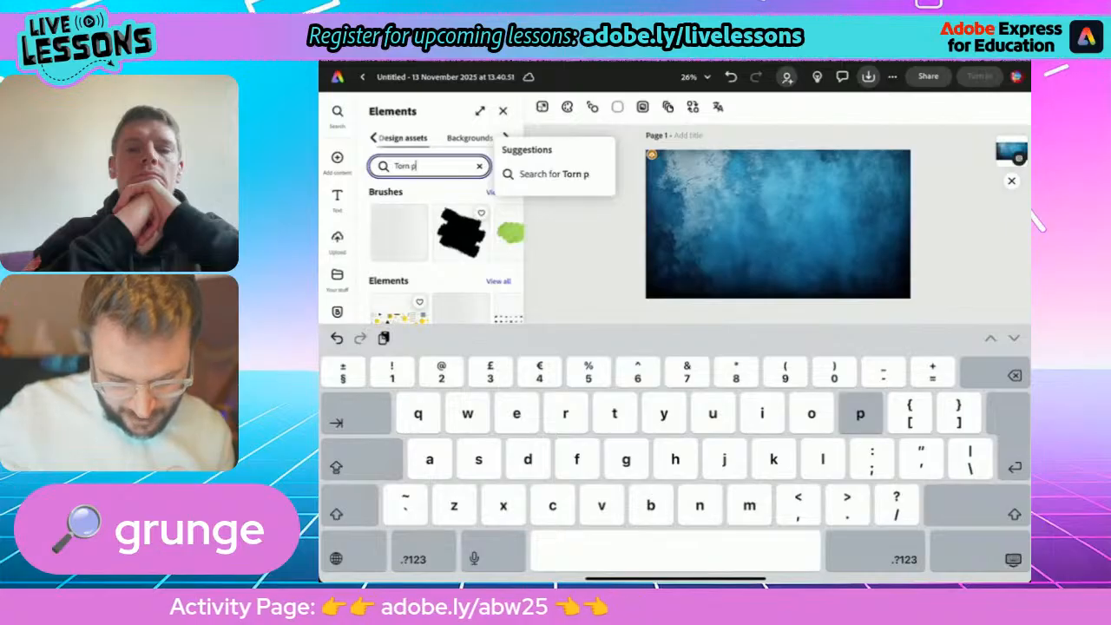
type("aper")
key("Return")
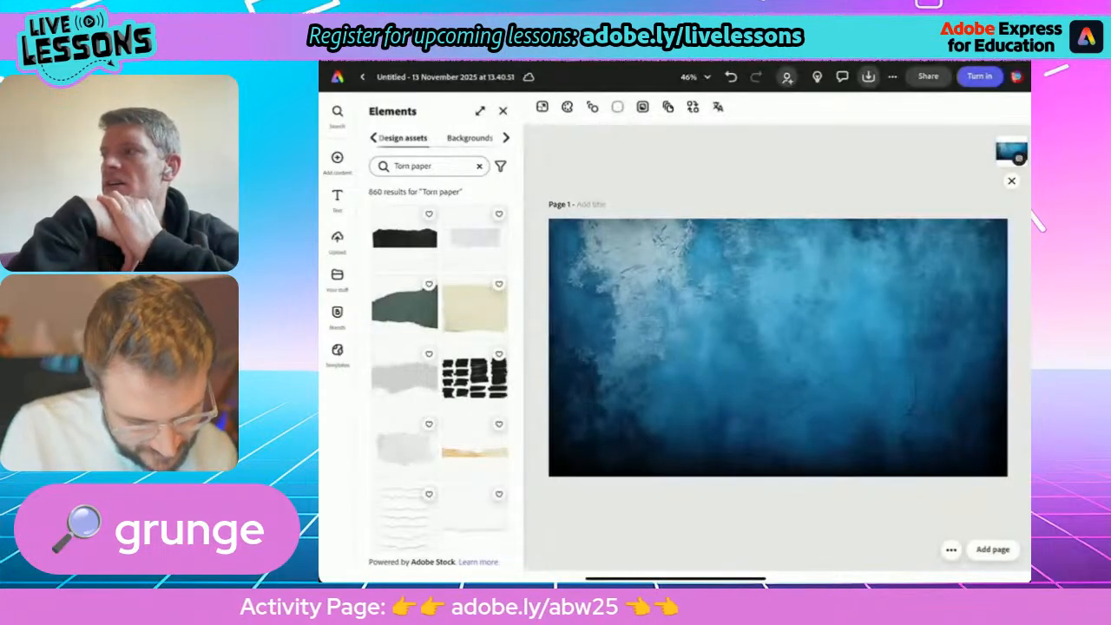
left_click(475, 238)
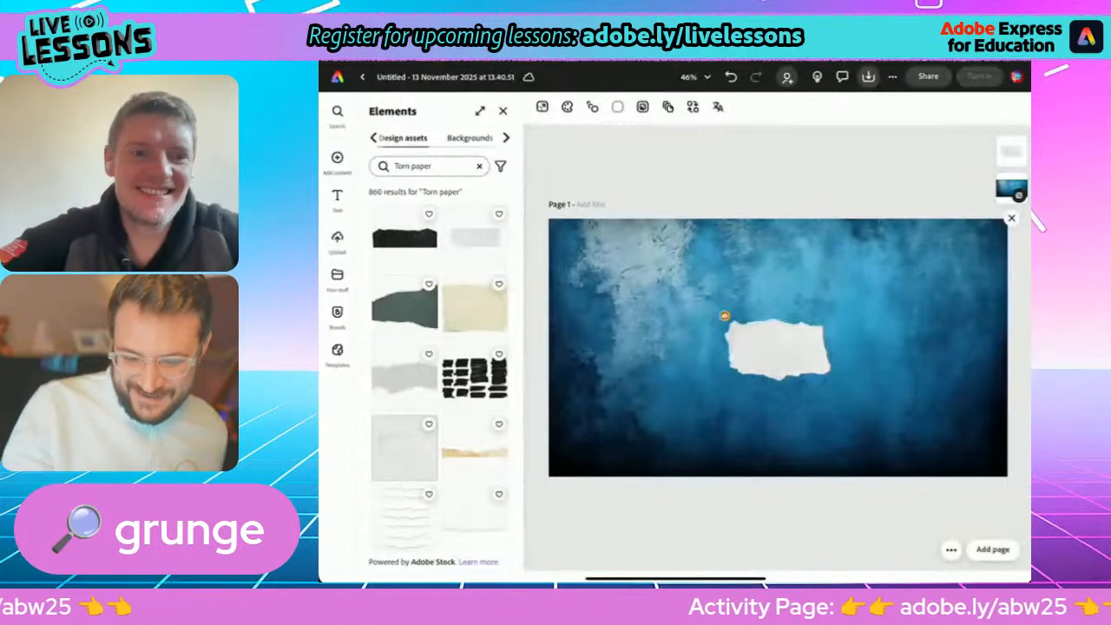
Enlarge the torn-paper piece beyond the page's width and move it down so blue background shows above its torn edge.
key("ctrl+minus")
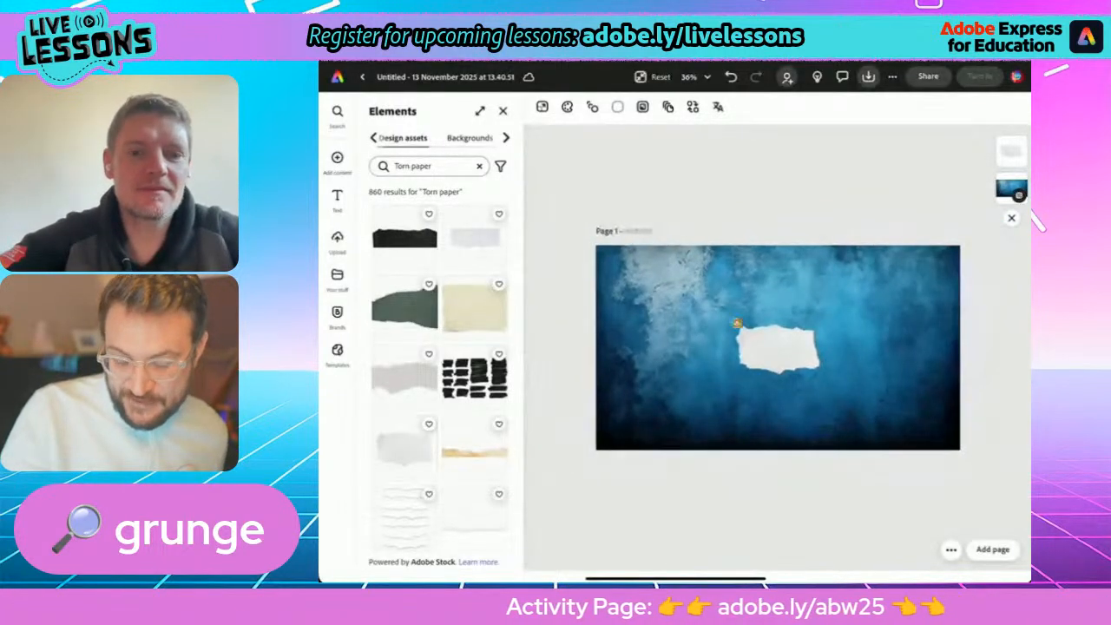
left_click(777, 351)
left_click_drag(819, 373, 1003, 492)
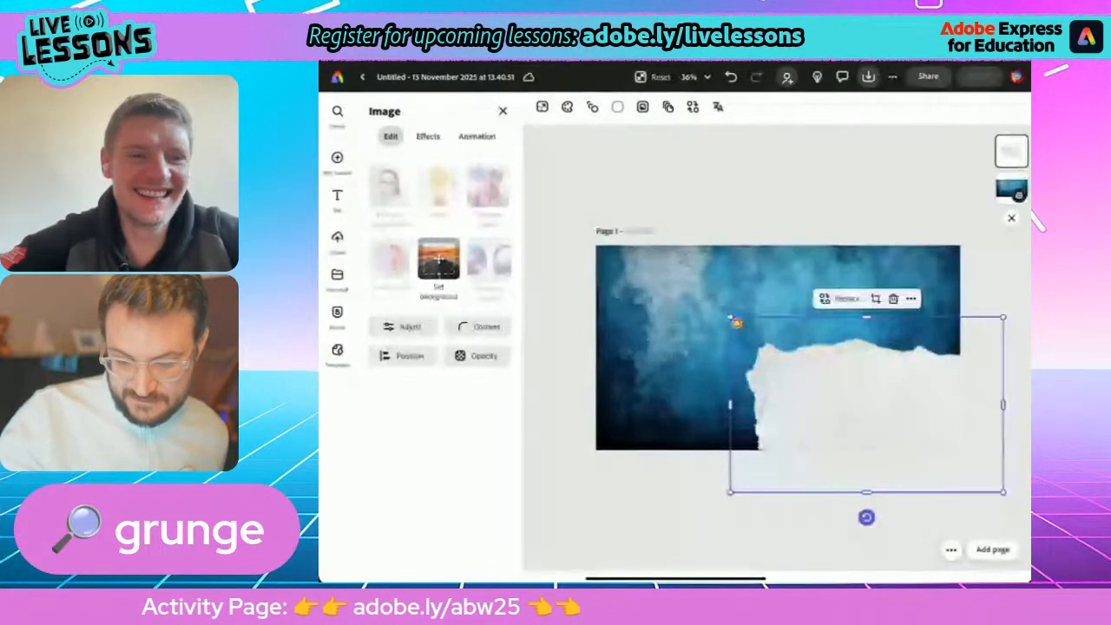
left_click_drag(737, 323, 586, 287)
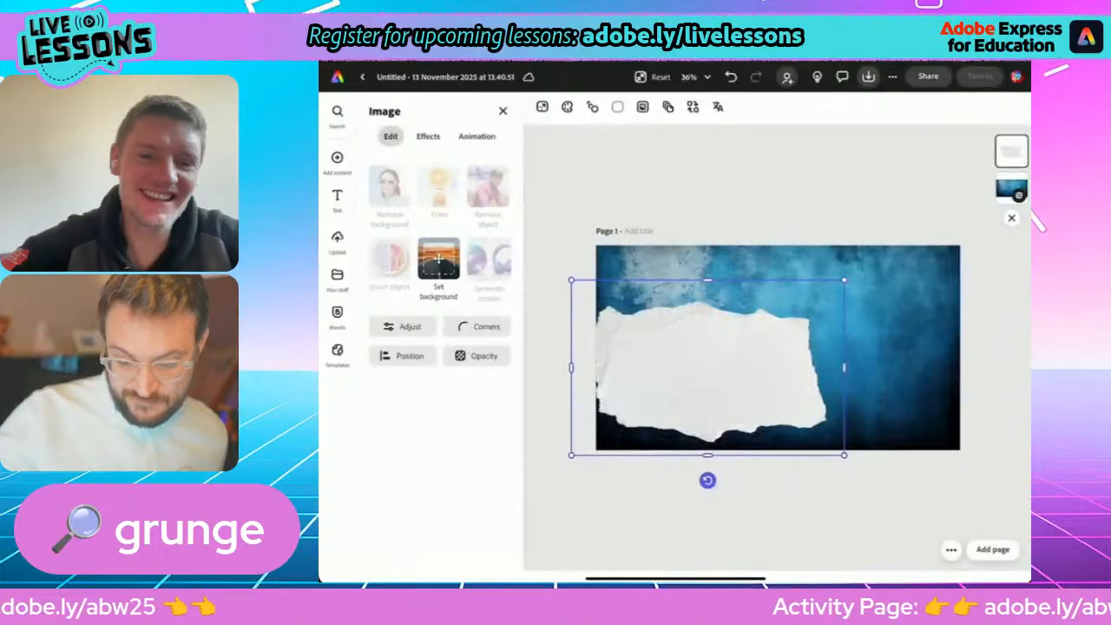
left_click_drag(844, 281, 1013, 172)
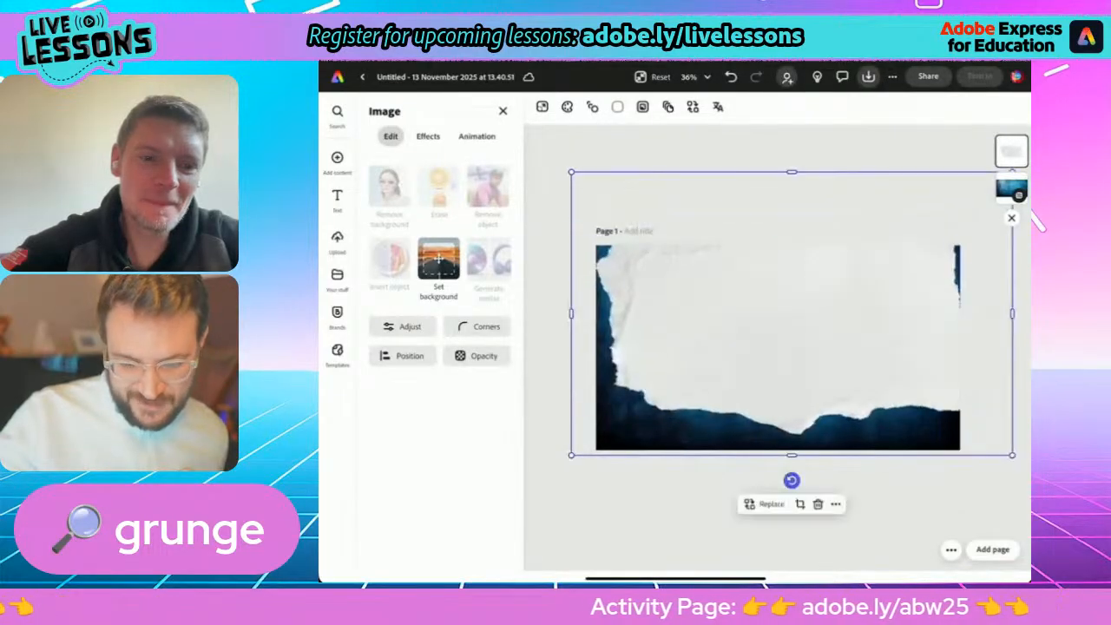
left_click_drag(792, 314, 757, 423)
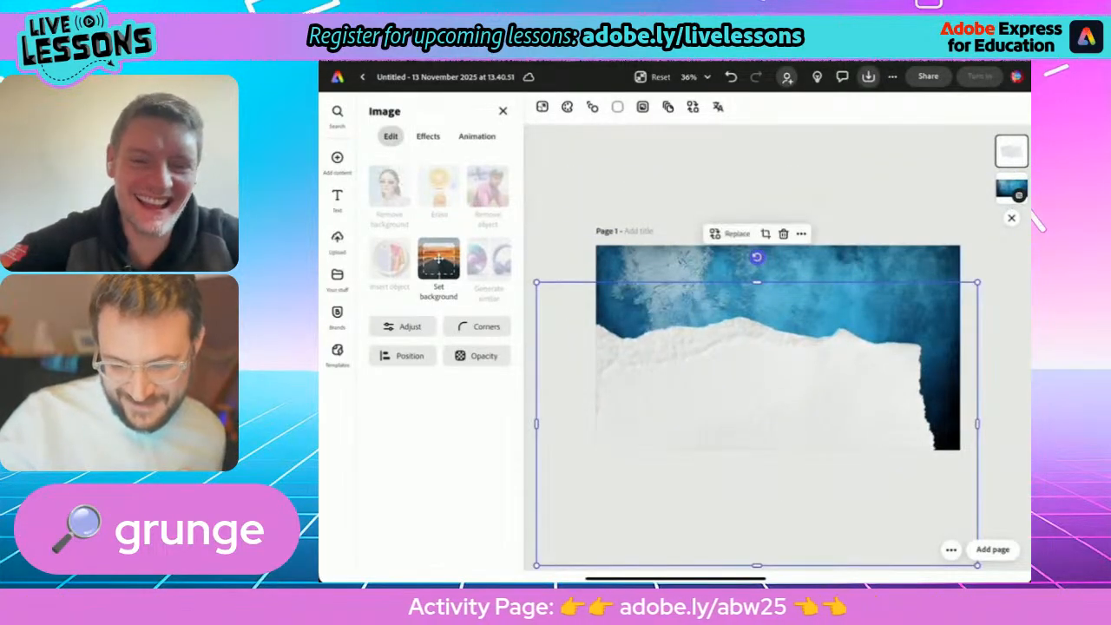
left_click_drag(977, 282, 1033, 246)
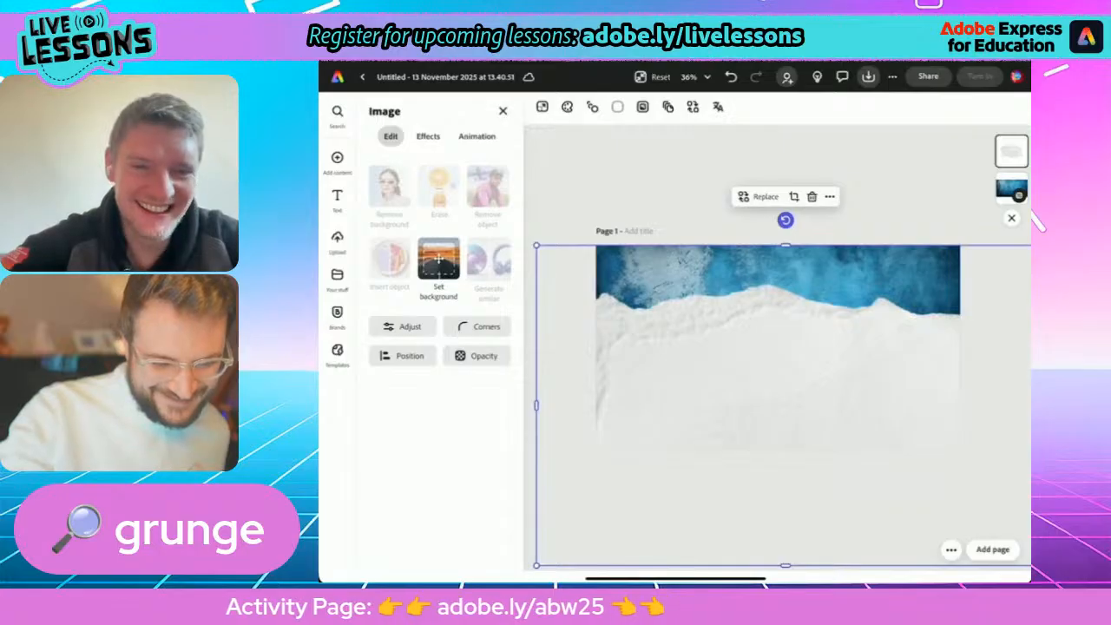
left_click_drag(786, 406, 803, 422)
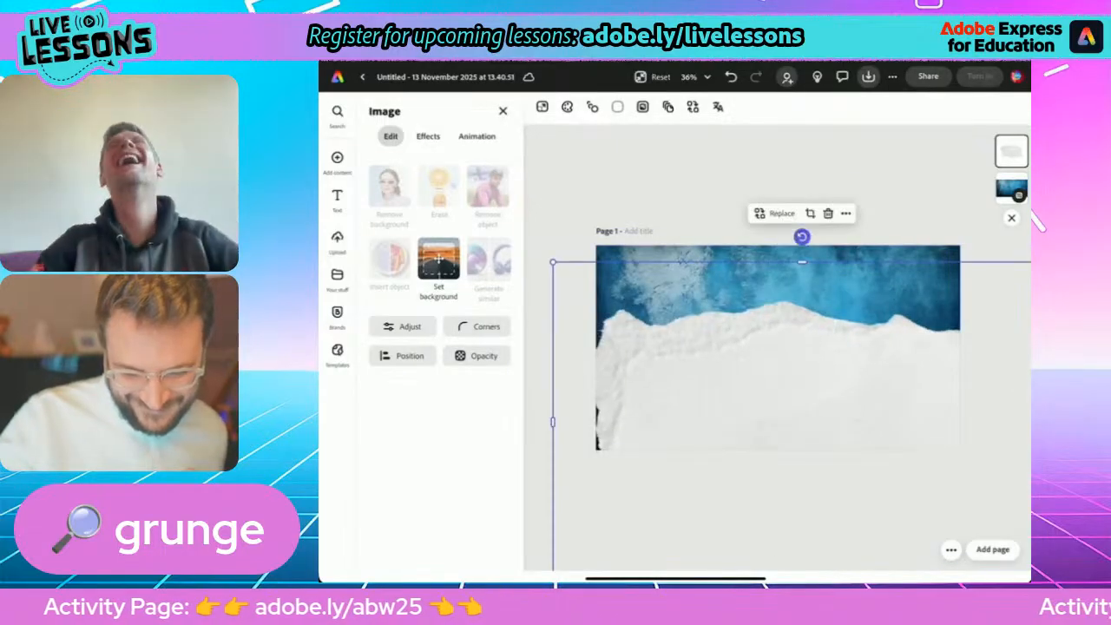
Turn the torn paper upside down, enlarge it, tilt it slightly and position it across the page's lower third.
left_click_drag(803, 236, 802, 578)
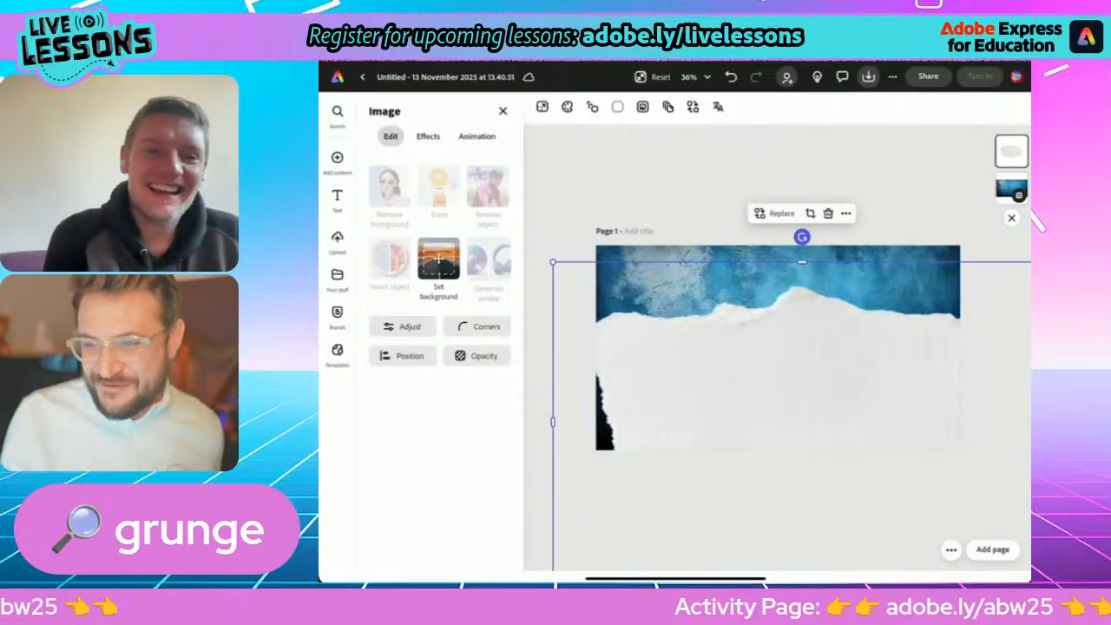
left_click_drag(782, 374, 850, 394)
left_click_drag(631, 307, 587, 279)
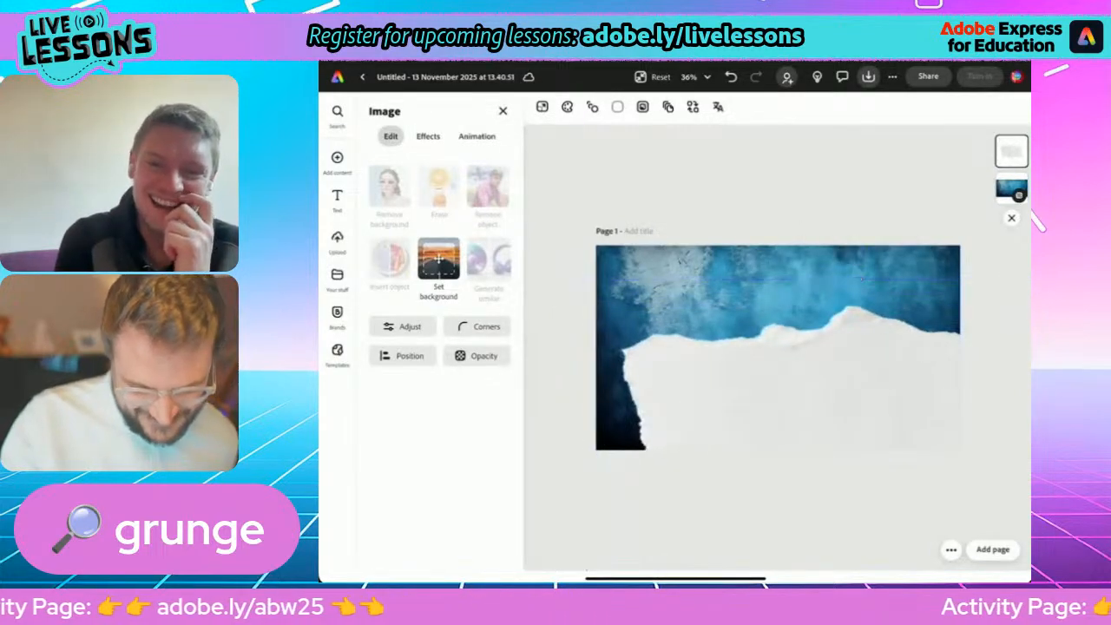
left_click_drag(799, 386, 776, 416)
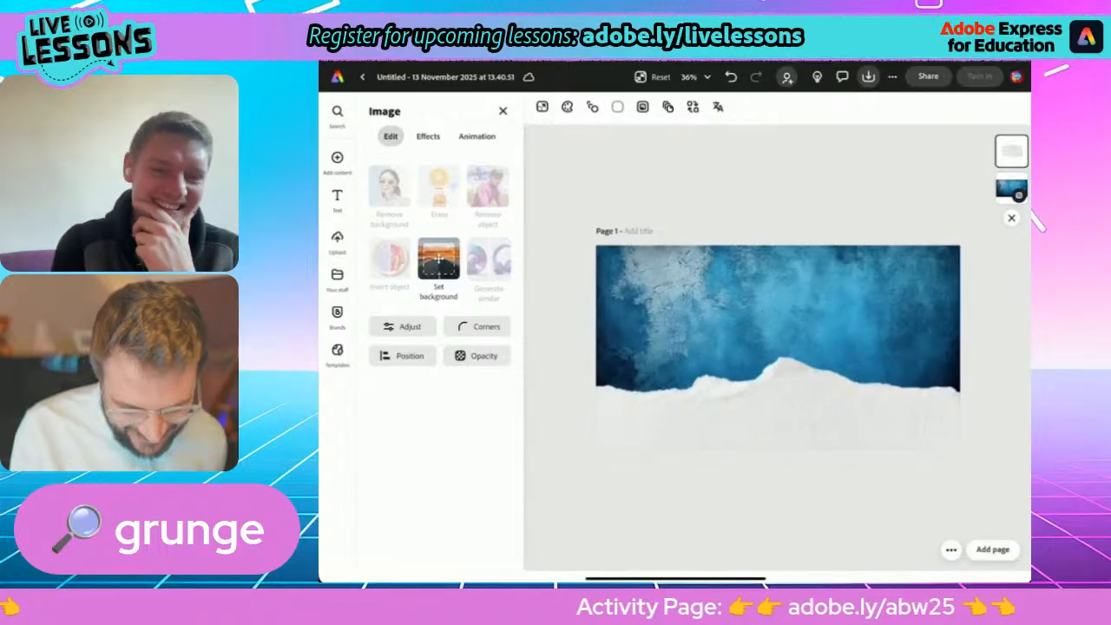
left_click_drag(790, 306, 793, 306)
mouse_move(778, 415)
left_mouse_down()
mouse_move(752, 417)
mouse_move(789, 409)
mouse_move(788, 423)
left_mouse_up()
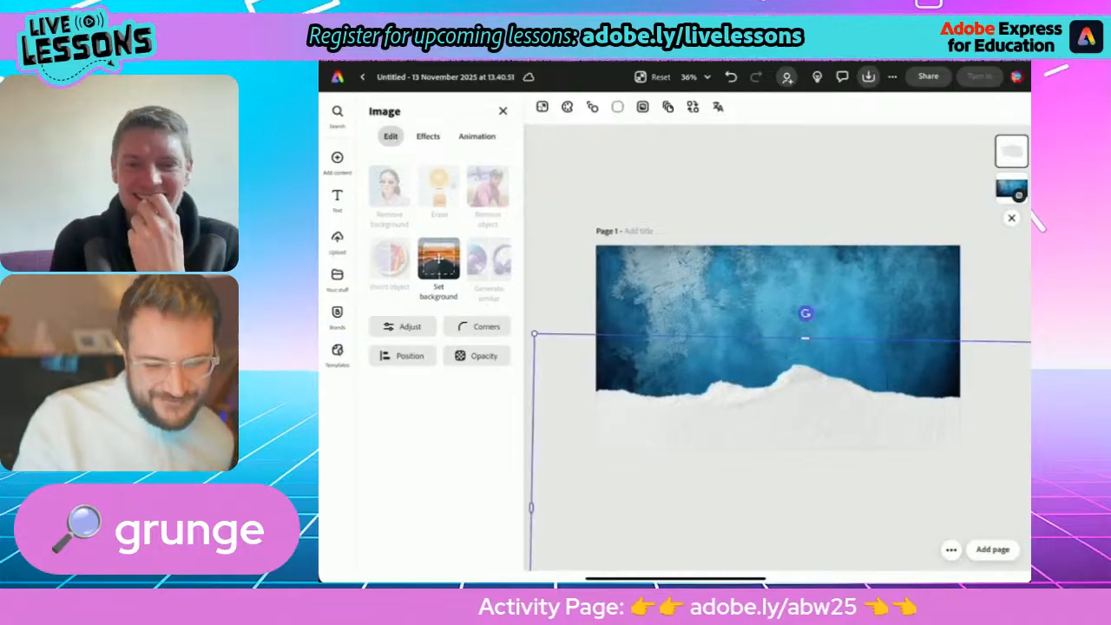
left_click(778, 182)
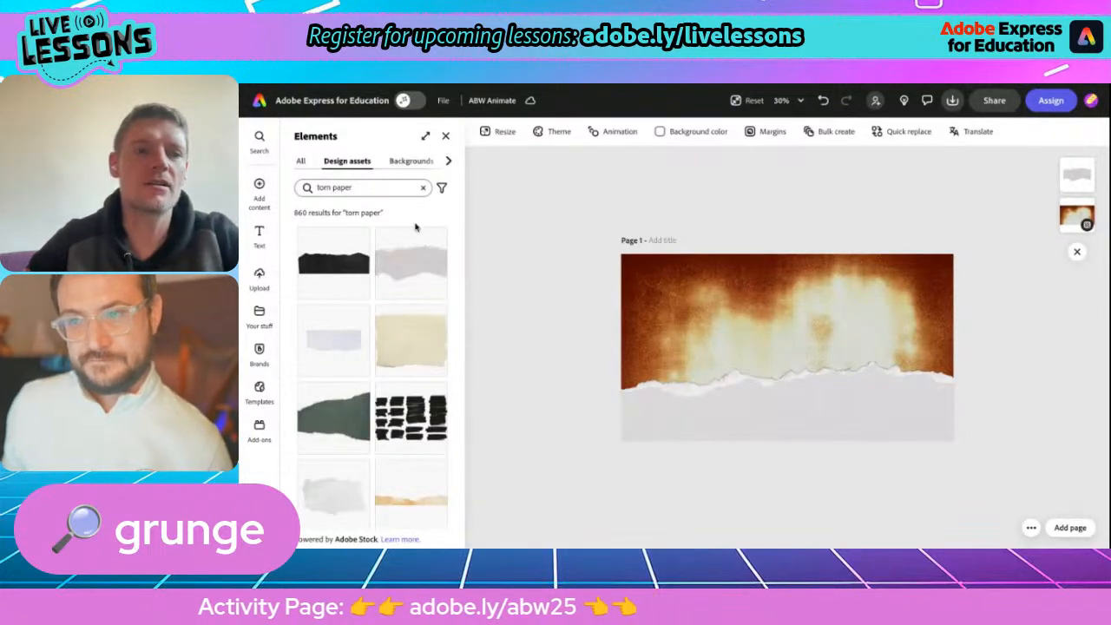
Leave the torn-paper results and open the photo library for adding content.
left_click(446, 137)
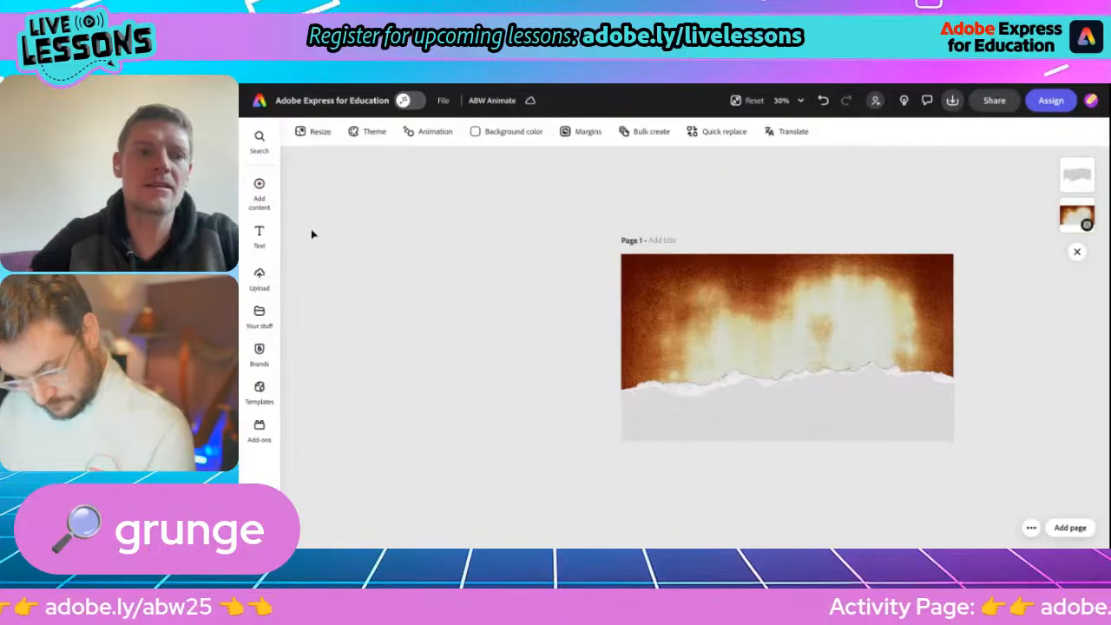
left_click(259, 186)
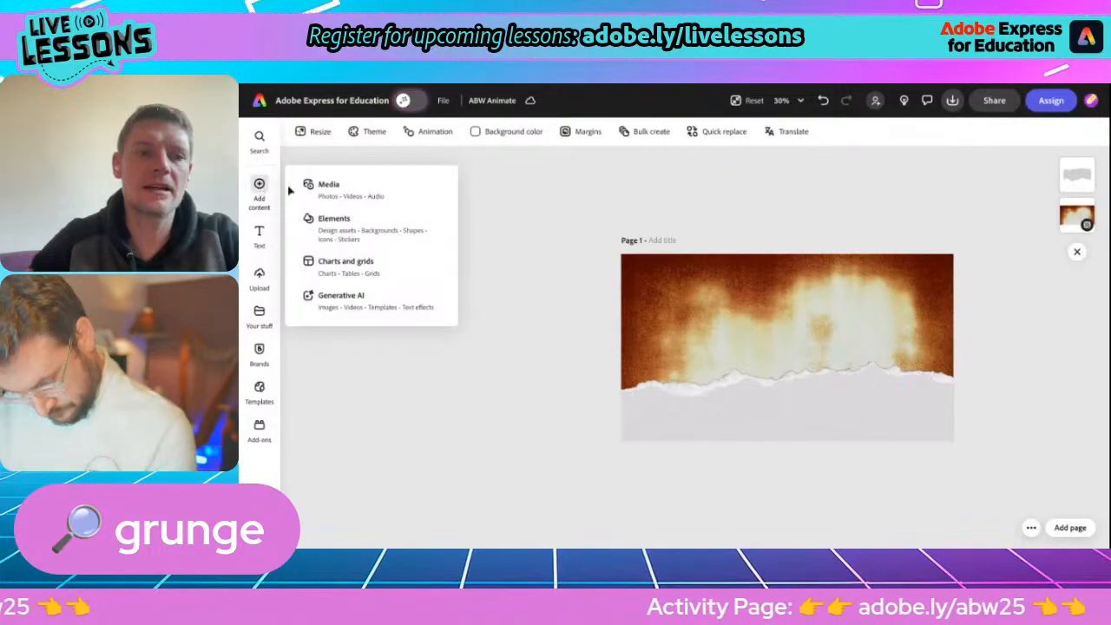
left_click(329, 192)
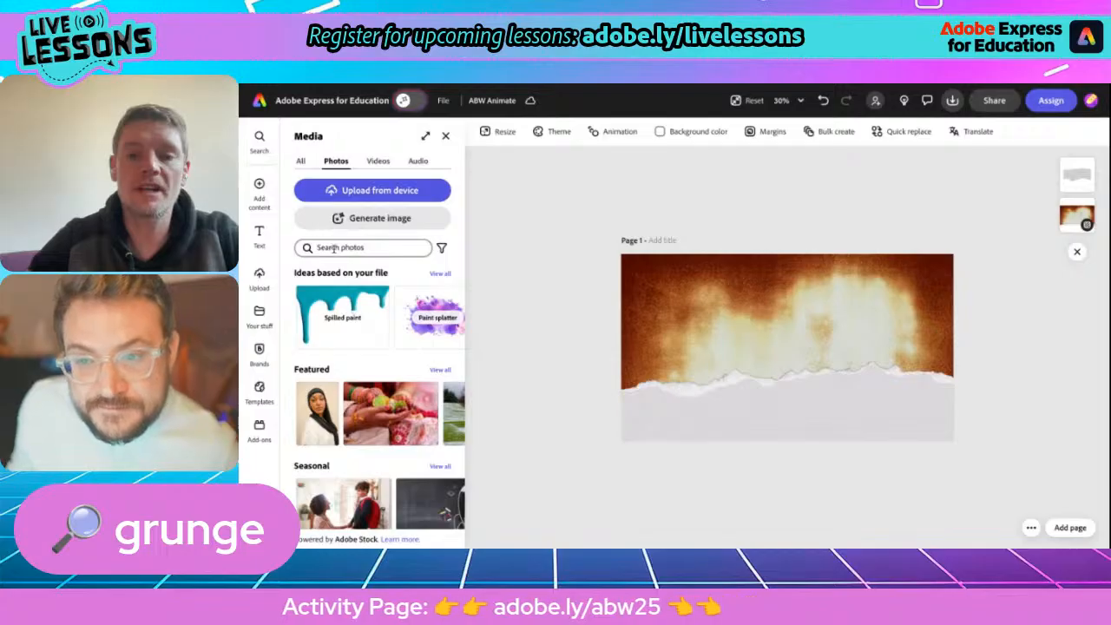
Switch to the activity page and review the list of things to include and the Anti-Bullying Week 2025 example poster.
left_click(448, 84)
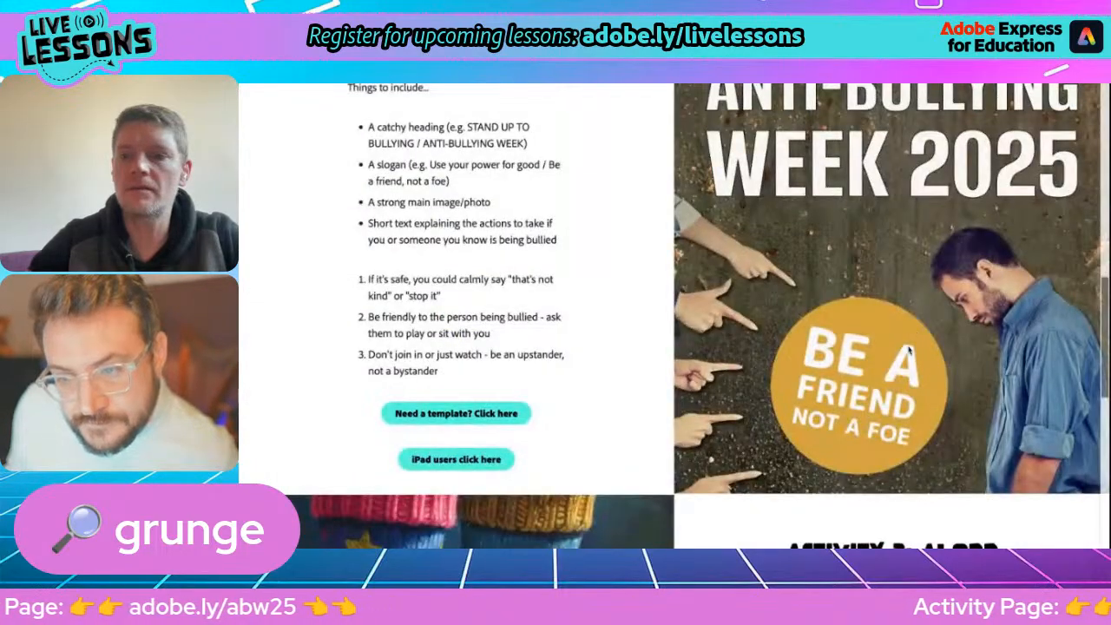
scroll(911, 350, "up", 1)
scroll(910, 349, "up", 1)
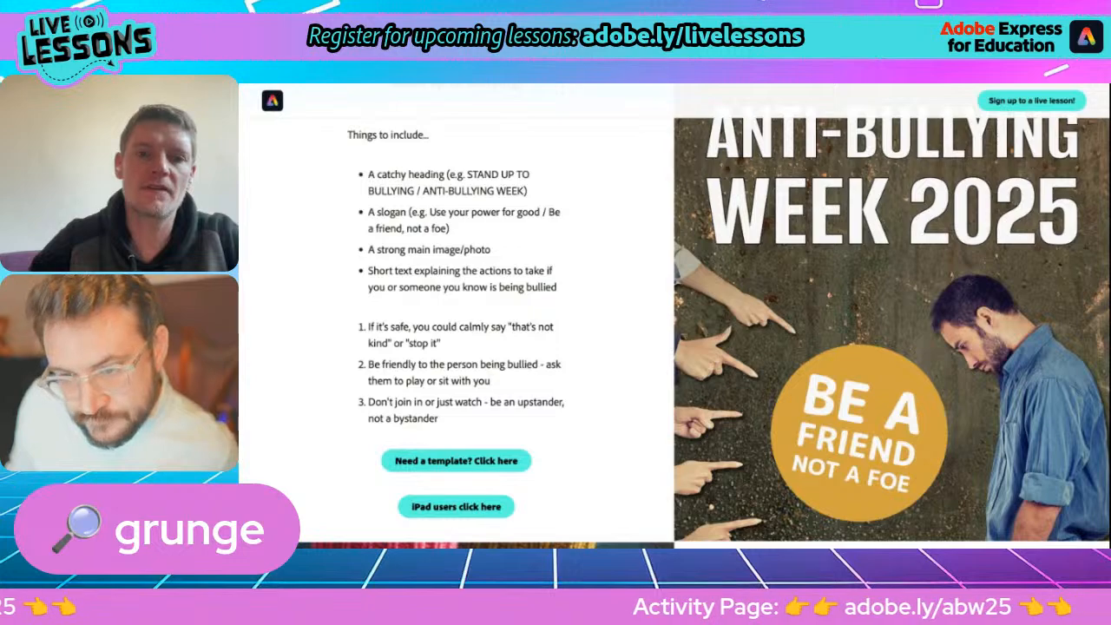
key("ctrl+Tab")
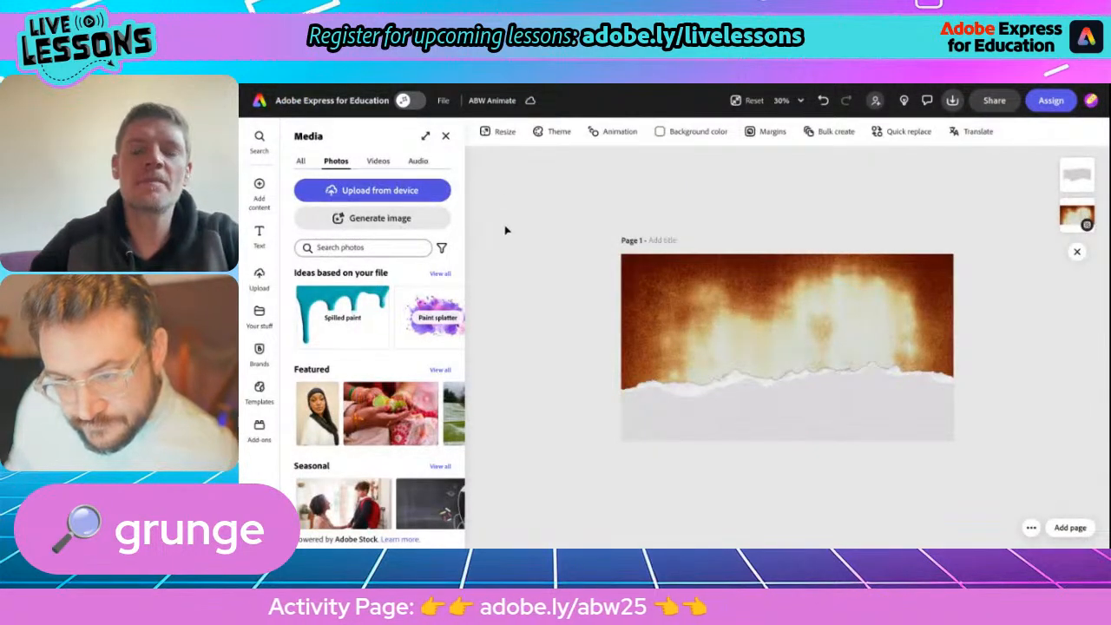
Search the photos in Adobe Express for "bullied" and add the picture of hands pointing at a man looking down.
left_click(333, 246)
type("bullied")
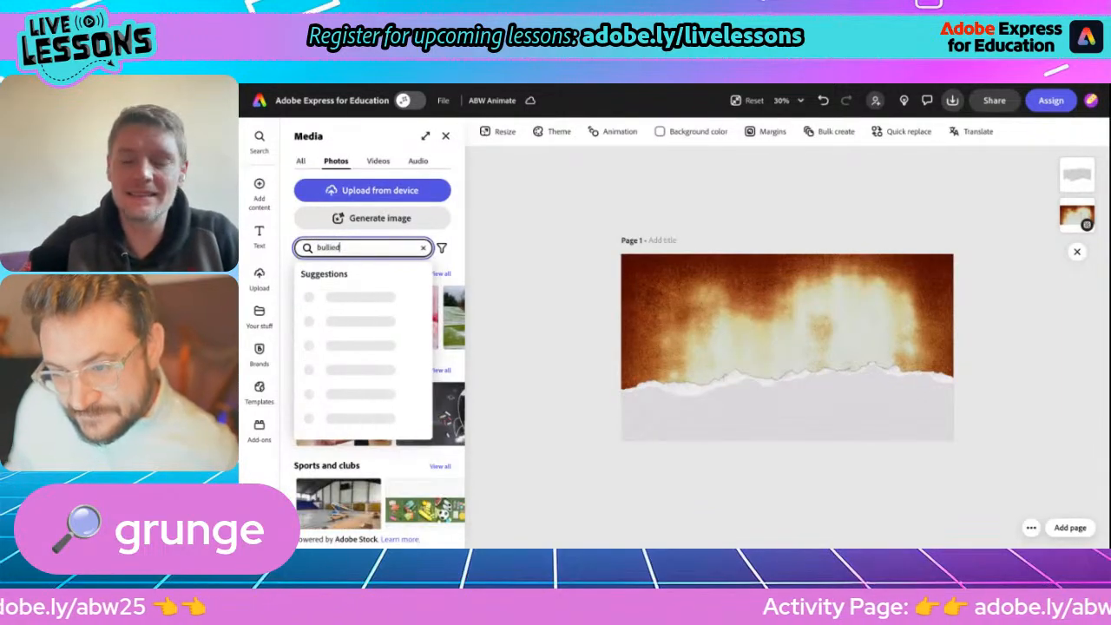
key("Return")
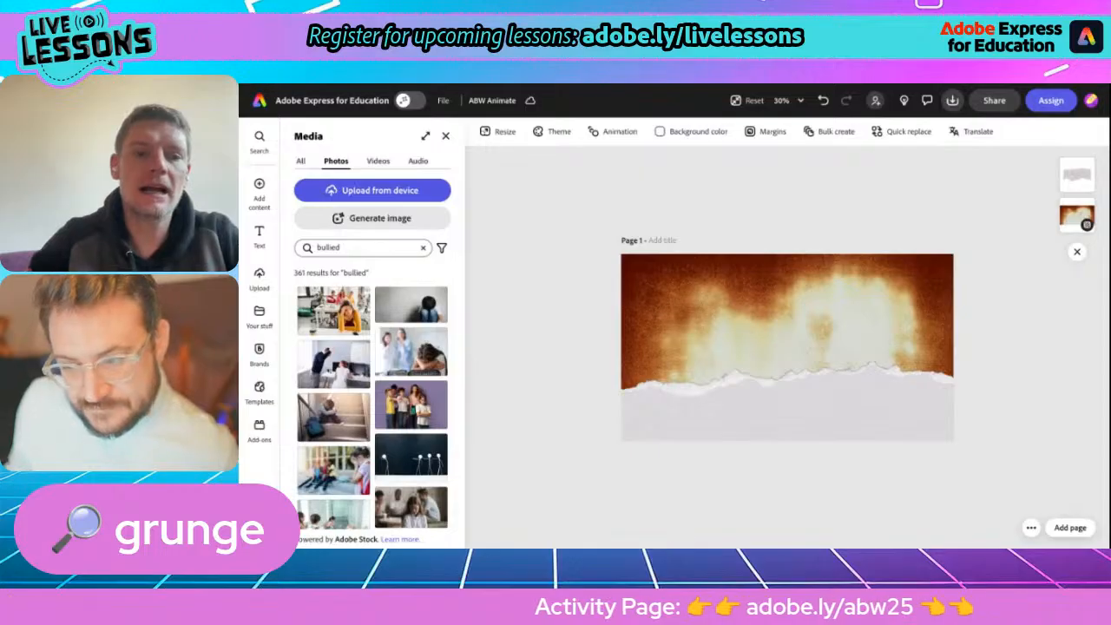
scroll(335, 426, "down", 10)
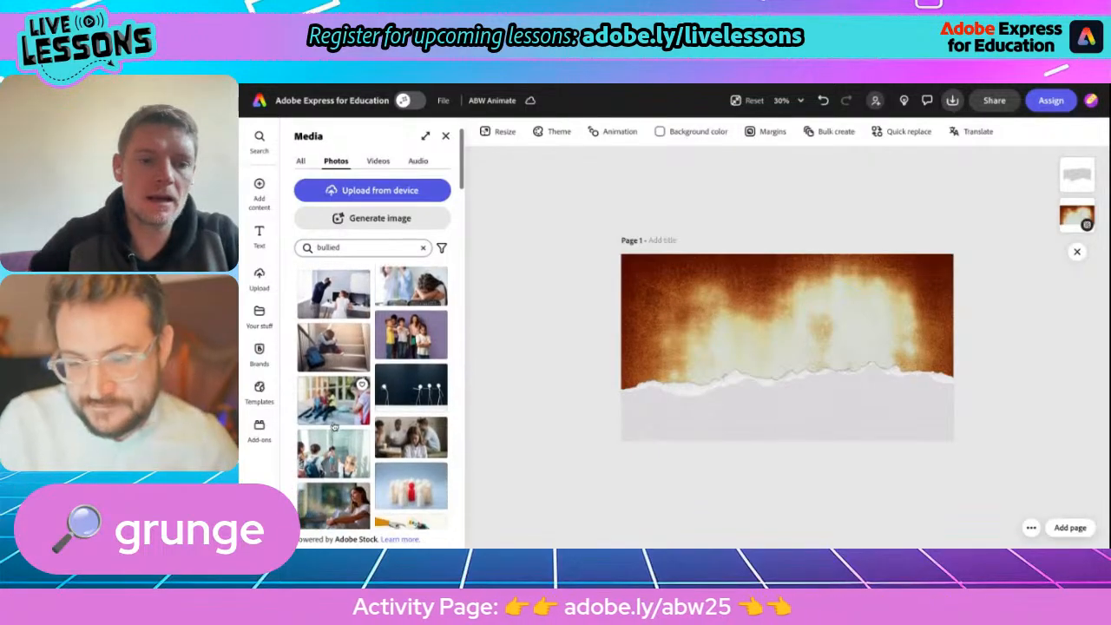
scroll(372, 396, "down", 3)
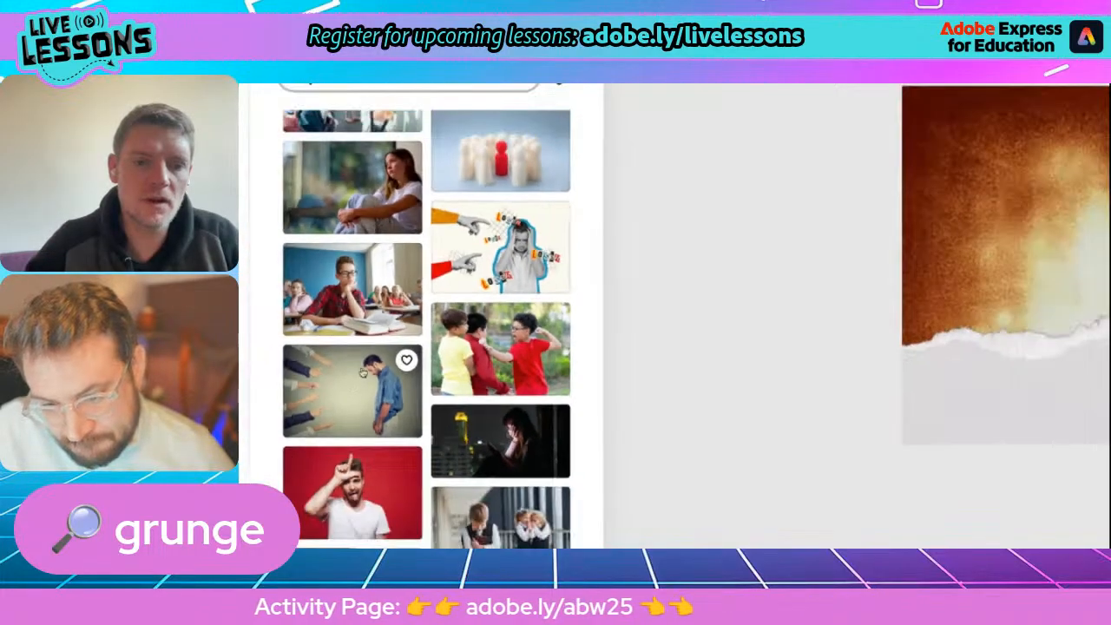
left_click(364, 371)
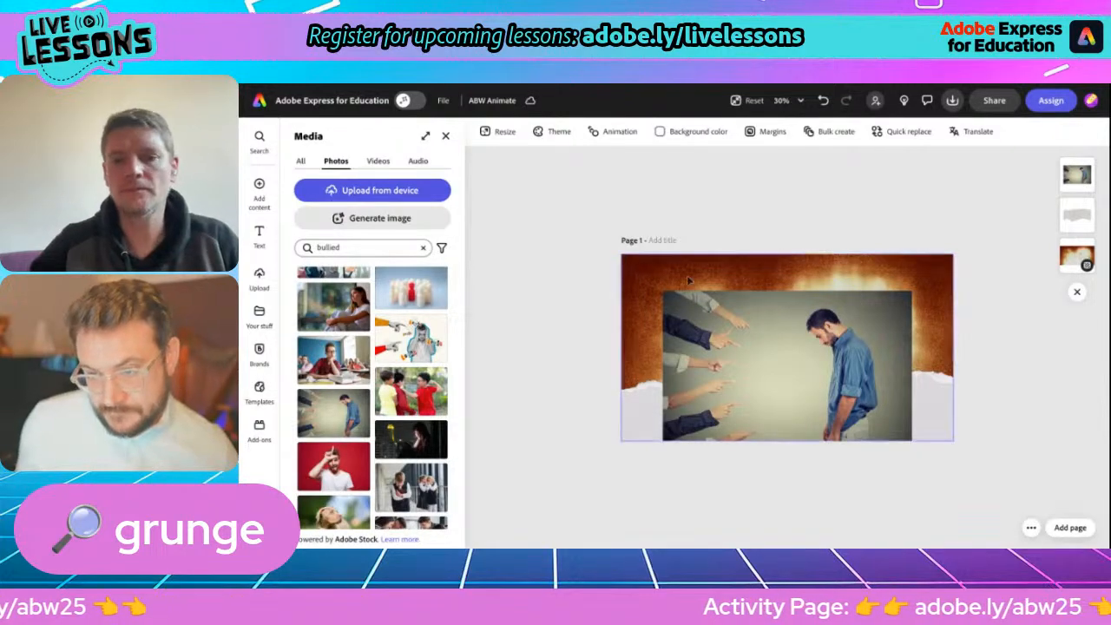
Remove the photo's background and enlarge the cutout, placing it so the pointing arms come in from the page's left edge.
left_click(726, 364)
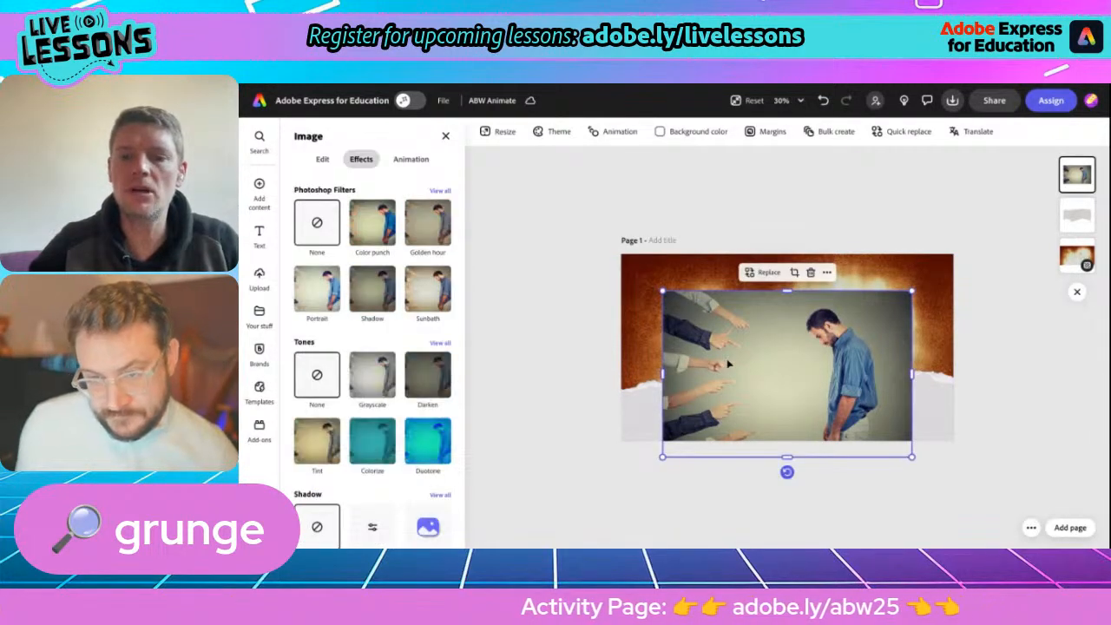
left_click_drag(728, 365, 691, 341)
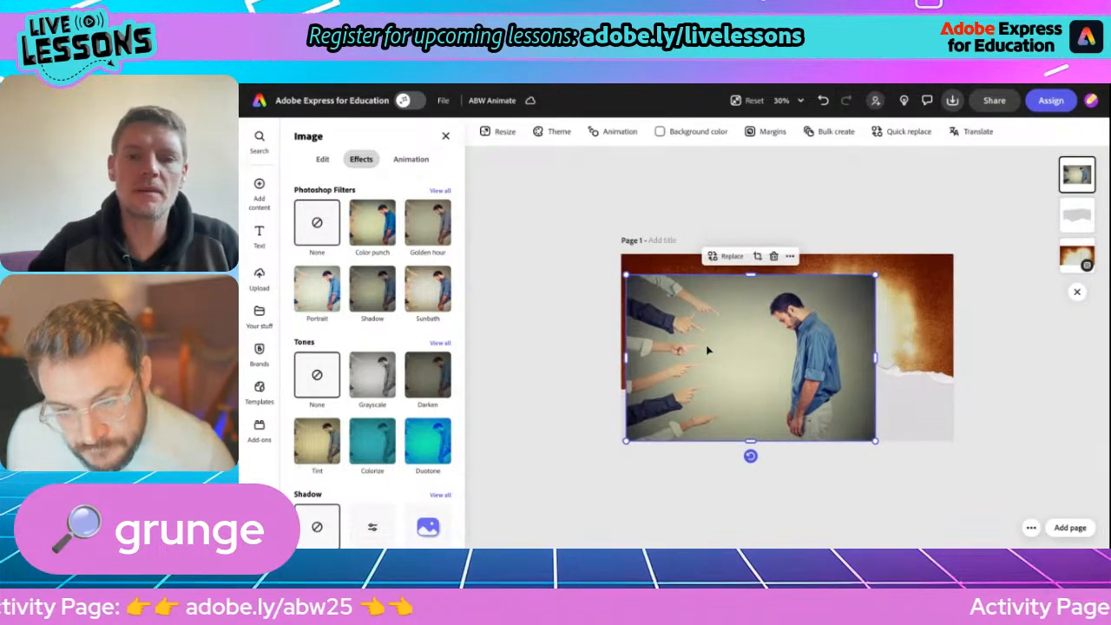
left_click(323, 162)
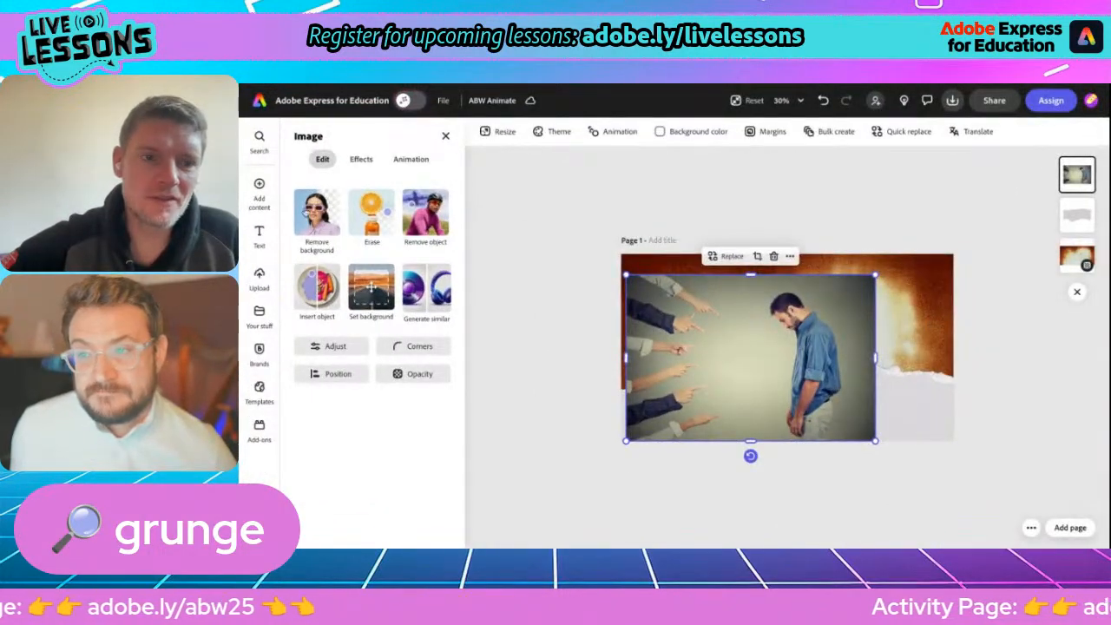
left_click(317, 217)
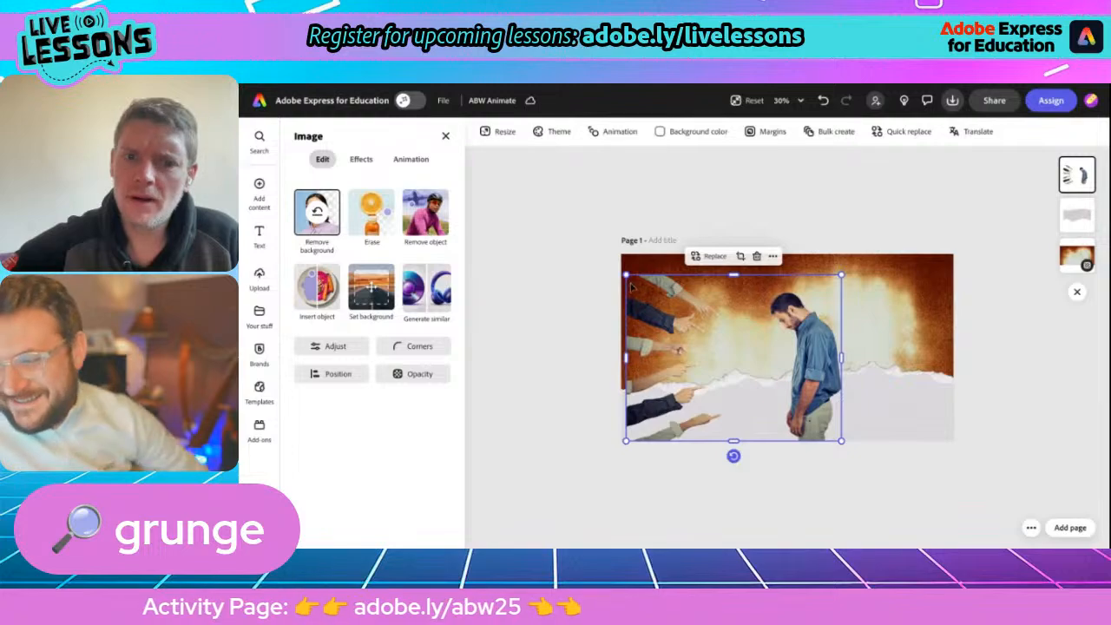
mouse_move(710, 366)
left_mouse_down()
mouse_move(693, 343)
mouse_move(694, 369)
left_mouse_up()
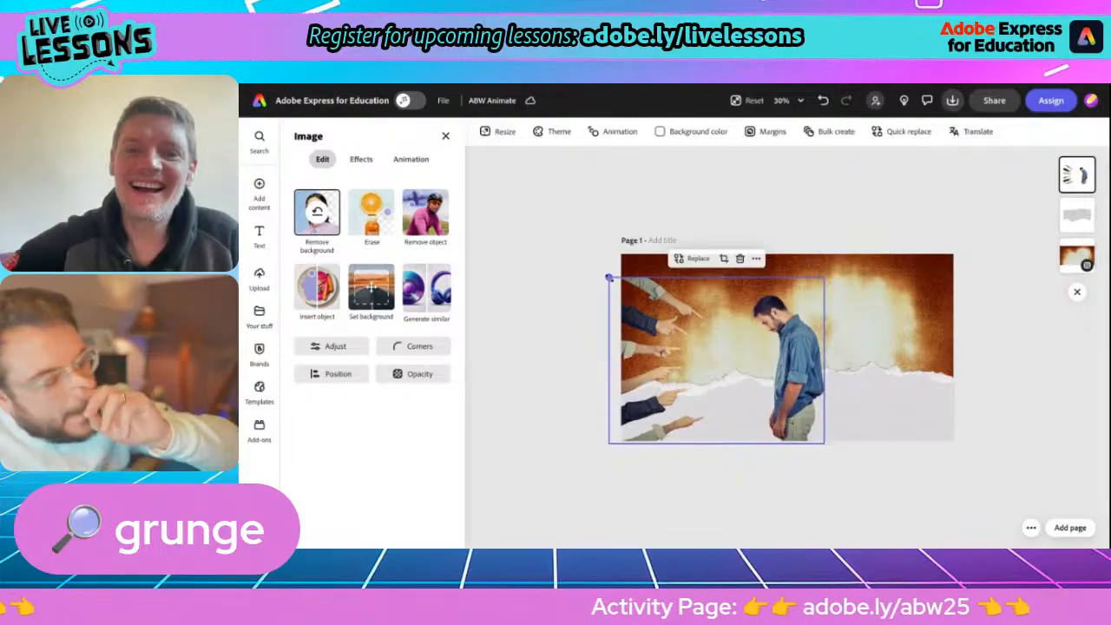
left_click_drag(609, 278, 583, 249)
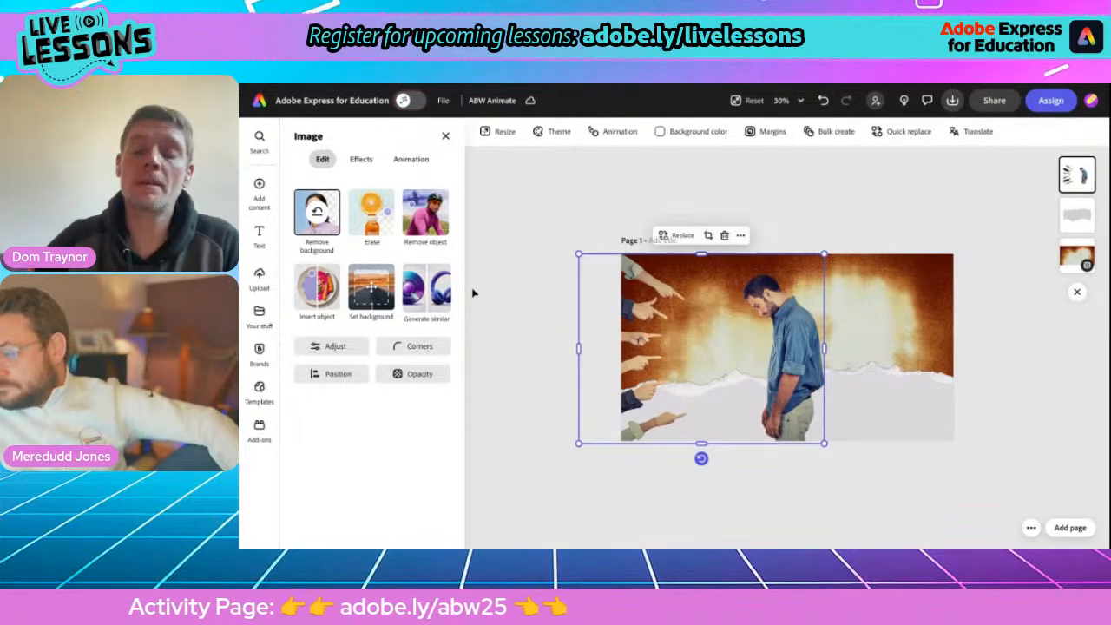
Add the heading "Anti-bullying week 2025" and apply the Dynamic text layout to it.
left_click(260, 232)
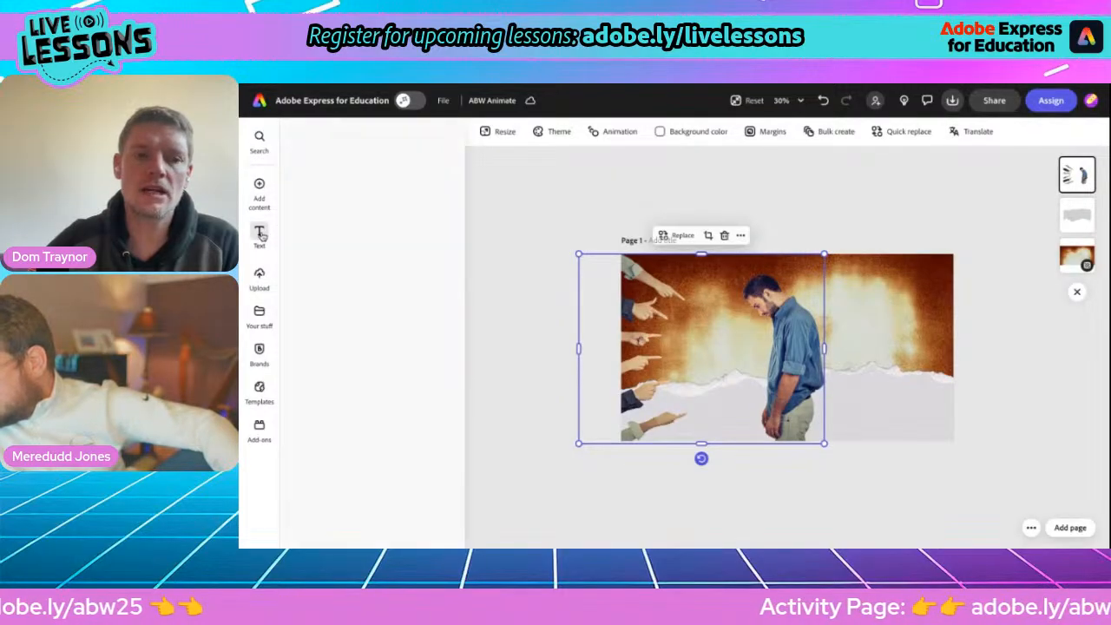
left_click(358, 164)
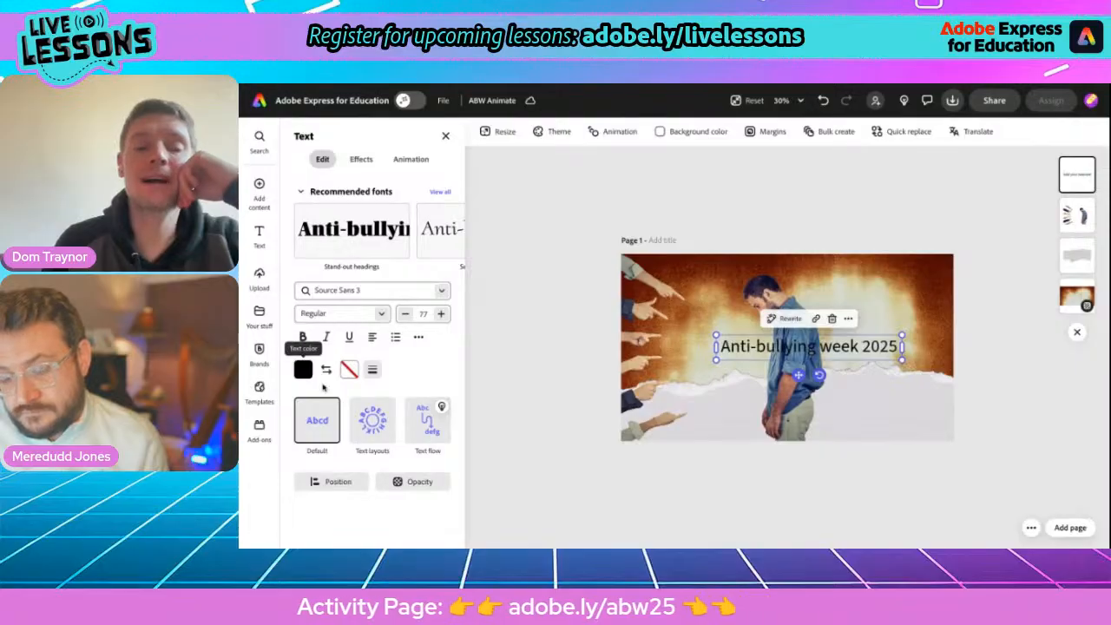
left_click(369, 423)
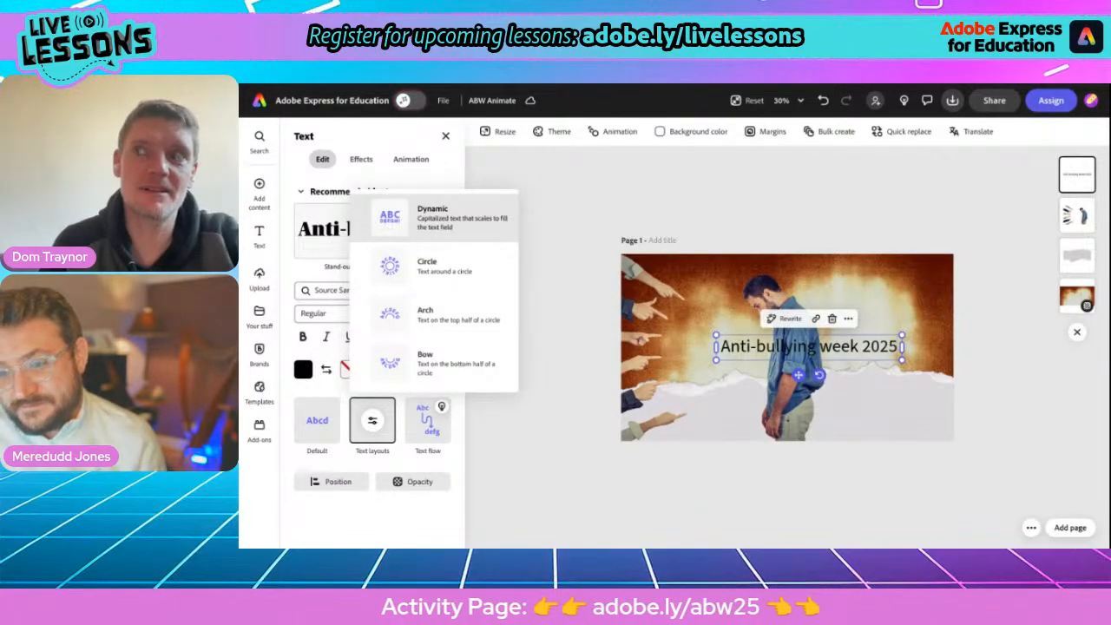
left_click(432, 217)
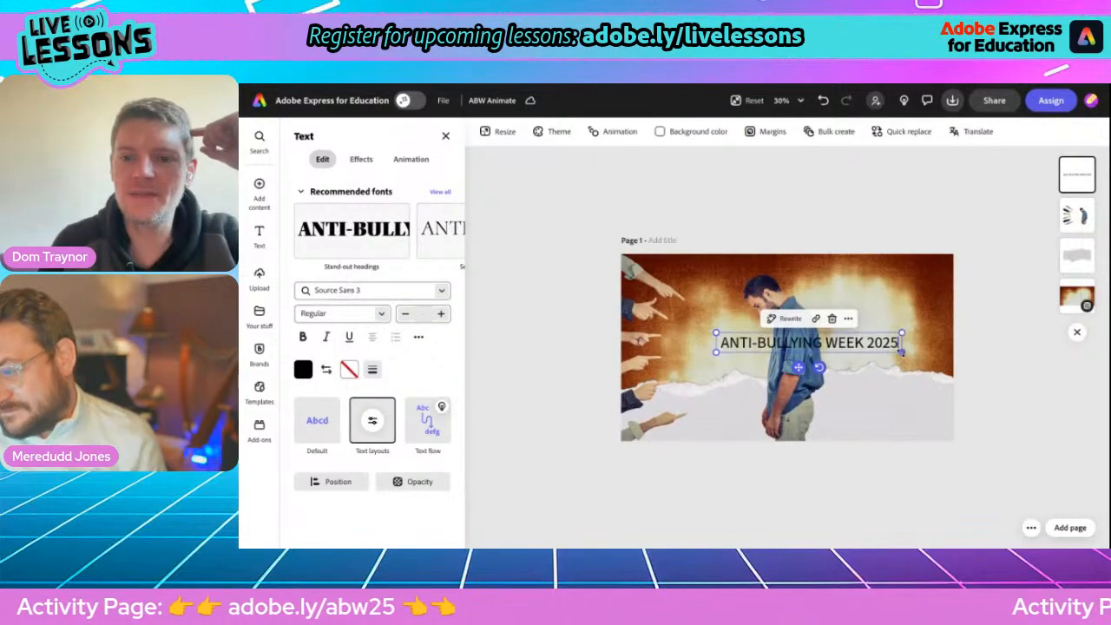
Narrow the heading into three stacked lines between the hands and the man, and tighten its line spacing.
left_click_drag(903, 353, 706, 399)
scroll(705, 399, "up", 3)
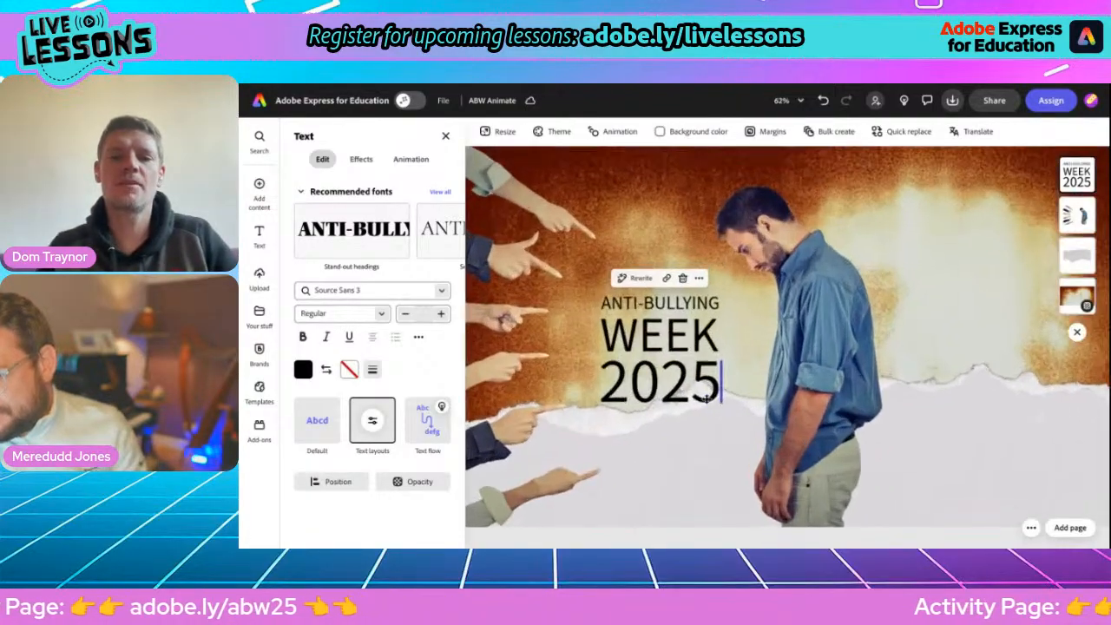
scroll(706, 400, "down", 2)
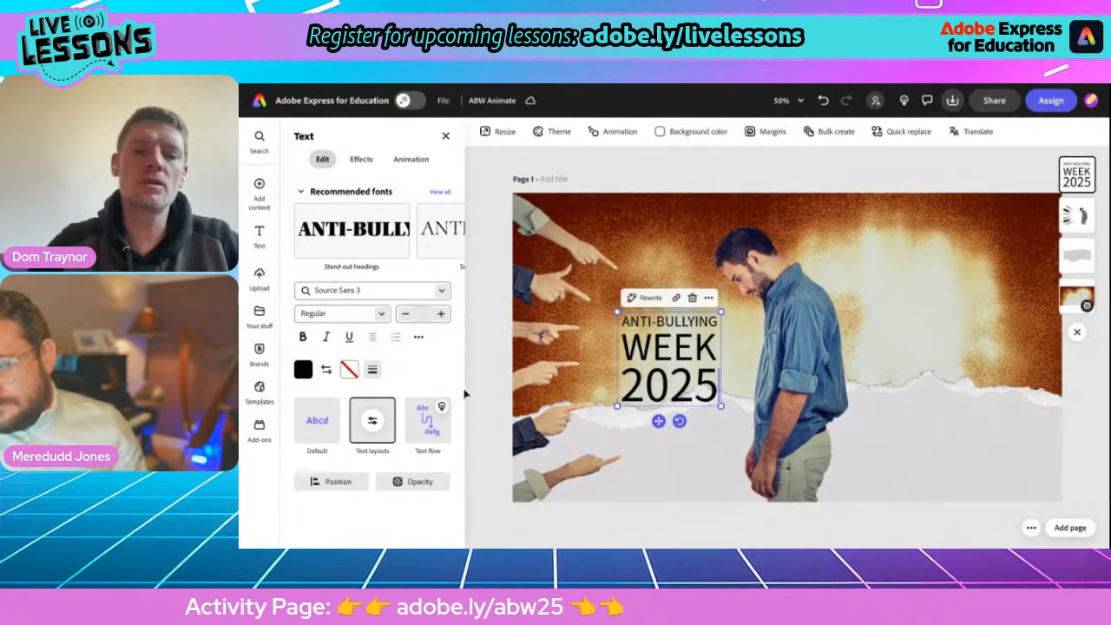
left_click(418, 339)
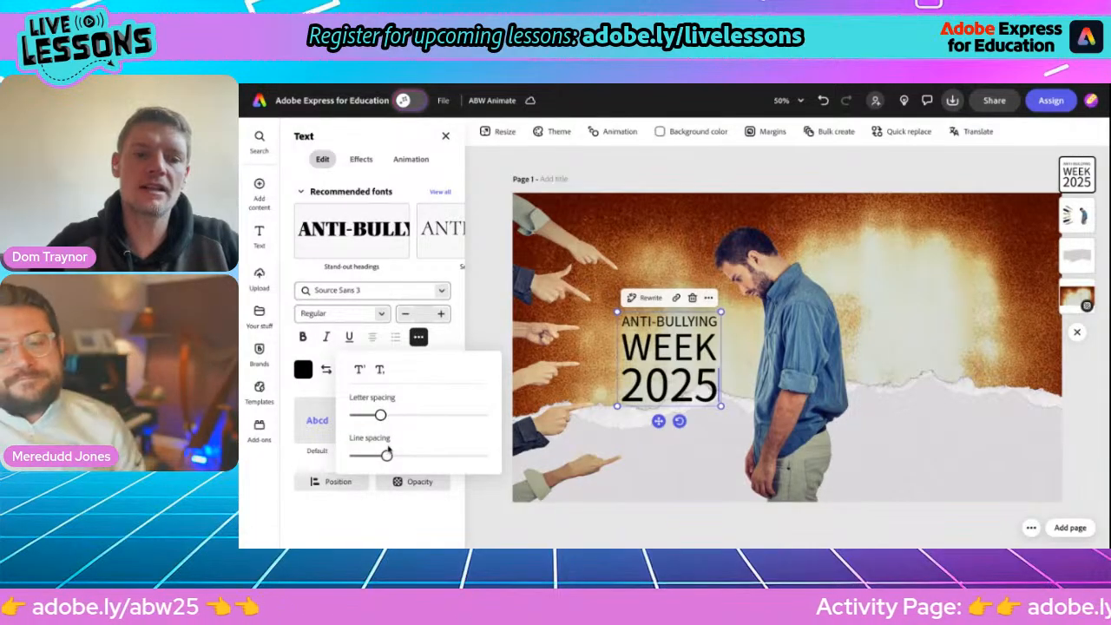
left_click_drag(386, 456, 367, 456)
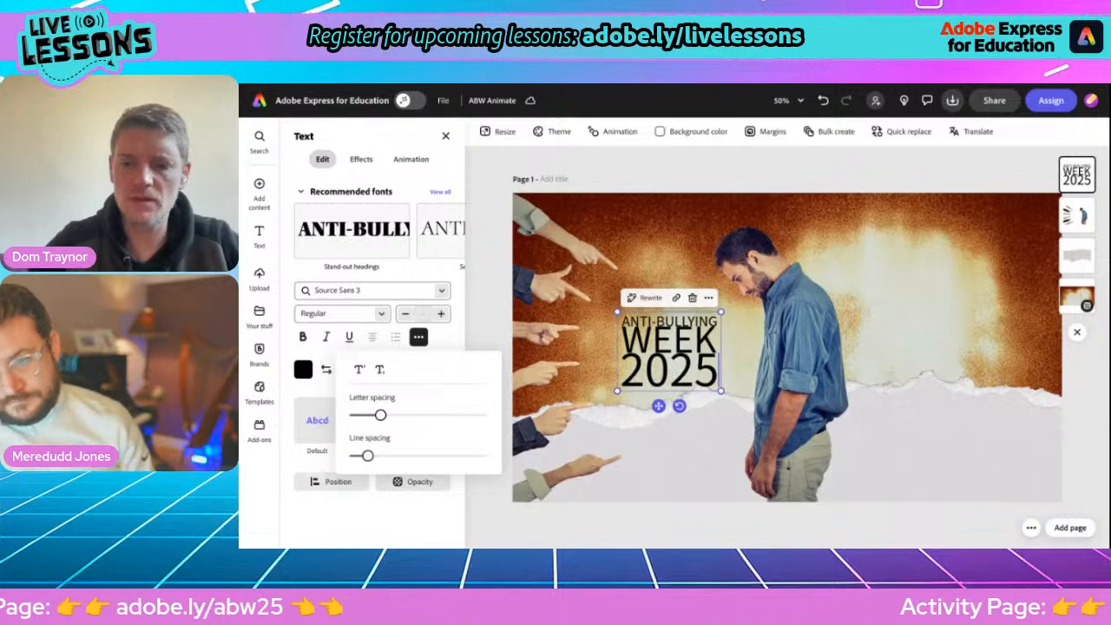
left_click(289, 469)
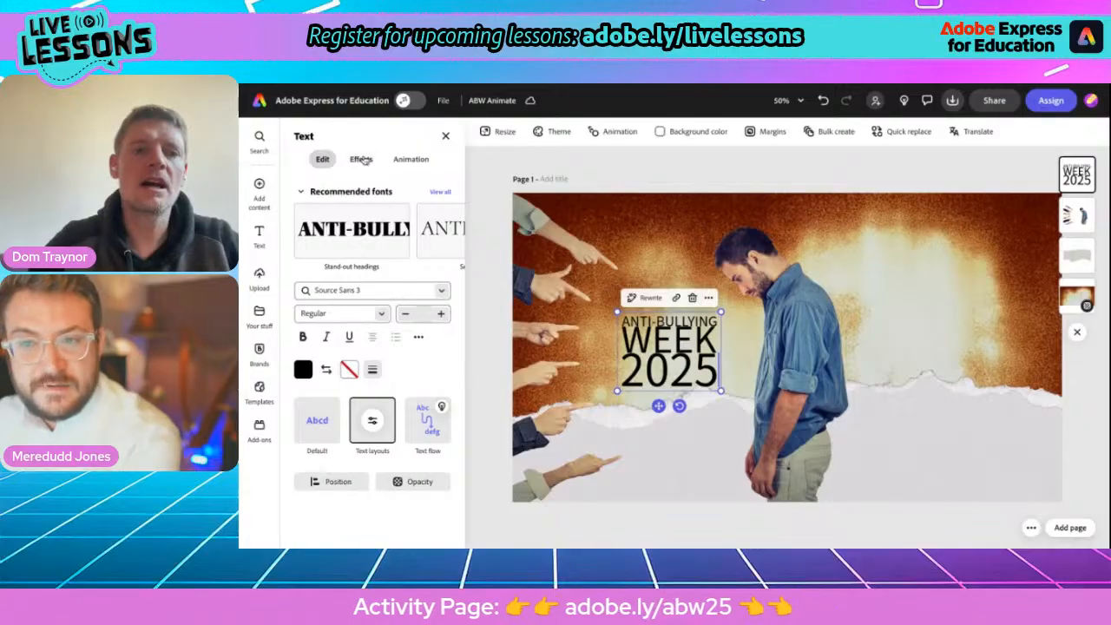
Apply the decorative rough-edged circle shape effect behind the heading text and inspect it up close.
left_click(361, 159)
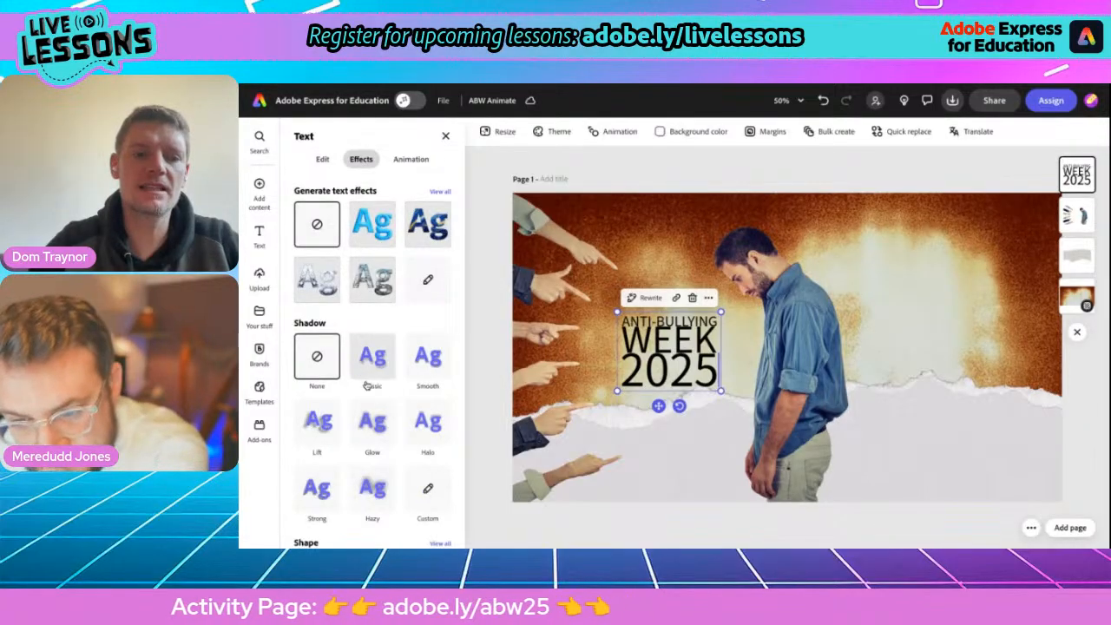
scroll(367, 389, "down", 3)
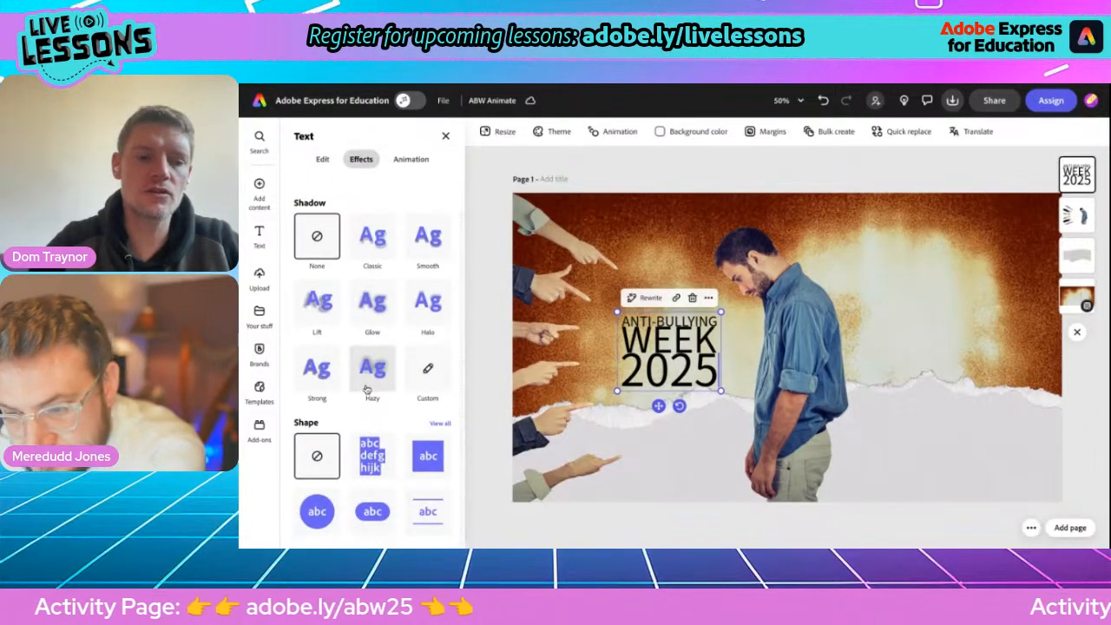
left_click(439, 424)
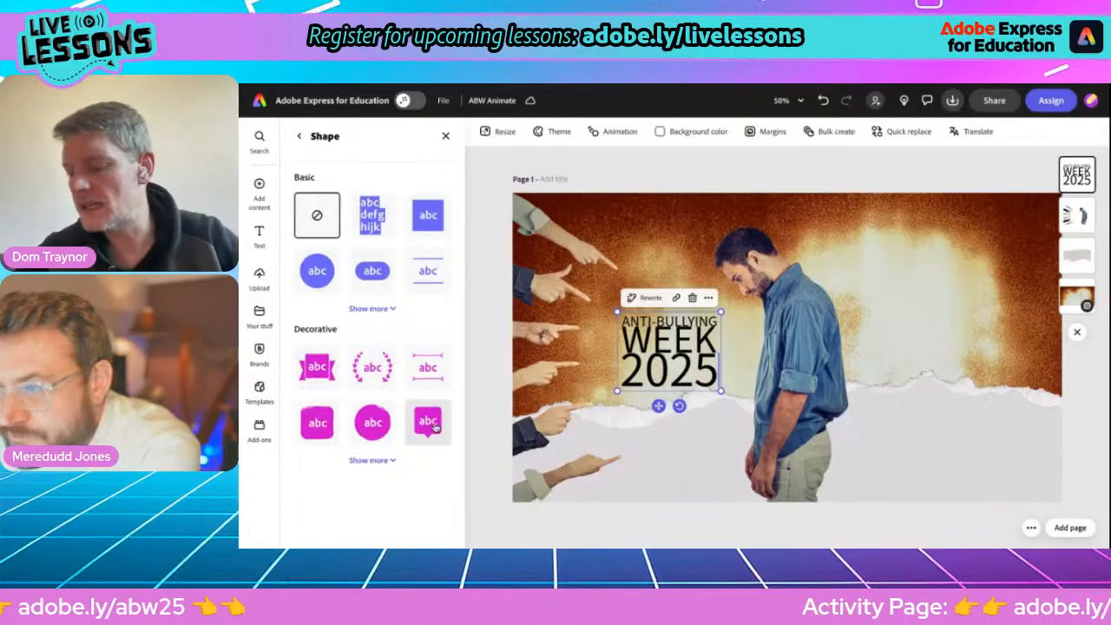
left_click(375, 461)
scroll(374, 473, "down", 2)
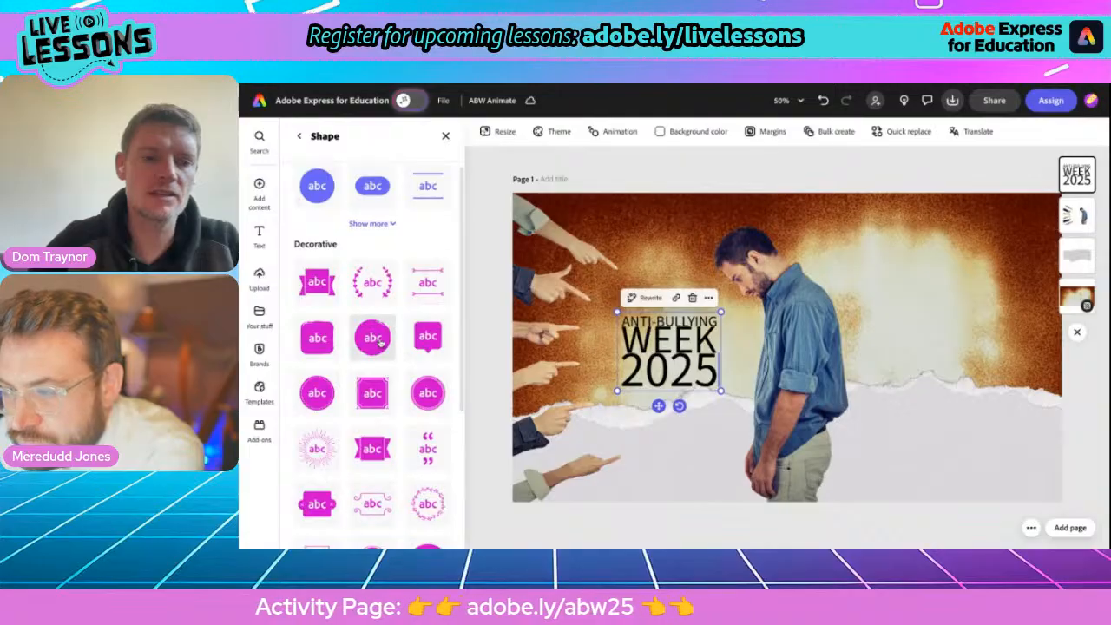
left_click(375, 338)
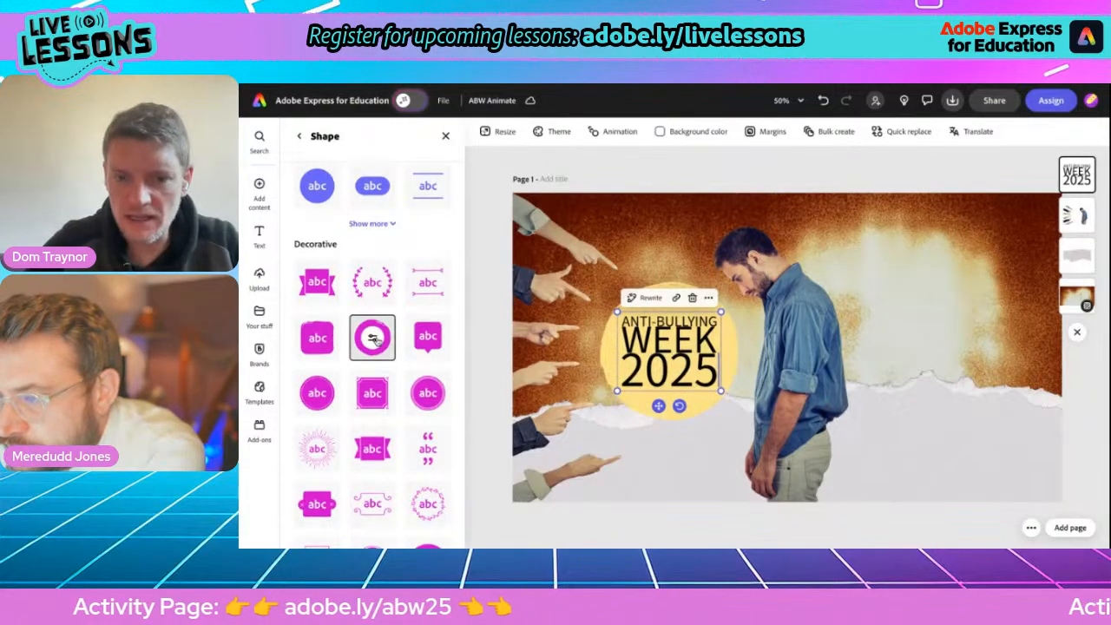
scroll(645, 369, "up", 5)
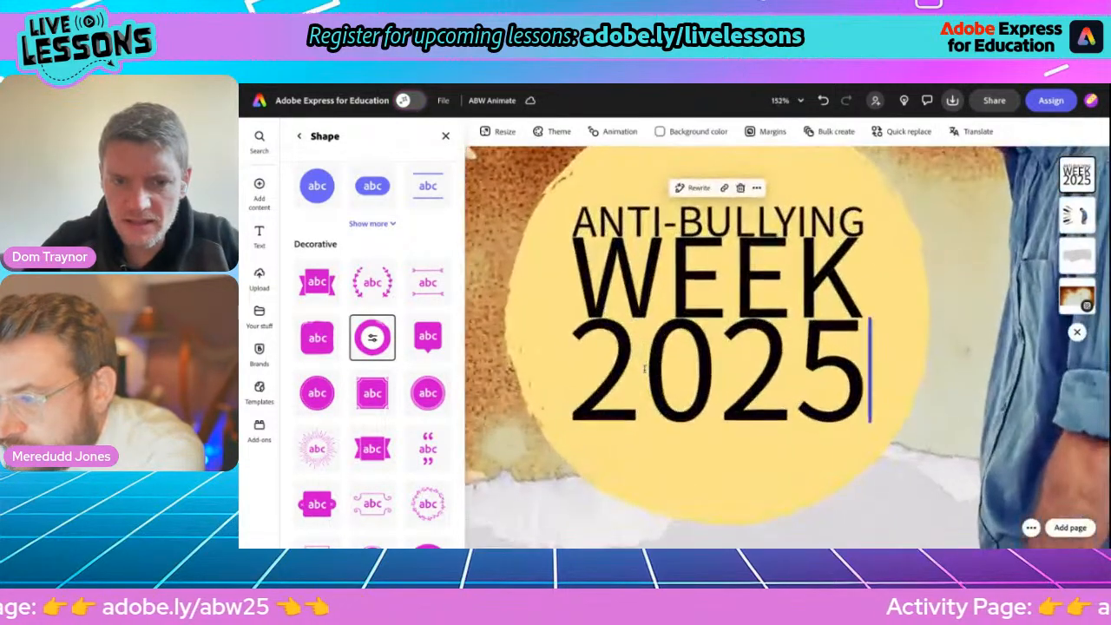
scroll(645, 370, "up", 2)
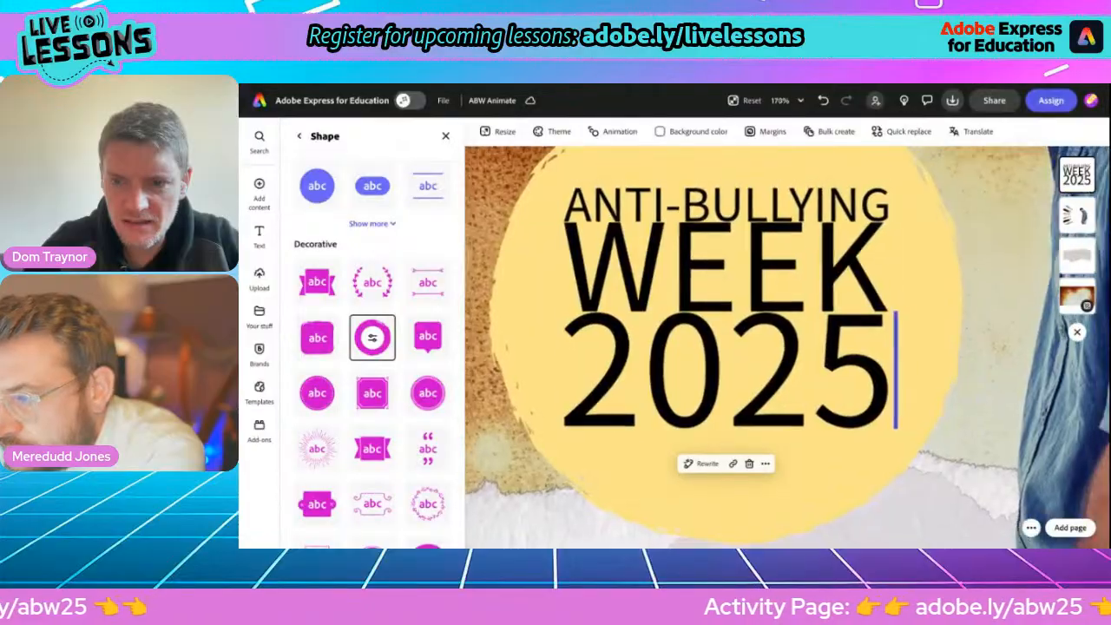
scroll(660, 365, "down", 7)
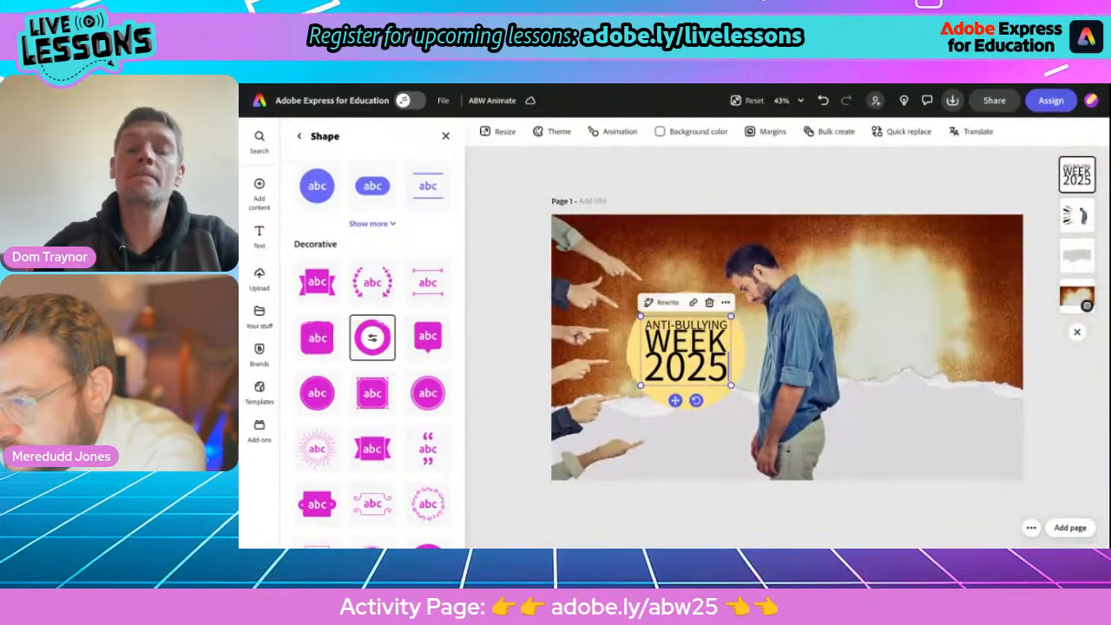
Try several fill colours on the circle shape behind the heading and settle on the yellow-to-orange gradient.
left_click(372, 338)
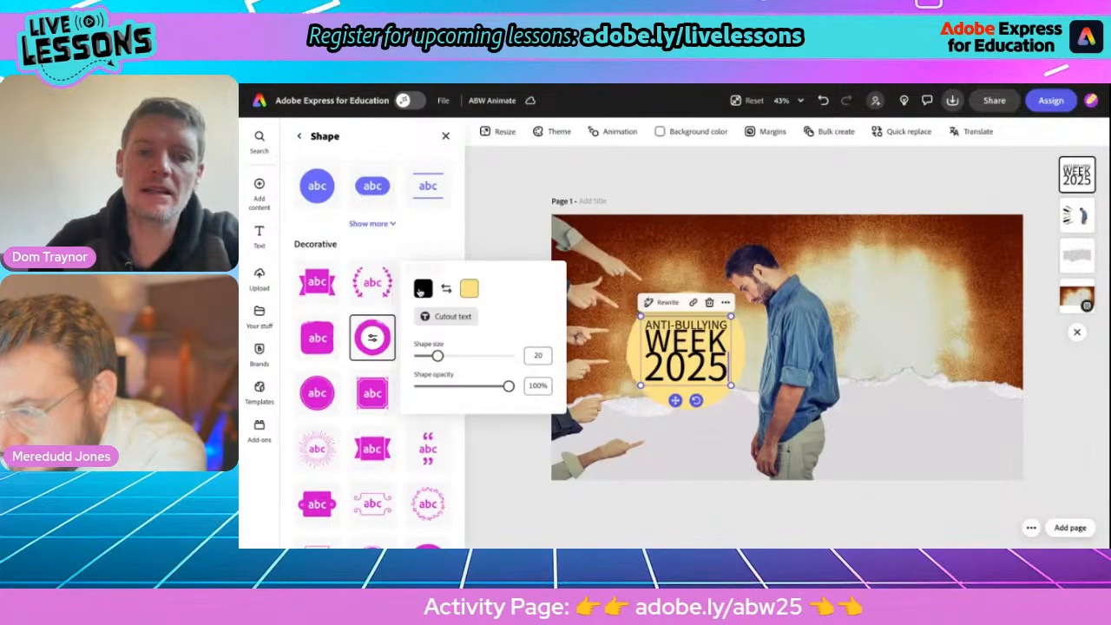
left_click(469, 289)
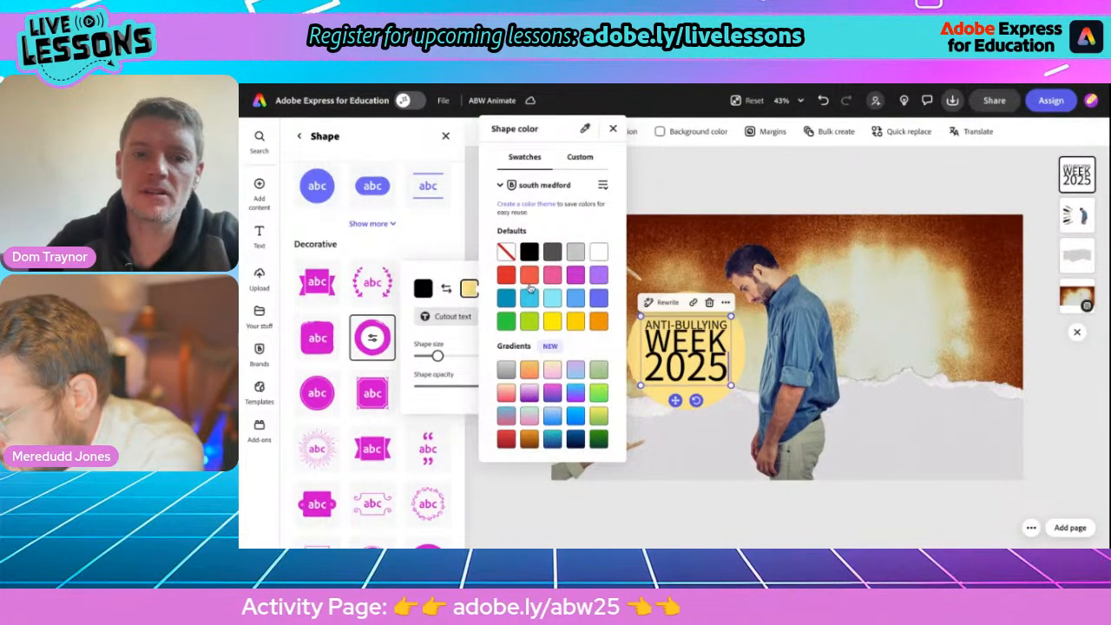
left_click(574, 276)
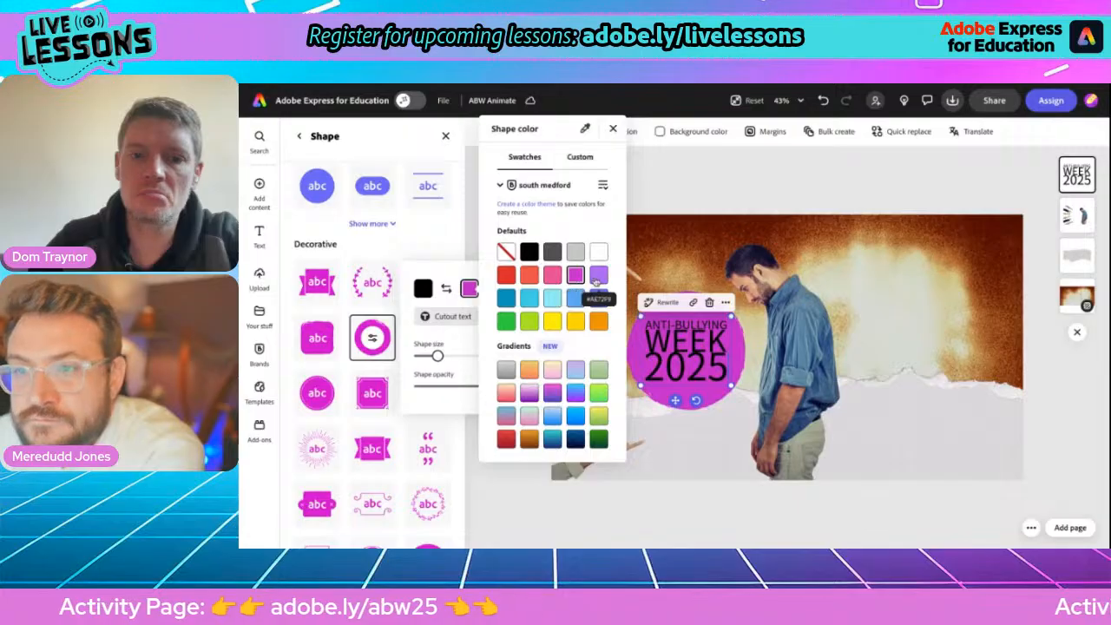
left_click(599, 298)
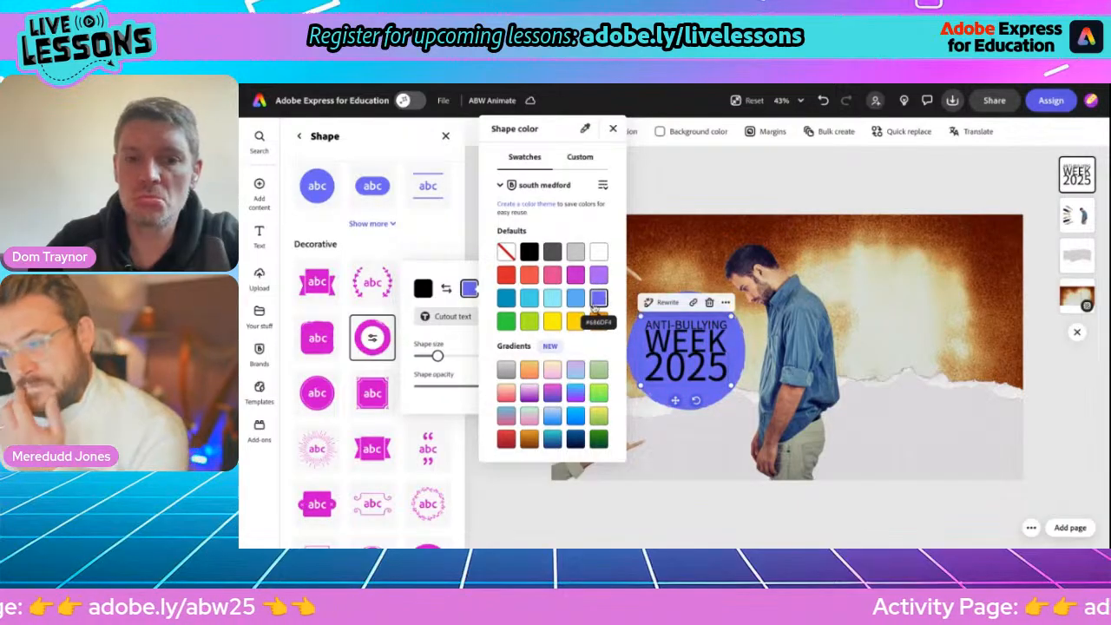
left_click(598, 321)
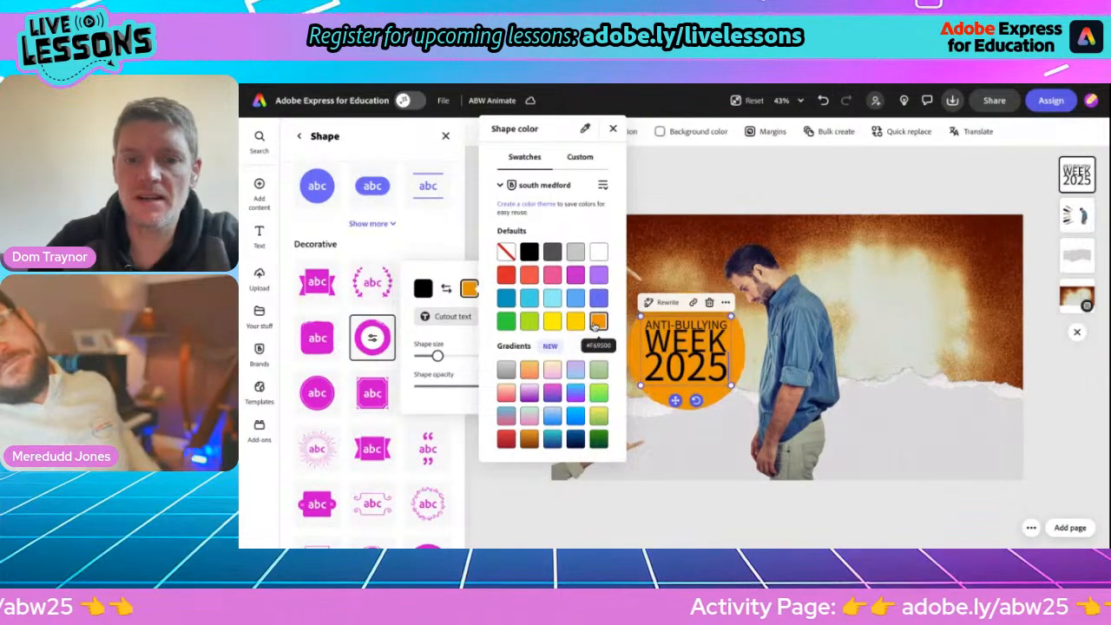
left_click(507, 392)
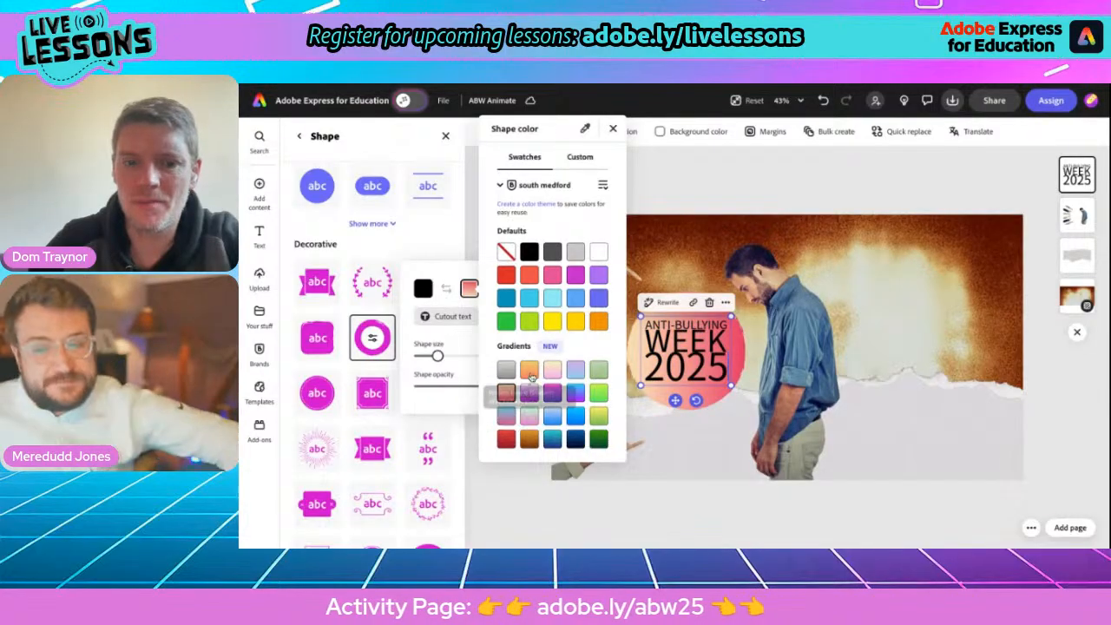
left_click(529, 371)
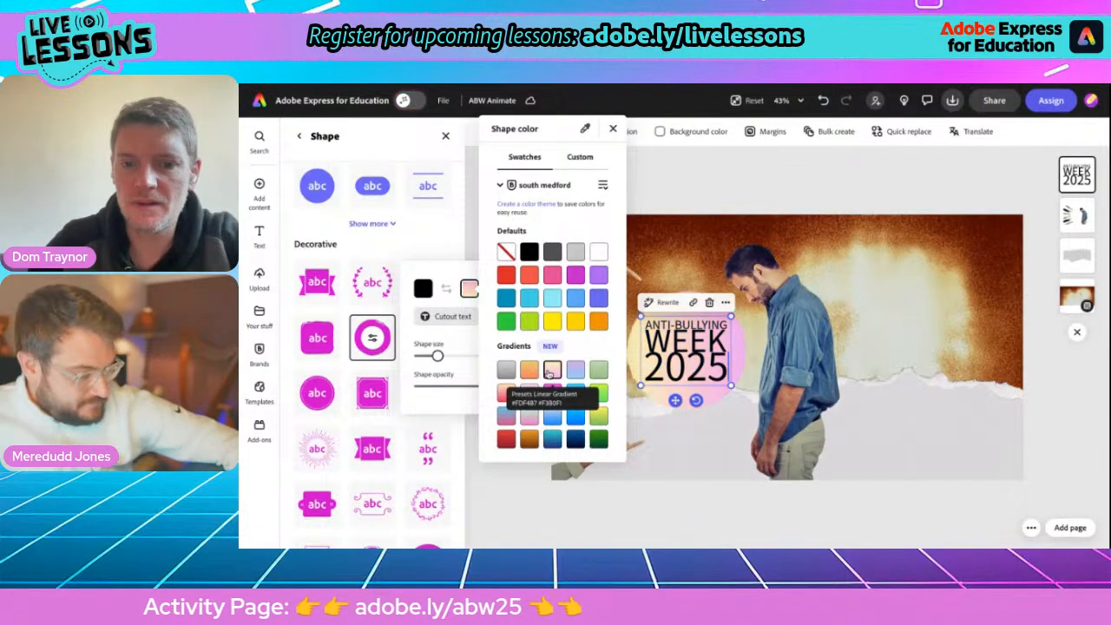
Set the heading's text colour to white (#FFFFFF).
left_click(423, 292)
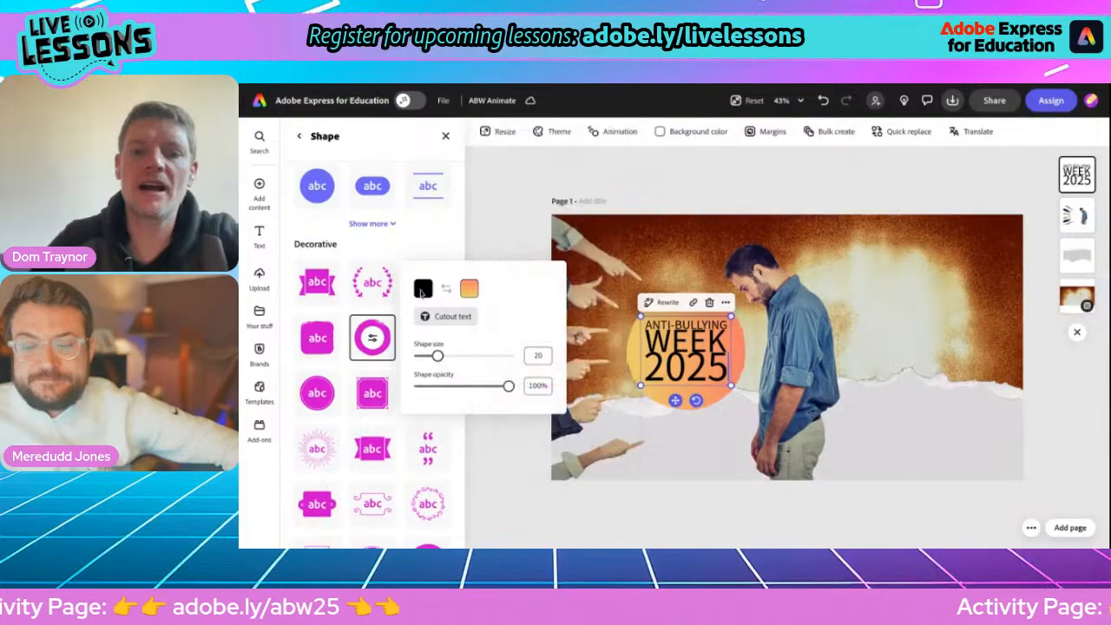
left_click(423, 293)
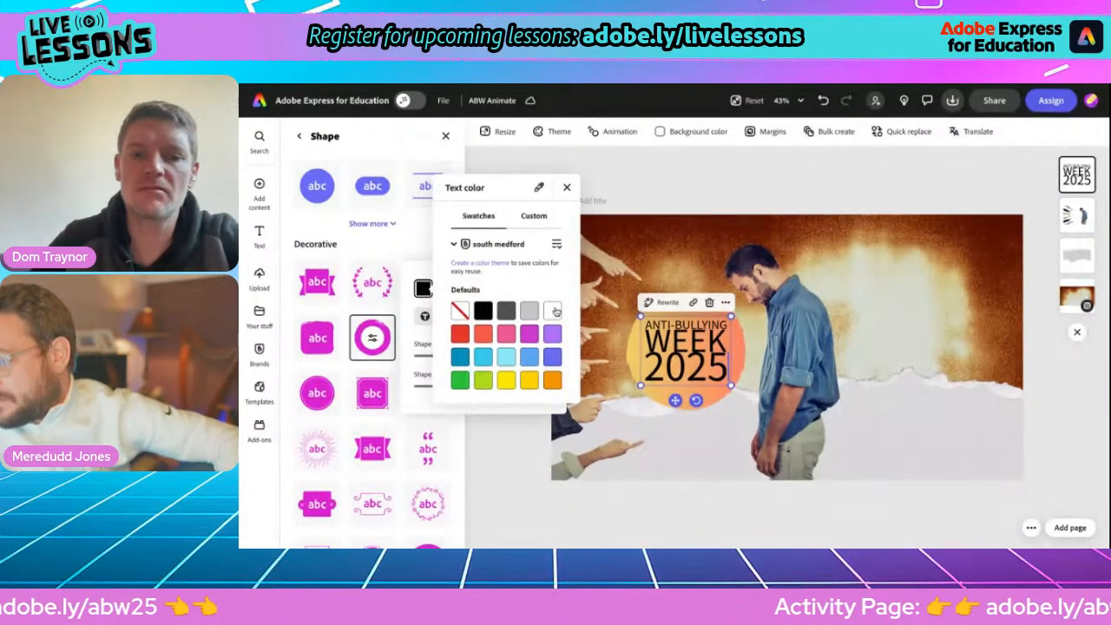
left_click(553, 310)
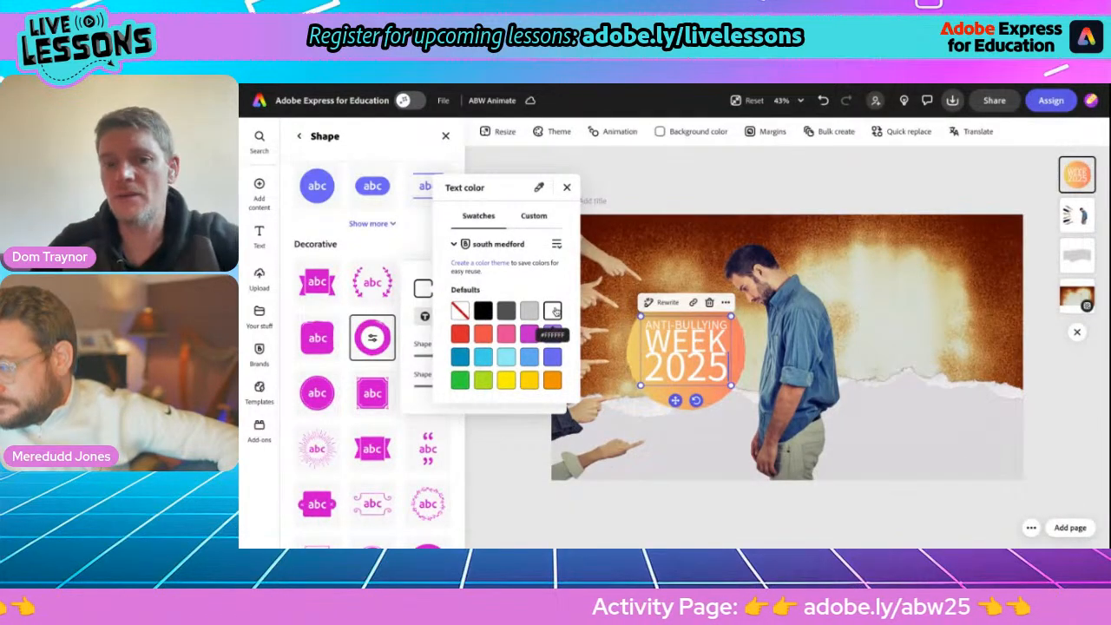
Change the heading's font to Noto Sans Display ExtraCondensed Bold from the recommended stand-out headings.
left_click(302, 136)
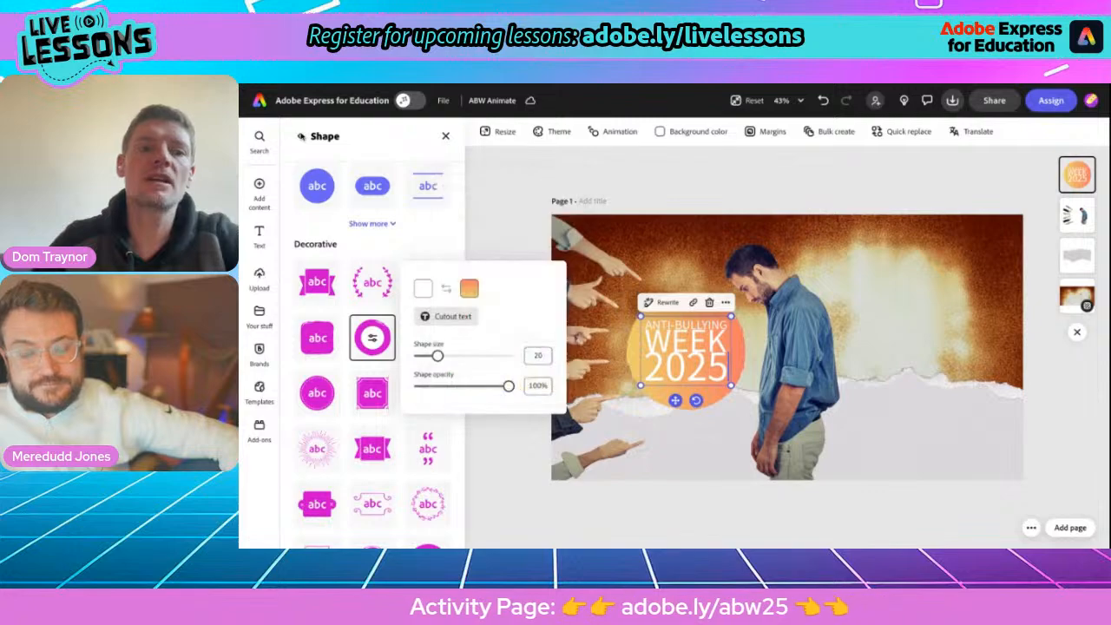
left_click(302, 136)
left_click(301, 137)
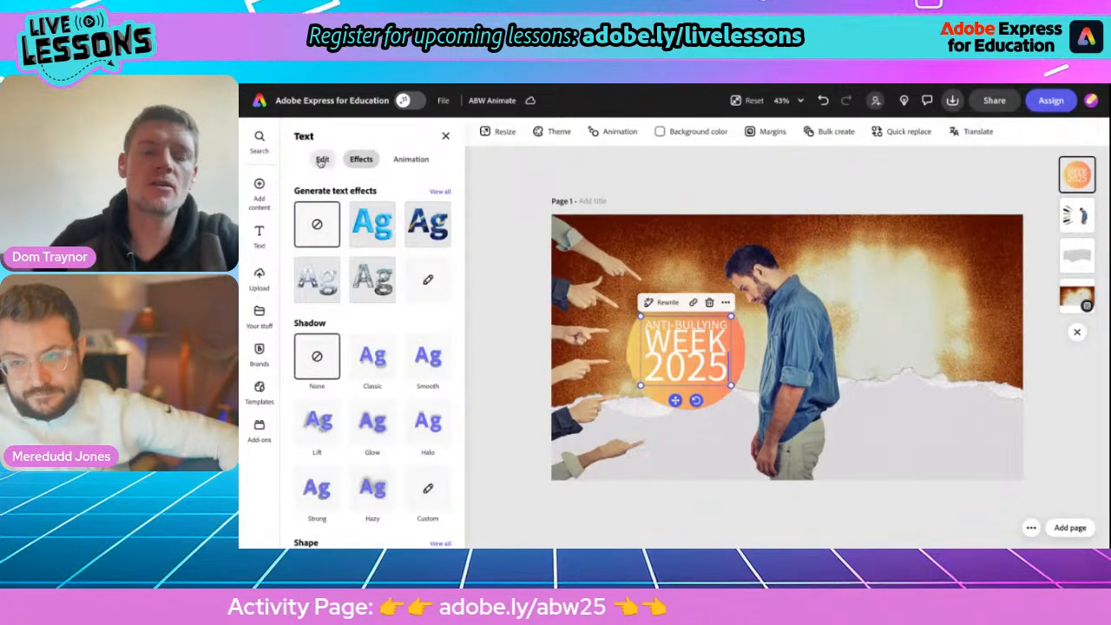
left_click(321, 161)
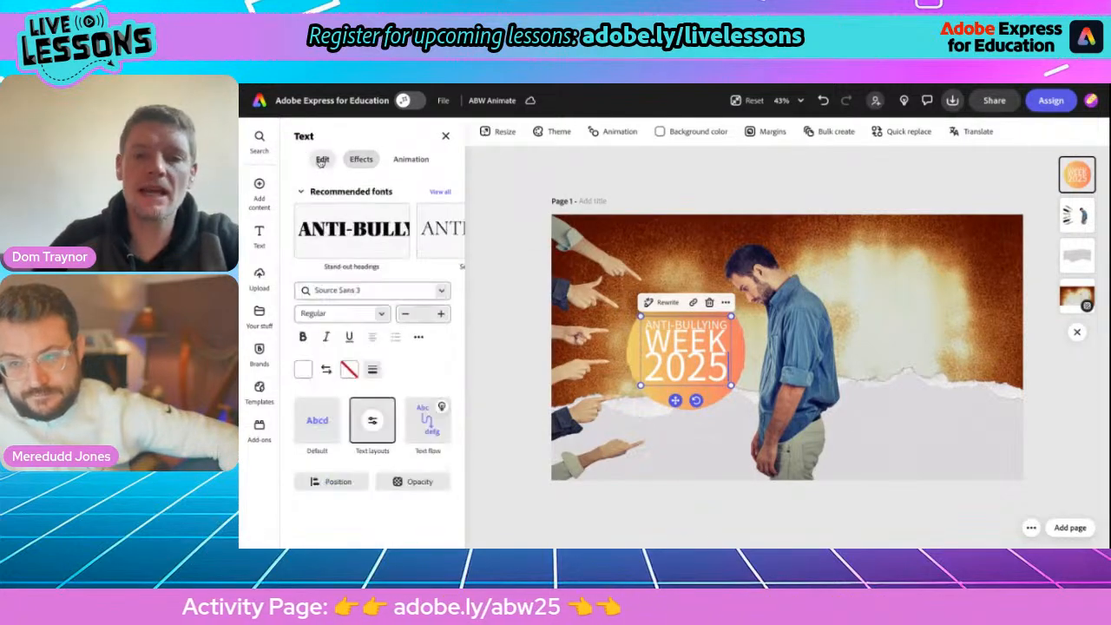
left_click(439, 192)
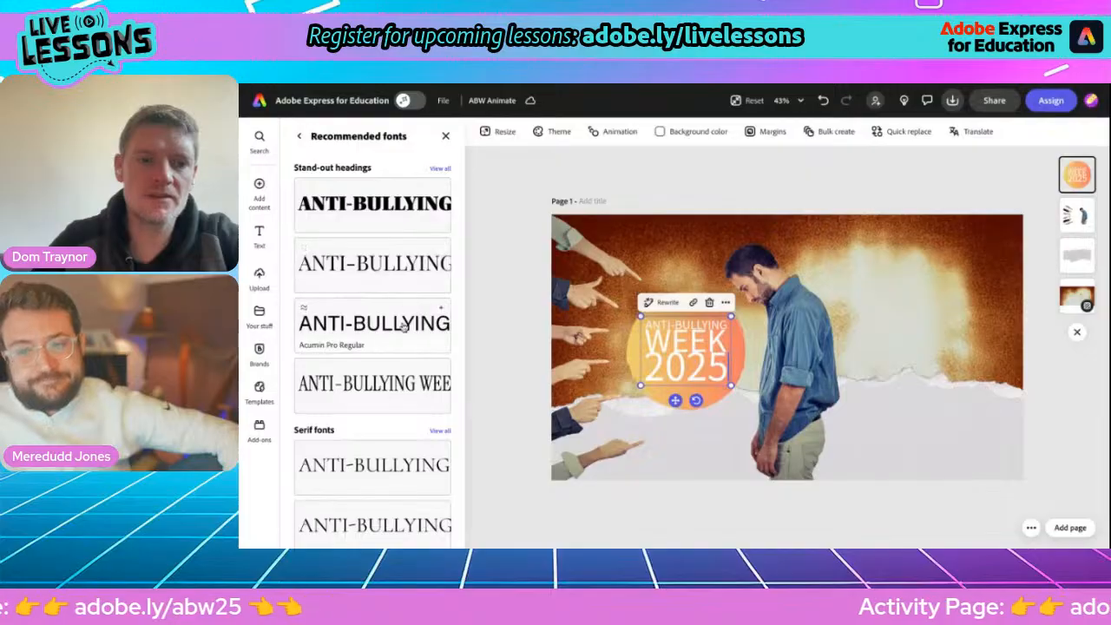
scroll(400, 304, "down", 1)
scroll(409, 261, "up", 1)
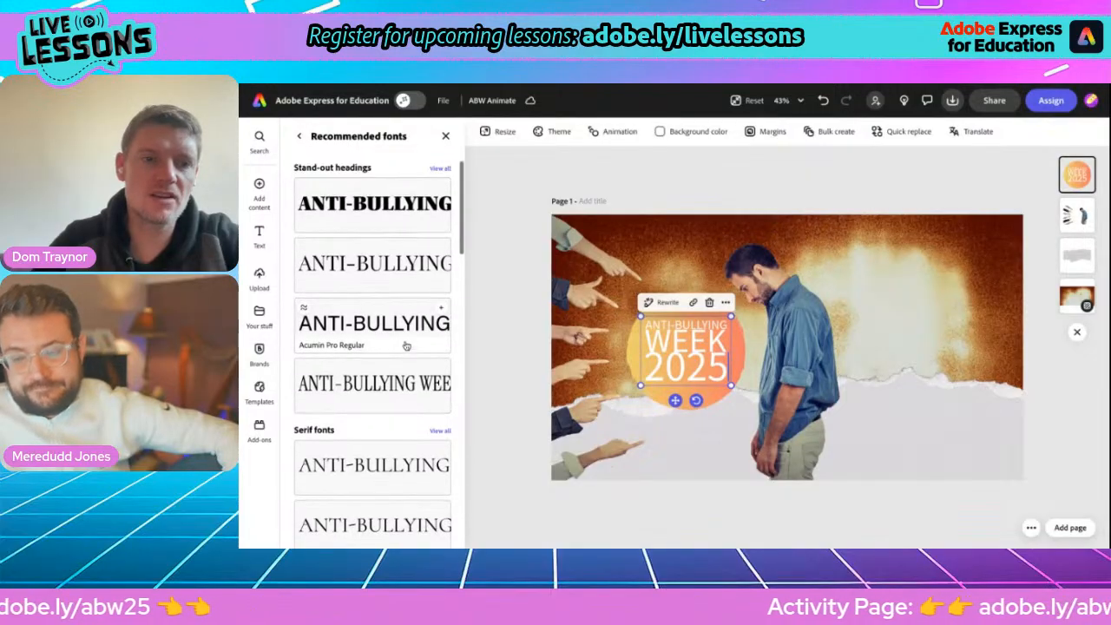
left_click(440, 168)
scroll(376, 364, "down", 2)
scroll(375, 364, "down", 1)
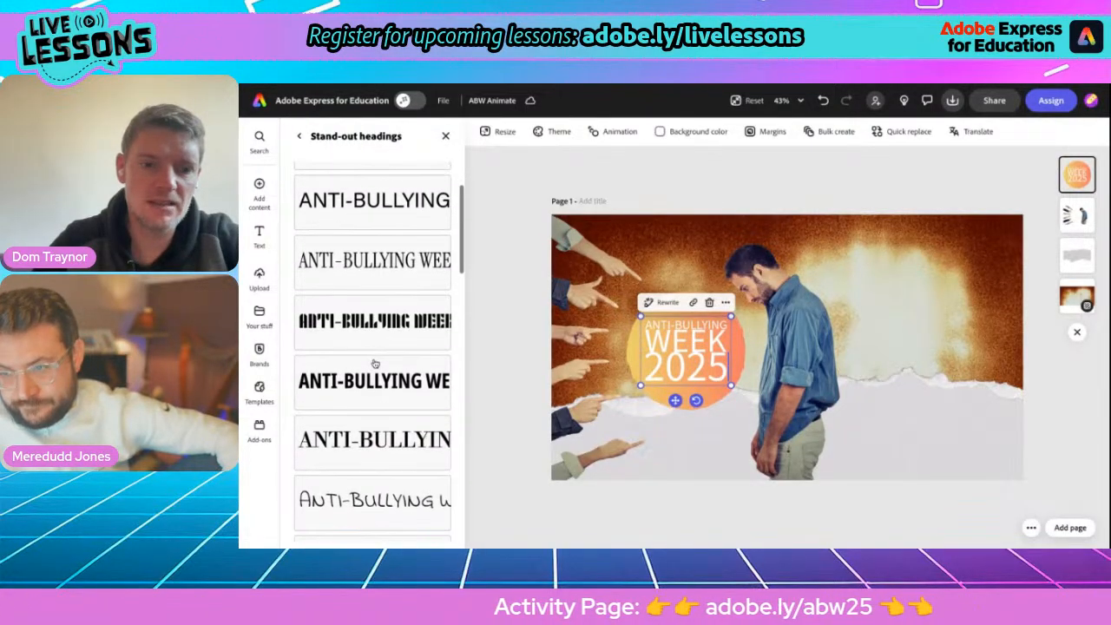
left_click(365, 382)
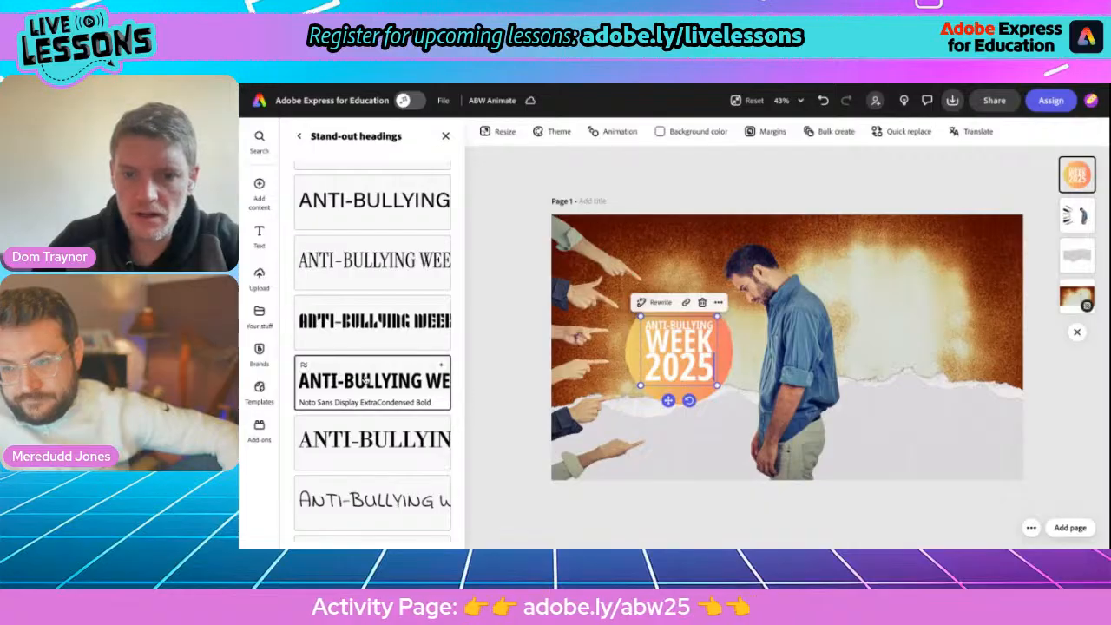
Tilt the heading and its circle slightly clockwise between the pointing hands and the man, and deselect everything.
left_click_drag(668, 400, 684, 409)
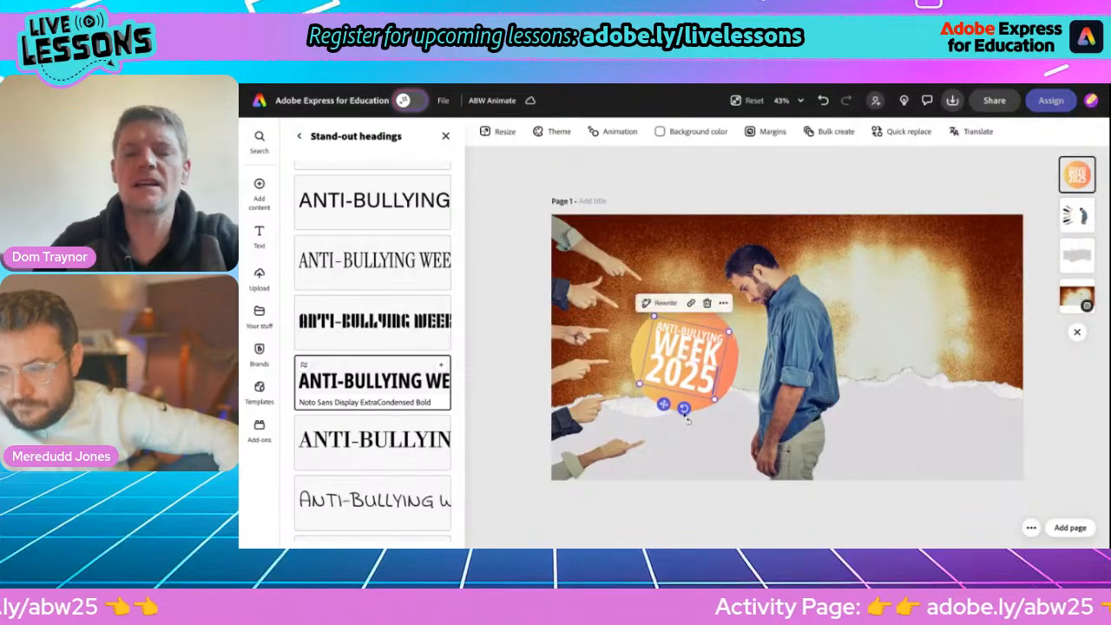
left_click(871, 435)
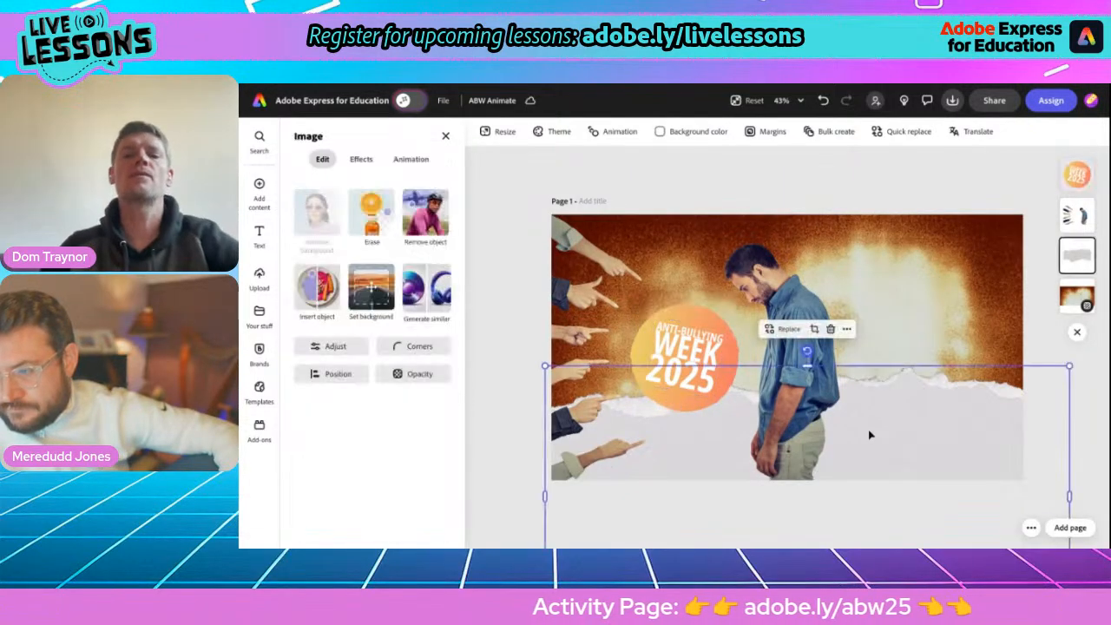
left_click(496, 207)
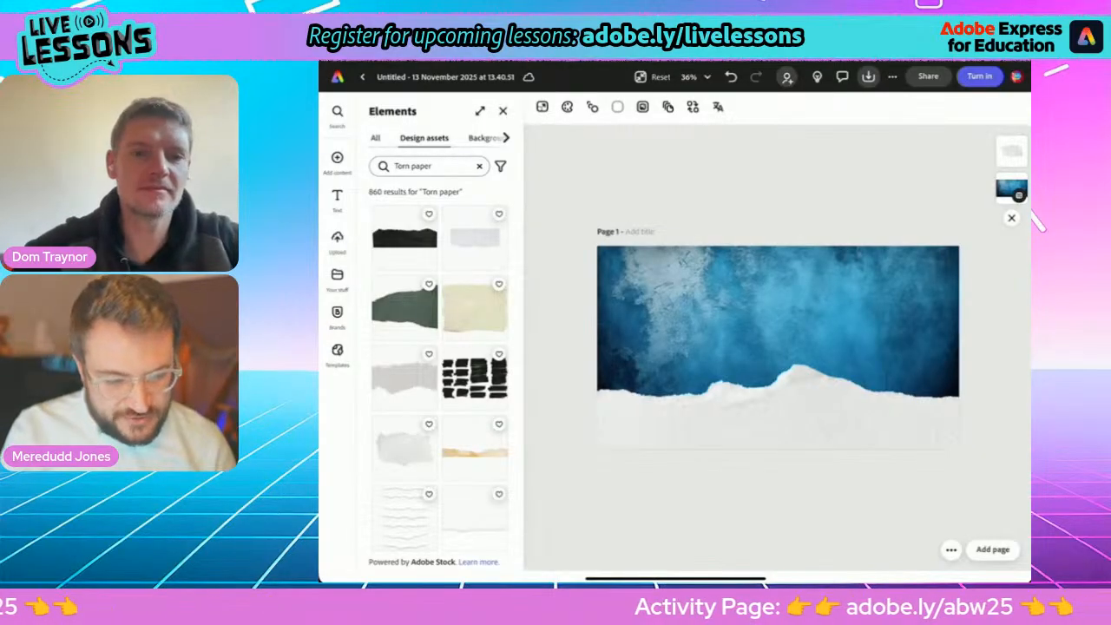
In the blue grunge design, search the media library for "Sad child".
left_click(338, 158)
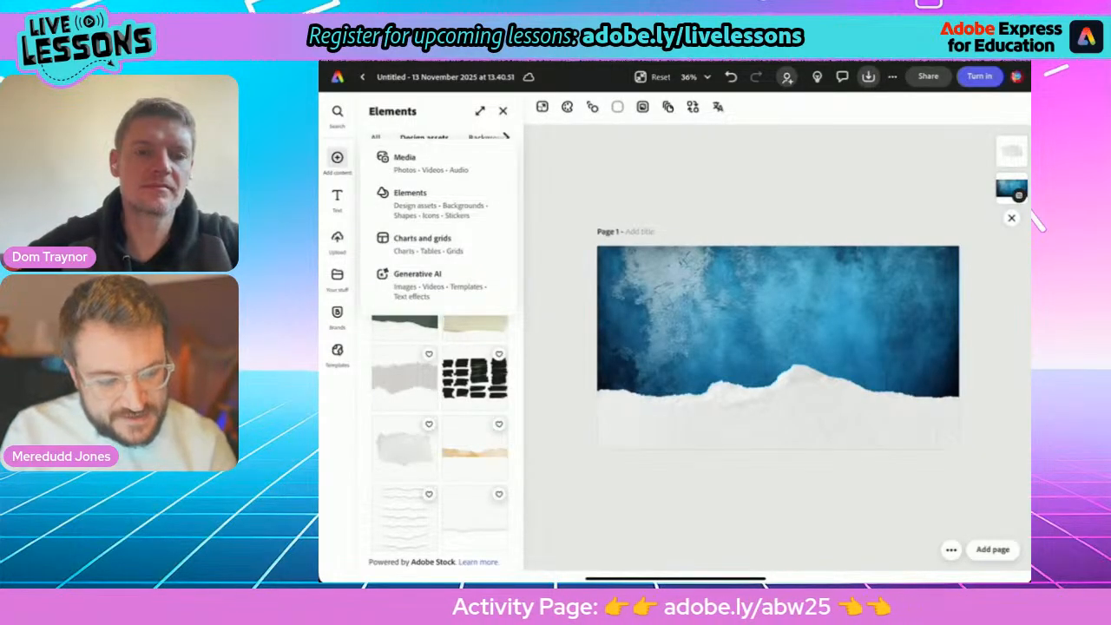
left_click(439, 163)
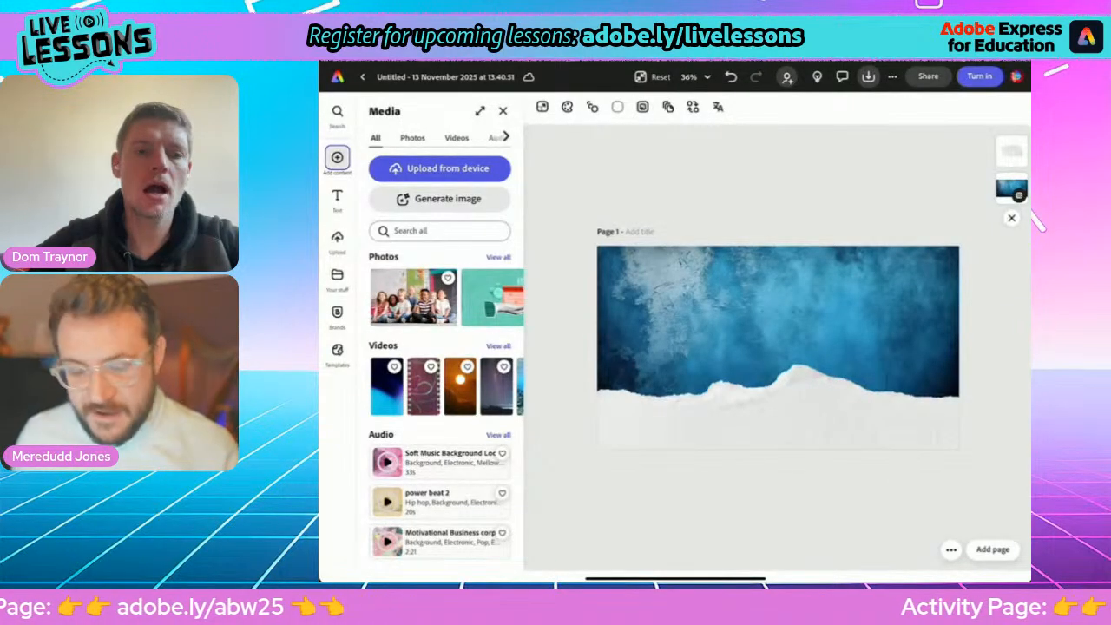
left_click(439, 231)
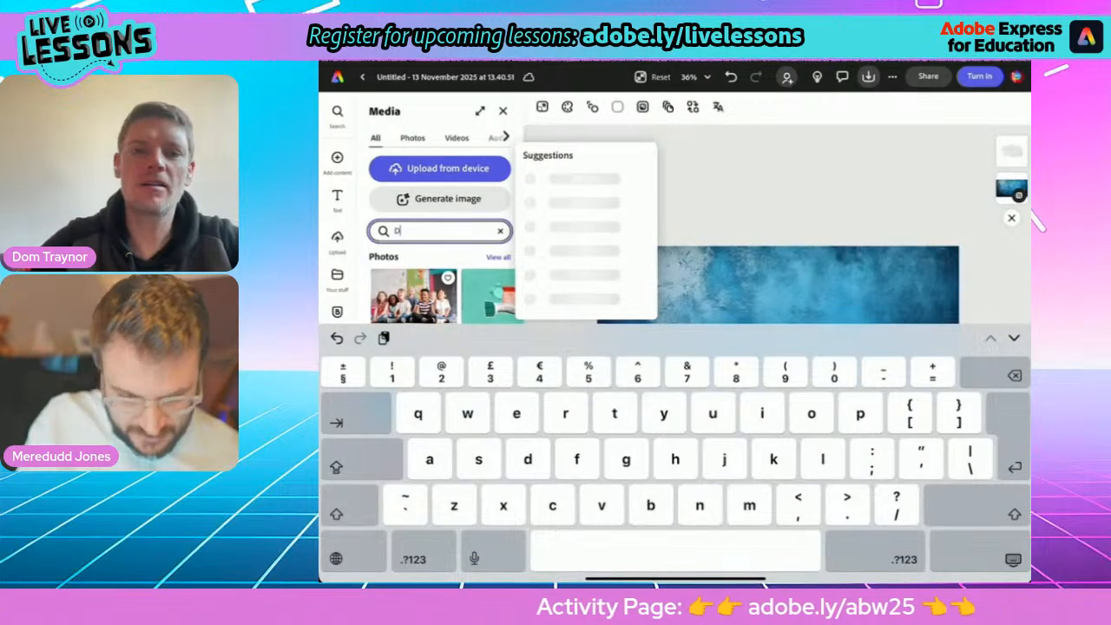
key("BackSpace")
type("Sa")
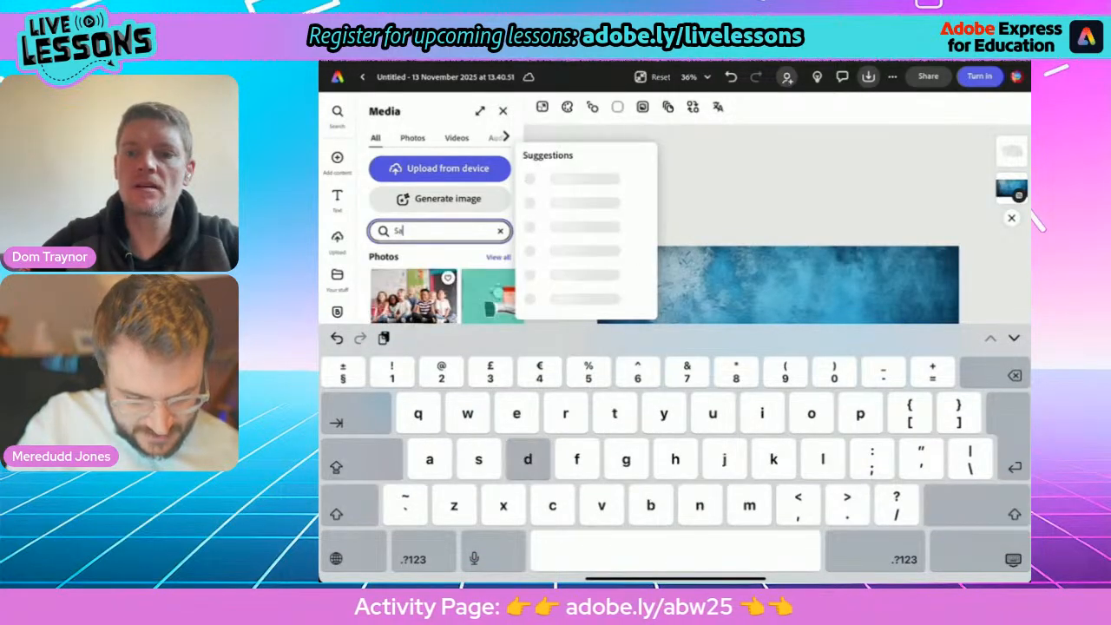
type("d child")
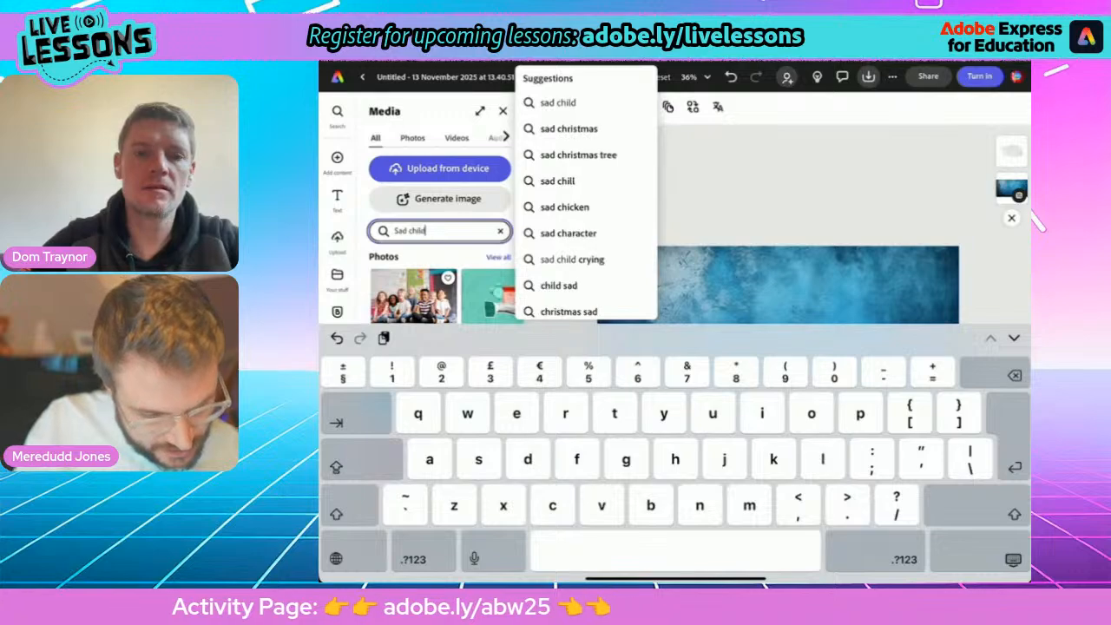
key("Return")
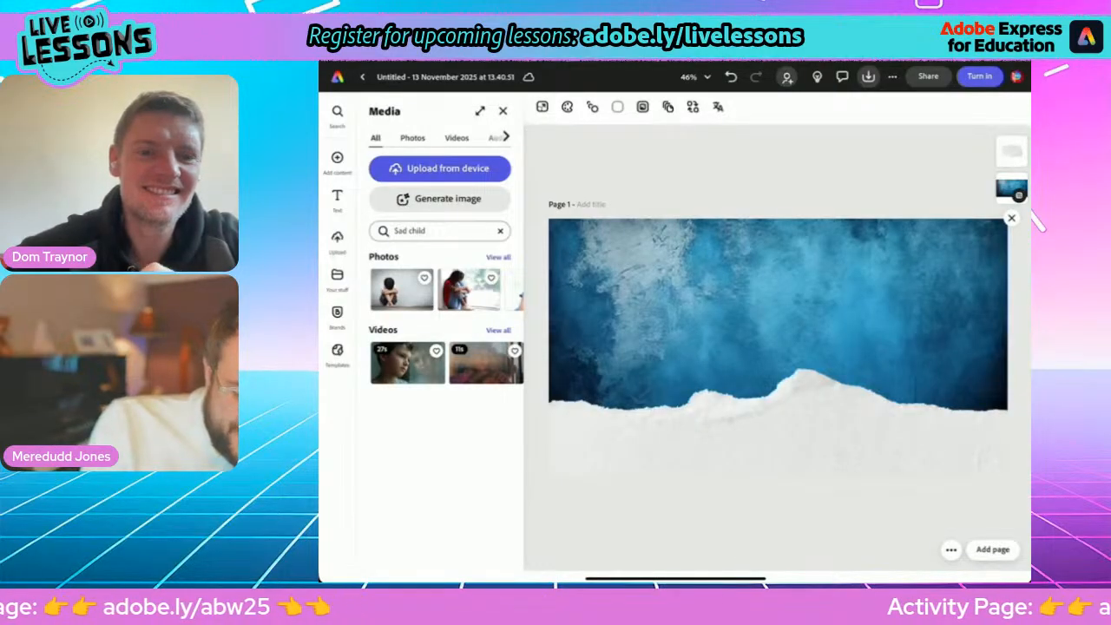
Browse all the photo results and add the red-haired girl with crossed arms on an orange background.
left_click(498, 257)
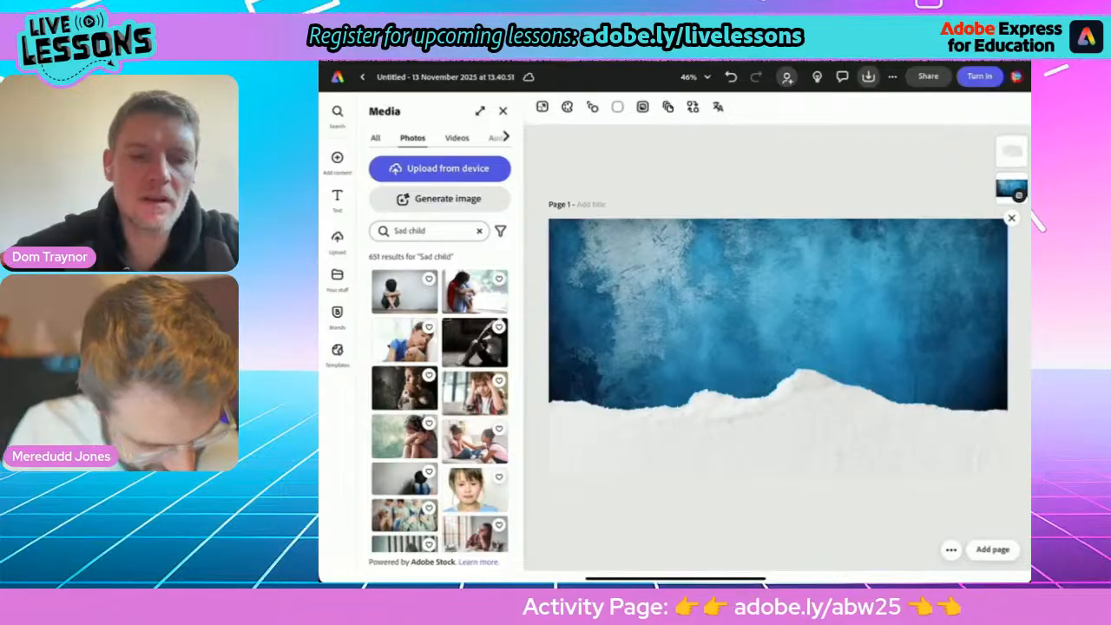
scroll(440, 401, "down", 15)
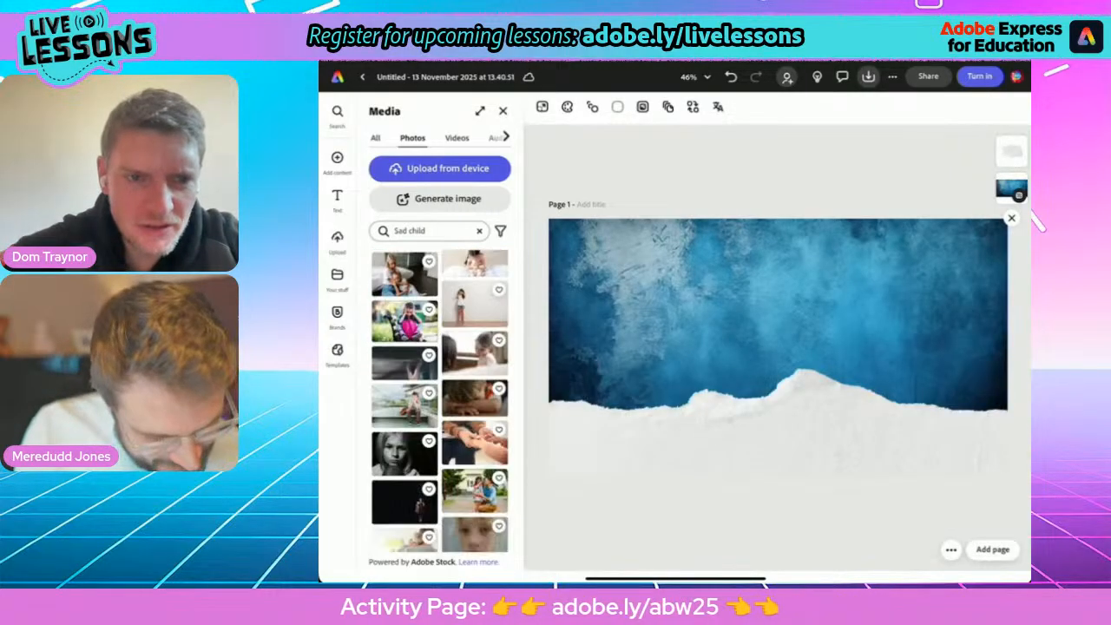
scroll(440, 402, "down", 5)
scroll(439, 401, "down", 15)
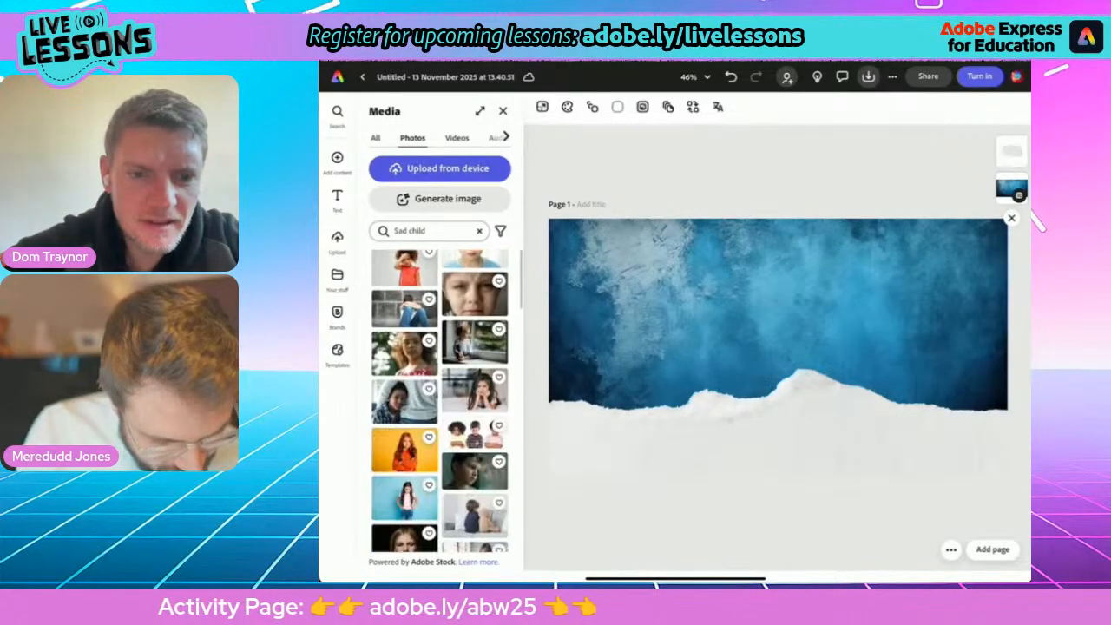
scroll(440, 402, "down", 15)
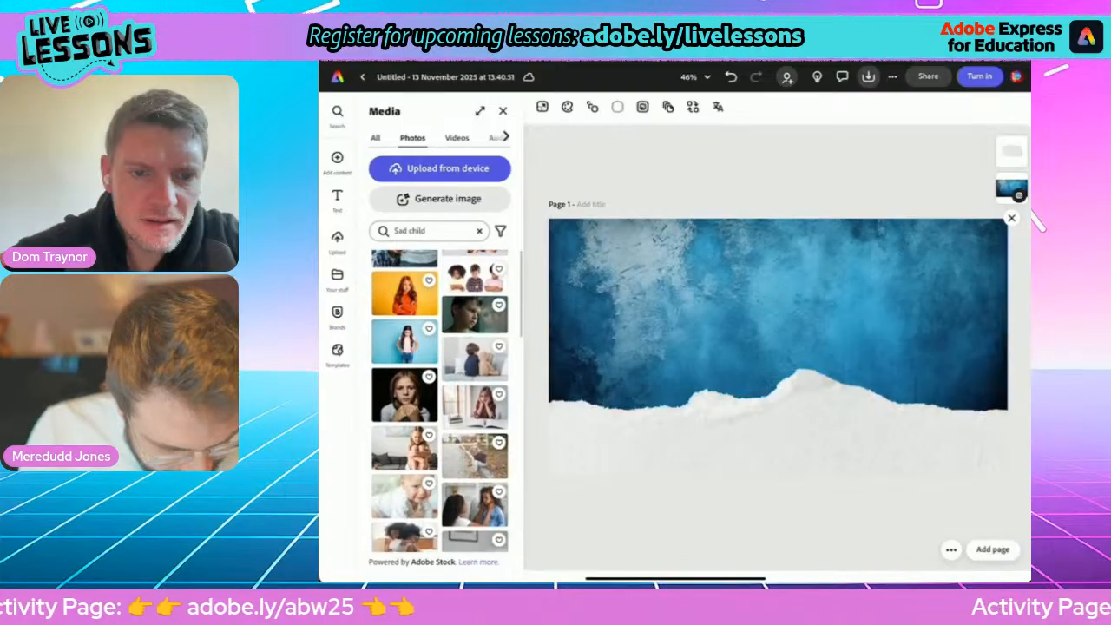
scroll(439, 401, "down", 15)
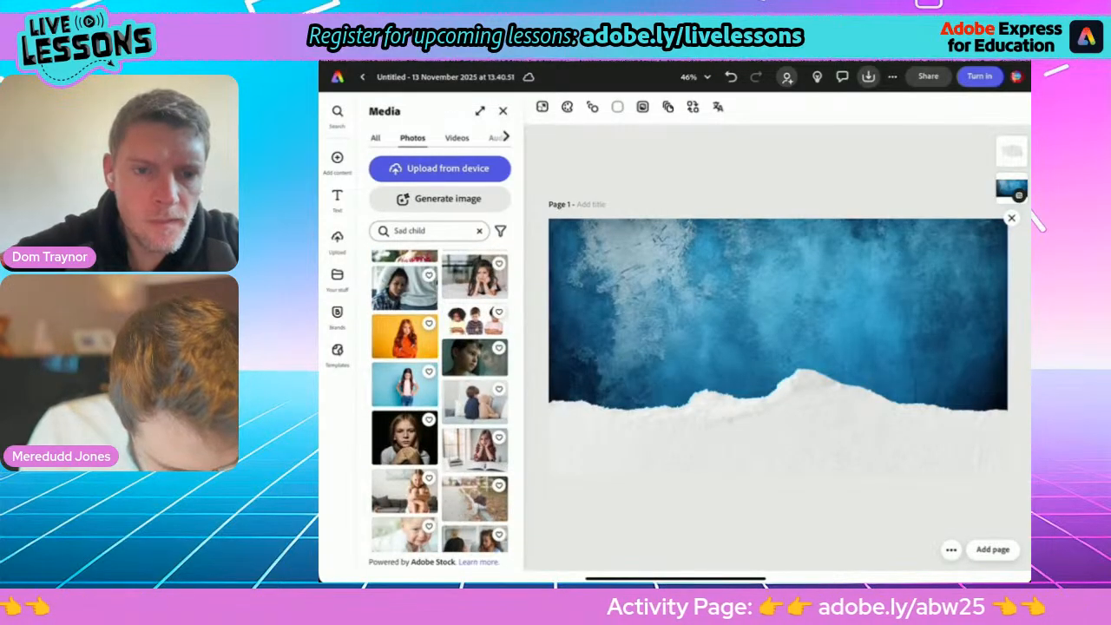
left_click(404, 337)
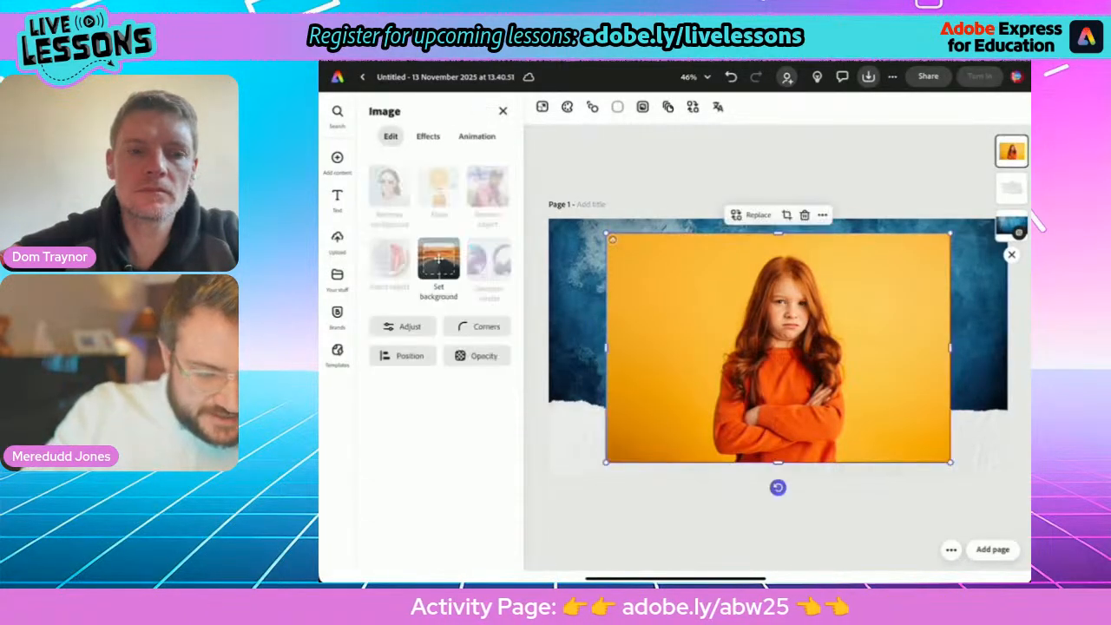
Move the girl photo's layer behind the torn paper, enlarge it slightly and centre her above the paper's peak.
left_click_drag(779, 347, 781, 333)
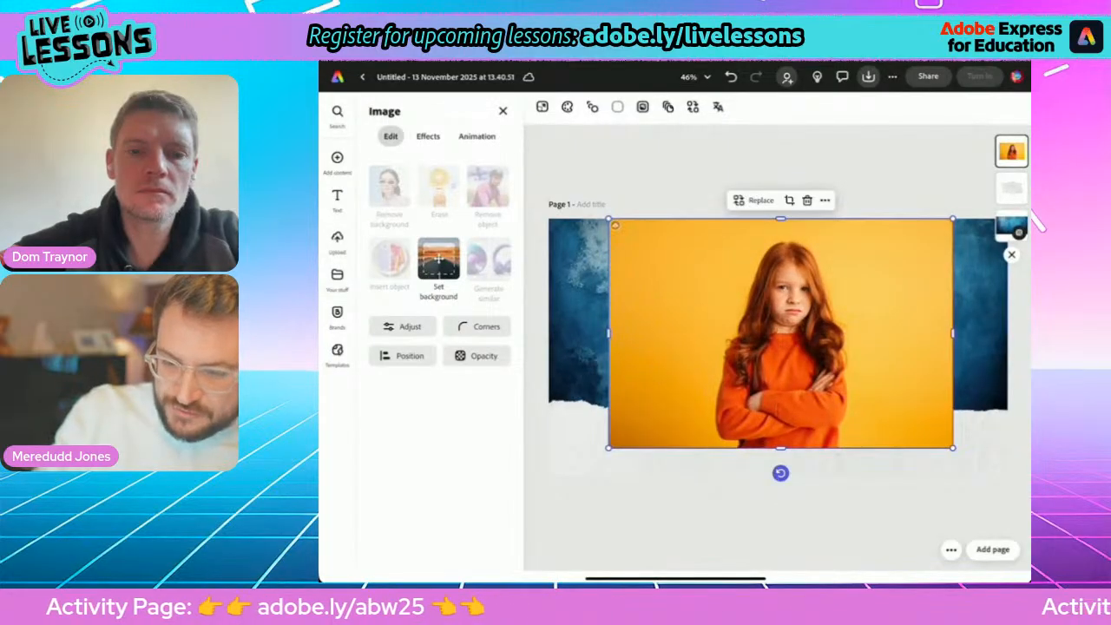
left_click_drag(1013, 151, 996, 195)
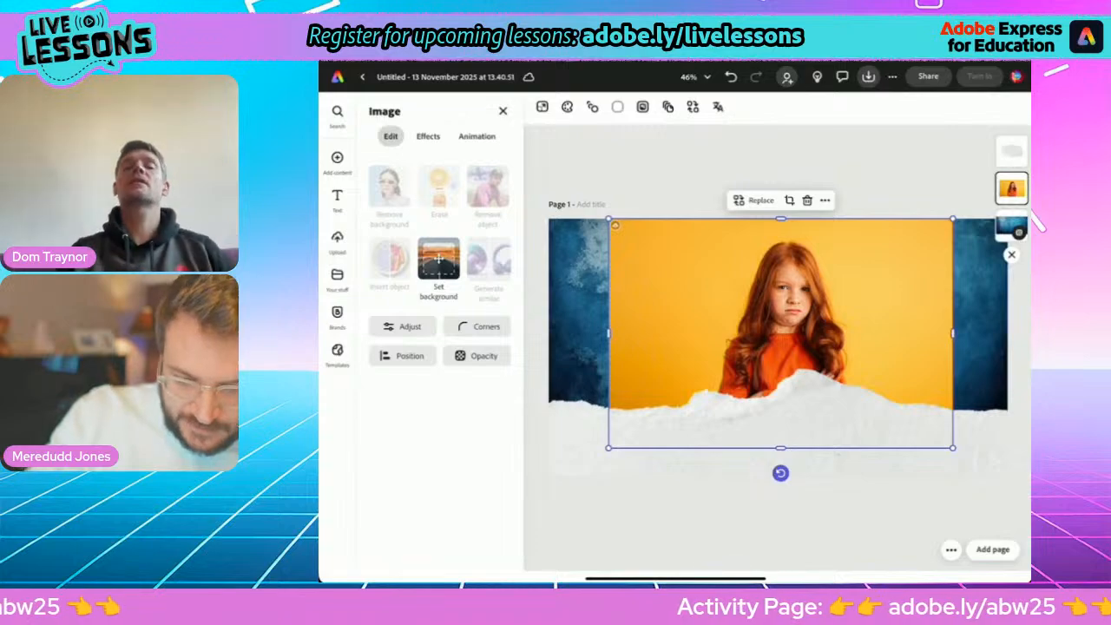
left_click_drag(781, 334, 744, 331)
left_click_drag(916, 215, 943, 198)
left_click_drag(757, 322, 776, 319)
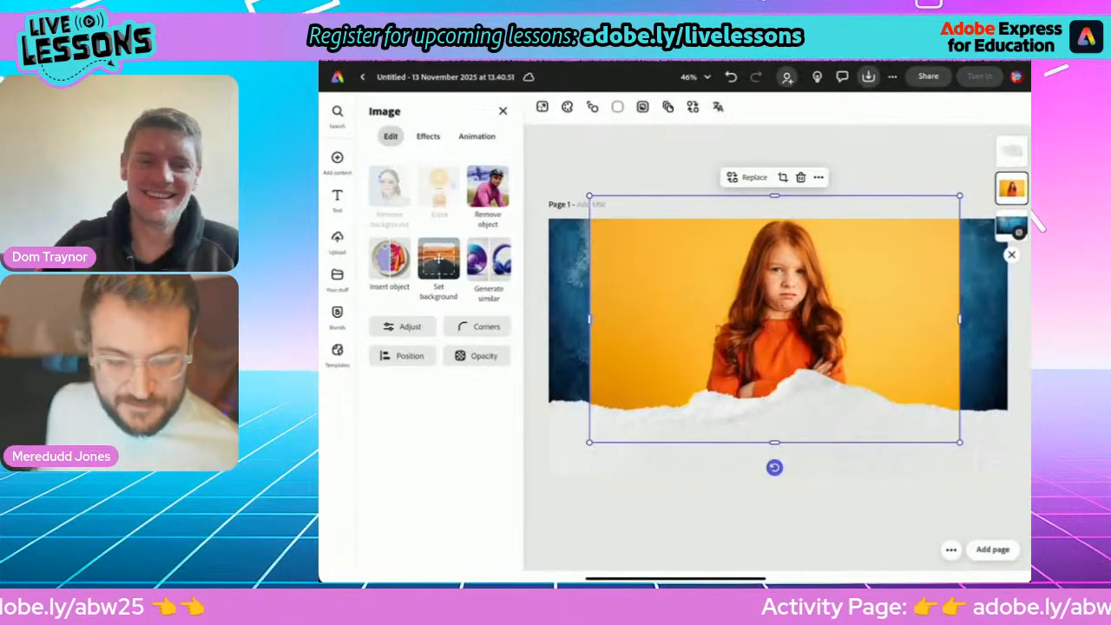
Search the photo library for "Pointing fingers".
left_click(338, 158)
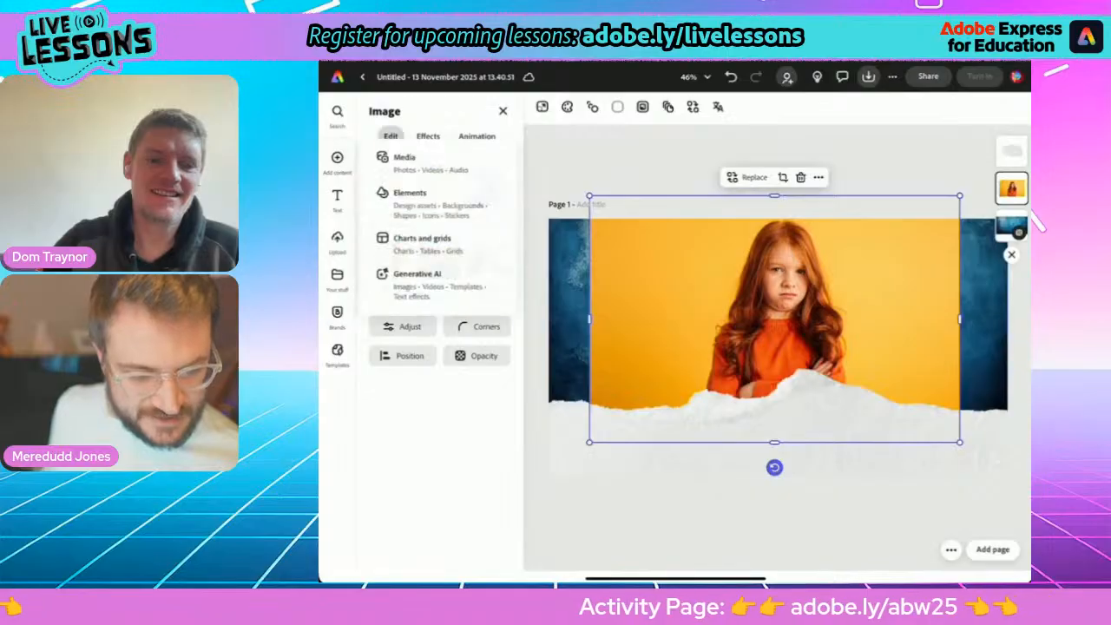
left_click(438, 163)
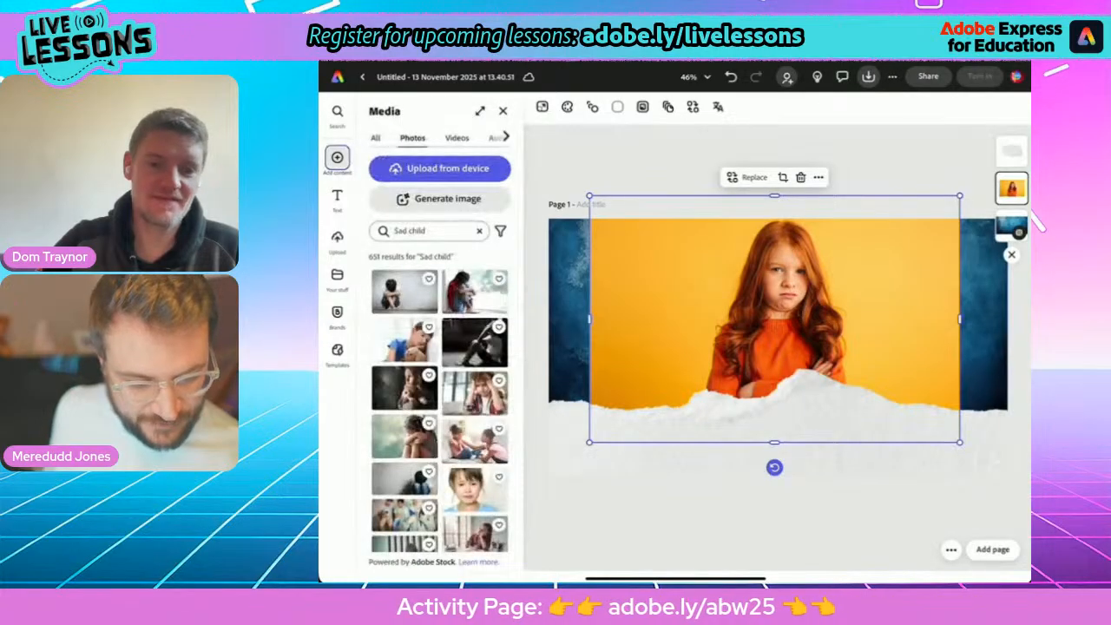
left_click(479, 231)
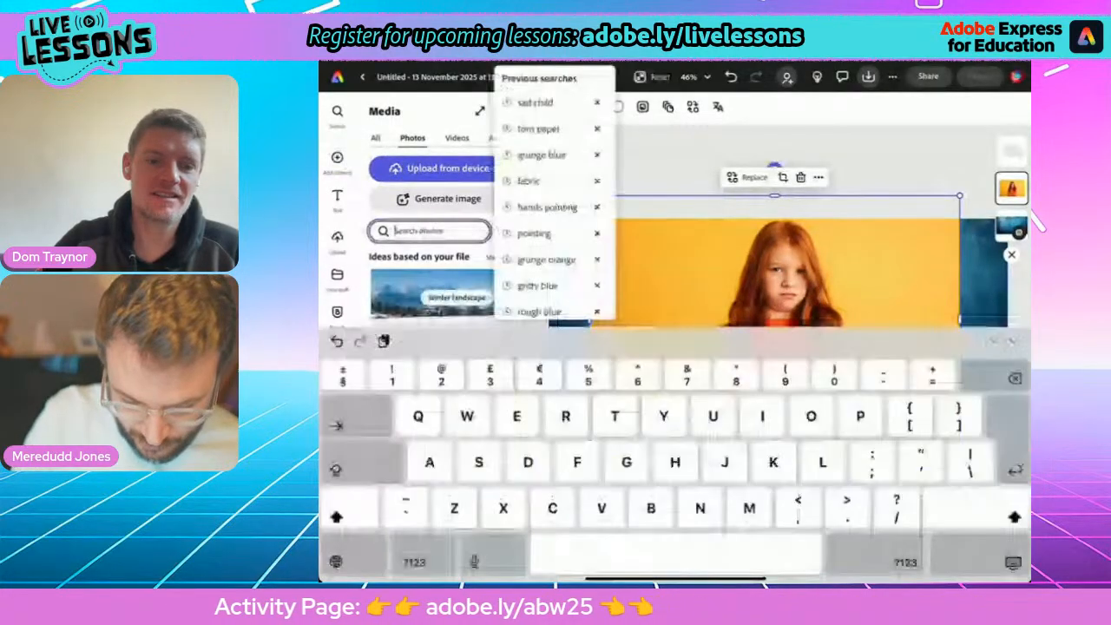
type("Pointing")
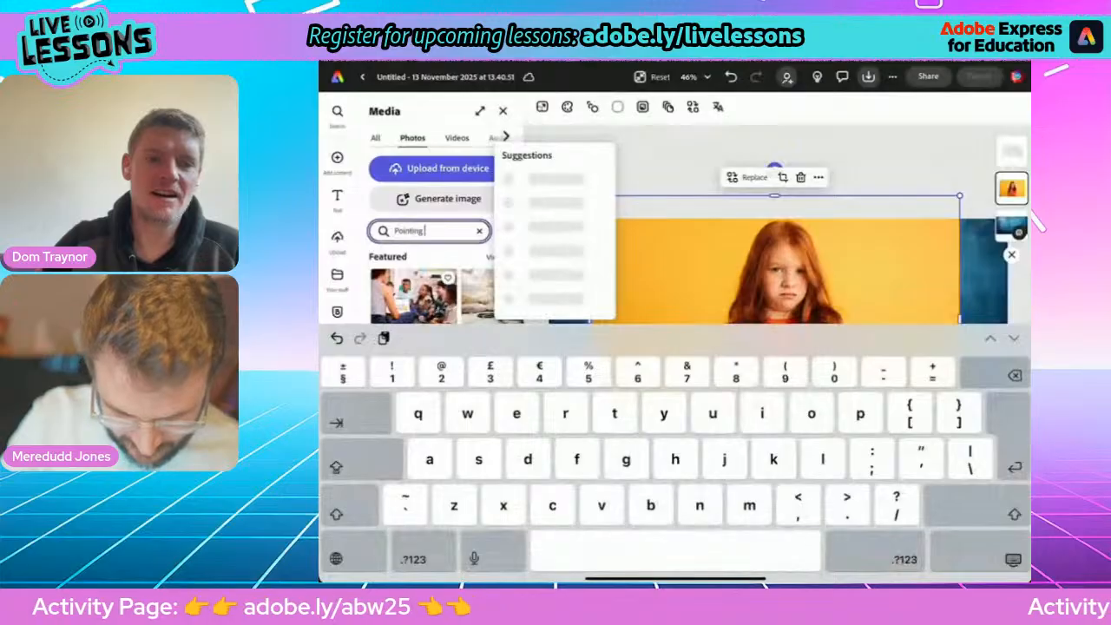
type(" fingers")
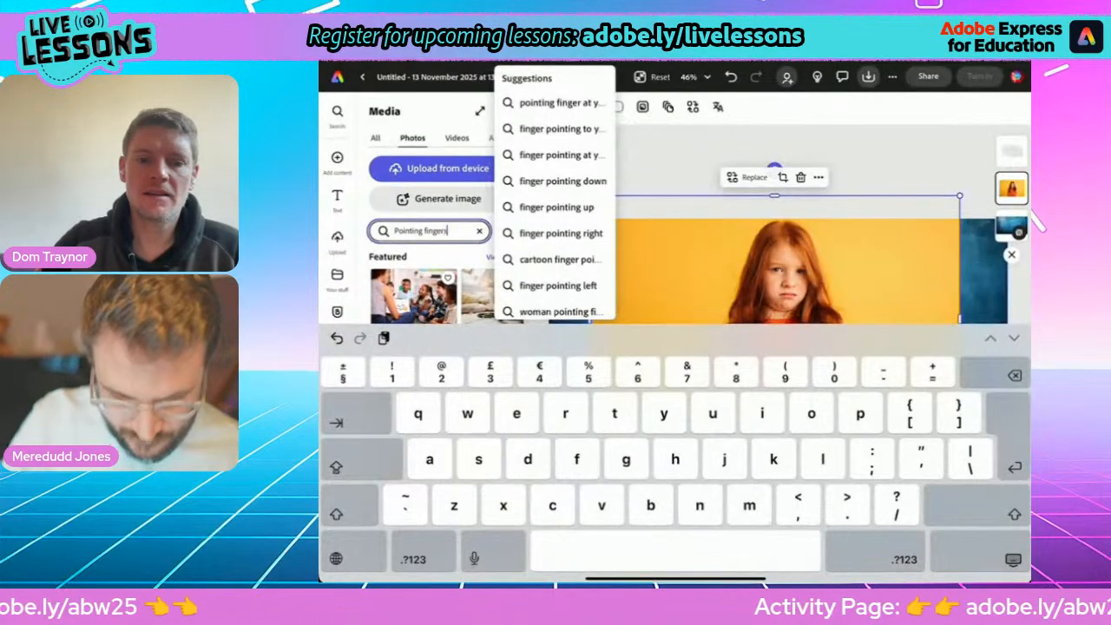
key("Return")
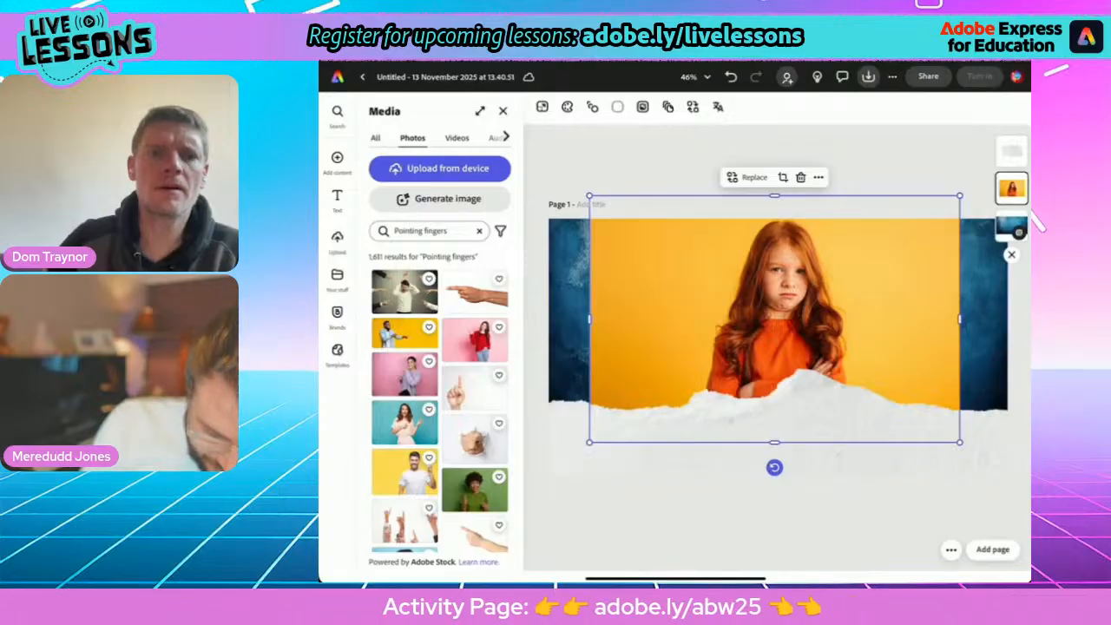
Browse the photo results, add the image of several raised pointing hands on a white background, and select it.
scroll(438, 399, "down", 4)
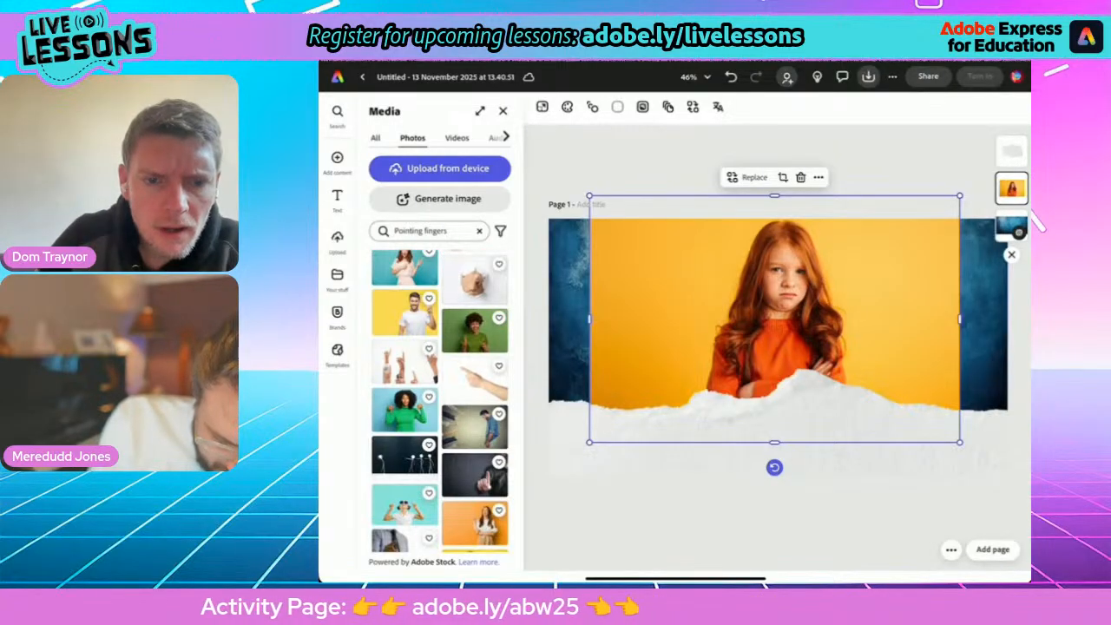
left_click(405, 362)
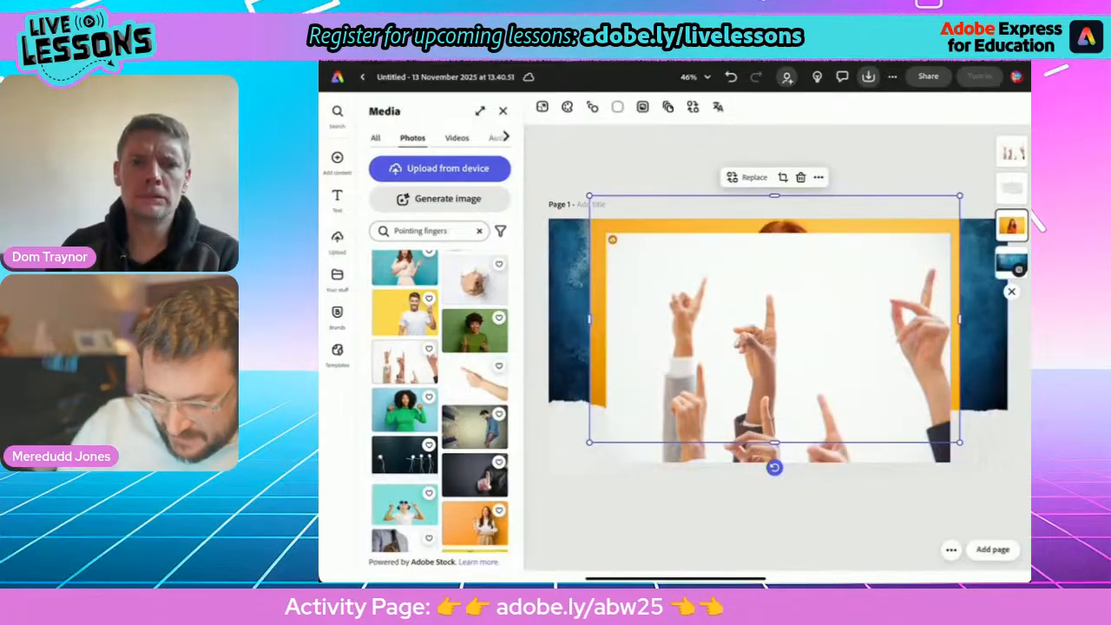
mouse_move(775, 467)
left_mouse_down()
mouse_move(697, 447)
mouse_move(777, 468)
left_mouse_up()
left_click(777, 347)
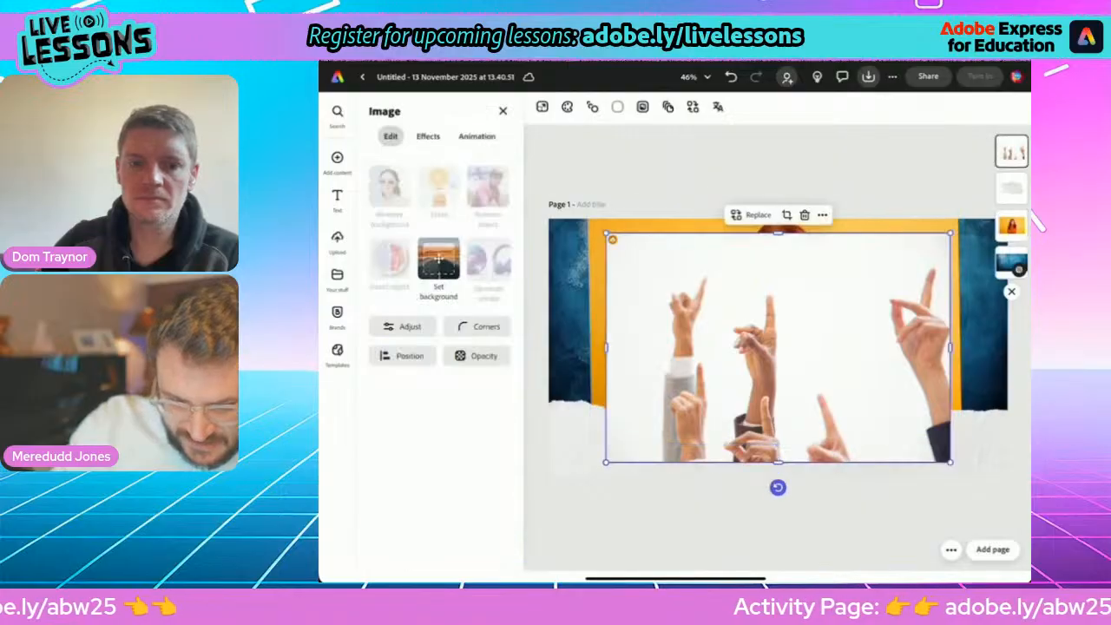
Rotate the hands photo a quarter turn clockwise and shrink it to fit the page height beside the girl, fingers pointing at her.
left_click_drag(777, 347, 728, 297)
left_click_drag(729, 437, 589, 301)
left_click_drag(728, 300, 694, 375)
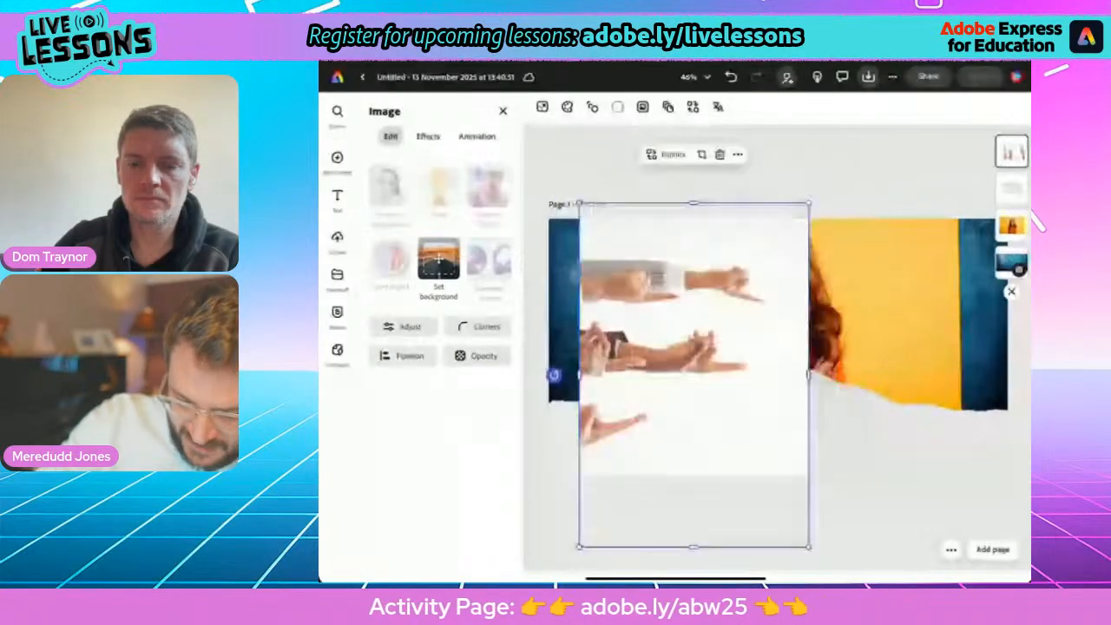
left_click_drag(808, 547, 717, 407)
left_click_drag(648, 304, 637, 325)
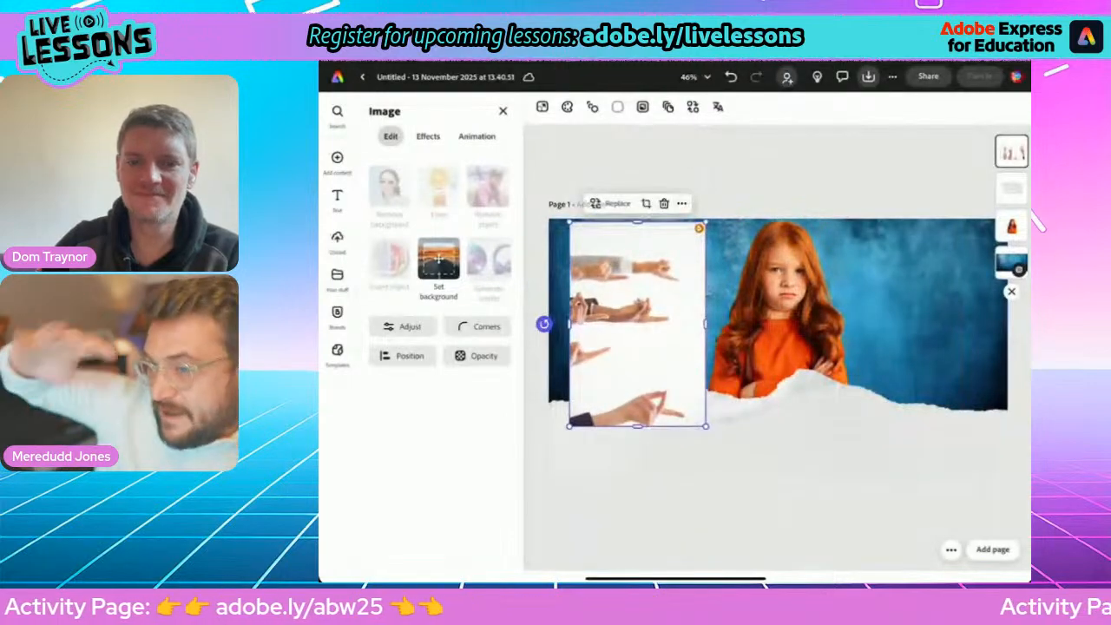
Flip the hands photo vertically and position it slightly enlarged over the page's left edge.
left_click(403, 356)
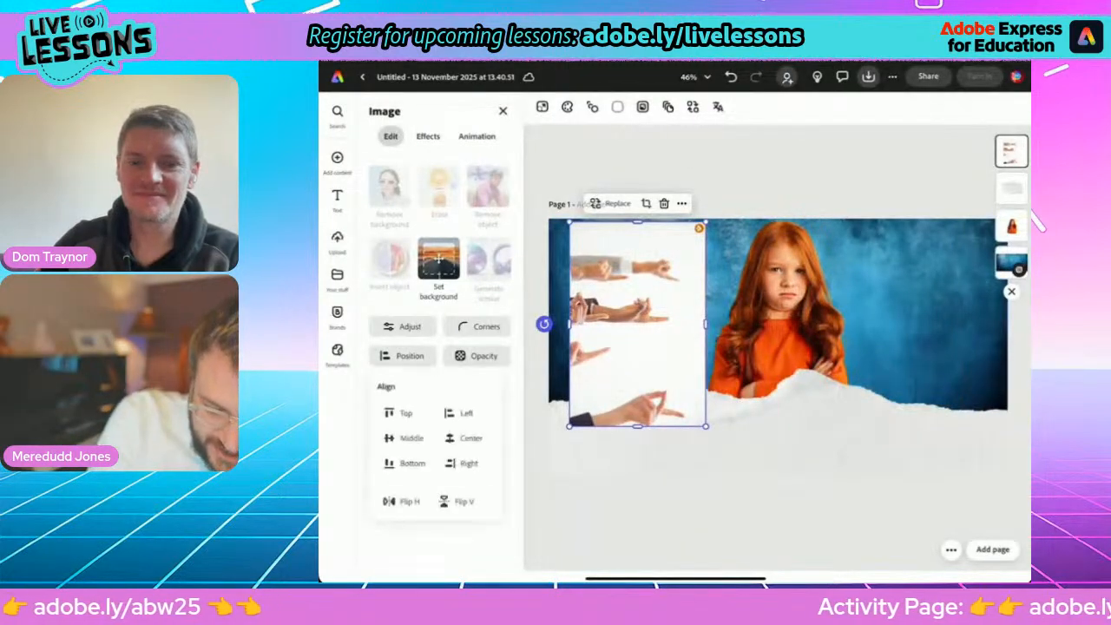
left_click(457, 502)
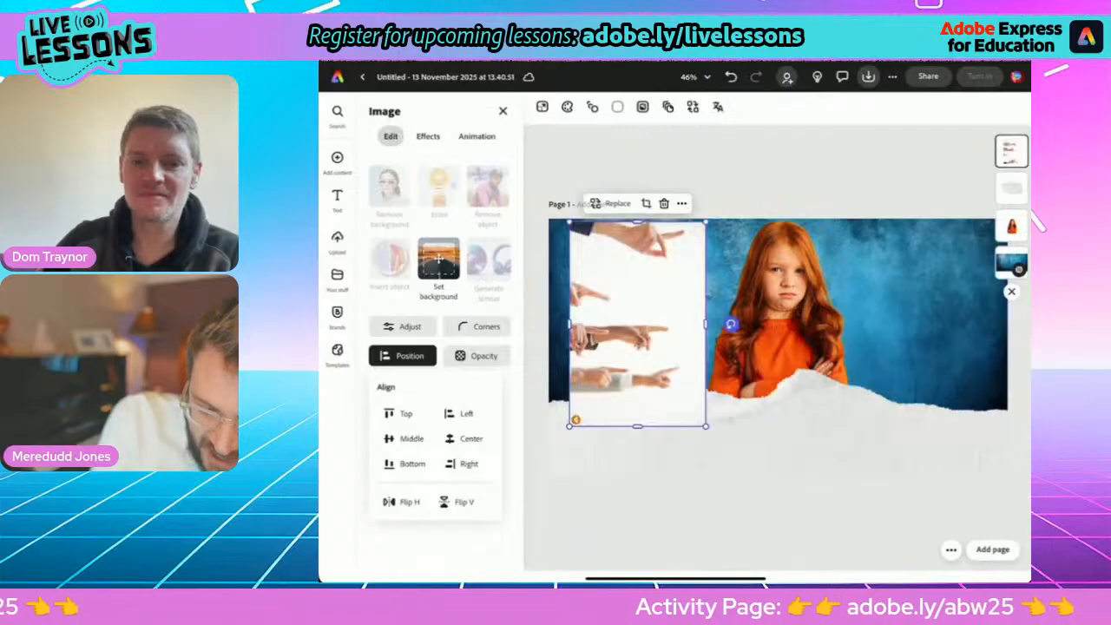
left_click_drag(637, 323, 595, 320)
left_click_drag(664, 421, 671, 434)
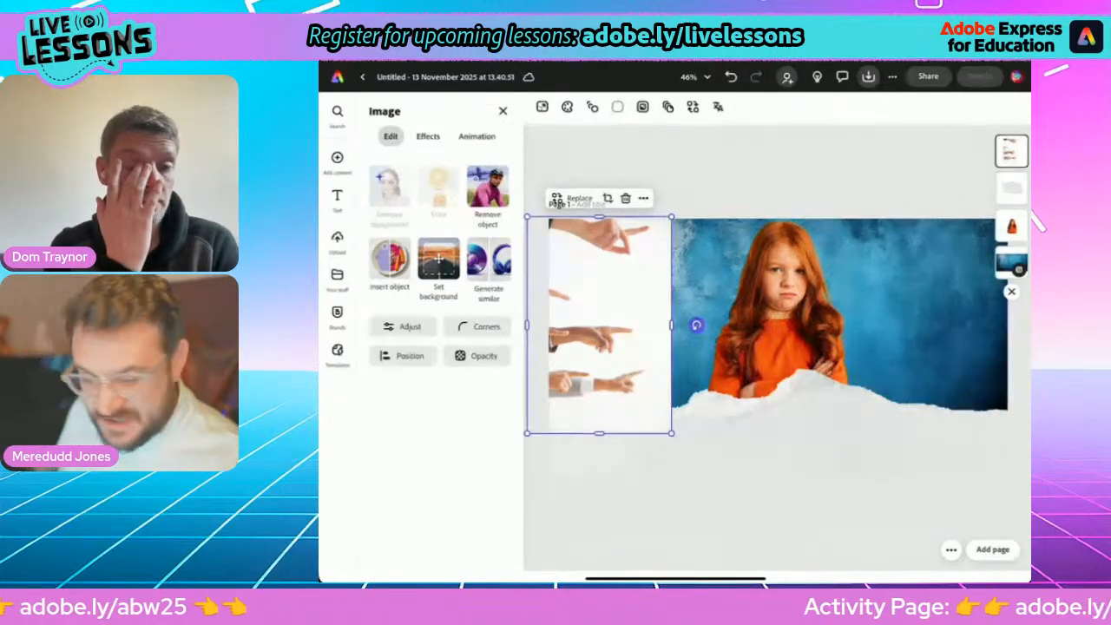
Add a text object reading "Anti bullying week 2025".
left_click(338, 199)
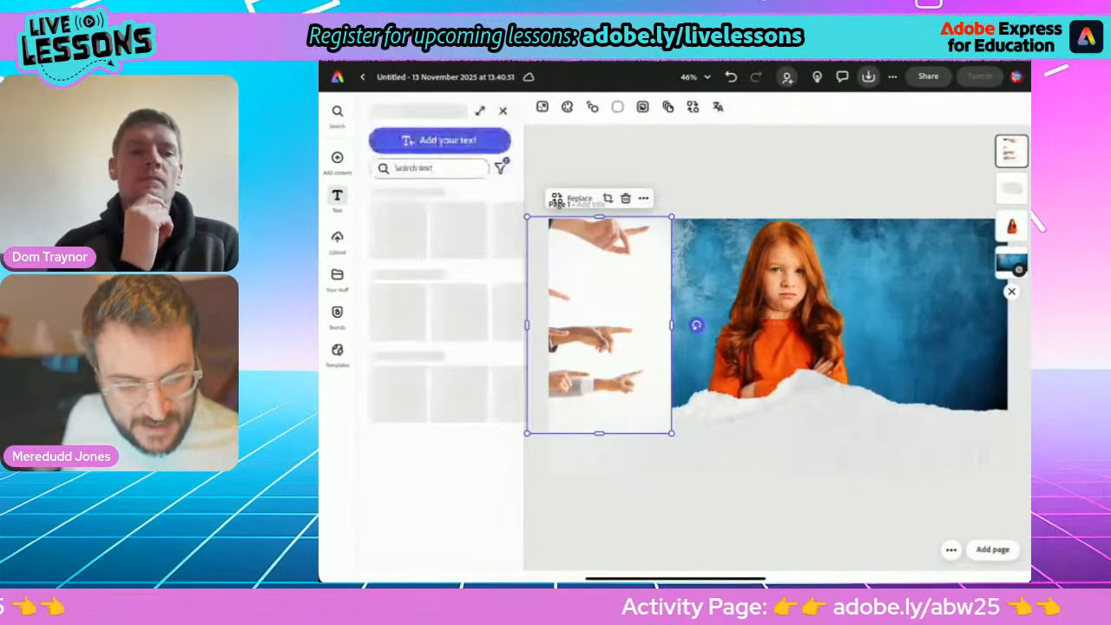
left_click(439, 141)
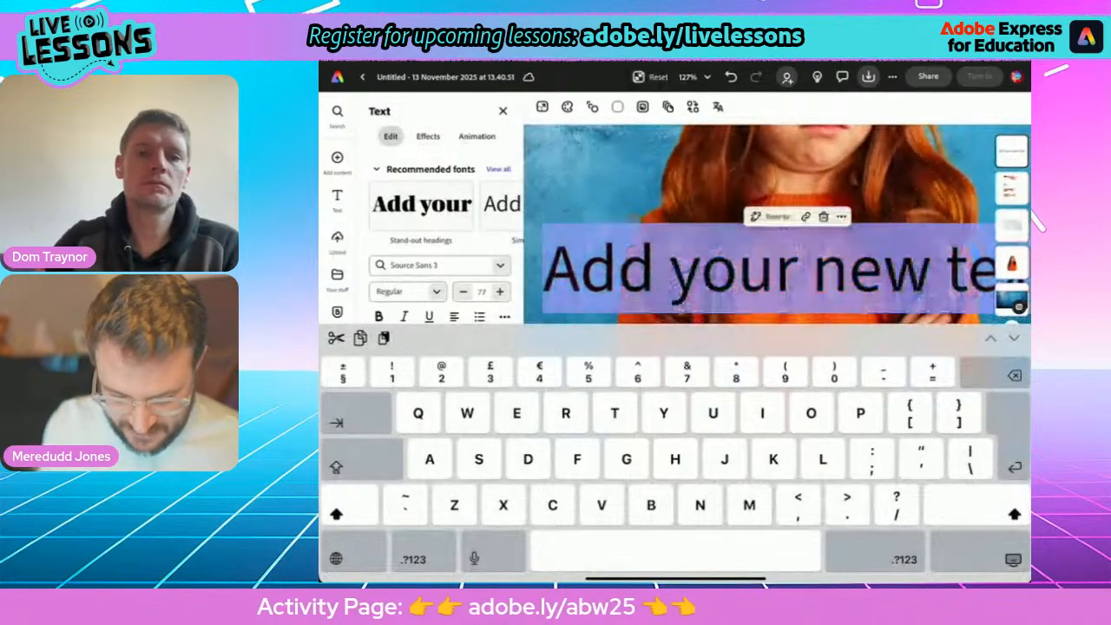
type("Anti")
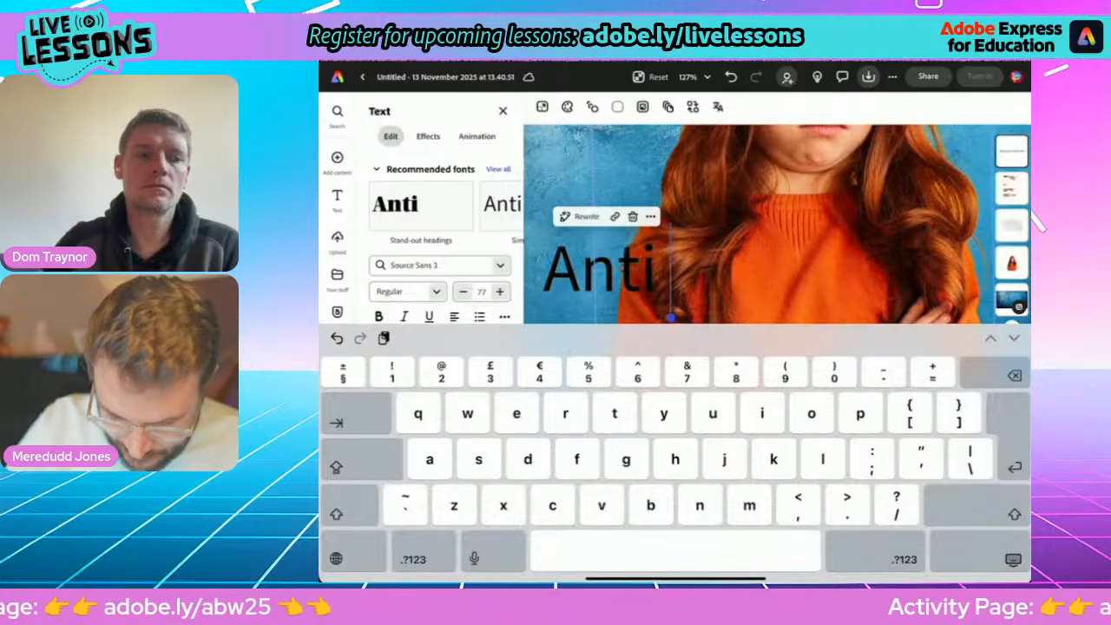
type(" bullyinh")
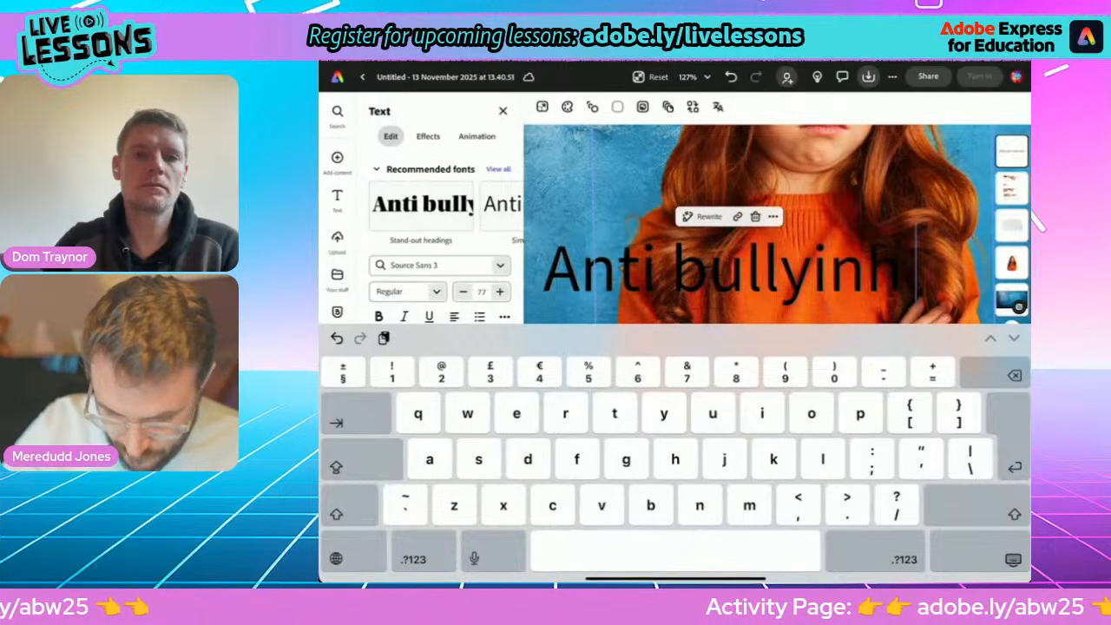
key("BackSpace")
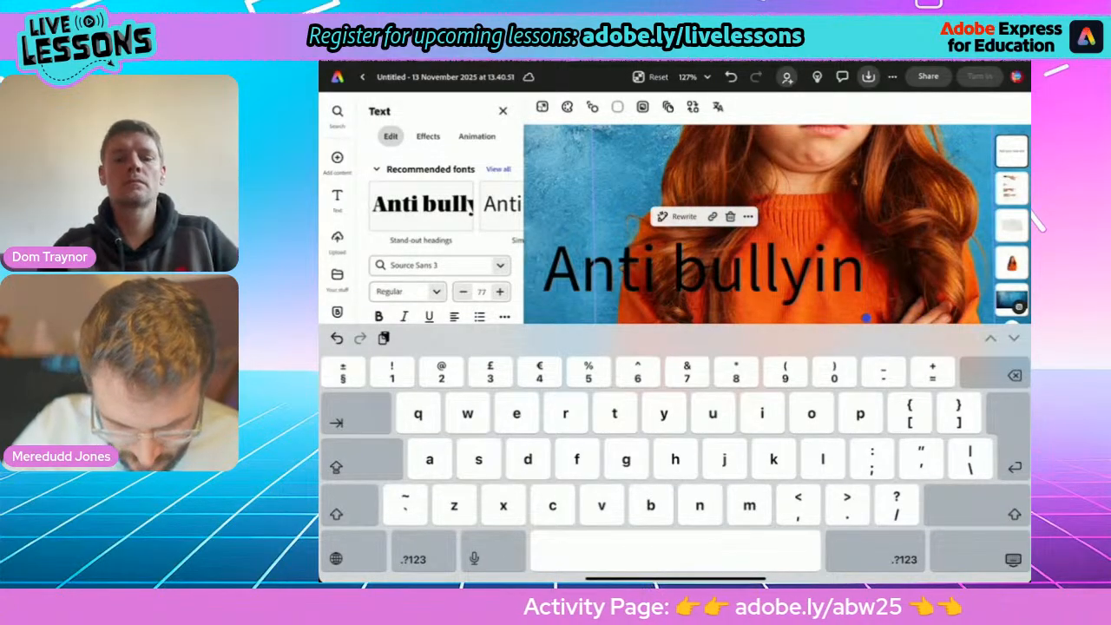
type("g week")
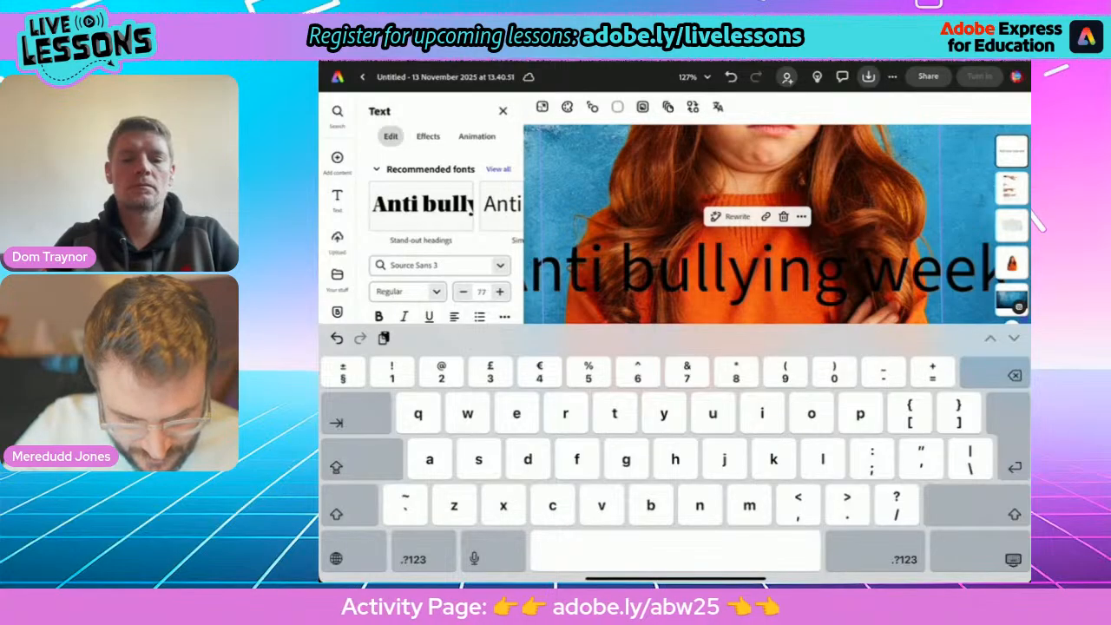
type(" 202")
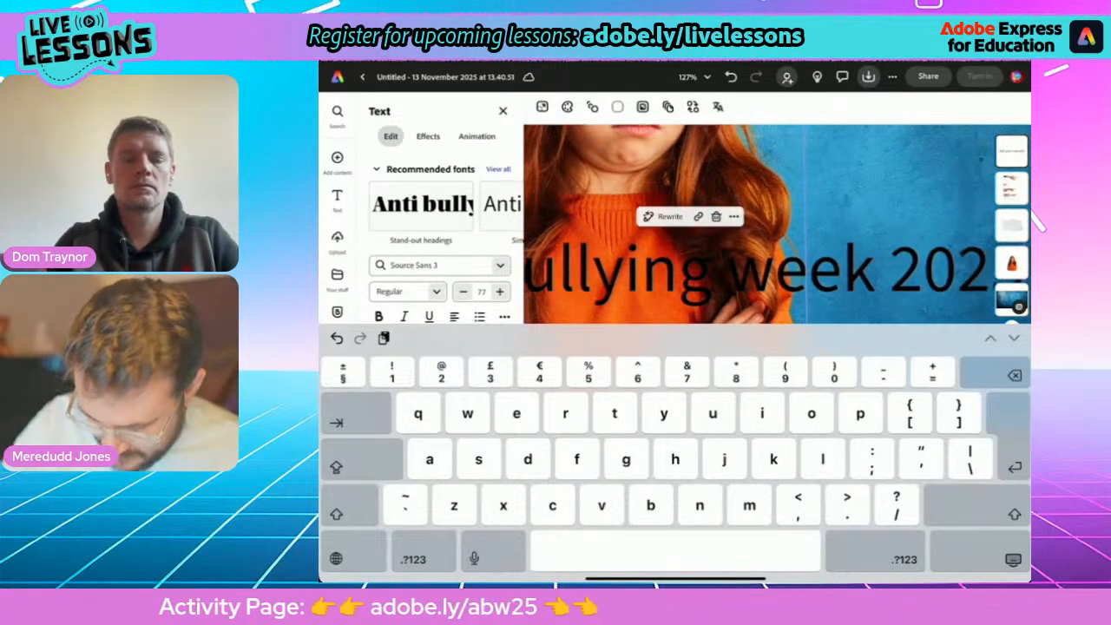
left_click(1013, 560)
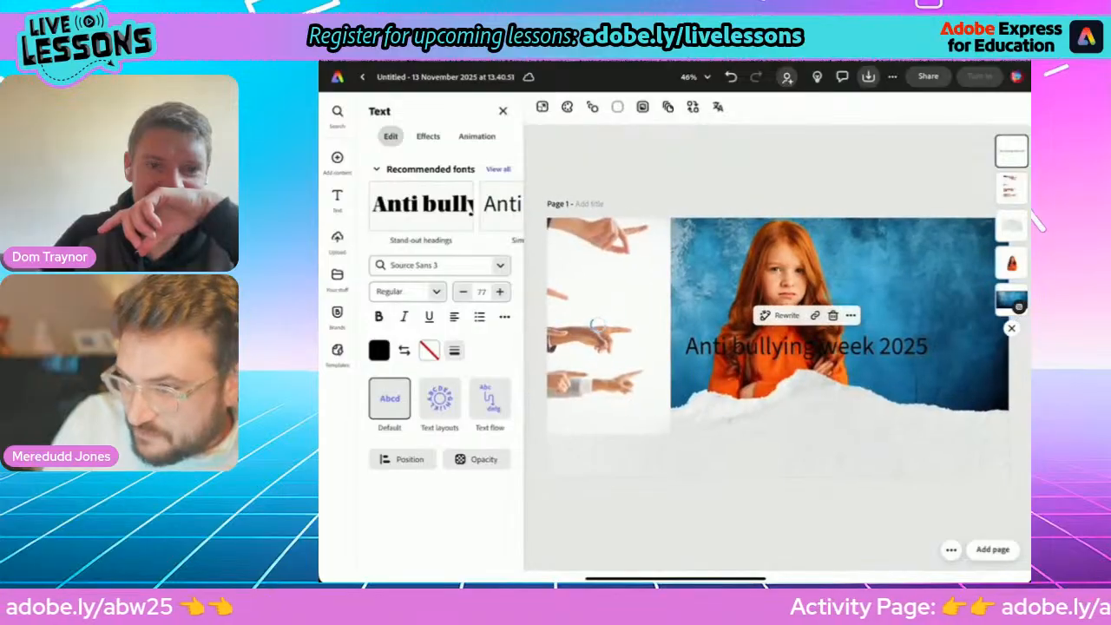
Place the heading on the torn paper below the girl and use the Dynamic text layout, narrowed to a small four-line stack.
left_click_drag(807, 346, 823, 442)
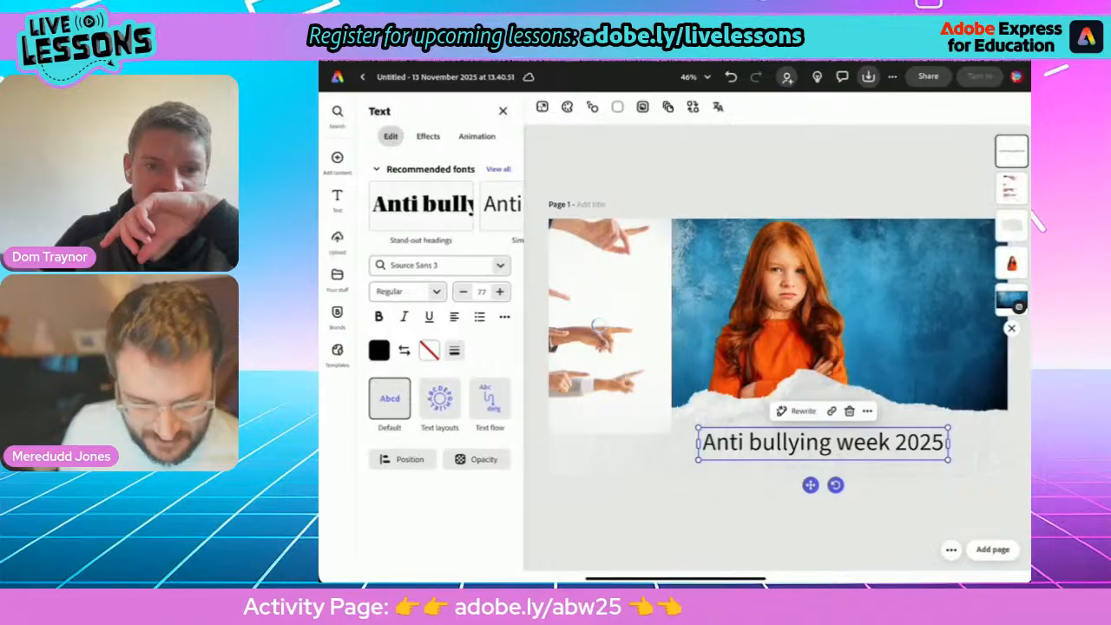
left_click(441, 400)
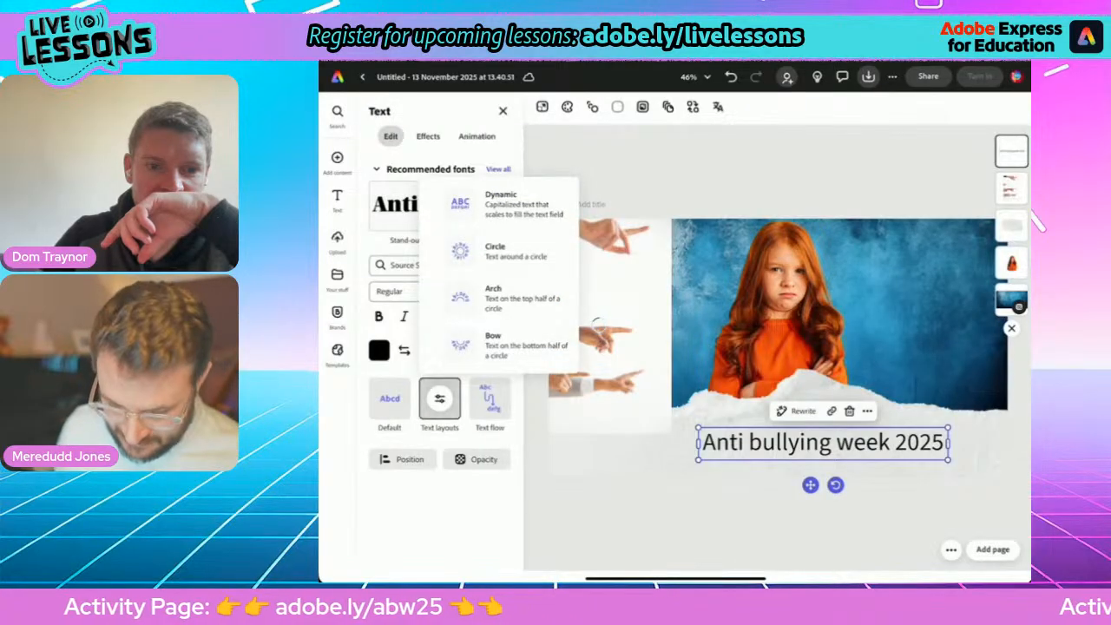
left_click(501, 205)
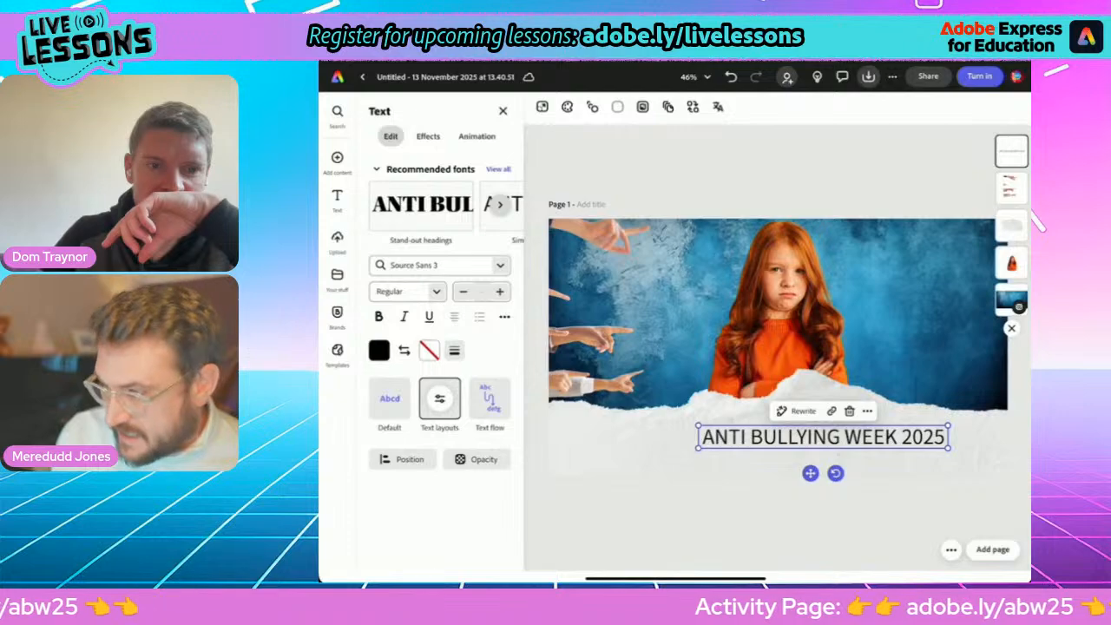
left_click_drag(948, 448, 820, 500)
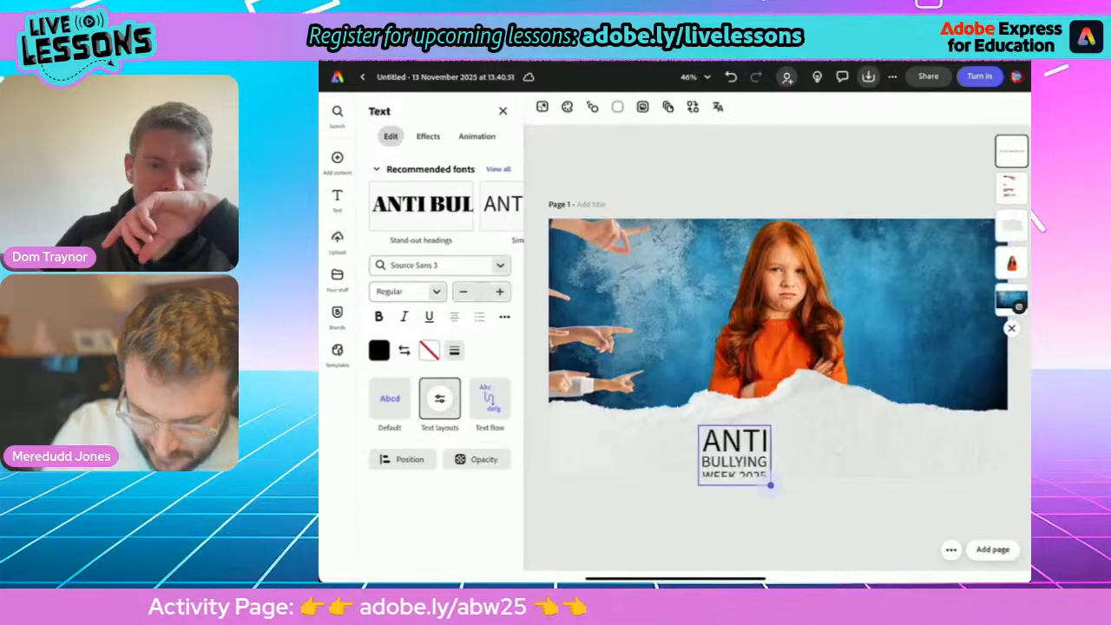
left_click_drag(770, 485, 831, 456)
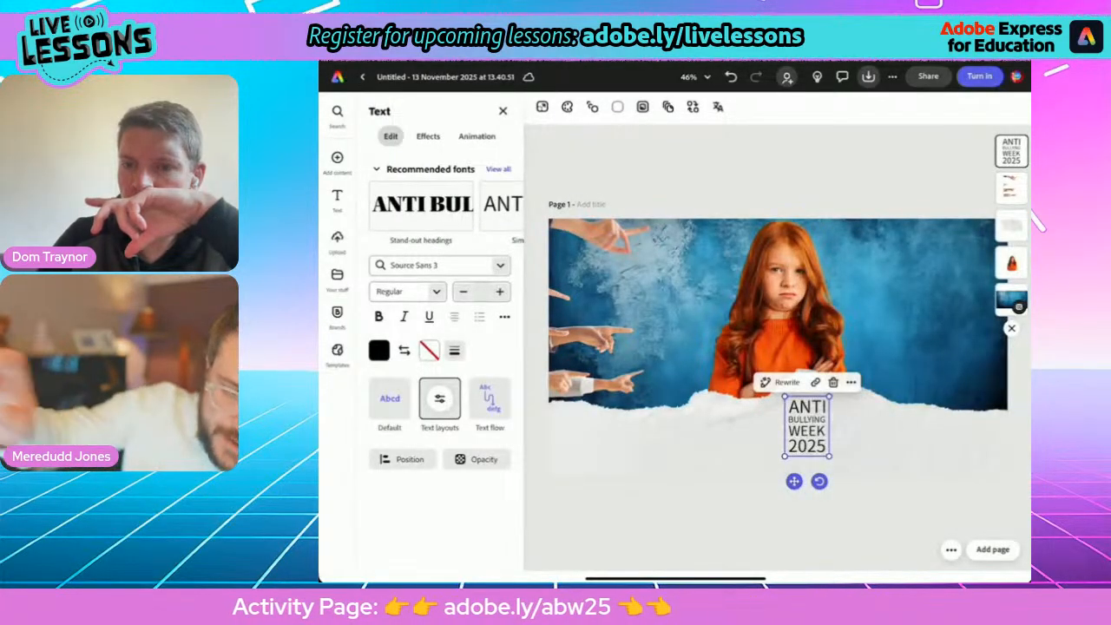
Try basic shapes behind the heading, then apply the decorative rough-edged circle as its background shape.
left_click(428, 136)
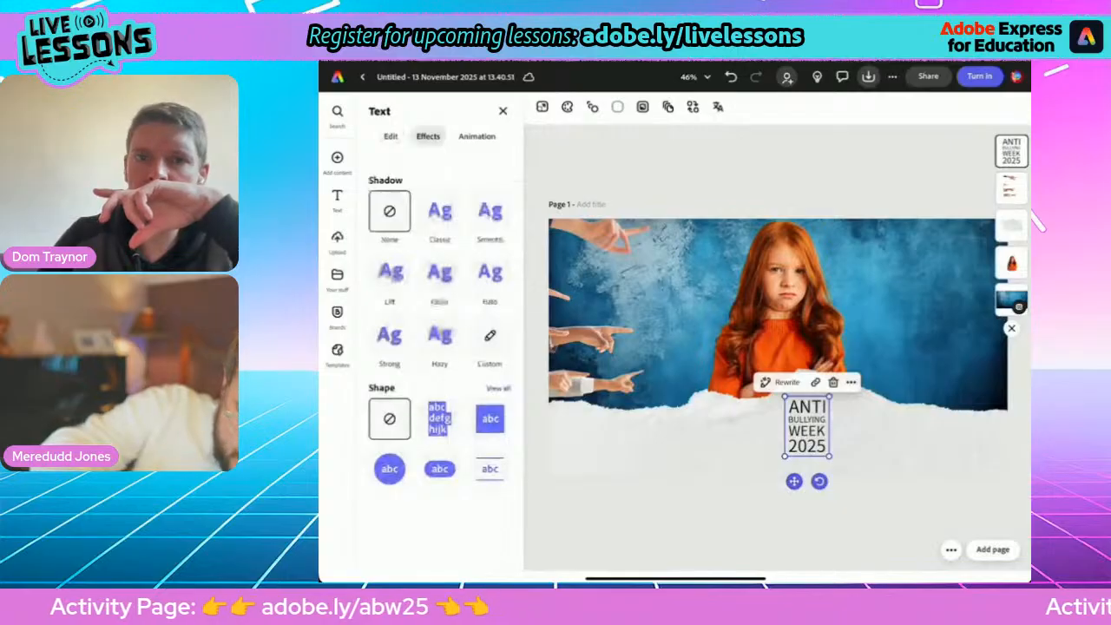
scroll(434, 348, "down", 2)
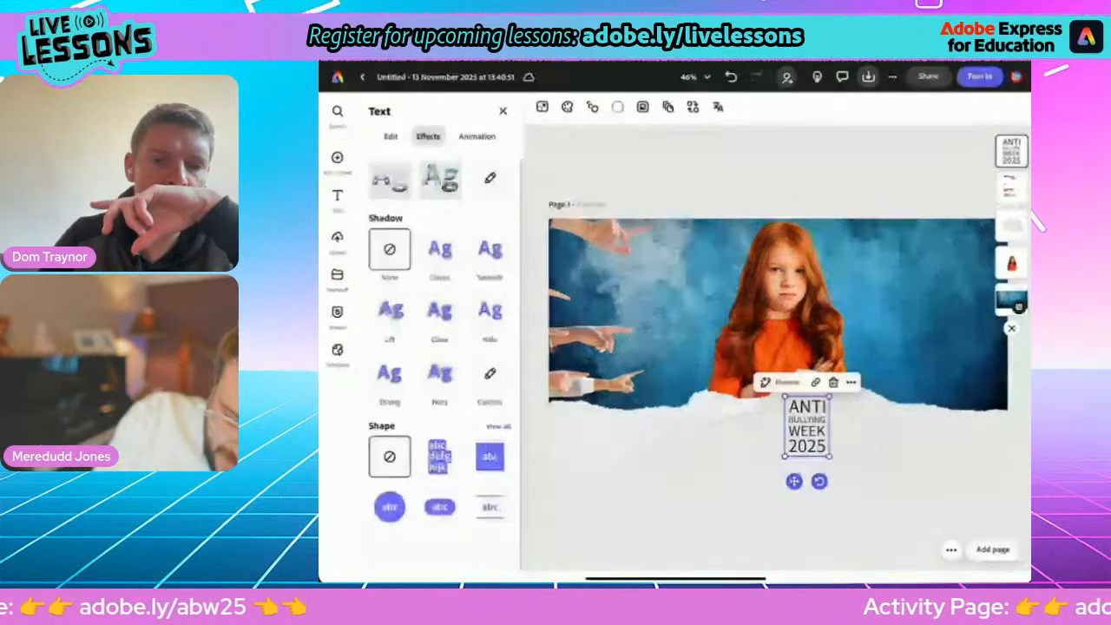
left_click(441, 457)
left_click(490, 487)
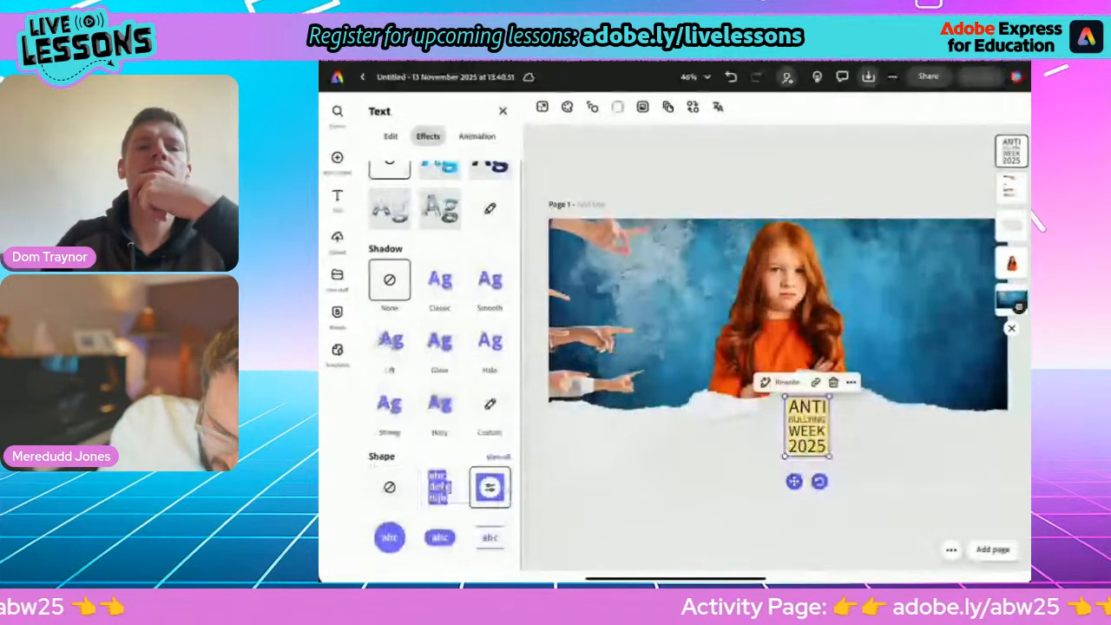
left_click(490, 538)
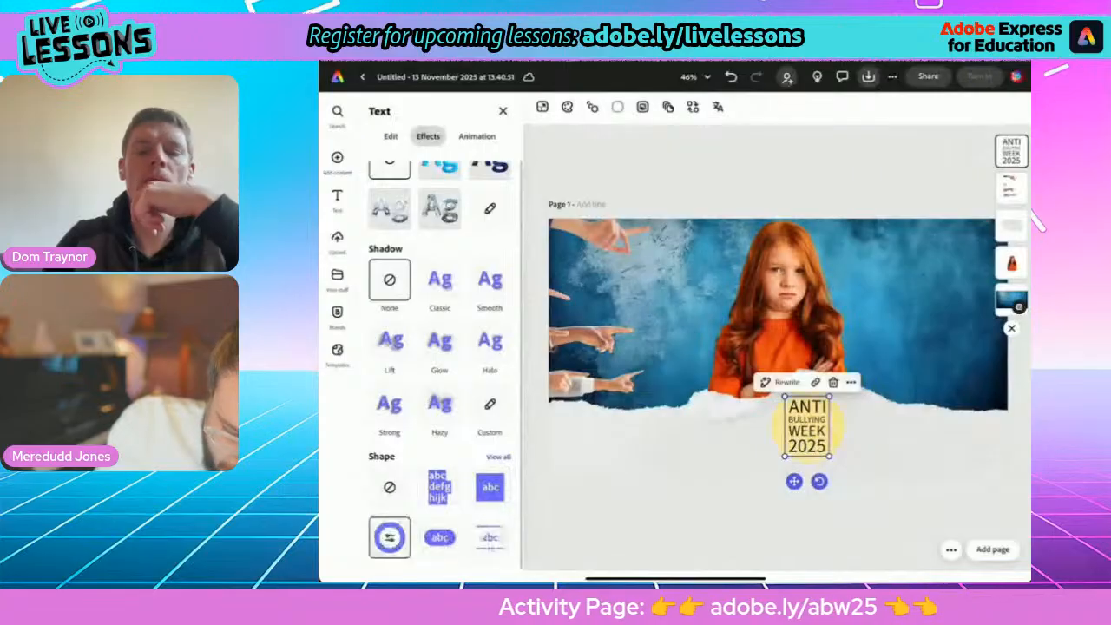
left_click(498, 457)
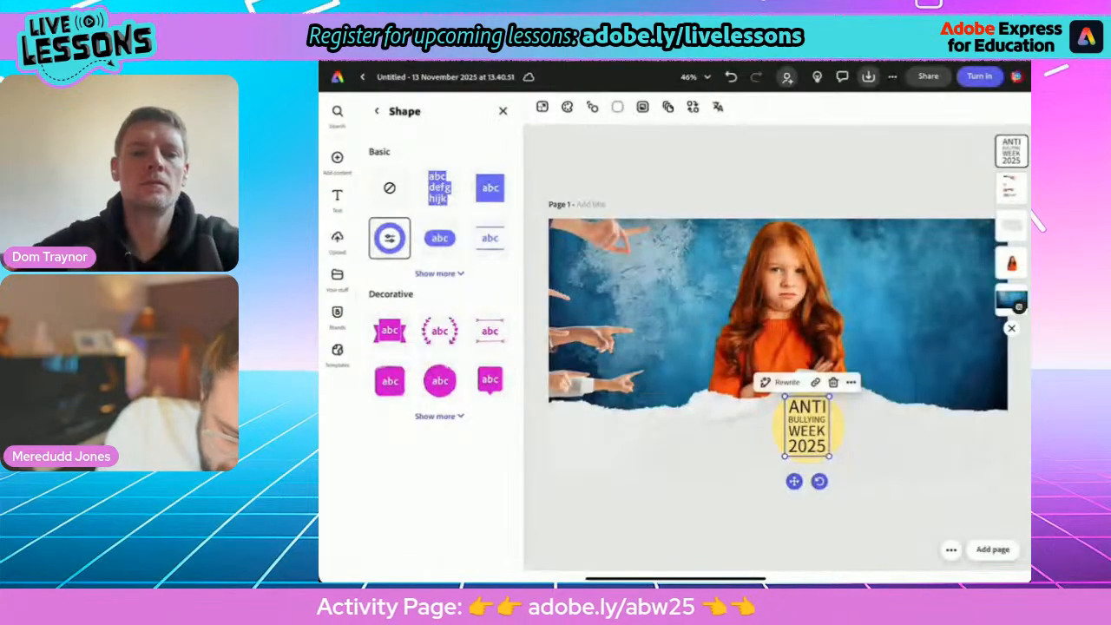
left_click(439, 416)
scroll(439, 365, "down", 2)
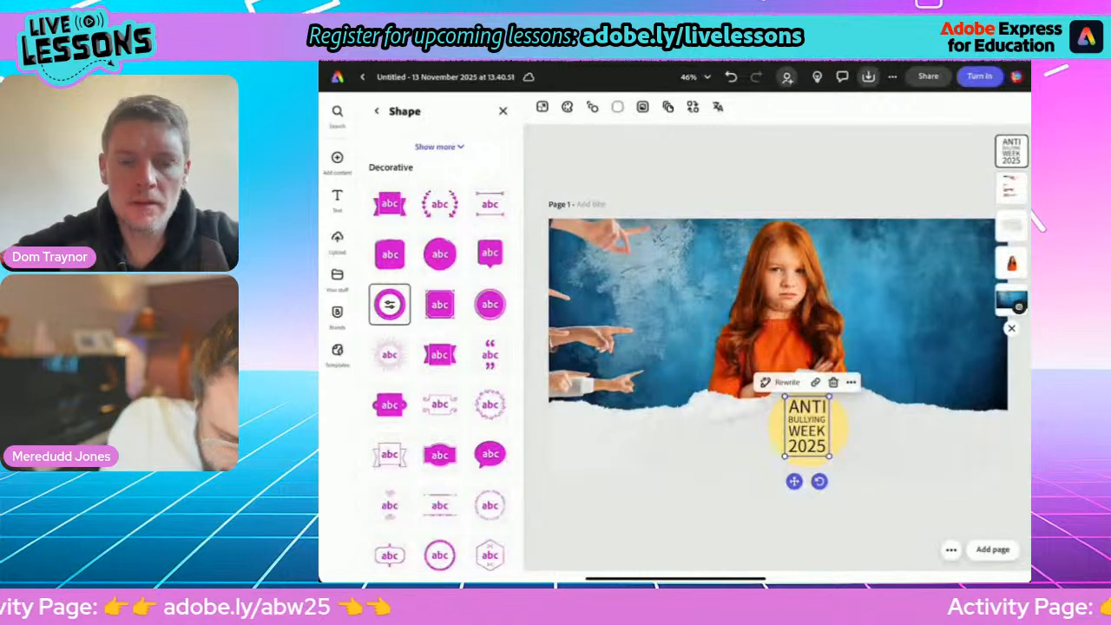
Fill the heading's circle with the cyan-to-purple gradient and place the badge slightly tilted between the pointing hands and the girl.
left_click(390, 304)
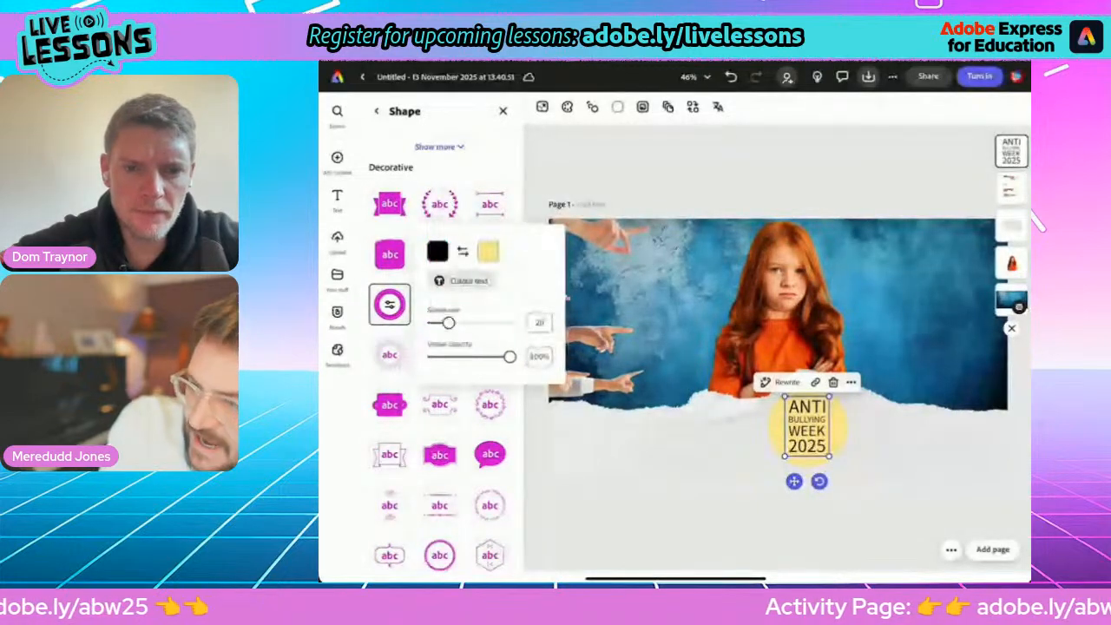
left_click(488, 251)
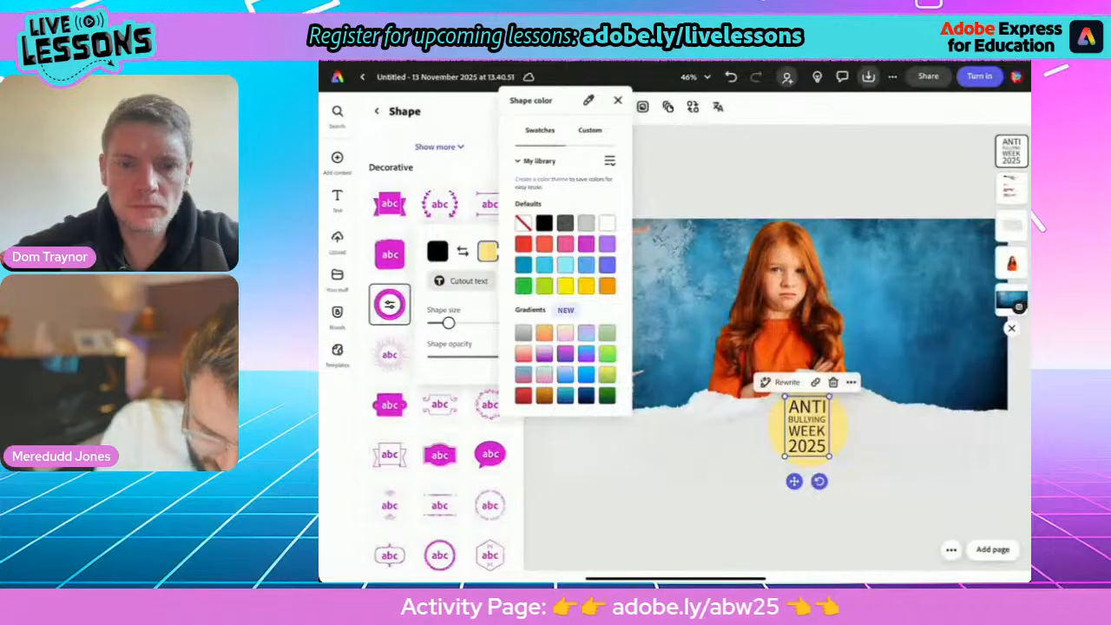
left_click(565, 396)
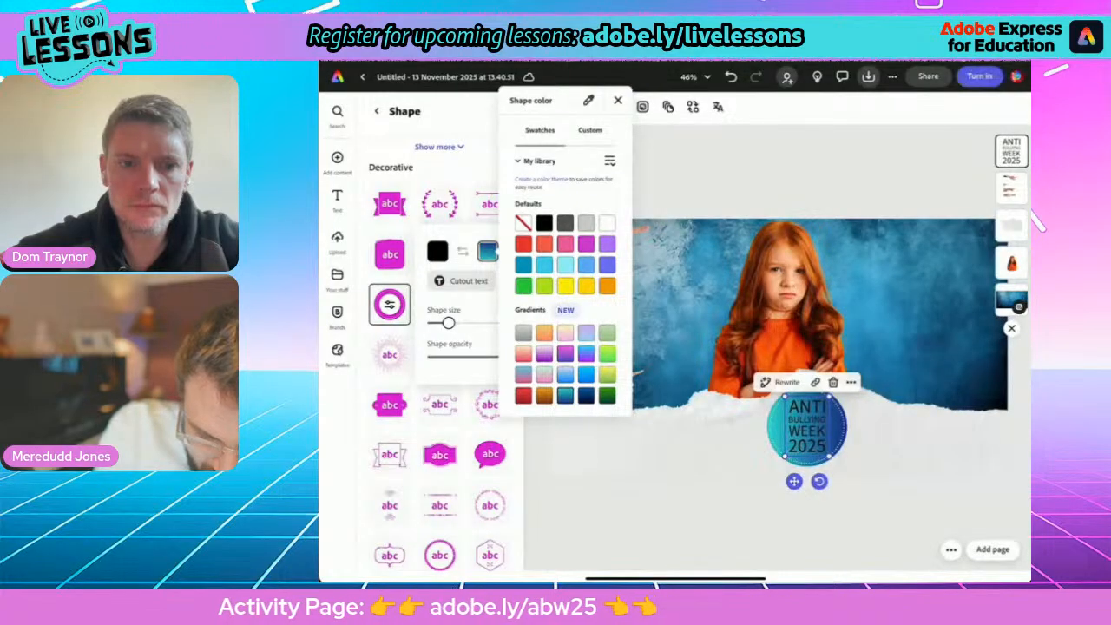
left_click(565, 375)
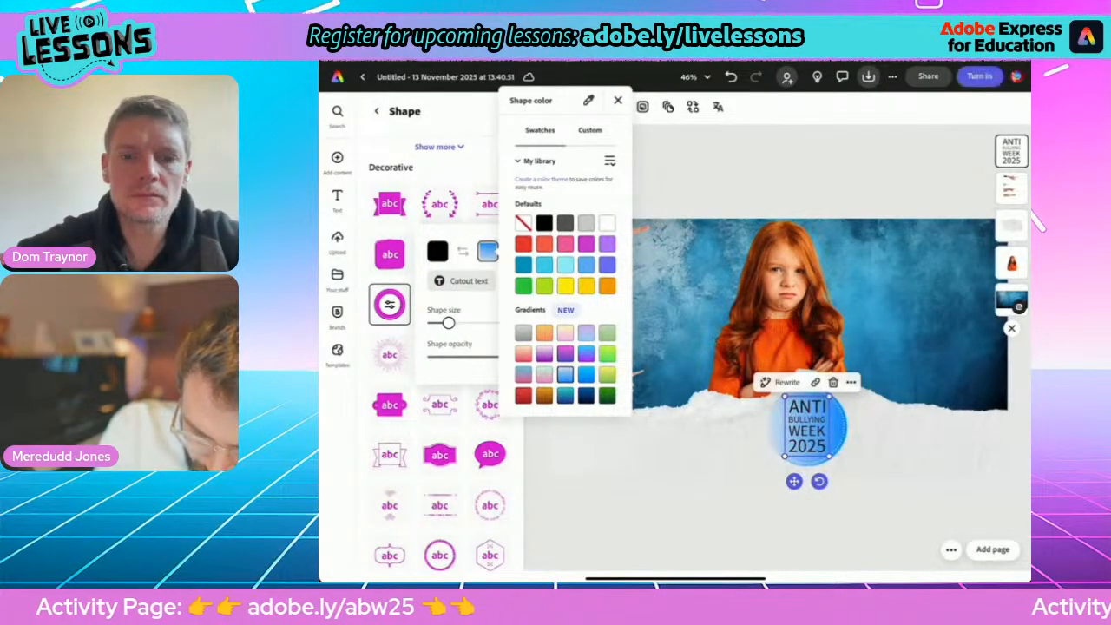
left_click(586, 375)
left_click(586, 354)
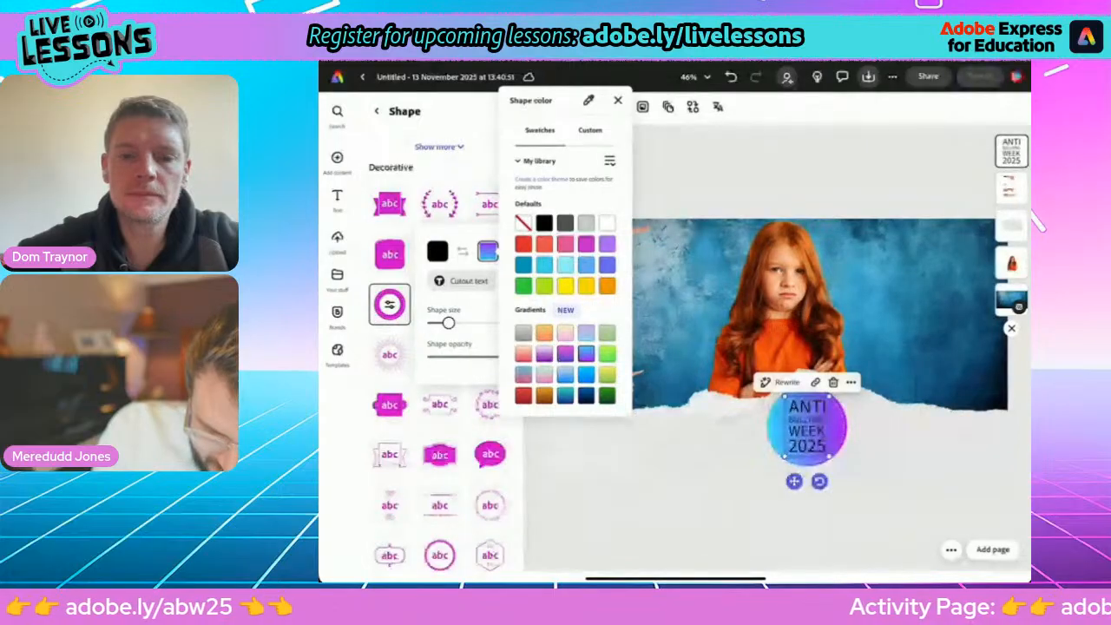
left_click(587, 333)
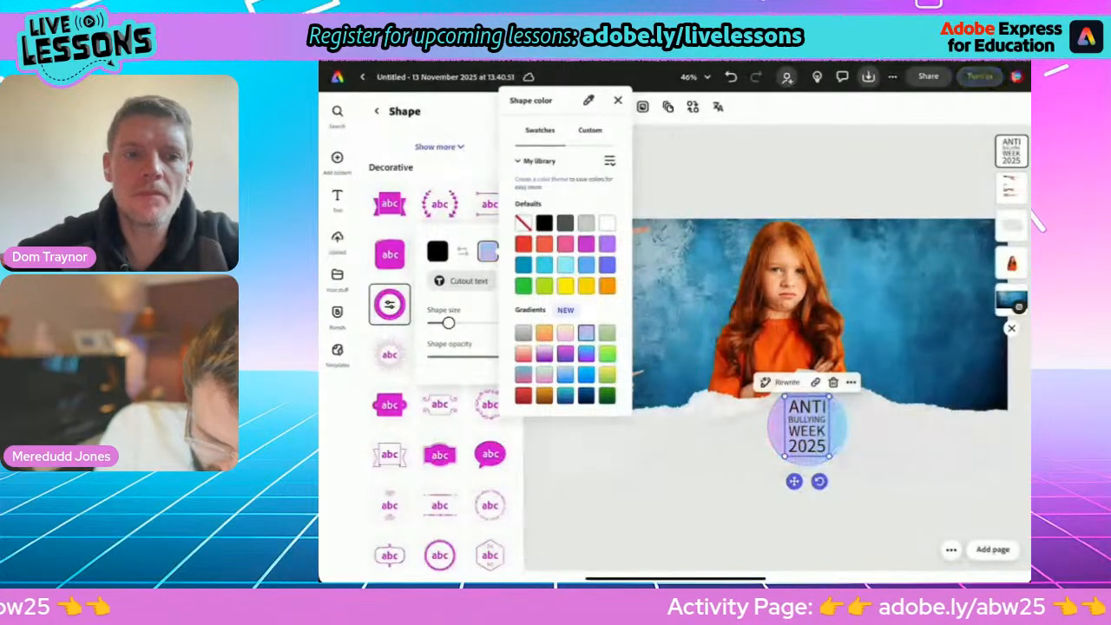
left_click(565, 375)
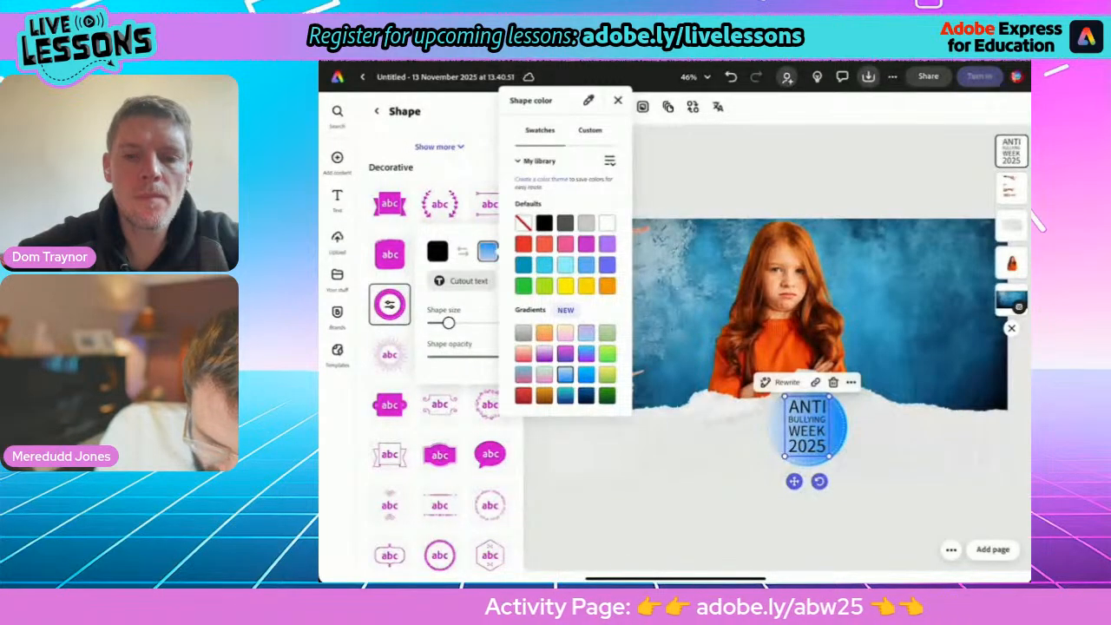
left_click(586, 396)
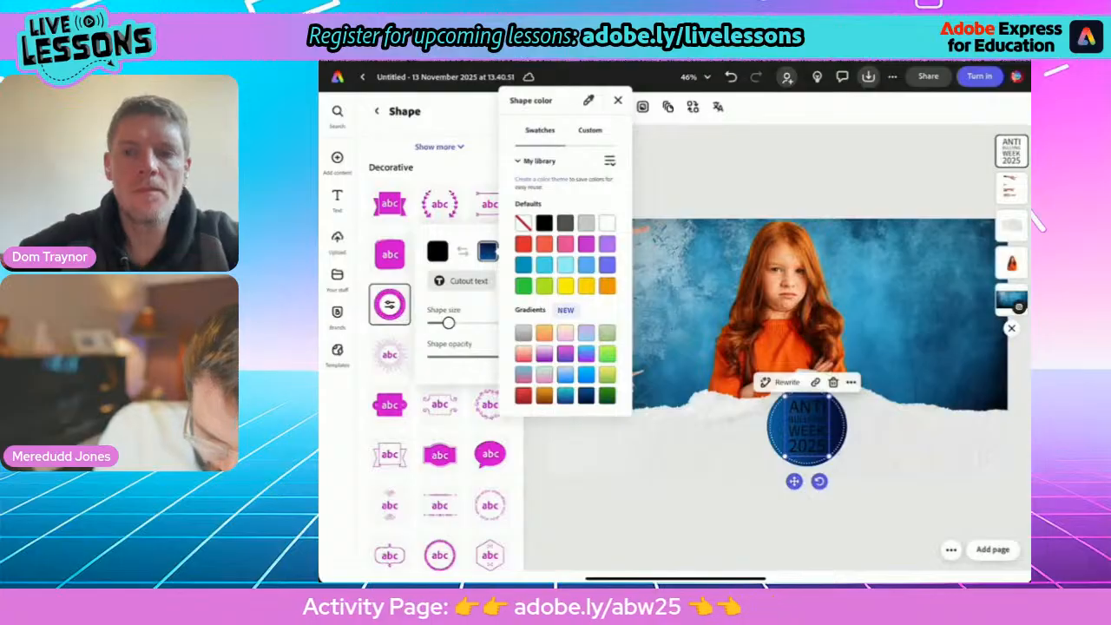
left_click(586, 354)
left_click(488, 250)
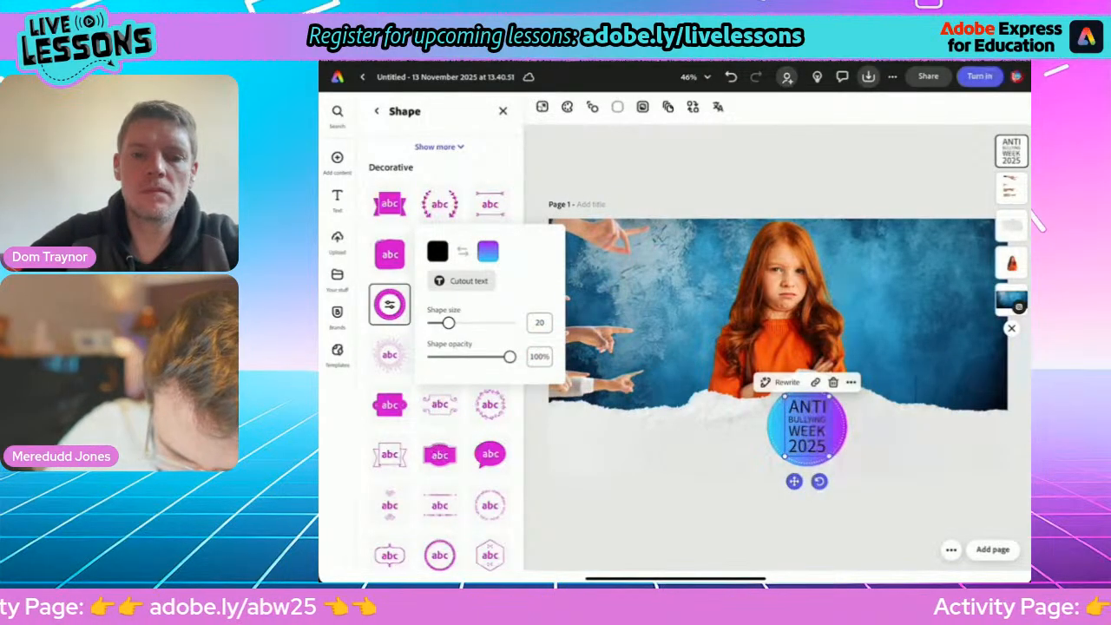
left_click_drag(808, 425, 658, 388)
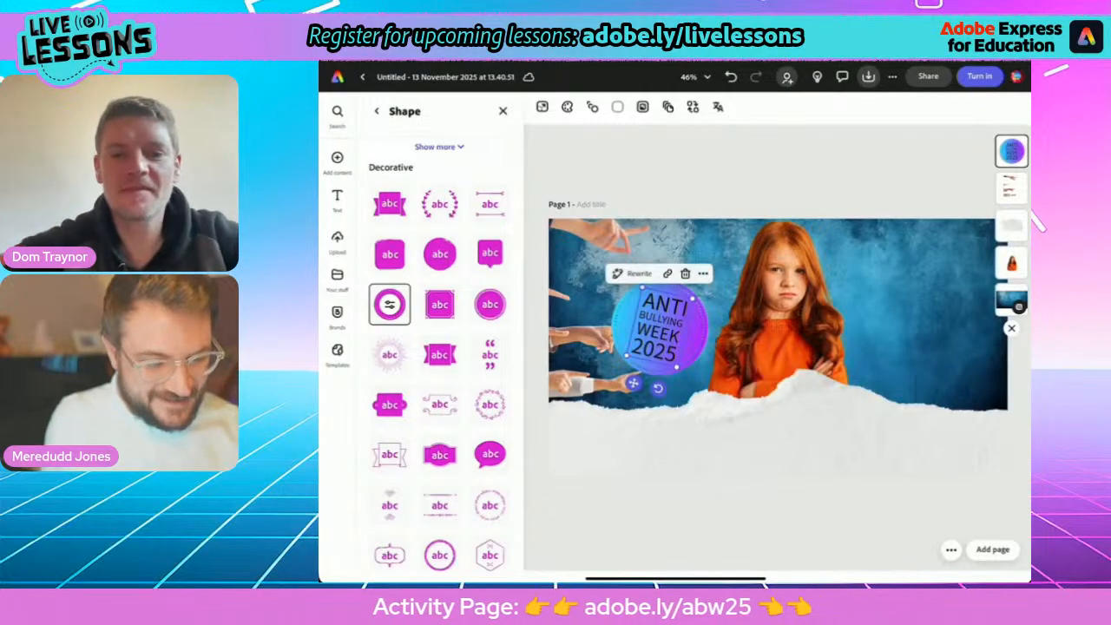
Set the heading's font to Chicle and enlarge the badge so its text stacks in four lines between the hands and girl.
left_click(376, 111)
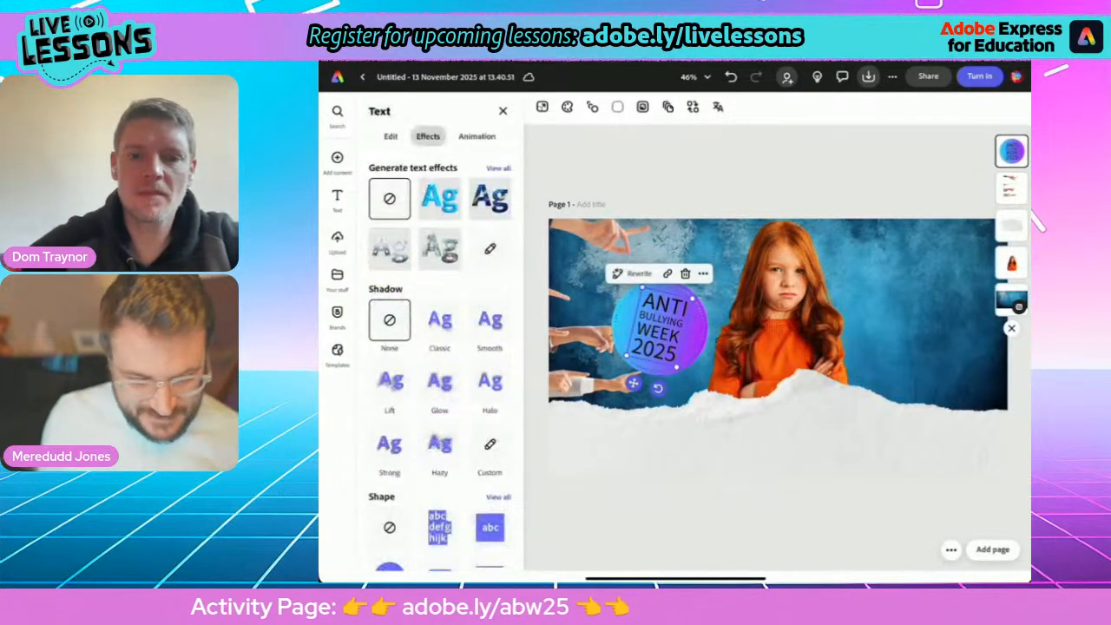
left_click(391, 137)
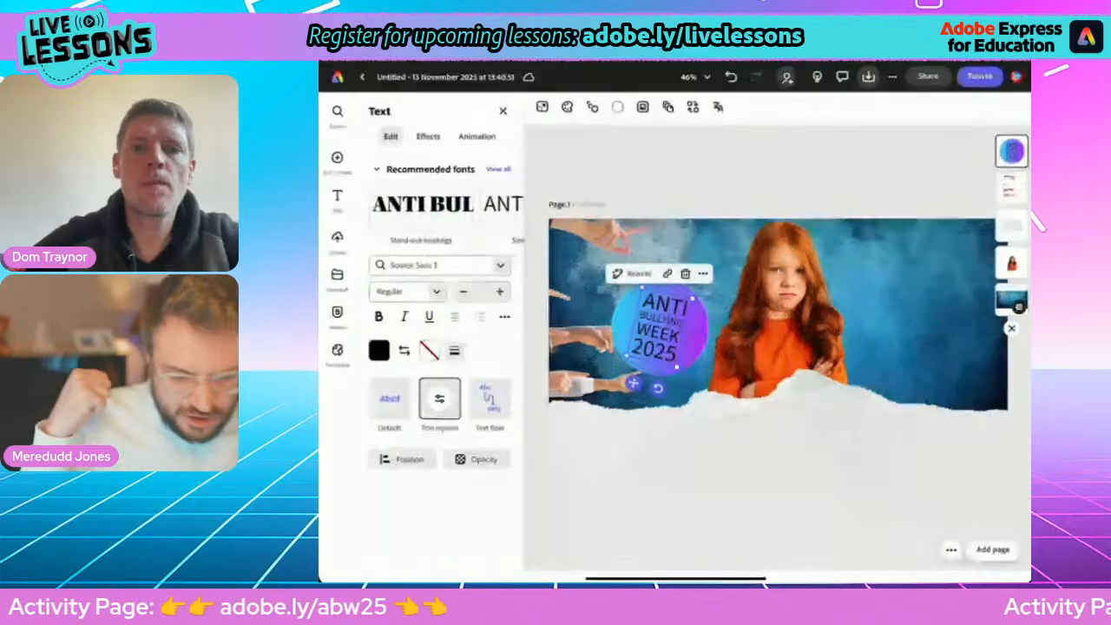
left_click(439, 265)
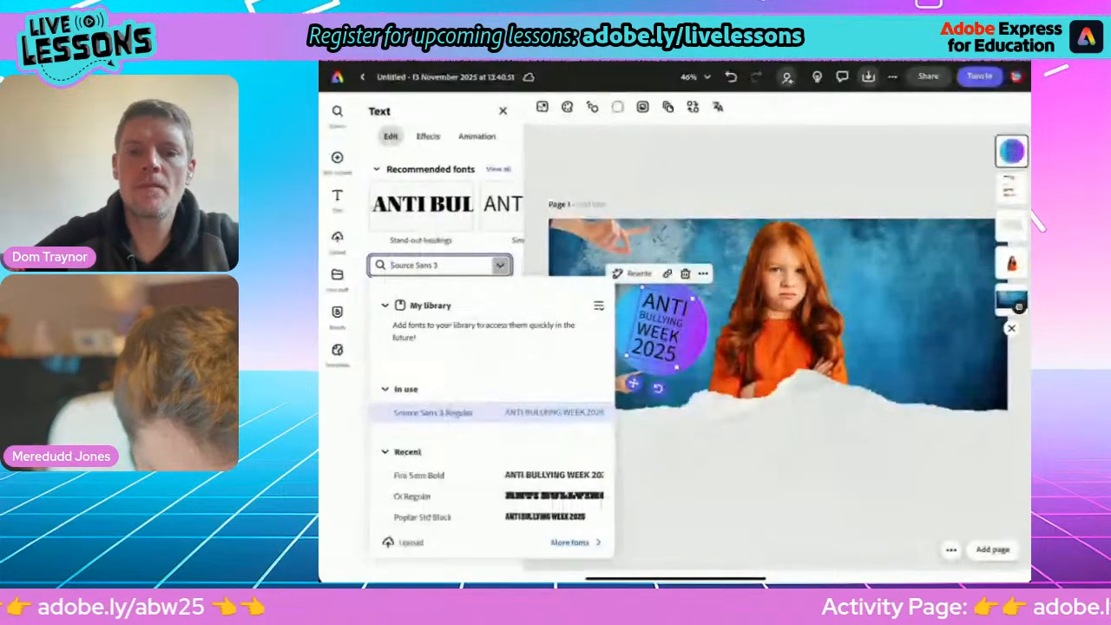
scroll(490, 408, "down", 10)
scroll(491, 409, "down", 5)
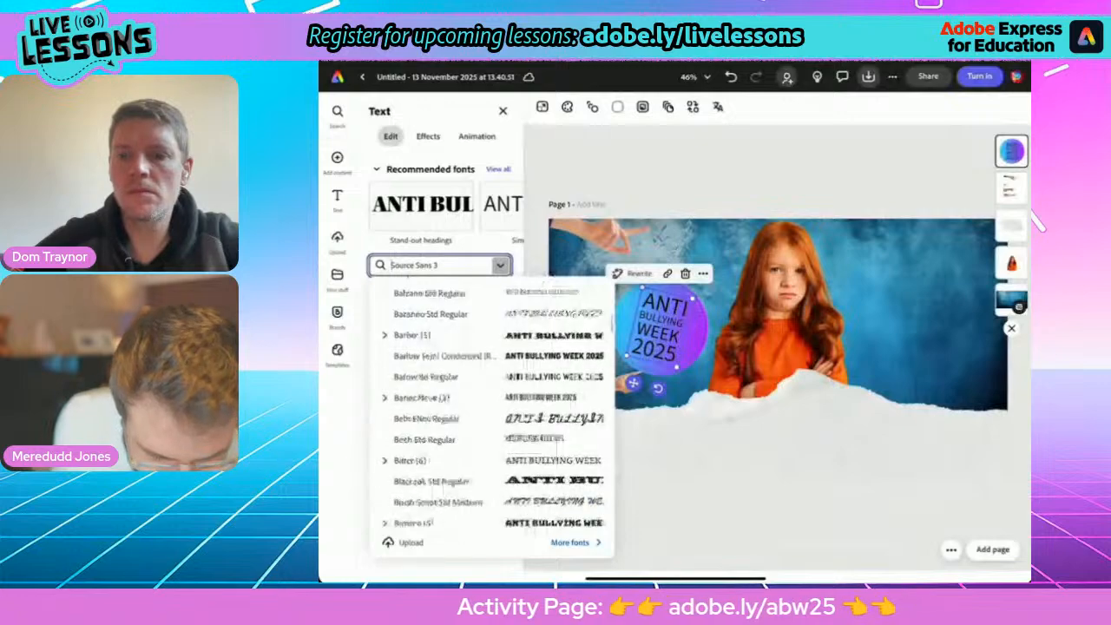
scroll(490, 409, "down", 1)
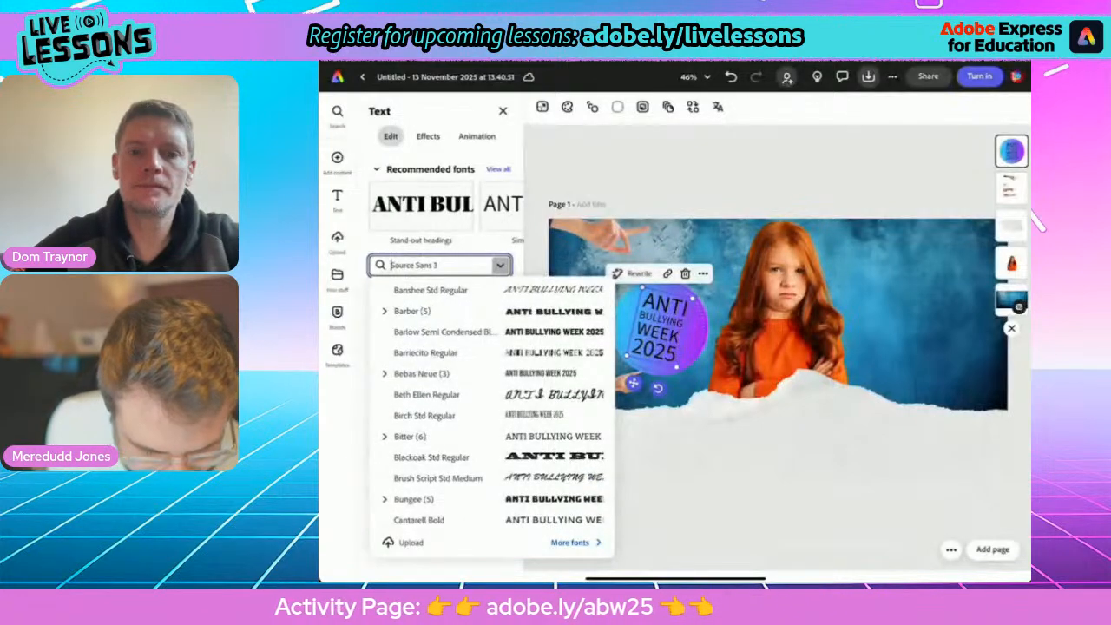
scroll(490, 409, "down", 3)
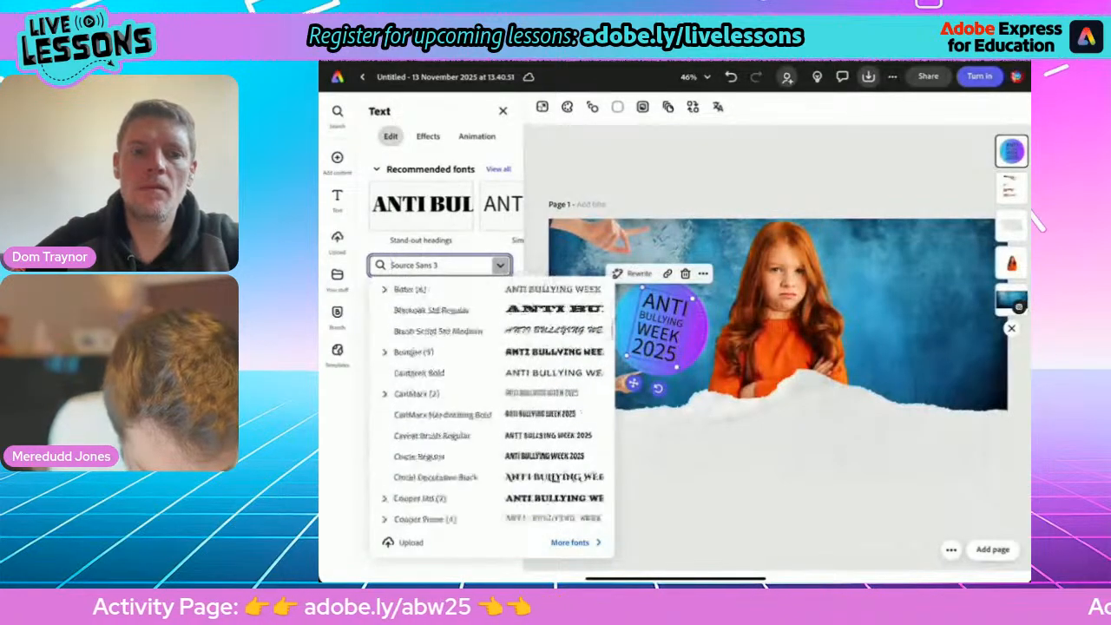
scroll(491, 399, "down", 2)
scroll(491, 400, "down", 1)
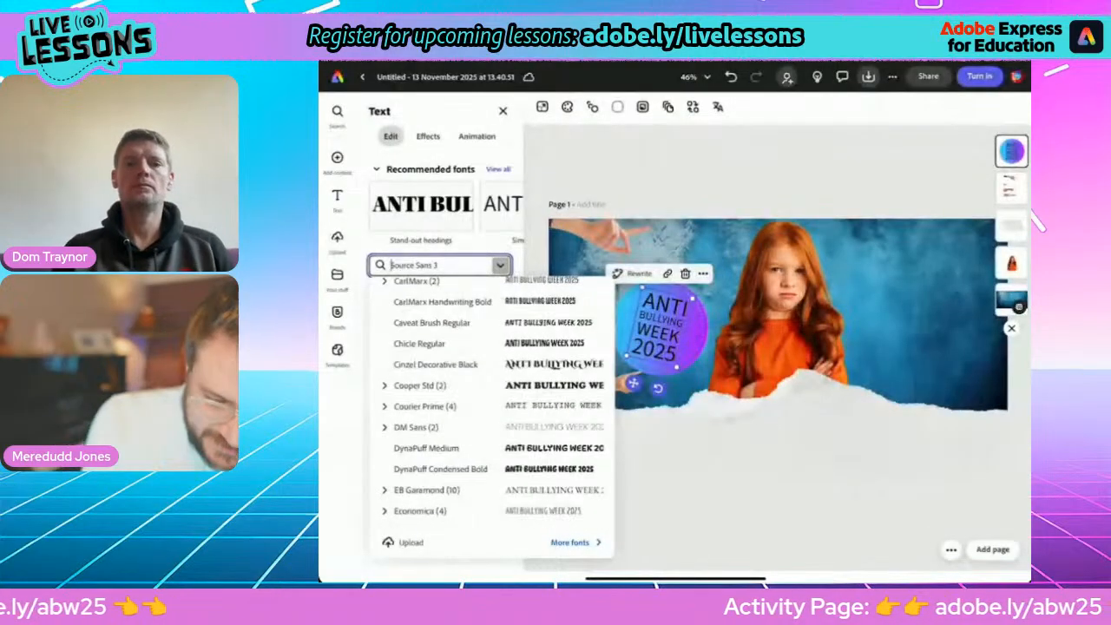
left_click(435, 343)
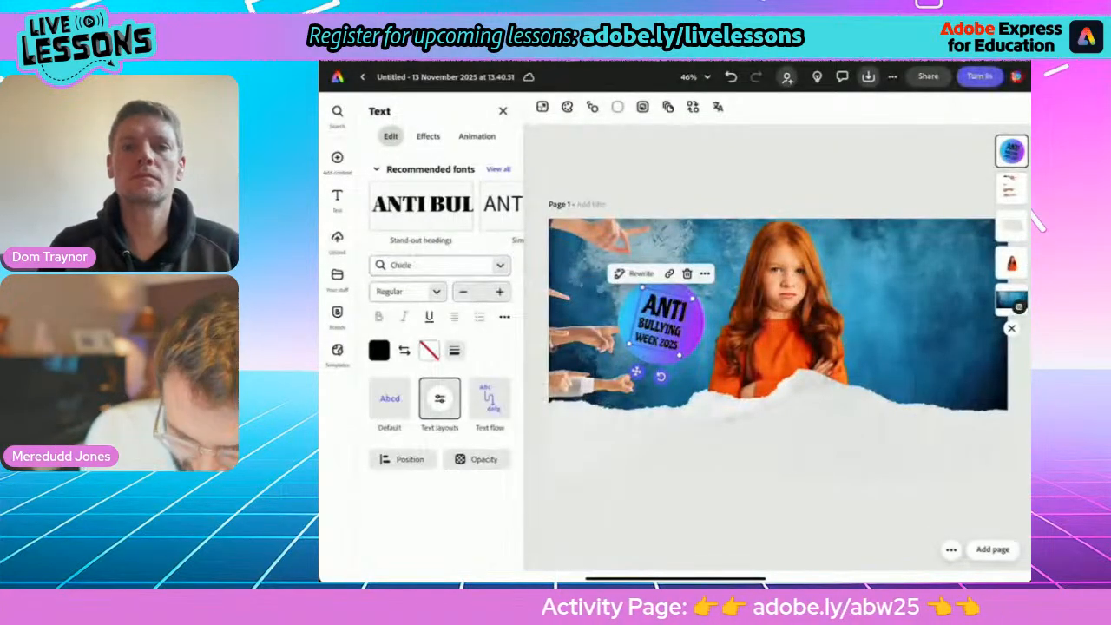
left_click_drag(680, 355, 676, 386)
left_click_drag(657, 337, 667, 322)
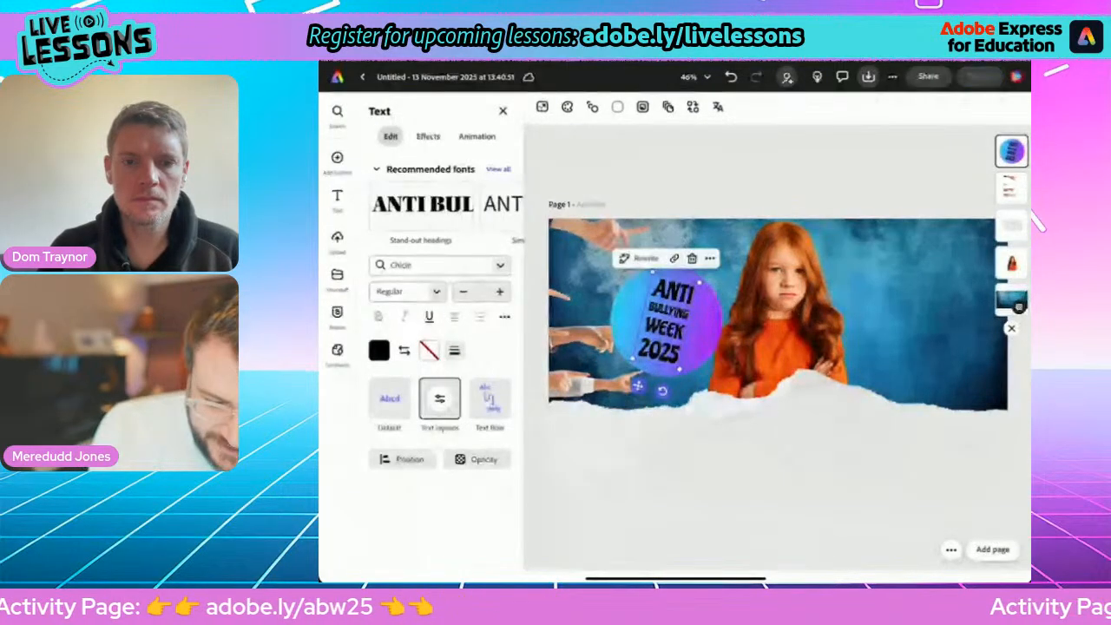
Give the heading text a white outline with a thickness of 33.
left_click(430, 351)
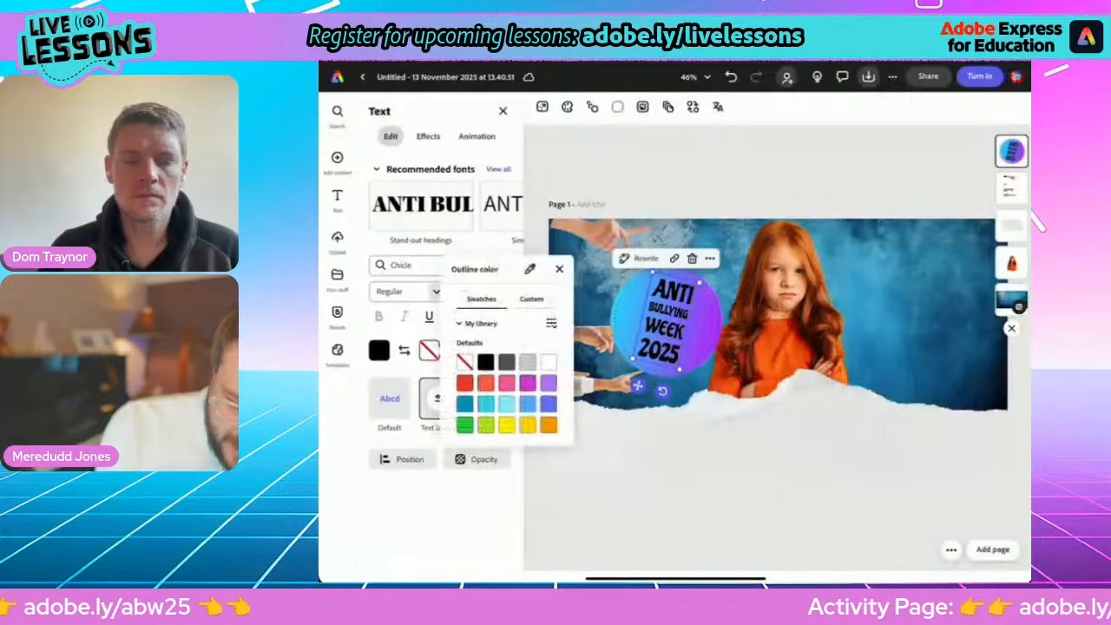
left_click(549, 368)
left_click(560, 258)
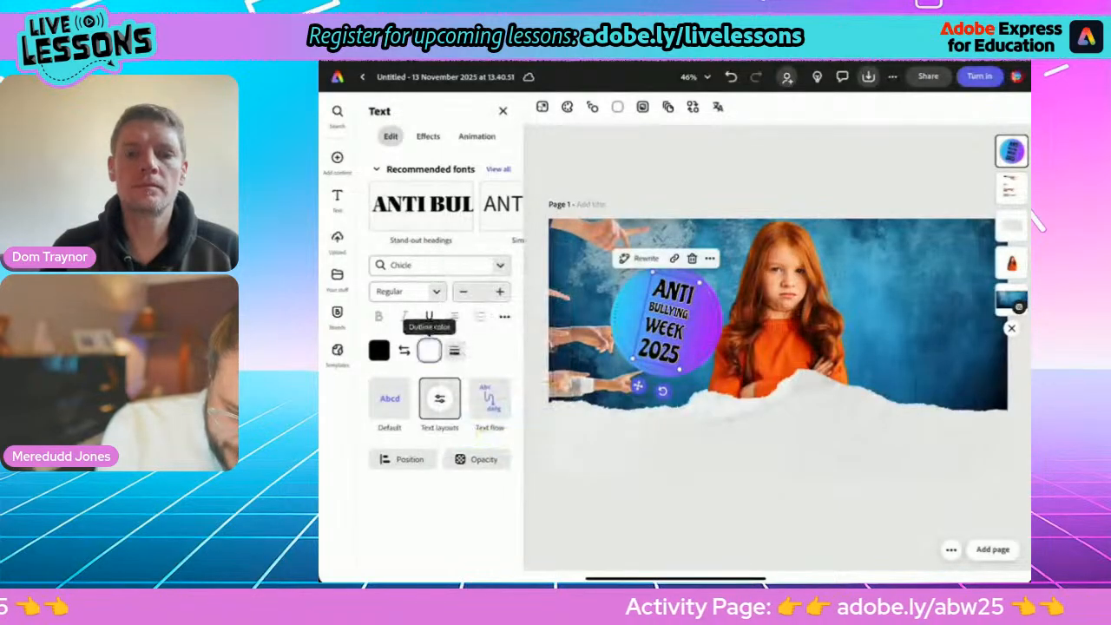
left_click(454, 351)
left_click_drag(414, 408, 428, 408)
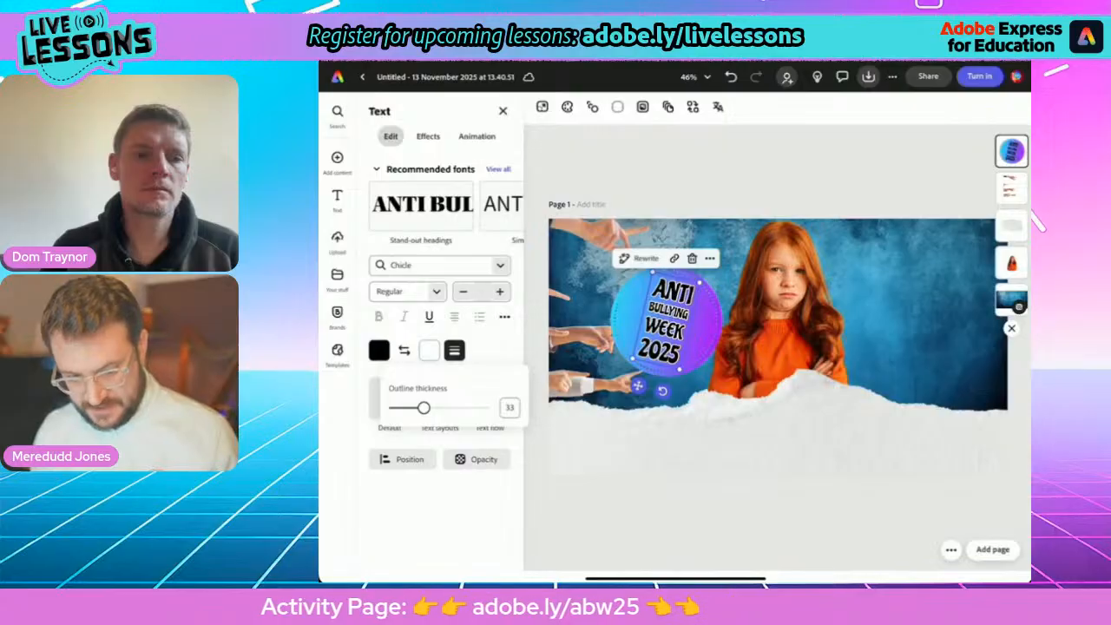
left_click(455, 351)
left_click(778, 521)
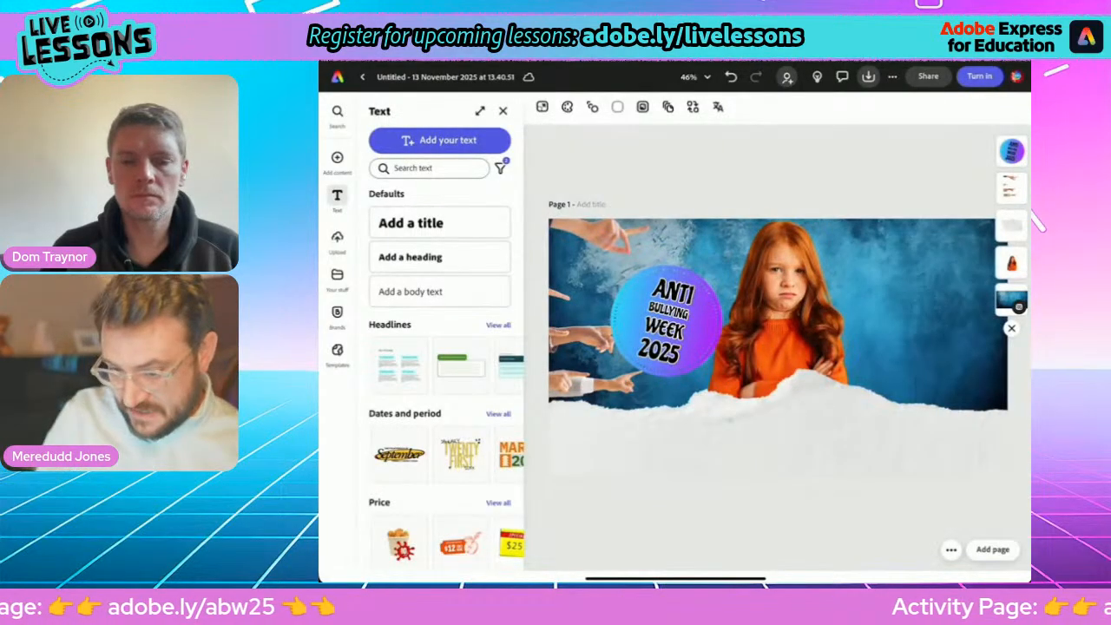
Move the heading badge's layer behind the girl, enlarge it slightly and shift it so she overlaps its edge.
left_click_drag(1011, 151, 1007, 263)
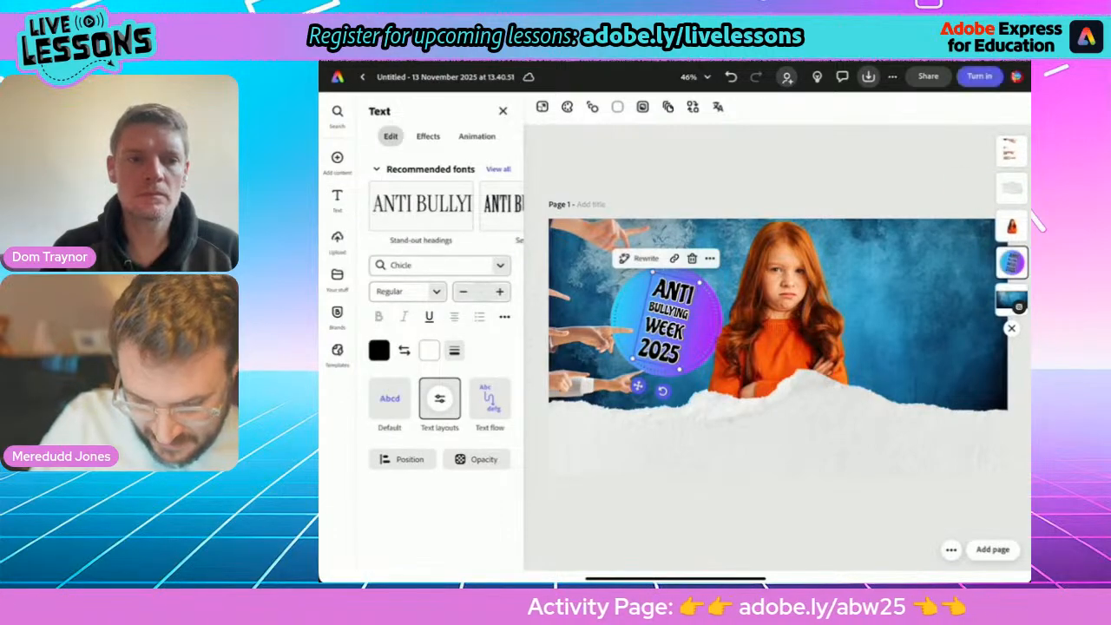
left_click_drag(667, 323, 675, 333)
left_click_drag(663, 284, 657, 274)
left_click_drag(672, 329, 676, 330)
left_click(337, 199)
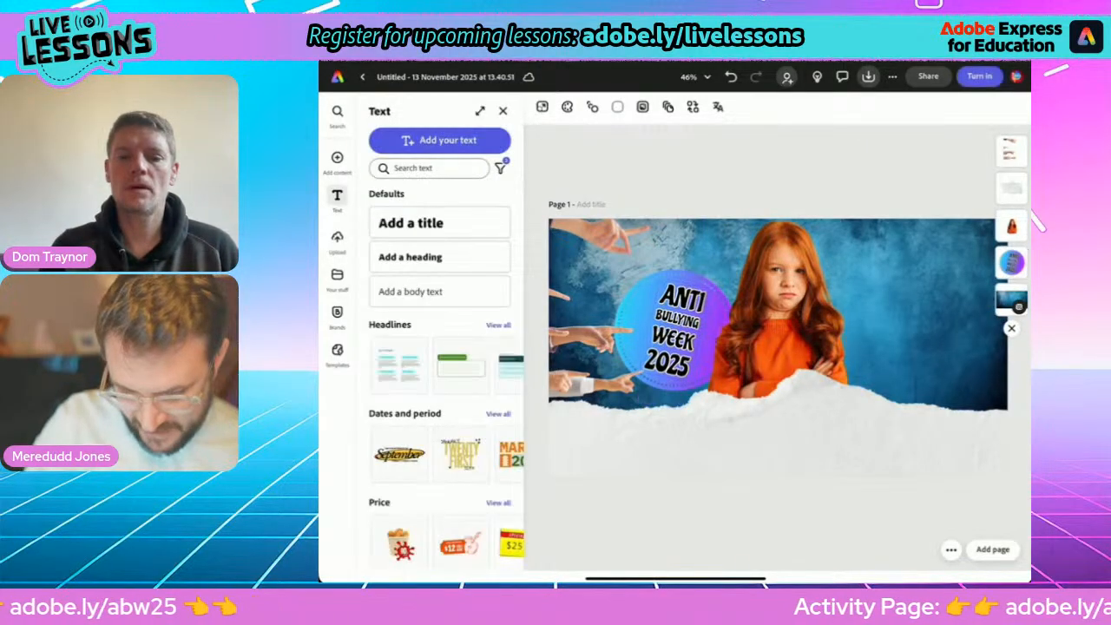
In the ABW Animate design, add a text object reading "Don't stand by, stand up!".
scroll(779, 345, "down", 2)
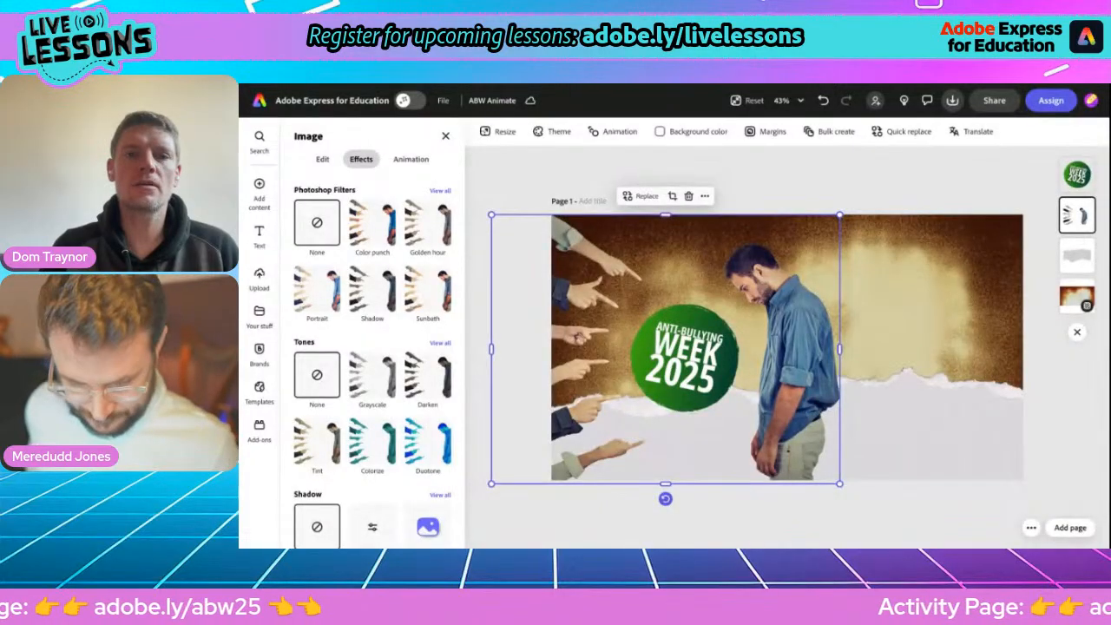
left_click(259, 234)
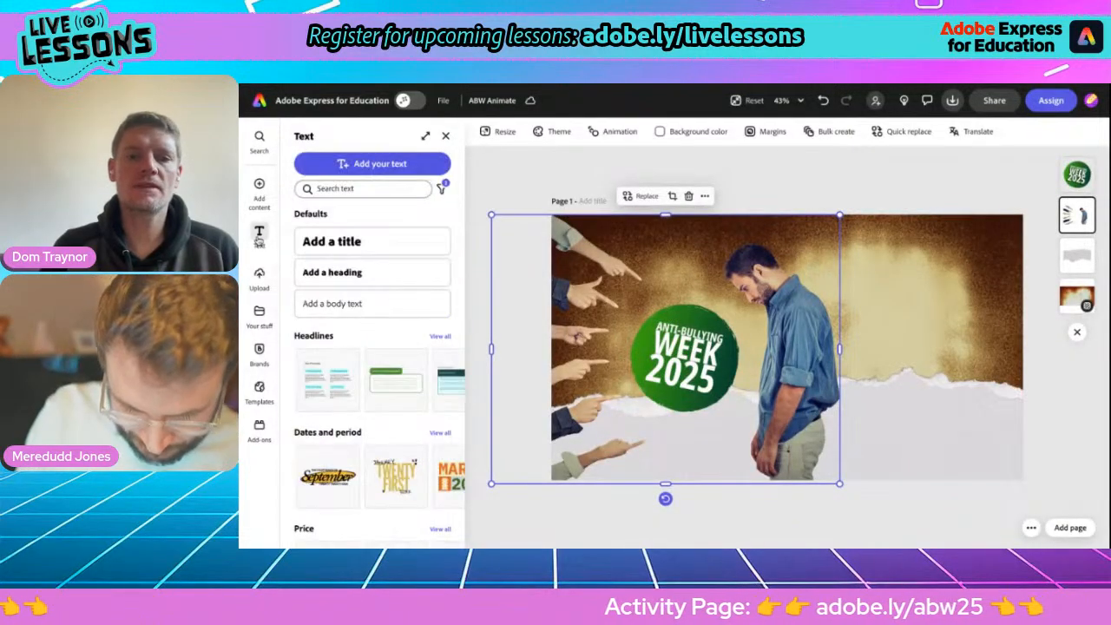
left_click(363, 165)
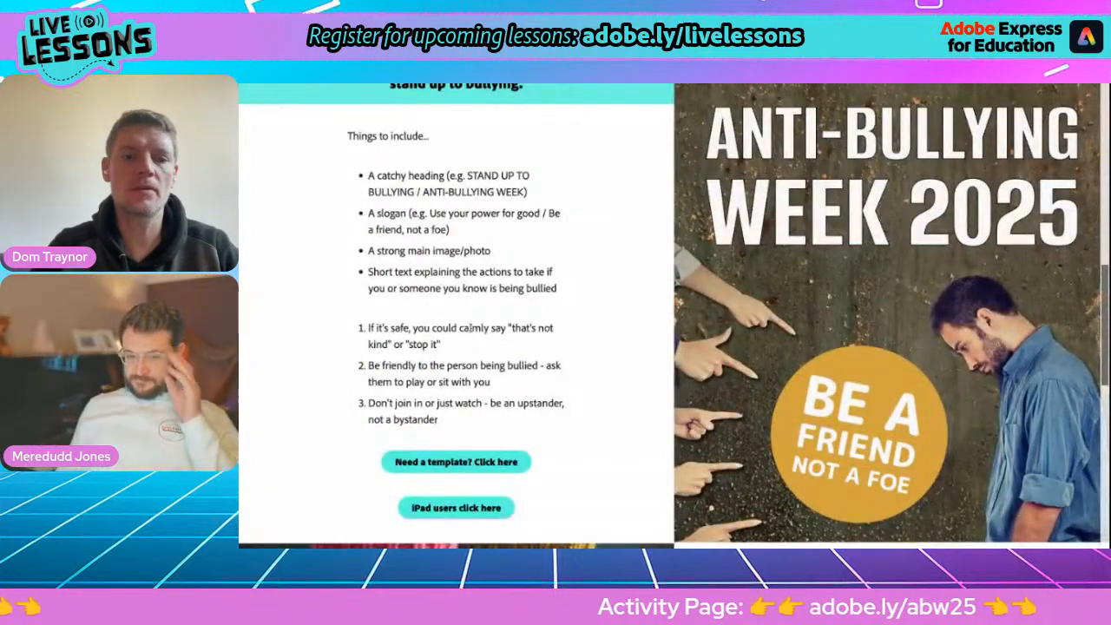
left_click_drag(431, 213, 449, 229)
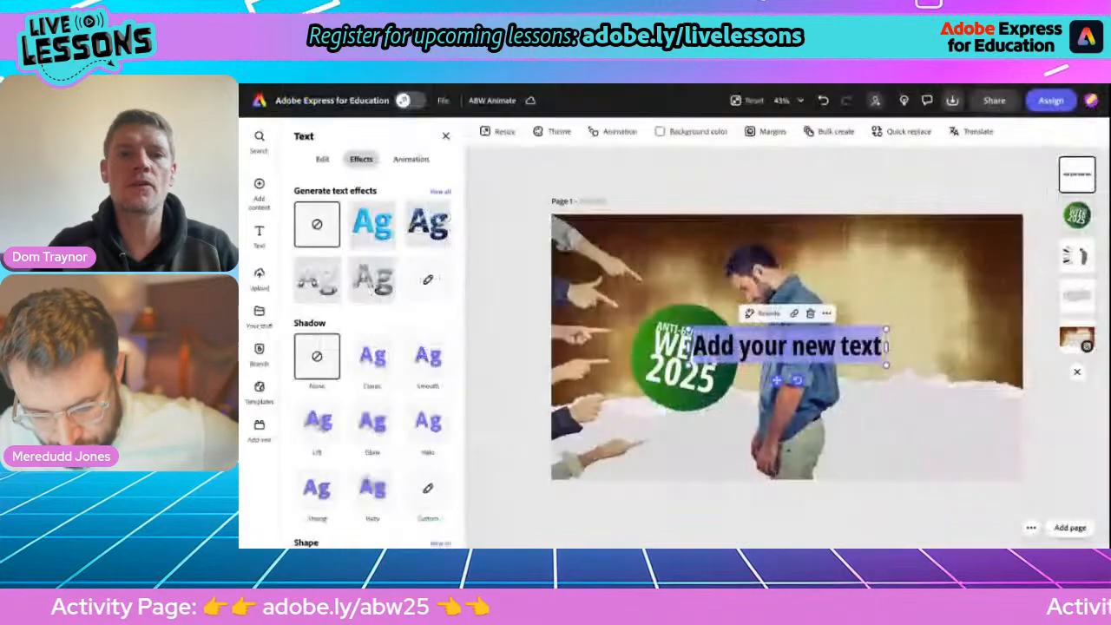
type("Don't")
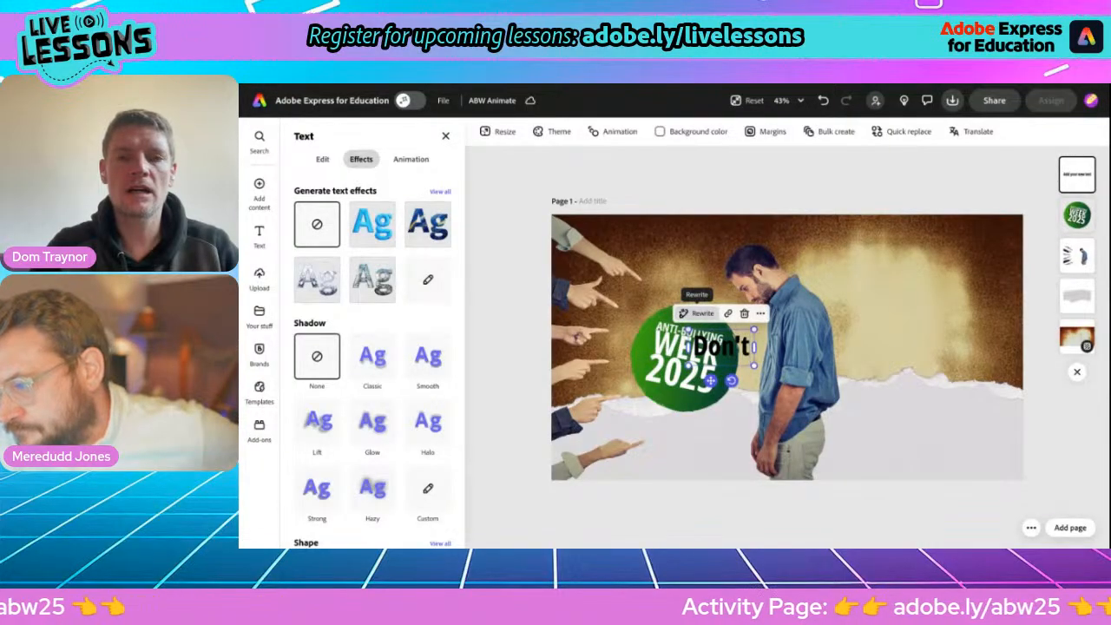
type("stand b")
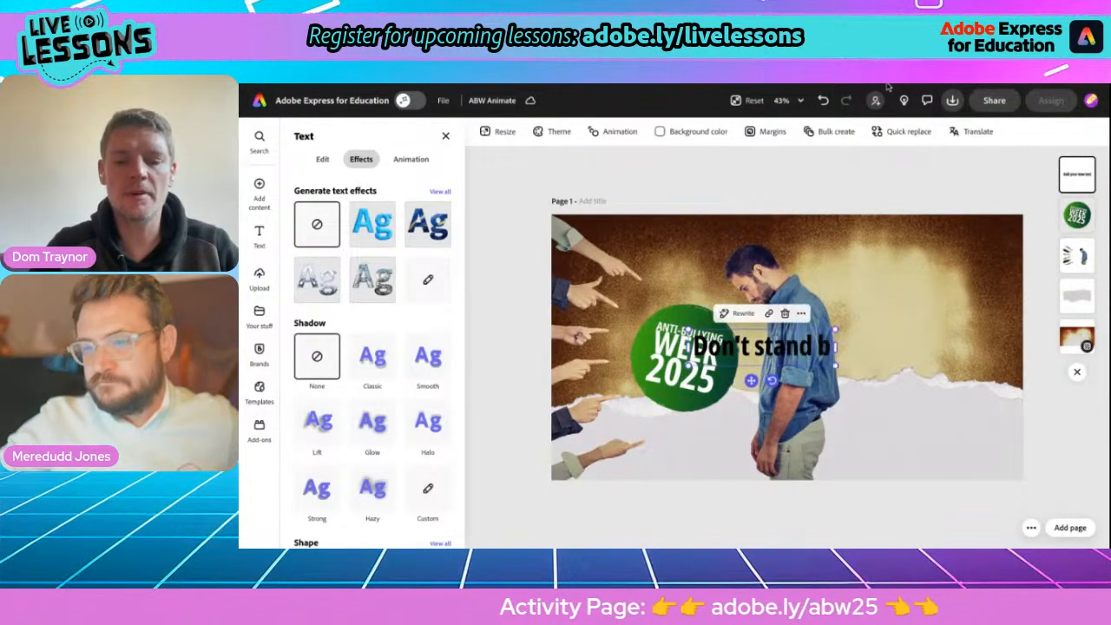
type("y, stand up!")
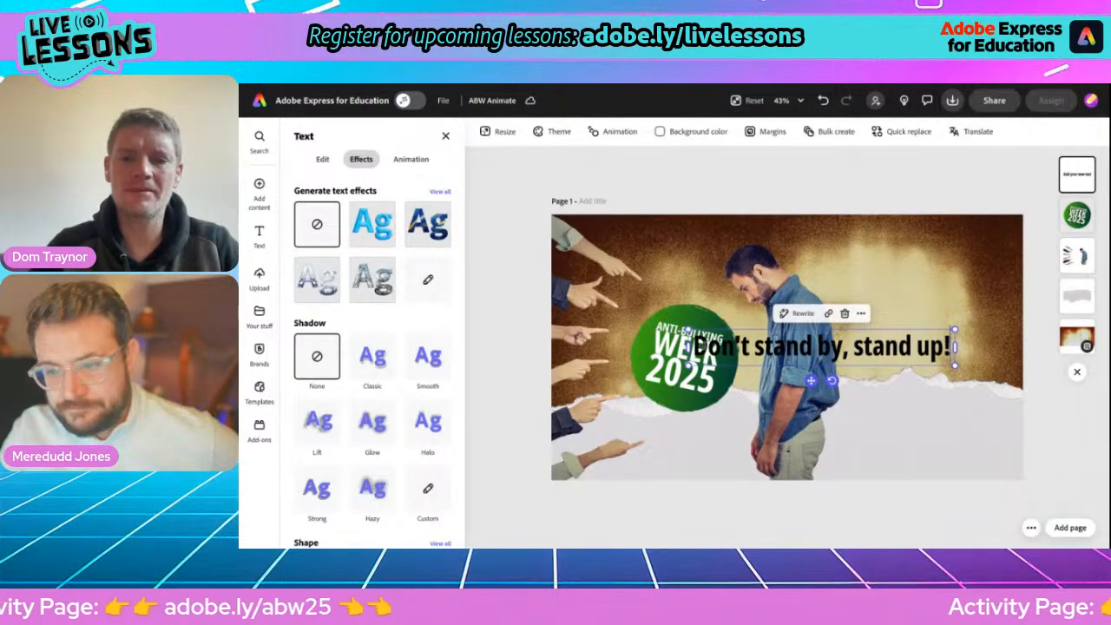
Apply the Dynamic text layout to the "Don't stand by, stand up!" slogan.
left_click(322, 160)
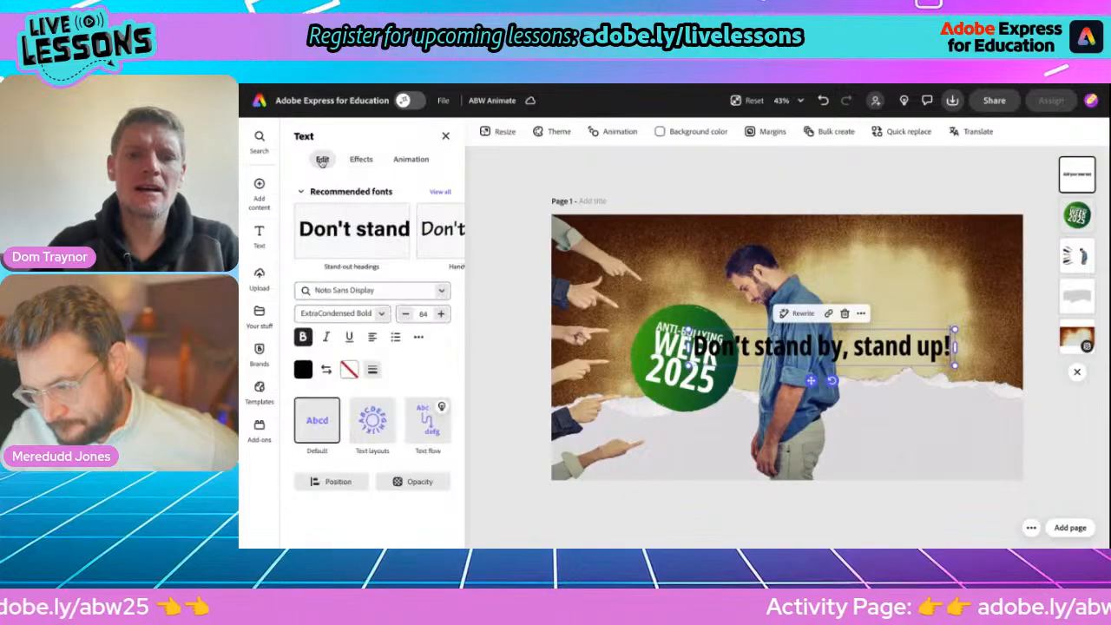
left_click(373, 420)
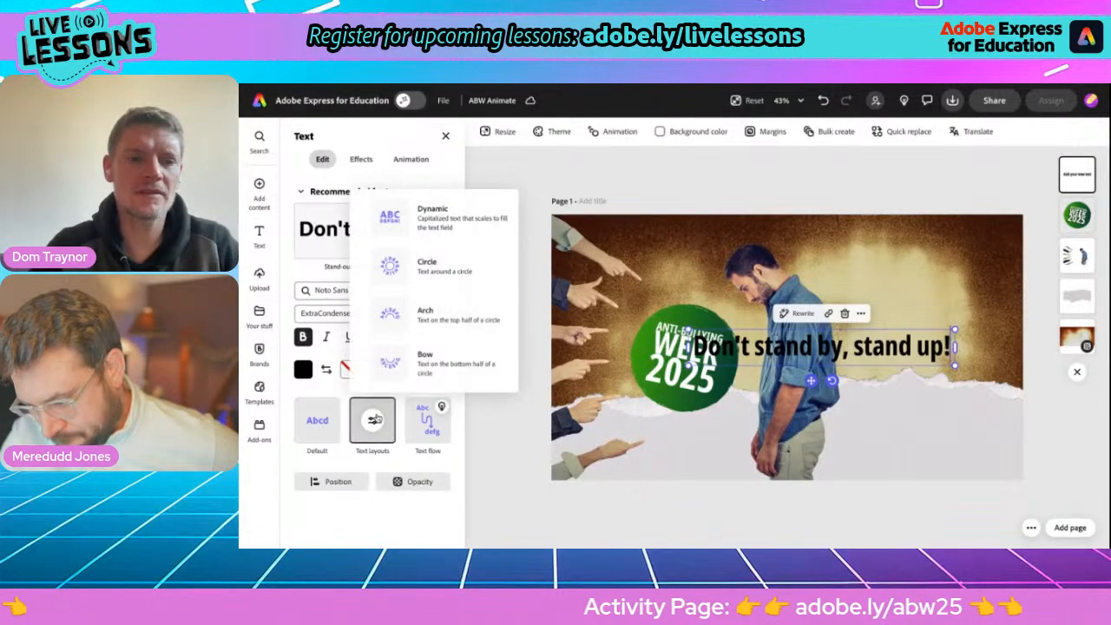
left_click(398, 225)
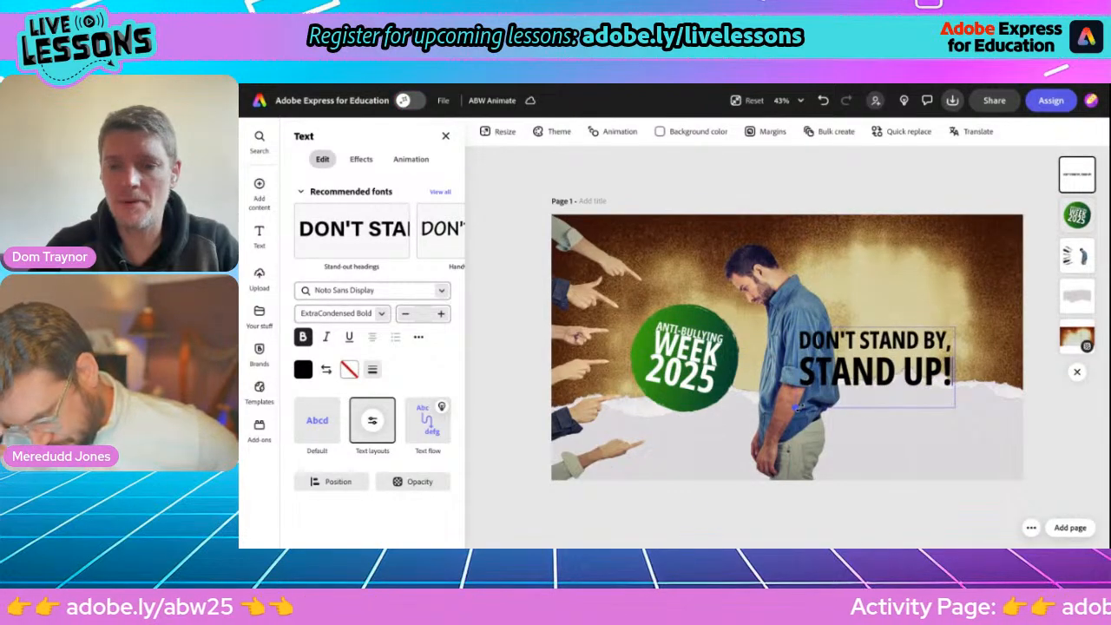
Move the "Don't stand by, stand up!" slogan above the torn paper beside the man's head and tilt it slightly clockwise.
left_click_drag(867, 402, 905, 341)
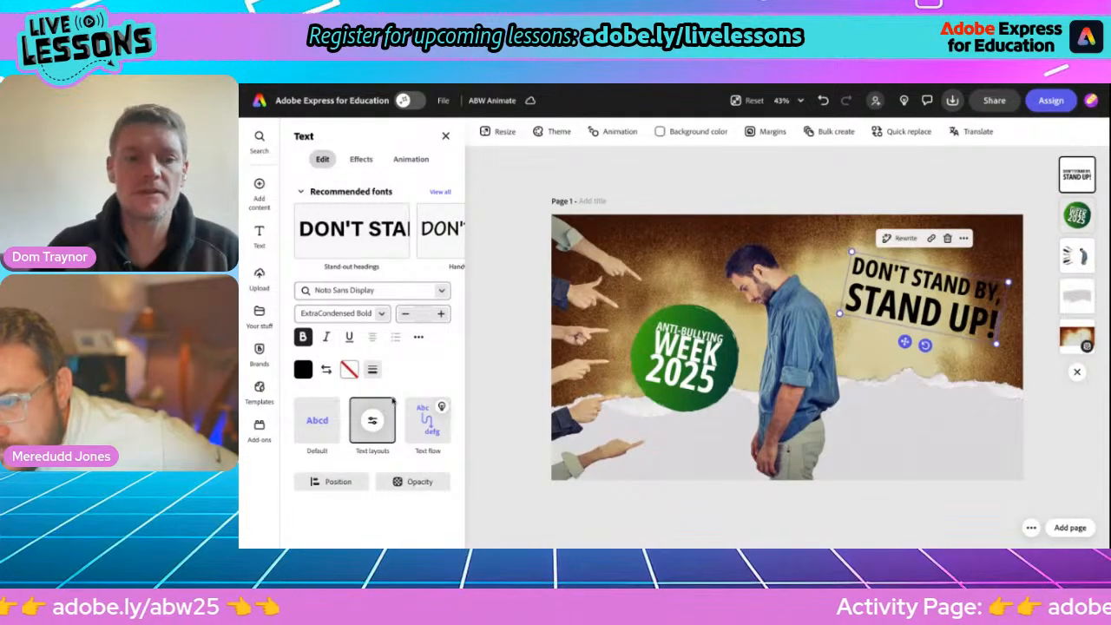
Try the decorative sunburst shape behind the slogan with a shape size of 0.
left_click(361, 159)
scroll(358, 421, "down", 2)
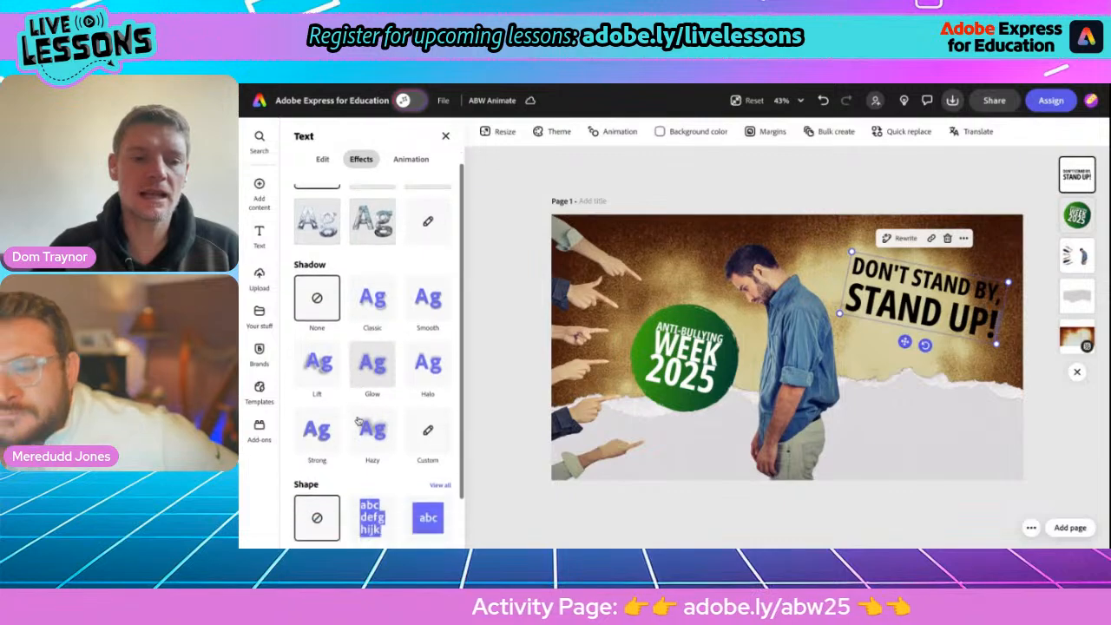
left_click(433, 424)
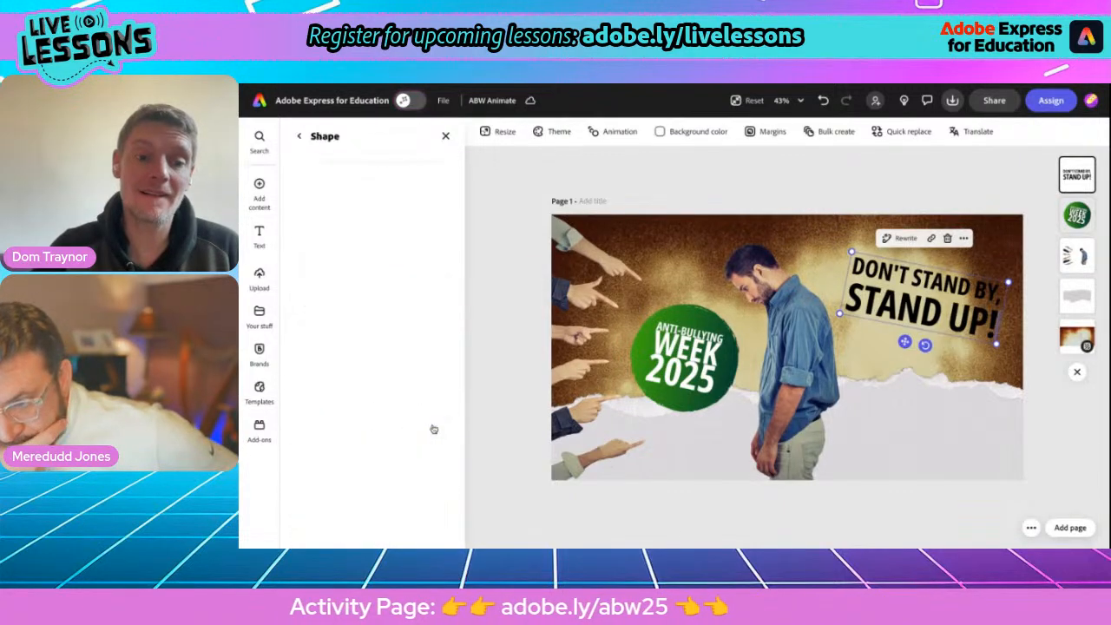
scroll(362, 425, "down", 4)
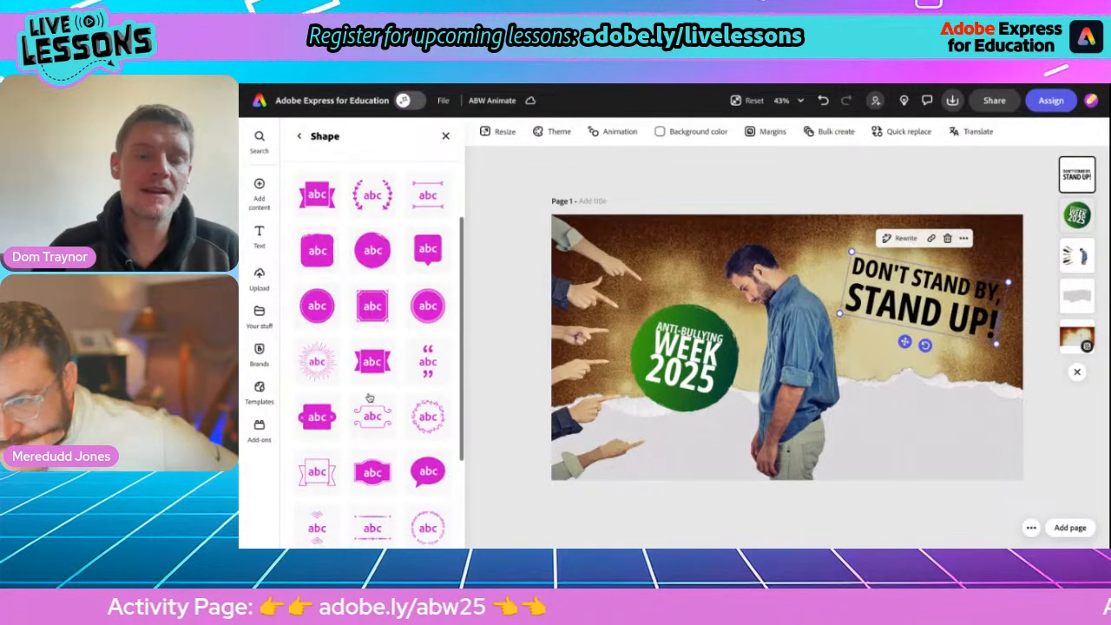
scroll(371, 417, "up", 1)
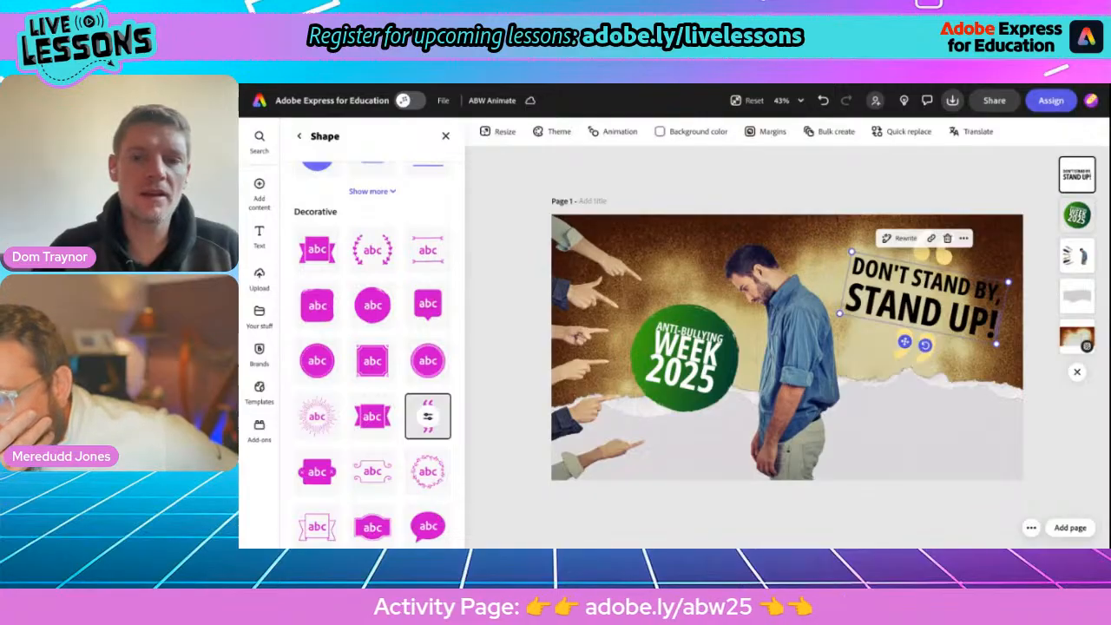
left_click(317, 418)
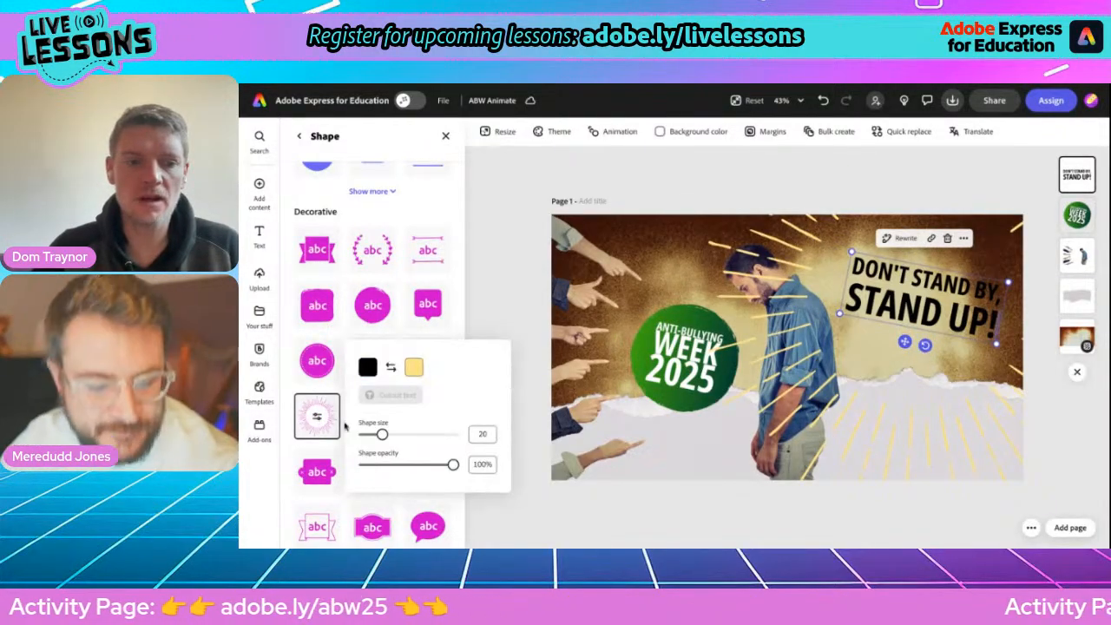
left_click_drag(383, 437, 365, 437)
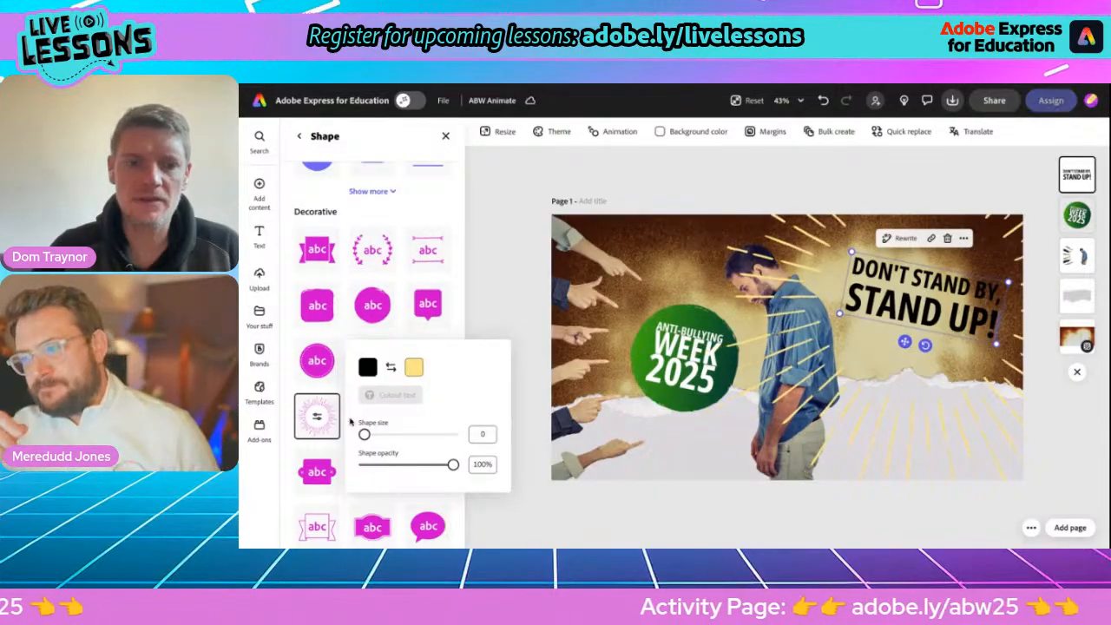
left_click(453, 336)
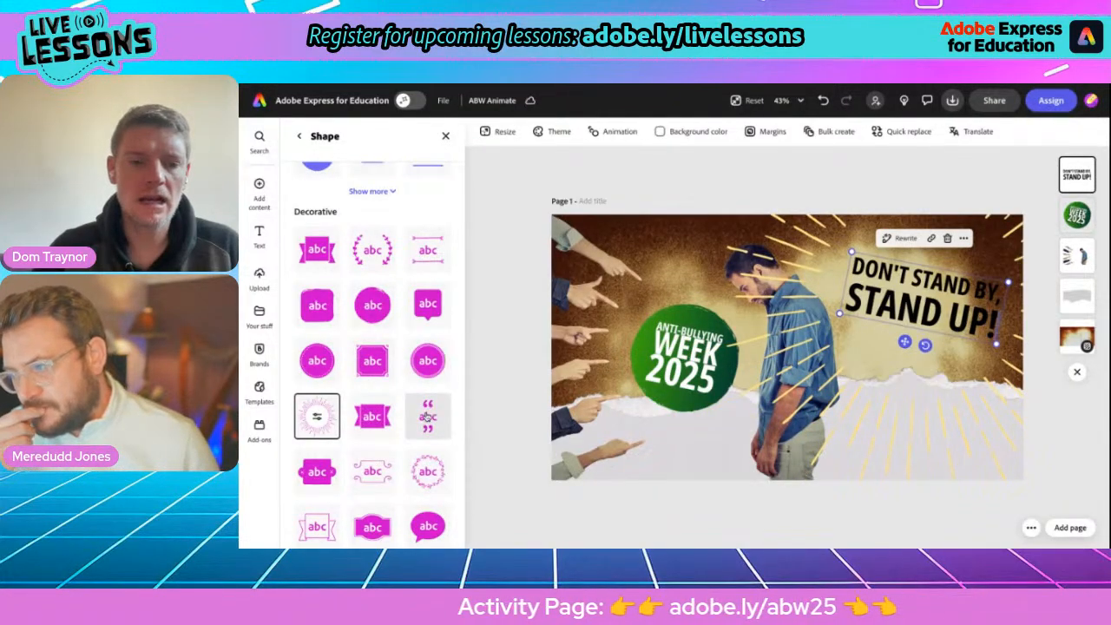
Try the decorative quotation-marks and speech-bubble shapes behind the slogan.
left_click(427, 417)
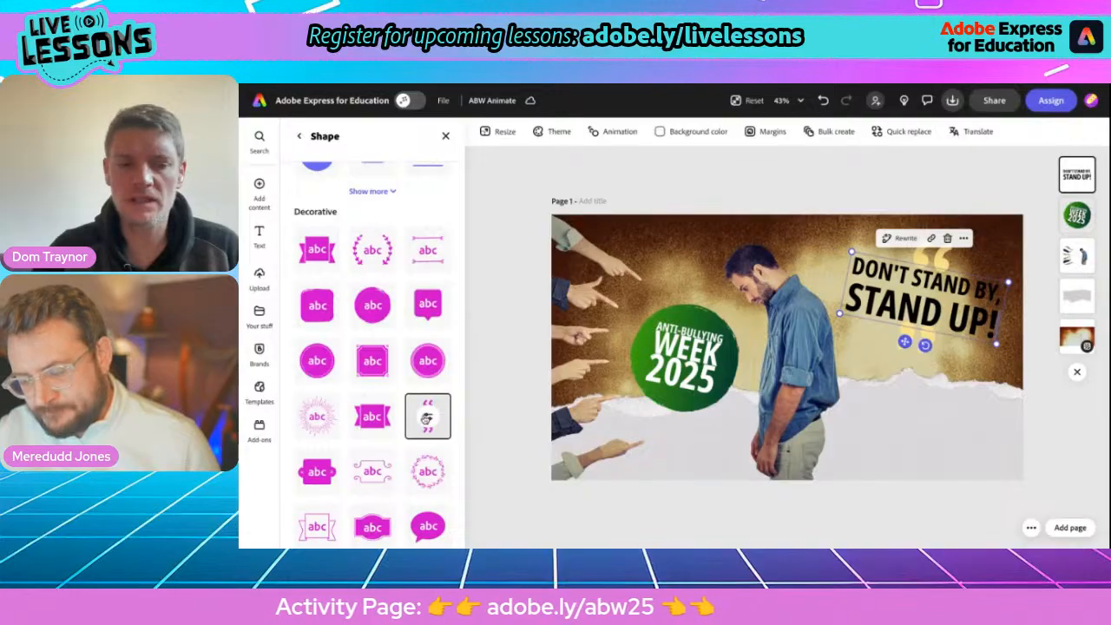
left_click(428, 527)
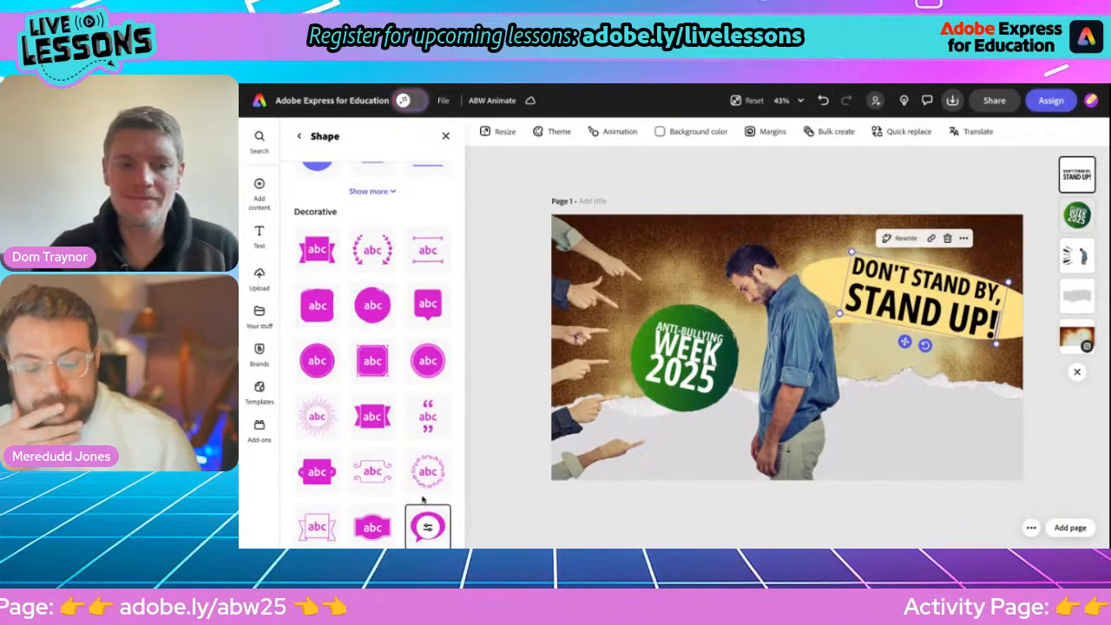
scroll(425, 512, "down", 3)
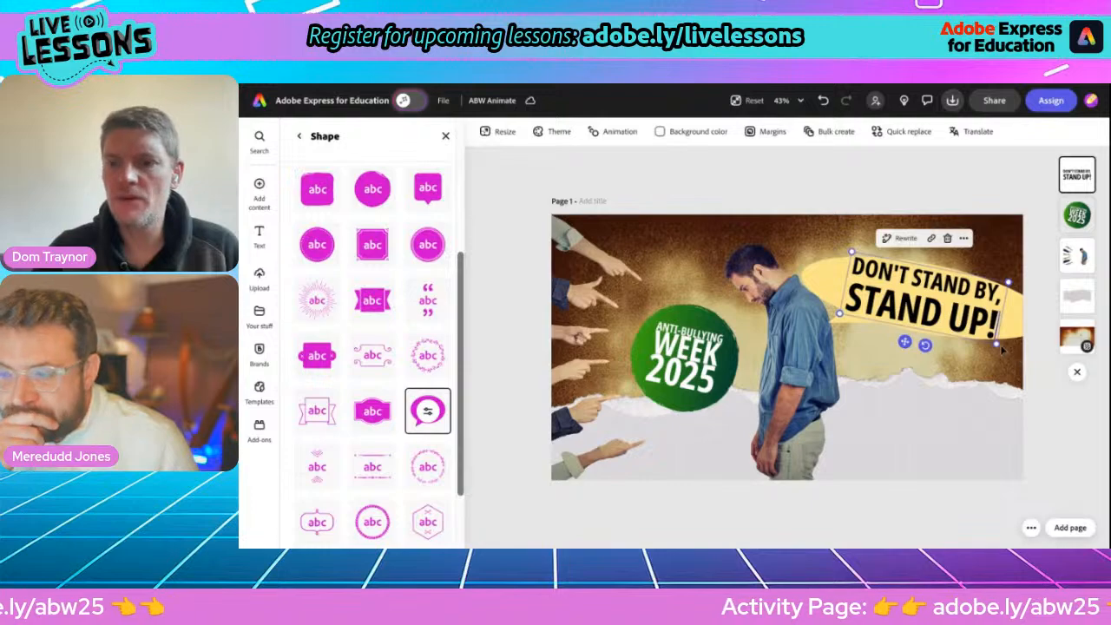
Reshape the slogan into three lines in the page's upper-right area and apply the decorative quotation-marks shape.
left_click_drag(997, 344, 950, 371)
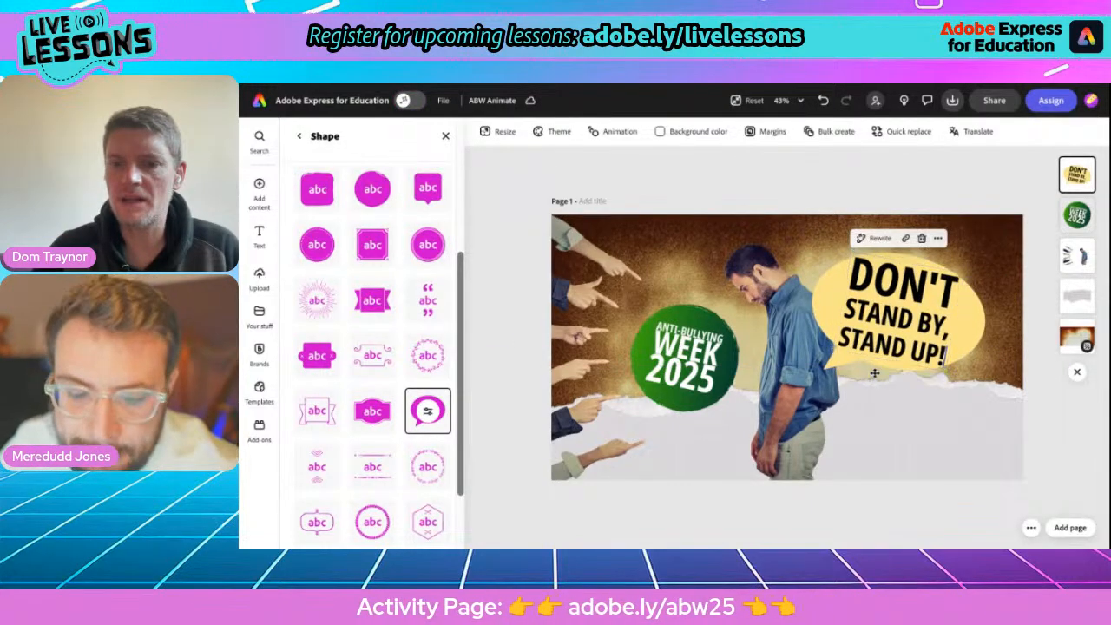
left_click_drag(876, 368, 905, 351)
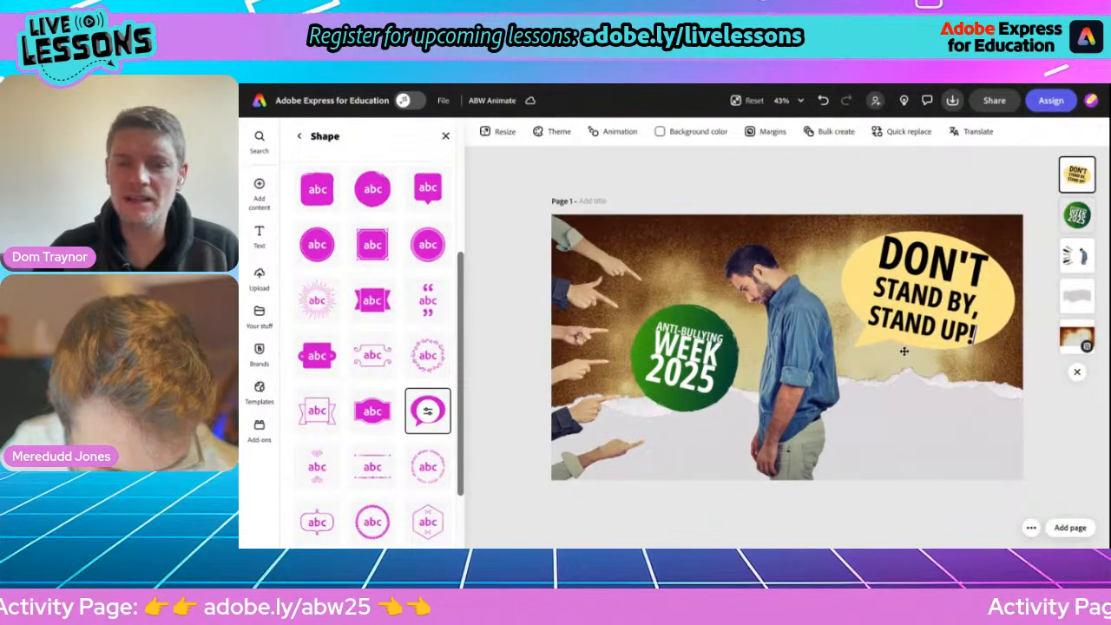
left_click(427, 300)
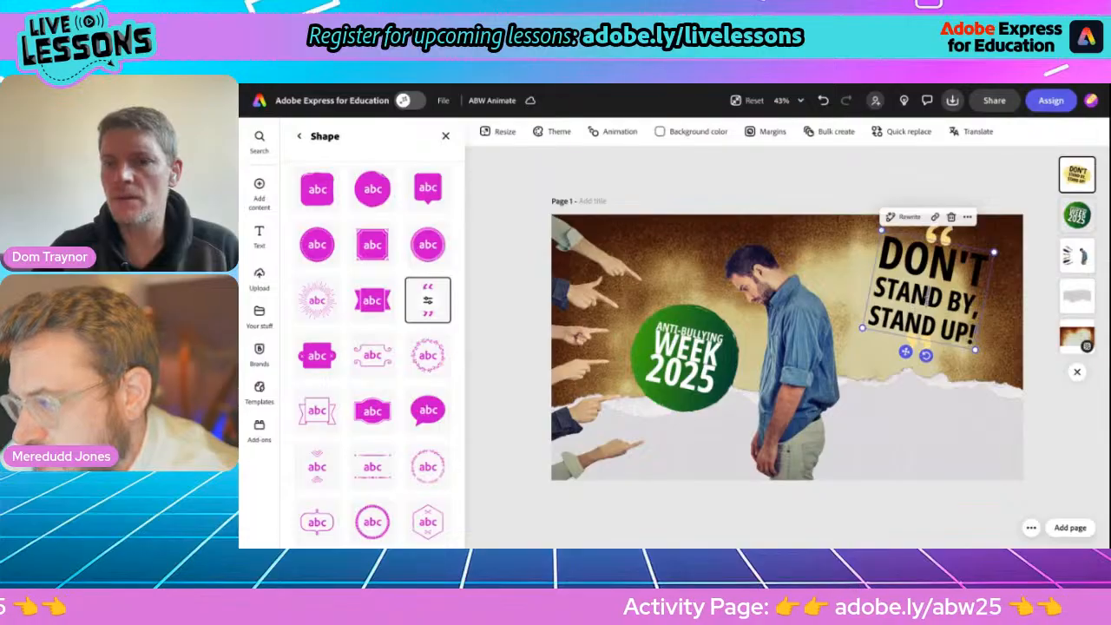
left_click_drag(907, 354, 908, 359)
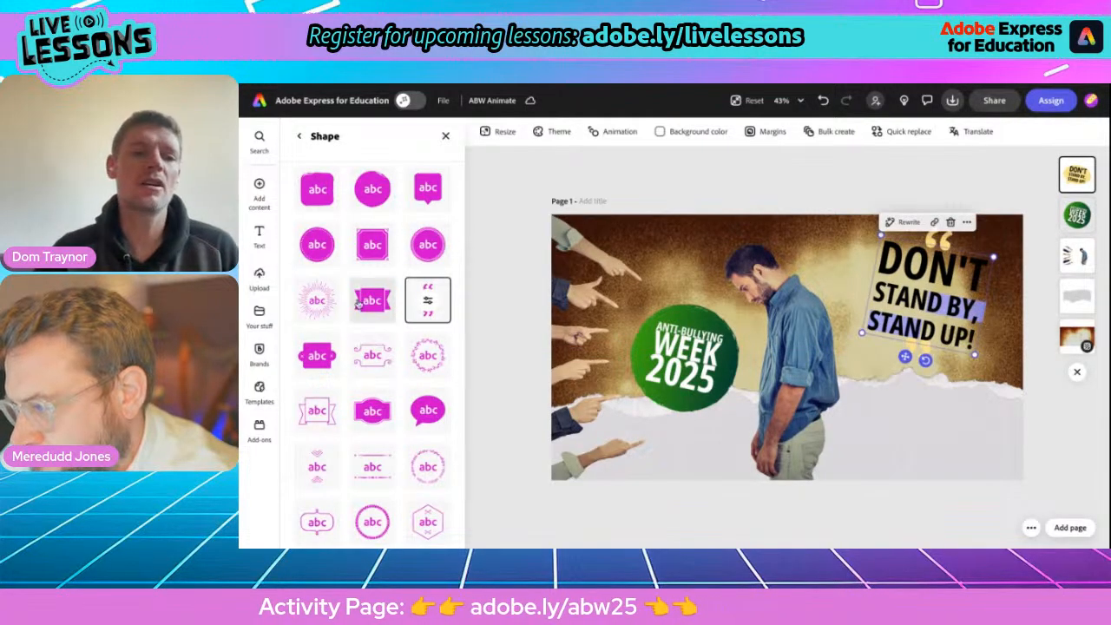
Give the whole slogan white text with a black outline.
left_click(299, 138)
left_click(321, 160)
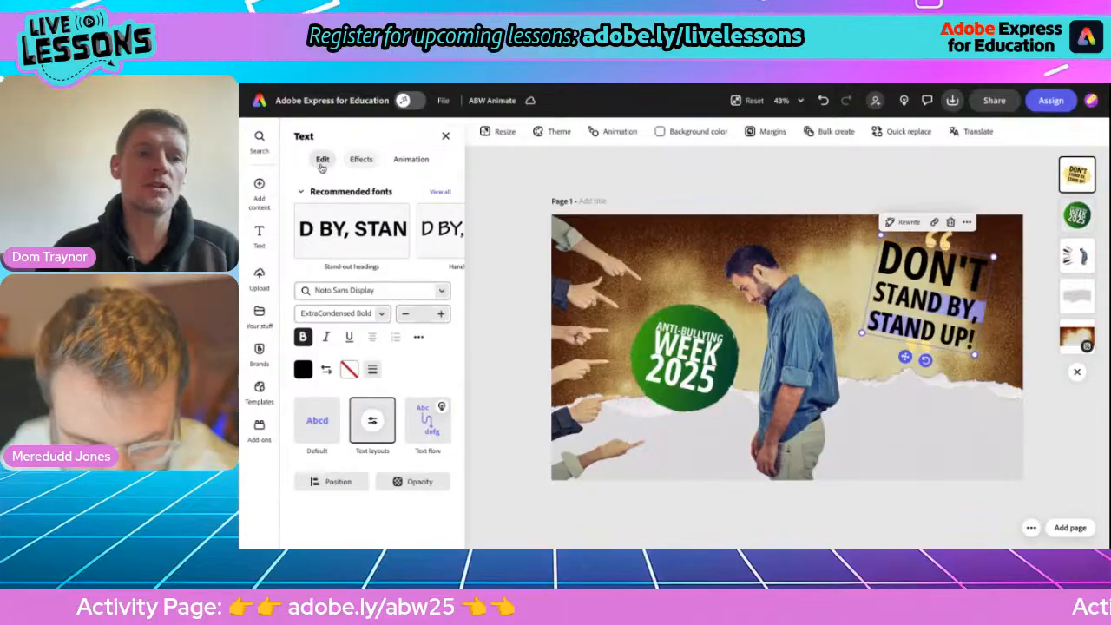
left_click(325, 371)
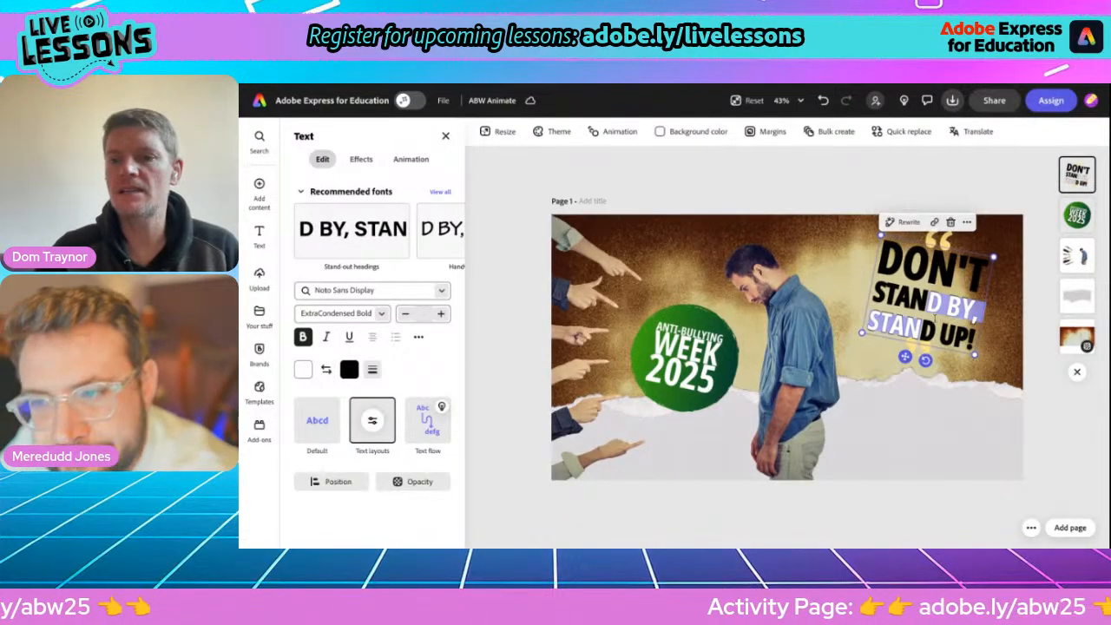
double_click(929, 327)
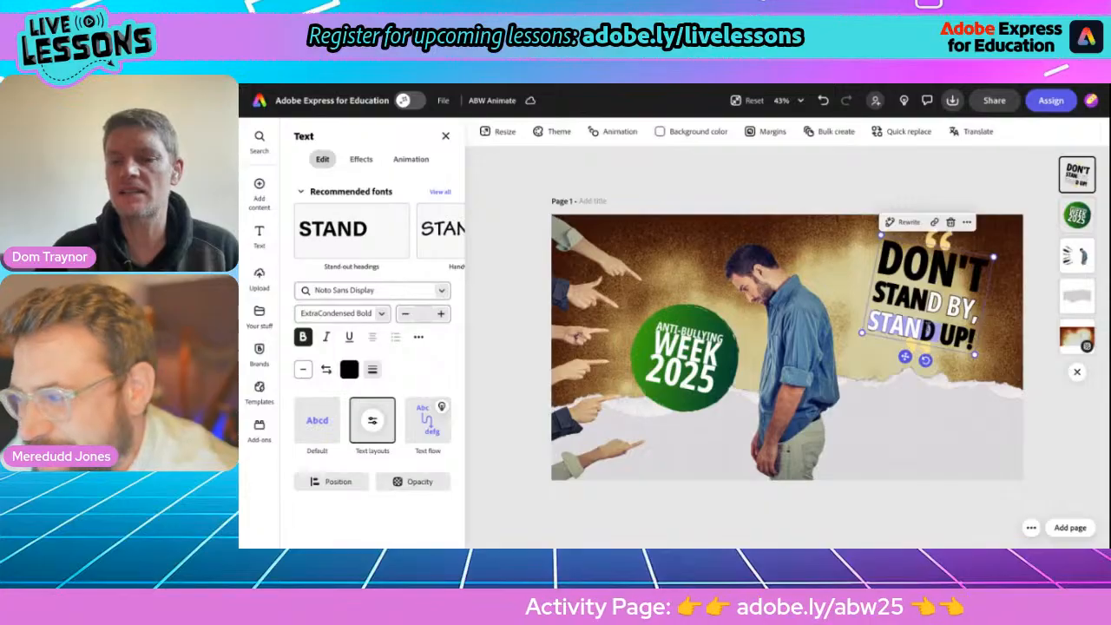
key("ctrl+a")
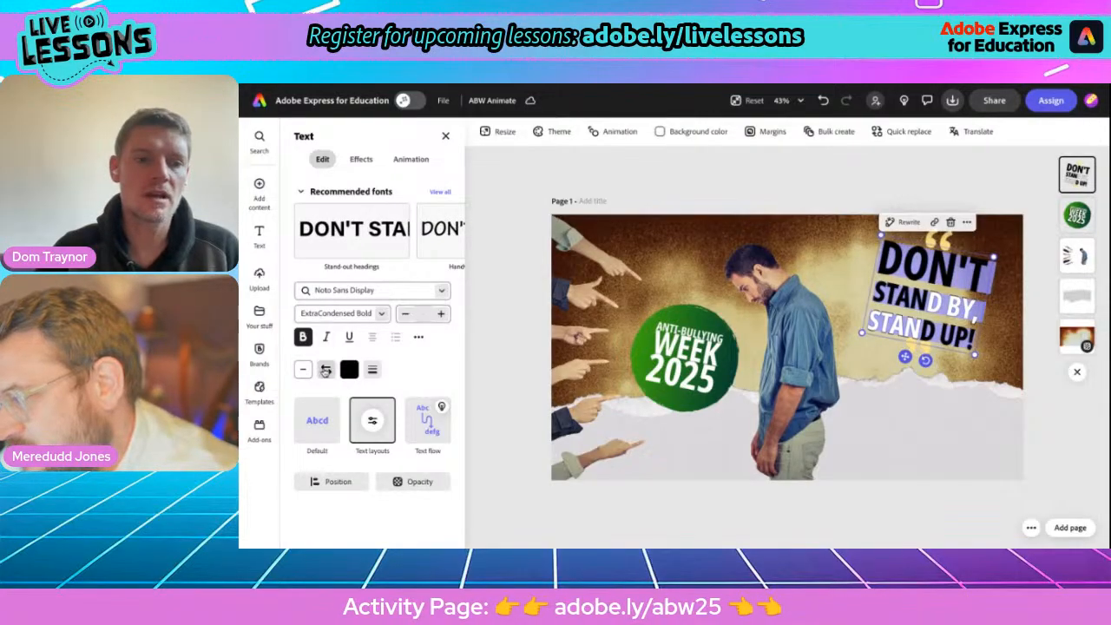
left_click(326, 371)
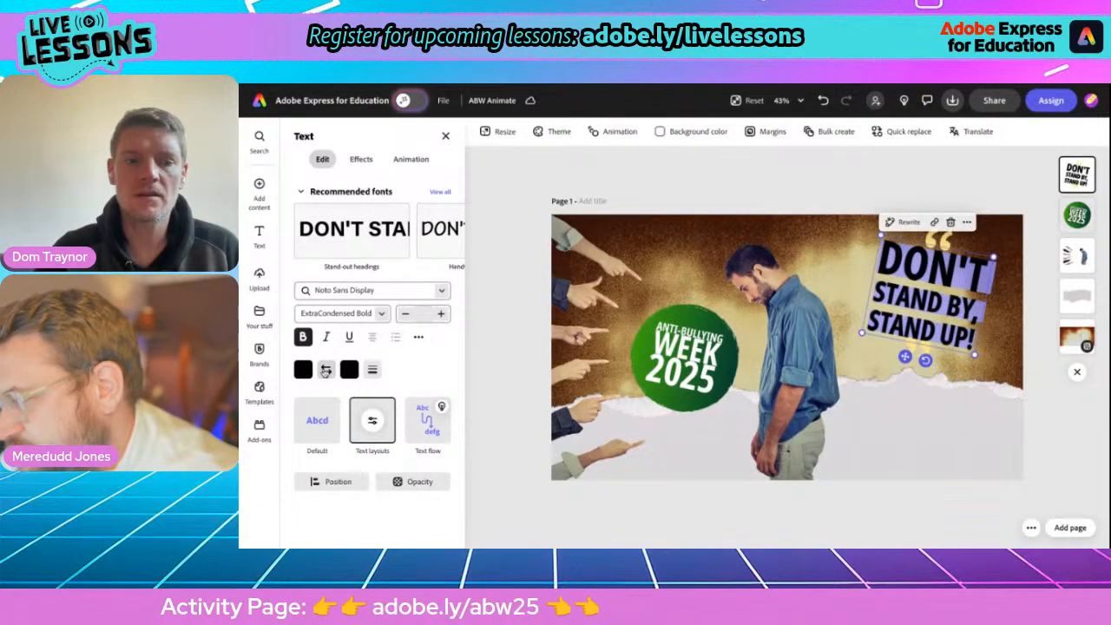
left_click(303, 370)
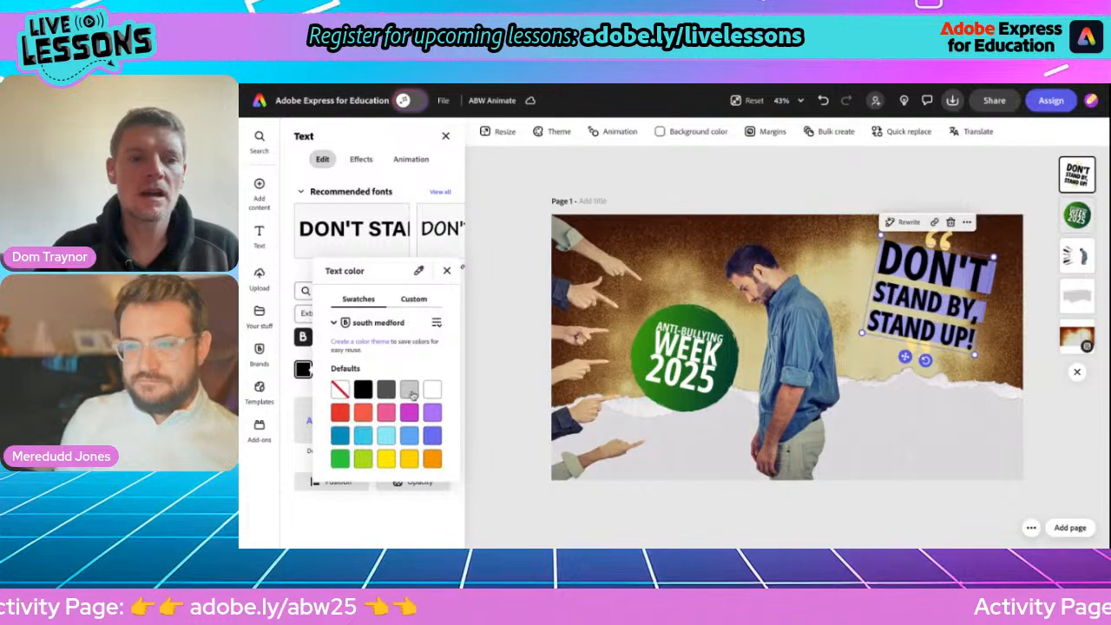
left_click(433, 391)
left_click(524, 191)
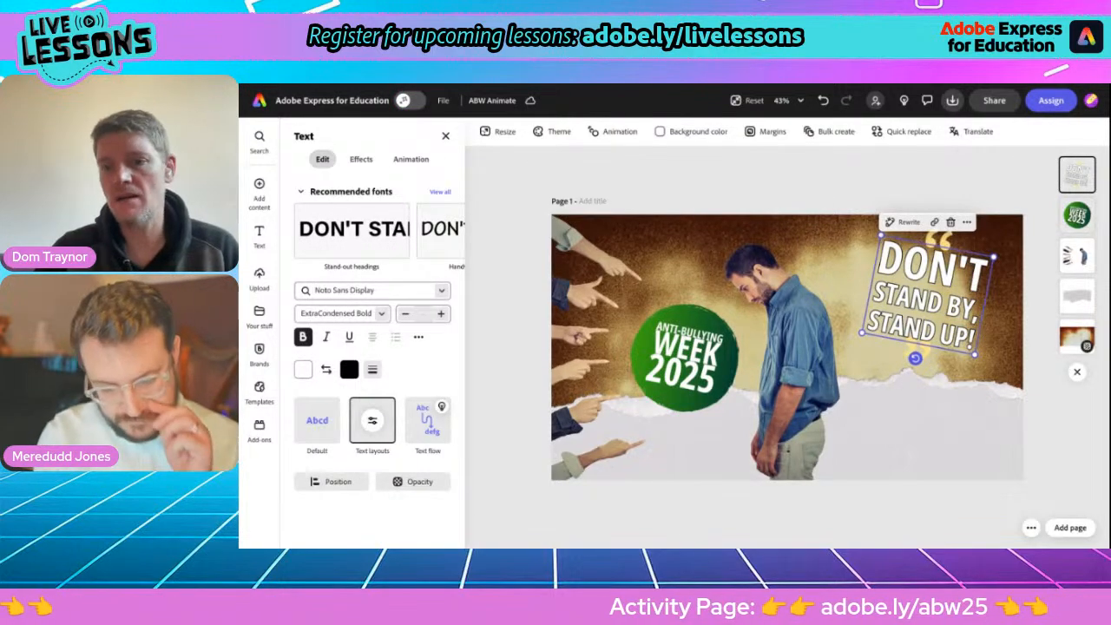
Recolour the slogan's quotation-marks shape by sampling a green and lightening it to #4EA351.
left_click(355, 159)
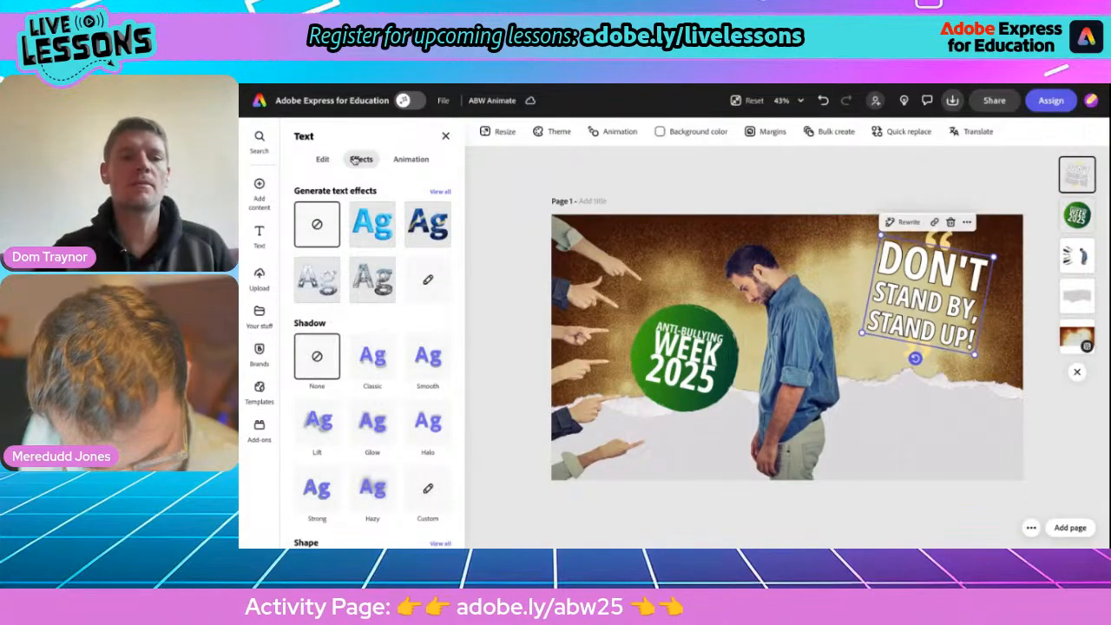
scroll(360, 359, "down", 1)
scroll(364, 361, "down", 1)
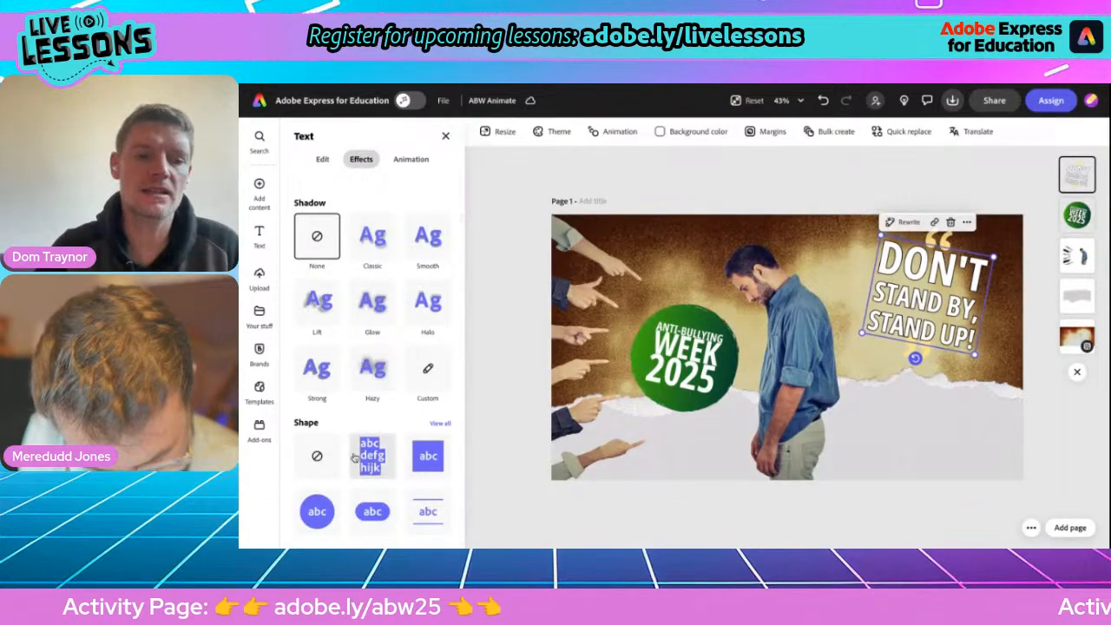
left_click(439, 423)
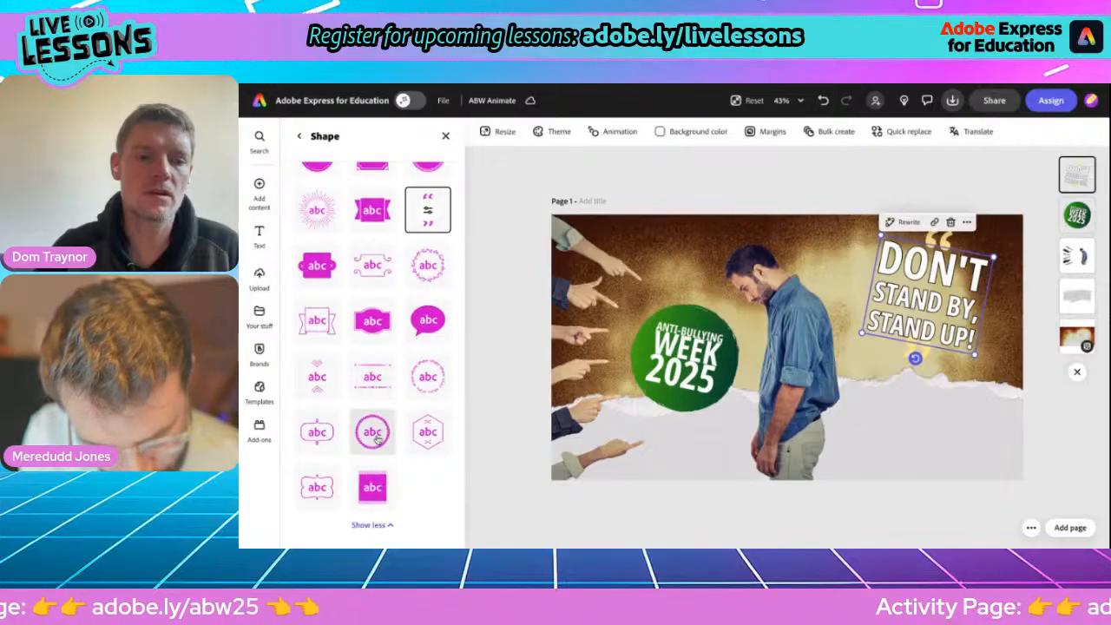
scroll(427, 347, "up", 3)
left_click(427, 340)
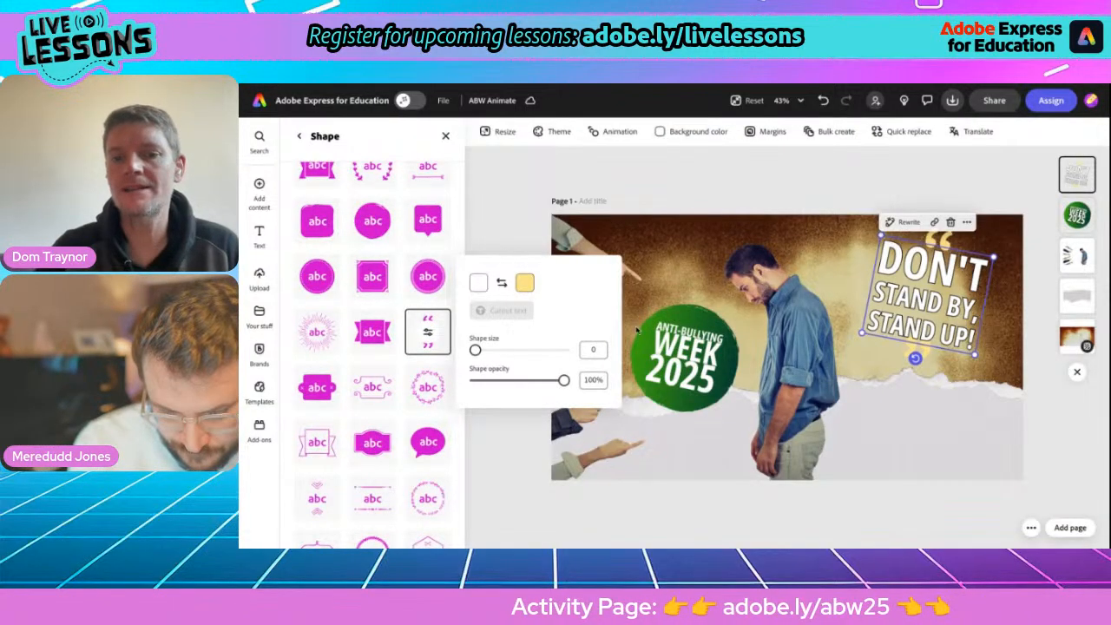
left_click(525, 285)
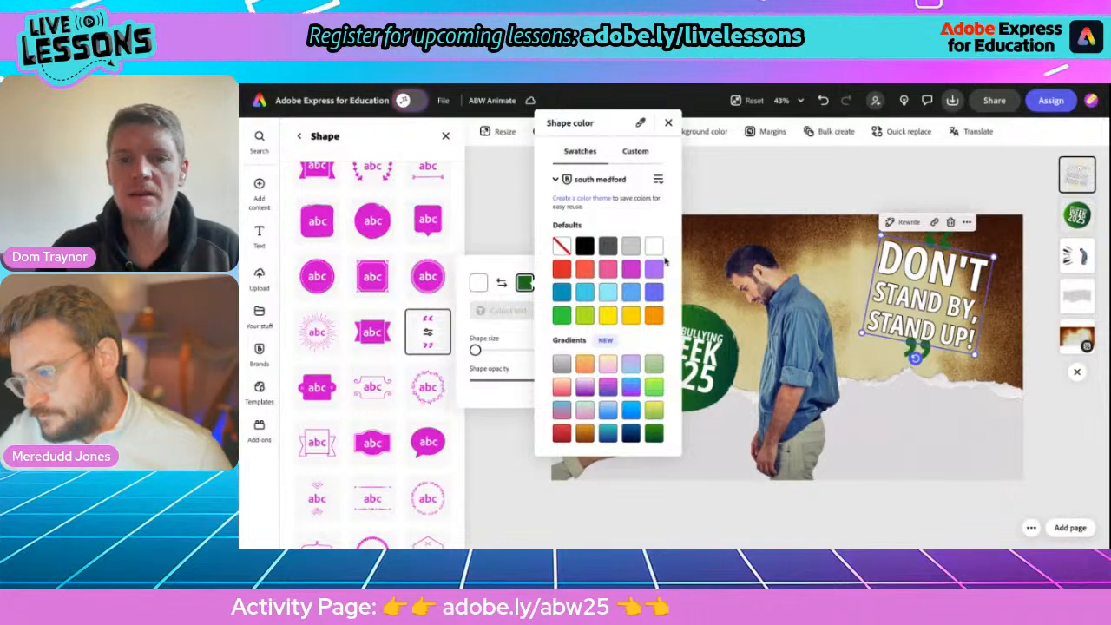
left_click(637, 153)
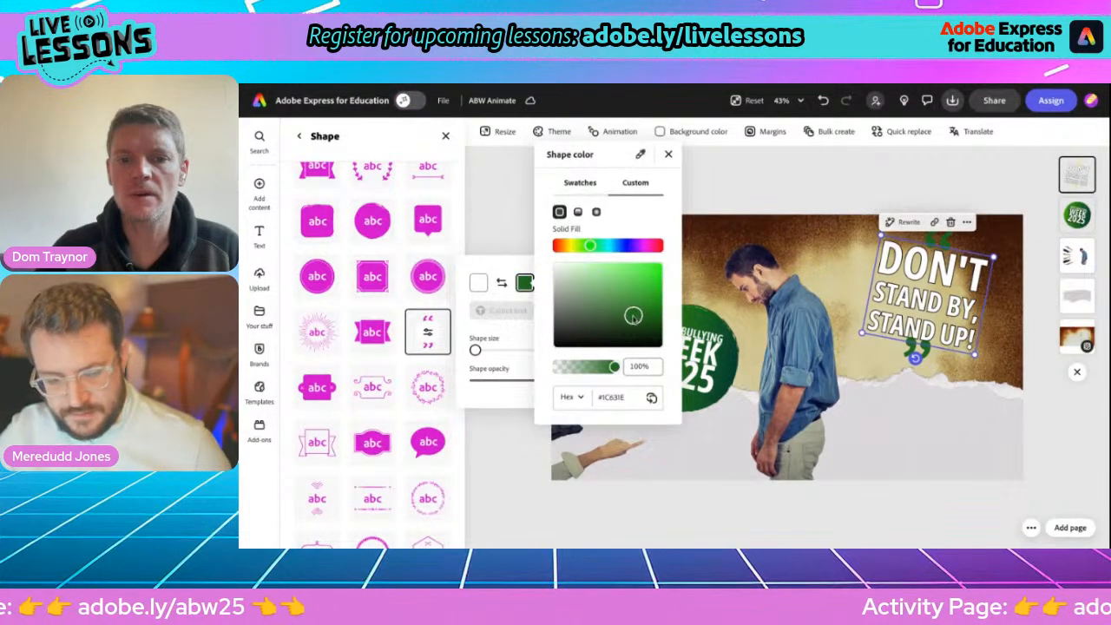
left_click_drag(634, 316, 611, 295)
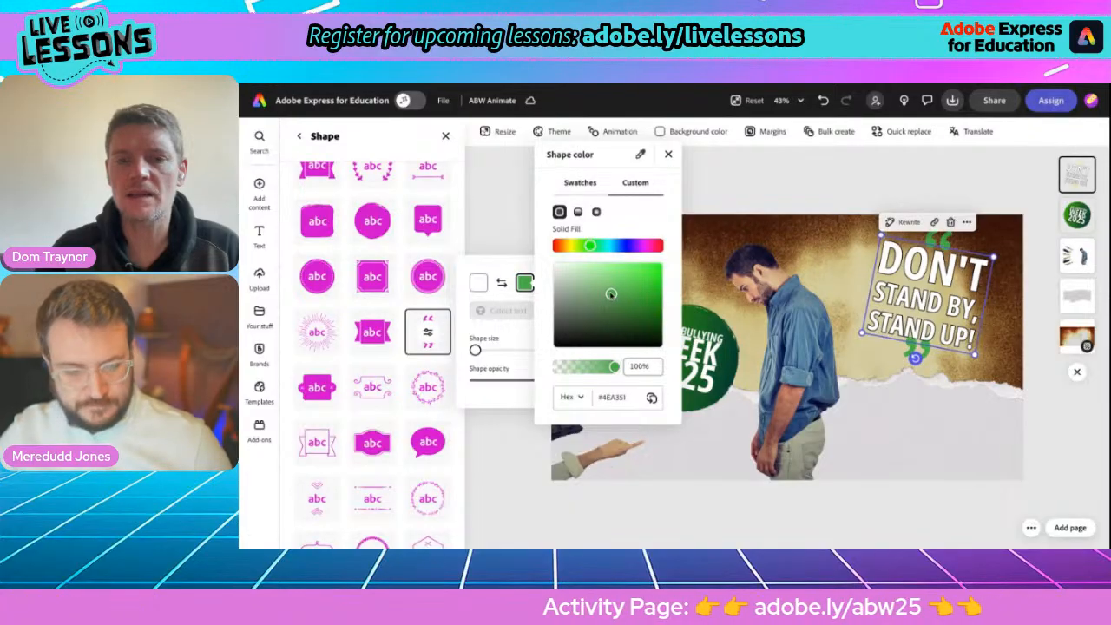
left_click(732, 178)
left_click(732, 178)
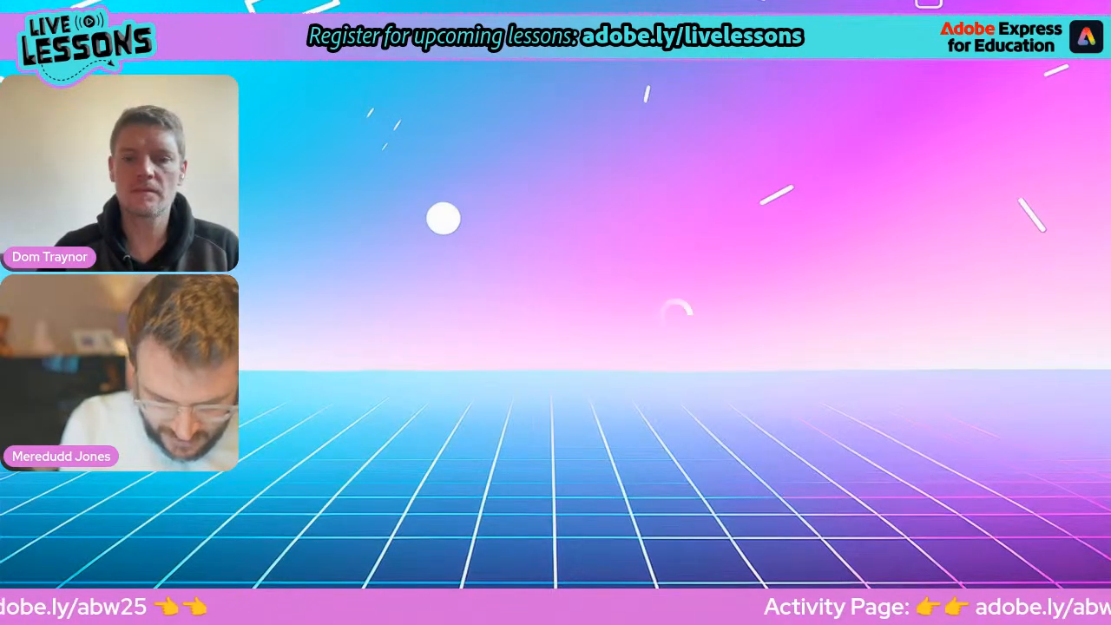
Search the icon library for "Grunge" and examine the results for a textured backing shape.
key("Return")
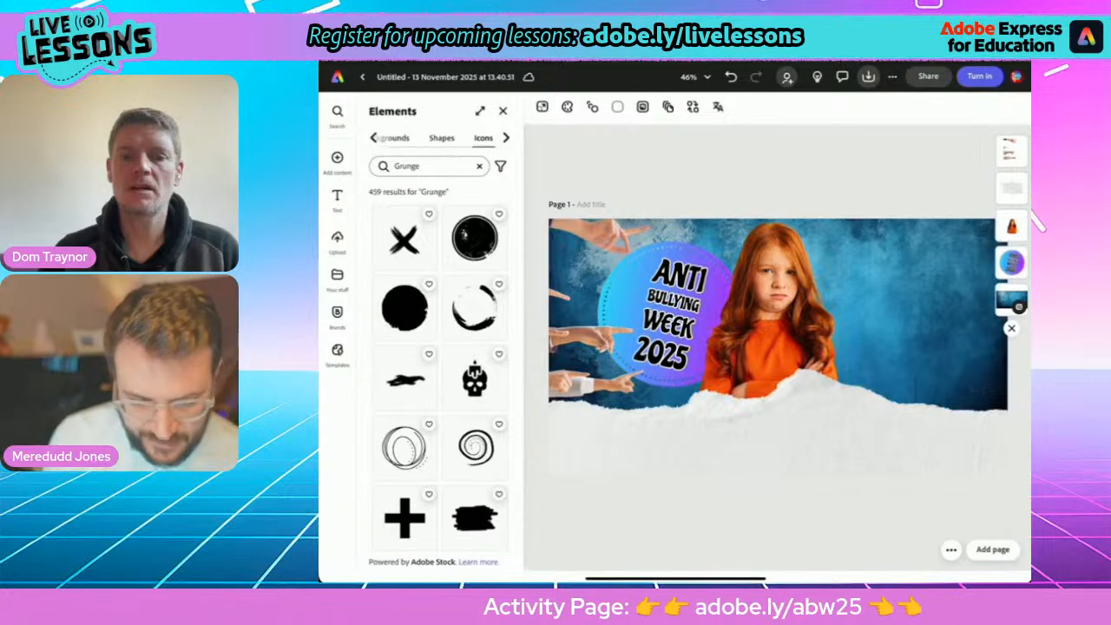
scroll(438, 373, "down", 10)
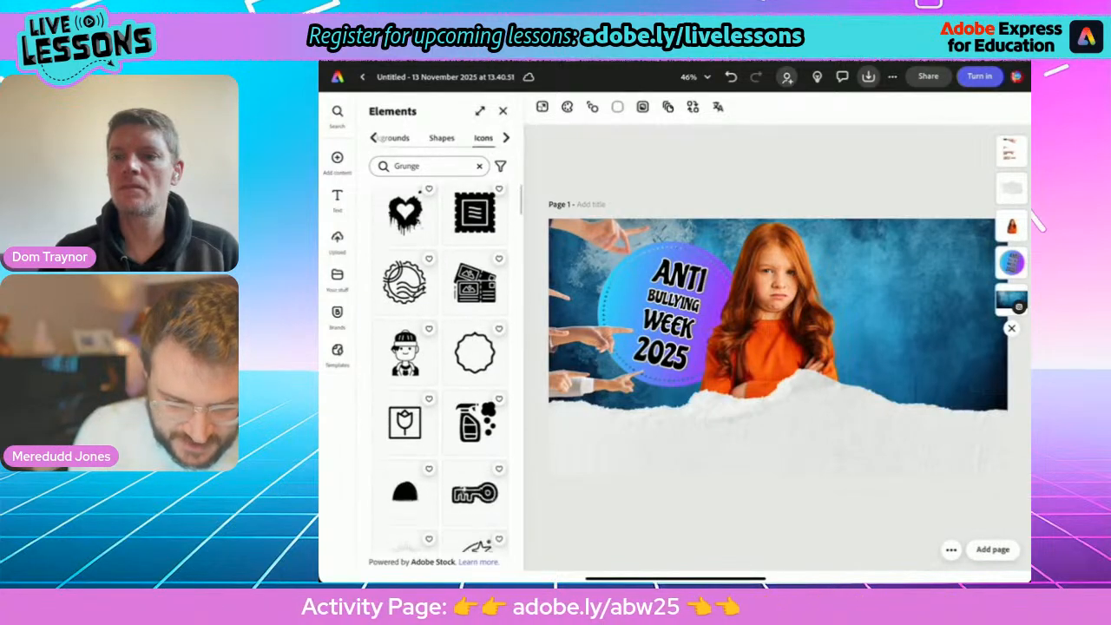
scroll(439, 373, "down", 2)
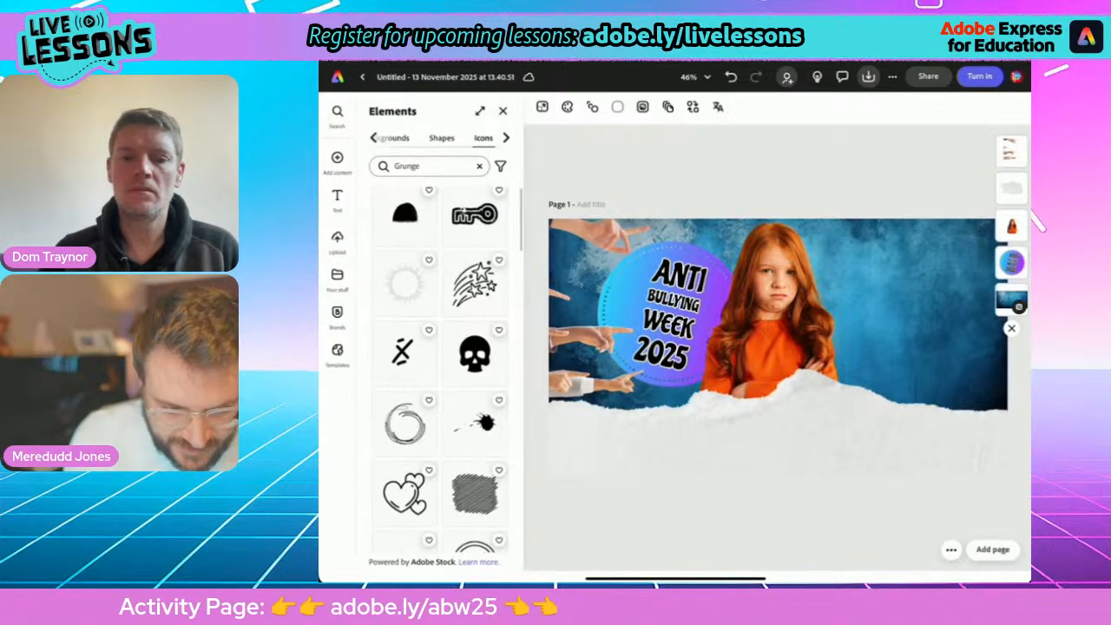
scroll(438, 374, "down", 5)
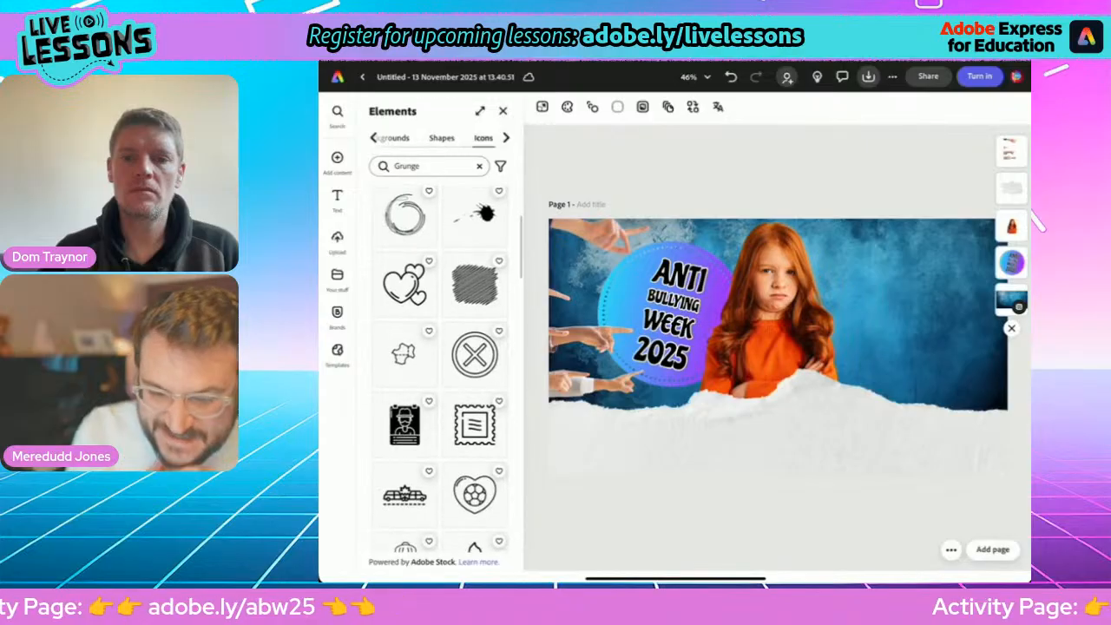
scroll(439, 373, "down", 10)
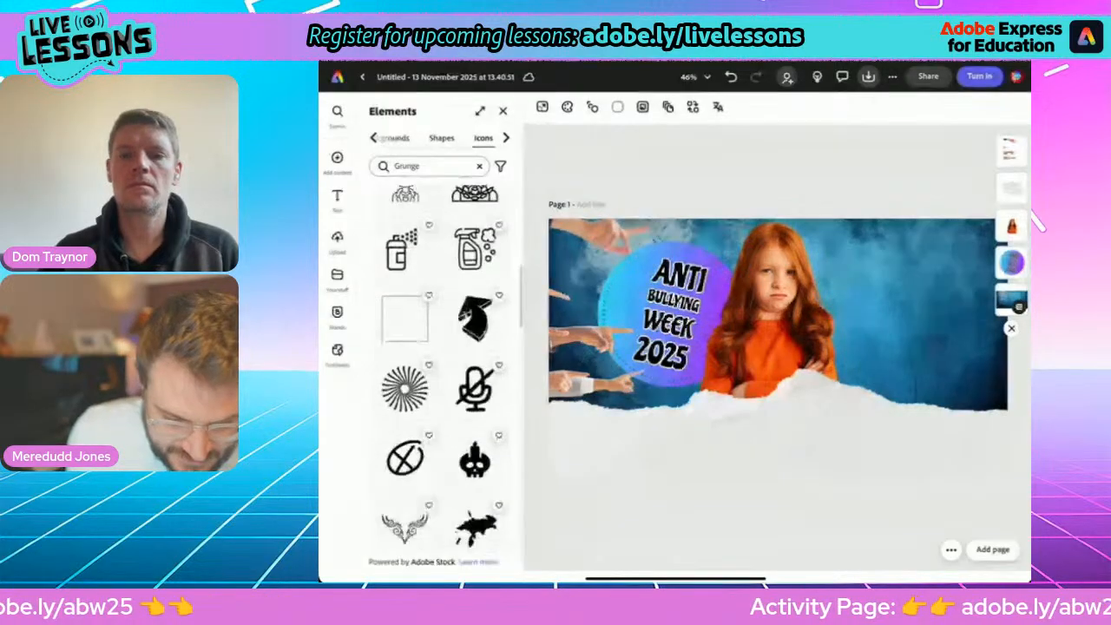
scroll(438, 373, "down", 3)
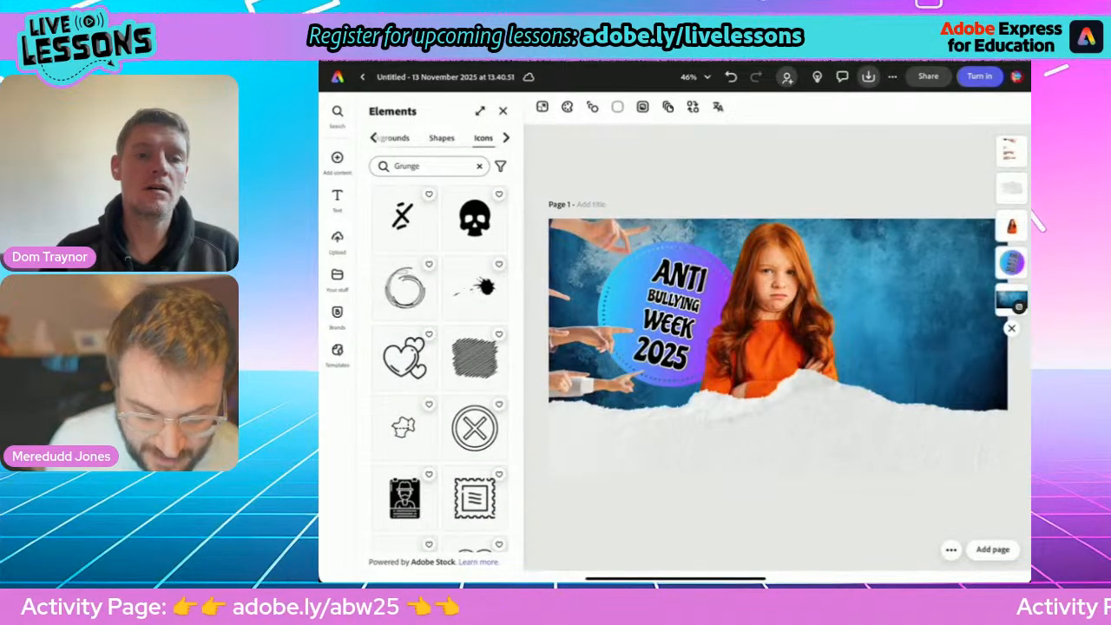
scroll(405, 398, "up", 2)
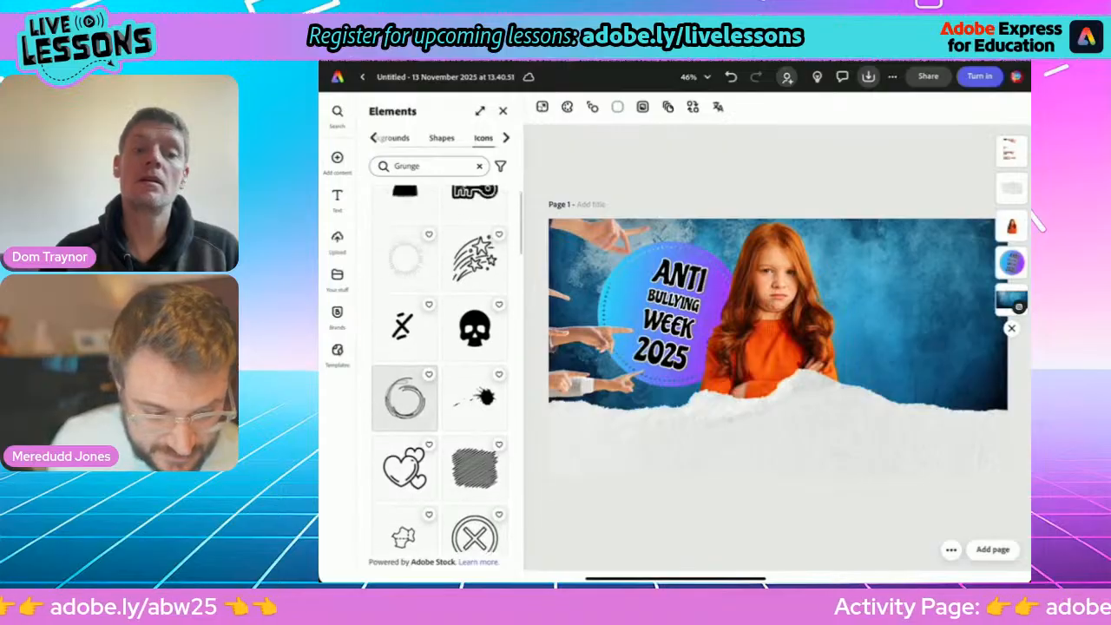
scroll(405, 398, "up", 3)
scroll(404, 397, "down", 1)
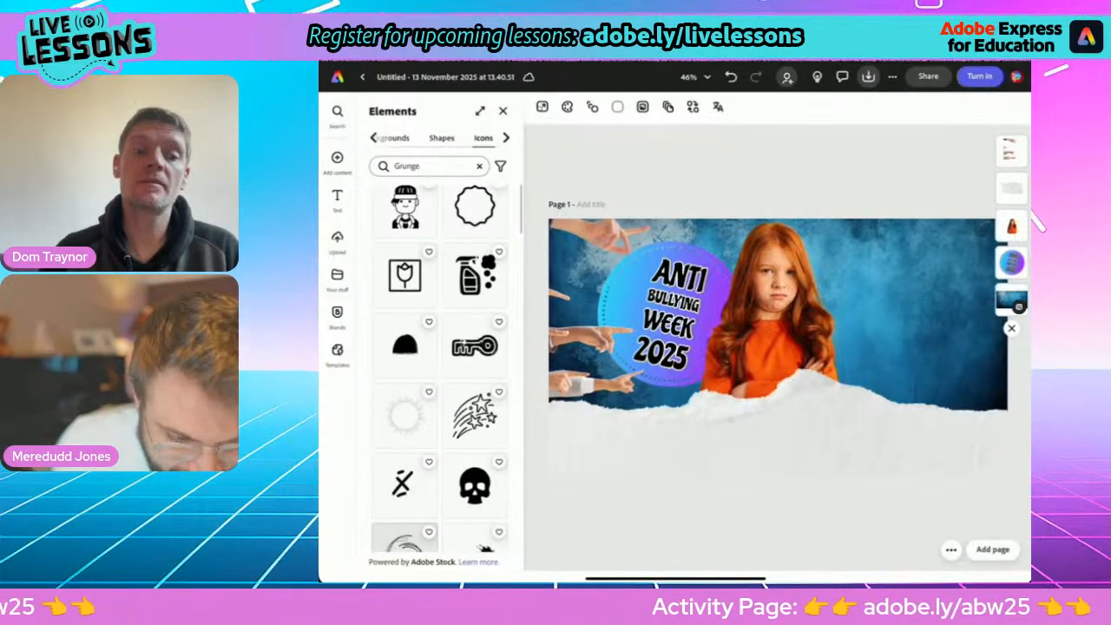
scroll(404, 397, "up", 3)
scroll(405, 398, "down", 8)
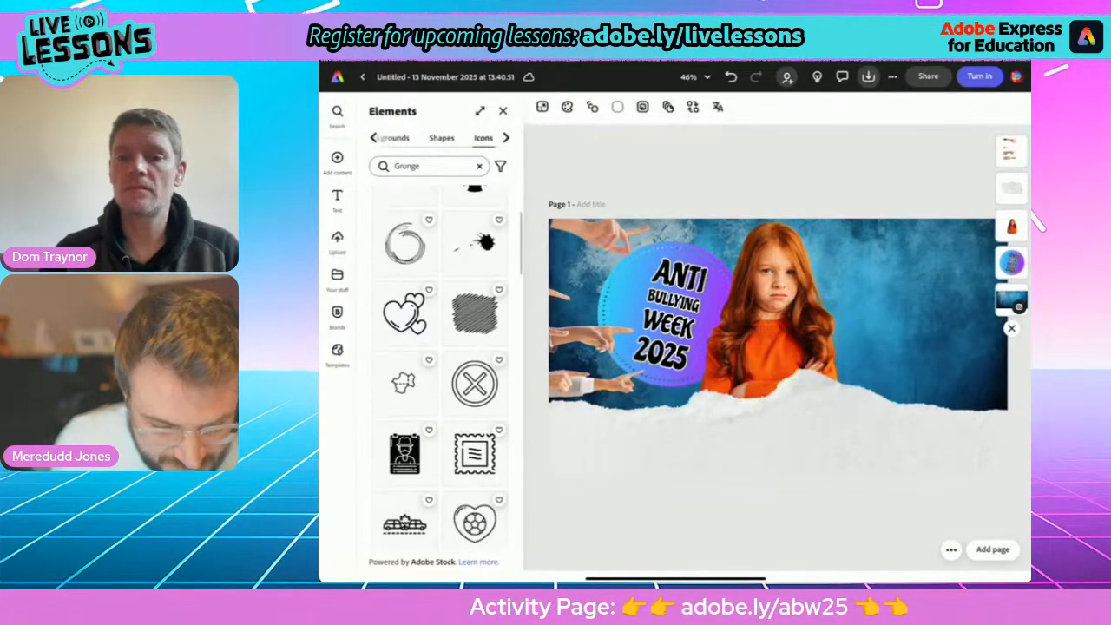
scroll(439, 373, "down", 10)
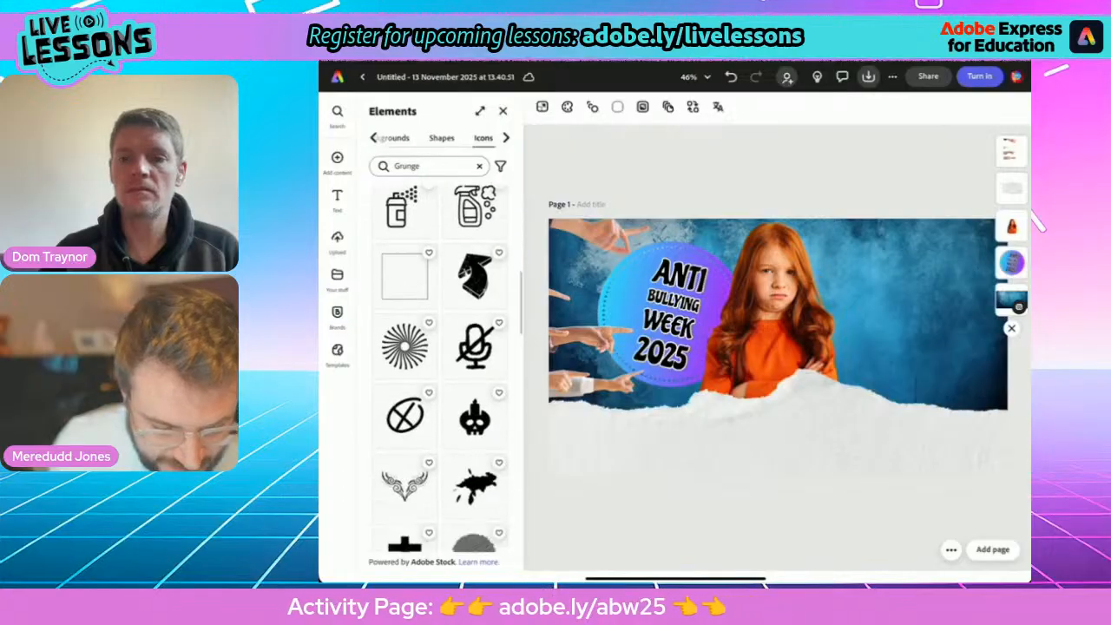
scroll(439, 373, "down", 1)
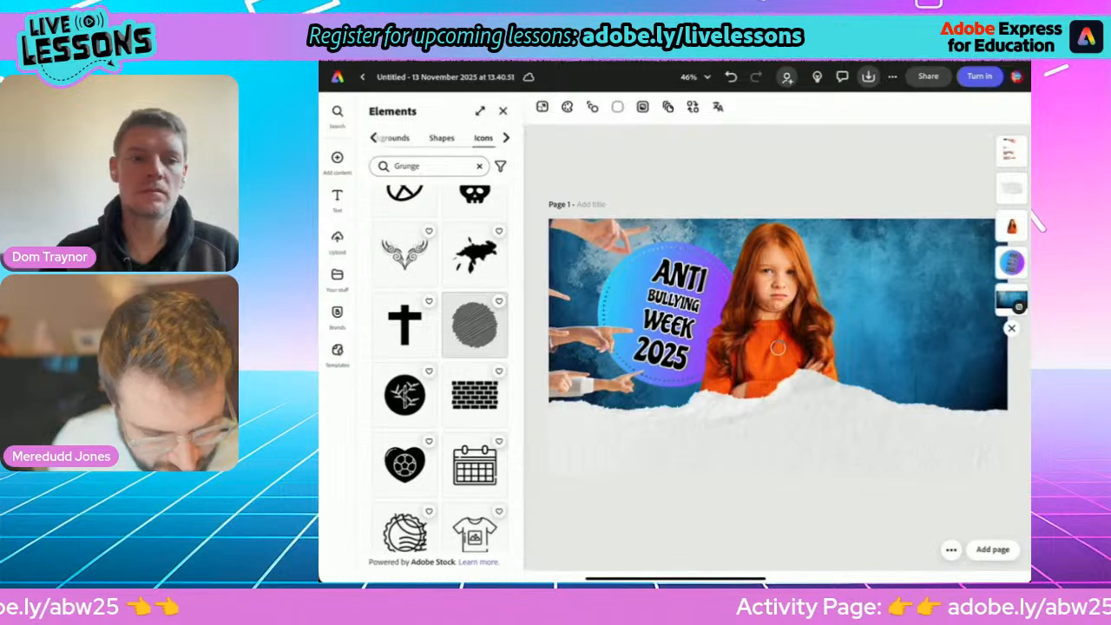
Try the scribbled circle icon in the page's upper-right area, check its fill colour options, and delete it.
left_click(475, 325)
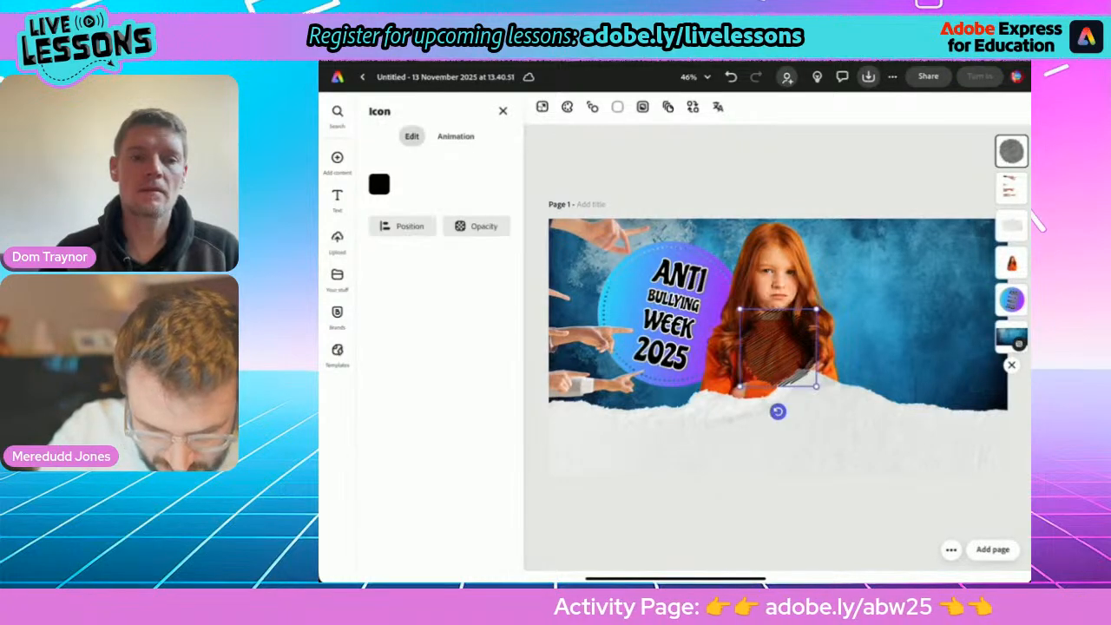
left_click_drag(778, 347, 929, 249)
left_click(378, 184)
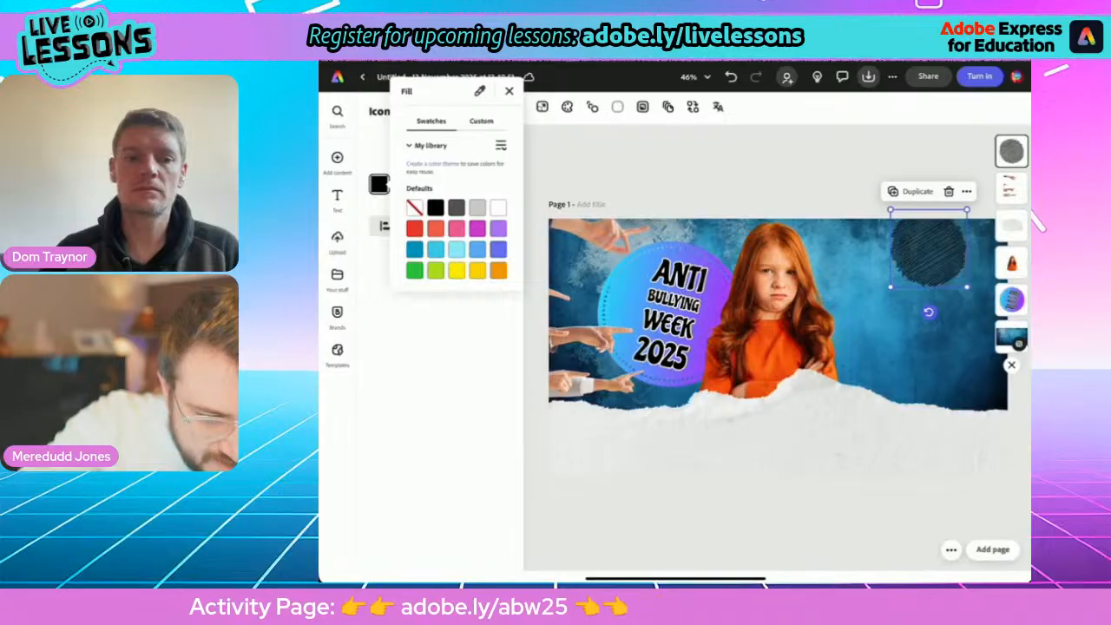
left_click(481, 122)
left_click(431, 122)
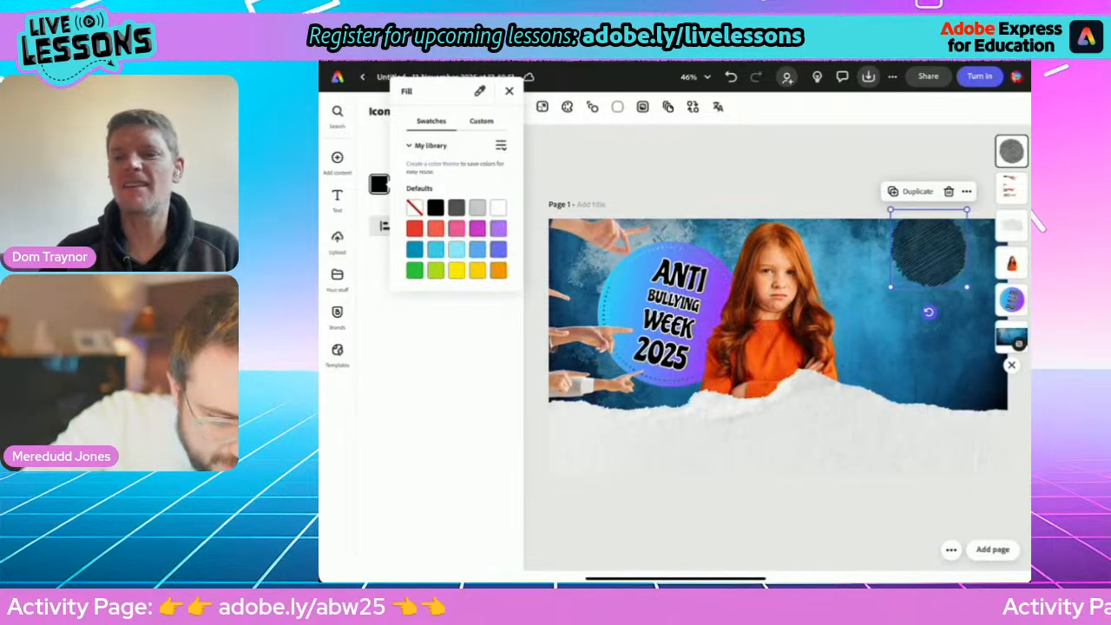
left_click(510, 91)
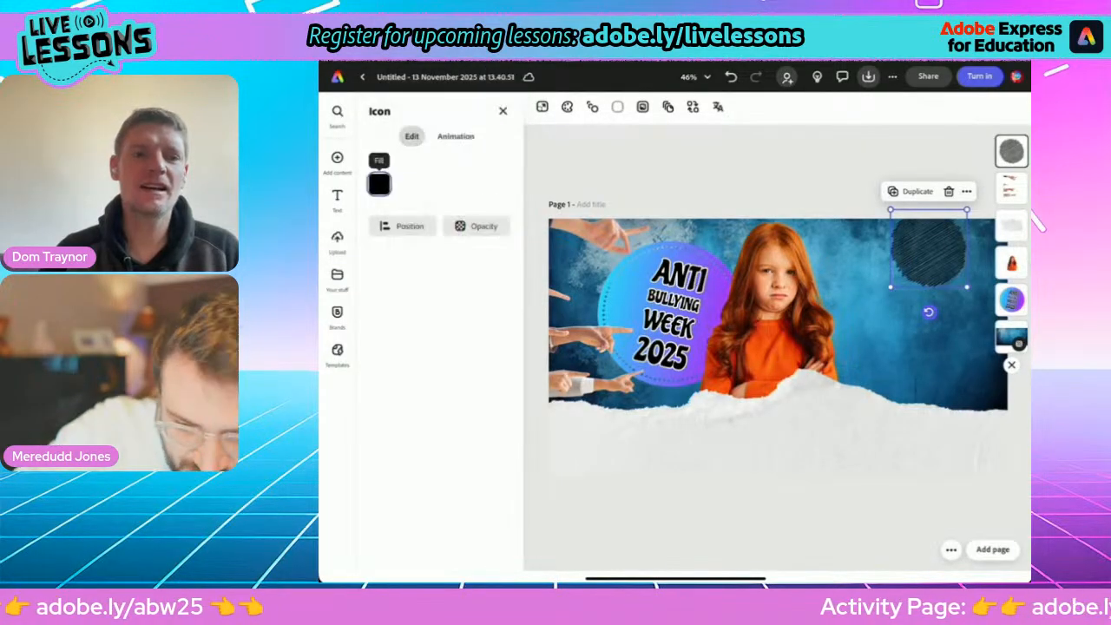
left_click(949, 191)
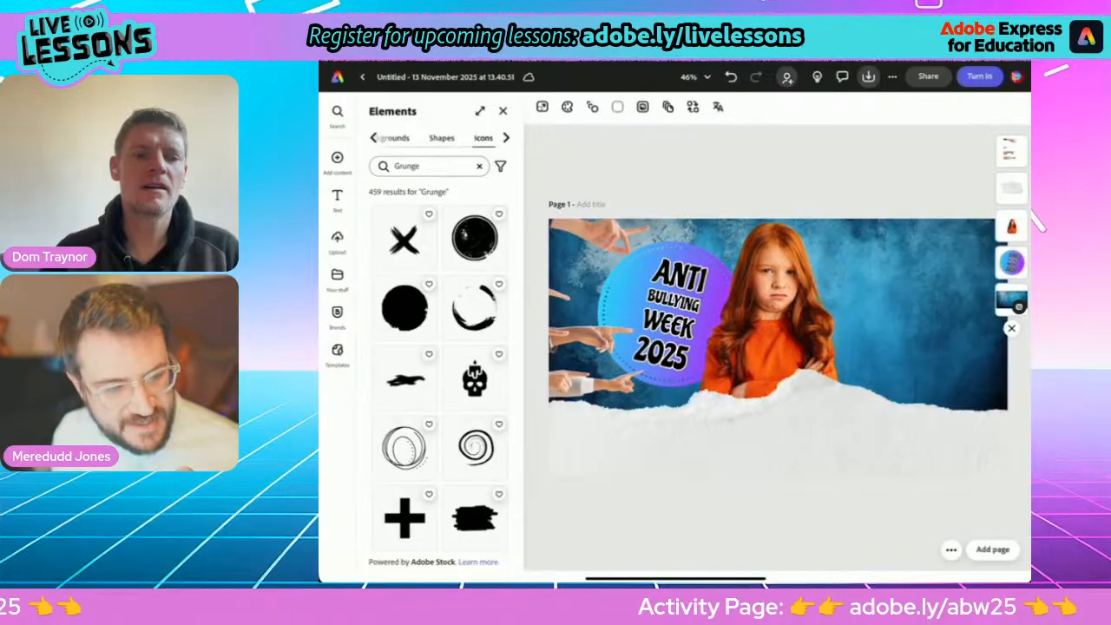
Show the shapes library without the Grunge search filter and select the "ANTI BULLYING WEEK 2025" heading text.
left_click(442, 138)
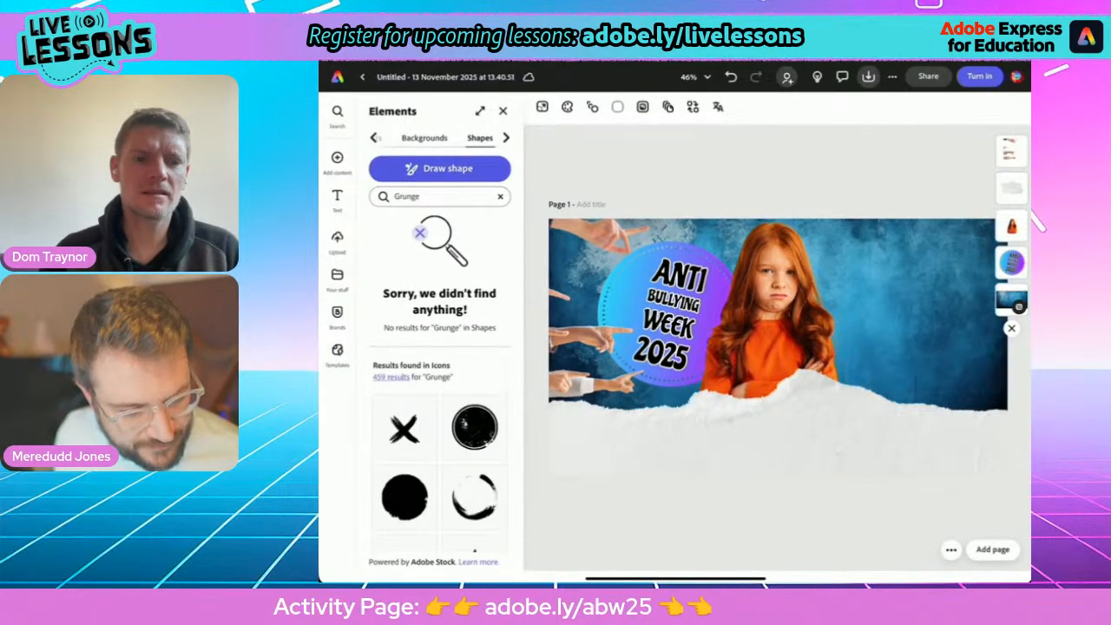
left_click(500, 197)
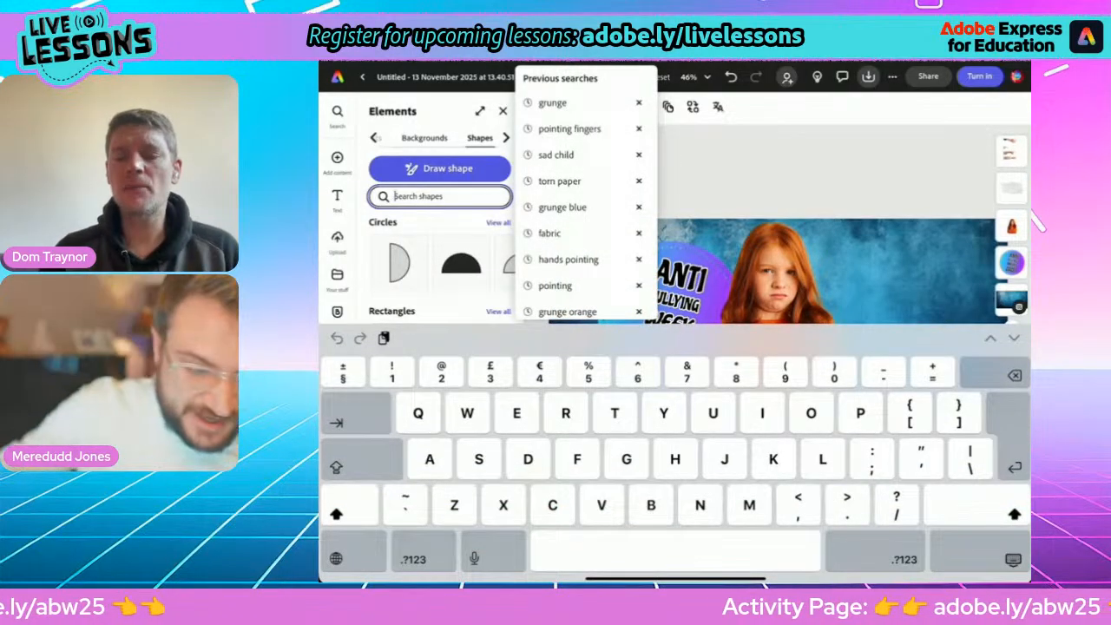
left_click(1014, 560)
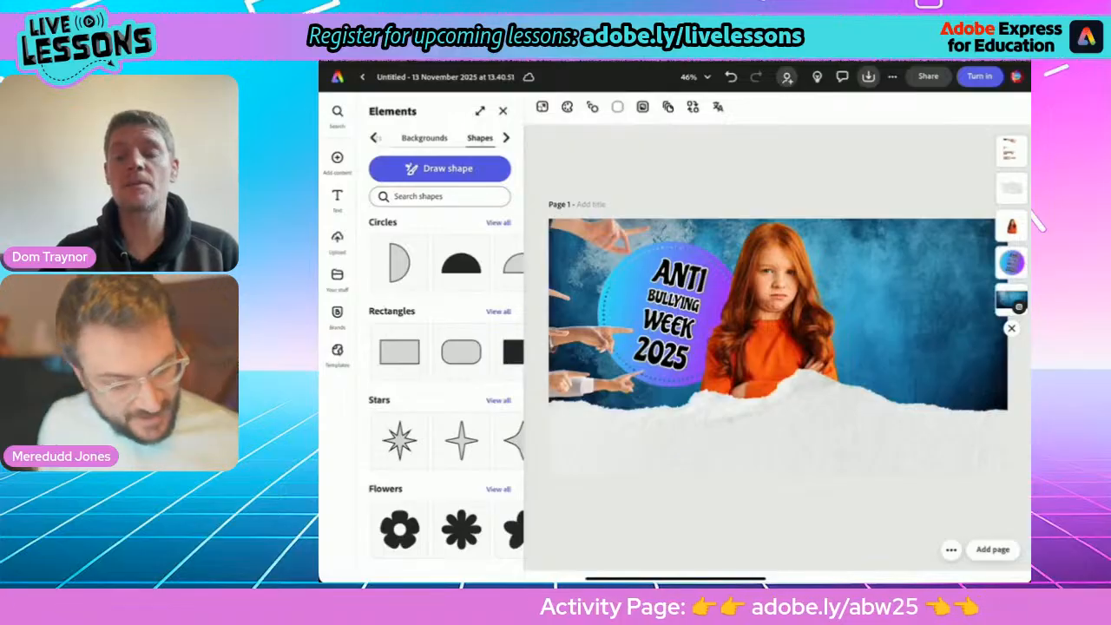
left_click(671, 315)
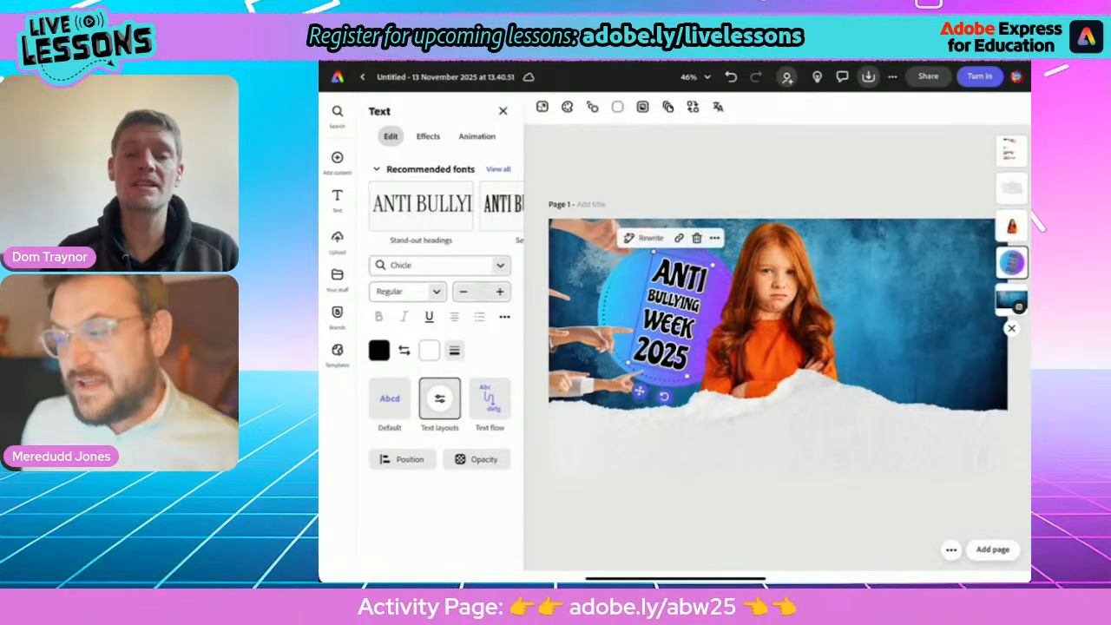
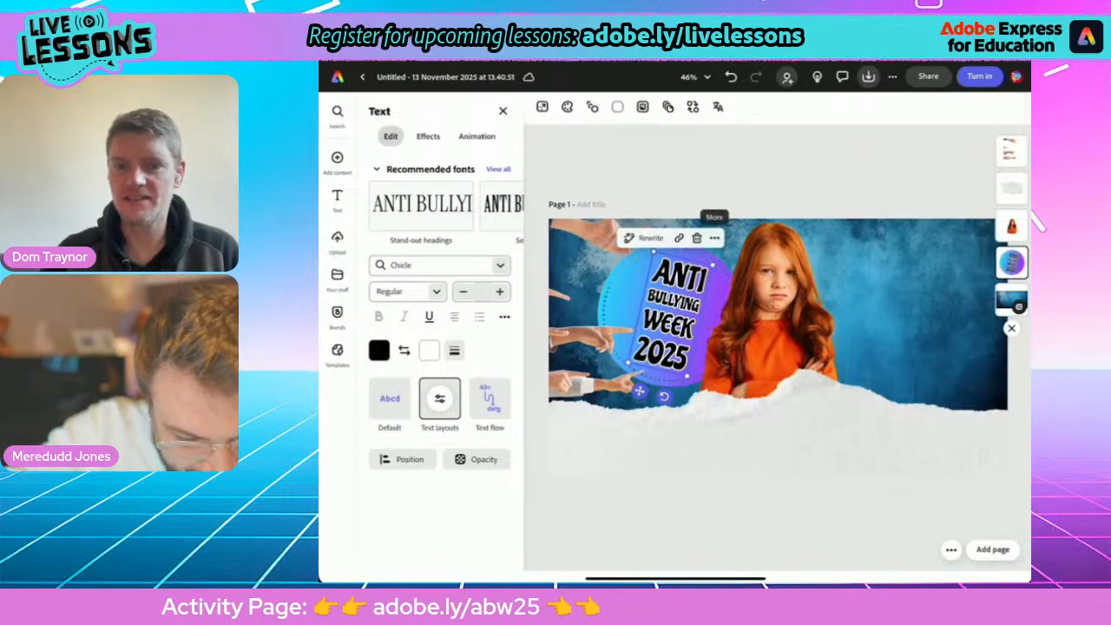
Duplicate the "ANTI BULLYING WEEK 2025" heading badge and place the copy on the other side of the girl.
left_click(714, 238)
left_click(745, 326)
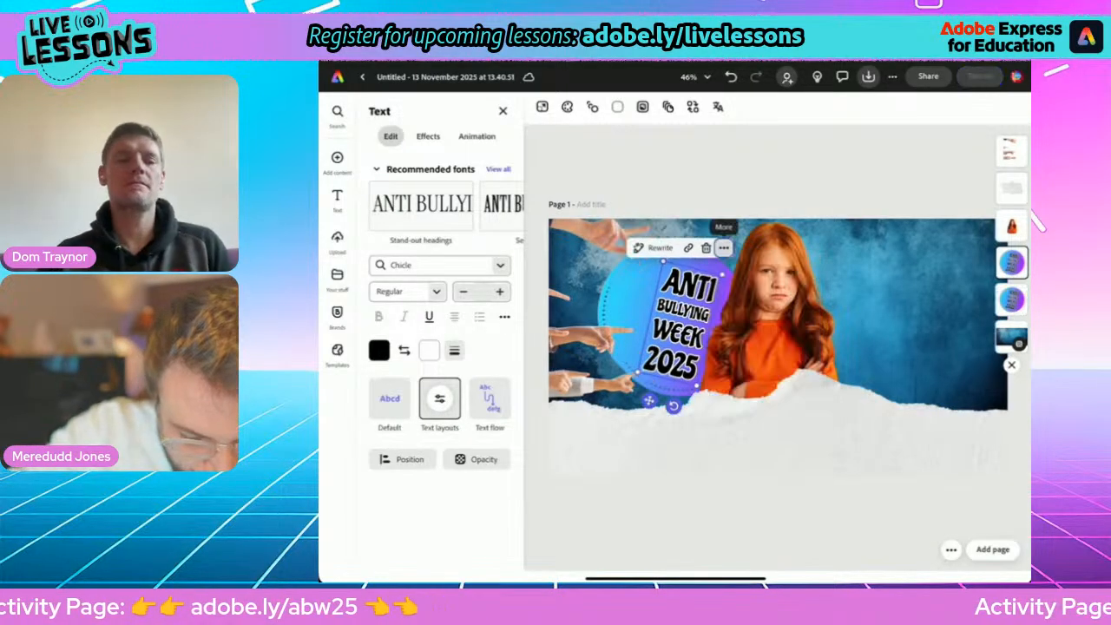
left_click_drag(682, 326, 913, 298)
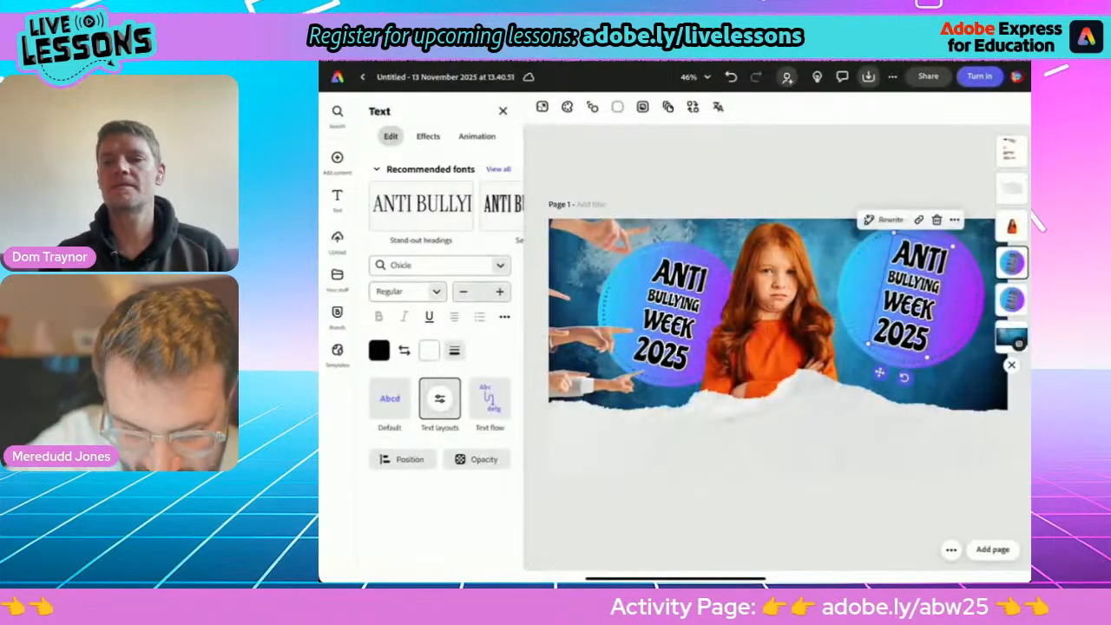
Replace the copied badge's text with the slogan "BE THE POWER FOR GOOD".
double_click(910, 297)
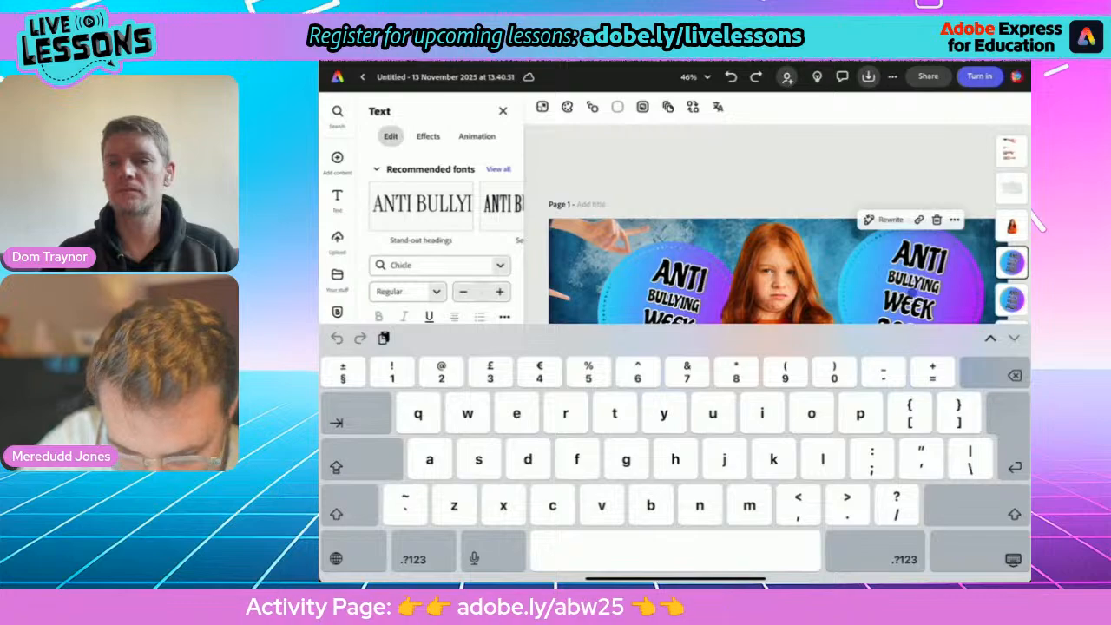
triple_click(912, 292)
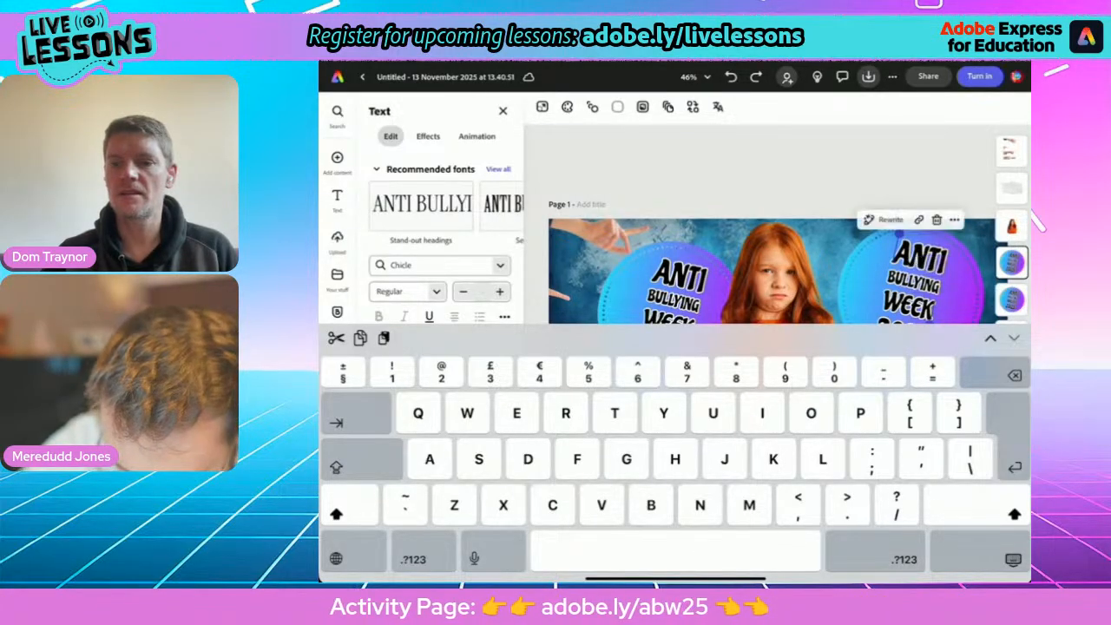
key("BackSpace")
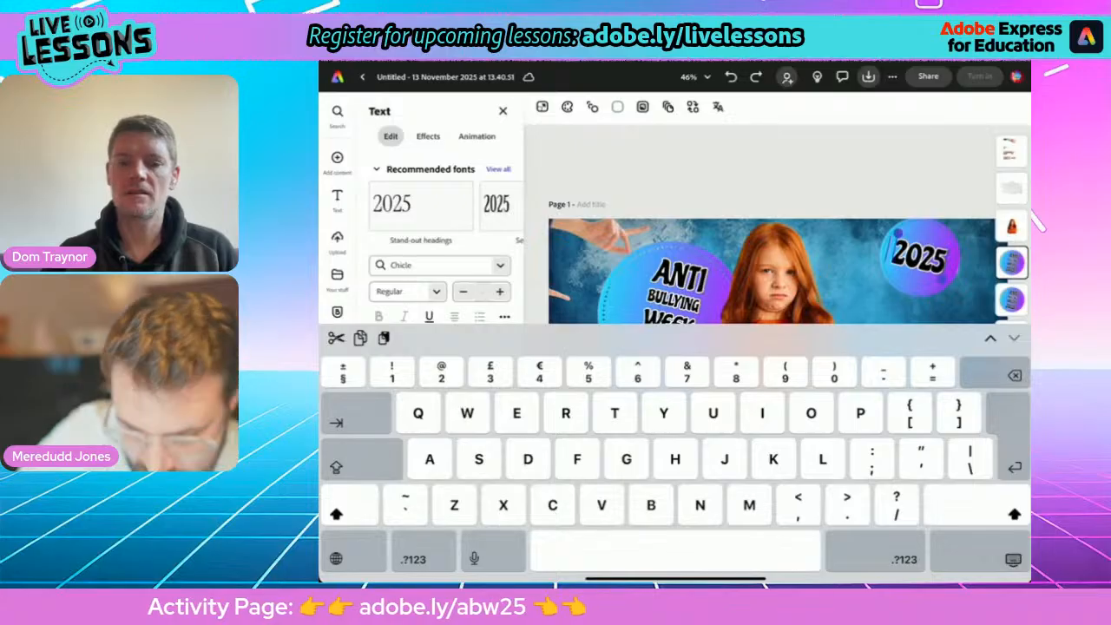
type("B")
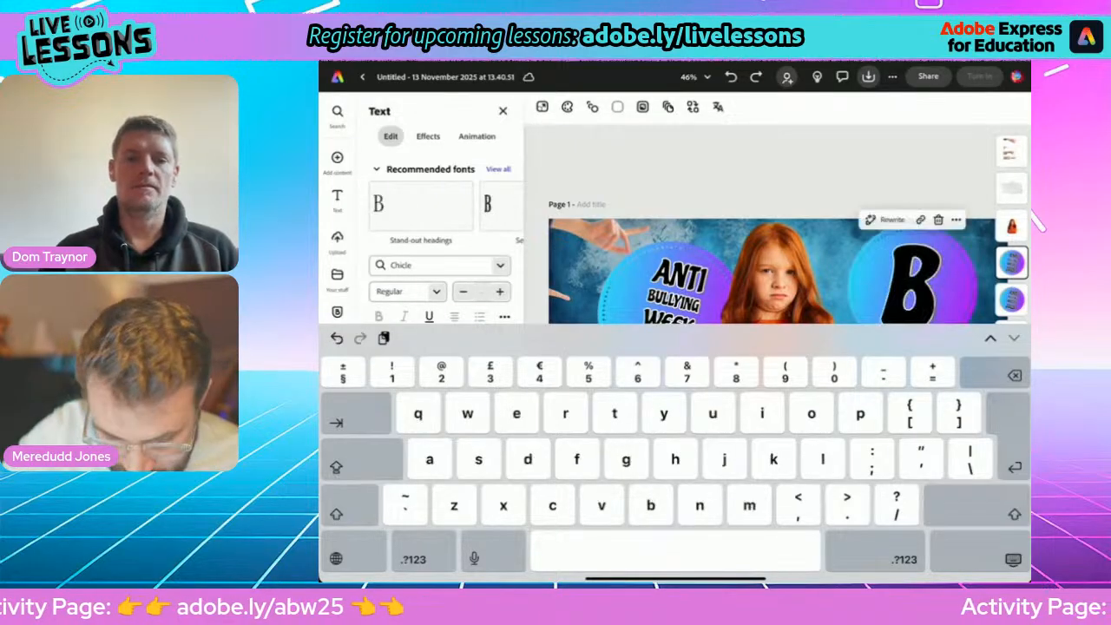
type("R THe")
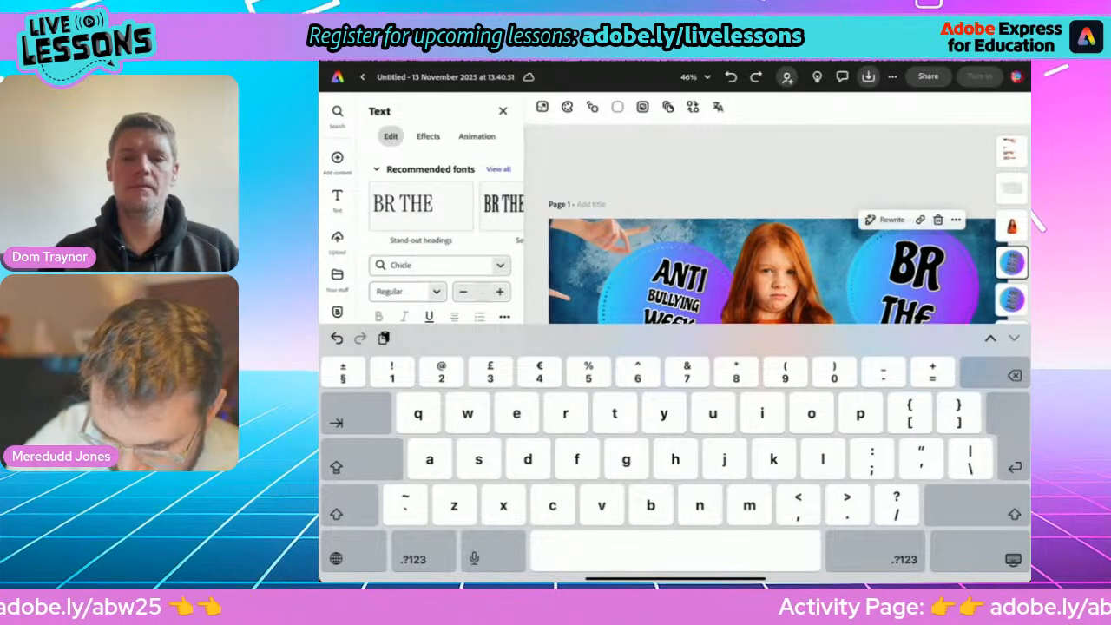
key("BackSpace")
key("BackSpace")
key("BackSpace")
key("BackSpace")
key("BackSpace")
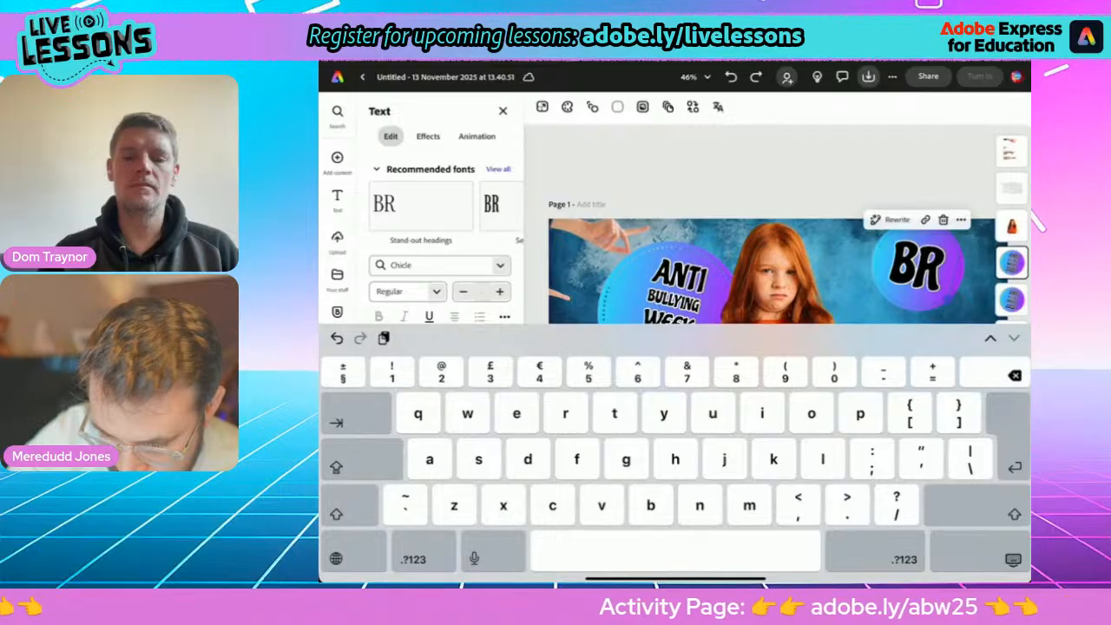
type("E")
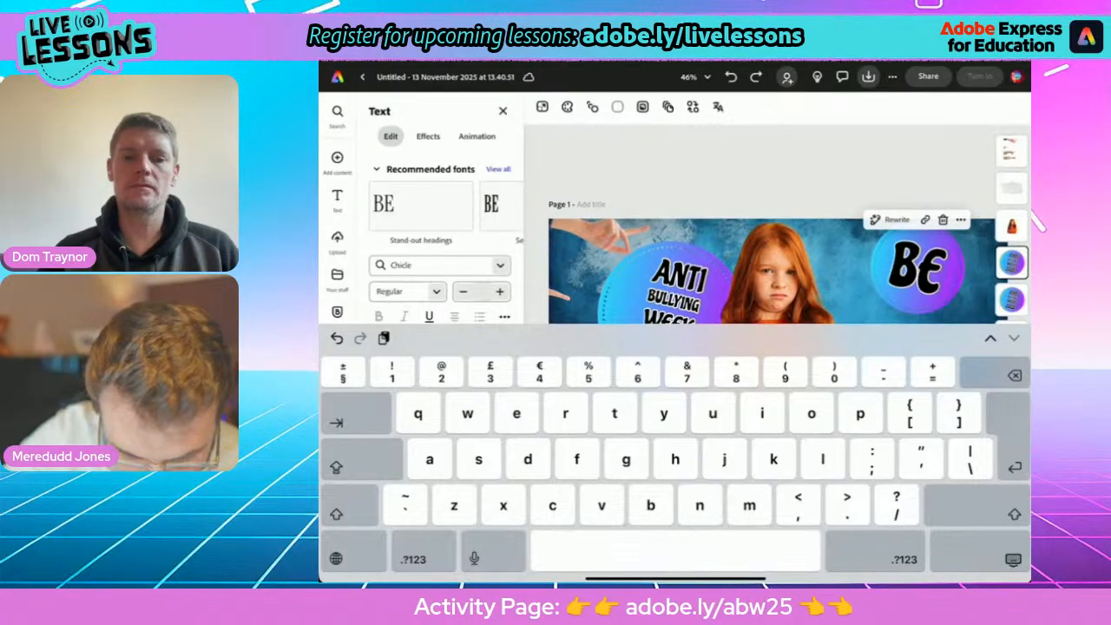
type(" THEPO")
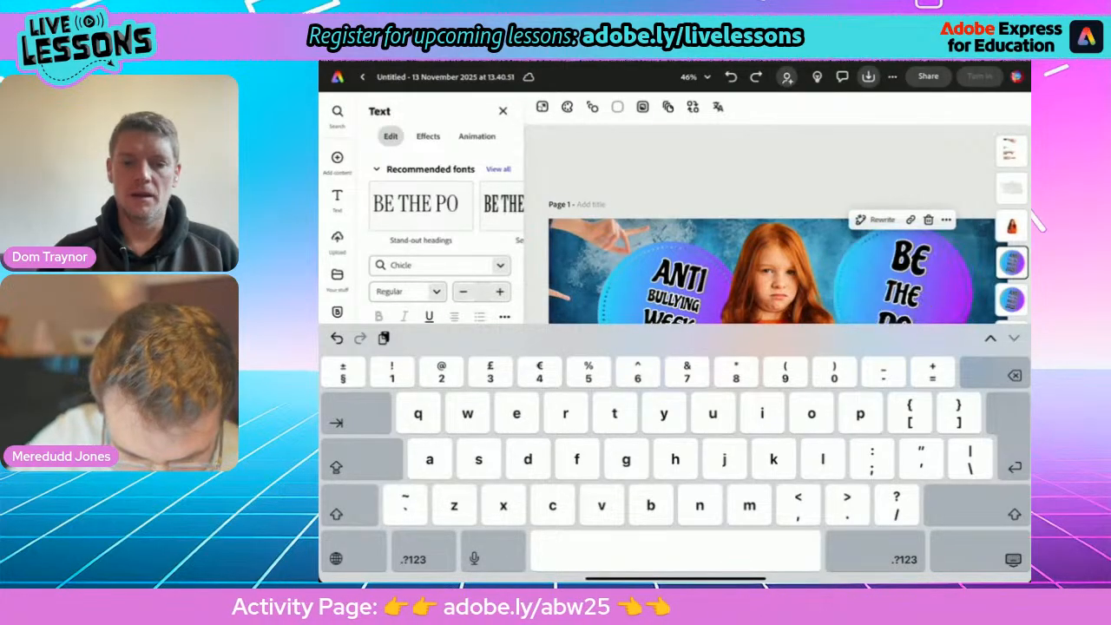
type("WER FOR GOOD")
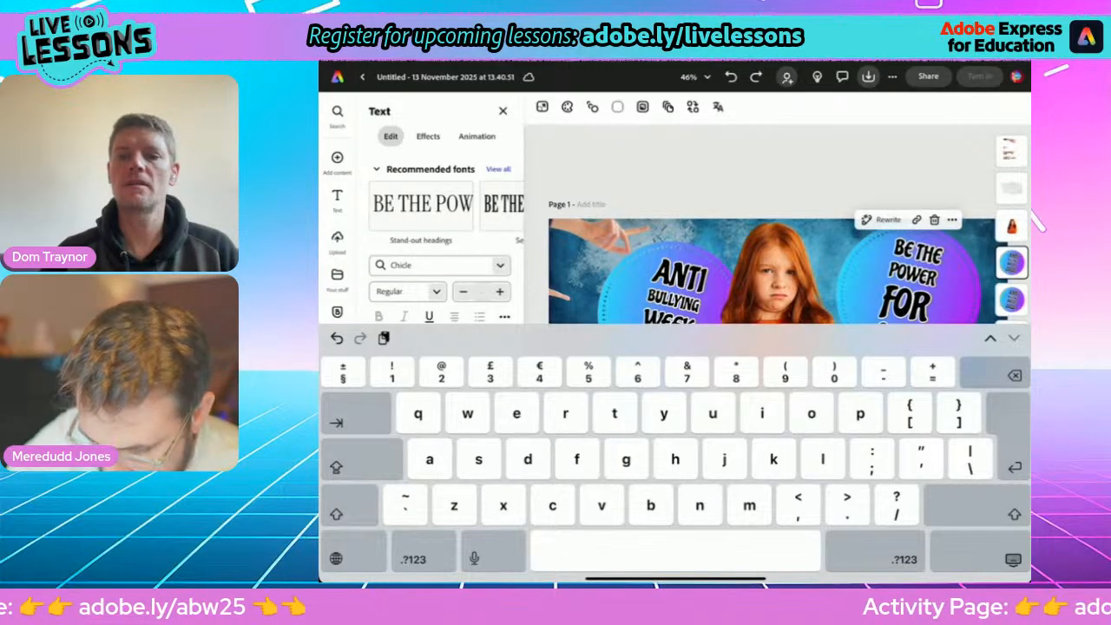
left_click(1013, 559)
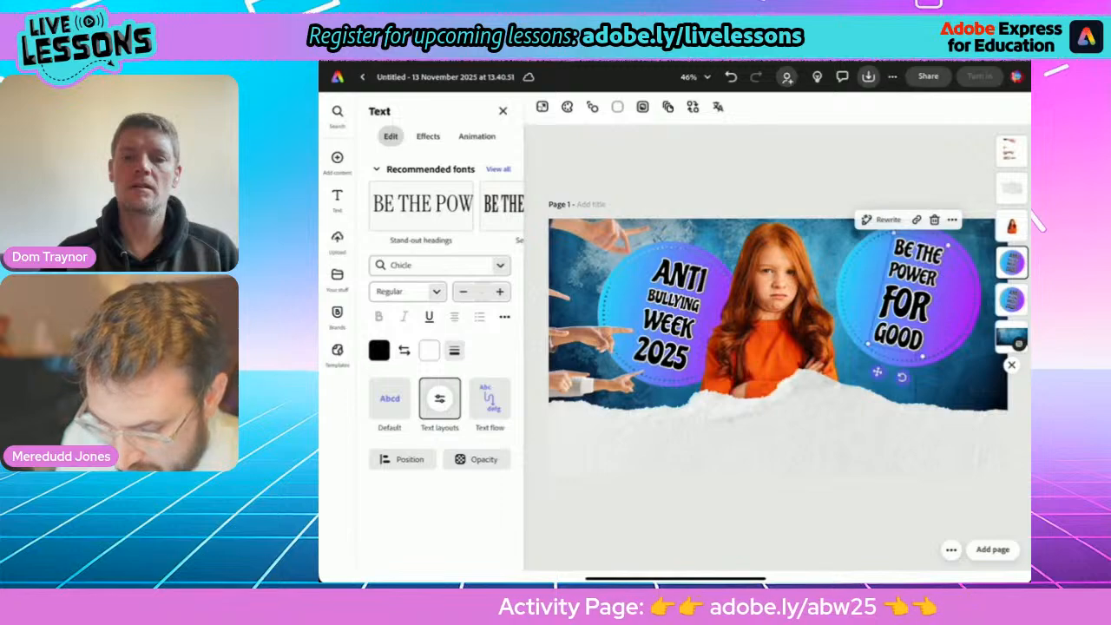
Reflow the "BE THE POWER FOR GOOD" slogan onto three lines and rotate it until the text is level.
left_click(970, 347)
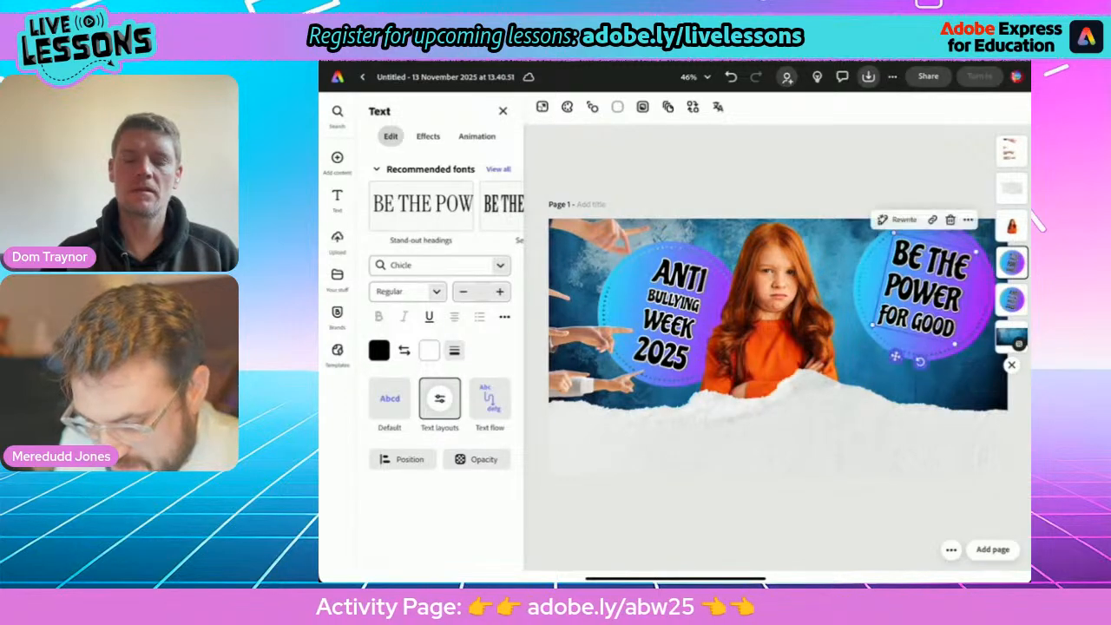
left_click_drag(924, 291, 914, 307)
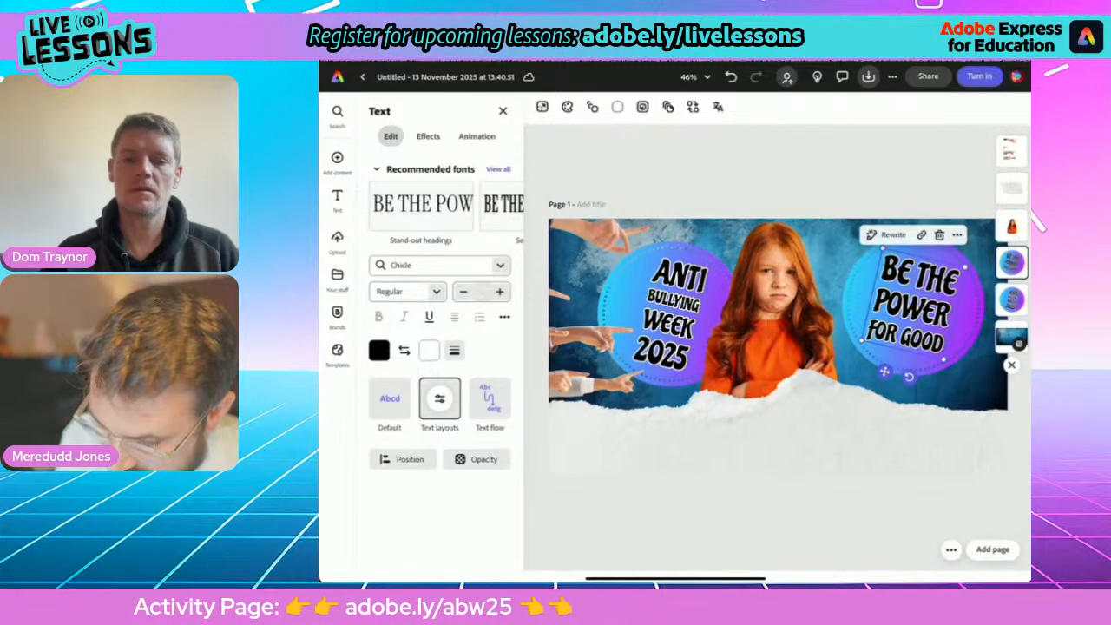
left_click_drag(909, 377, 926, 376)
Move the slogan badge into the page's upper-right area and enlarge it to fill the space beside the girl.
left_click_drag(914, 306, 952, 272)
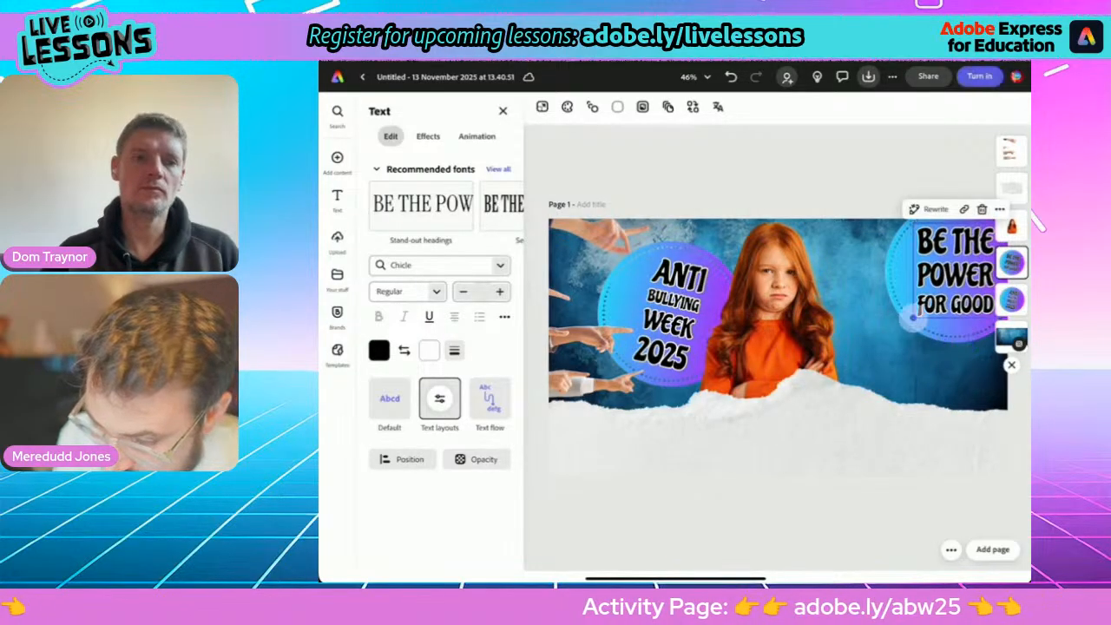
left_click_drag(912, 319, 878, 359)
left_click_drag(938, 300, 930, 299)
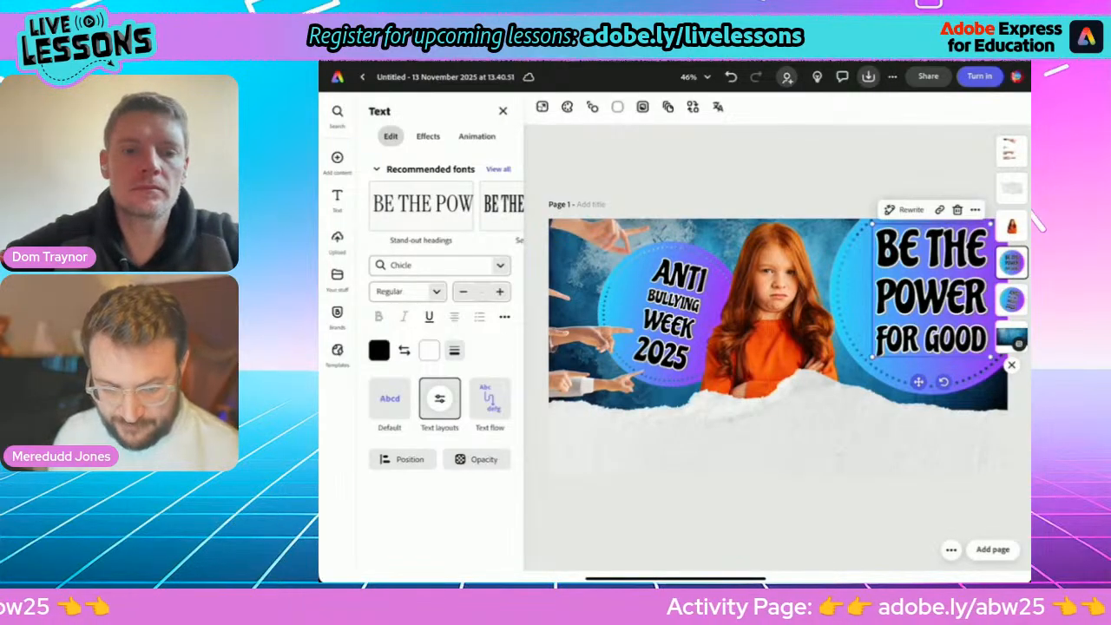
Browse the slogan's text effects, try a rectangular backing shape, and reset the shape effect to None.
left_click(428, 137)
scroll(439, 347, "down", 1)
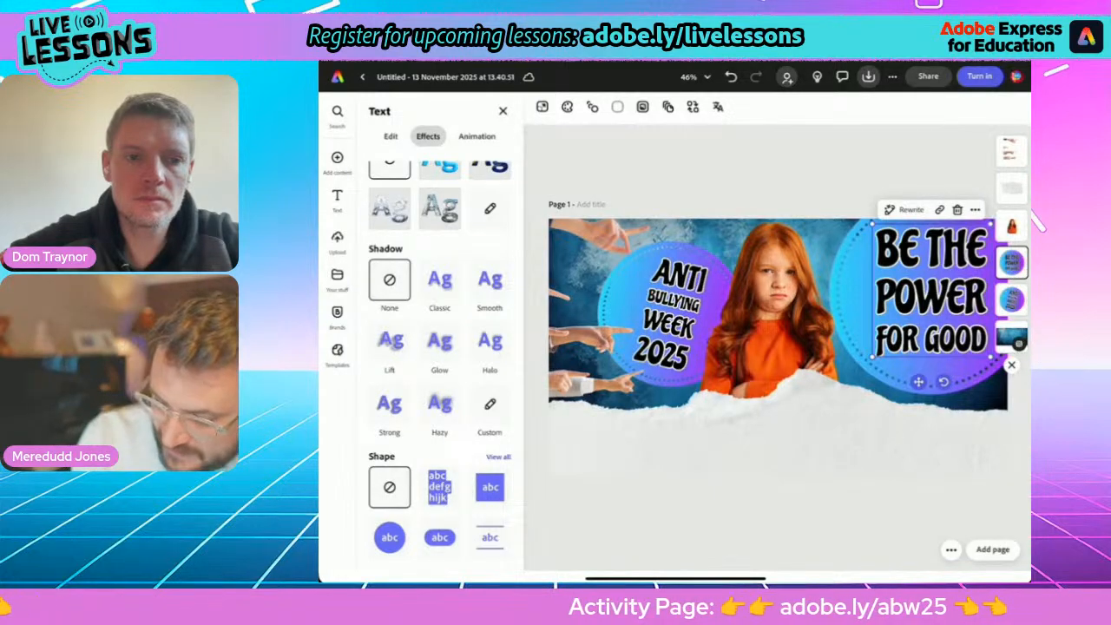
left_click(712, 512)
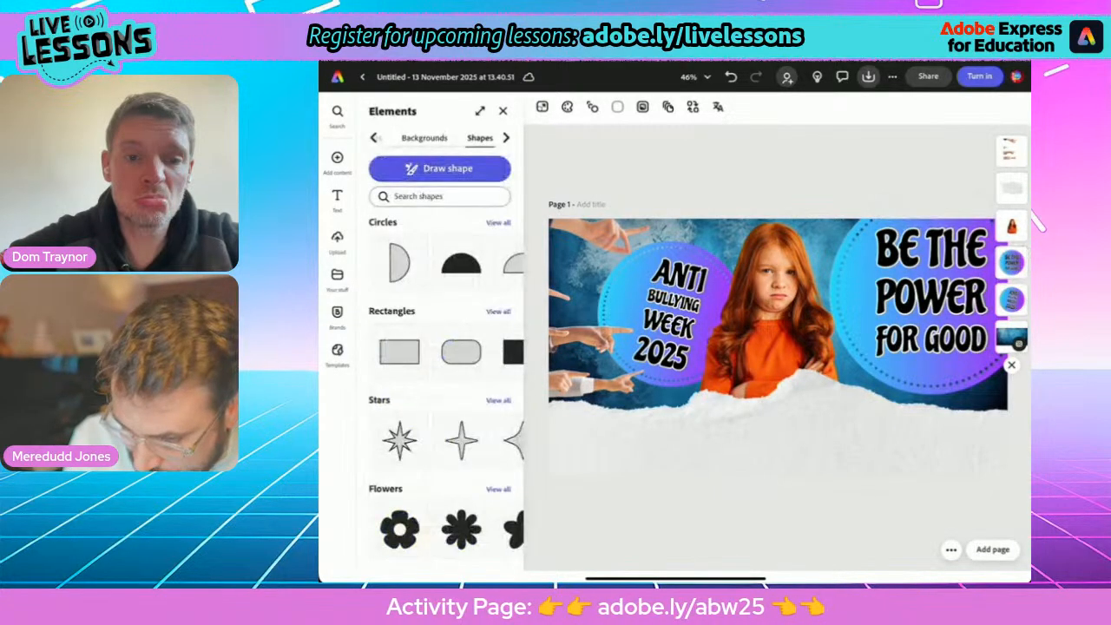
left_click(931, 296)
left_click(440, 527)
left_click(491, 527)
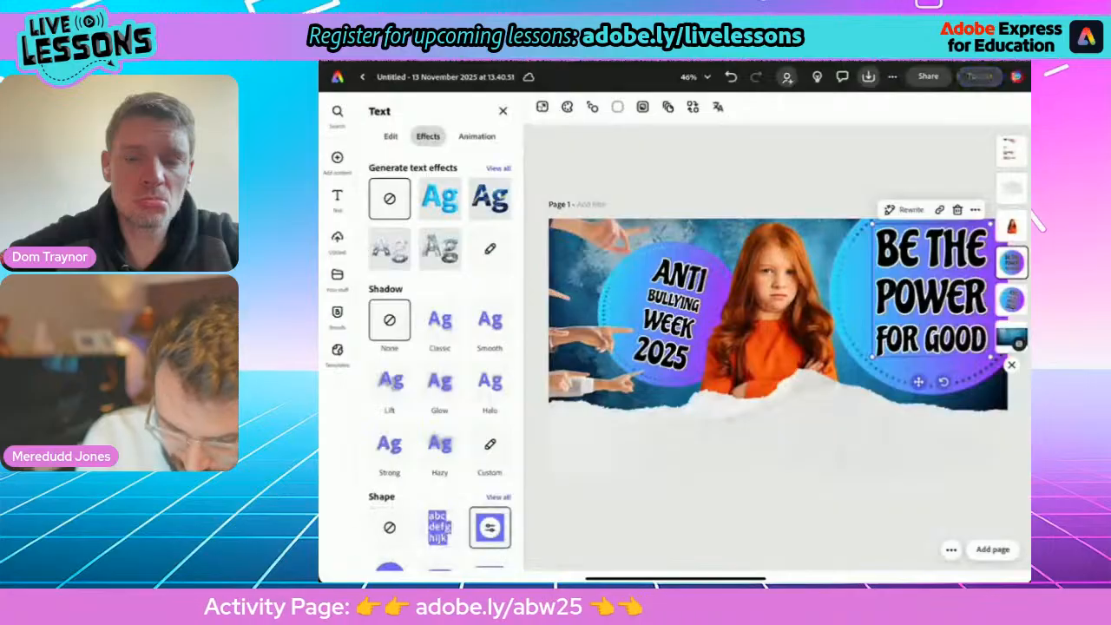
left_click(390, 527)
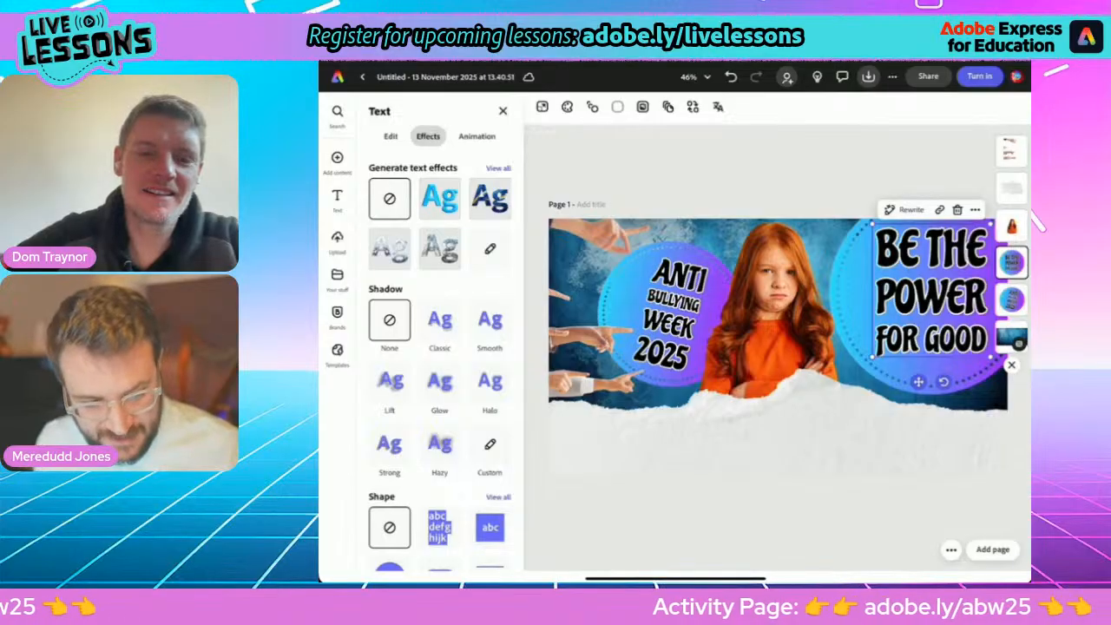
Change the "BE THE POWER FOR GOOD" slogan's outline colour to yellow and increase the outline thickness.
left_click(391, 137)
left_click(429, 351)
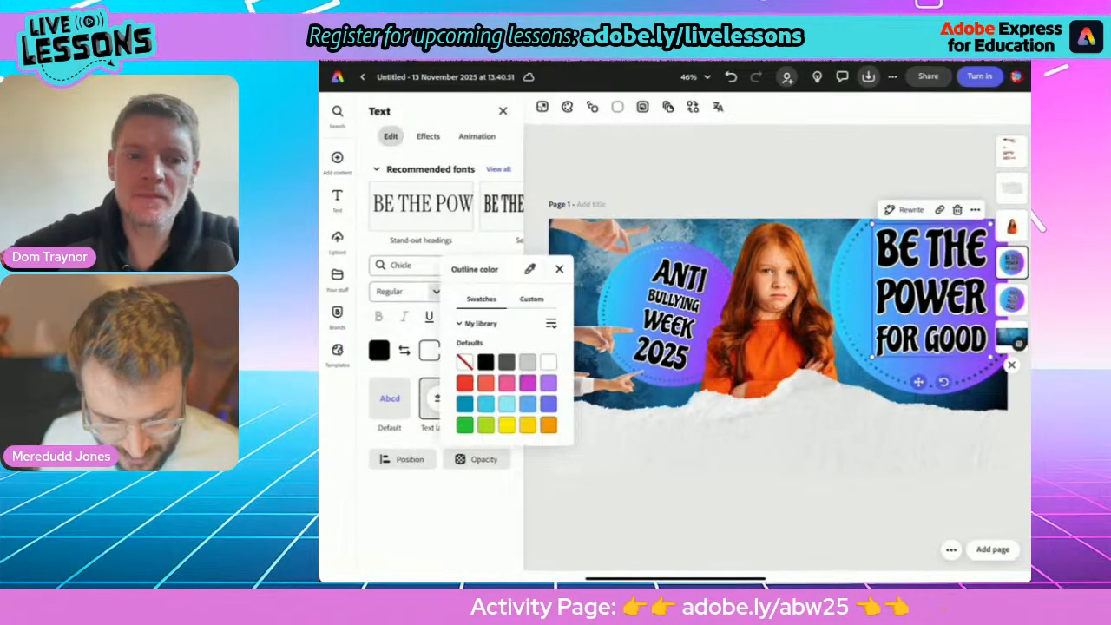
left_click(507, 407)
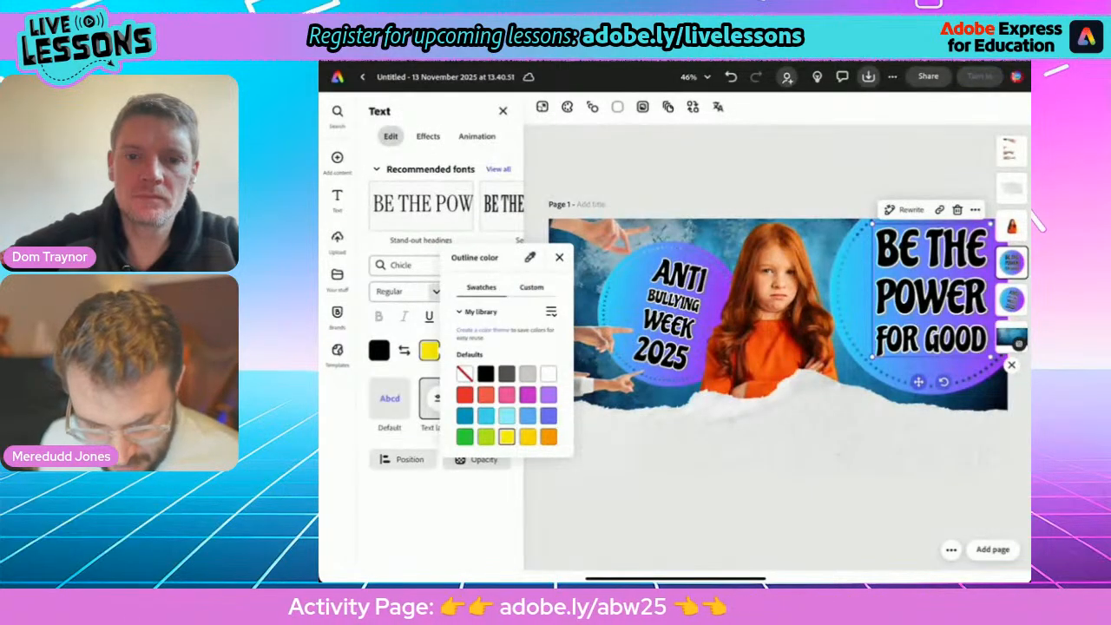
left_click(559, 258)
left_click(455, 351)
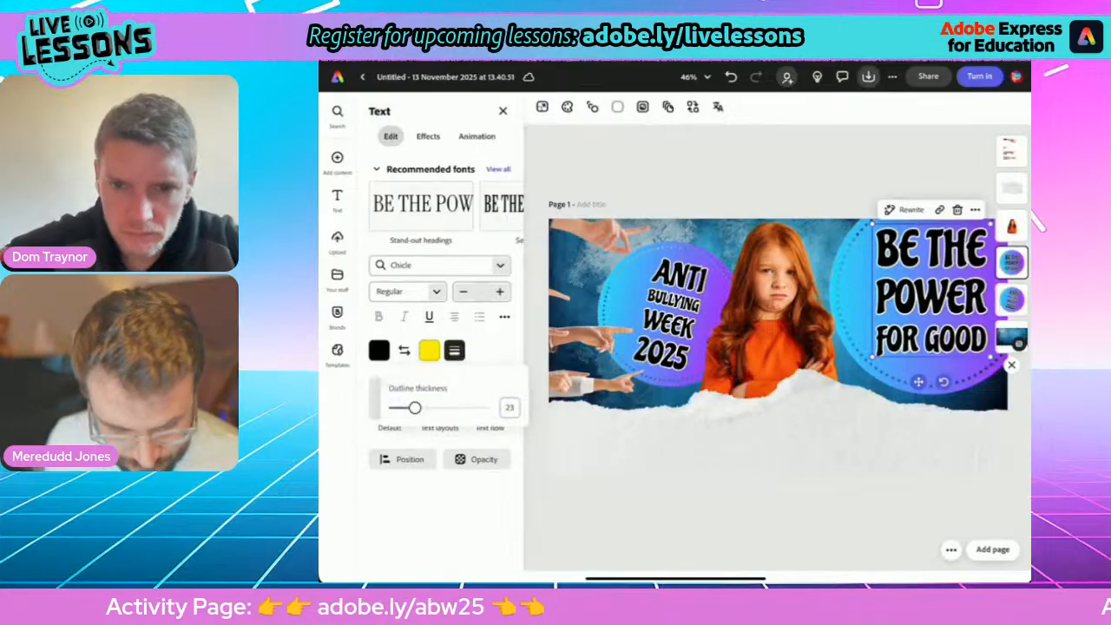
left_click_drag(415, 408, 444, 409)
left_click(738, 518)
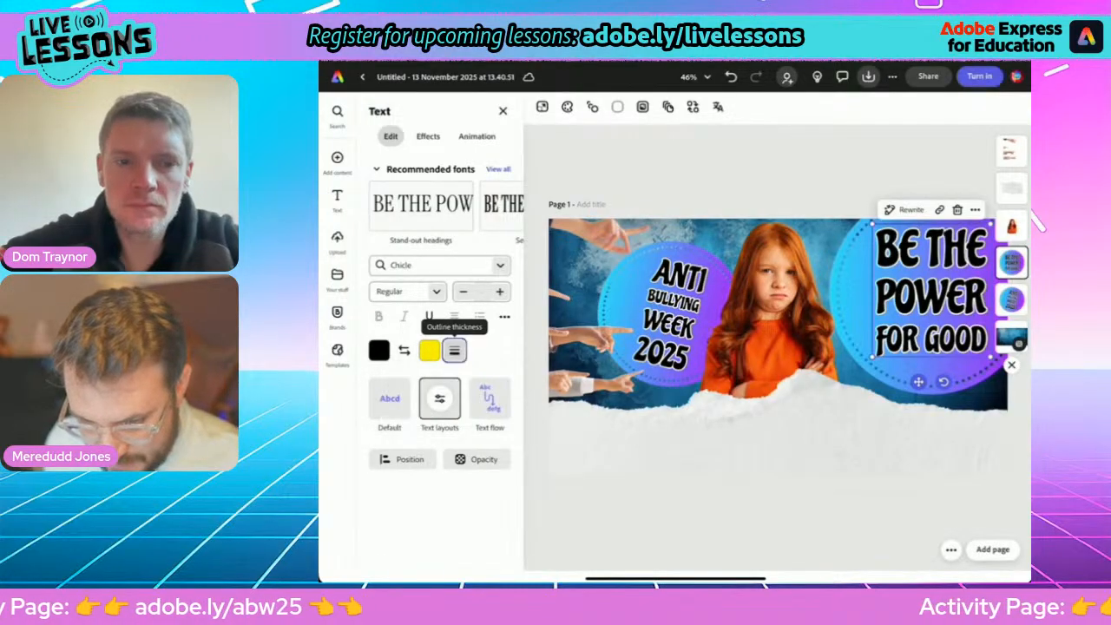
left_click(738, 518)
left_click(931, 296)
left_click(738, 518)
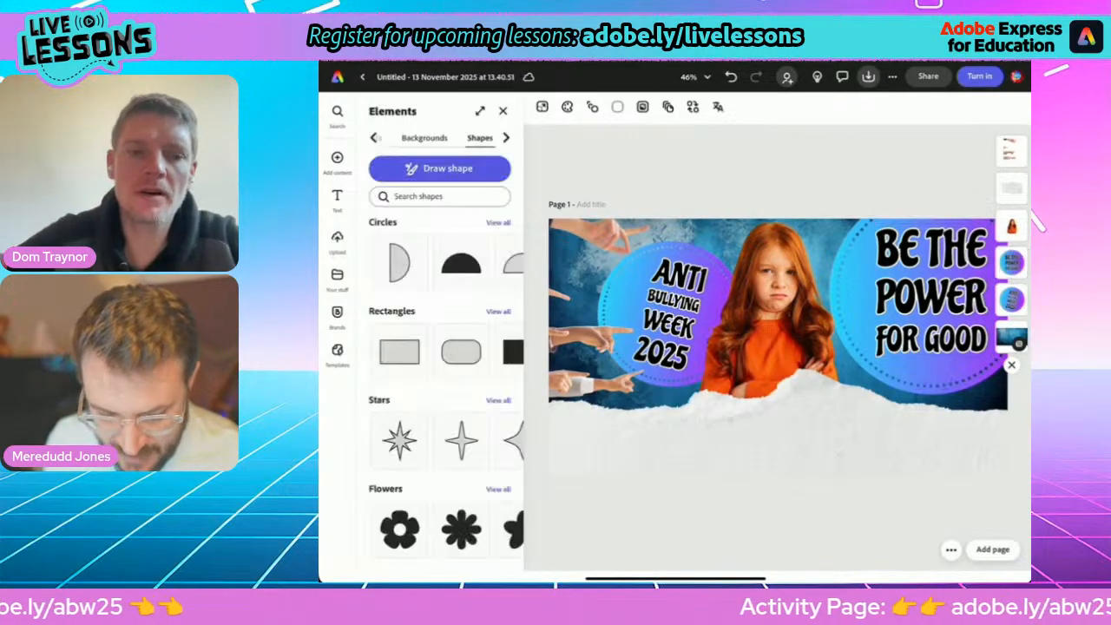
left_click(931, 296)
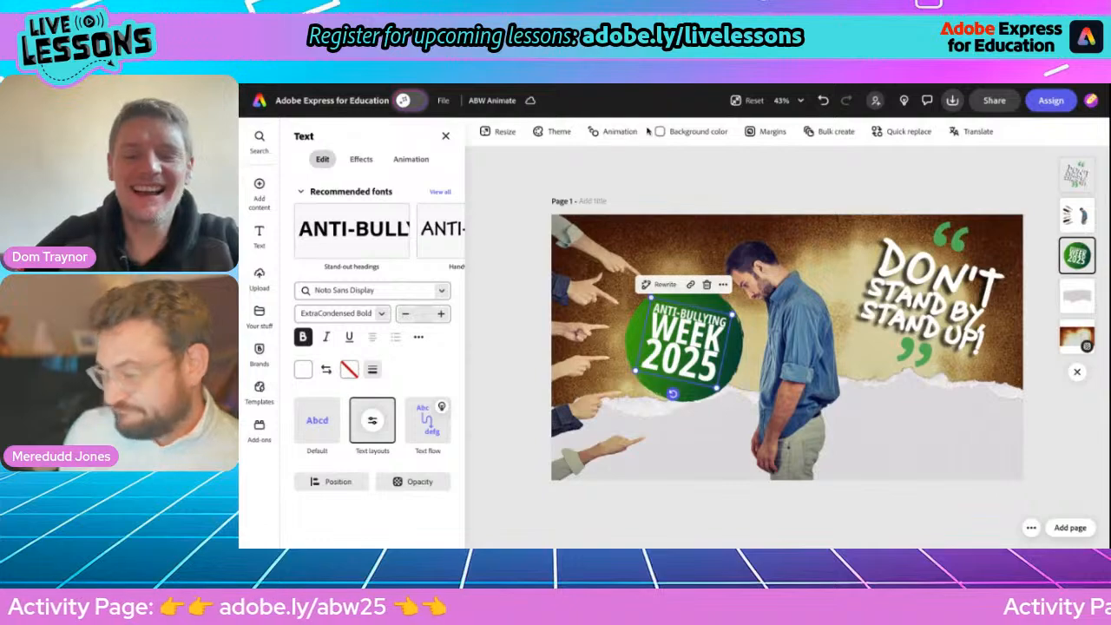
Review the effects and formatting options of the "DON'T STAND BY STAND UP!" slogan in the ABW Animate design.
left_click(927, 299)
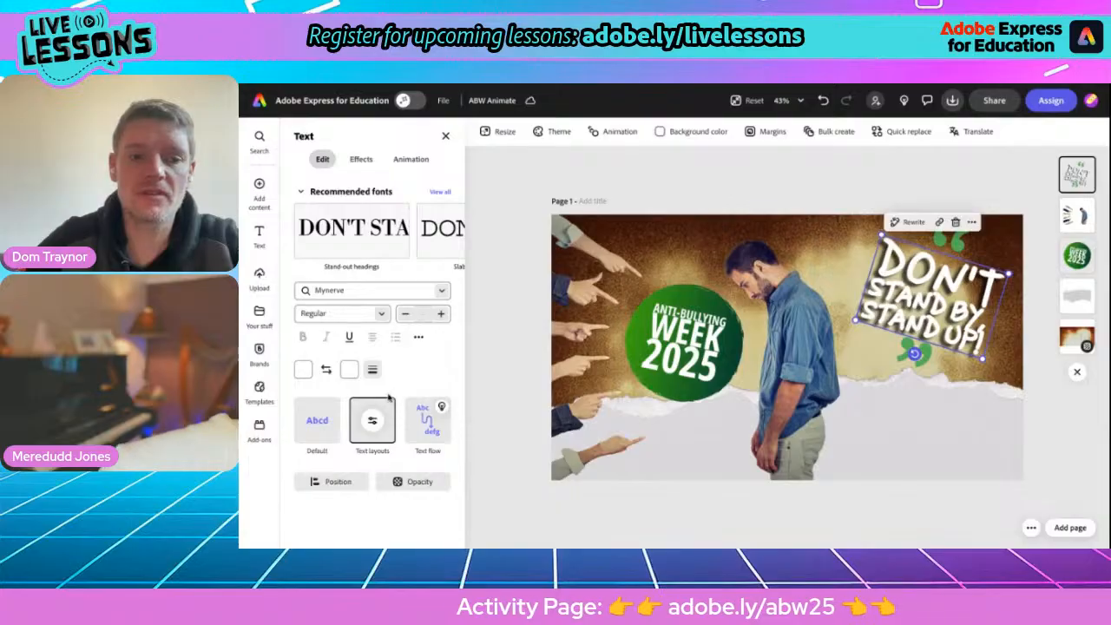
left_click(363, 161)
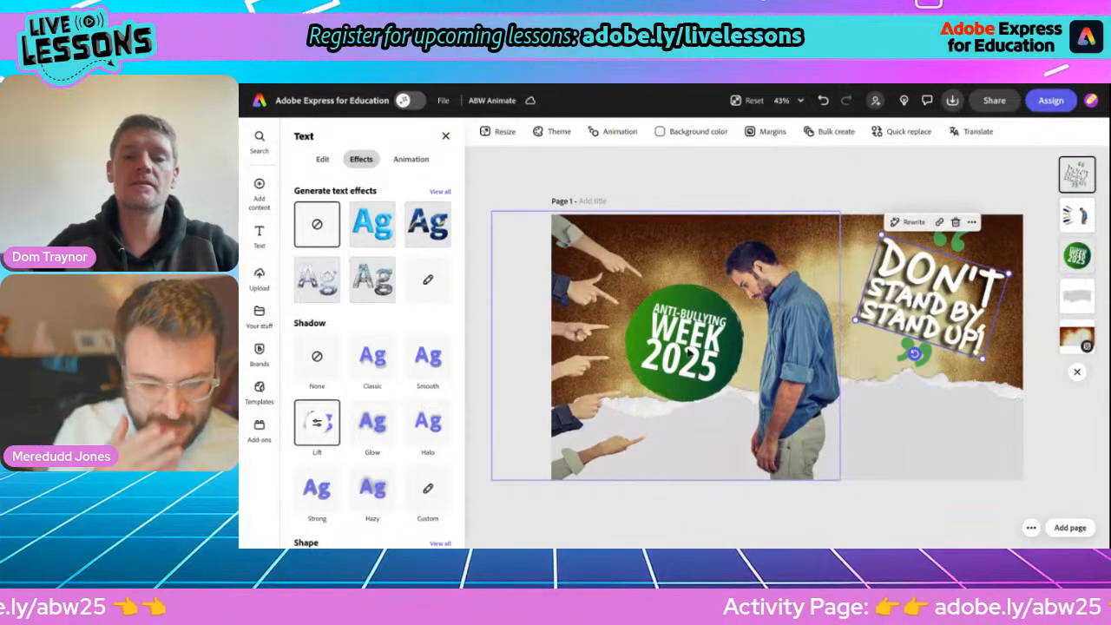
left_click(687, 172)
left_click(914, 310)
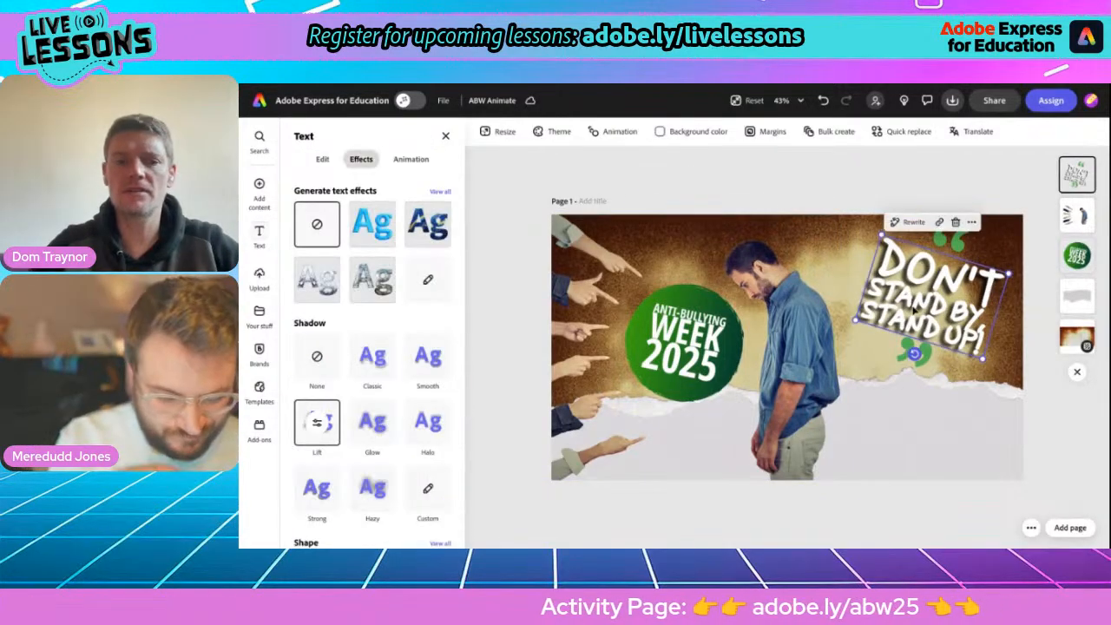
left_click(322, 159)
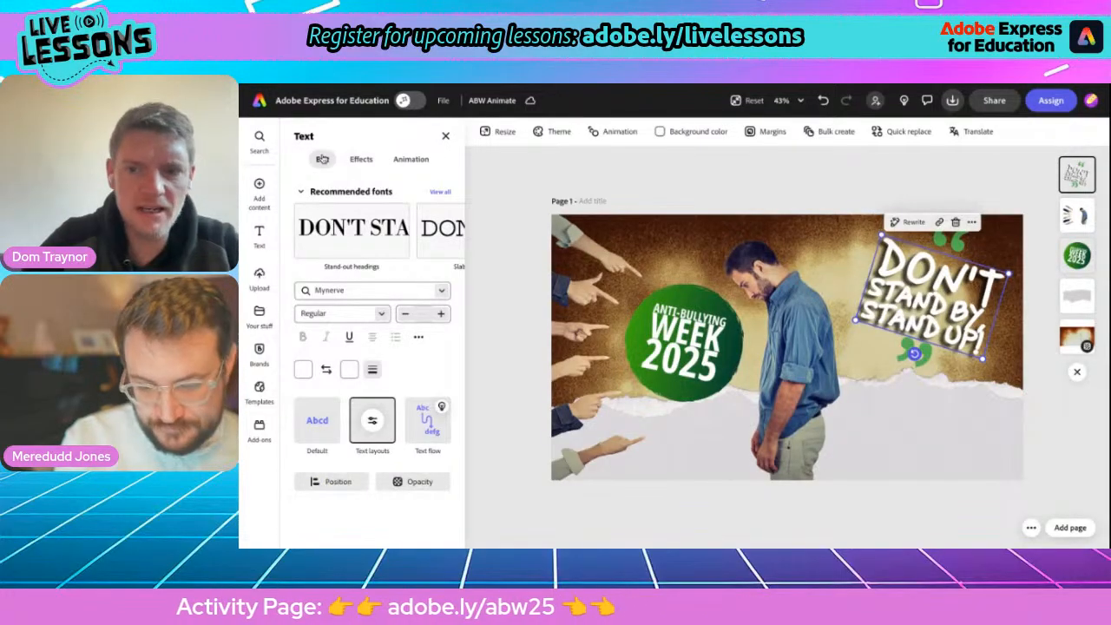
left_click(506, 215)
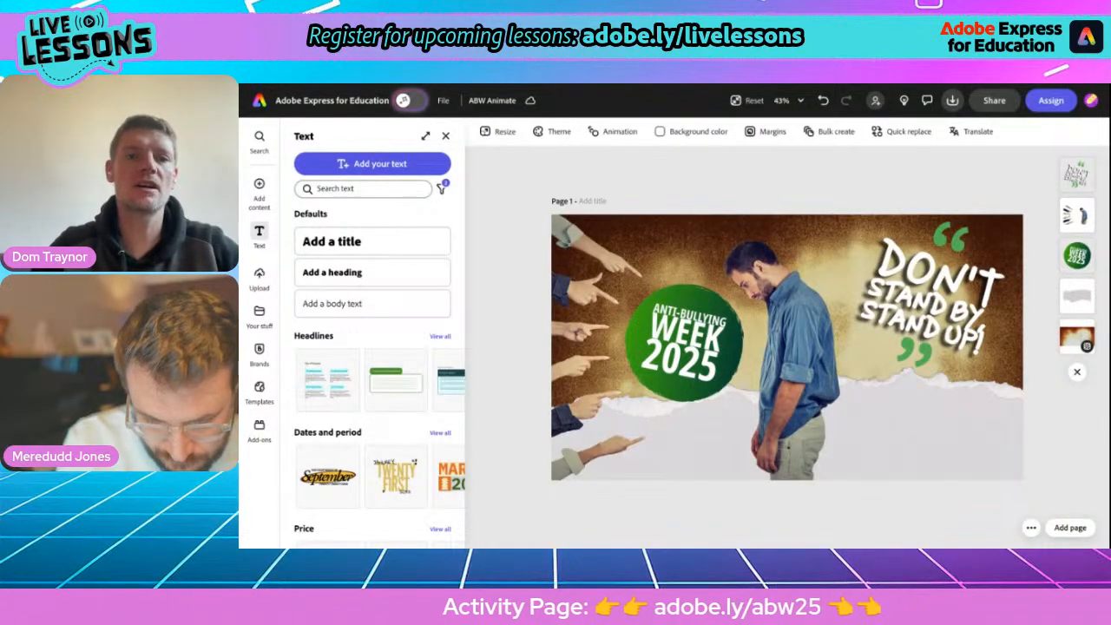
Switch to the activity page, highlight the first tip about calmly saying "that's not kind" or "stop it", and return to the design.
left_click(504, 85)
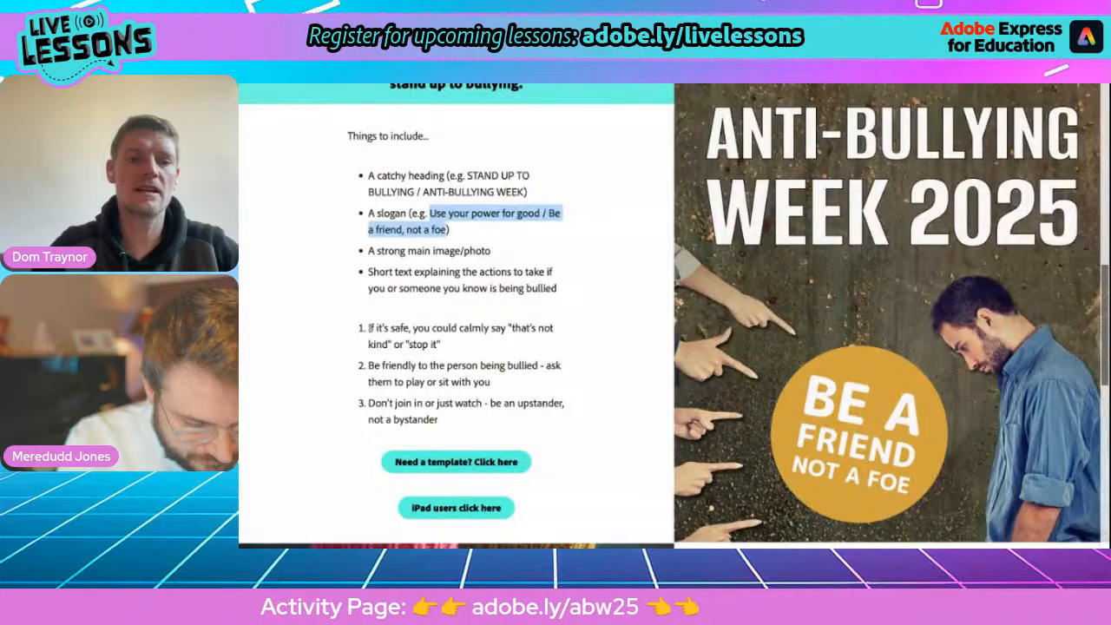
left_click_drag(368, 328, 426, 343)
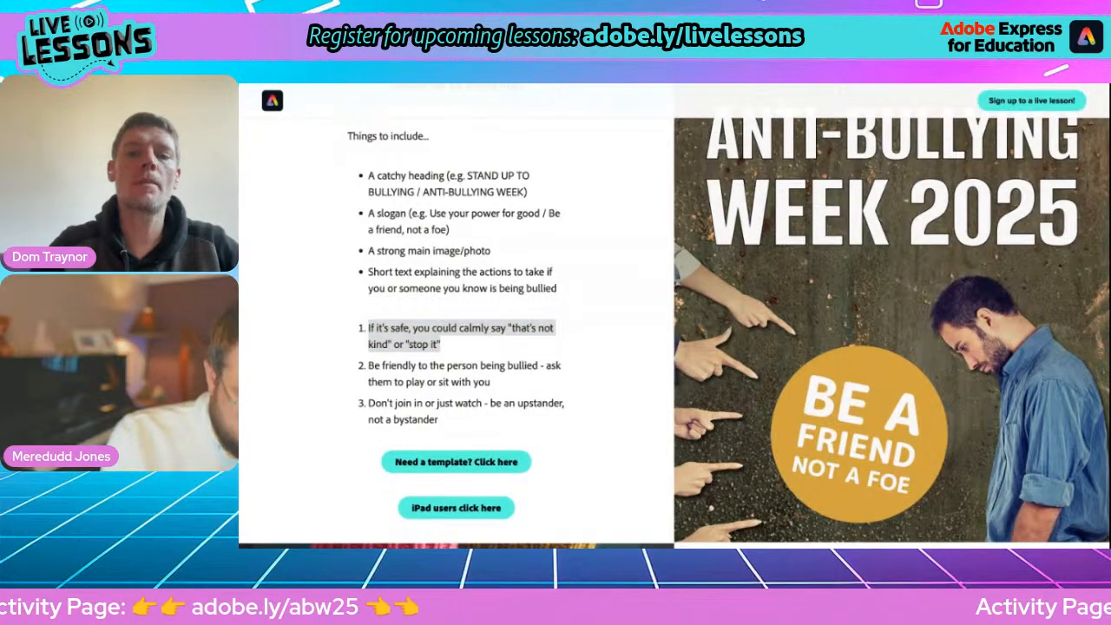
key("ctrl+Tab")
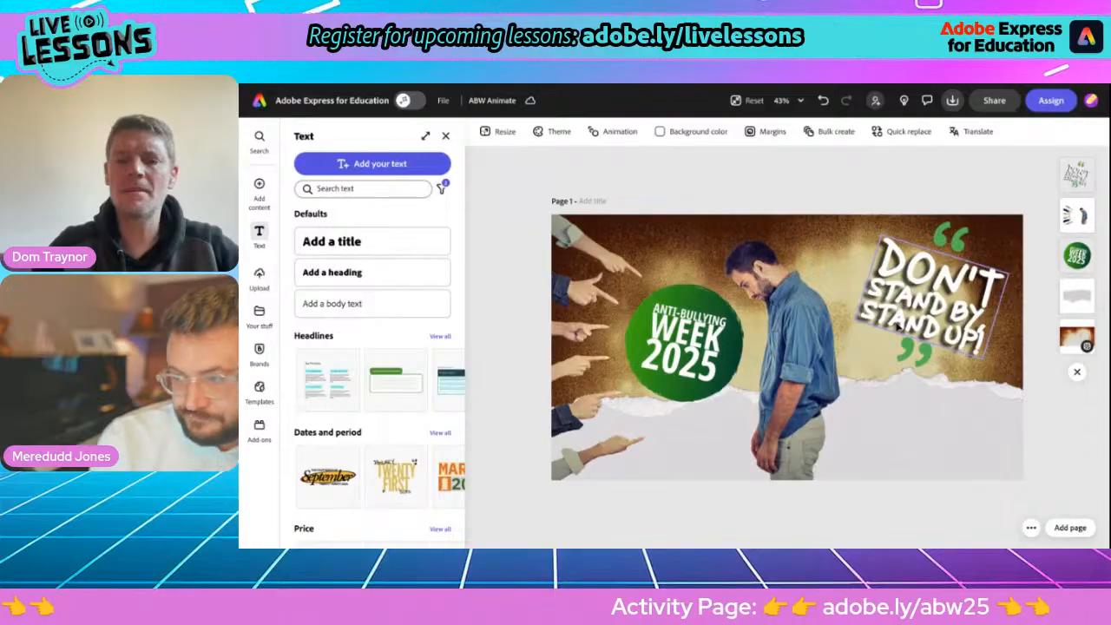
Duplicate the "DON'T STAND BY STAND UP!" slogan, place the copy below the green badge and straighten its rotation.
left_click(972, 328)
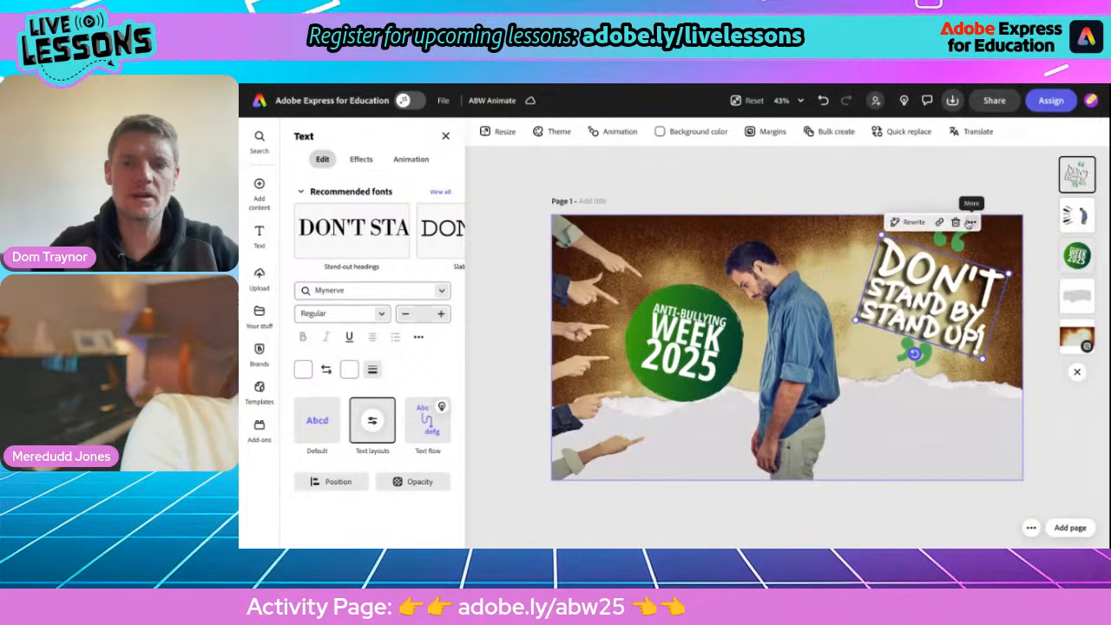
left_click(972, 224)
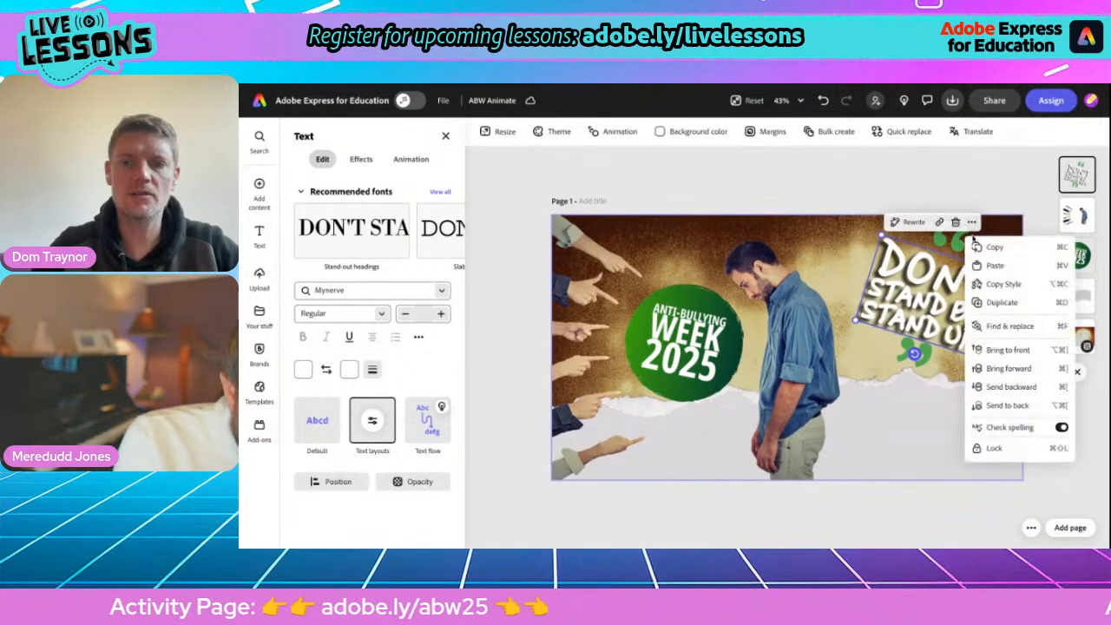
left_click(981, 285)
left_click_drag(945, 313, 709, 412)
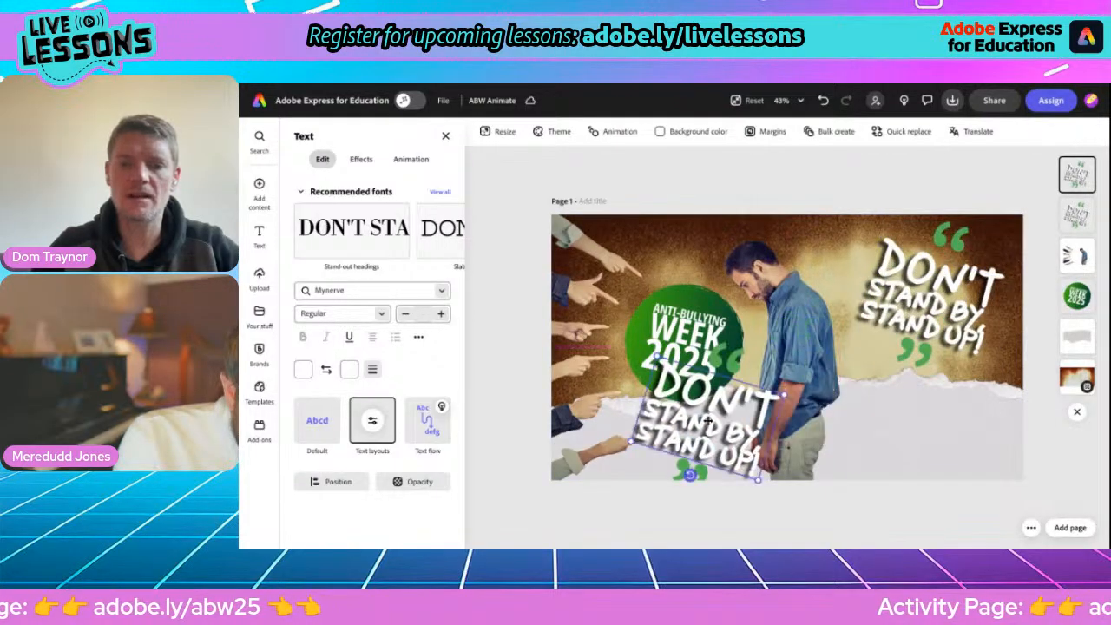
left_click_drag(688, 473, 708, 479)
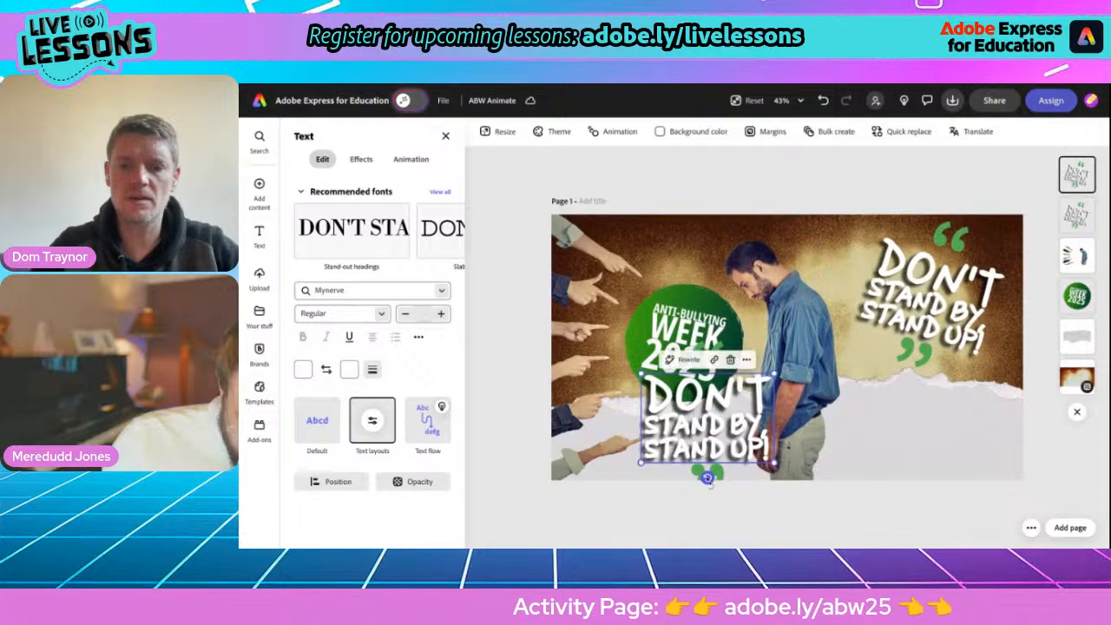
Replace the duplicate's text with the copied tip "If it's safe, you could calmly say..." and set its outline colour to black.
double_click(700, 423)
type("IF IT'S SAFE YOU COULD CALMLY SAY \"THAT'S NOT KIND\" OR \"STOP IT\"")
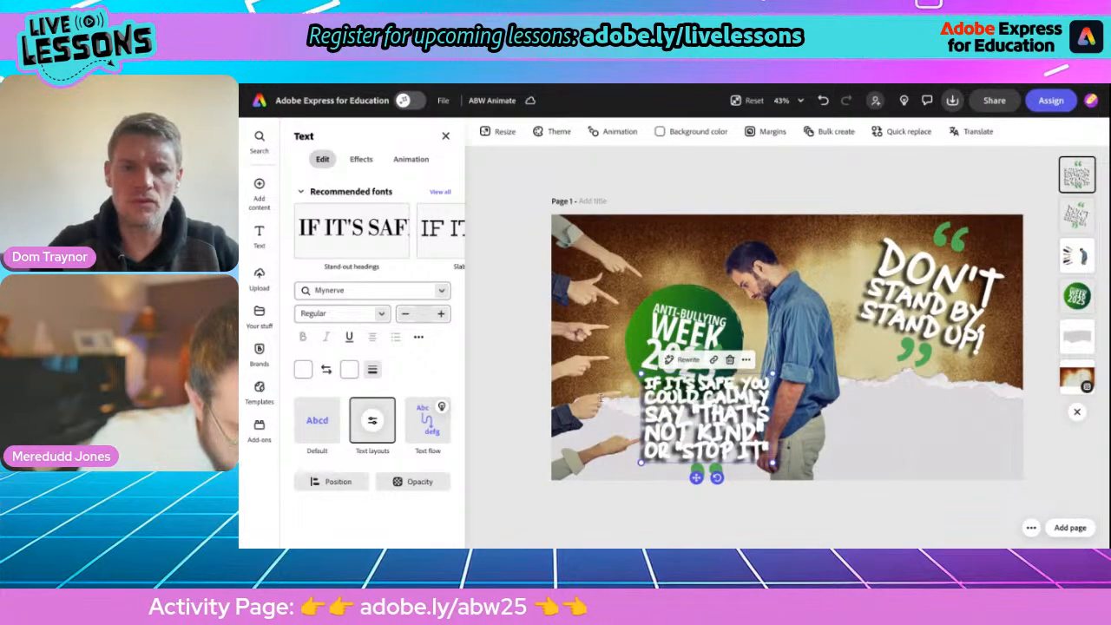
left_click(348, 372)
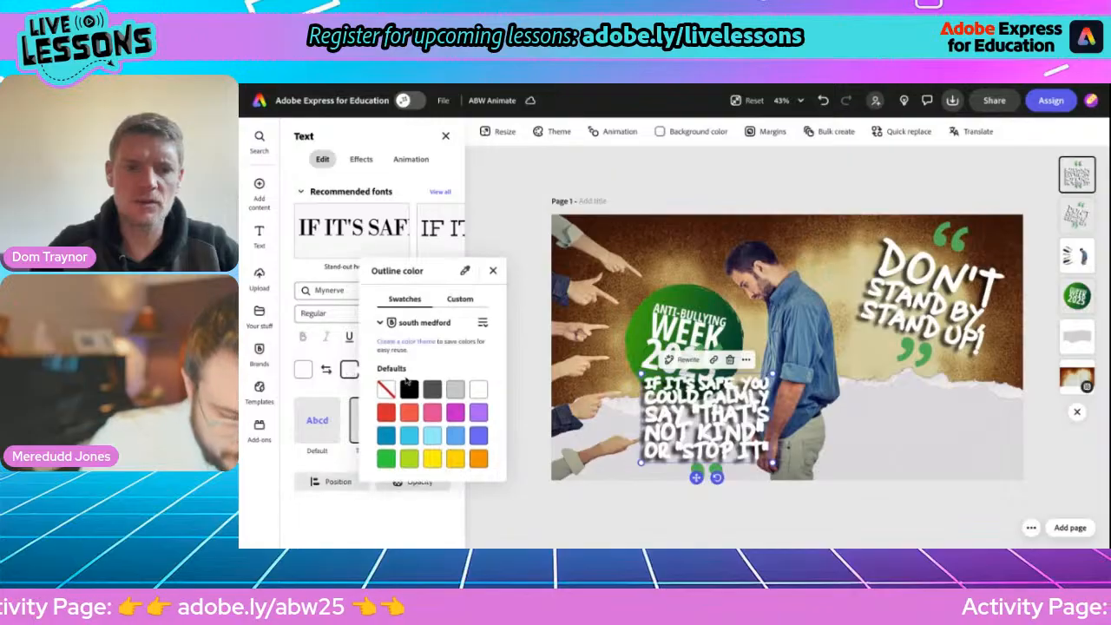
left_click(410, 389)
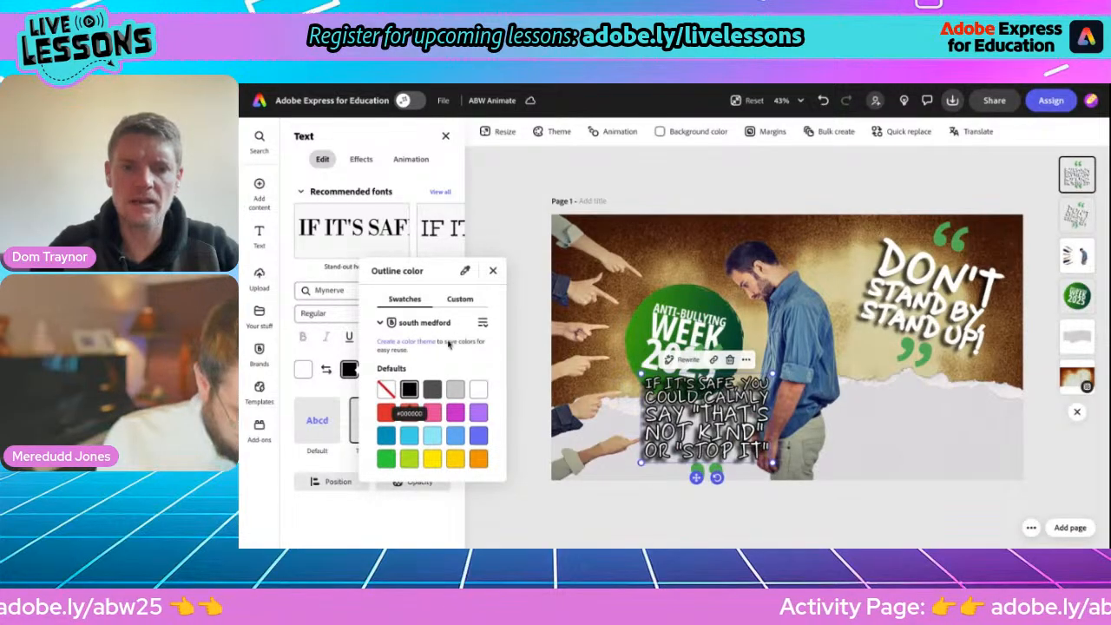
left_click(493, 272)
Remove the tip's shadow effect and shrink its text box to fit on the torn paper below the badge.
left_click(362, 161)
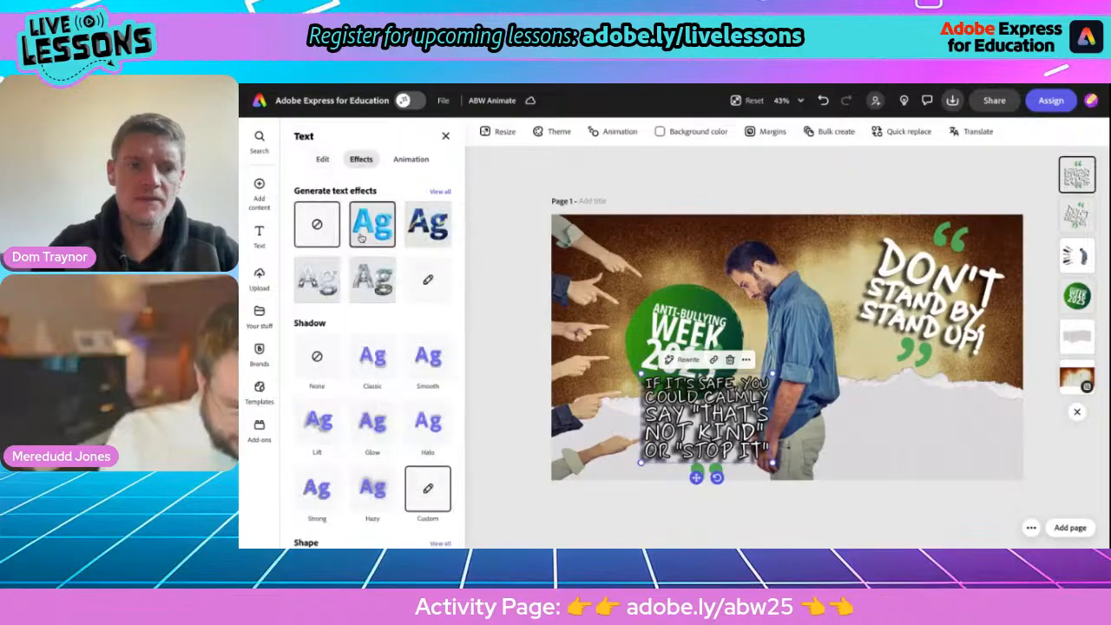
scroll(317, 356, "down", 1)
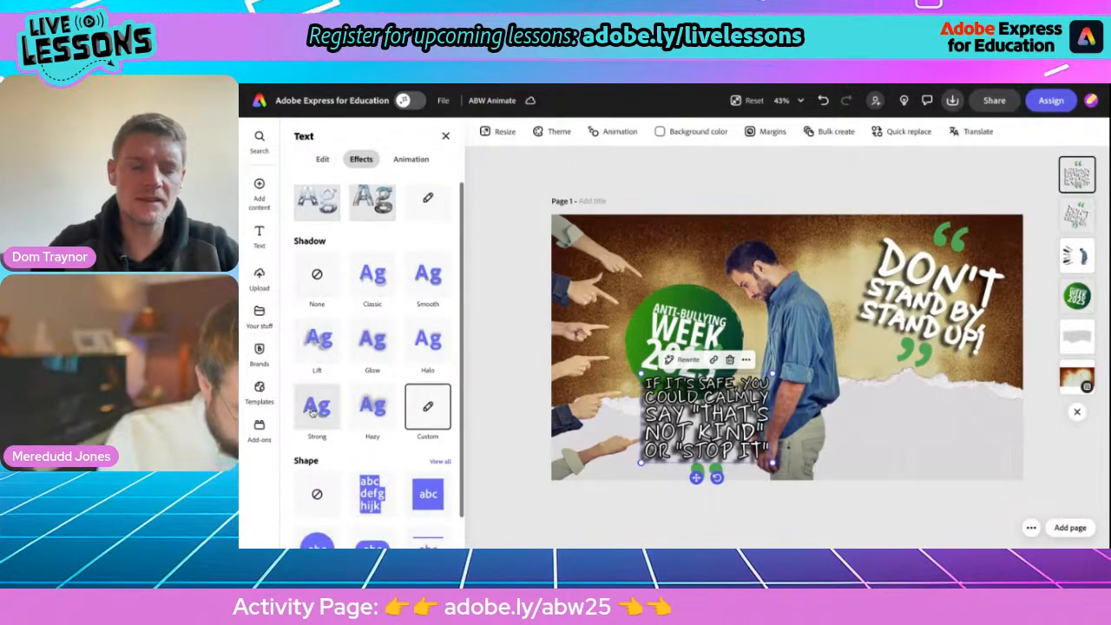
left_click(315, 274)
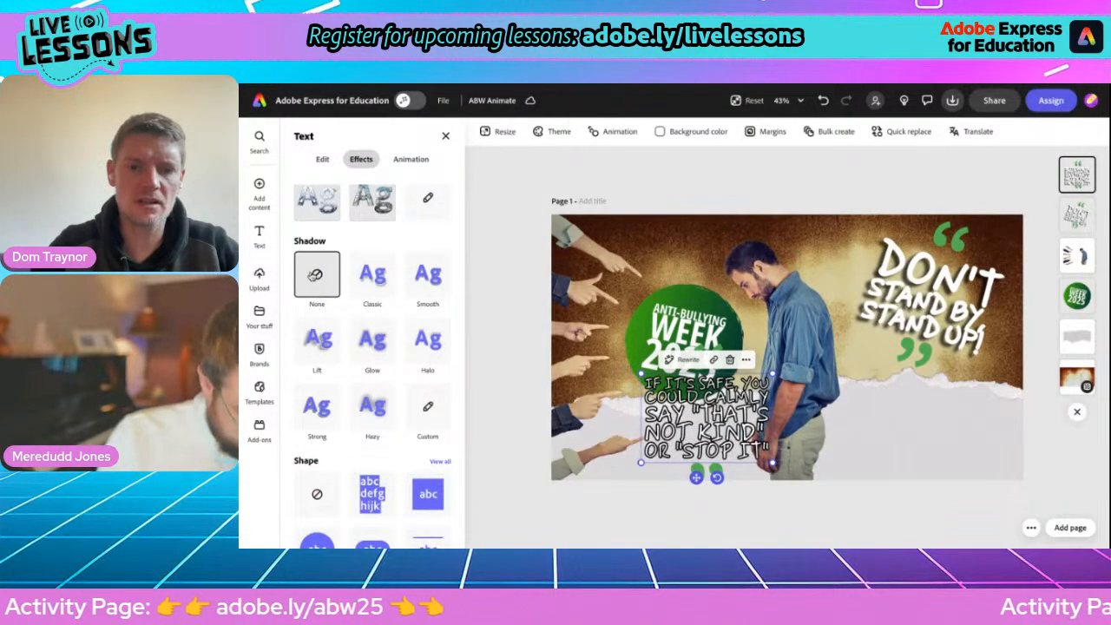
left_click(446, 138)
left_click(707, 419)
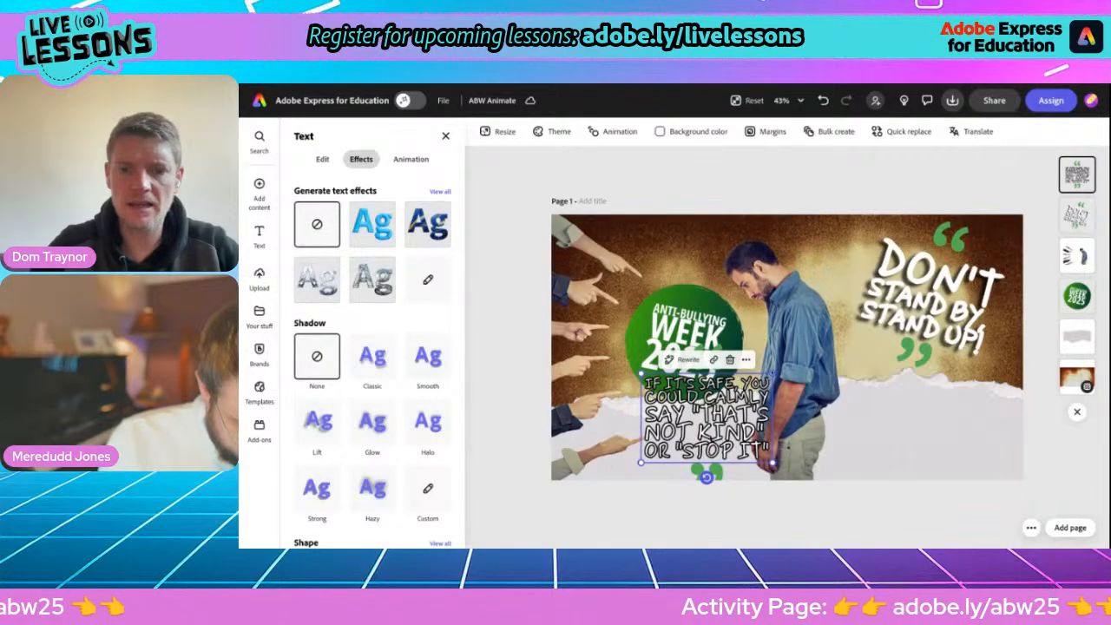
left_click_drag(771, 375, 751, 413)
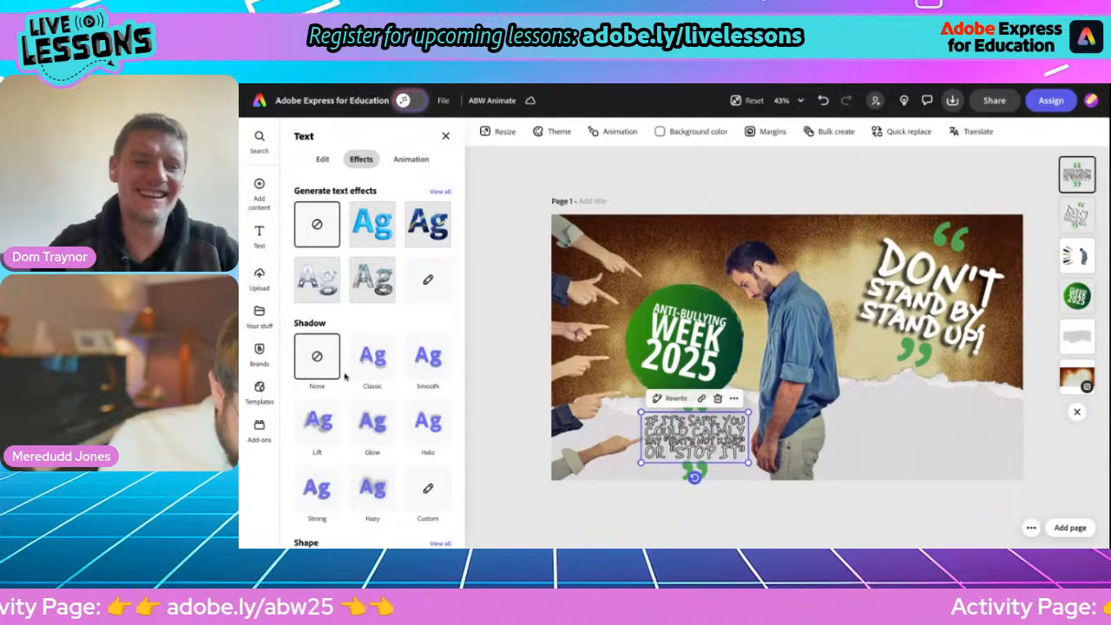
Change the first tip's font from the handwritten slogan style to Source Sans Pro.
scroll(345, 375, "down", 3)
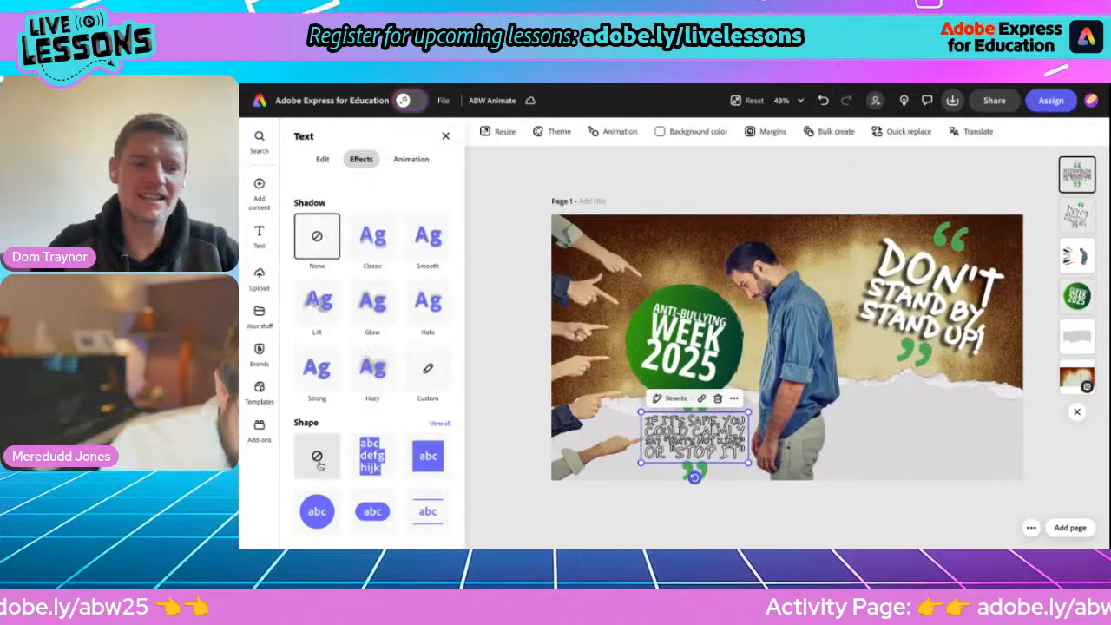
scroll(322, 419, "up", 3)
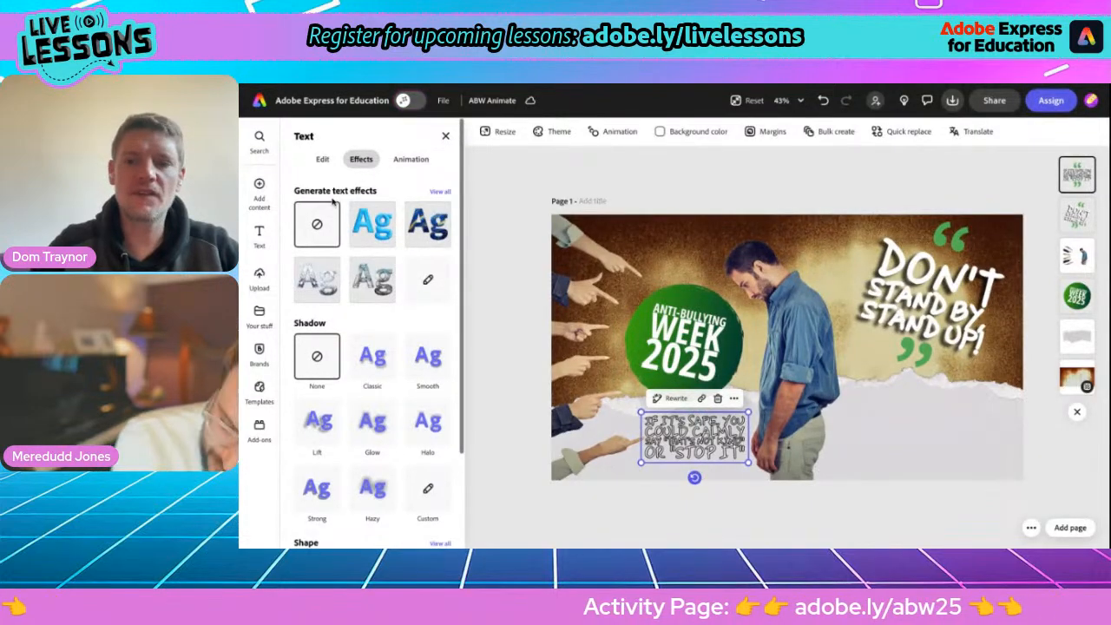
left_click(321, 160)
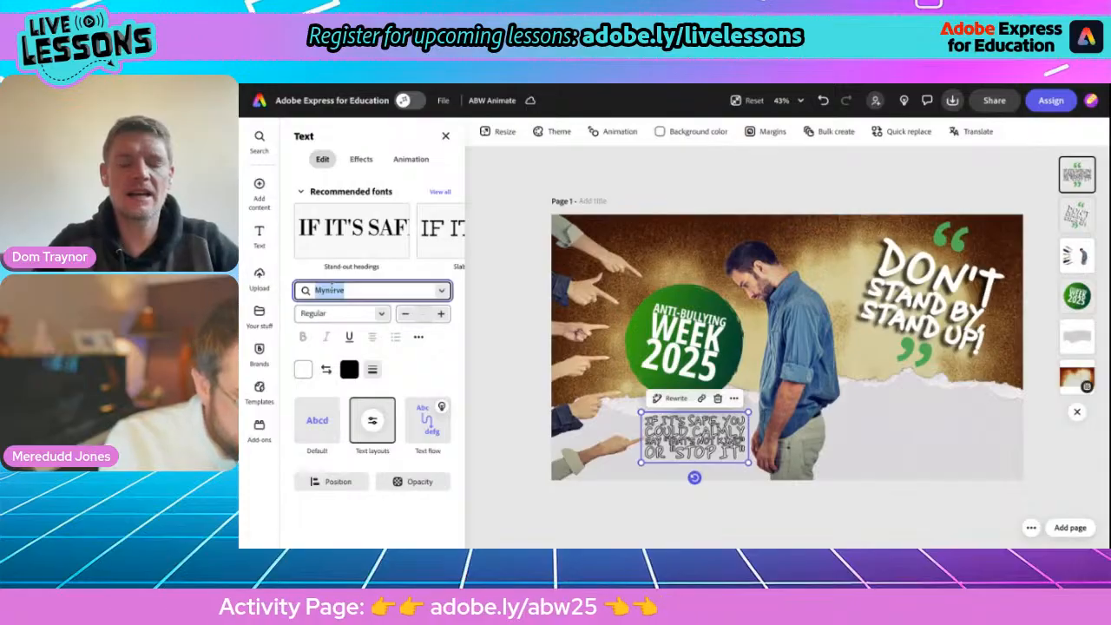
type("noto")
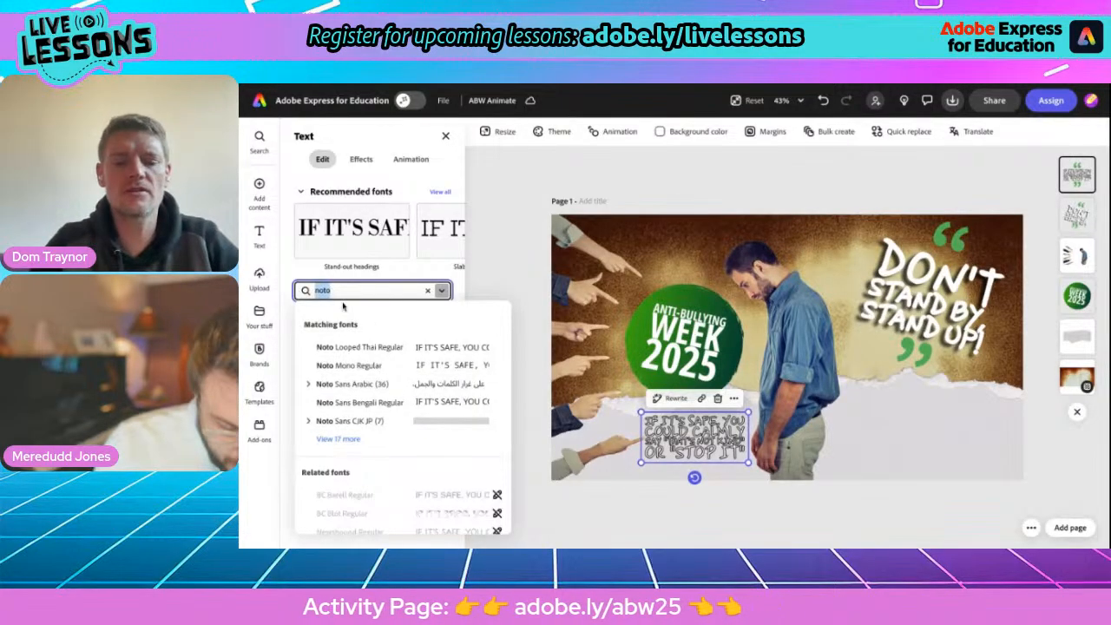
type("source")
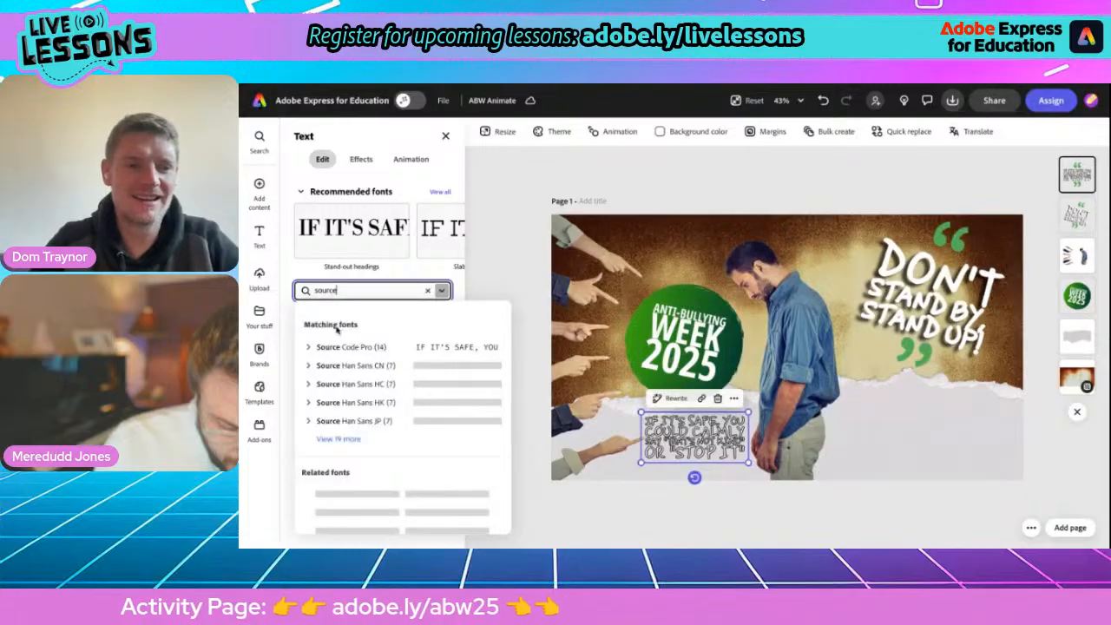
type(" sans")
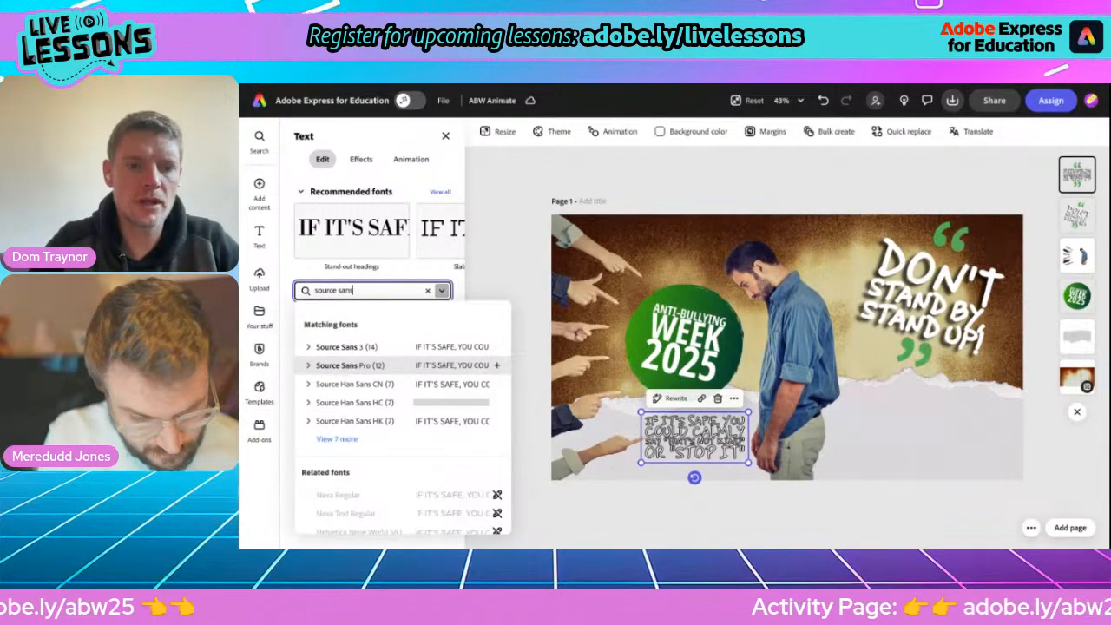
left_click(344, 368)
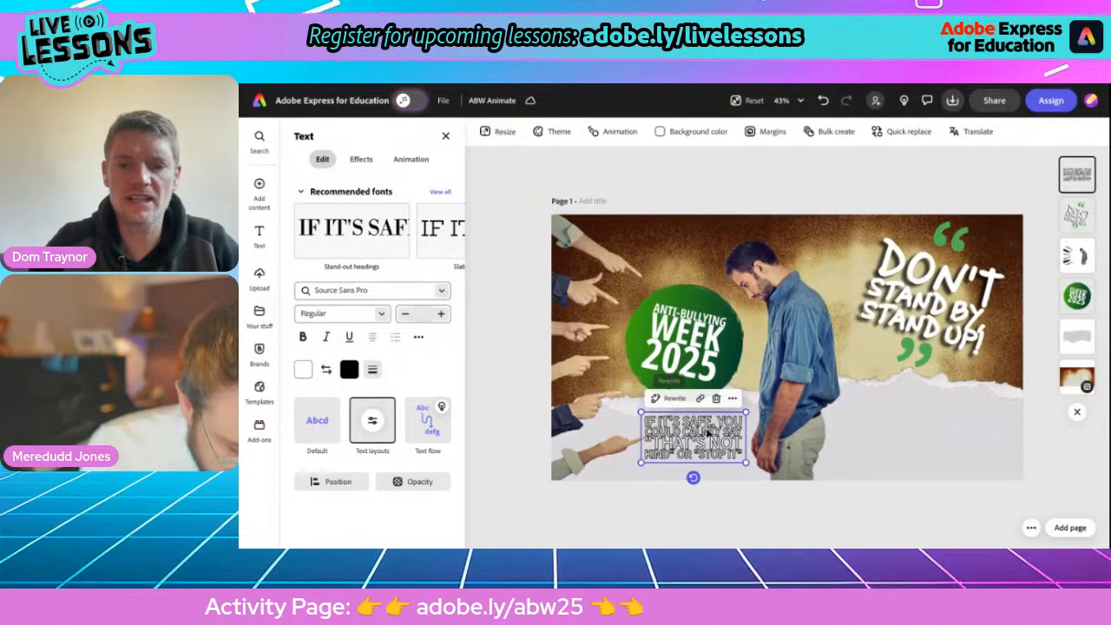
Narrow the tip's text box, shift it slightly lower, and switch its text layout from Dynamic to Default.
left_click_drag(745, 412, 731, 400)
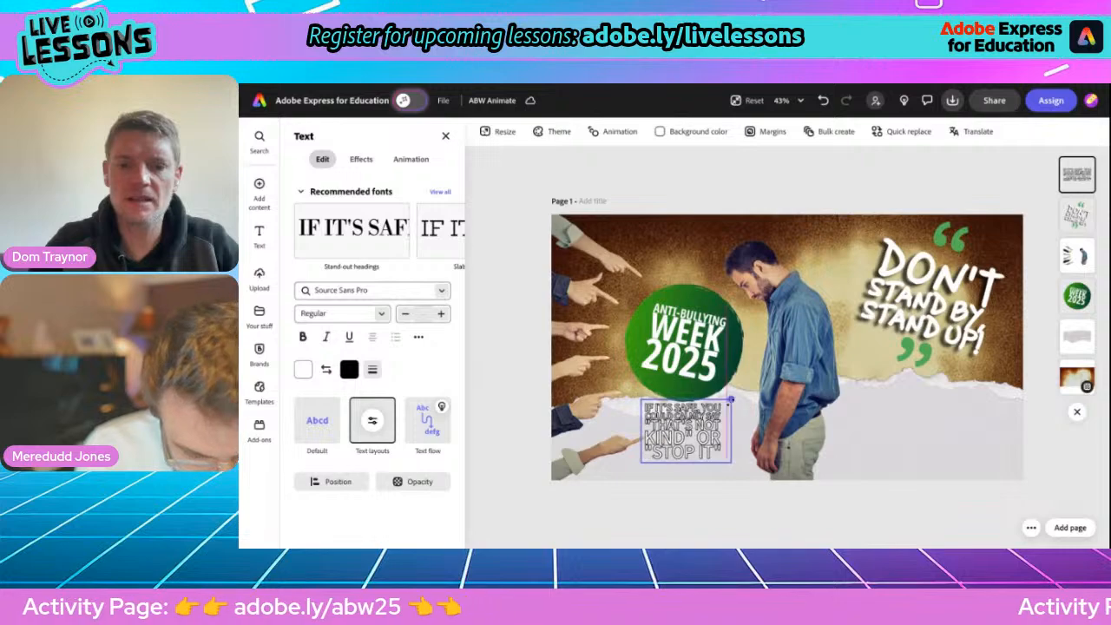
left_click_drag(687, 446, 699, 457)
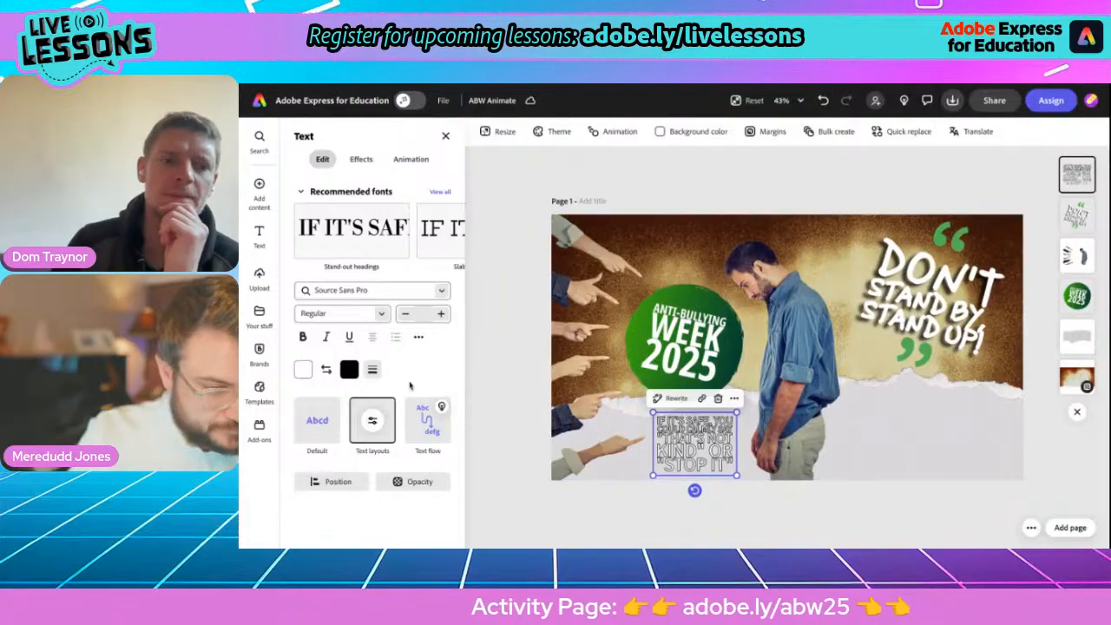
left_click(373, 421)
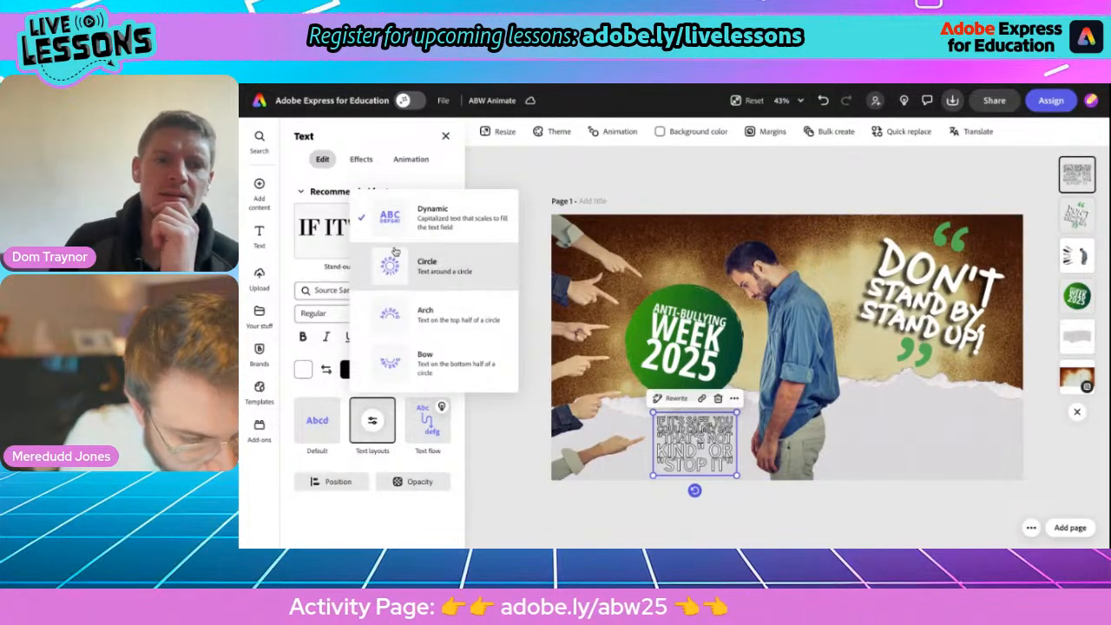
left_click(316, 420)
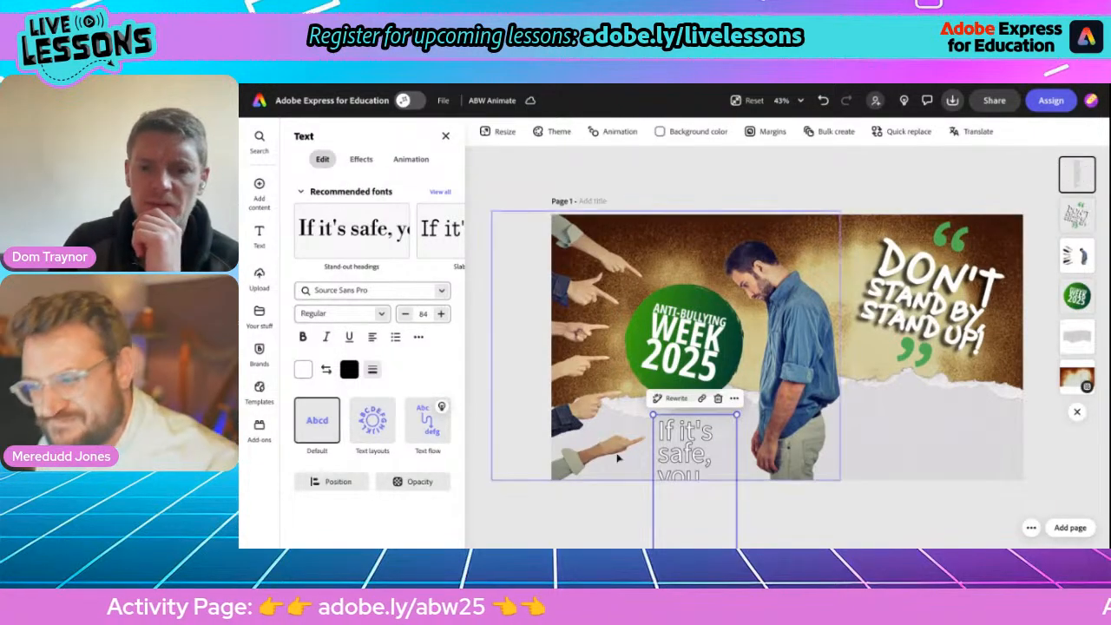
Widen the tip's text box to four lines, scale the text down to size 39 and place it below the badge.
left_click_drag(699, 454, 674, 250)
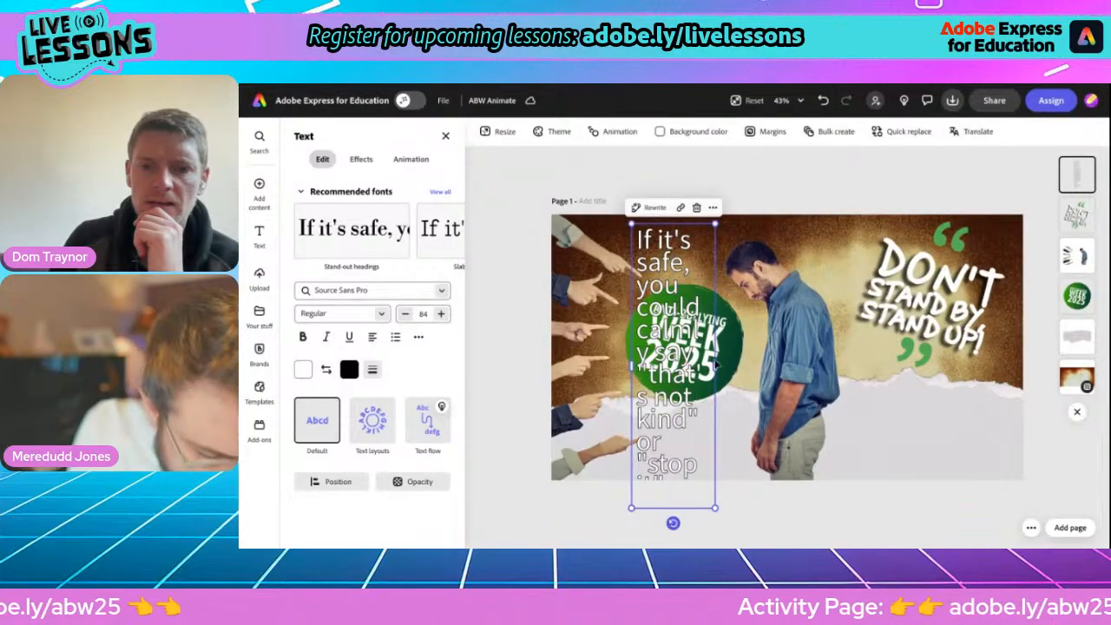
left_click_drag(717, 367, 840, 353)
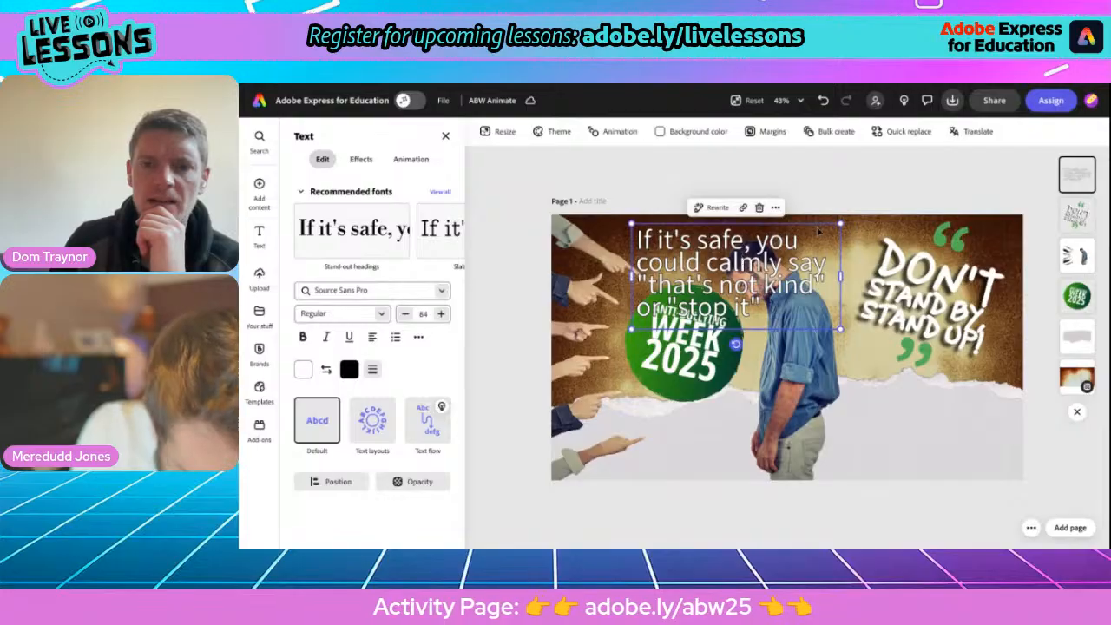
left_click_drag(841, 225, 691, 436)
Swap the tip's fill and outline colours to make the text black, and fine-tune the box's width and position.
left_click(326, 370)
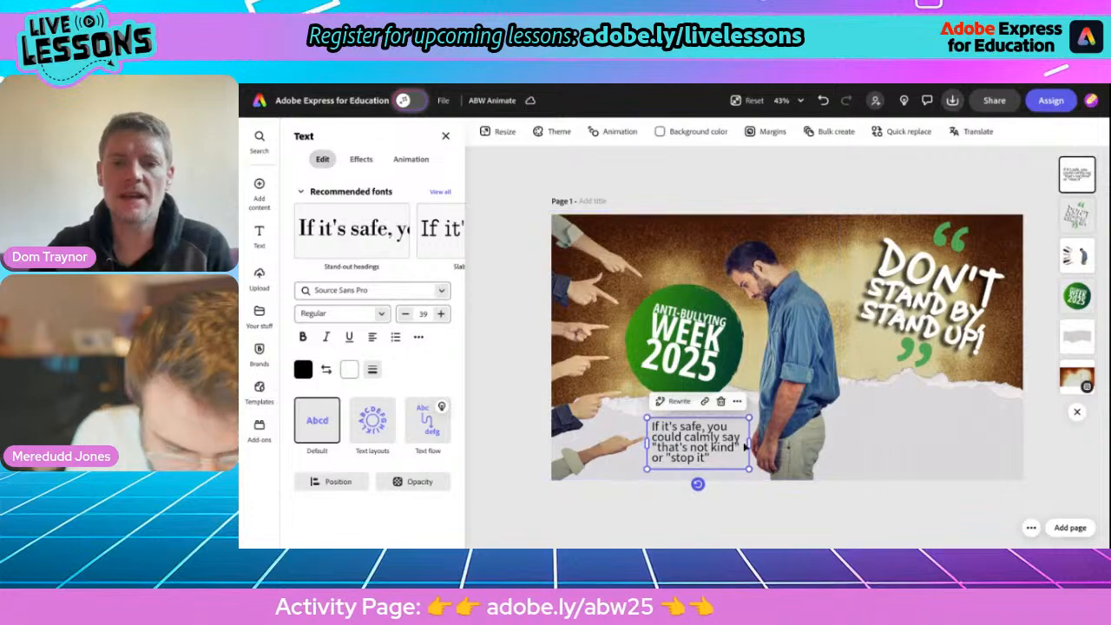
left_click_drag(749, 443, 745, 444)
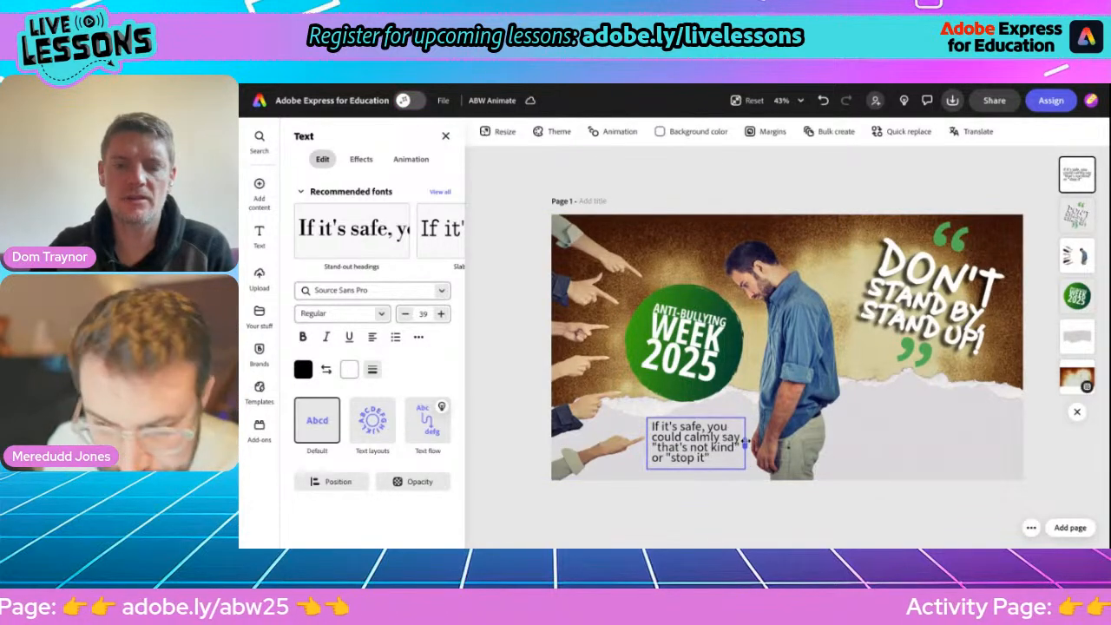
left_click_drag(696, 445, 698, 450)
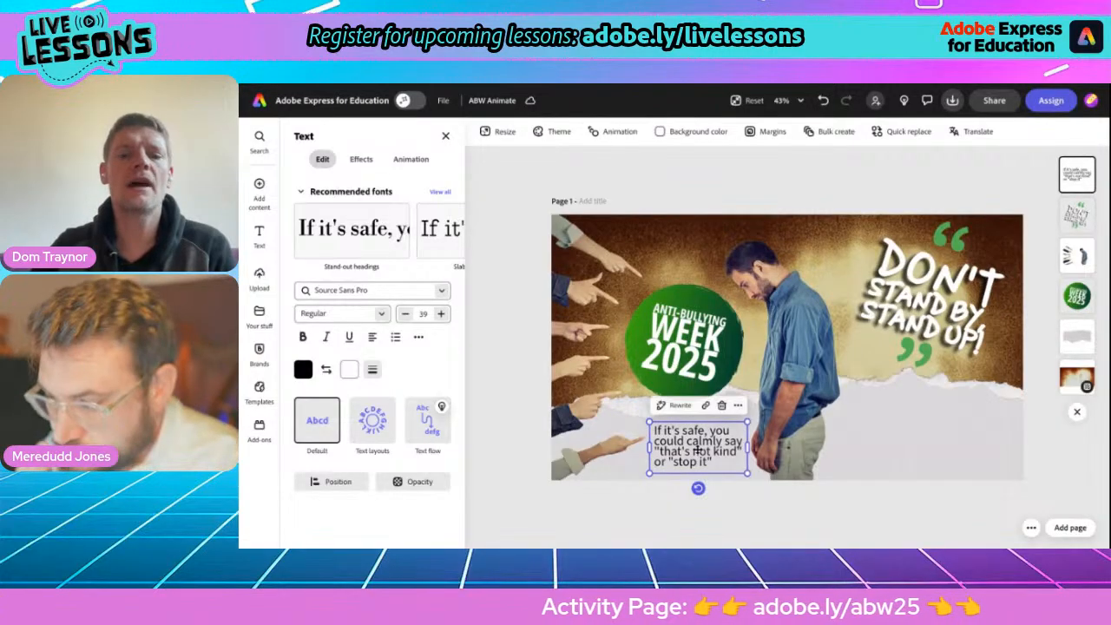
Duplicate the tip text box twice and align the two copies side by side on the torn paper beneath the slogan.
left_click(738, 405)
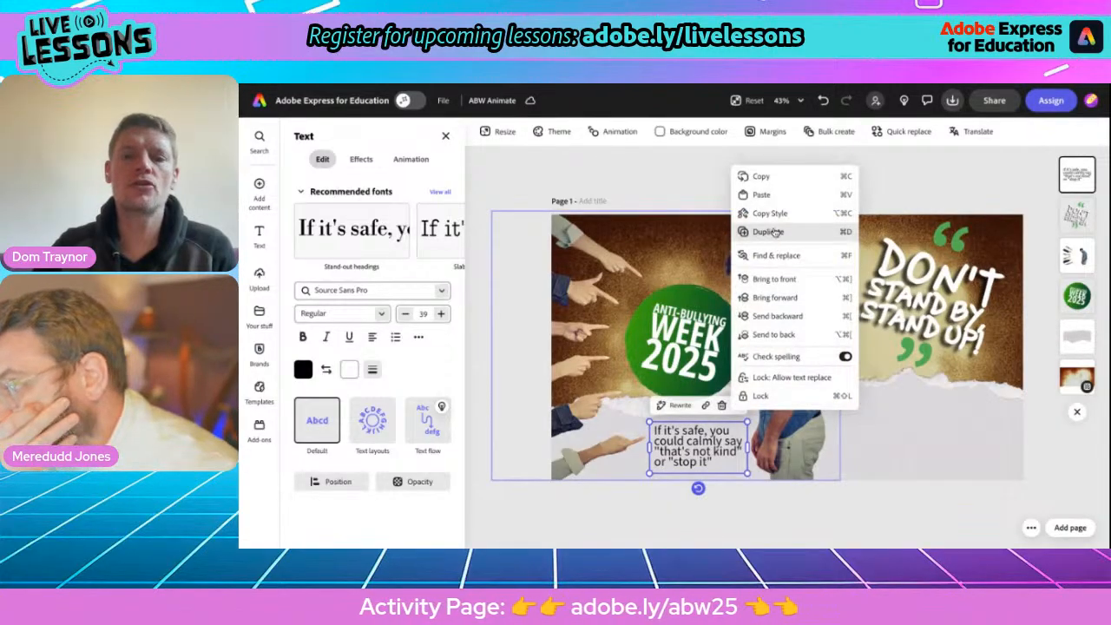
left_click(776, 232)
left_click_drag(715, 449, 899, 451)
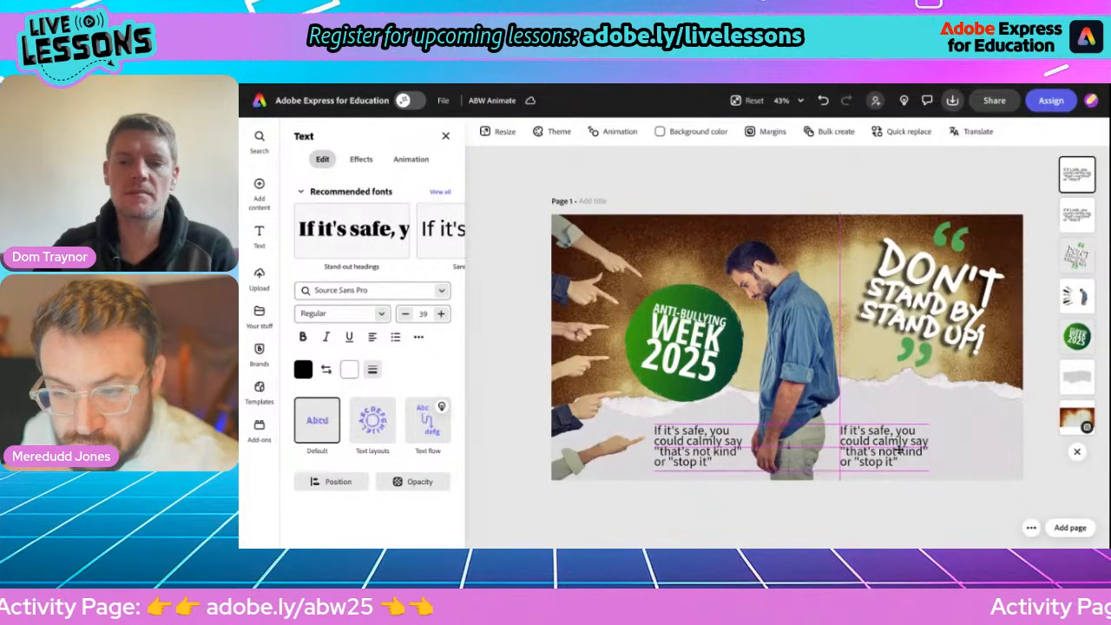
left_click(924, 407)
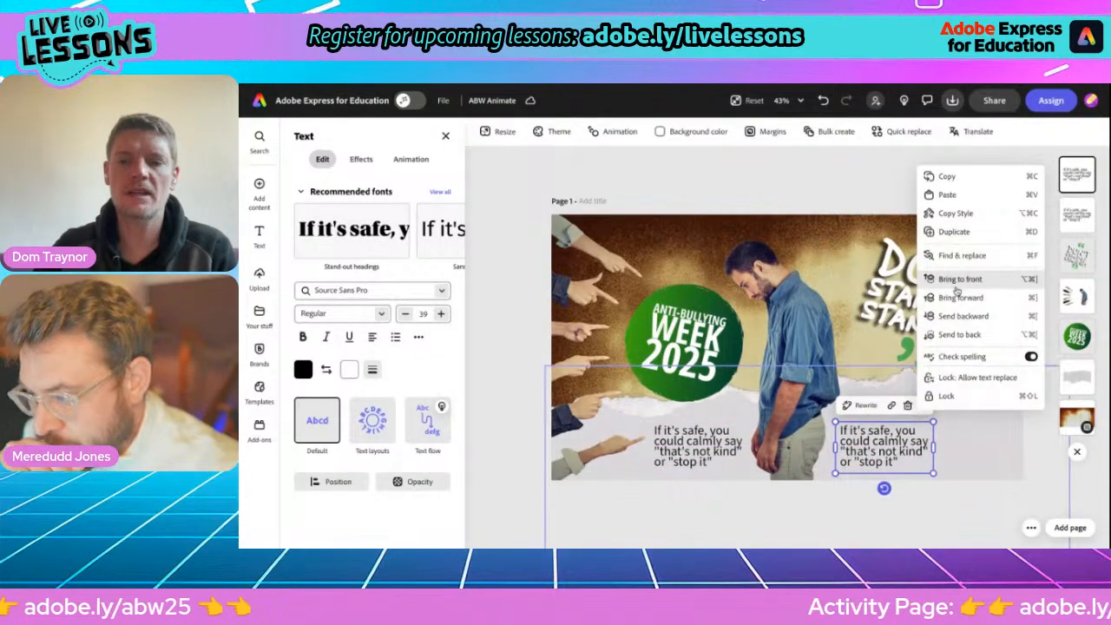
left_click(954, 231)
left_click_drag(890, 452, 969, 441)
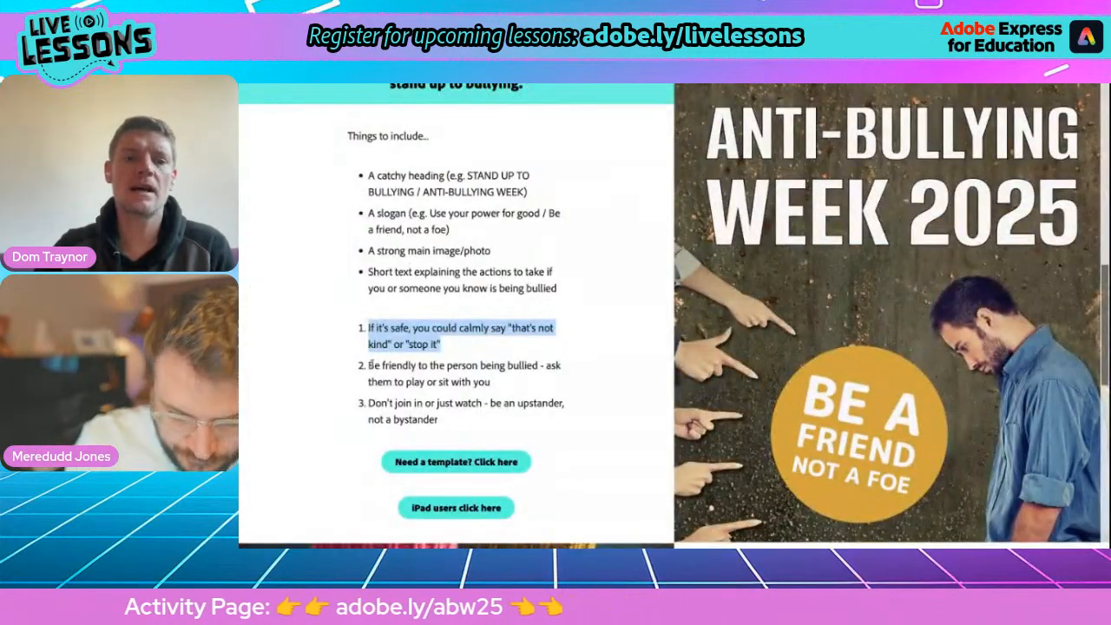
Copy the second tip, about being friendly to the person being bullied, from the activity page and paste it over the middle text box's wording.
left_click_drag(370, 366, 497, 389)
key("ctrl+c")
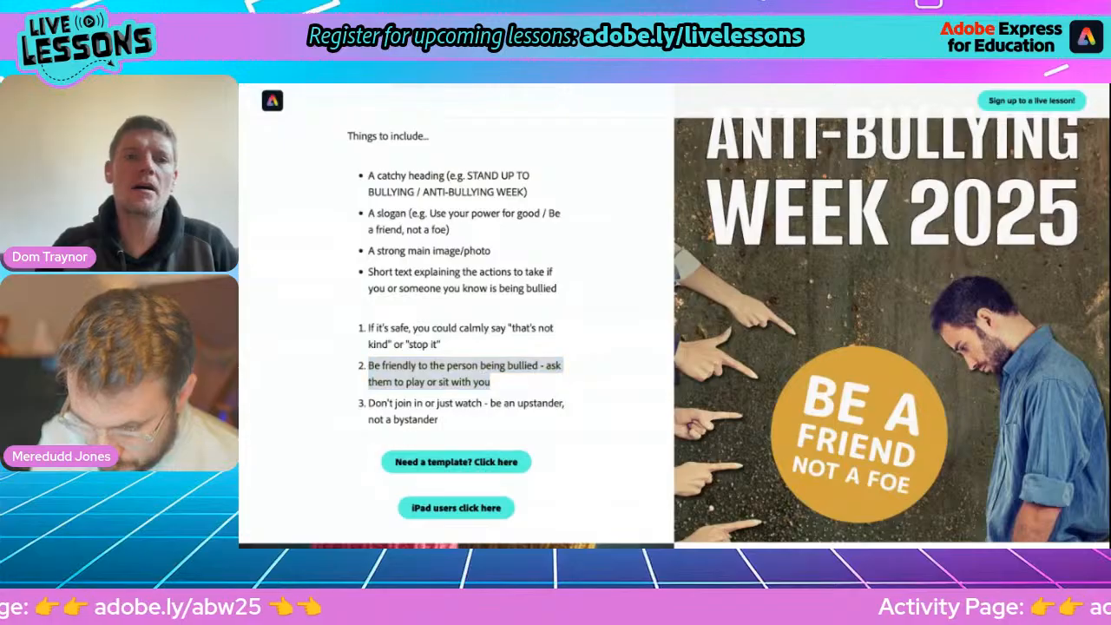
key("ctrl+Tab")
key("ctrl+v")
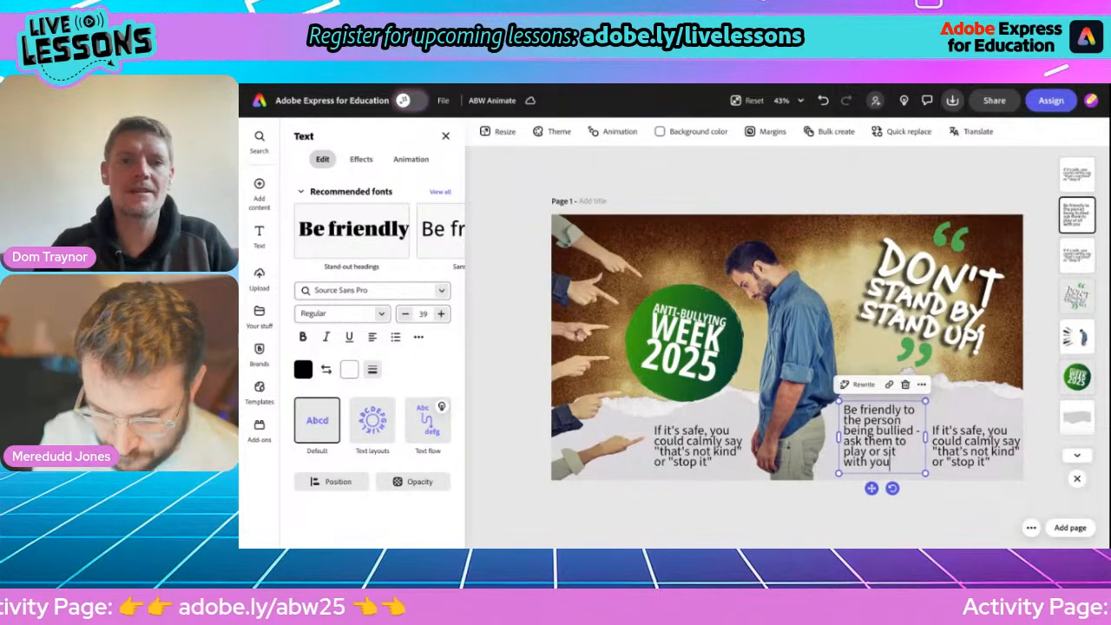
Replace the last tip's wording with the copied "Don't join in or just watch" tip, narrow its box to five lines and raise it beside the middle tip.
double_click(961, 447)
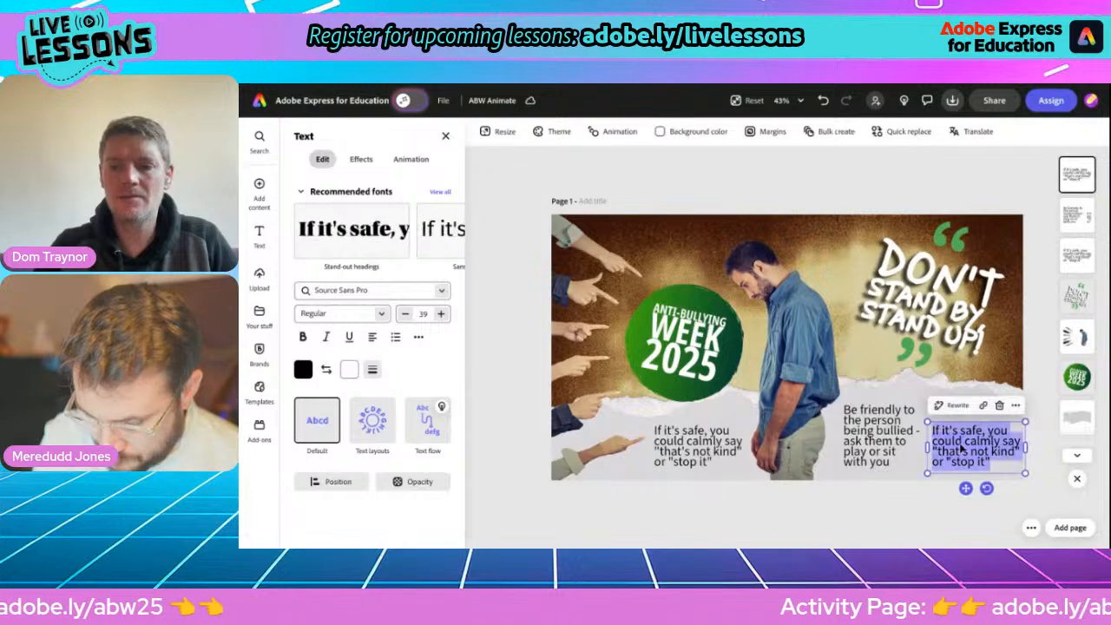
type("Don't join in or just watch - be an upstander, not a bystander")
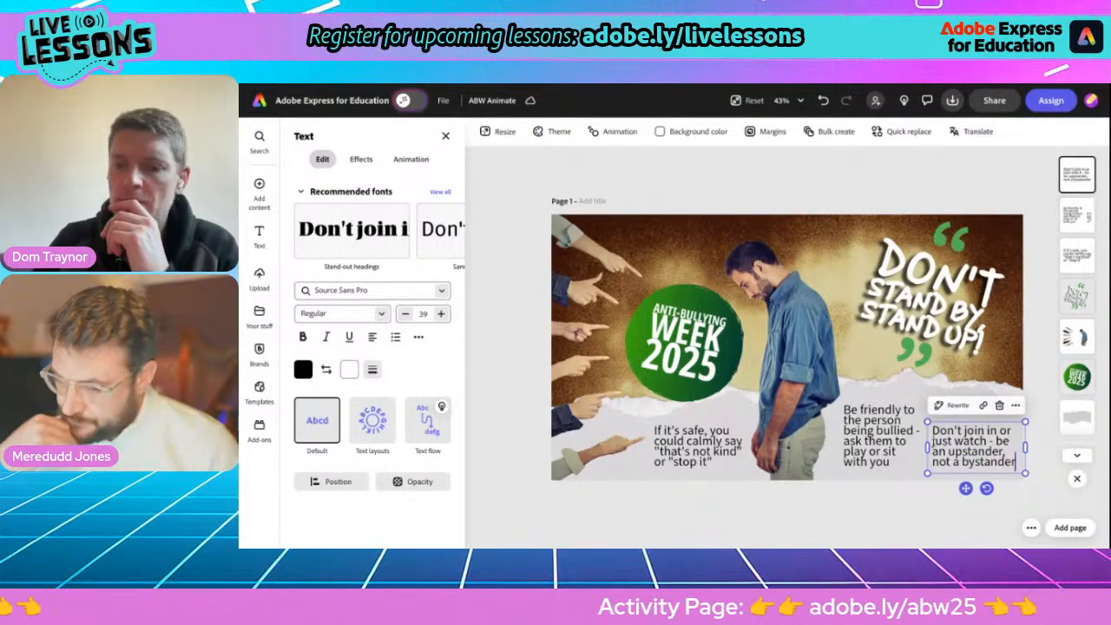
left_click_drag(928, 447, 939, 459)
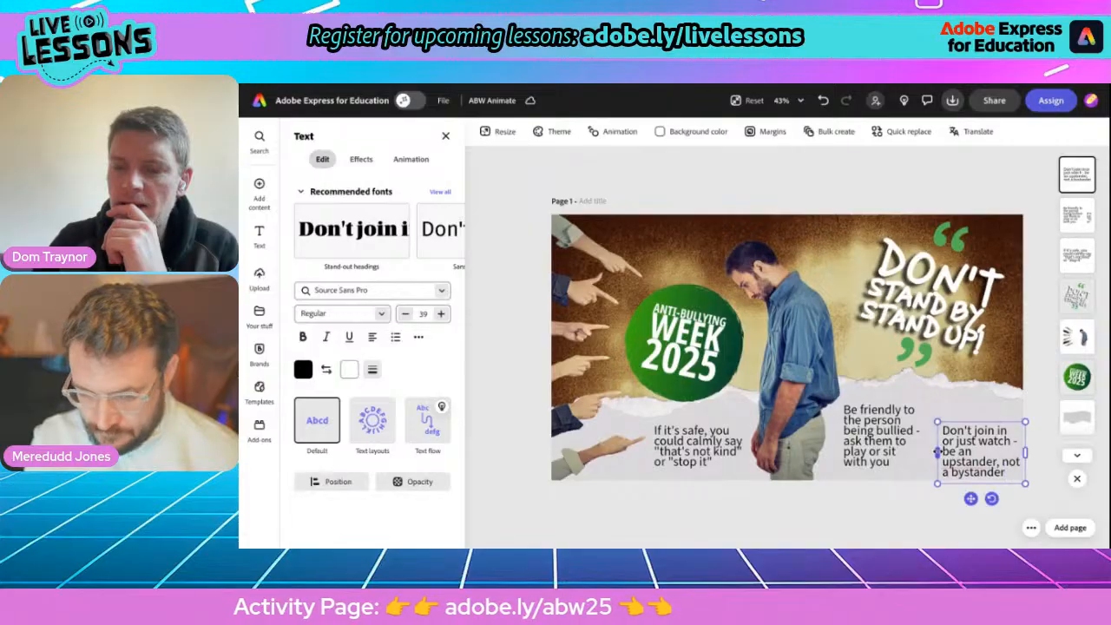
left_click_drag(968, 495, 966, 478)
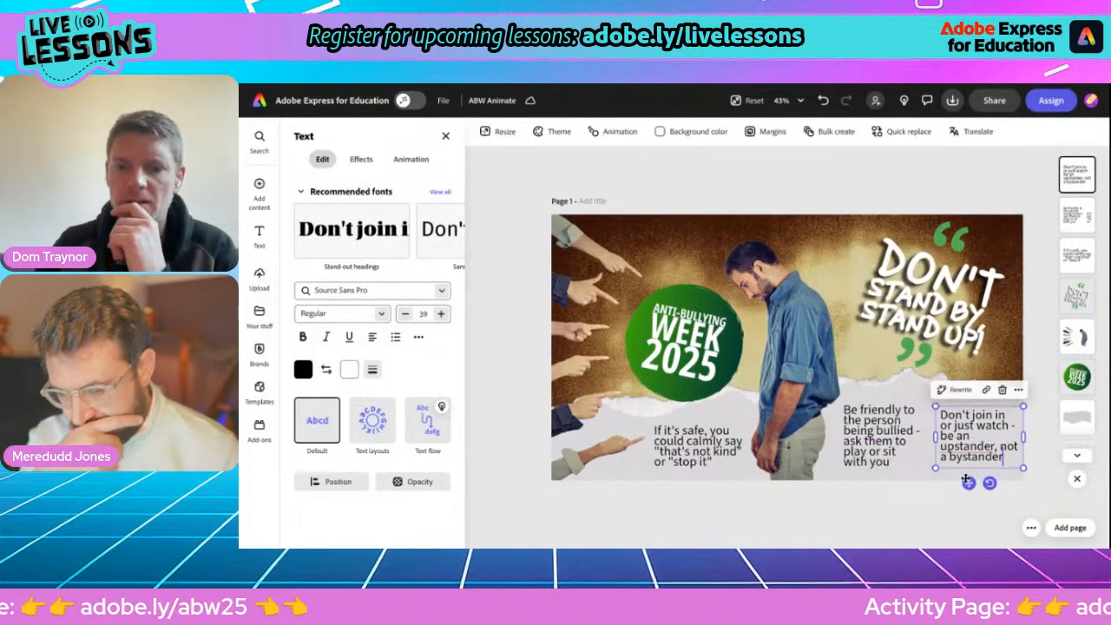
Narrow the "If it's safe" tip box to wrap over five lines and reposition it beneath the green badge.
left_click(721, 461)
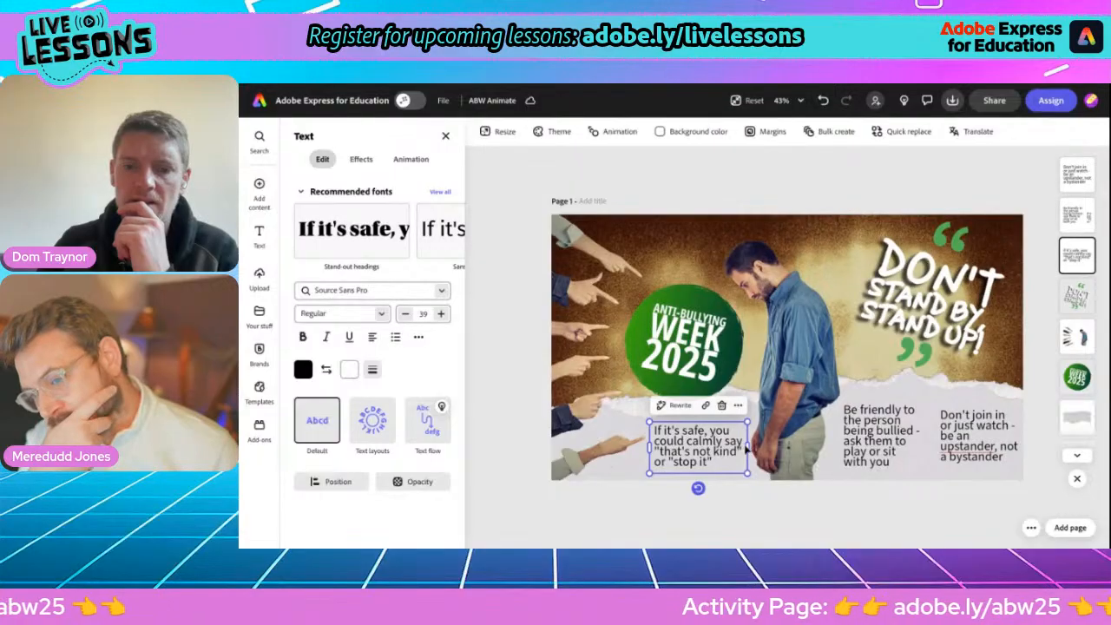
left_click_drag(747, 447, 734, 451)
left_click_drag(681, 496, 688, 477)
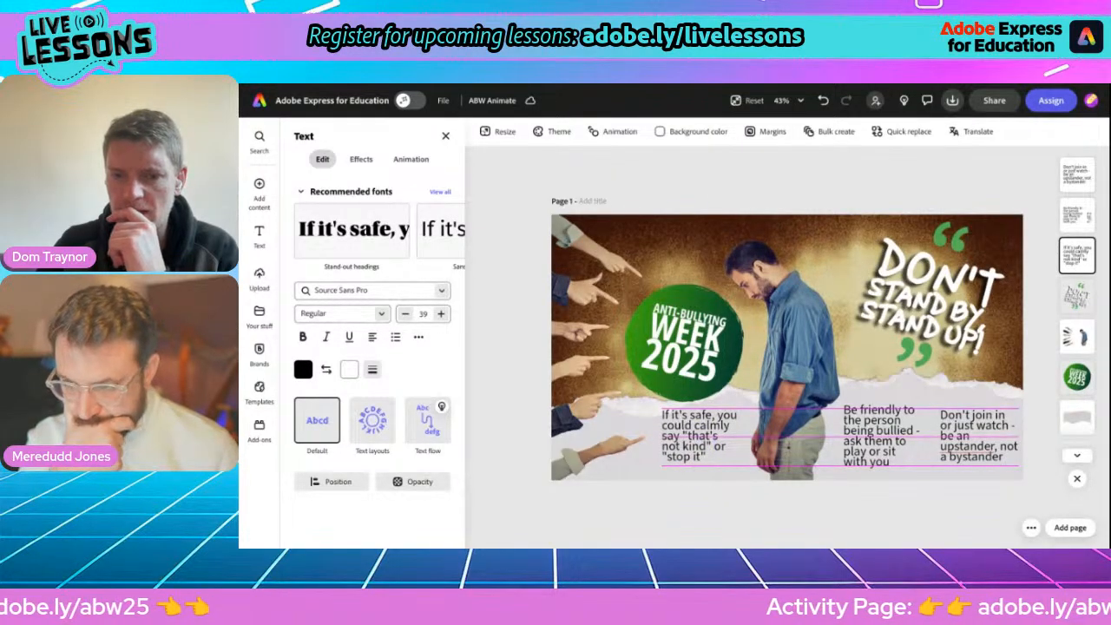
left_click_drag(689, 483, 689, 482)
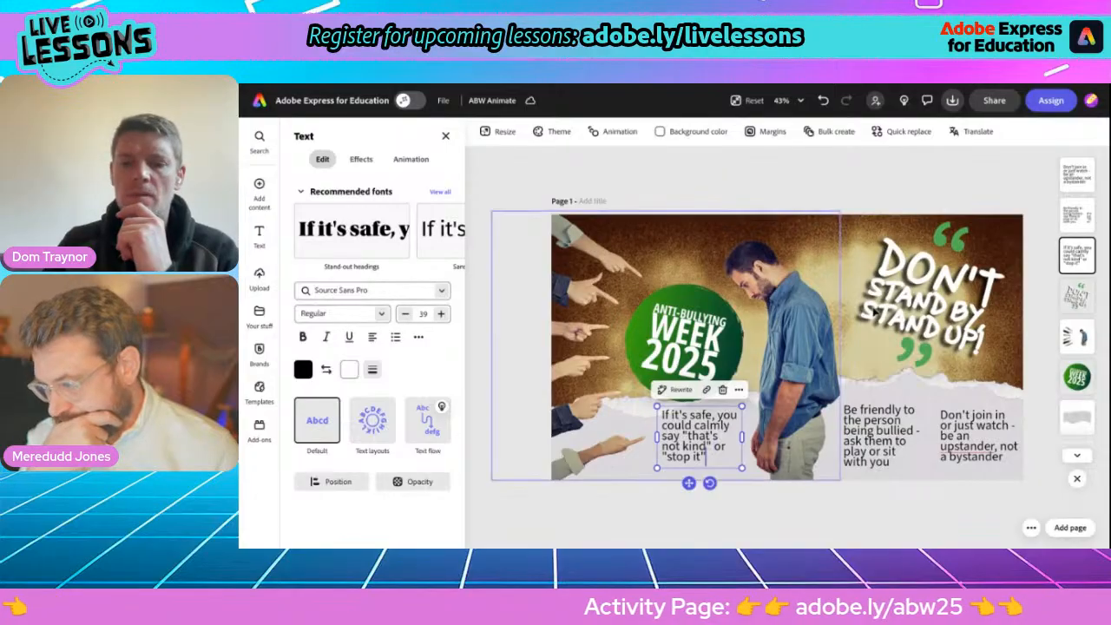
left_click_drag(689, 483, 689, 485)
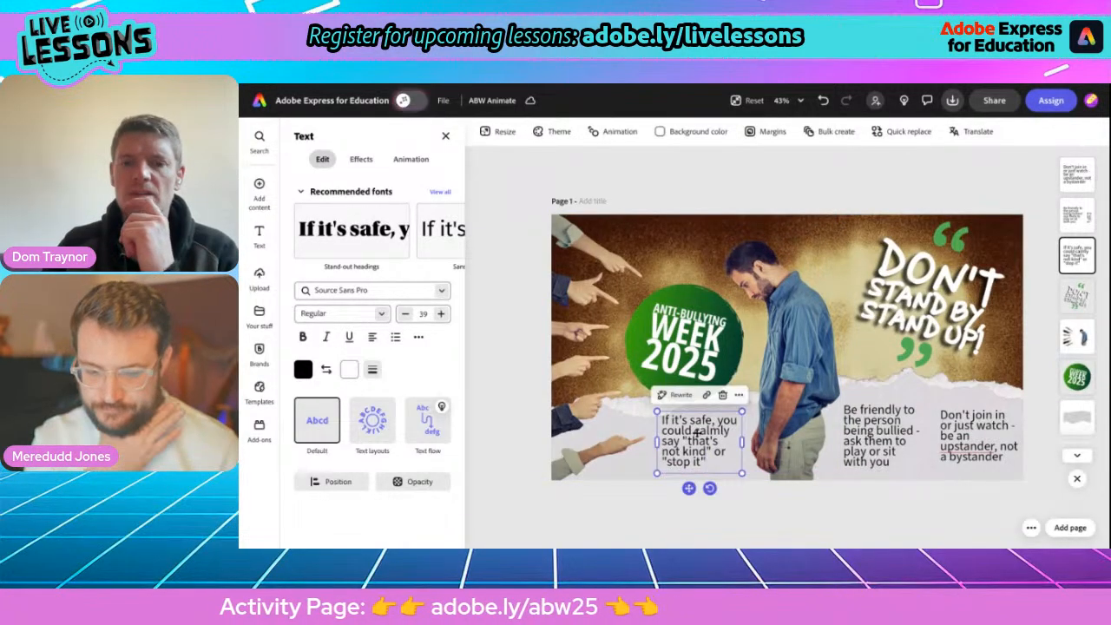
left_click(742, 180)
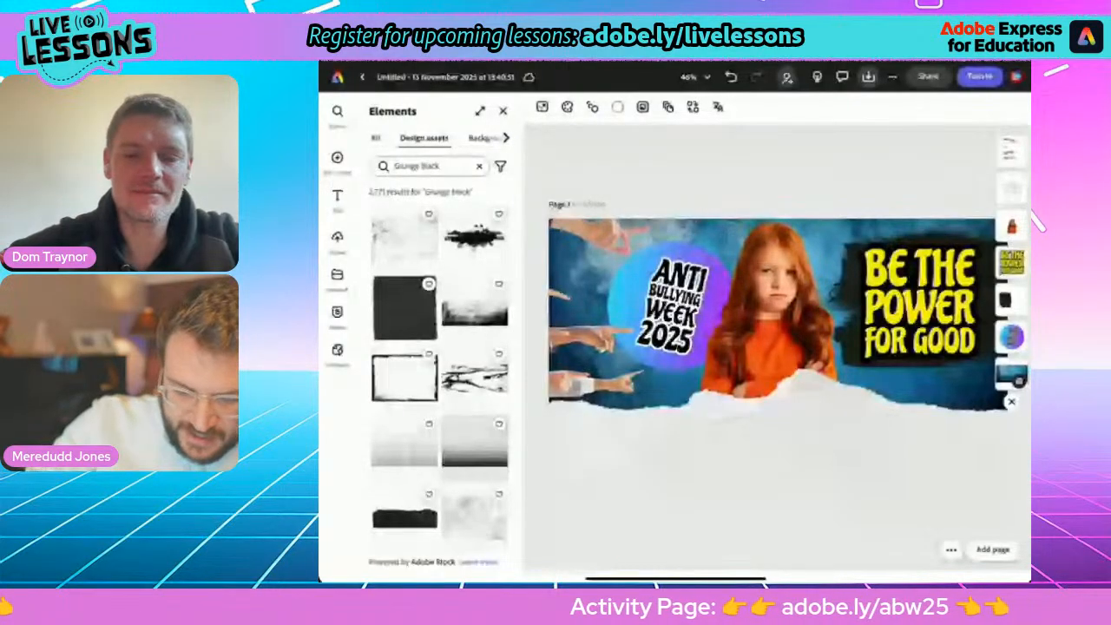
Switch to the activity page in Safari, open the iPad users' PDF in a background tab and continue to it on the web.
left_click_drag(676, 578, 675, 391)
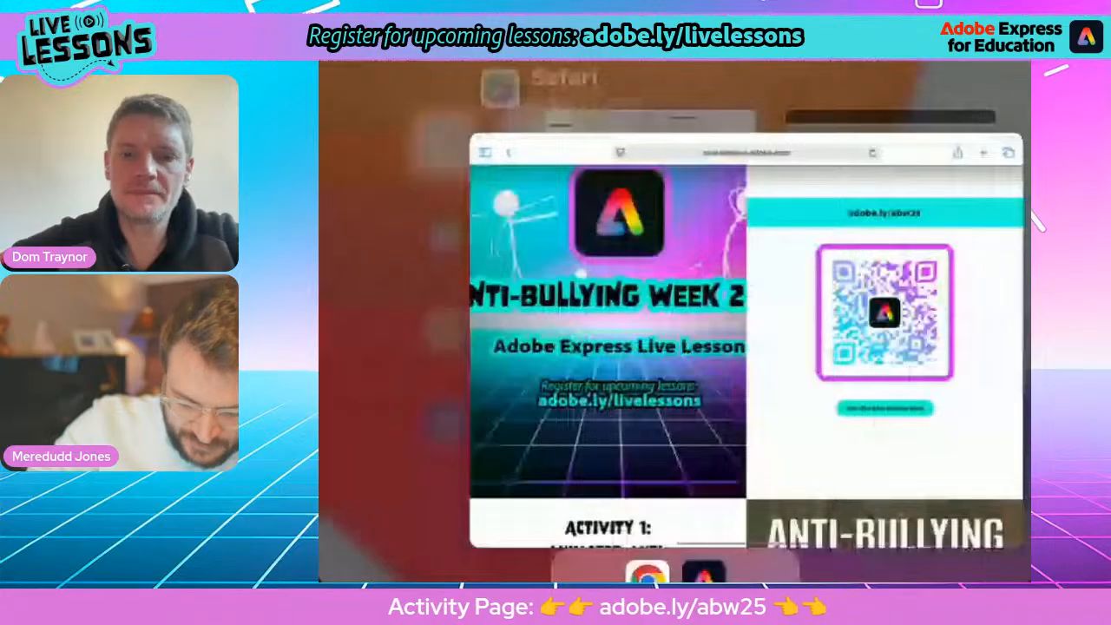
scroll(676, 330, "down", 4)
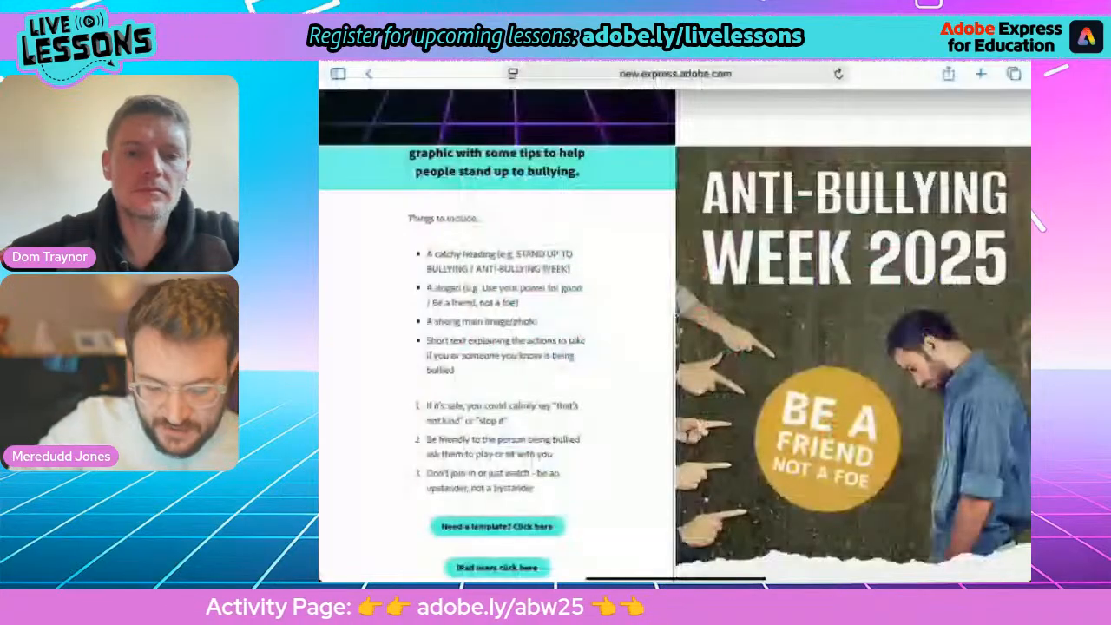
scroll(675, 348, "down", 1)
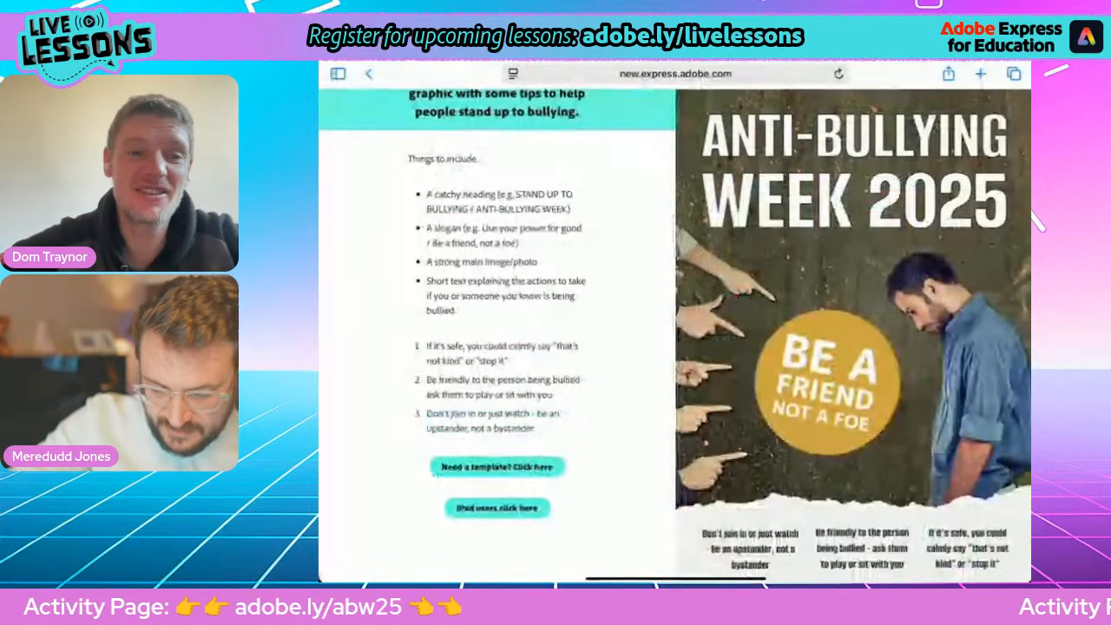
scroll(495, 486, "up", 2)
scroll(500, 434, "up", 3)
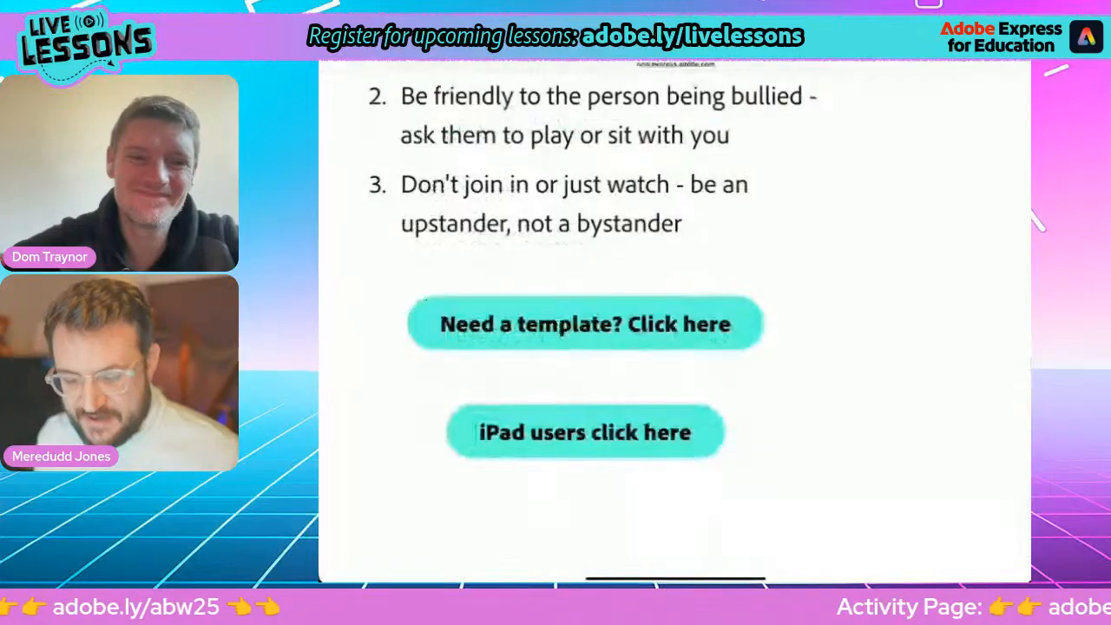
left_click(586, 433)
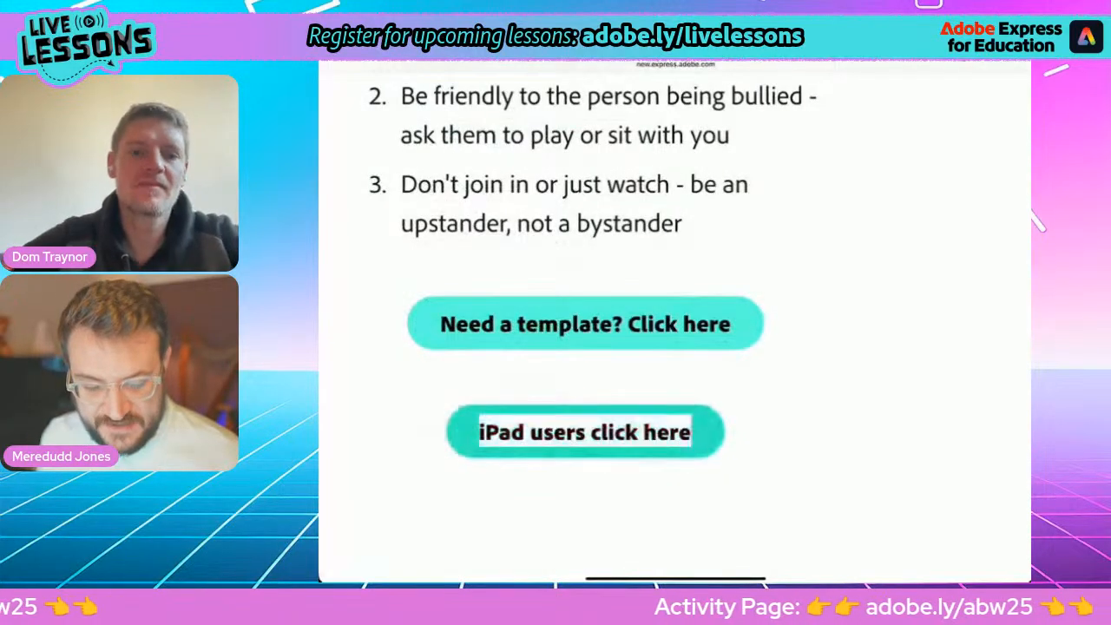
right_click(585, 432)
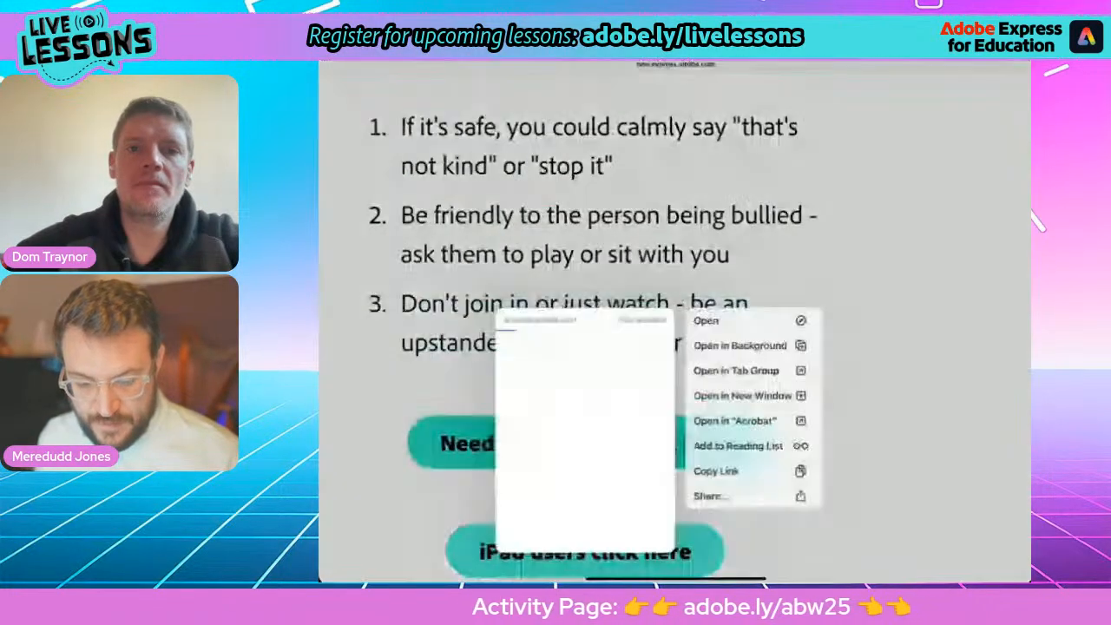
left_click(741, 345)
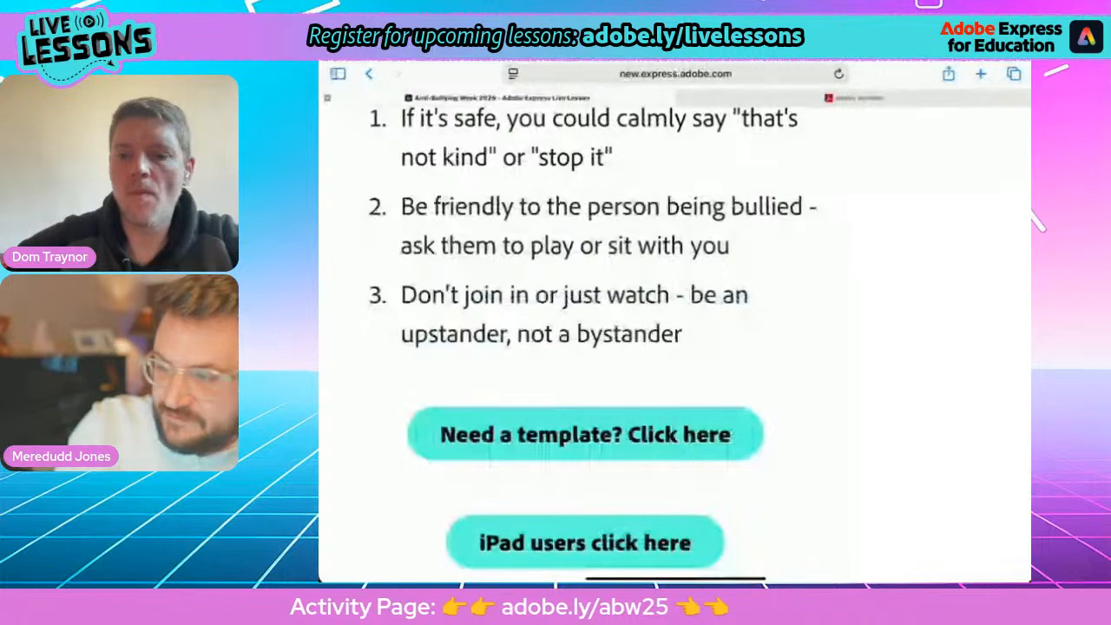
left_click(854, 98)
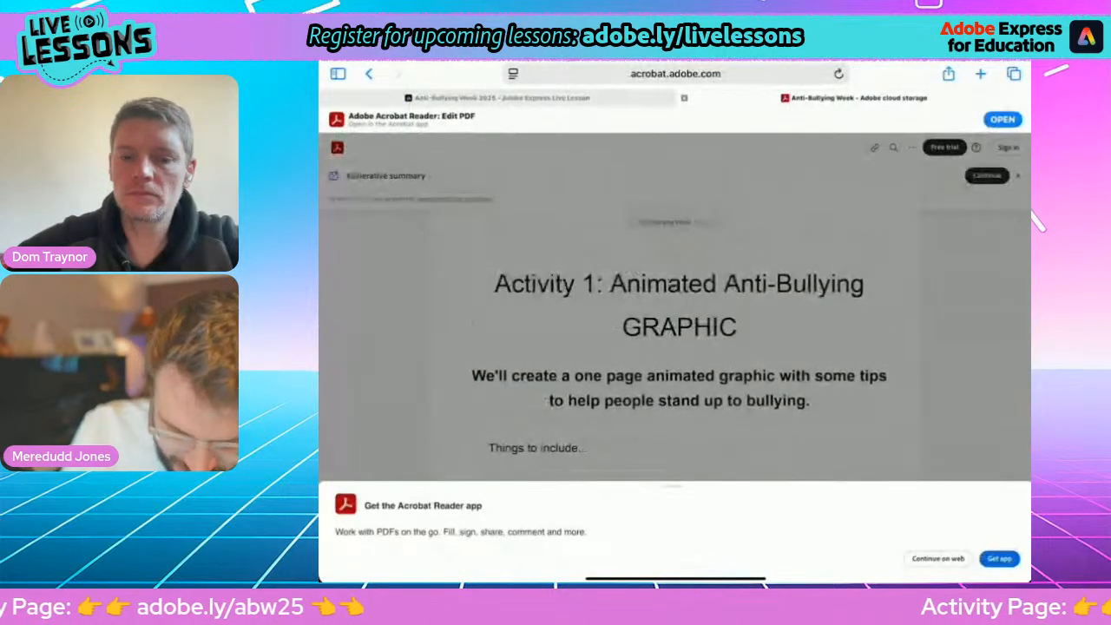
left_click(938, 559)
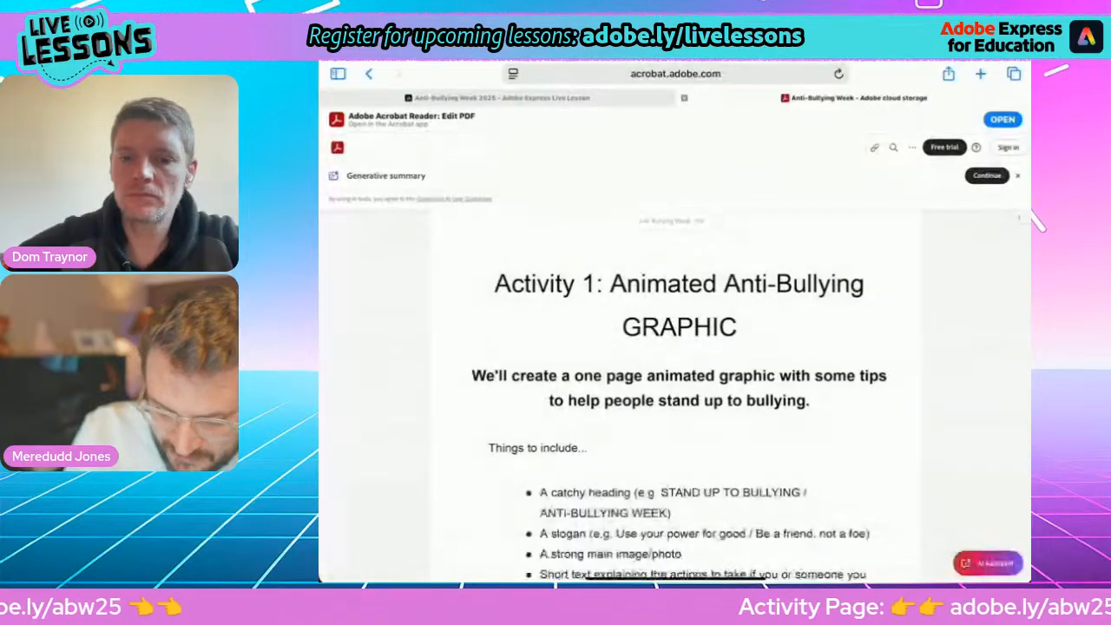
Copy the first tip, "If it's safe, you could calmly say...", from the PDF and paste it into a new text box in the Adobe Express design.
scroll(676, 391, "down", 5)
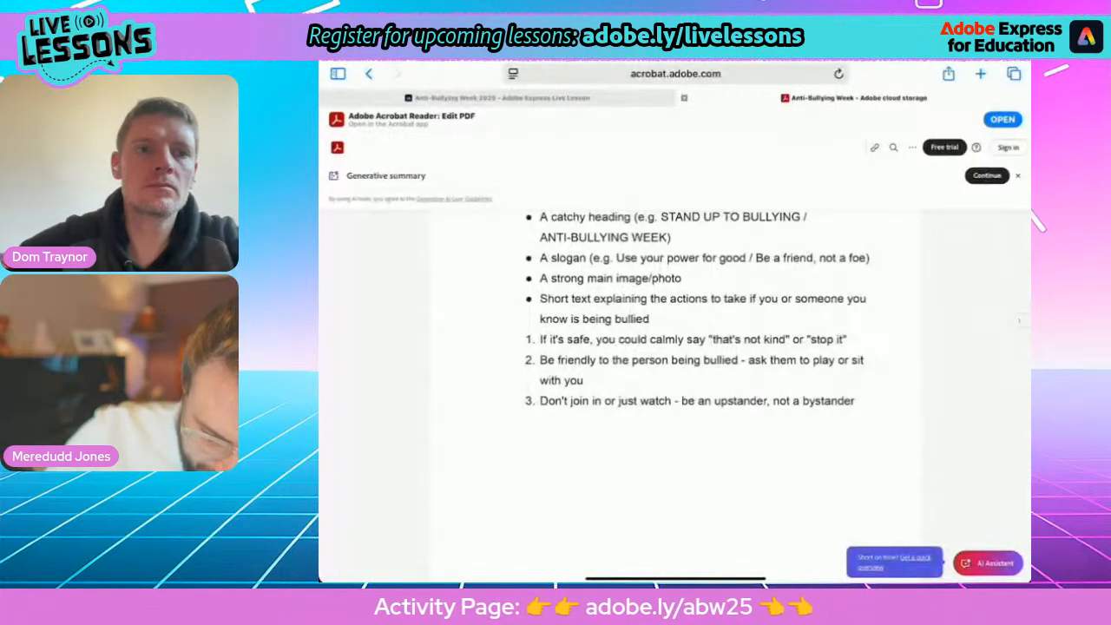
left_click_drag(549, 354, 842, 355)
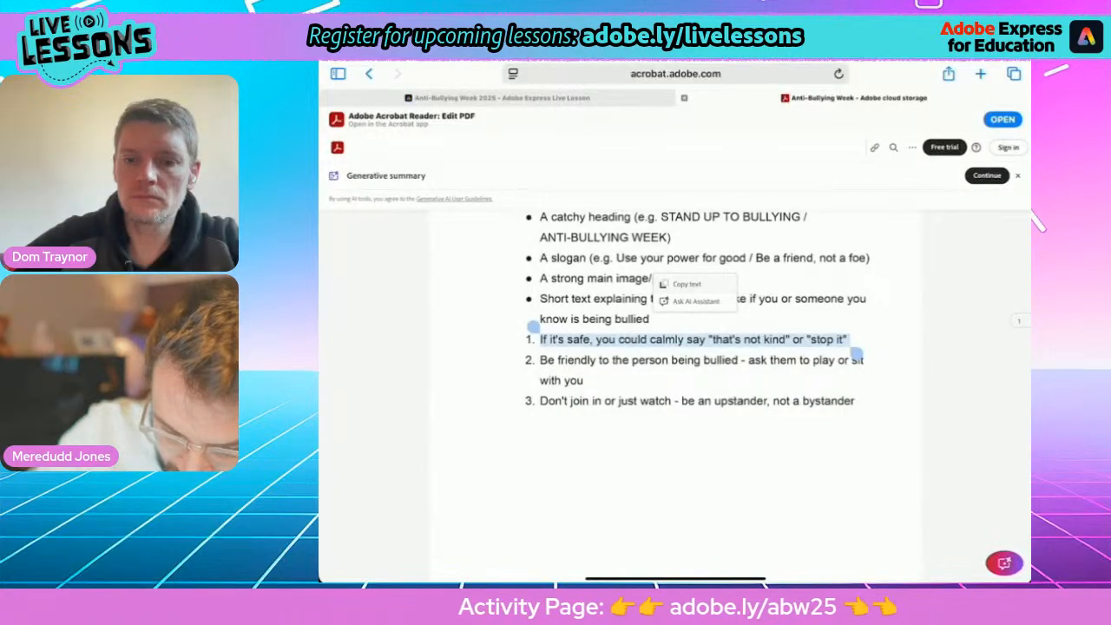
left_click(687, 285)
left_click_drag(676, 580, 747, 373)
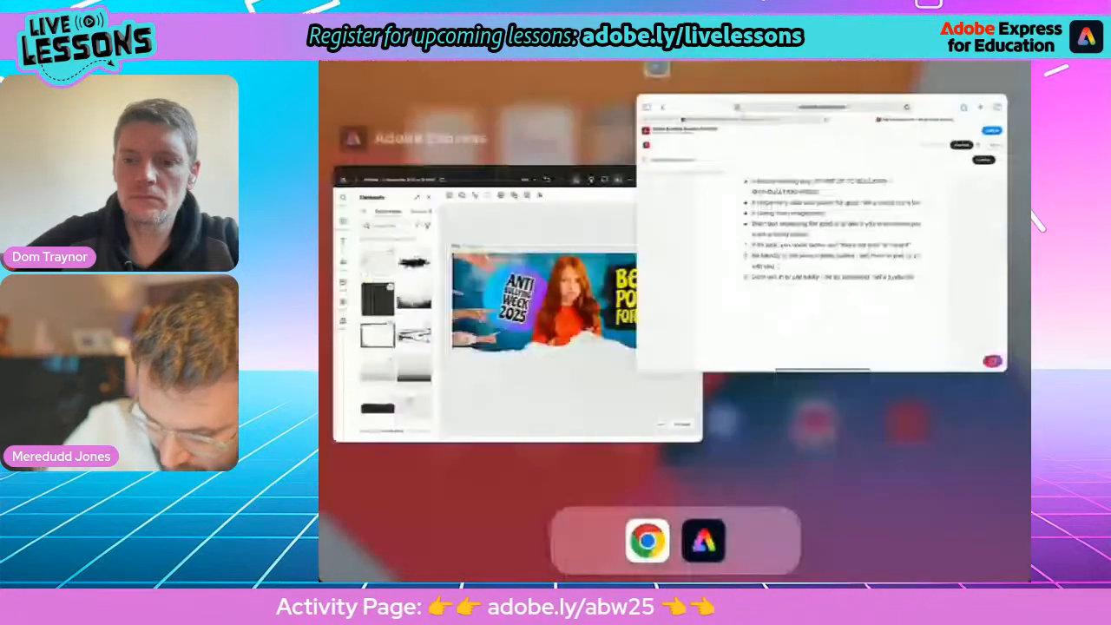
left_click(895, 390)
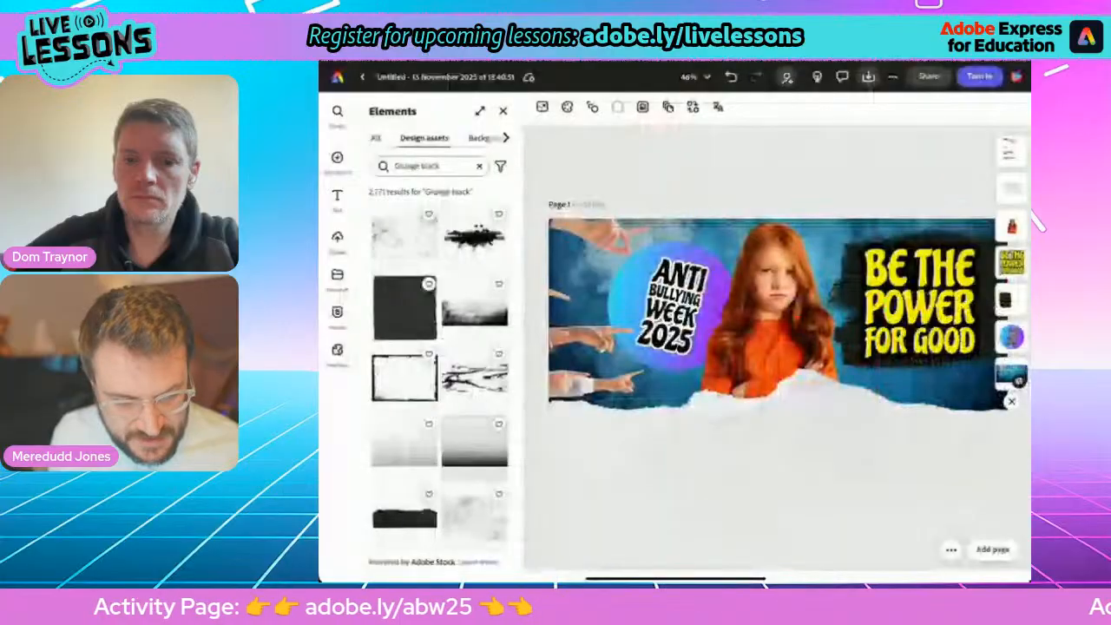
left_click(338, 199)
left_click(441, 139)
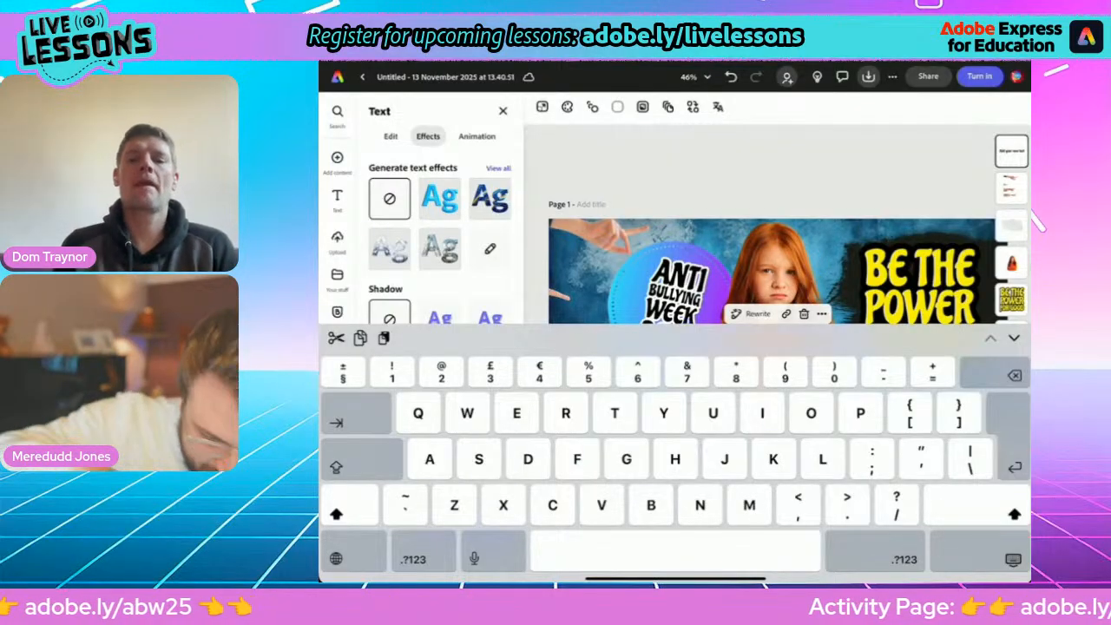
left_click(1013, 560)
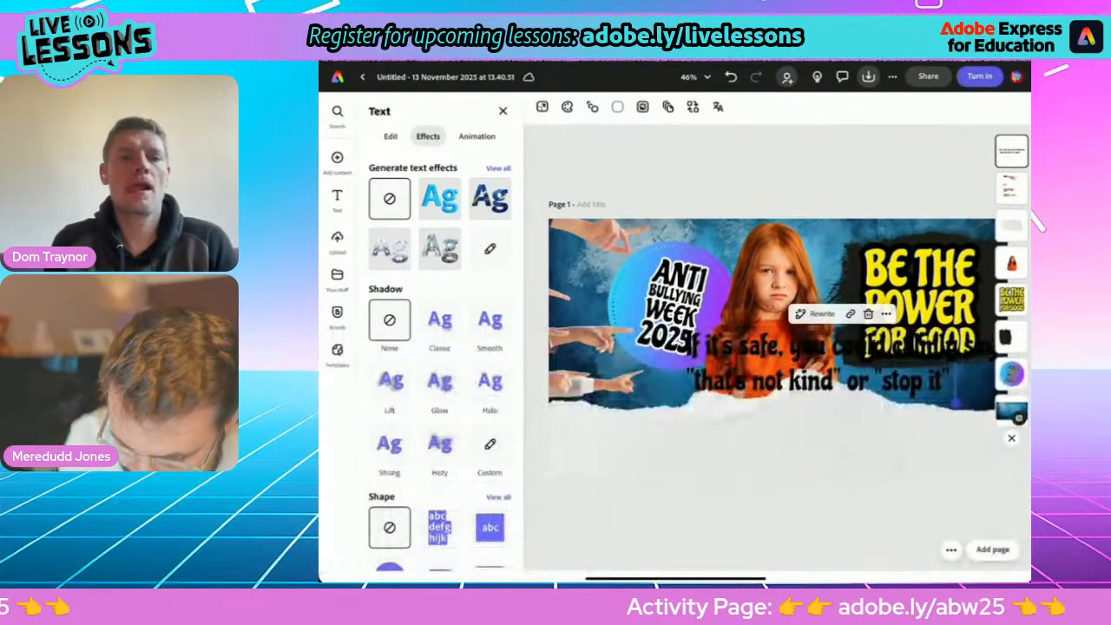
Place the tip on the torn paper below the badge, wrap it over four lines and scale the text down to size 38.
left_click_drag(842, 367, 749, 441)
left_click_drag(912, 440, 779, 442)
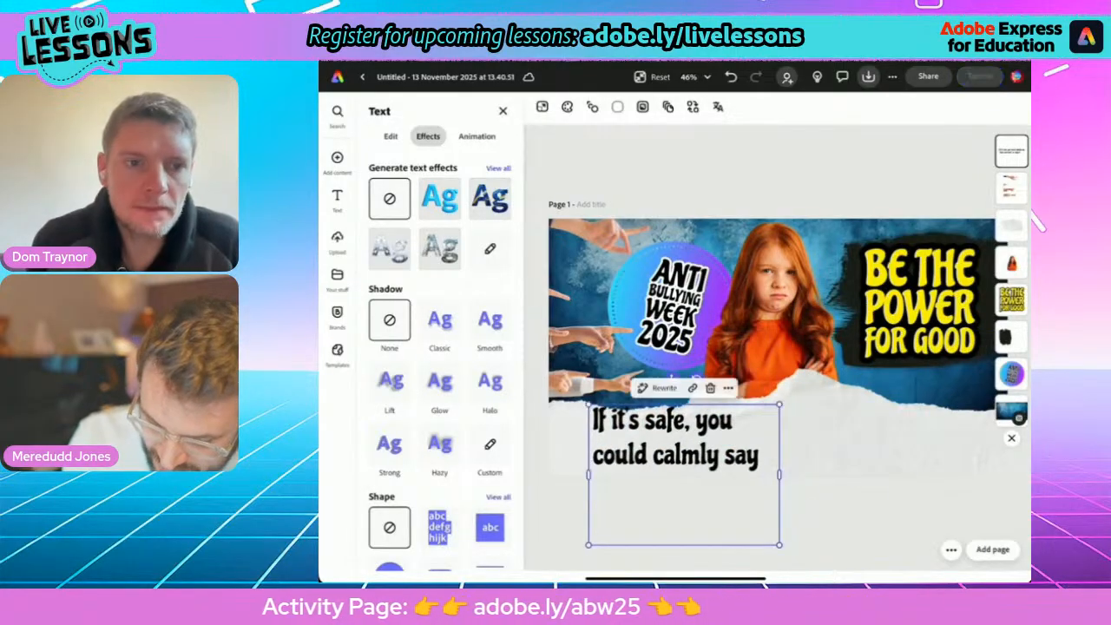
left_click_drag(780, 545, 673, 472)
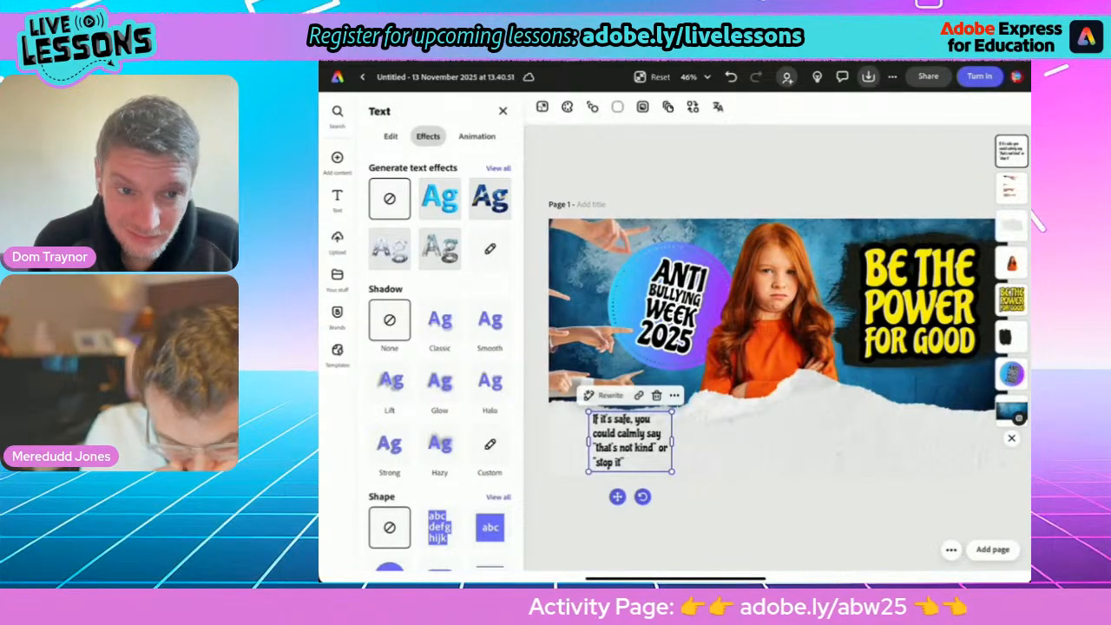
Centre-align the tip's text and reshape and shift its box so the wording wraps over three lines.
left_click(390, 137)
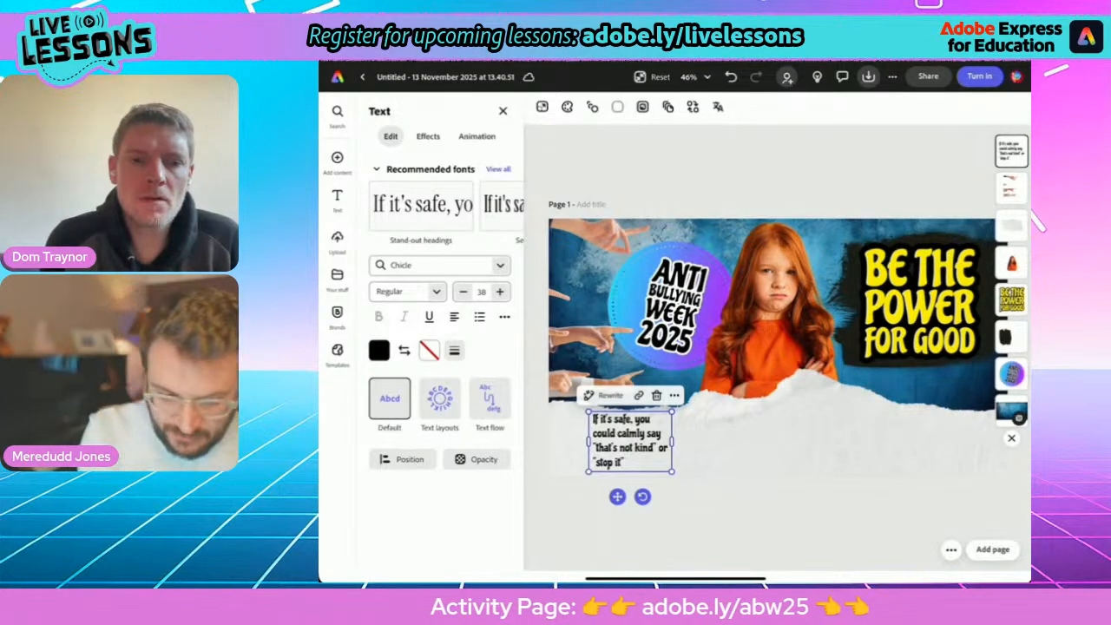
left_click(454, 317)
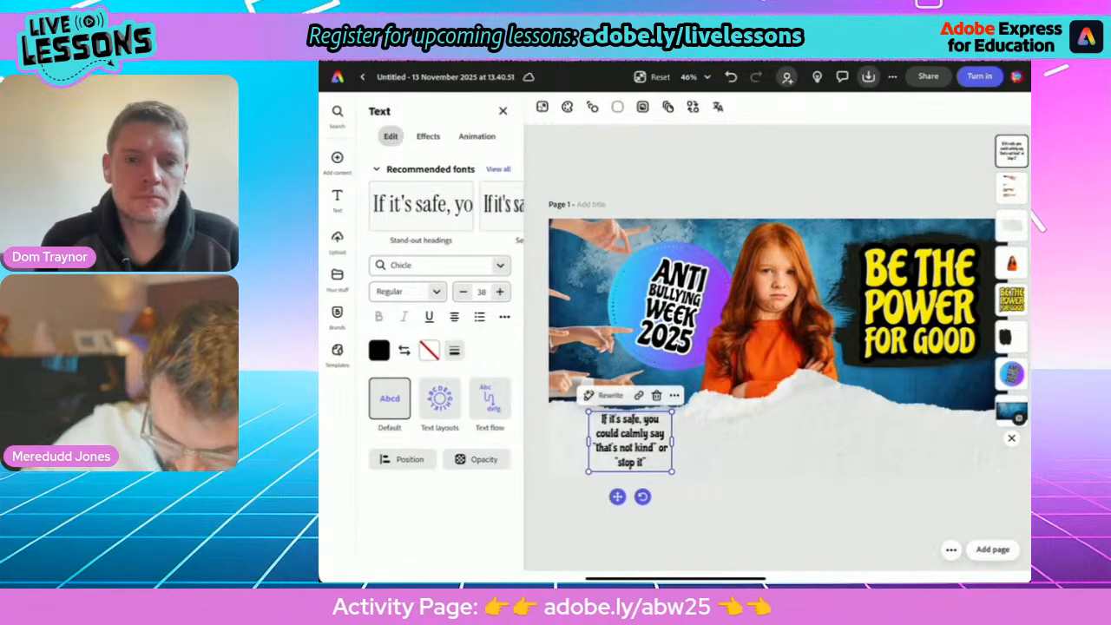
left_click_drag(672, 442, 618, 443)
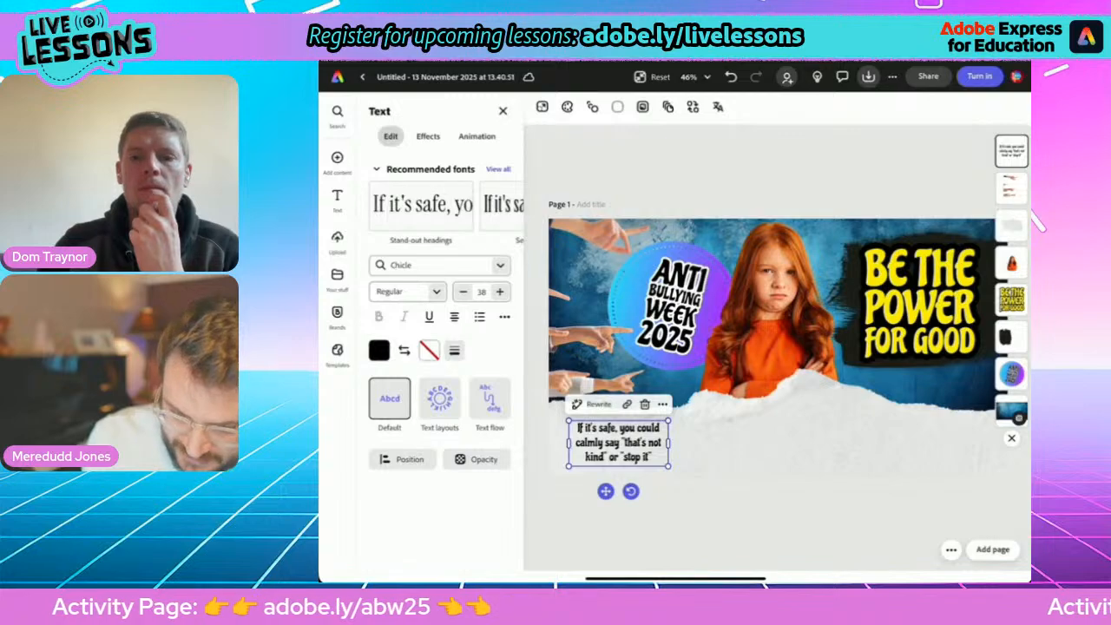
Duplicate the tip text box twice and align the copies in a row across the torn paper, below the girl and the slogan.
left_click(663, 404)
left_click(693, 192)
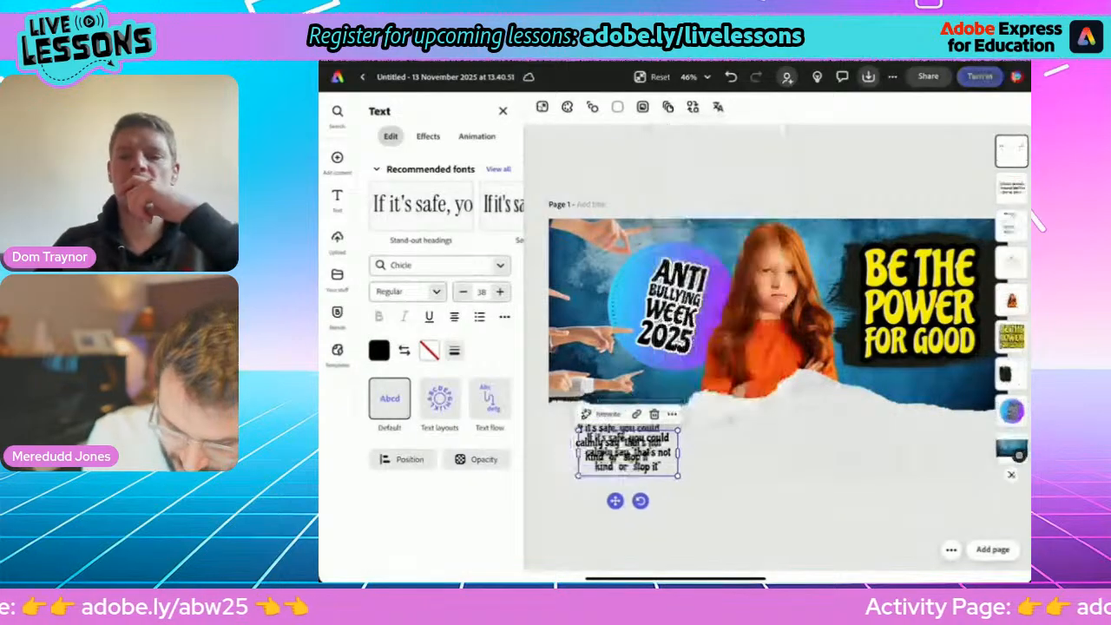
left_click_drag(627, 449, 772, 429)
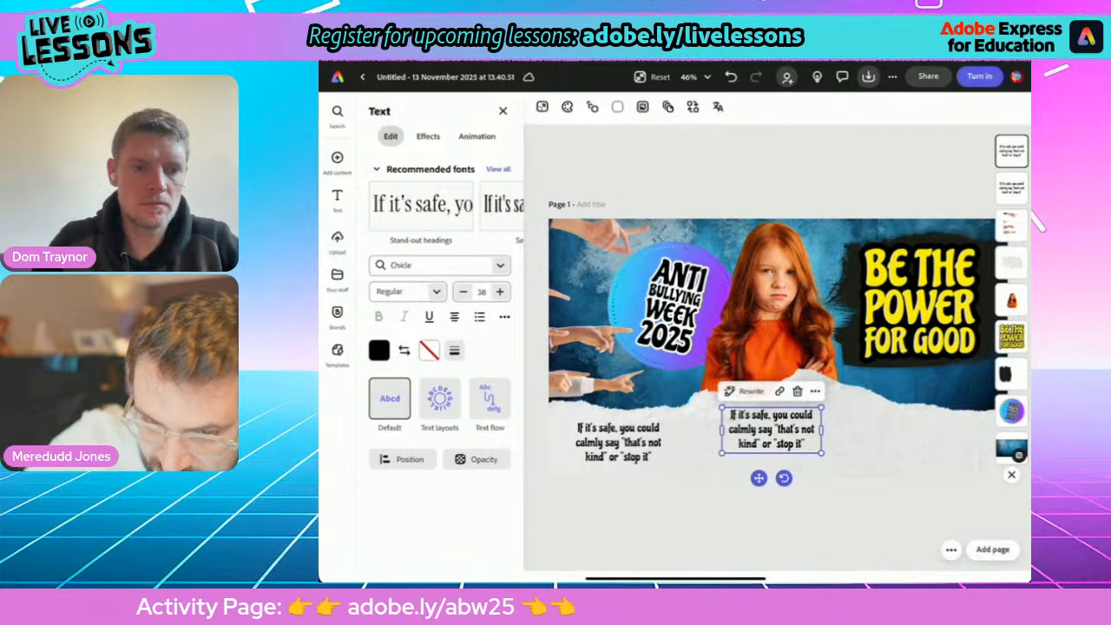
key("ctrl+z")
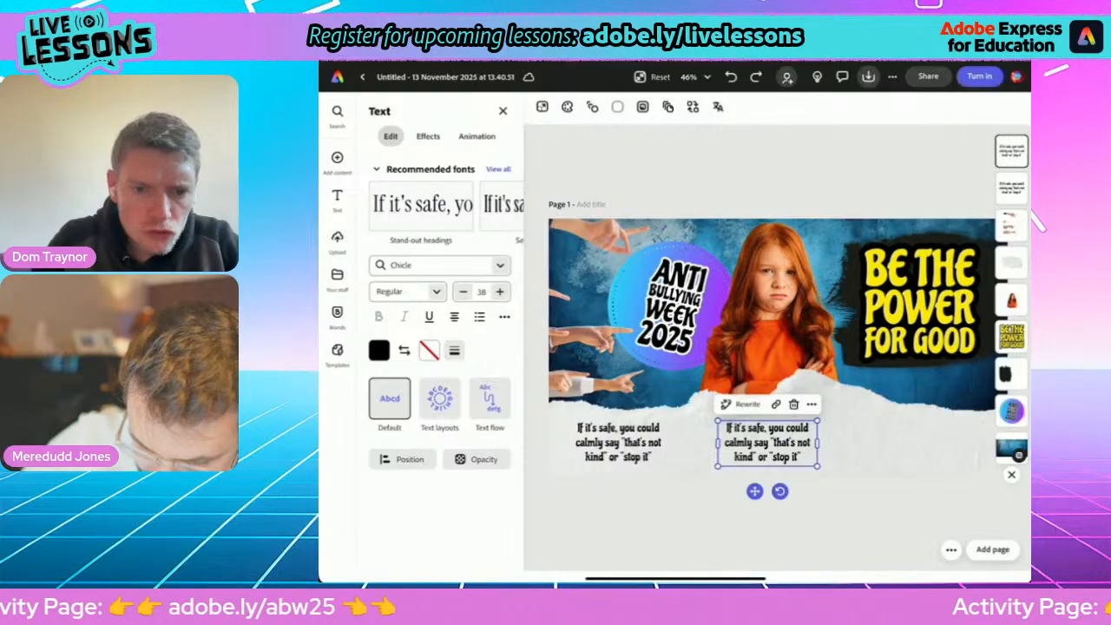
left_click(812, 405)
left_click(833, 193)
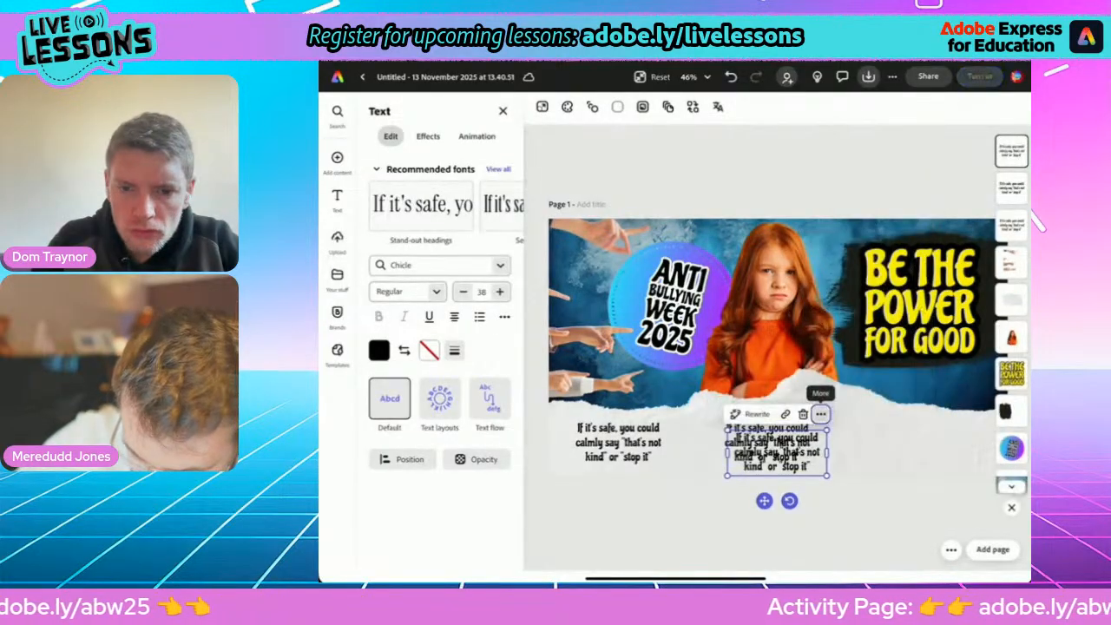
left_click_drag(788, 461, 919, 443)
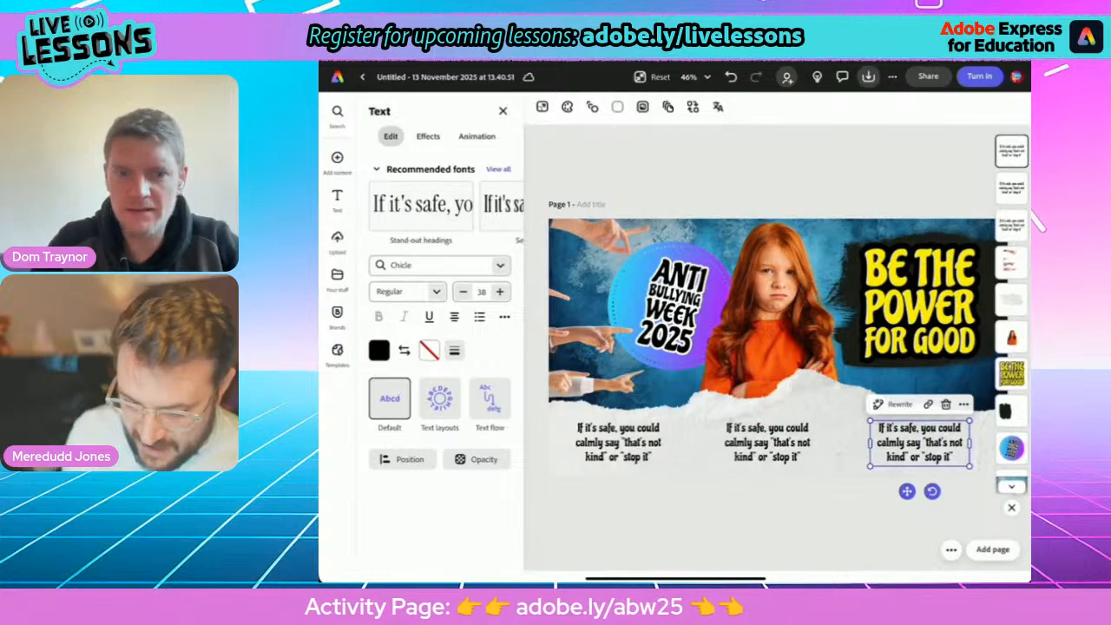
Switch to the PDF in Safari and copy the second tip, "Be friendly to the person being bullied - ask them to play or sit with you".
left_click_drag(675, 578, 708, 391)
left_click(894, 390)
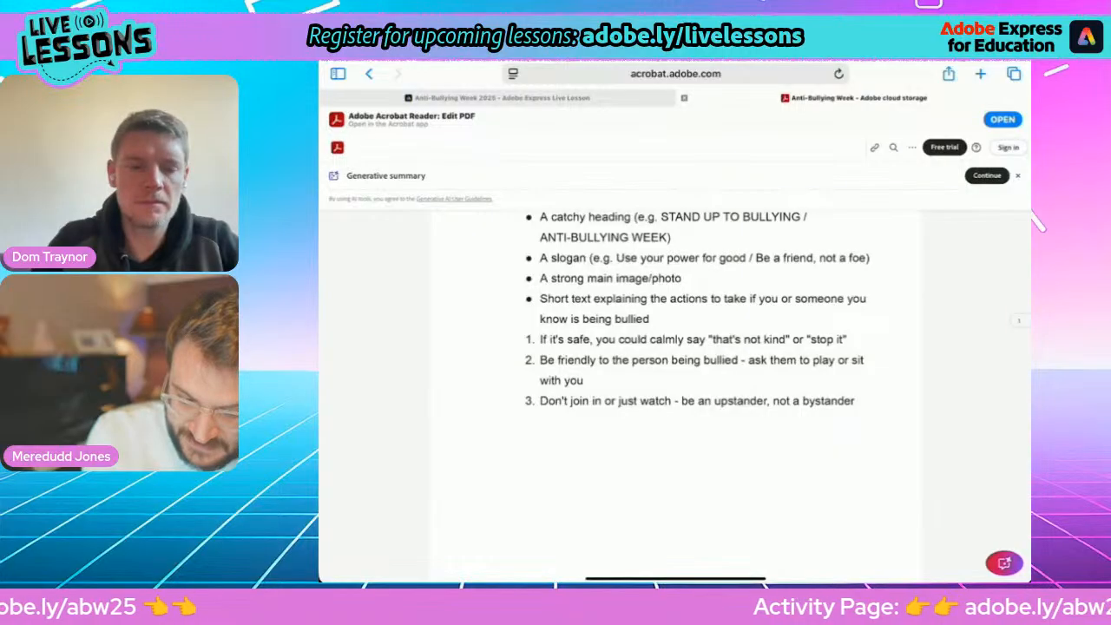
double_click(548, 360)
left_click_drag(554, 374, 592, 392)
key("ctrl+c")
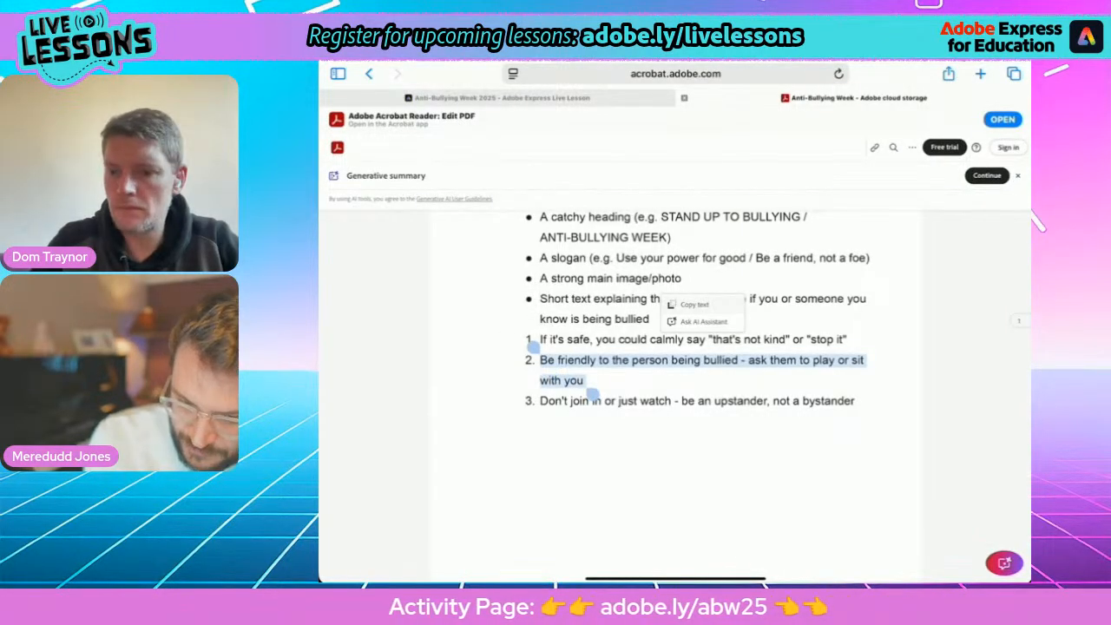
left_click(695, 305)
Return to Adobe Express and replace the wording of the middle tip text box with the copied second tip.
left_click_drag(676, 578, 738, 391)
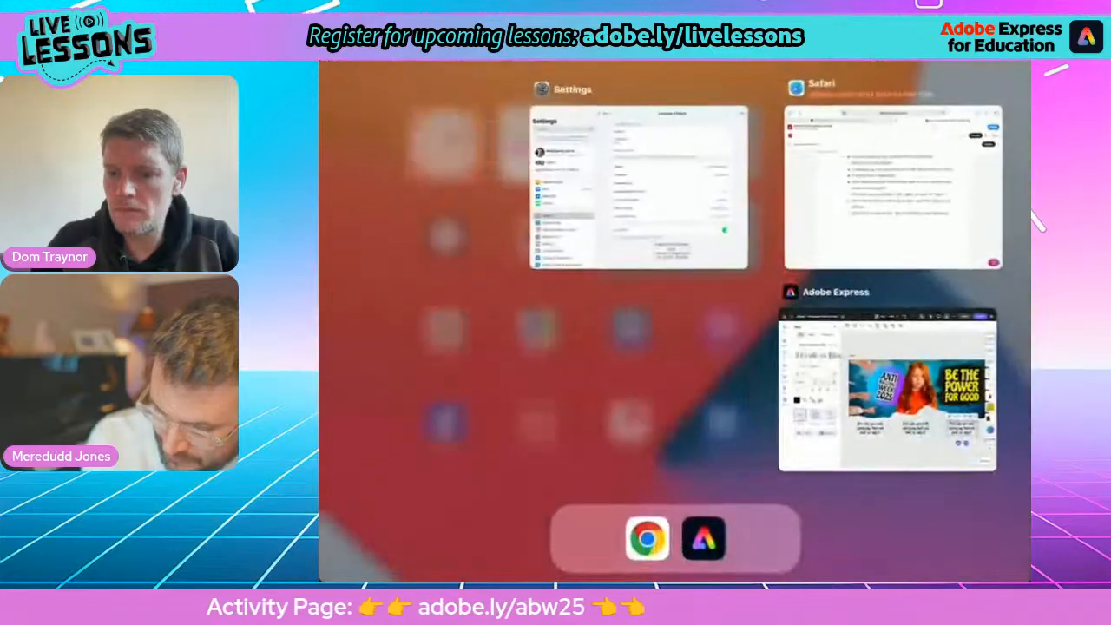
left_click(883, 391)
left_click(767, 443)
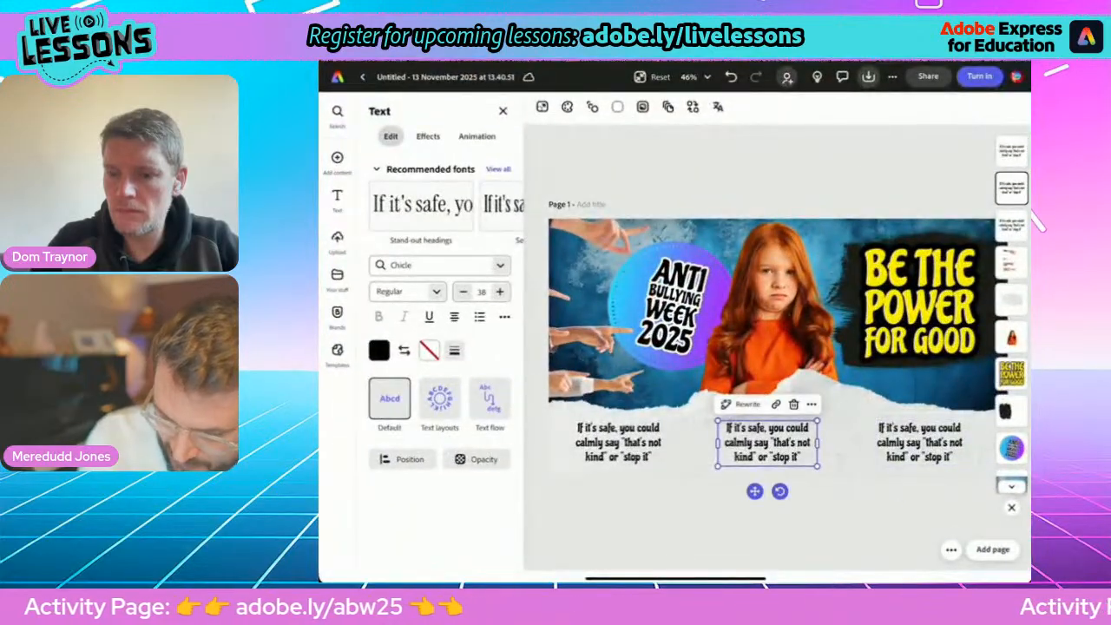
left_click(773, 442)
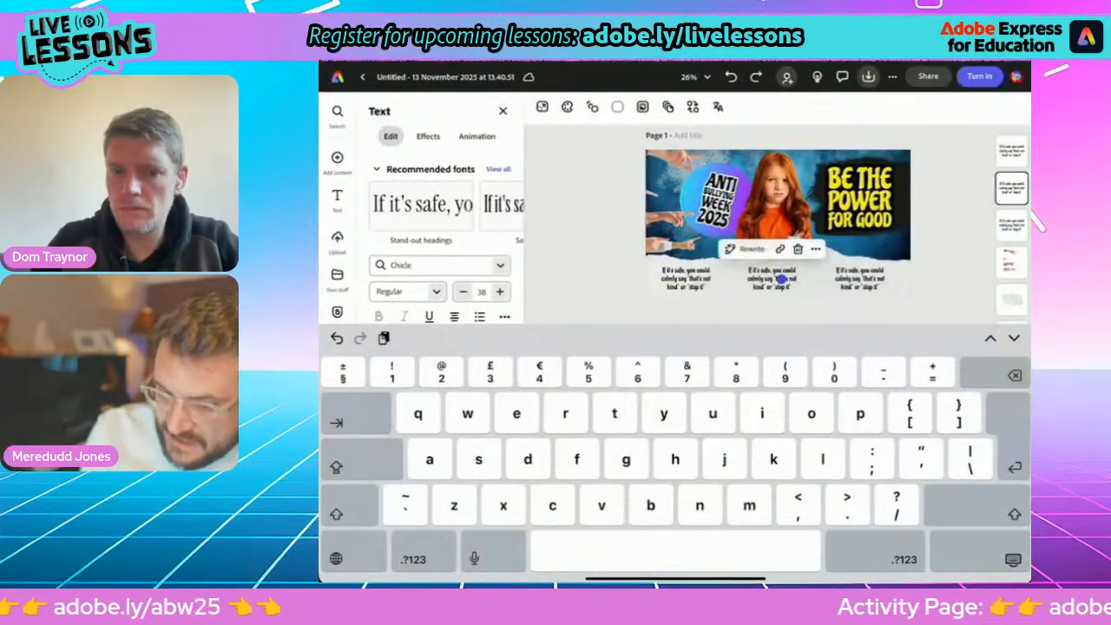
triple_click(759, 279)
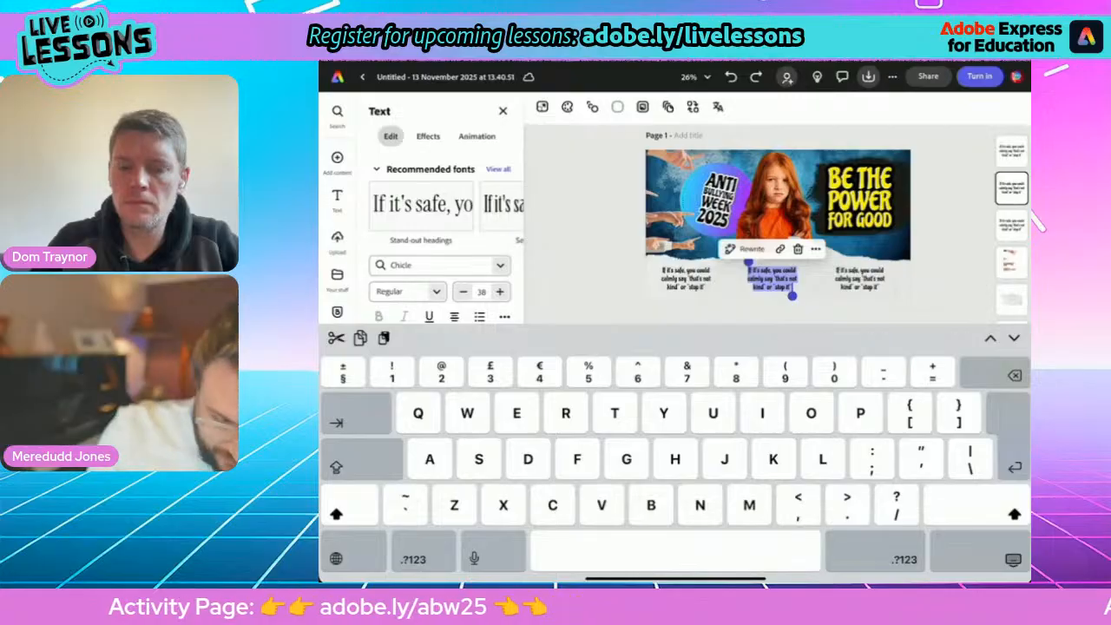
key("ctrl+v")
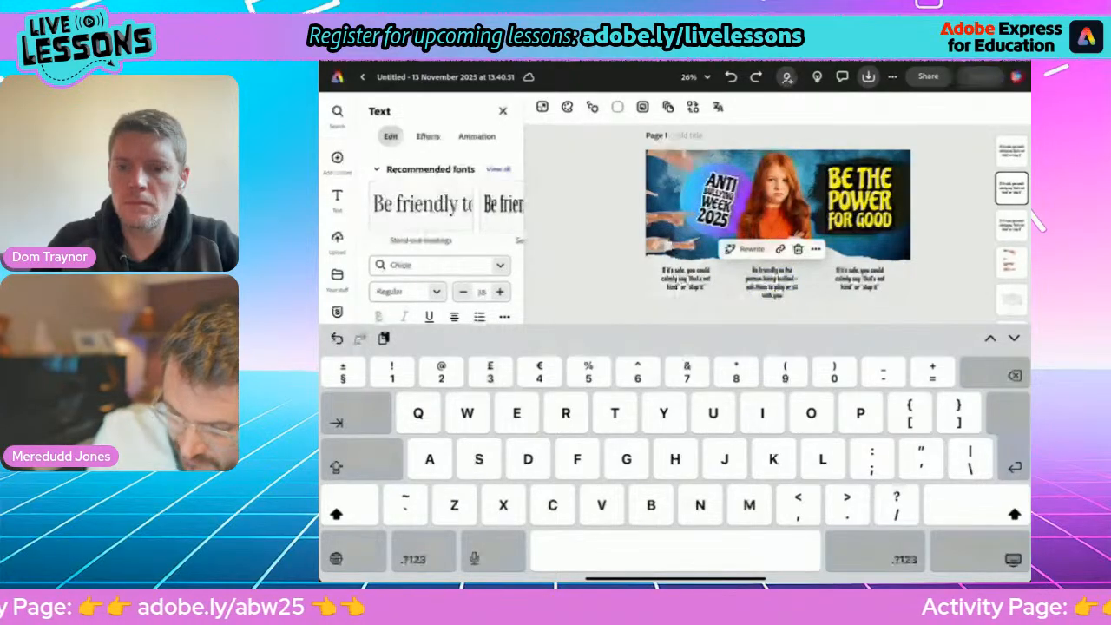
Widen the middle tip's text box so the wording wraps over three lines, and shift it to sit centred below the girl.
left_click(1014, 560)
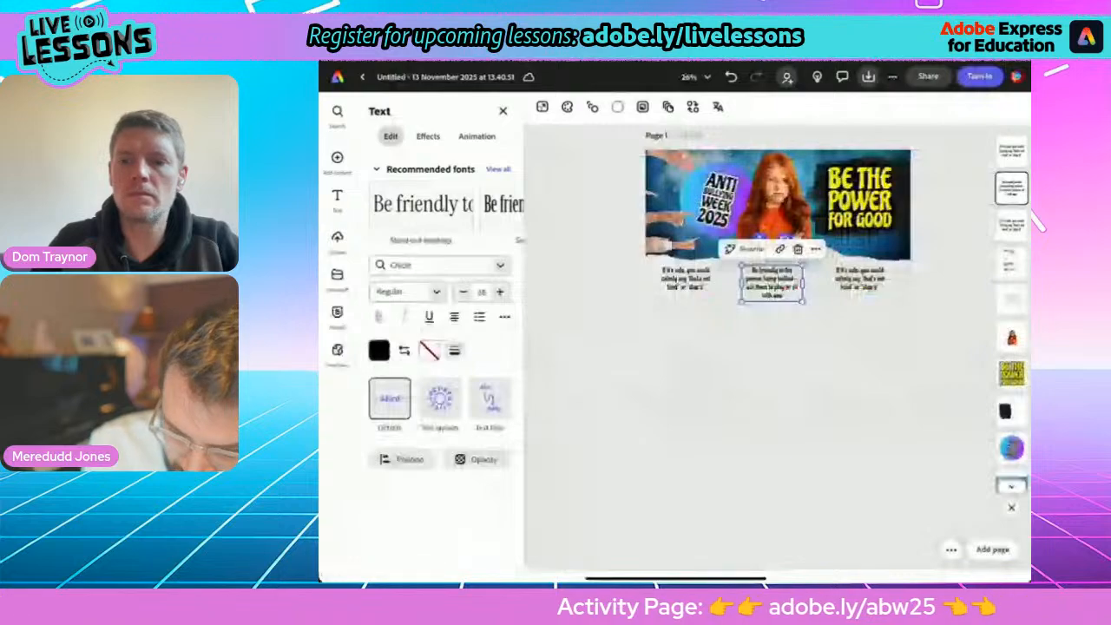
scroll(794, 266, "up", 5)
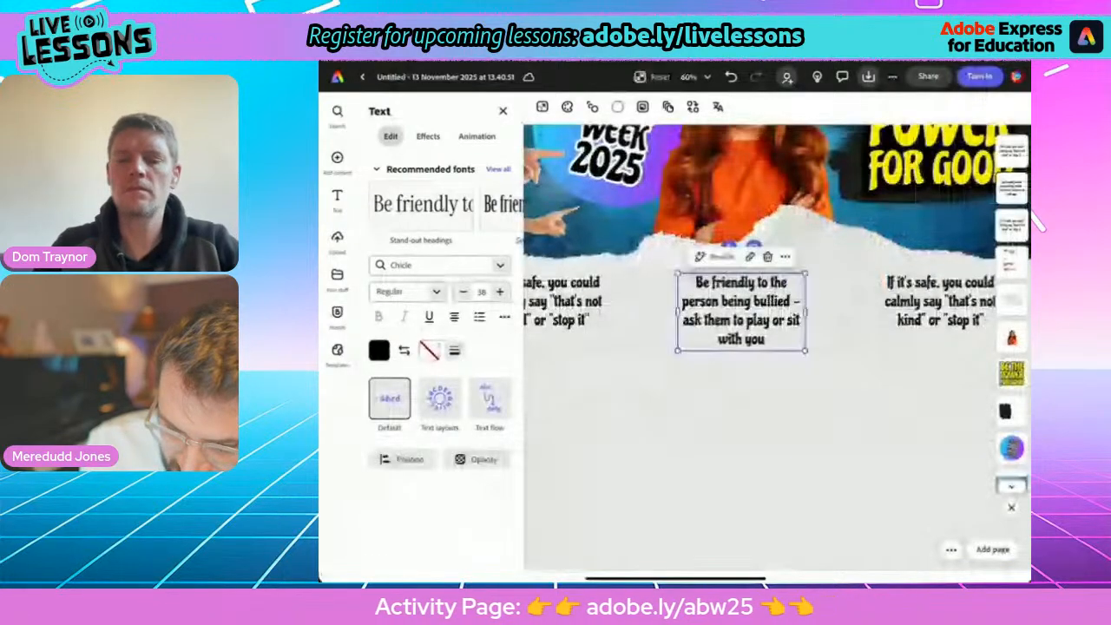
left_click_drag(806, 310, 830, 302)
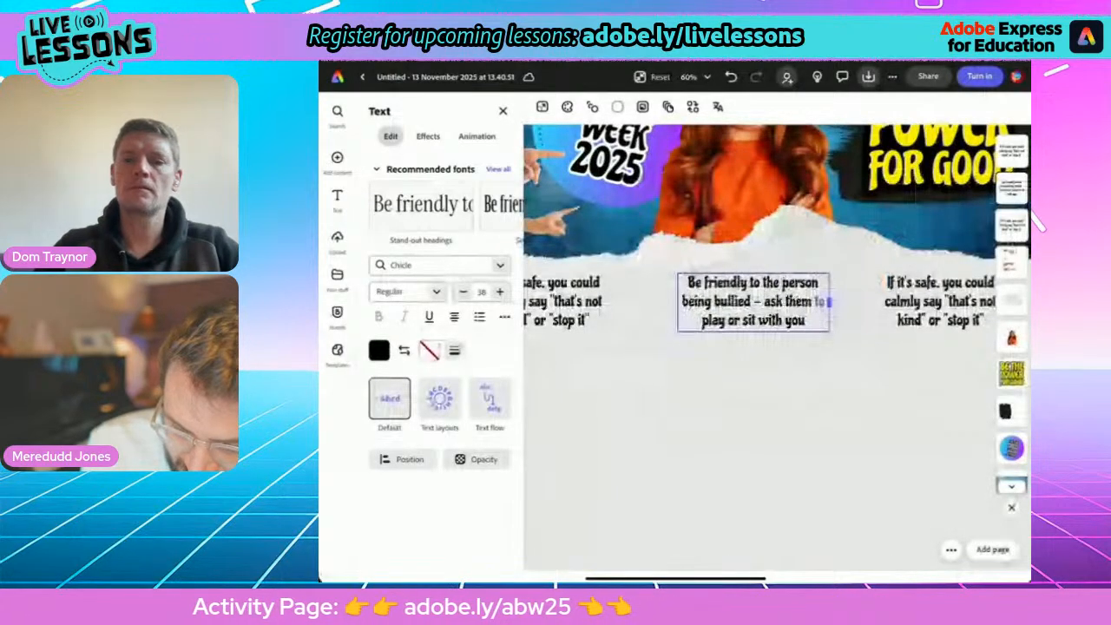
mouse_move(753, 303)
left_mouse_down()
mouse_move(725, 293)
mouse_move(743, 301)
left_mouse_up()
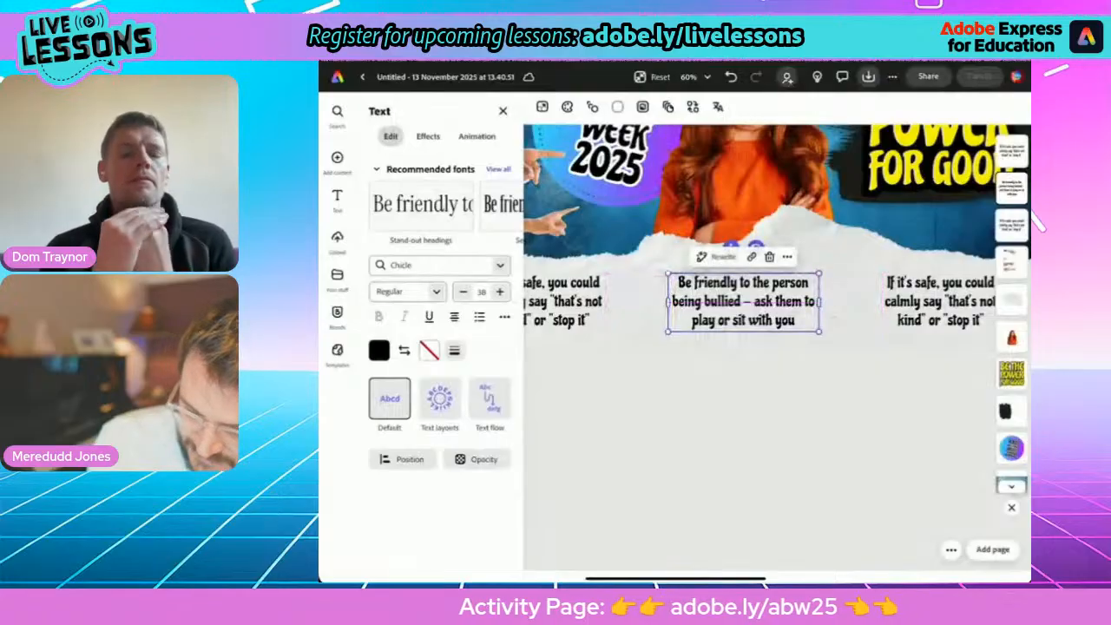
Switch to the PDF in Safari and select the third tip, "Don't join in or just watch - be an upstander, not a bystander".
left_click_drag(675, 579, 707, 512)
left_click(879, 404)
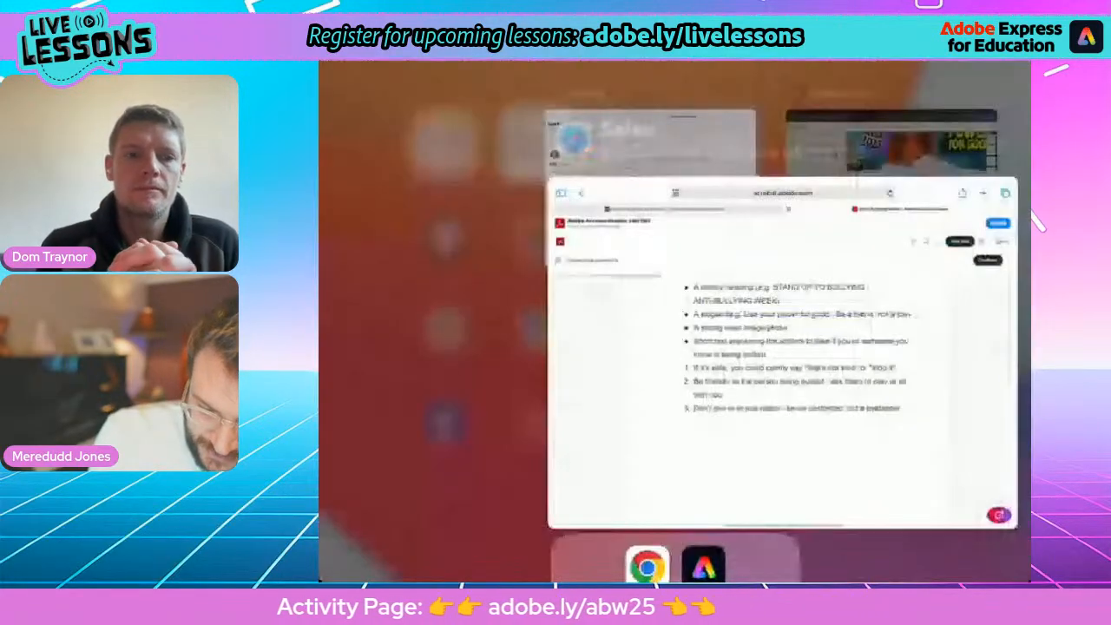
left_click_drag(553, 415, 862, 415)
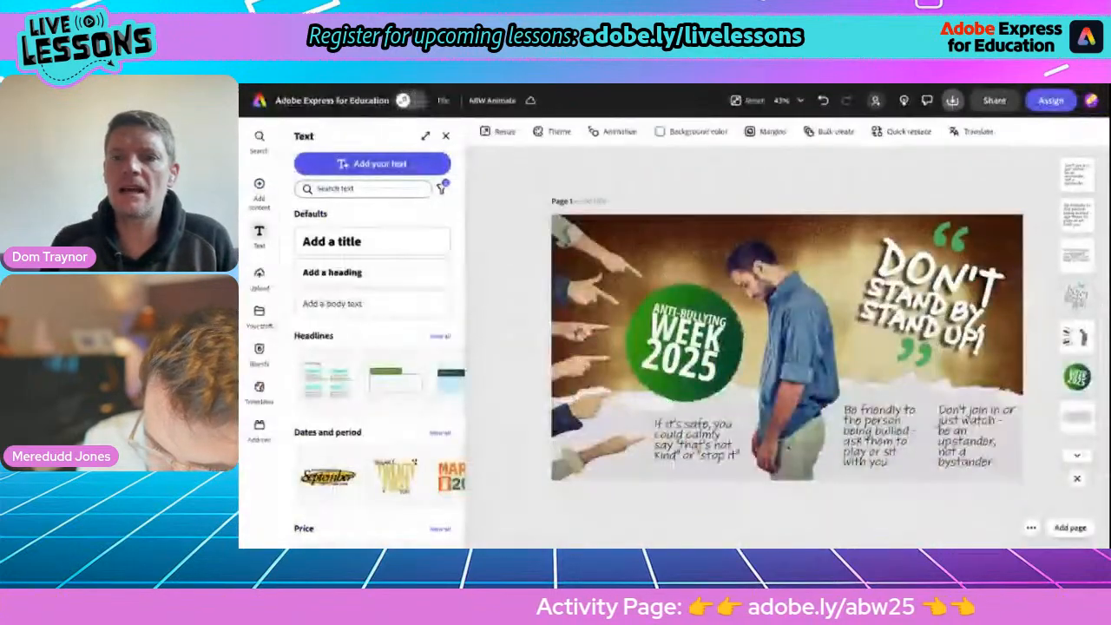
Review the download and sharing options for the ABW Animate design in Adobe Express, then close them.
left_click(953, 101)
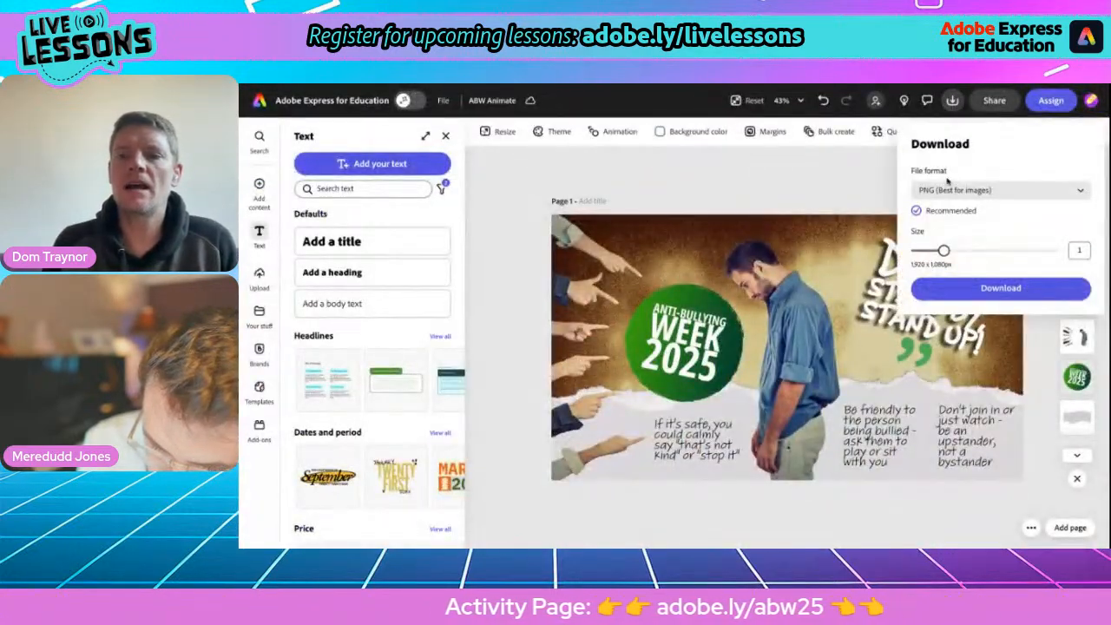
left_click(988, 105)
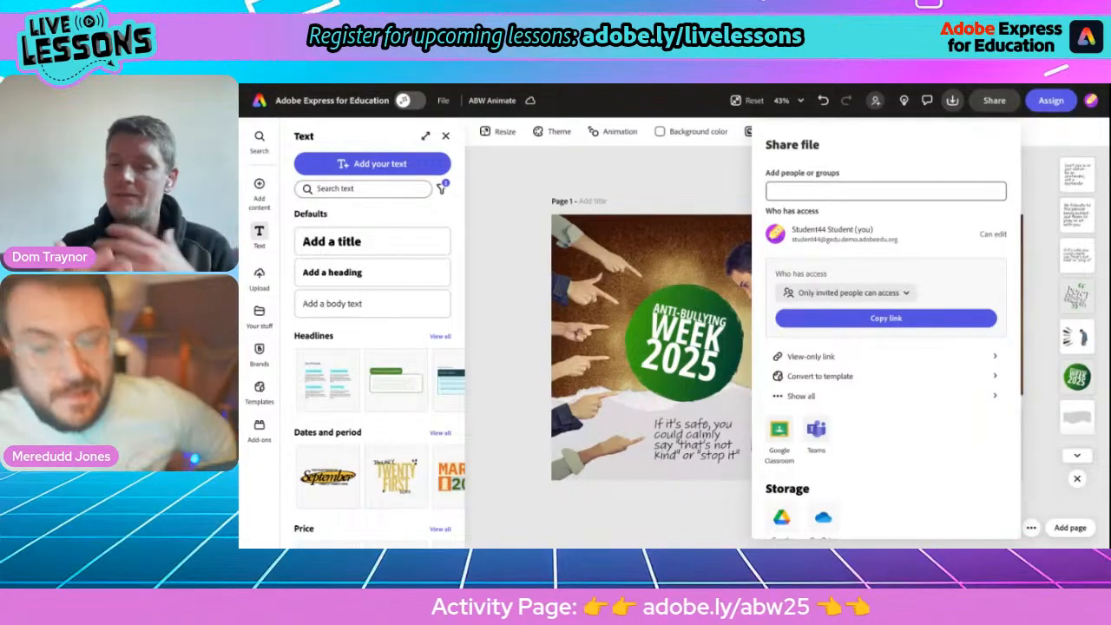
left_click(688, 179)
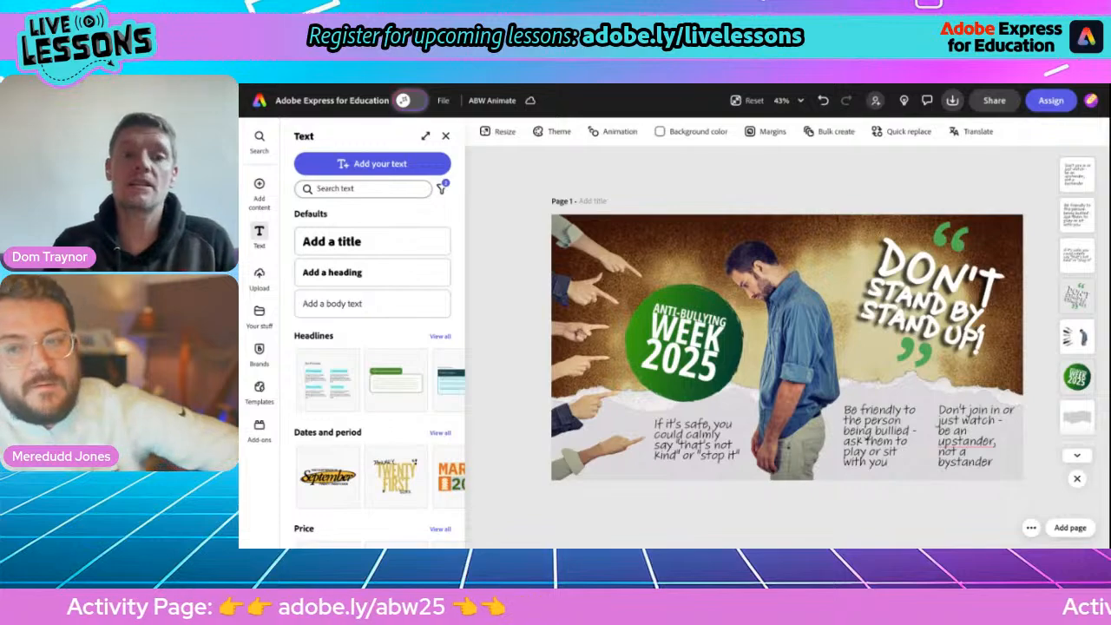
Duplicate the finished page of the ABW Animate design and switch between the two pages to compare them.
left_click(446, 136)
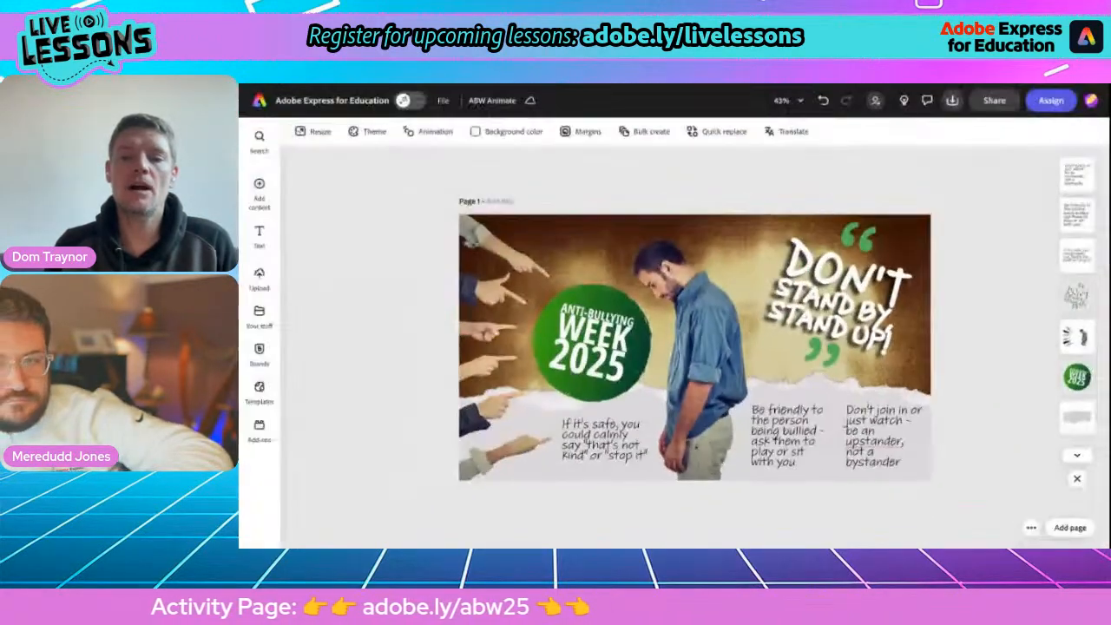
left_click(1031, 527)
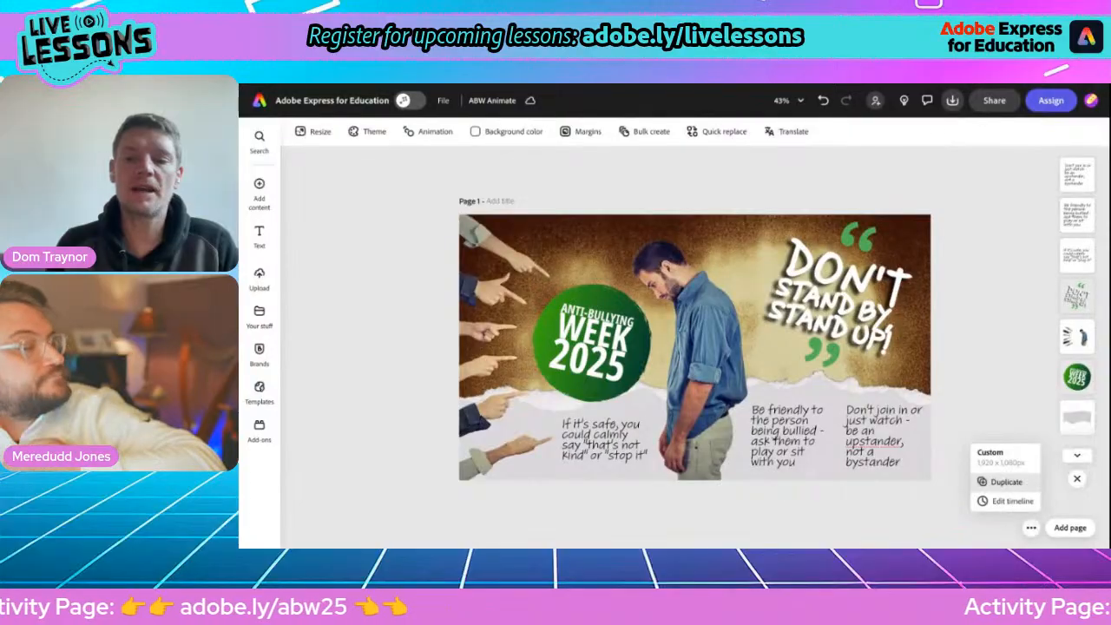
left_click(1005, 483)
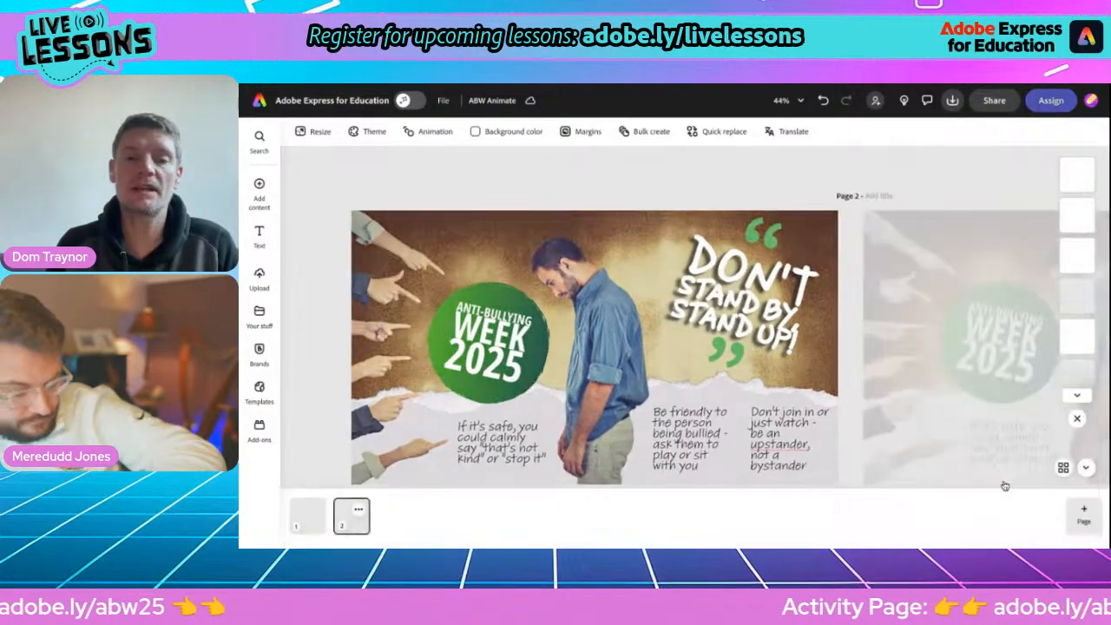
left_click(298, 515)
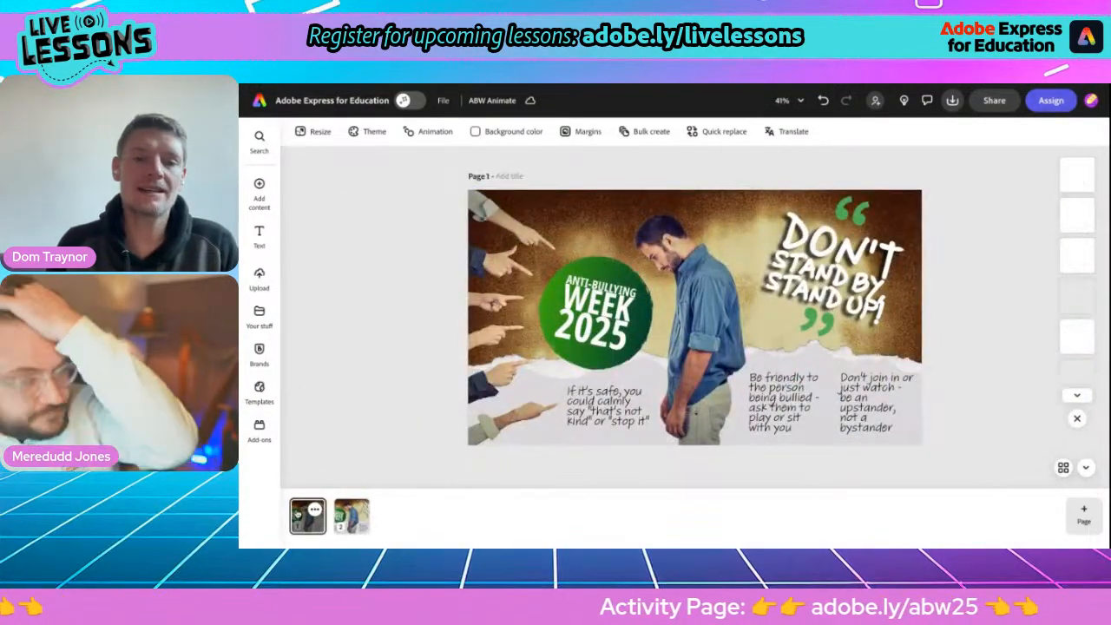
left_click(340, 515)
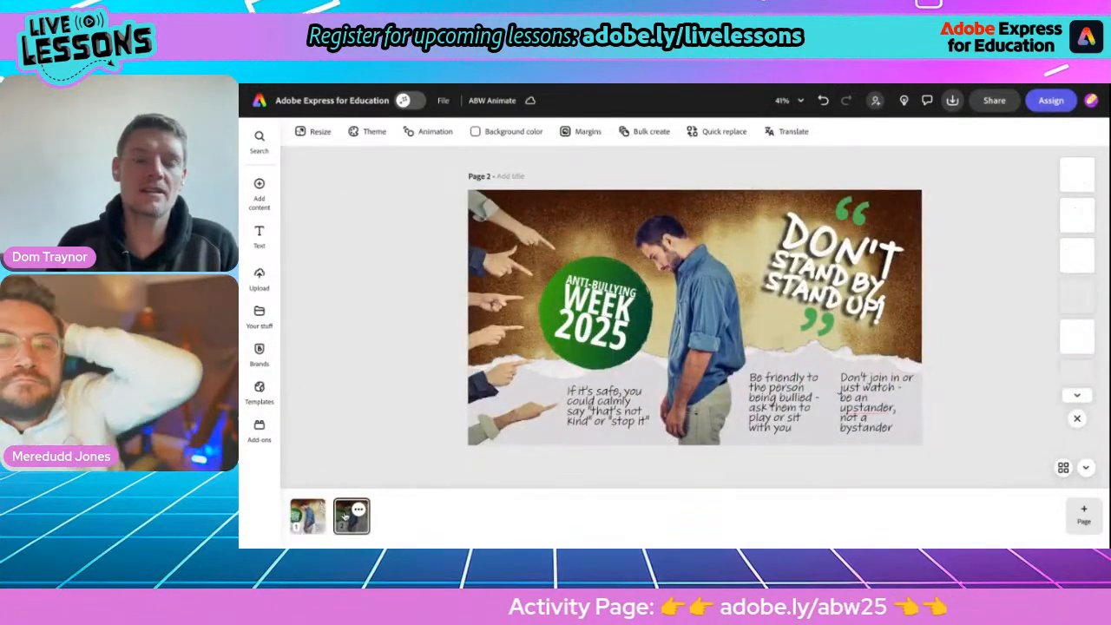
left_click(298, 515)
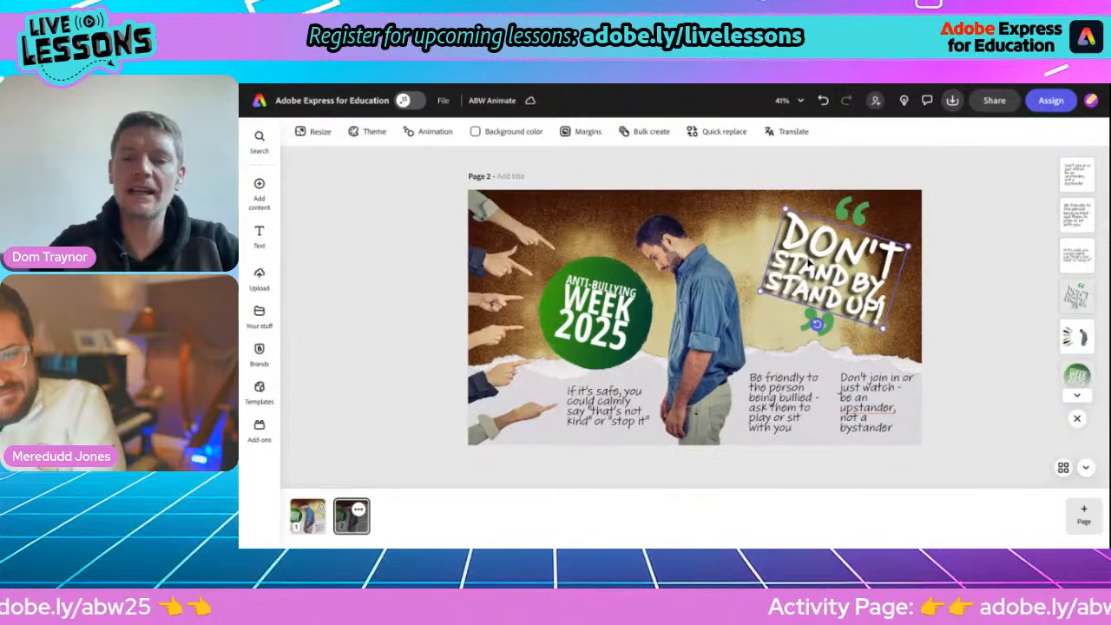
Apply the Pop entrance animation to the "Don't stand by, stand up!" slogan on page 2 and play it back briefly.
left_click(809, 262)
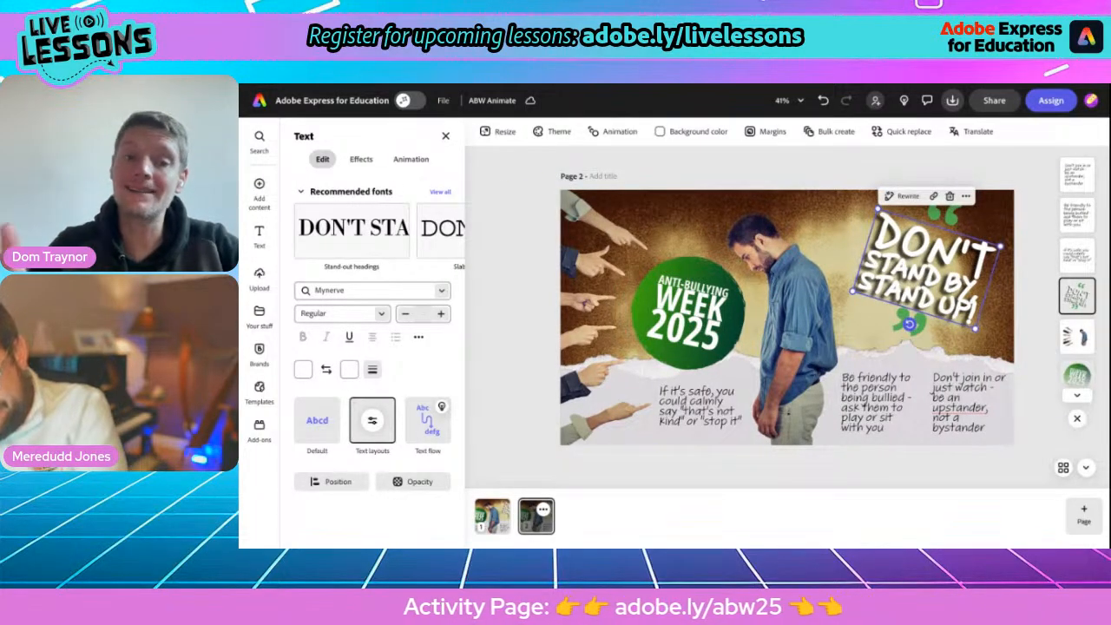
left_click(408, 160)
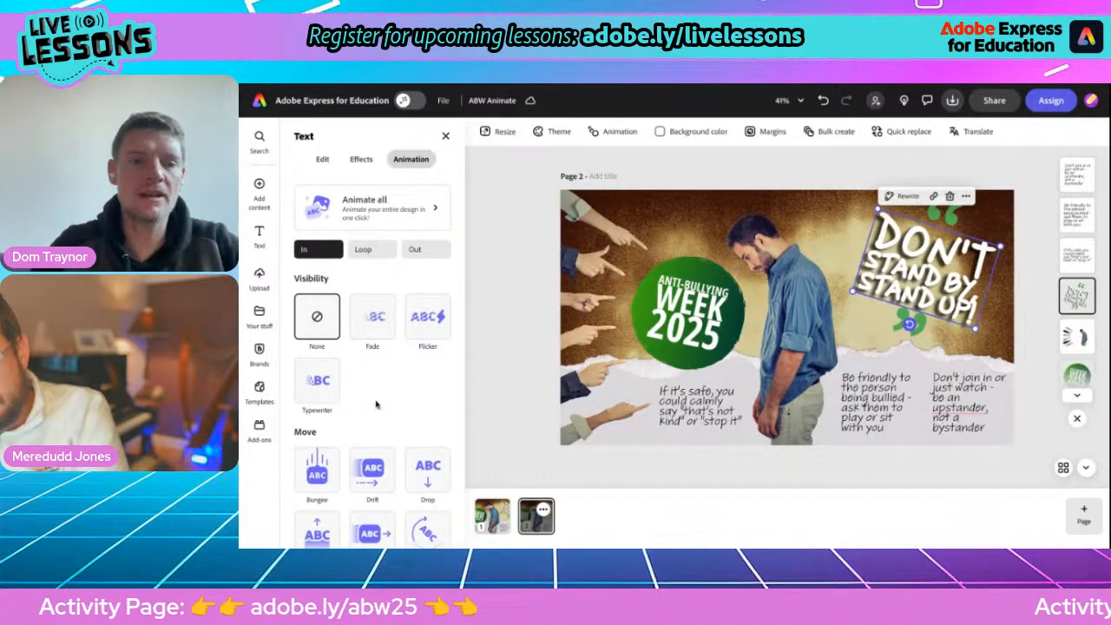
scroll(376, 408, "down", 3)
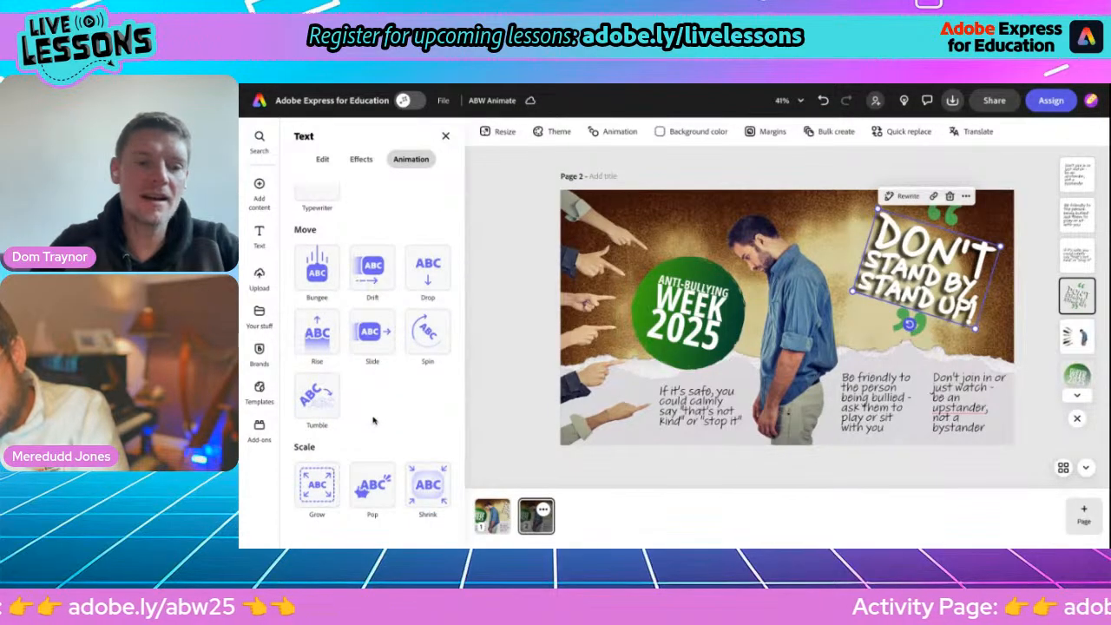
left_click(427, 489)
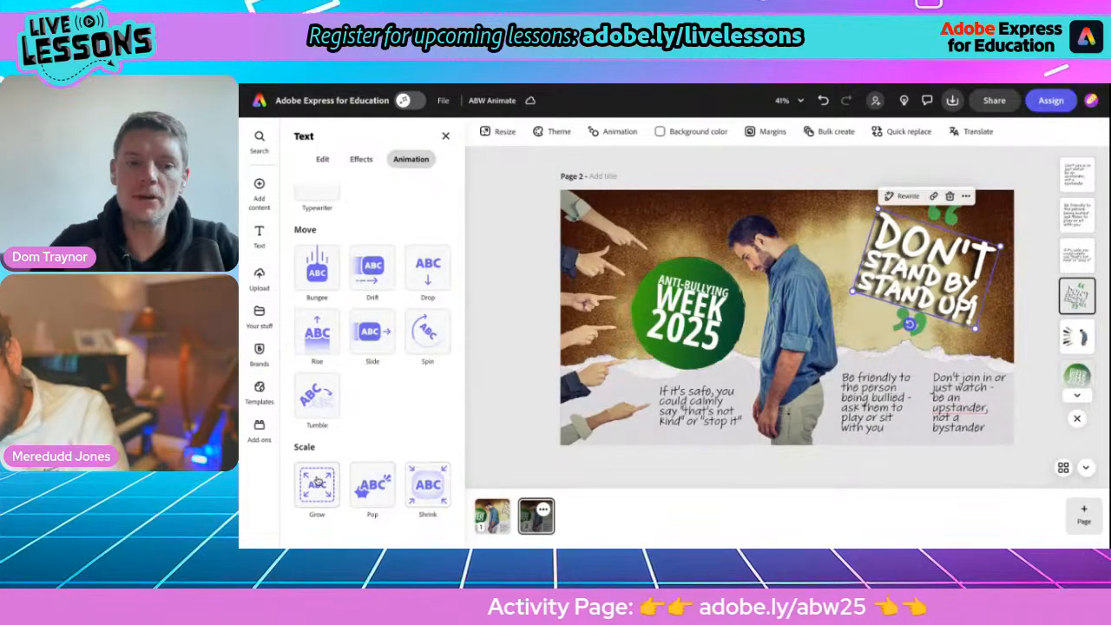
left_click(374, 486)
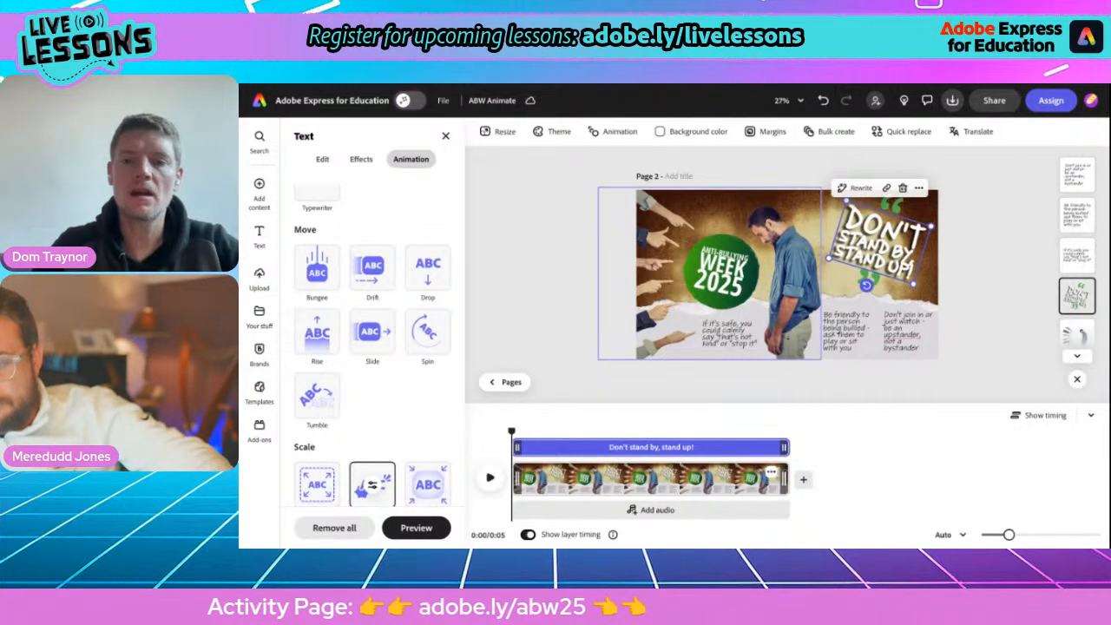
left_click(490, 480)
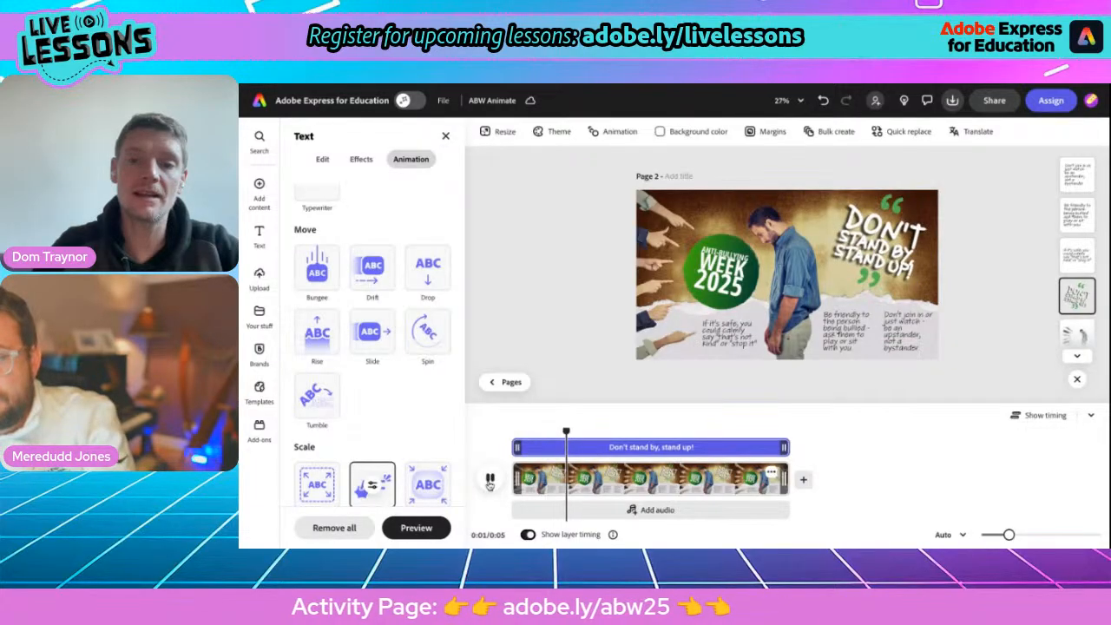
left_click(490, 480)
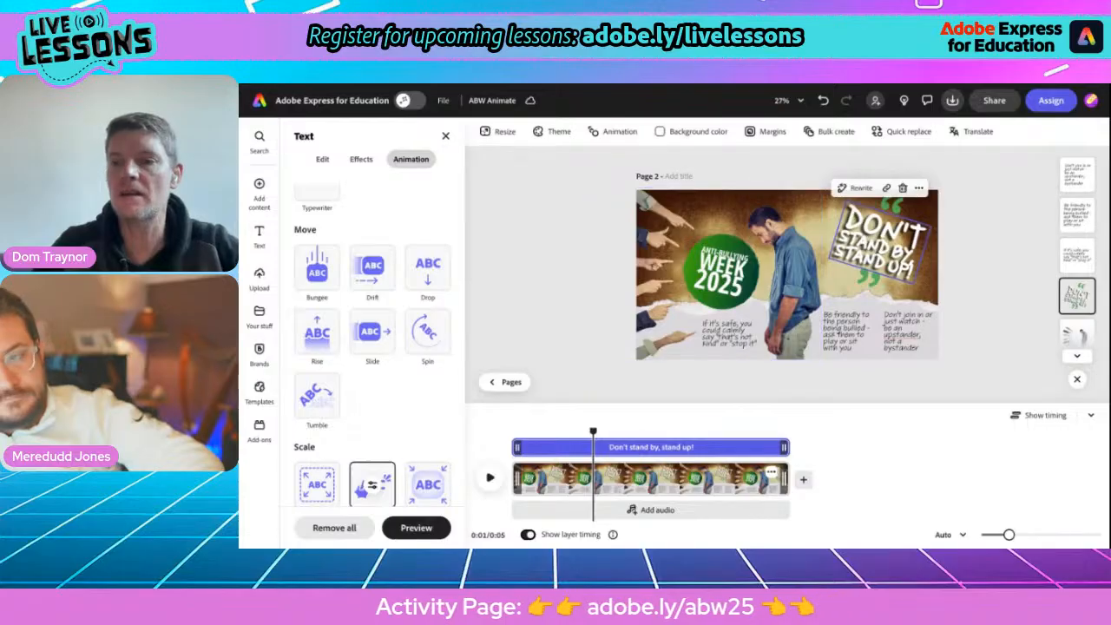
Apply a Spin entrance animation to the Anti-Bullying Week 2025 badge, starting outside the page with a duration of 1.86 s.
left_click(720, 254)
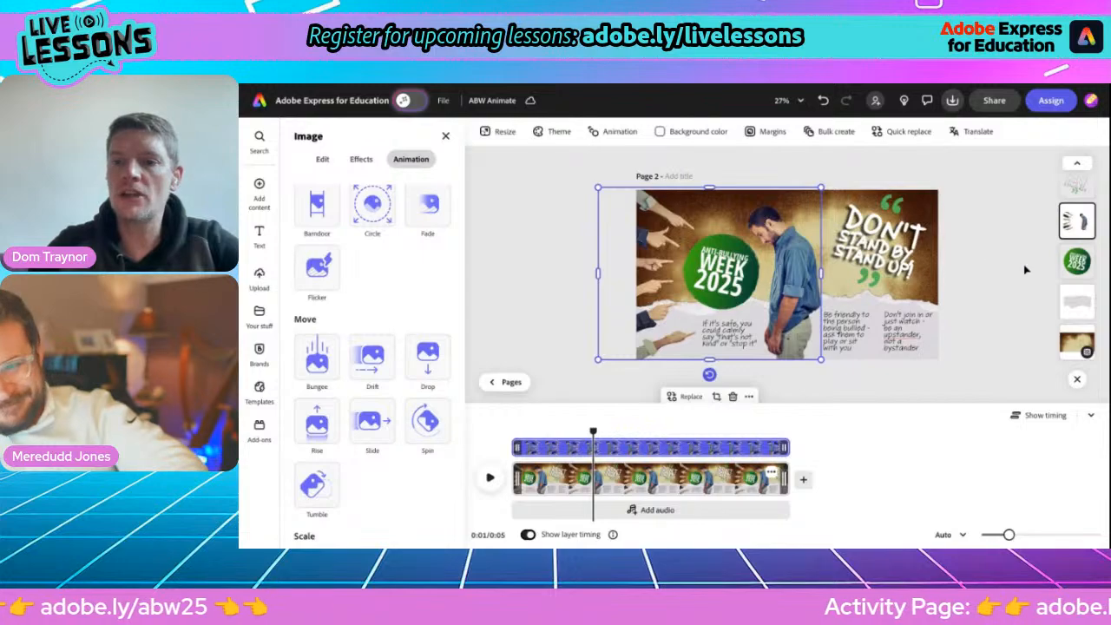
left_click(1077, 261)
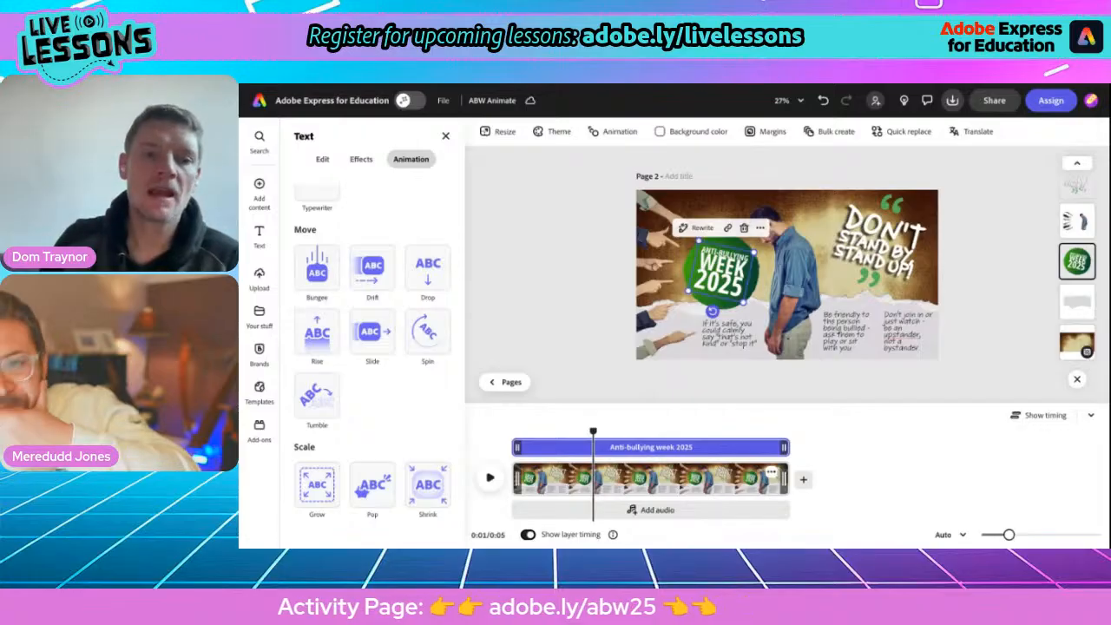
left_click(427, 337)
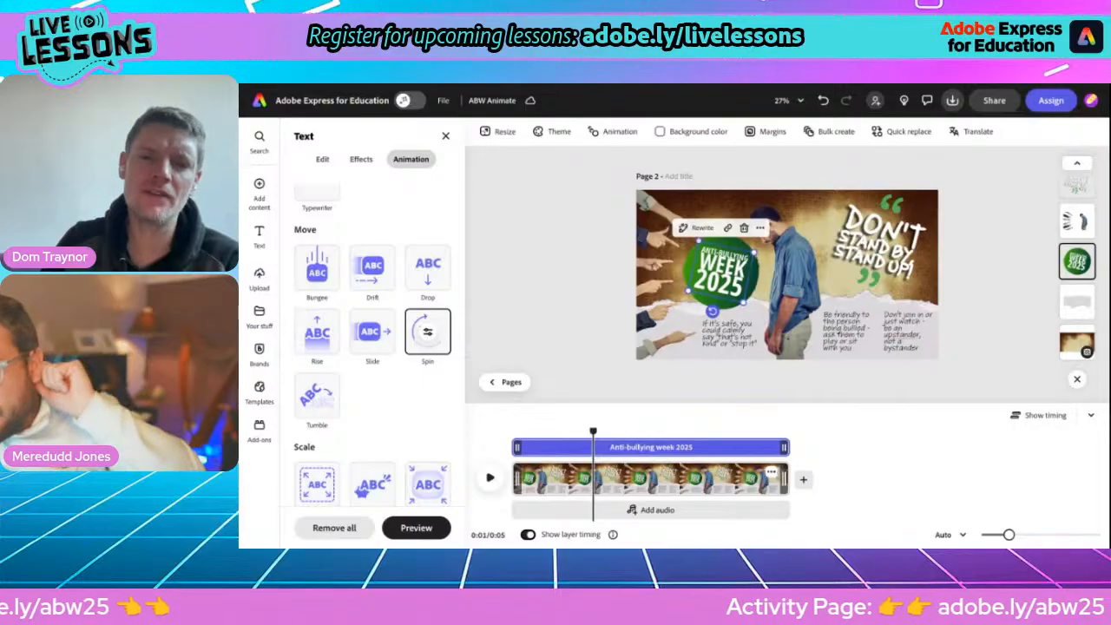
left_click(427, 333)
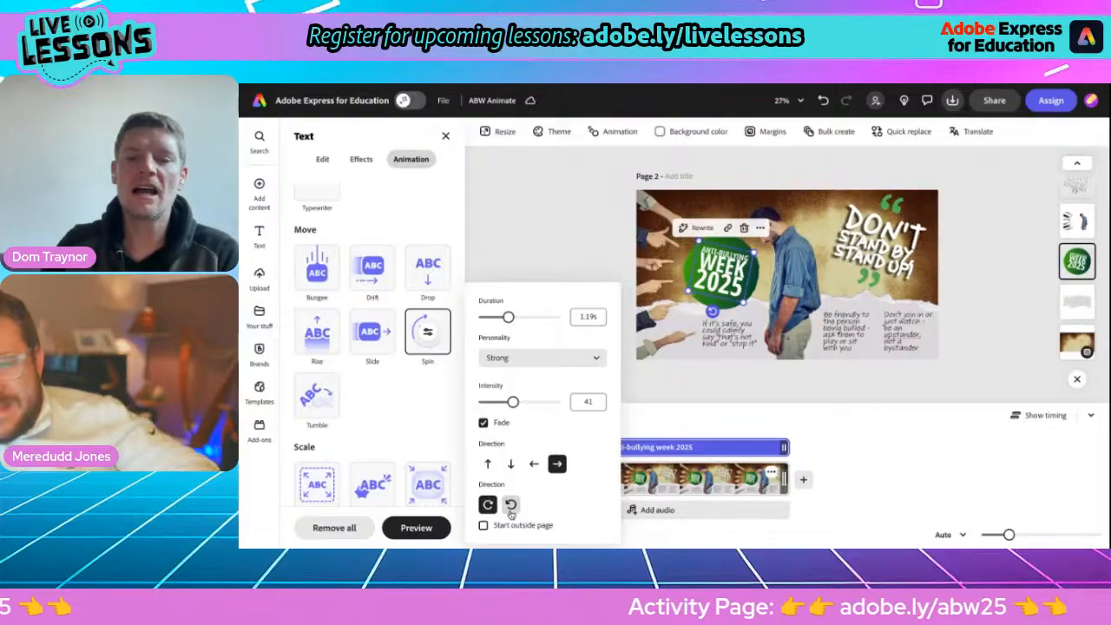
left_click(484, 526)
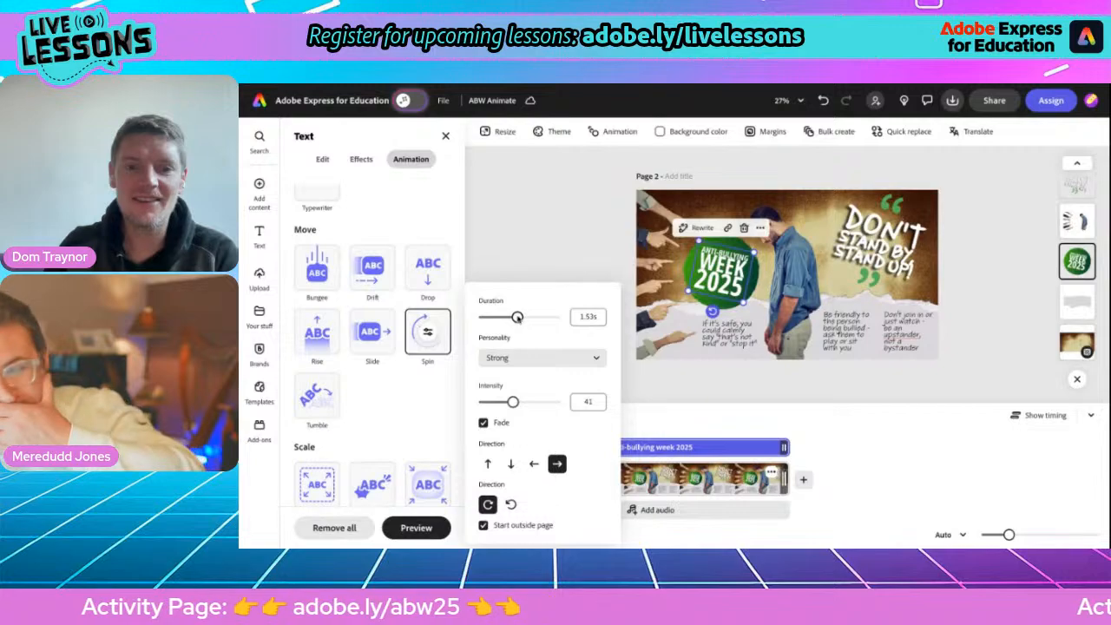
left_click_drag(518, 318, 525, 318)
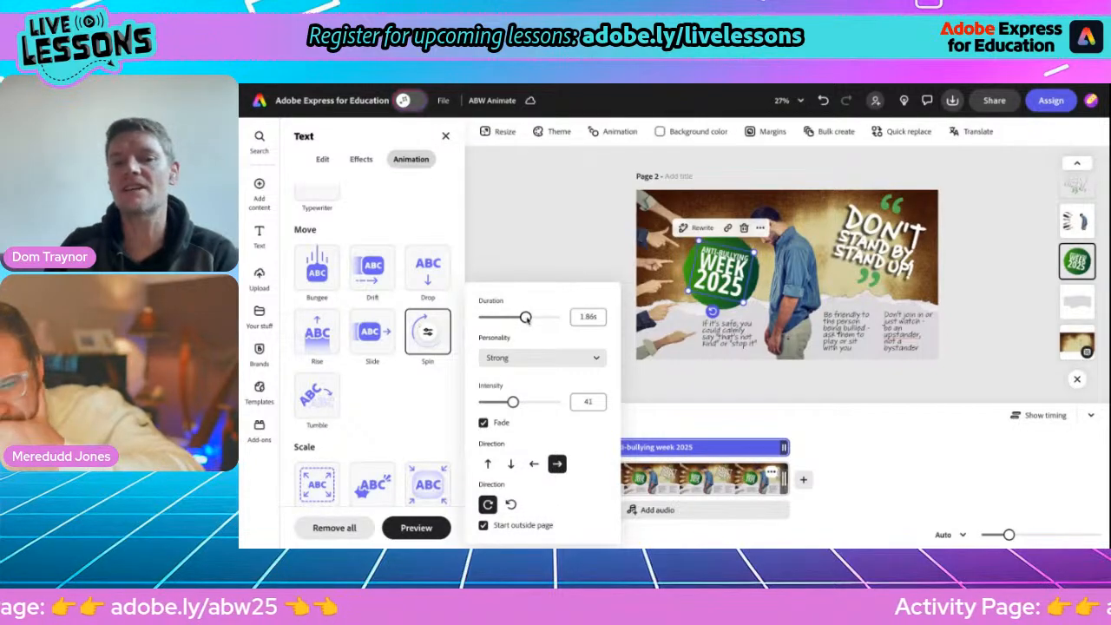
Return the playhead to the start of page 2's timeline and play the animated page.
left_click(539, 238)
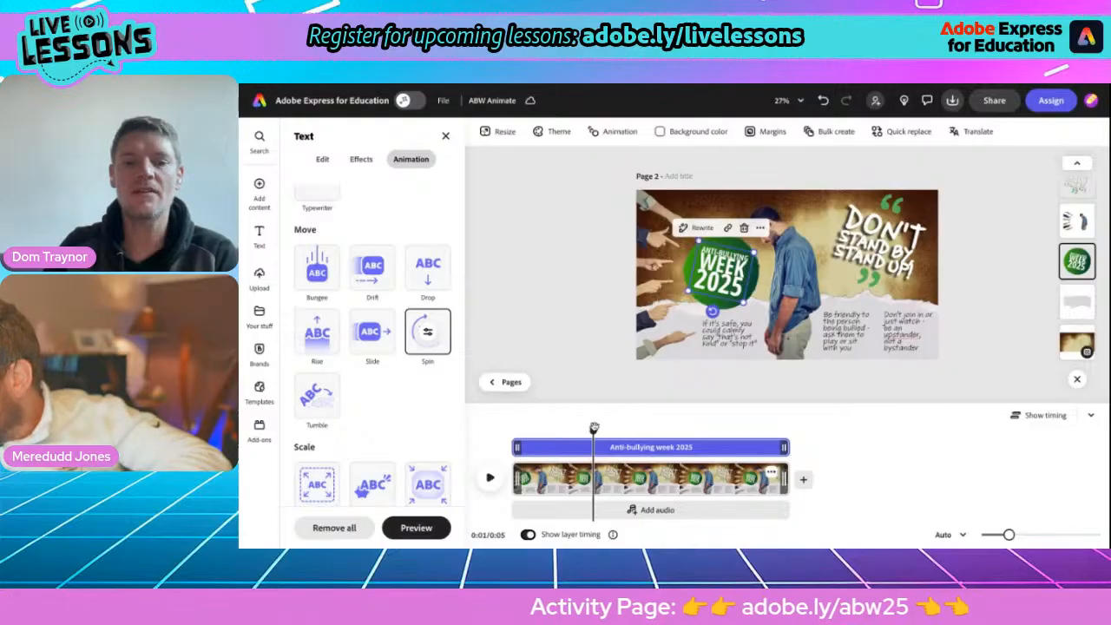
left_click_drag(594, 431, 494, 431)
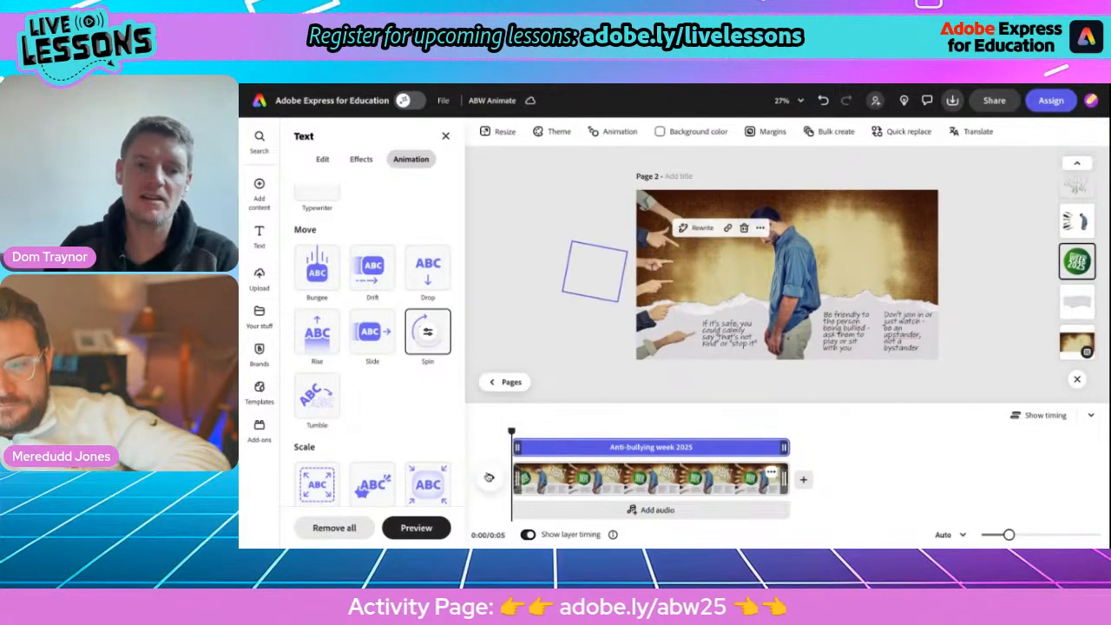
left_click(489, 478)
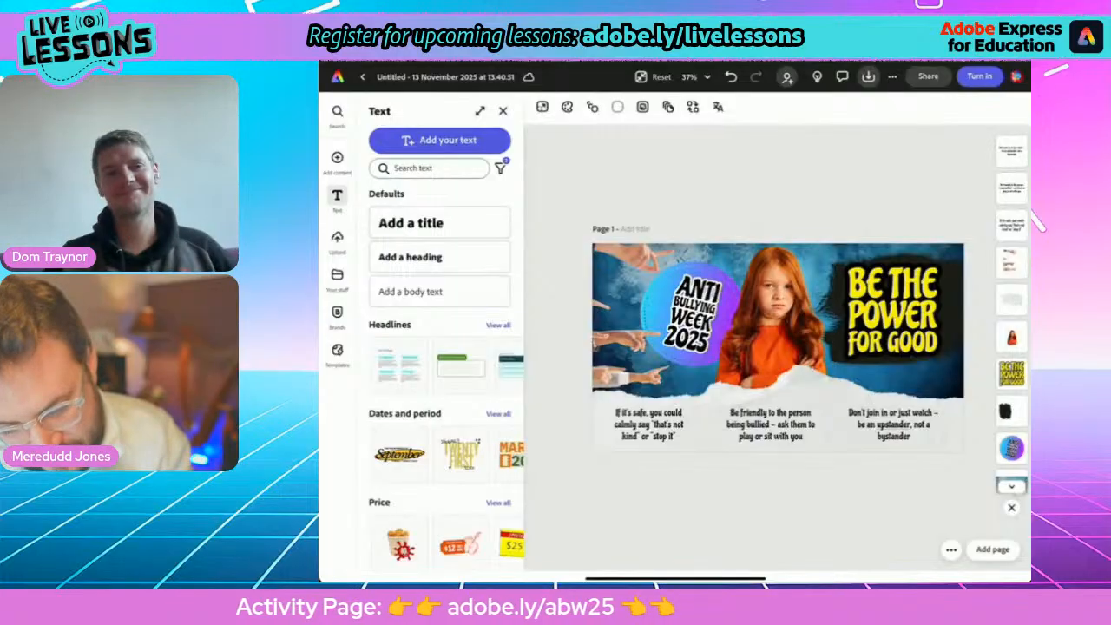
Apply the Flicker entrance animation to the "Be the power for good" slogan in the girl-themed design.
left_click(892, 311)
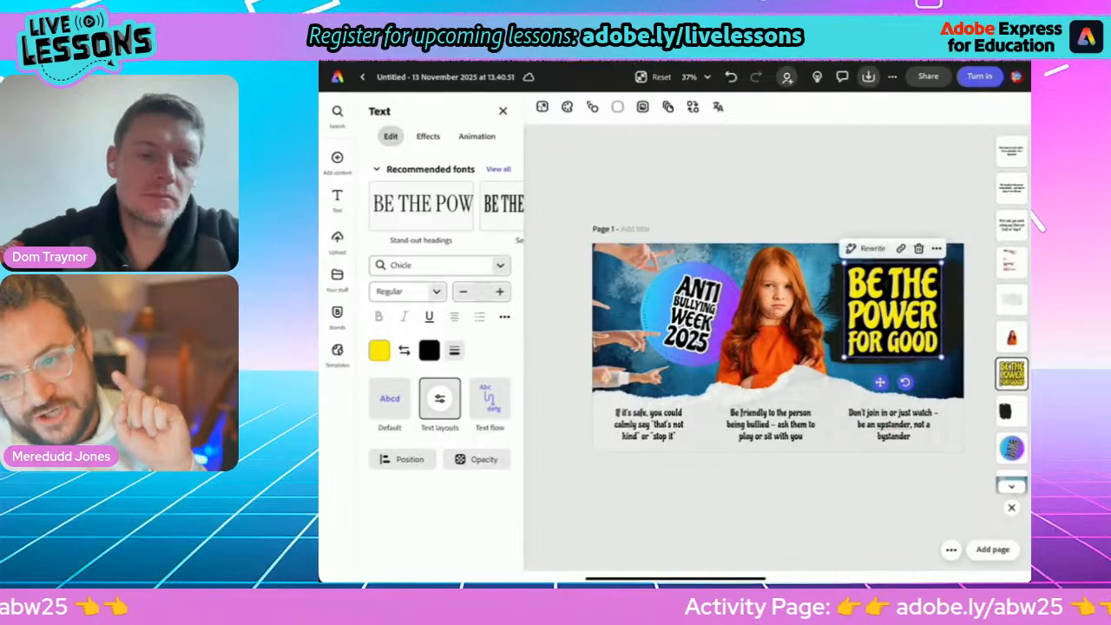
left_click(477, 137)
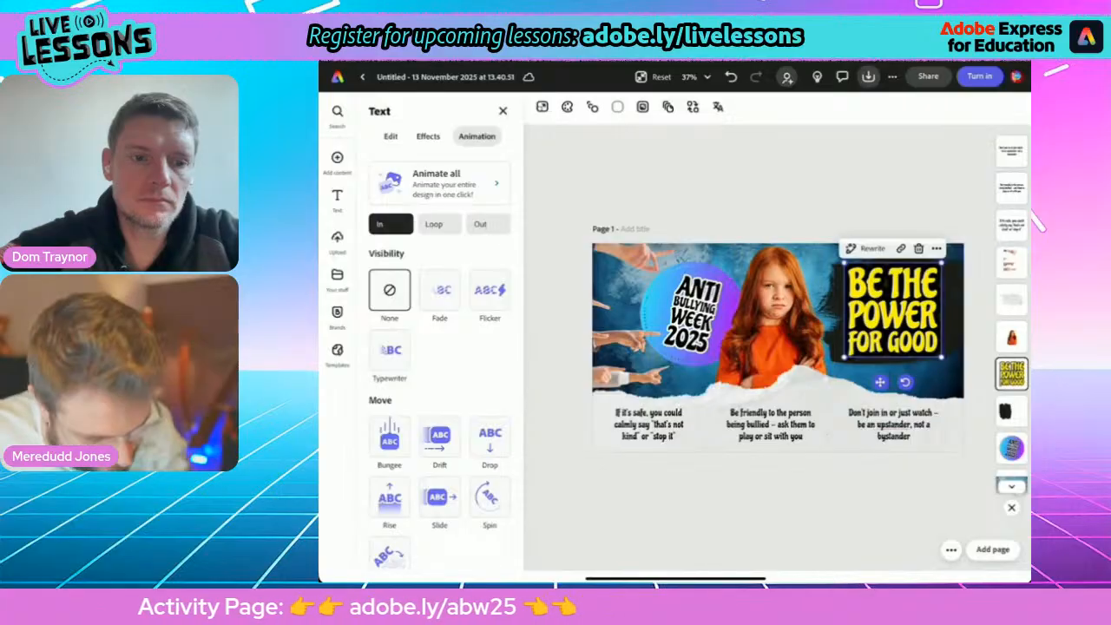
scroll(439, 365, "down", 3)
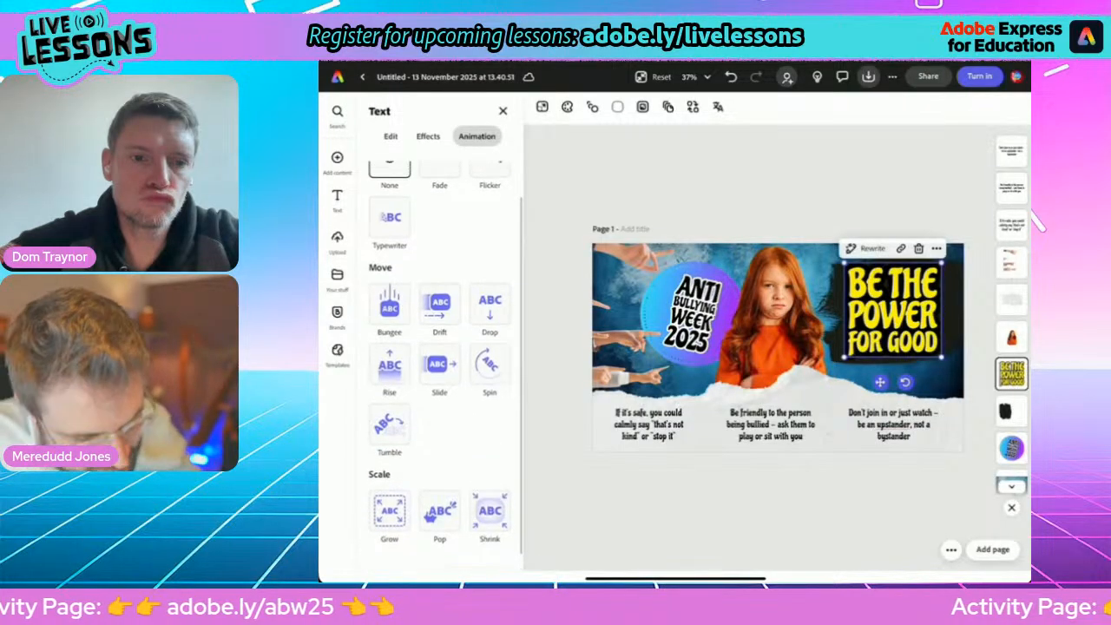
scroll(439, 365, "up", 3)
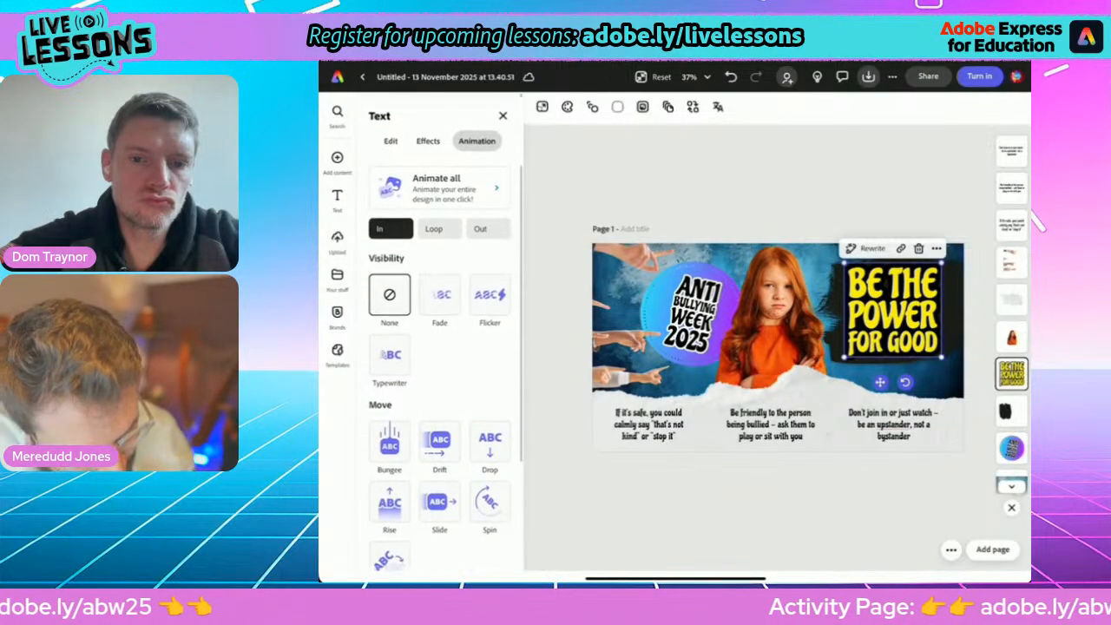
scroll(440, 365, "down", 3)
scroll(440, 364, "up", 2)
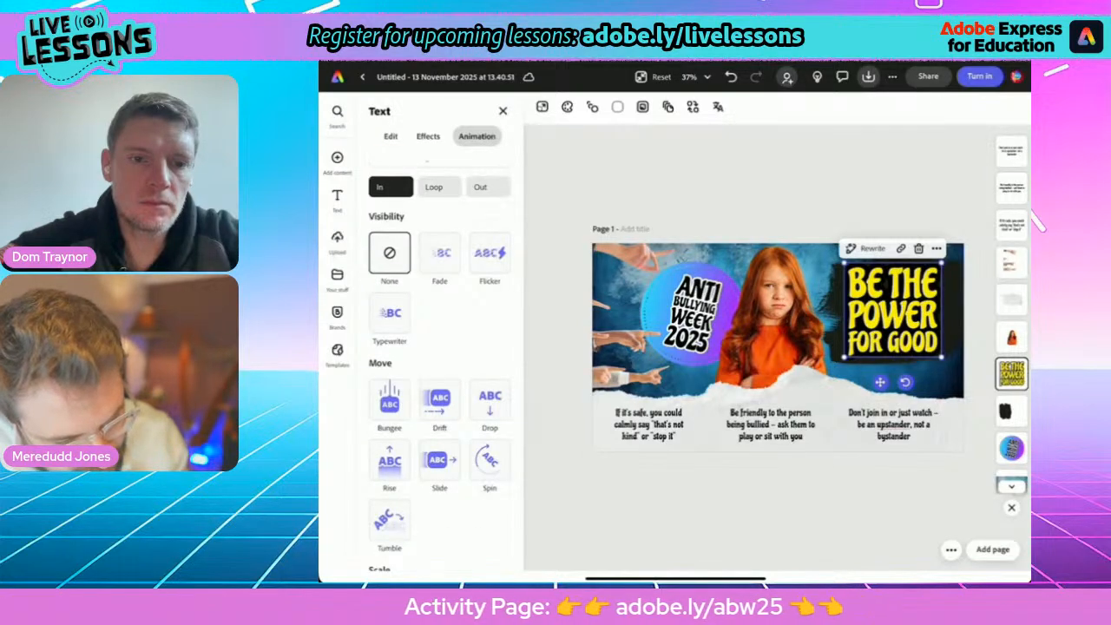
left_click(490, 254)
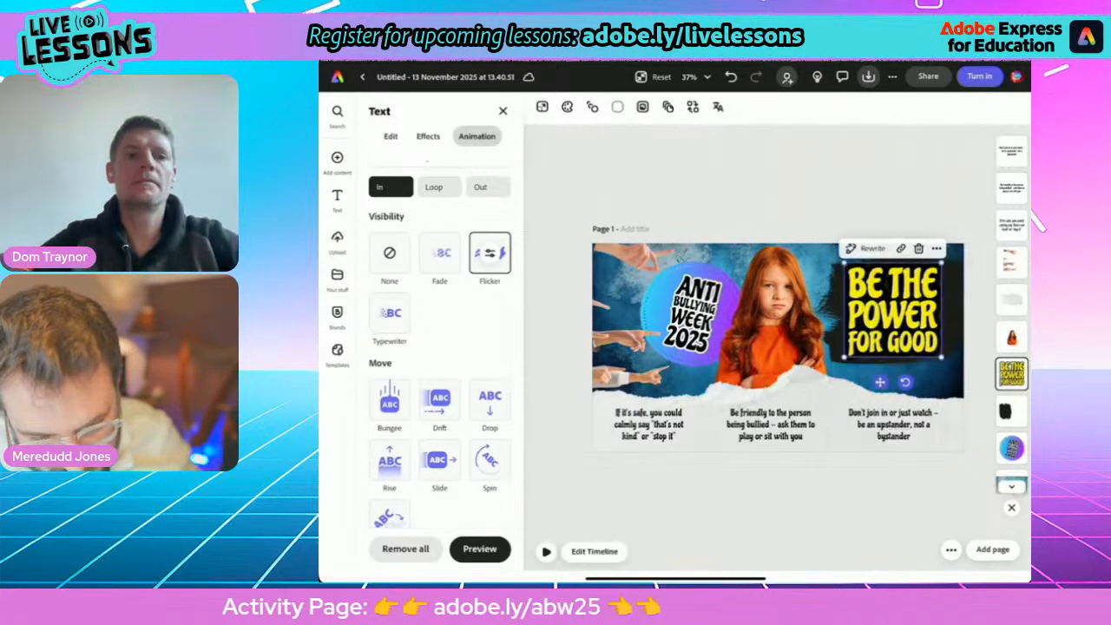
Set the slogan's Flicker animation to act by Line as the text segment and preview it.
left_click(489, 254)
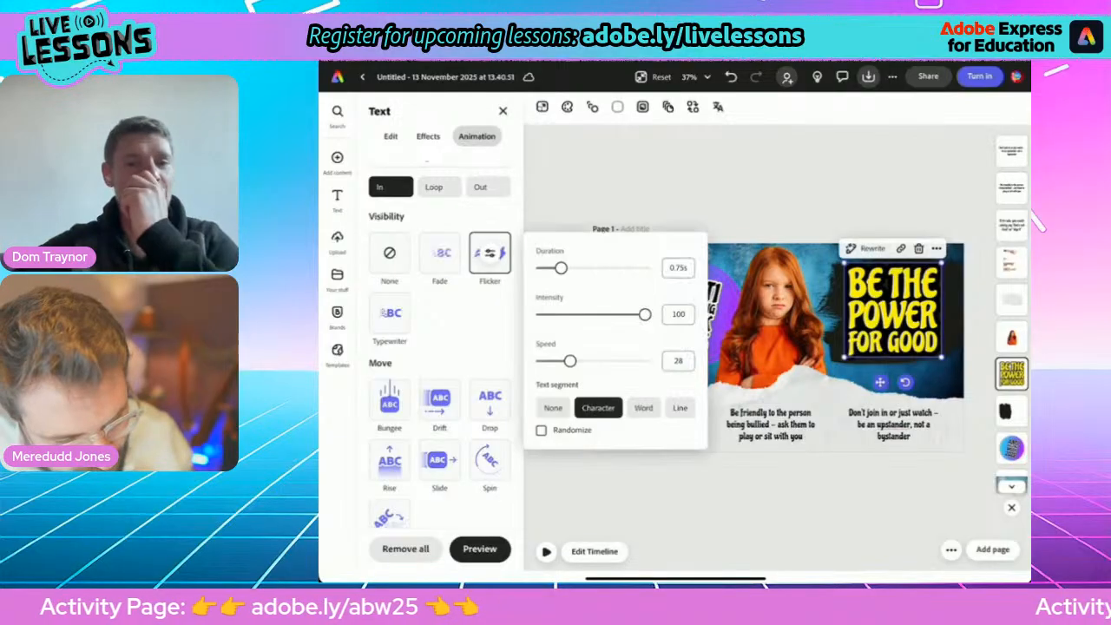
left_click(643, 408)
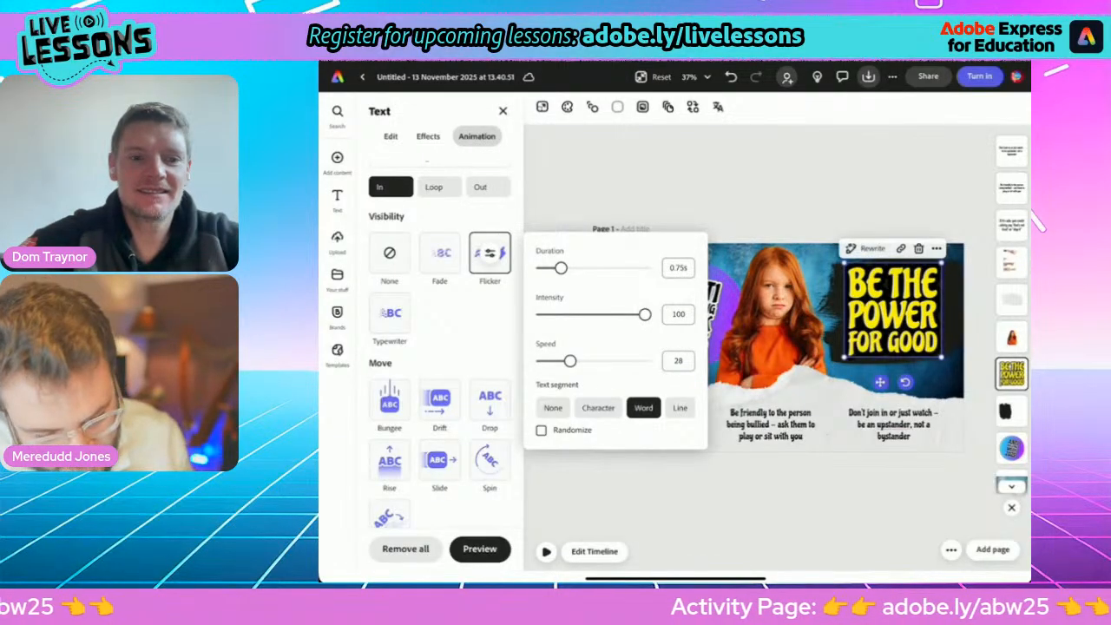
left_click(680, 409)
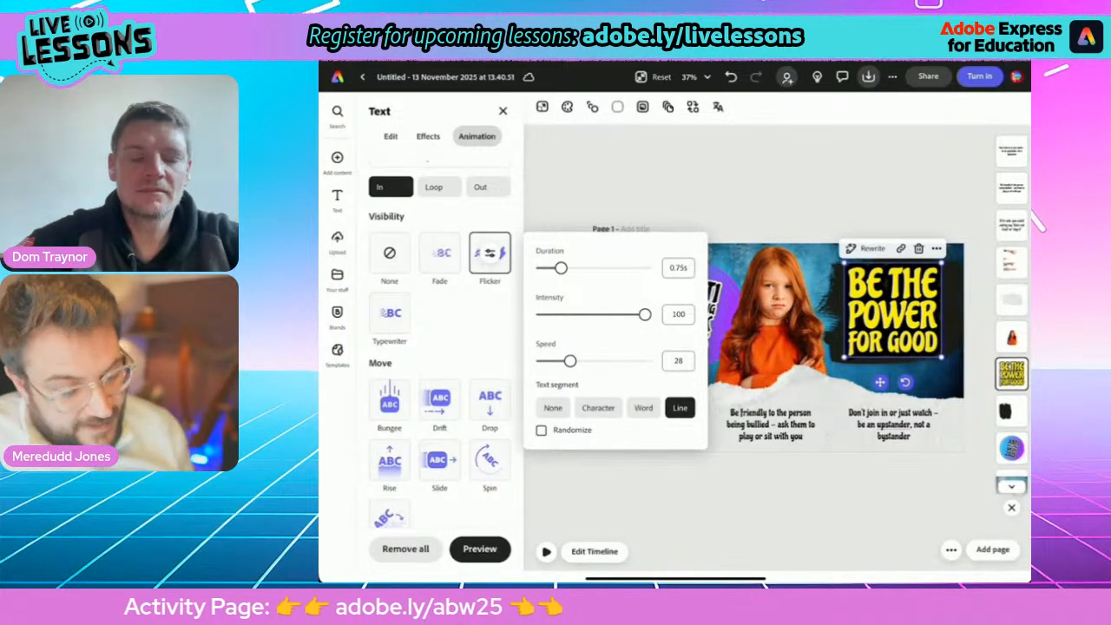
left_click(490, 254)
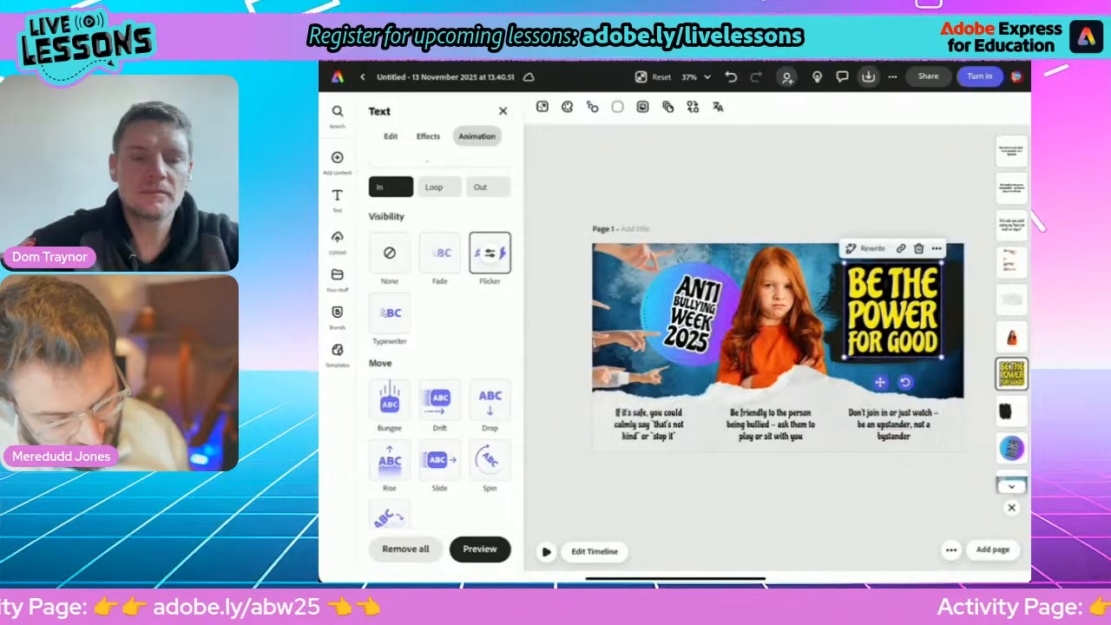
left_click(480, 549)
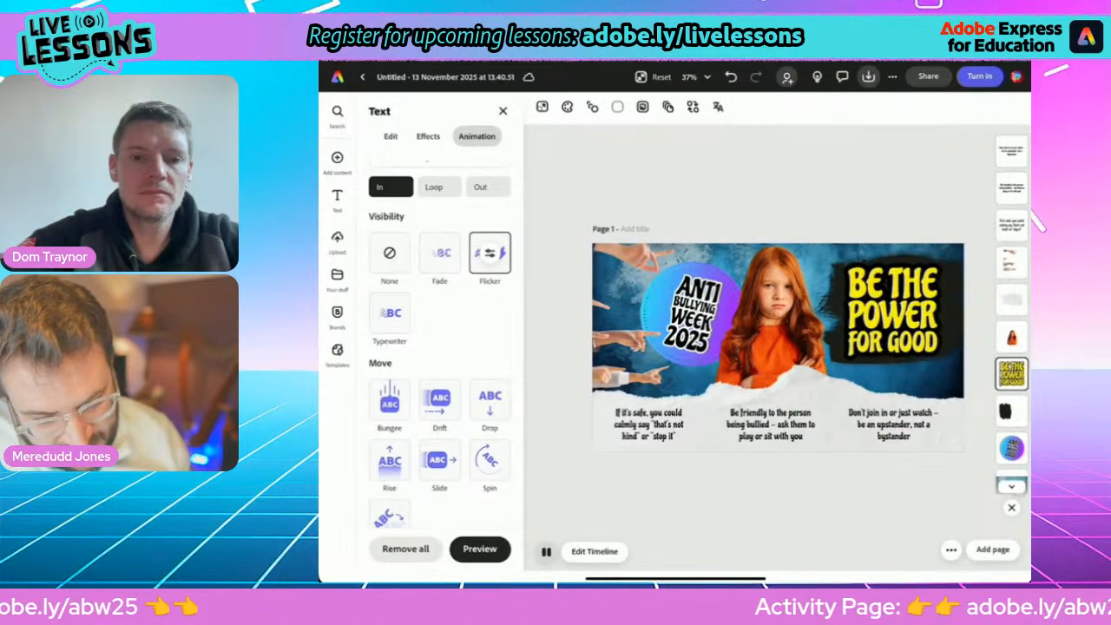
Give the "Anti Bullying Week 2025" text a Tumble entrance from outside the page, without fade, lasting 1.89 s with 180° rotation, and play it.
left_click(693, 314)
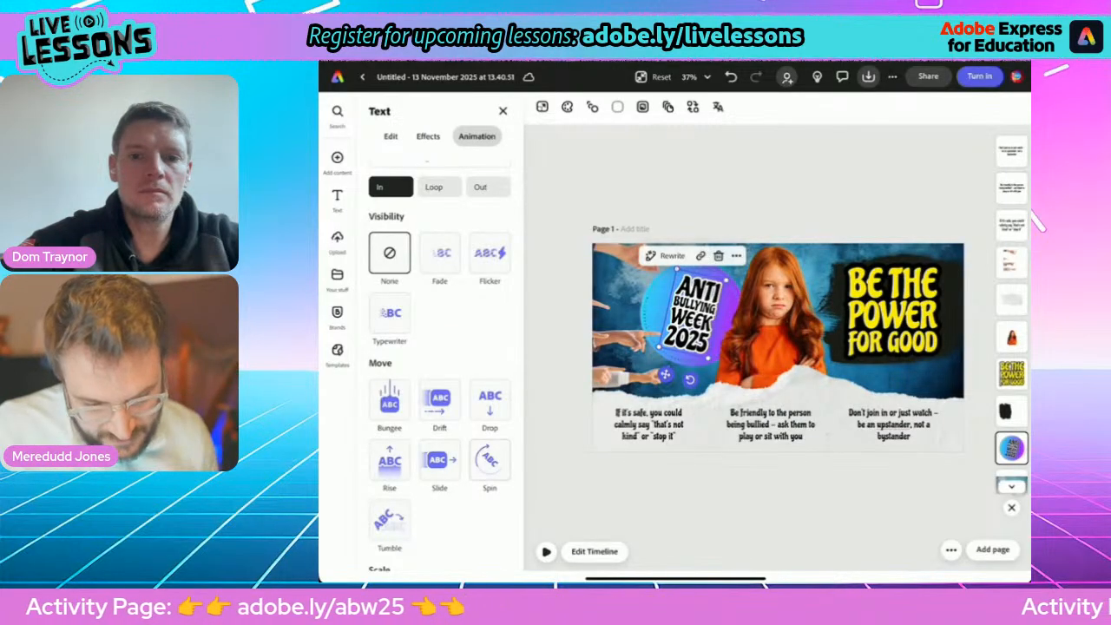
left_click(490, 460)
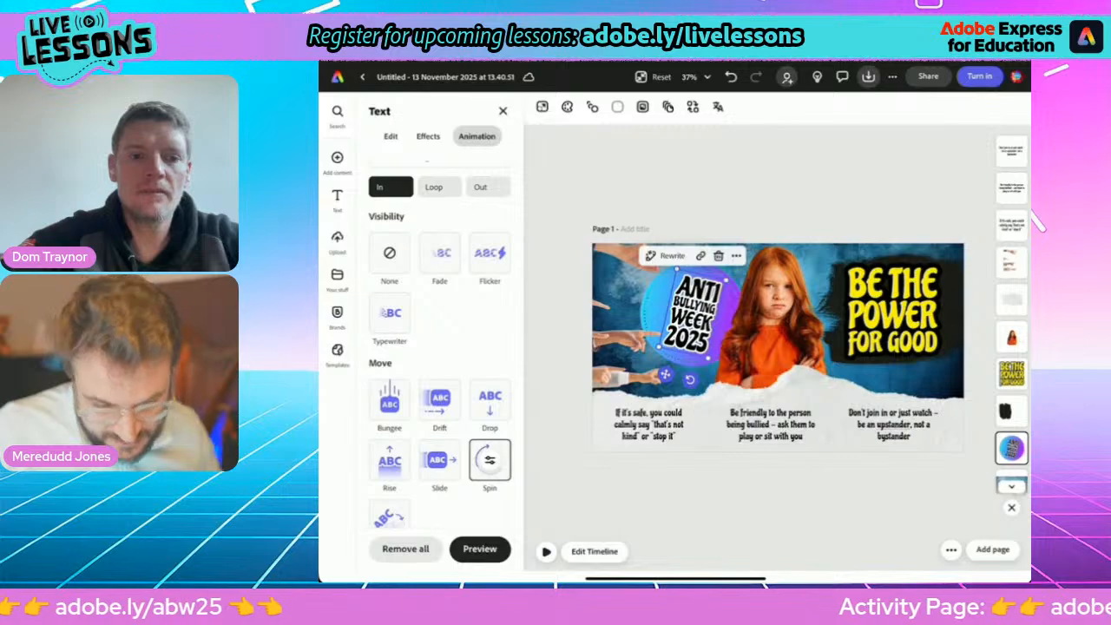
scroll(439, 348, "down", 3)
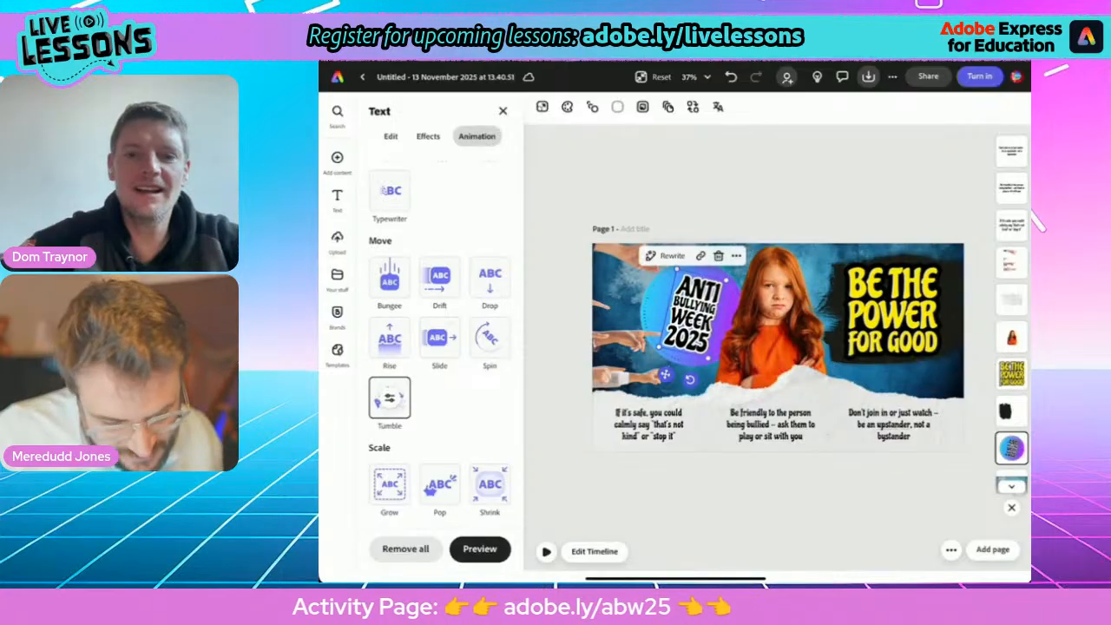
left_click(390, 398)
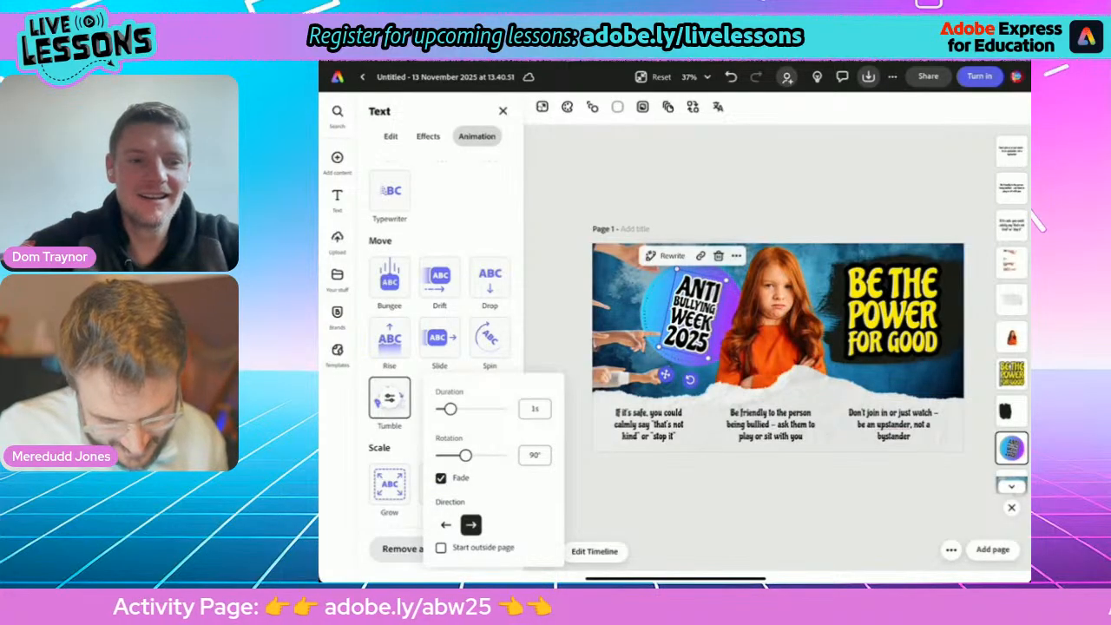
left_click(441, 548)
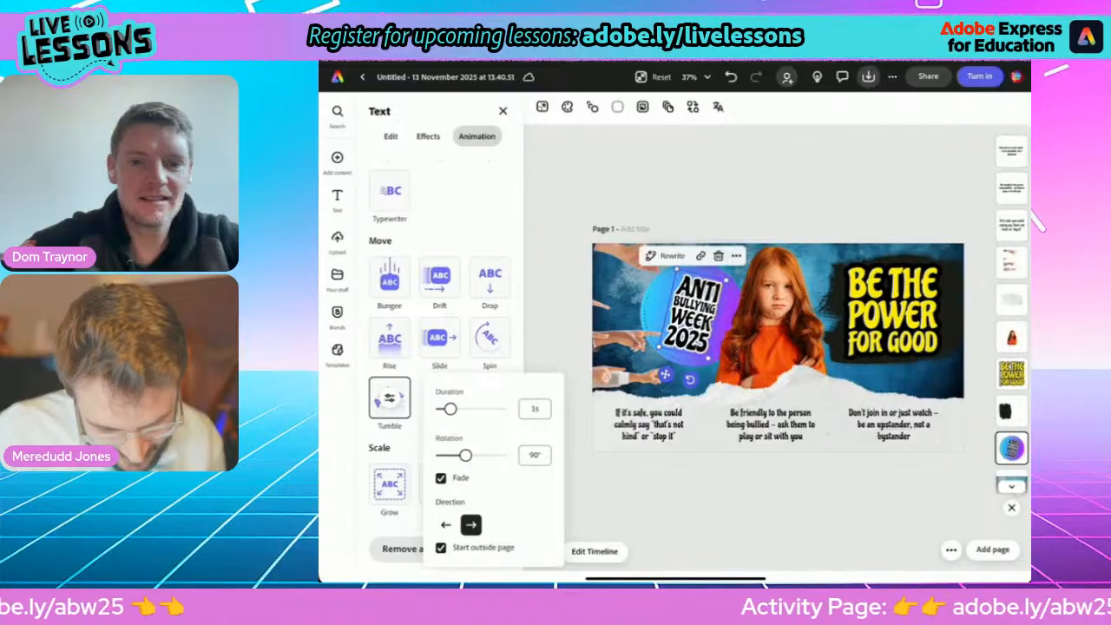
left_click(441, 477)
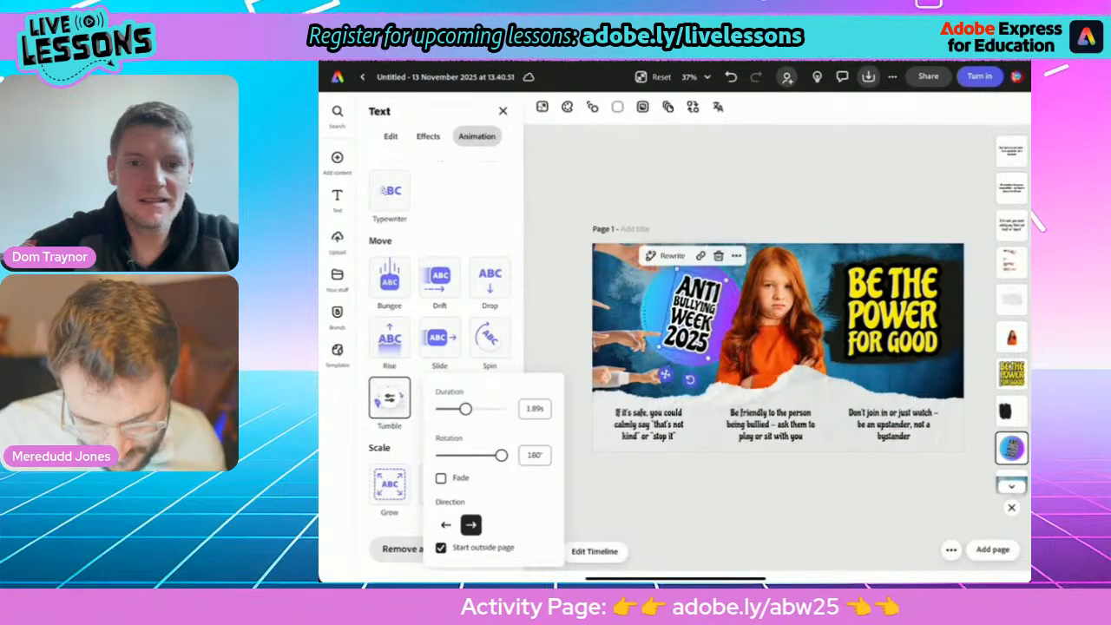
key("Escape")
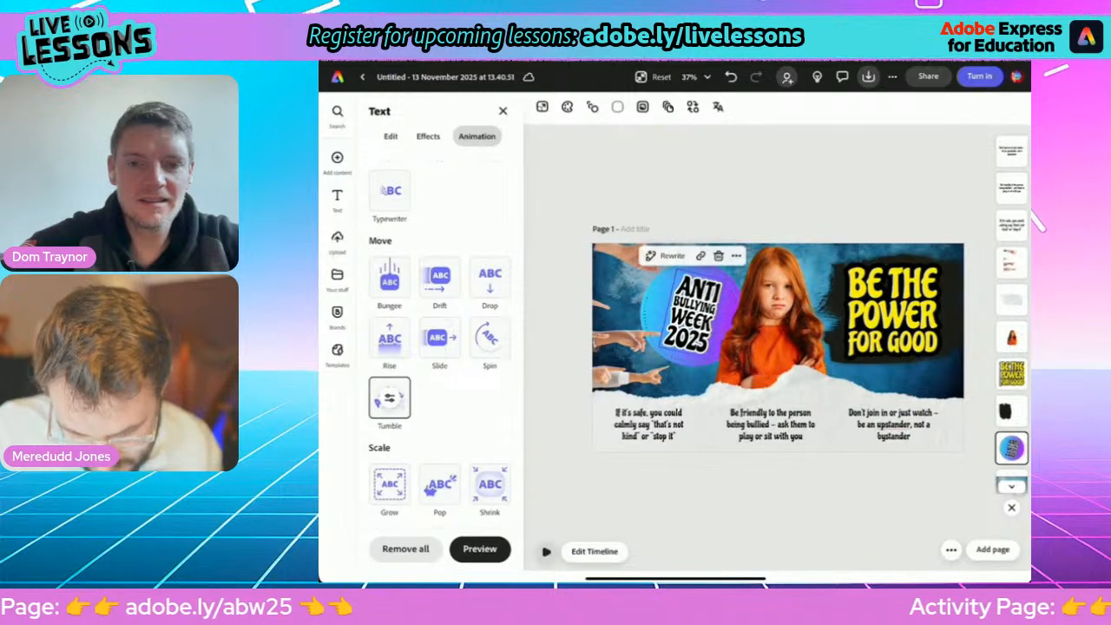
key("space")
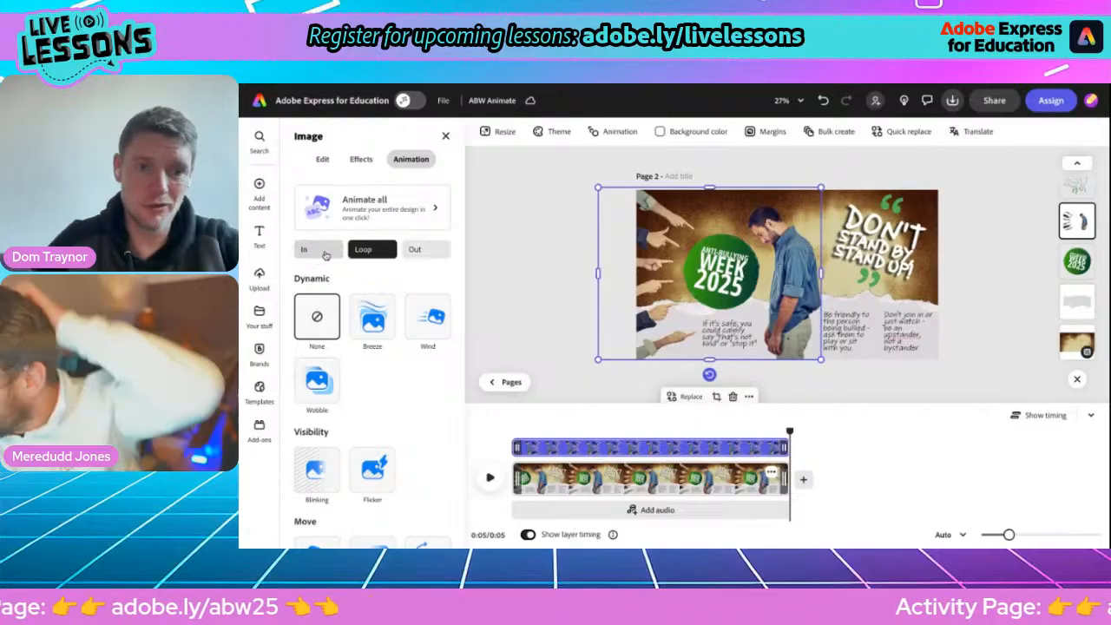
In the ABW Animate design, apply a Fade entrance to the image of the man and pointing hands, and look through its loop animations.
left_click(328, 253)
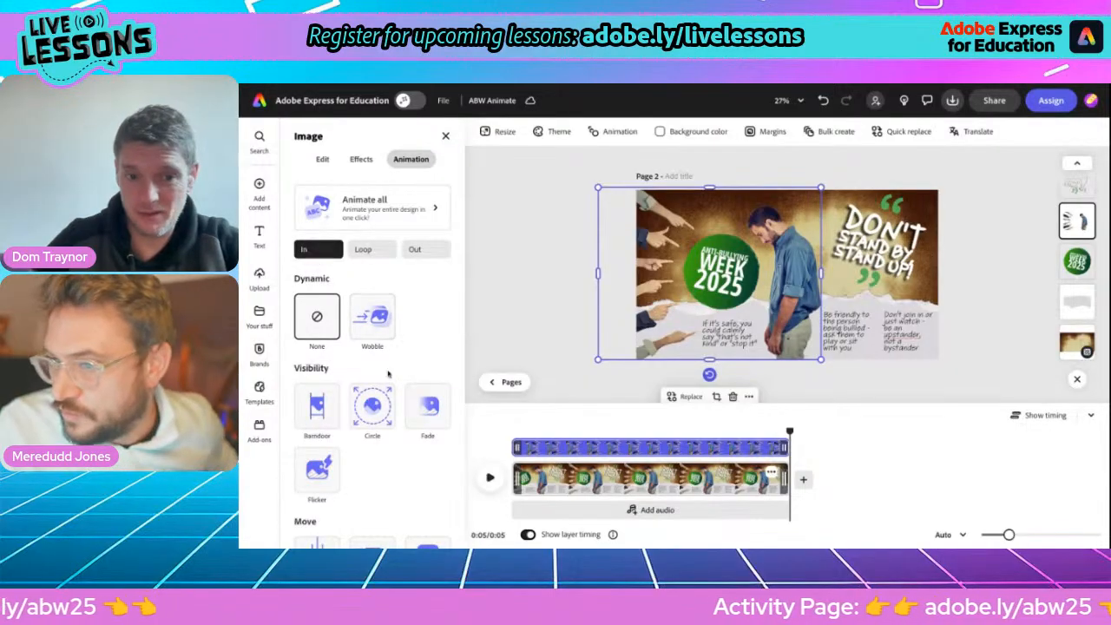
left_click(425, 414)
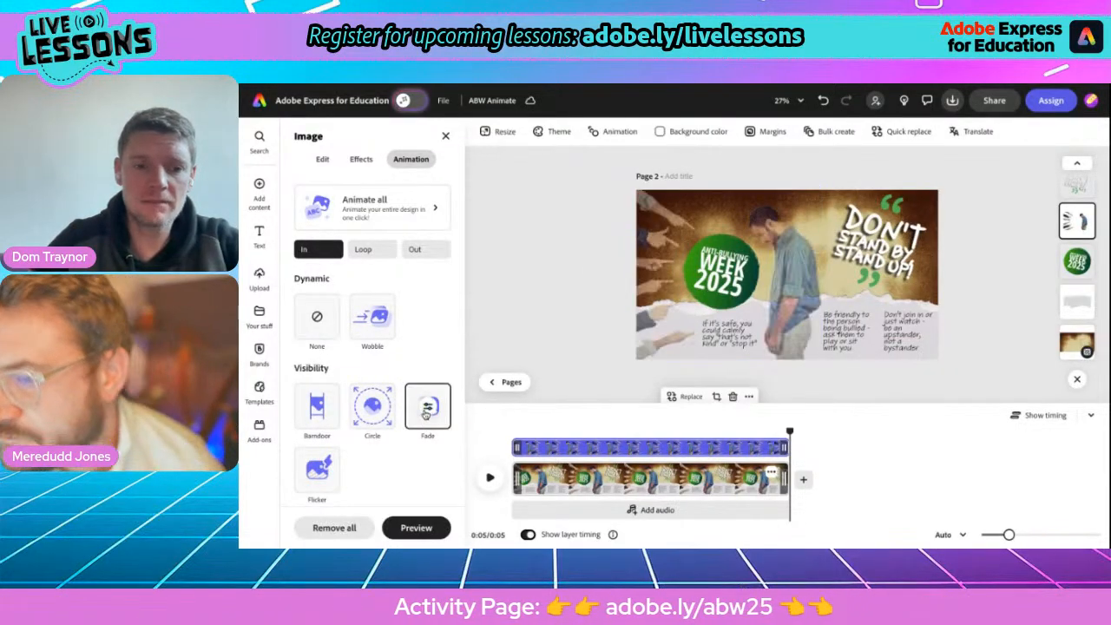
left_click(363, 250)
scroll(390, 412, "down", 3)
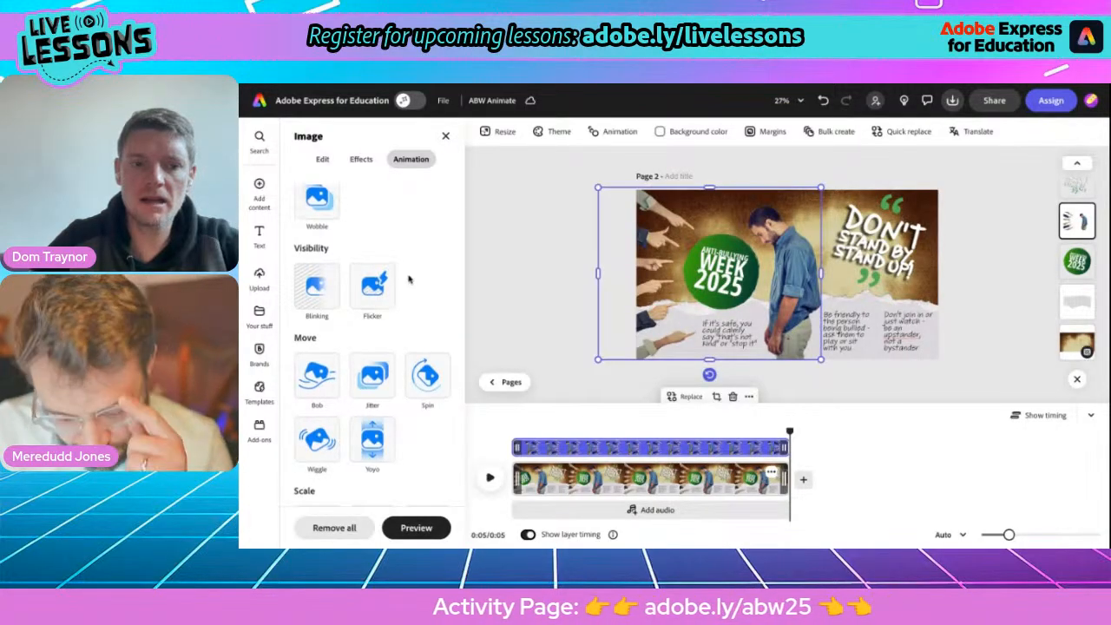
scroll(409, 278, "up", 3)
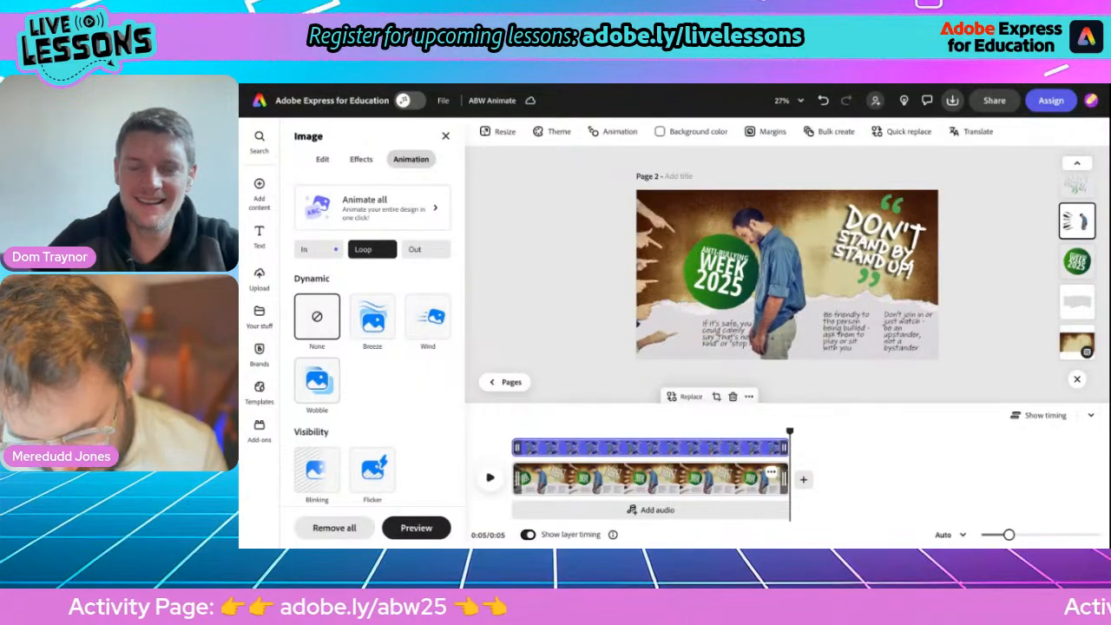
Apply a Wobble loop animation to the image of the man and pointing hands, with distance 2 and squish 4.
left_click(317, 380)
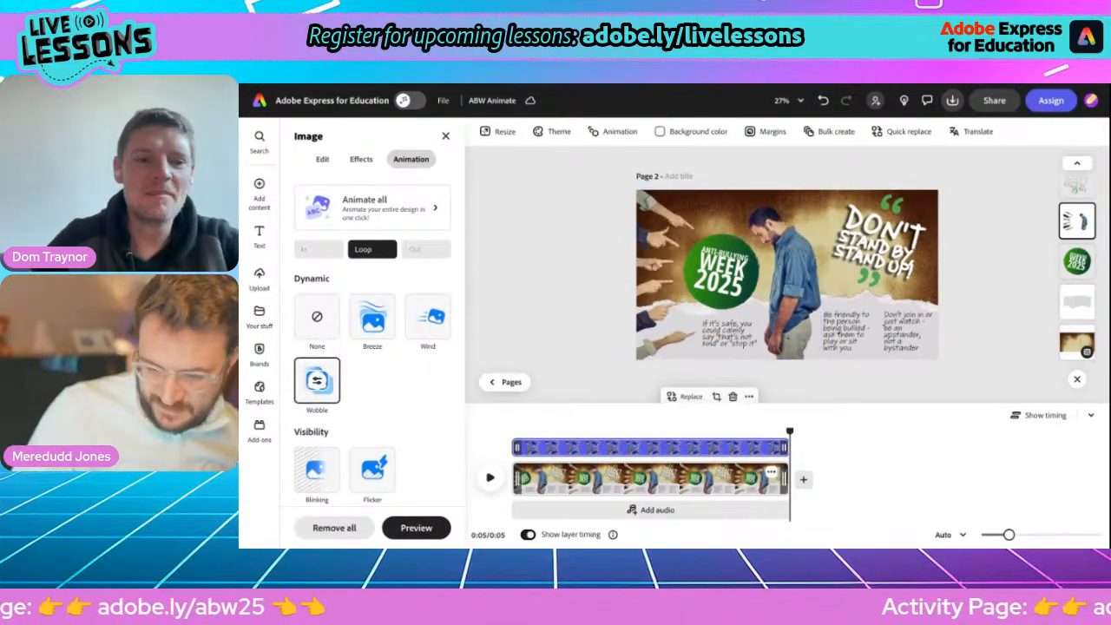
left_click(317, 380)
left_click_drag(369, 399, 375, 401)
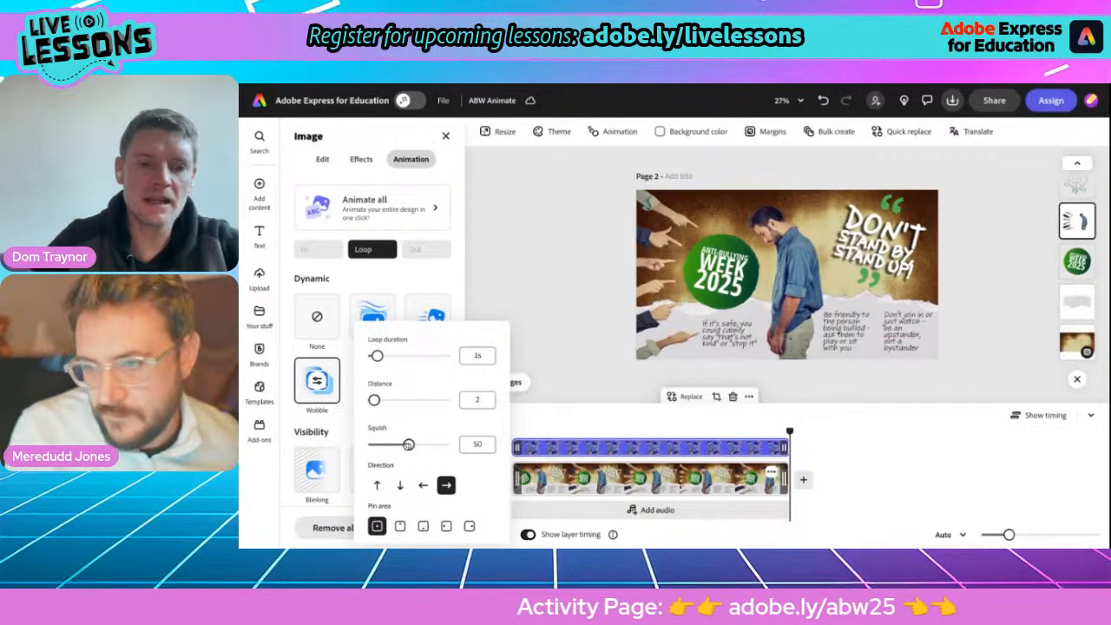
left_click_drag(409, 444, 400, 445)
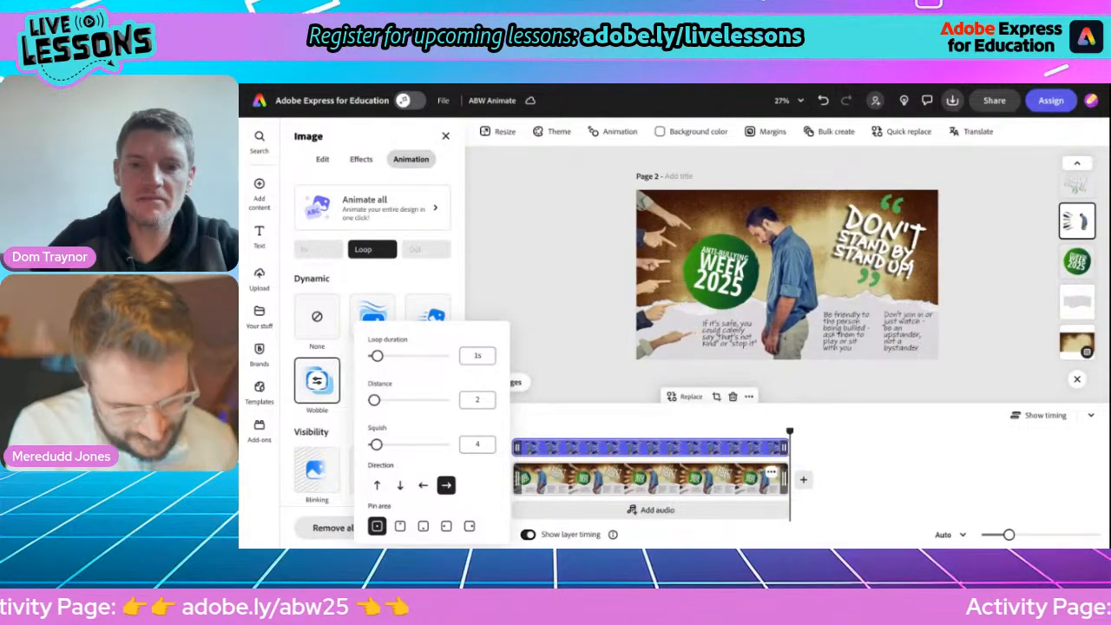
left_click(501, 274)
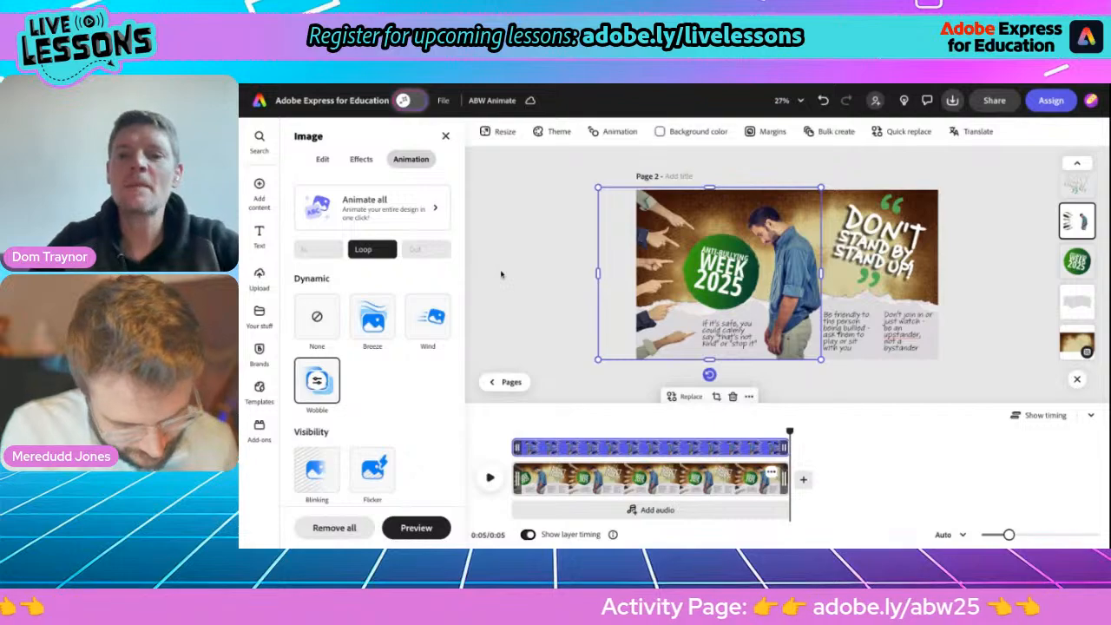
Check the layer timing of the three action tips, and extend page 2's scene on the timeline to about 6 seconds.
left_click(725, 336)
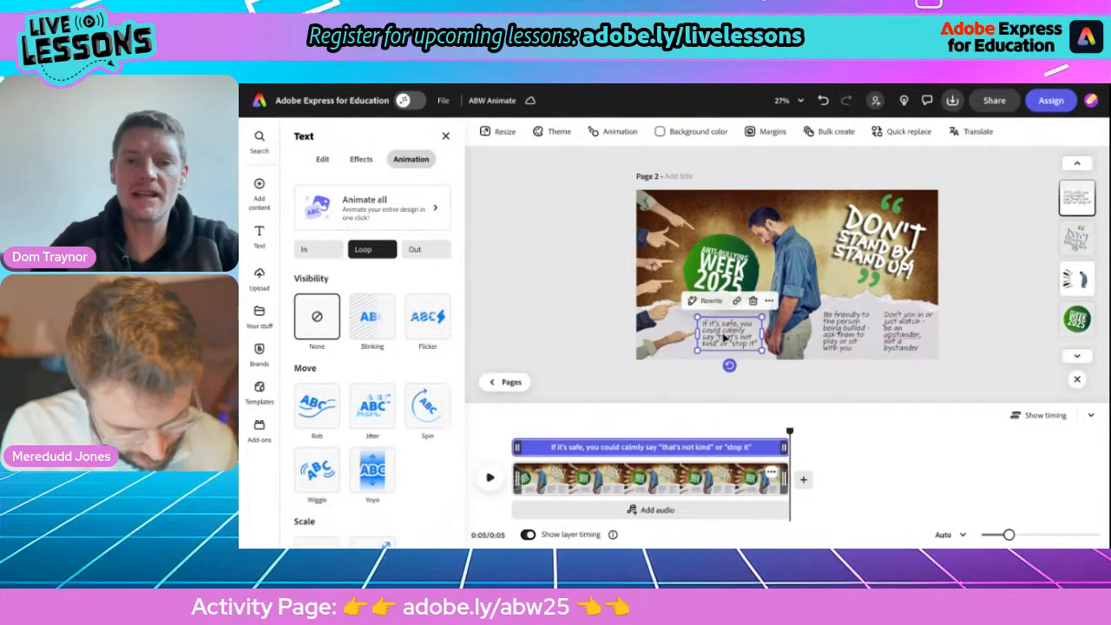
left_click(831, 340)
left_click(907, 330)
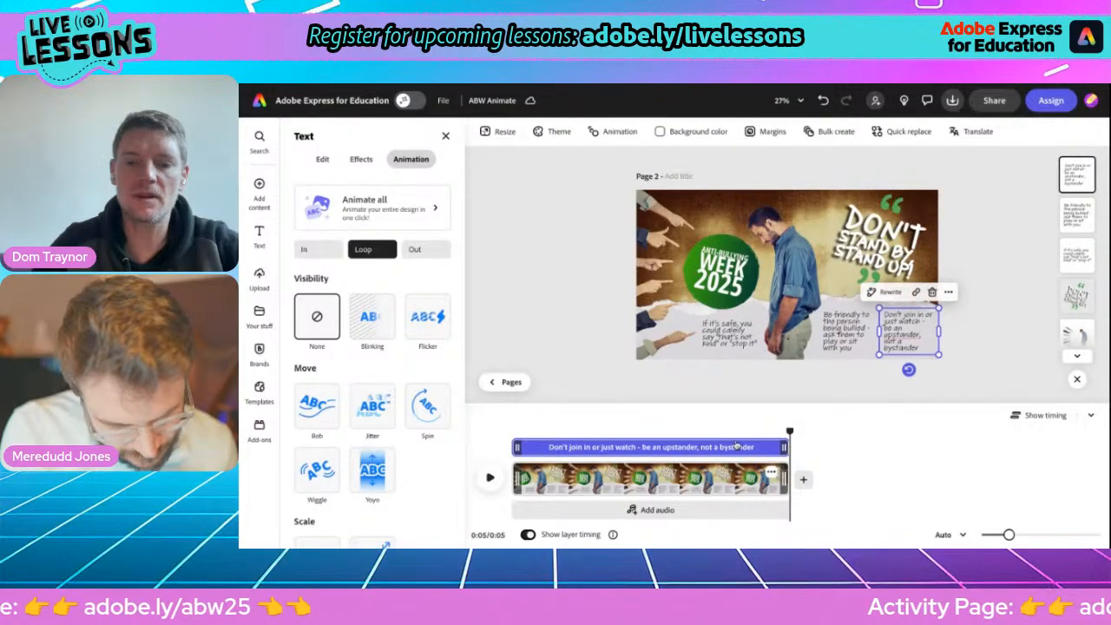
left_click(720, 337)
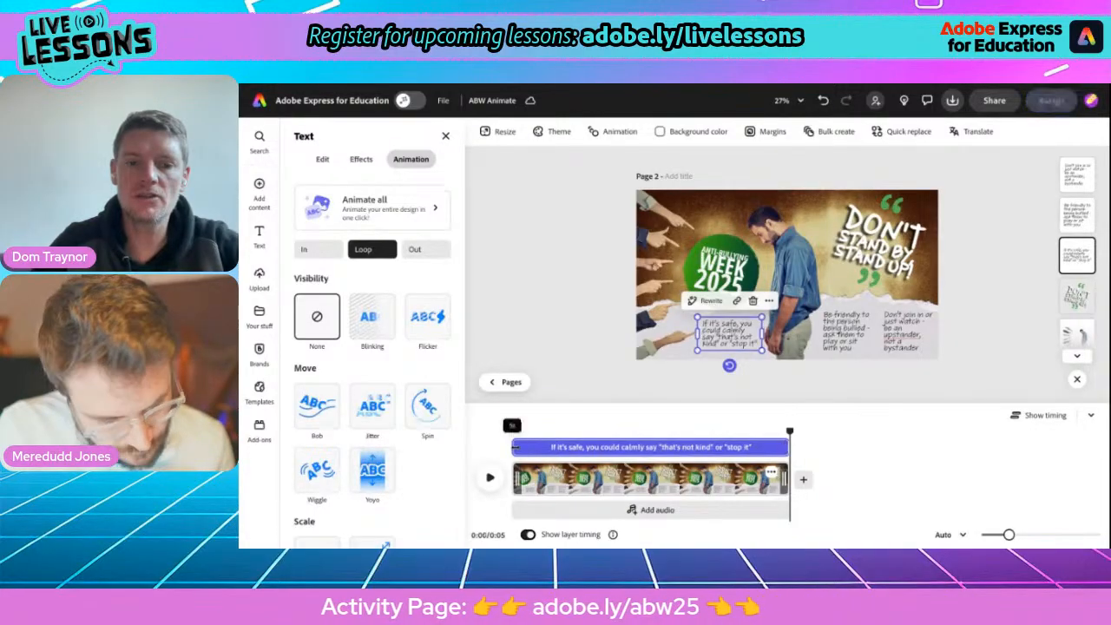
left_click(509, 448)
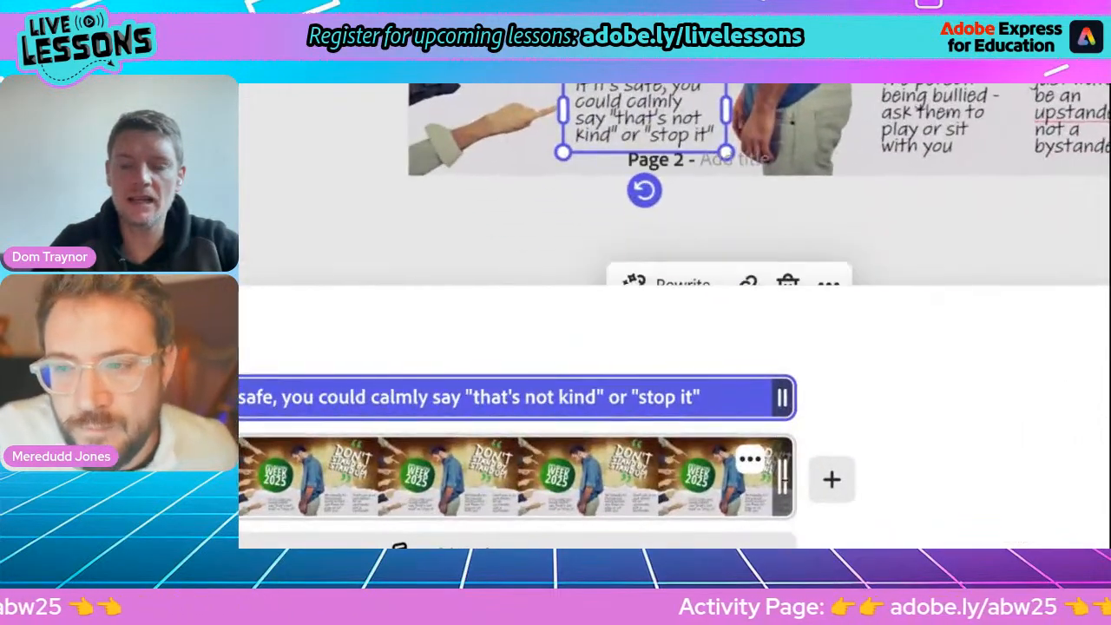
left_click_drag(785, 480, 967, 479)
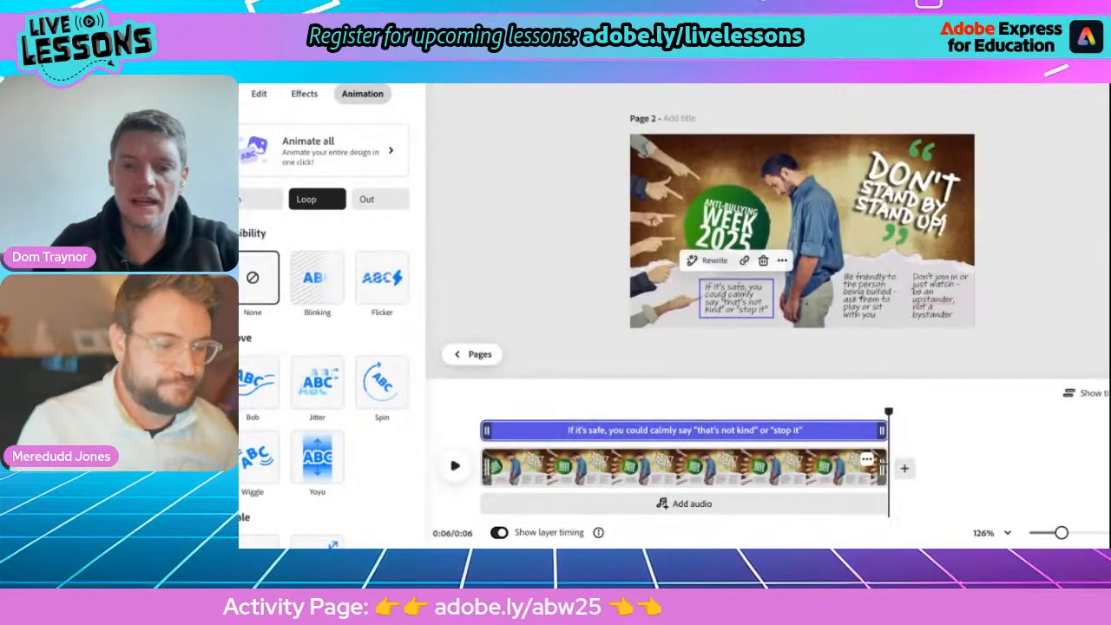
Extend page 2's scene to about 10 seconds and delay the "If it's safe" tip's start to about 1 second.
left_click_drag(885, 469, 1097, 445)
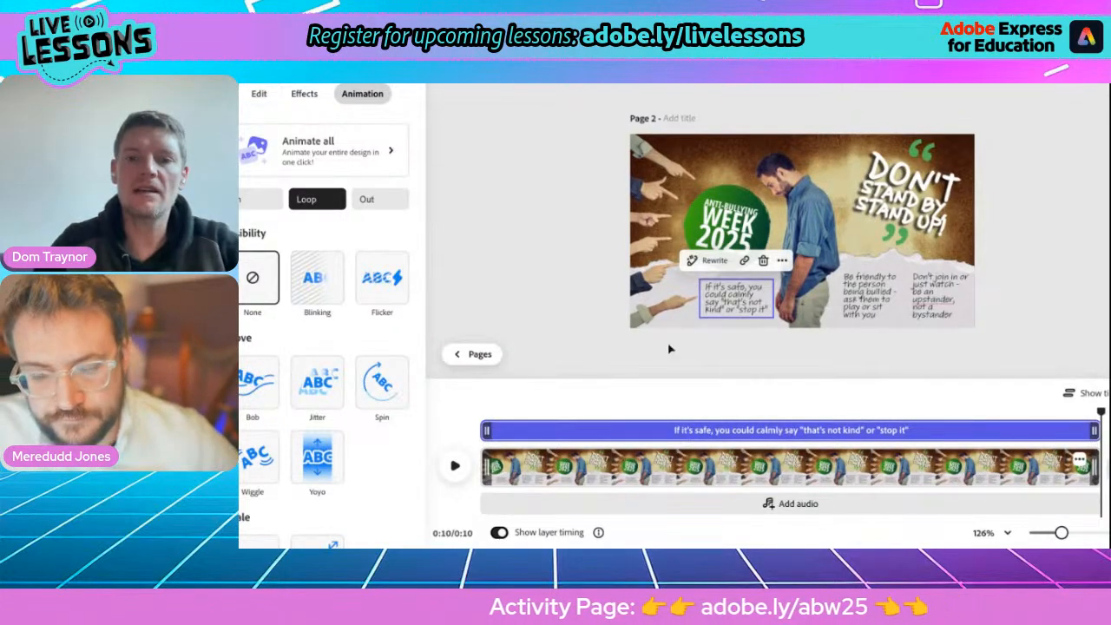
left_click(734, 300)
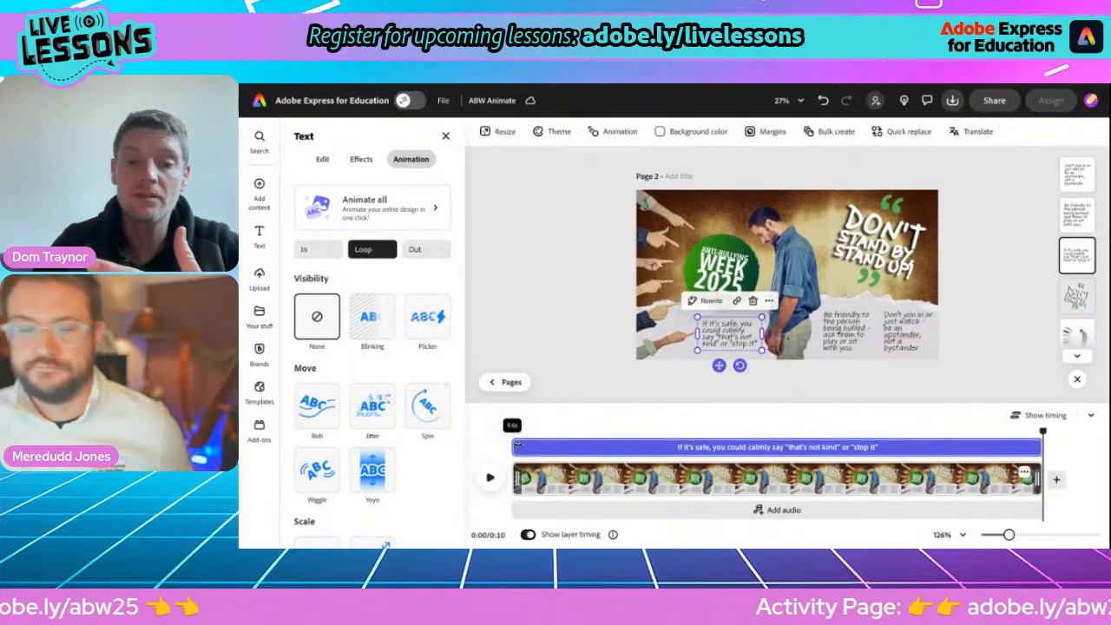
left_click_drag(517, 447, 589, 447)
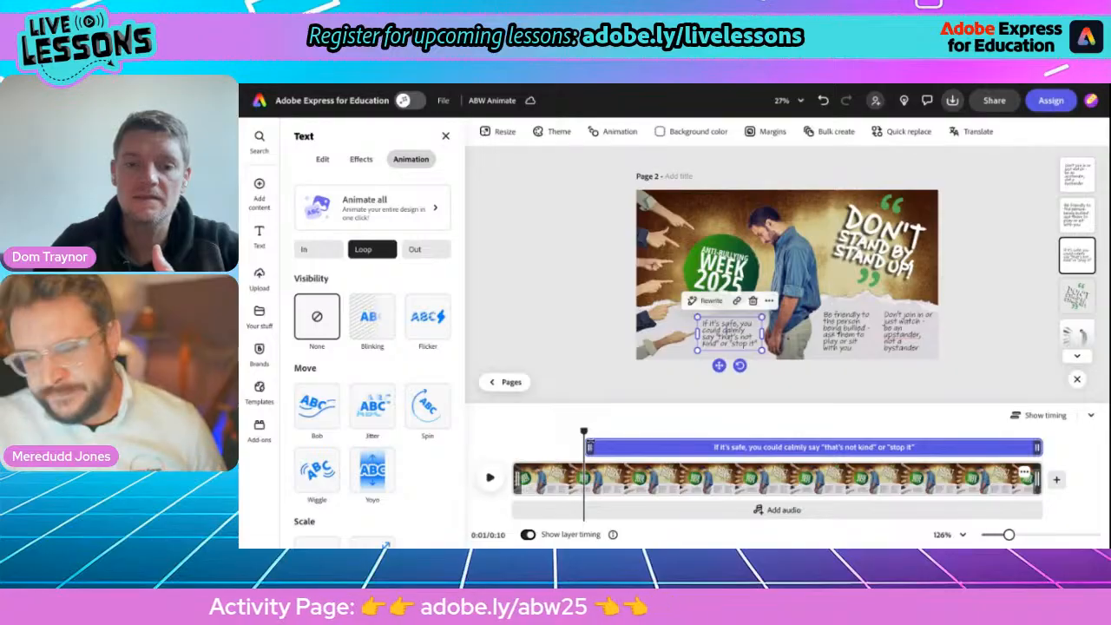
Delay the start of the "Be friendly to the person being bullied" tip to about 2 seconds, leaving it on screen for 7.2 s.
left_click(836, 339)
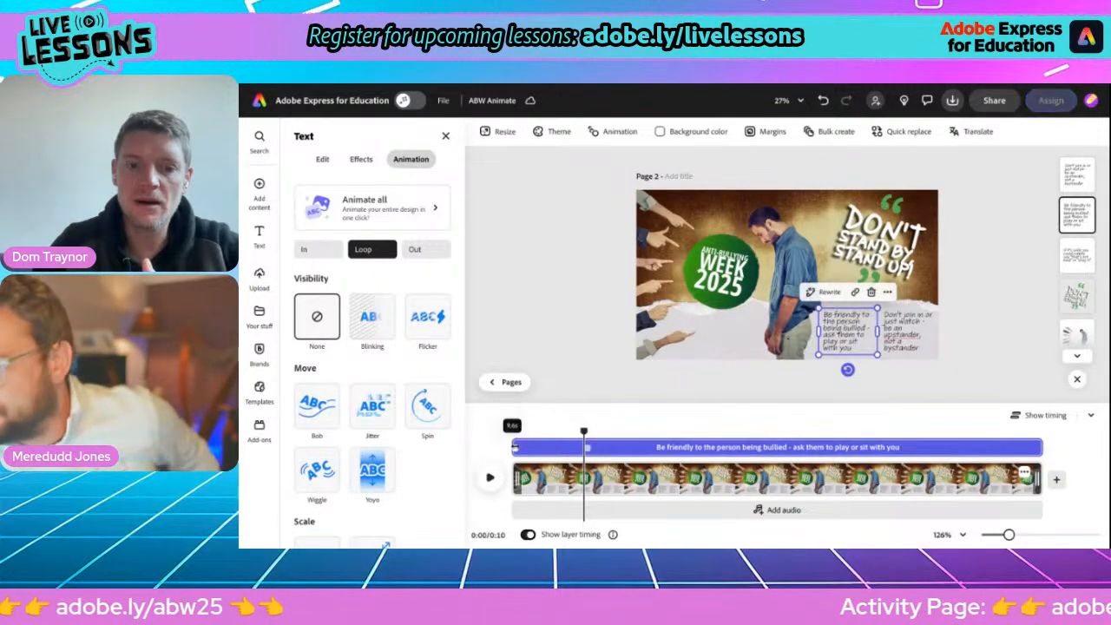
left_click_drag(514, 448, 593, 446)
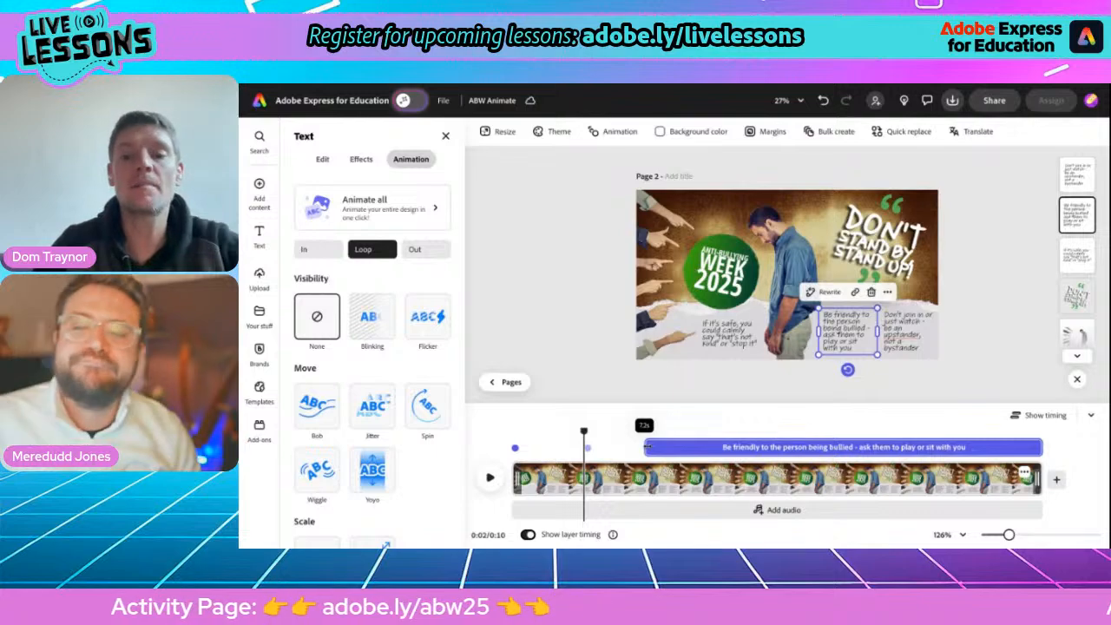
left_click_drag(649, 447, 648, 447)
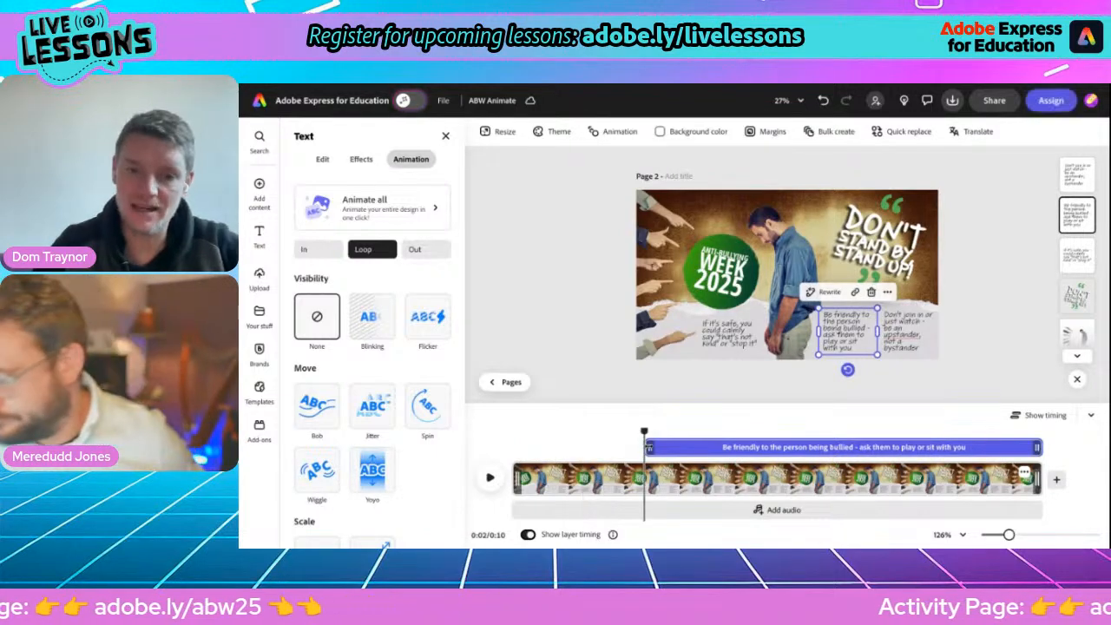
Delay the "Don't join in or just watch" tip's start to about 4 seconds, and play the scene from the beginning.
left_click(903, 345)
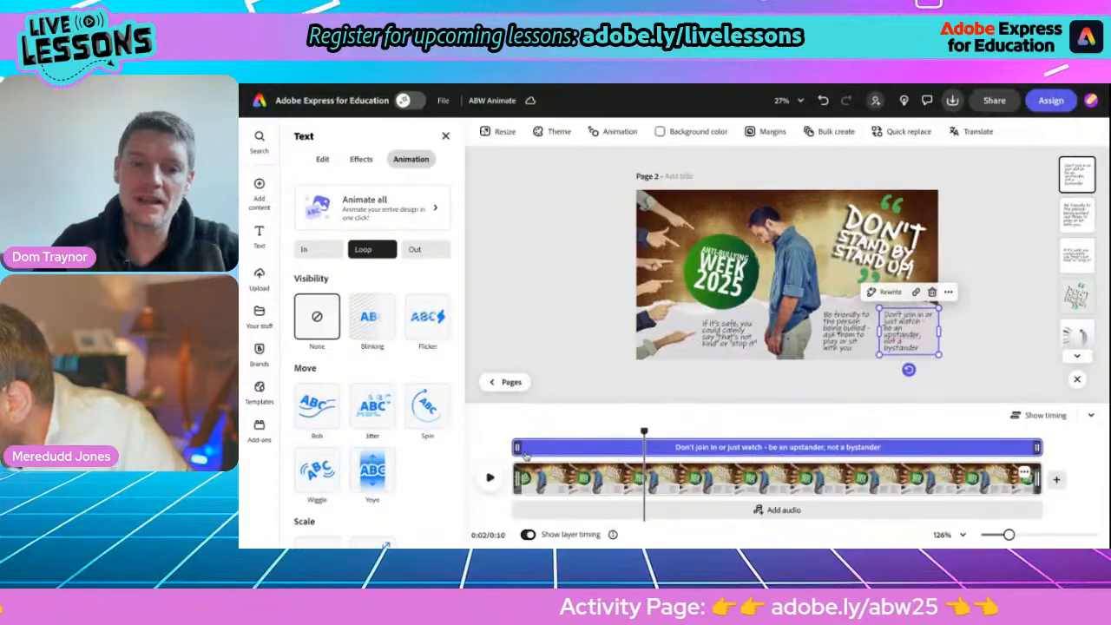
left_click_drag(518, 448, 647, 448)
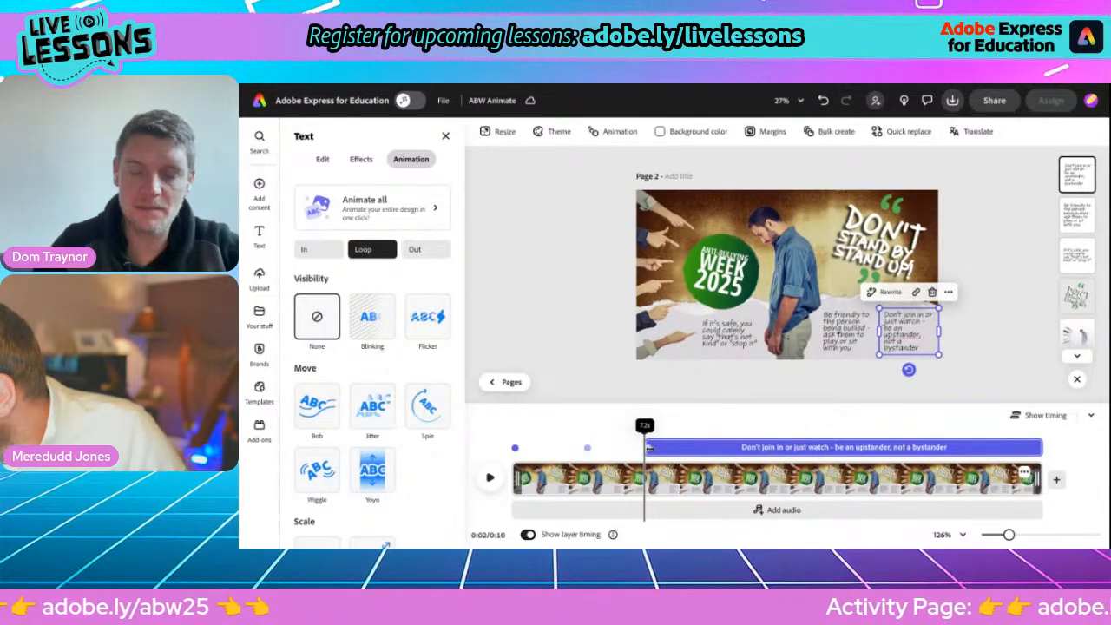
left_click_drag(648, 447, 717, 450)
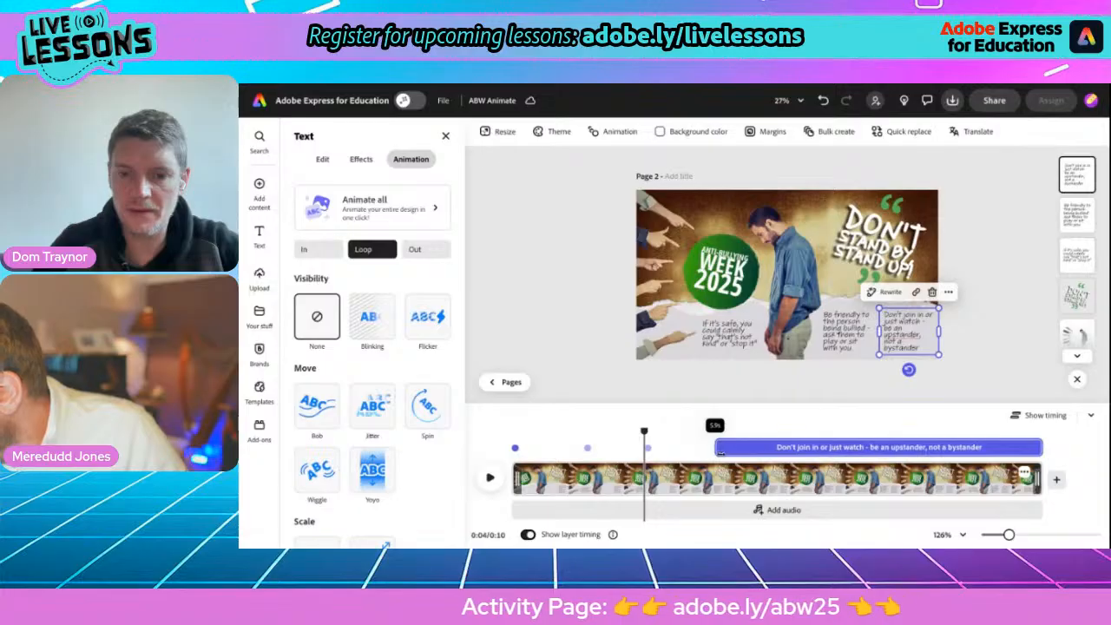
left_click_drag(716, 431, 511, 431)
left_click(486, 480)
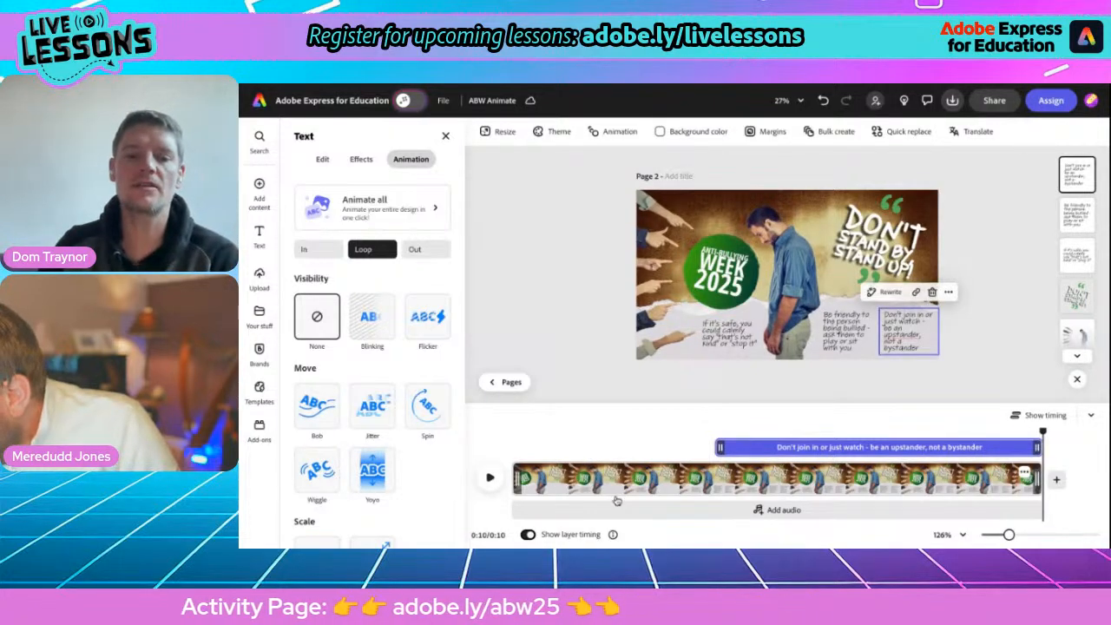
Record a voiceover of about 4.2 seconds with Enhance speech on.
left_click(665, 511)
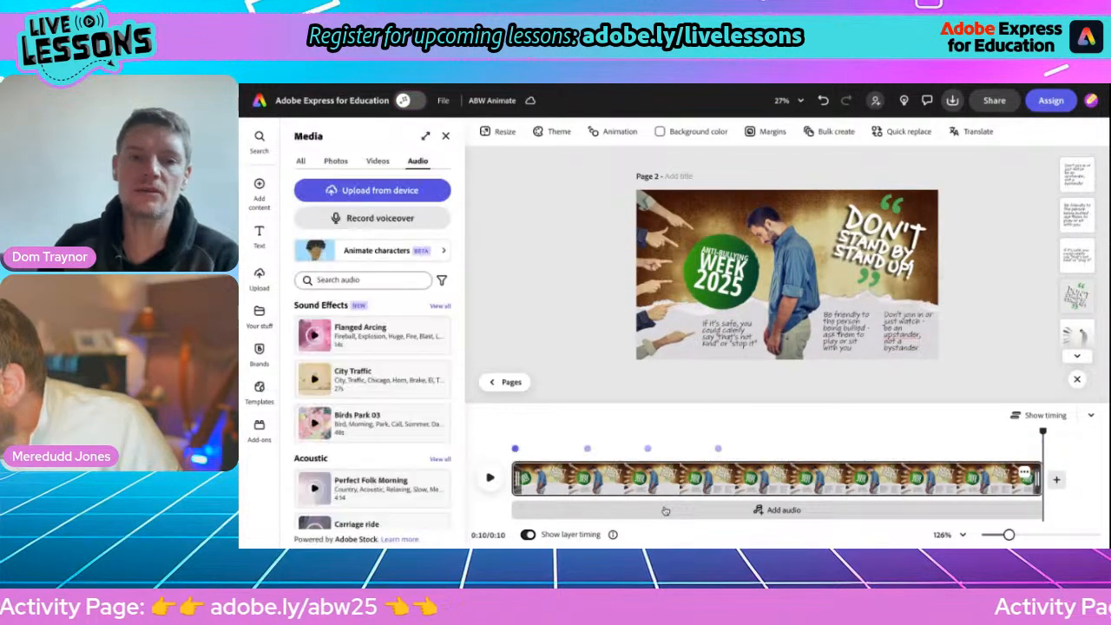
left_click(375, 224)
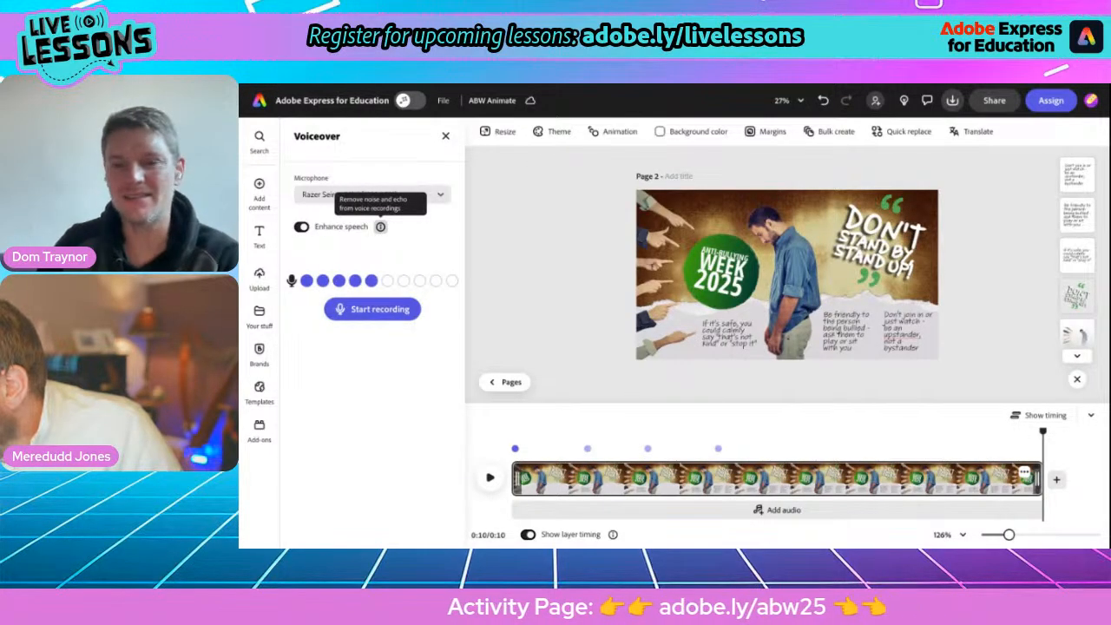
left_click(363, 310)
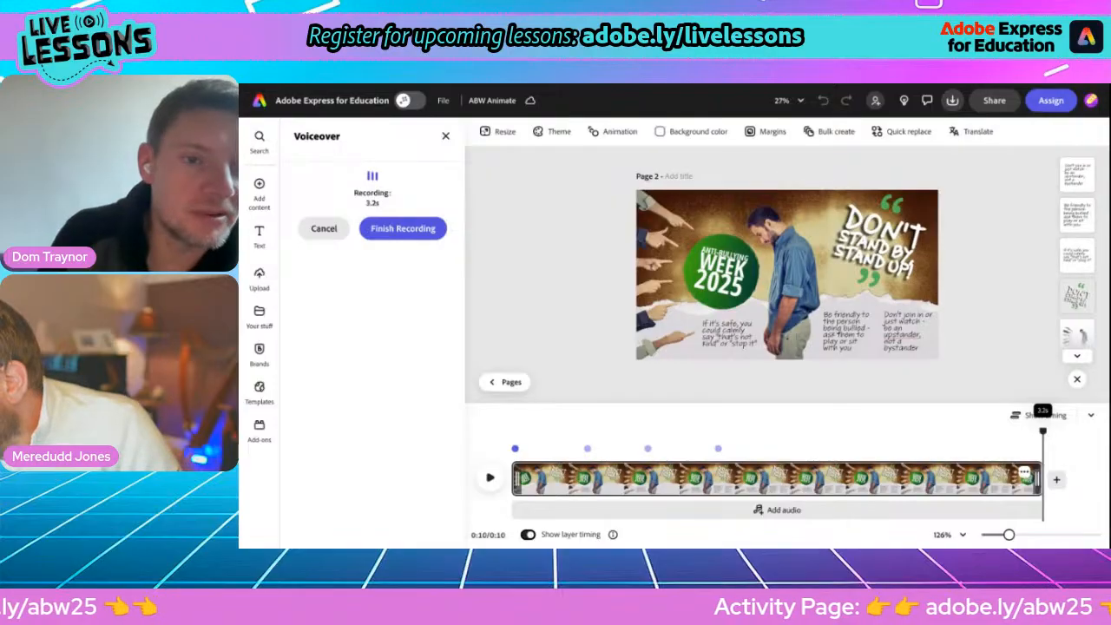
left_click(394, 231)
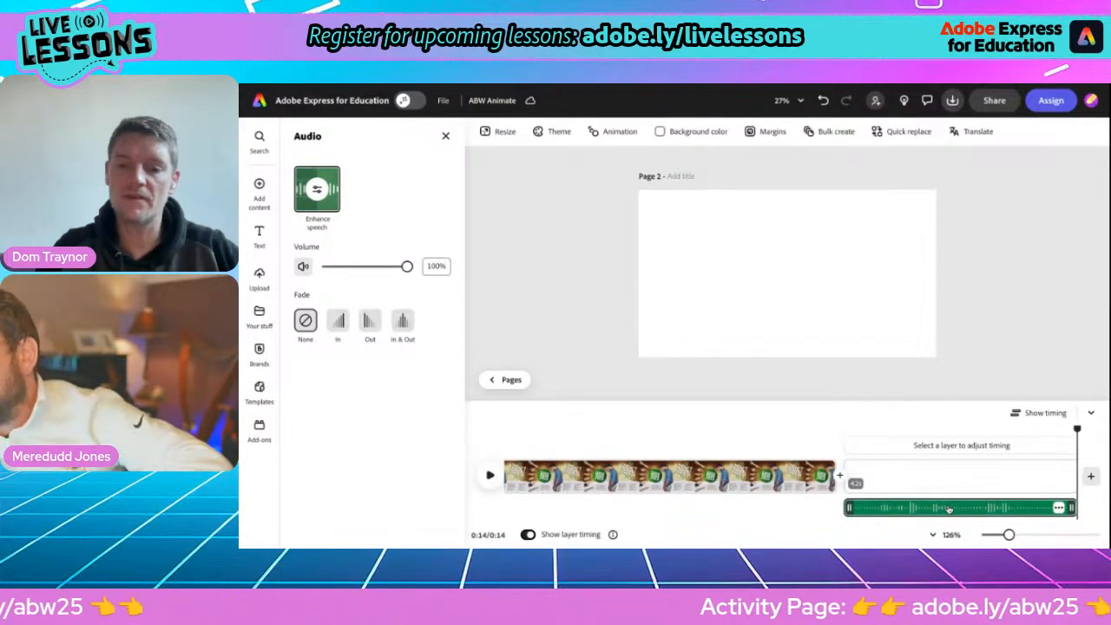
Move the voiceover clip from the blank scene to under page 2's scene on the timeline, and delete the blank scene.
left_click_drag(949, 508, 658, 505)
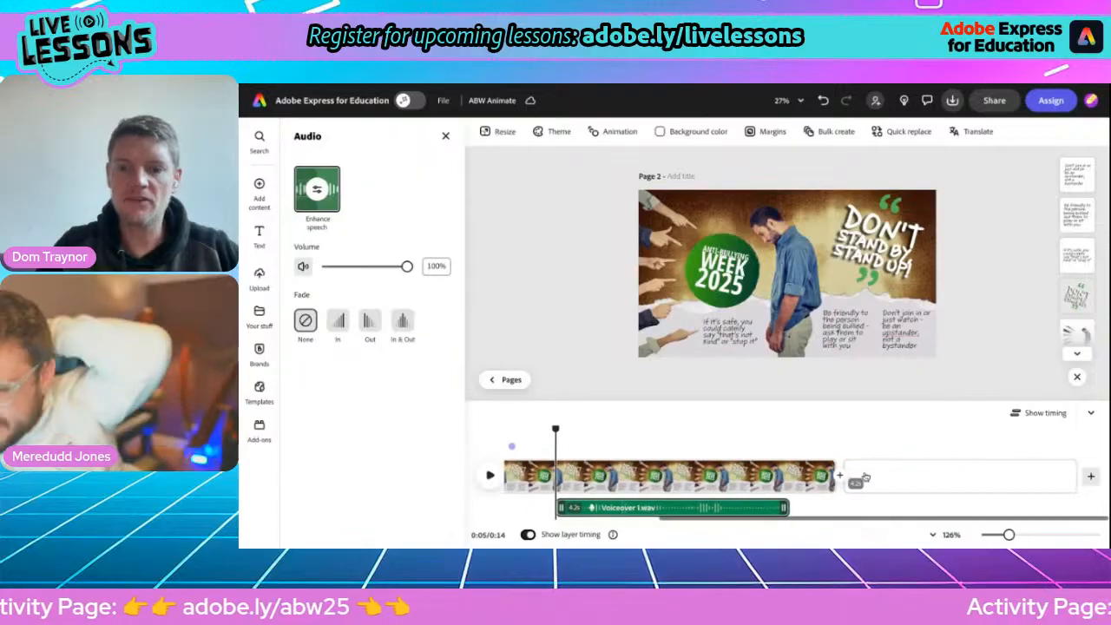
right_click(1059, 469)
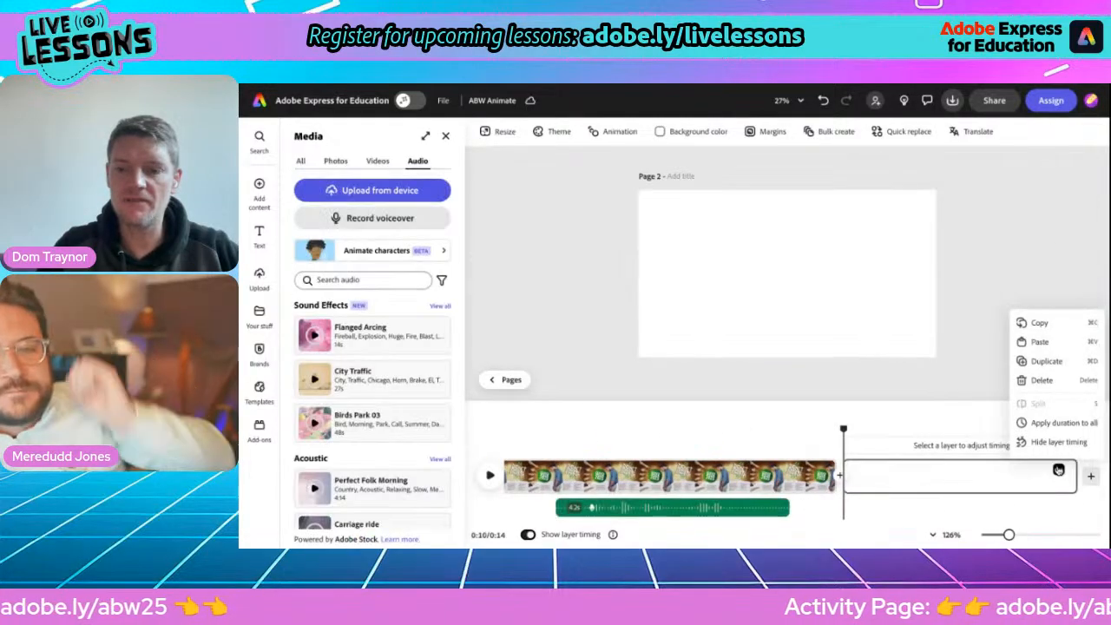
left_click(1042, 380)
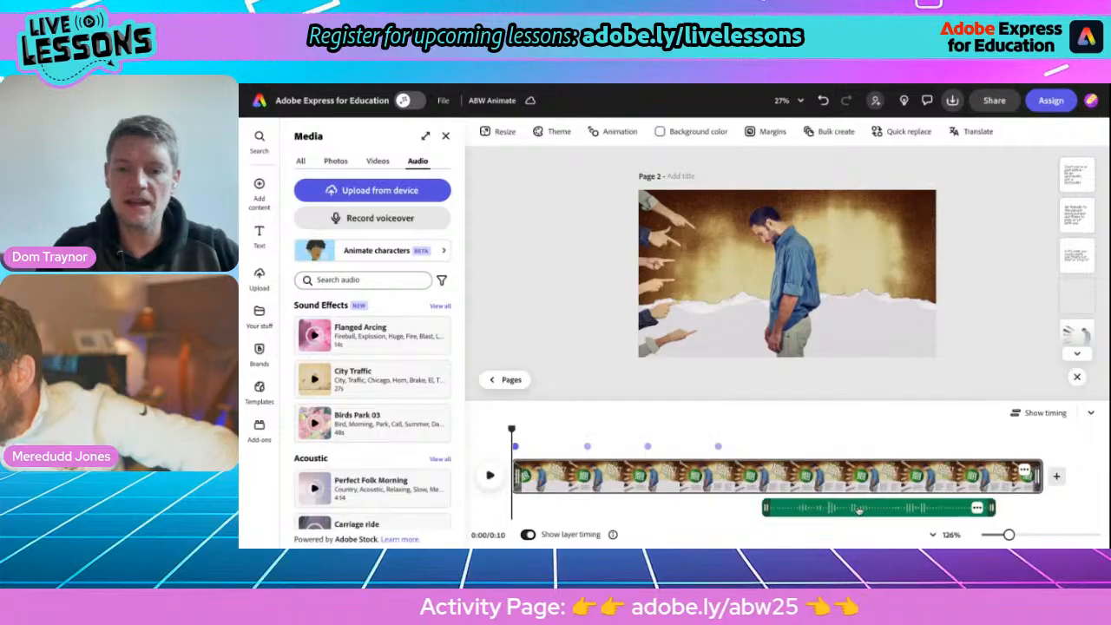
Reposition the voiceover clip to start at about 3 seconds and return the playhead to the start.
left_click_drag(858, 510, 758, 510)
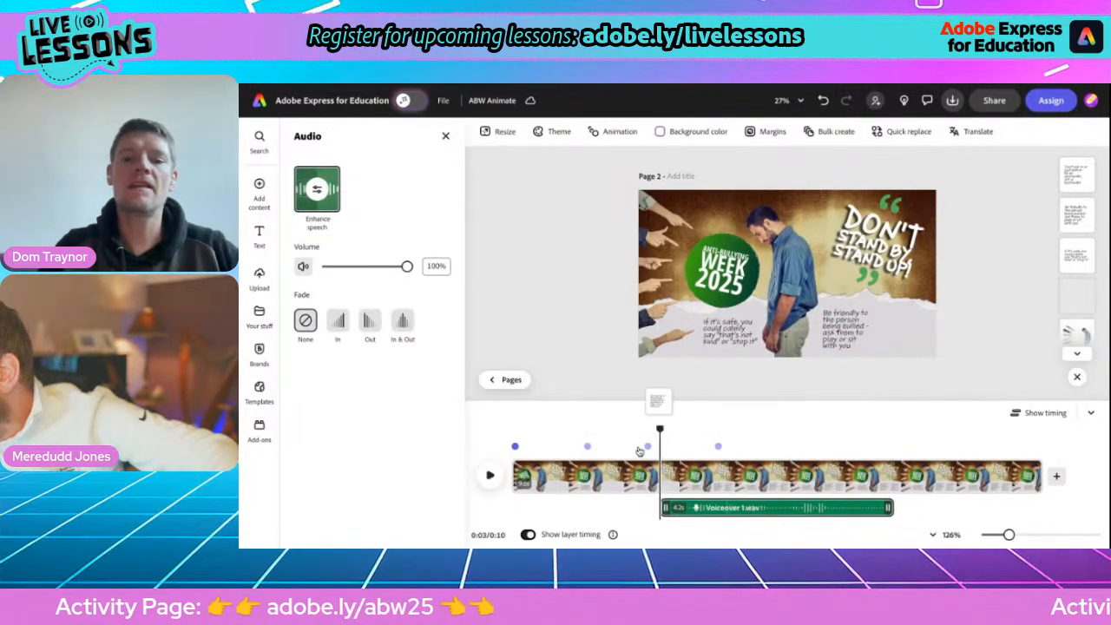
left_click_drag(660, 429, 513, 427)
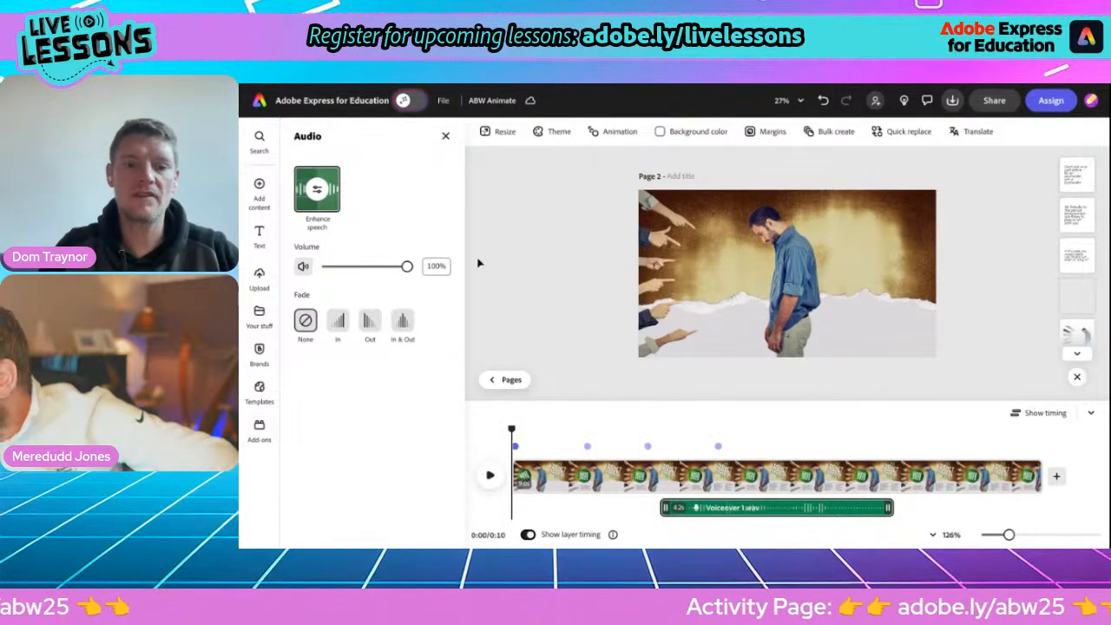
left_click(445, 137)
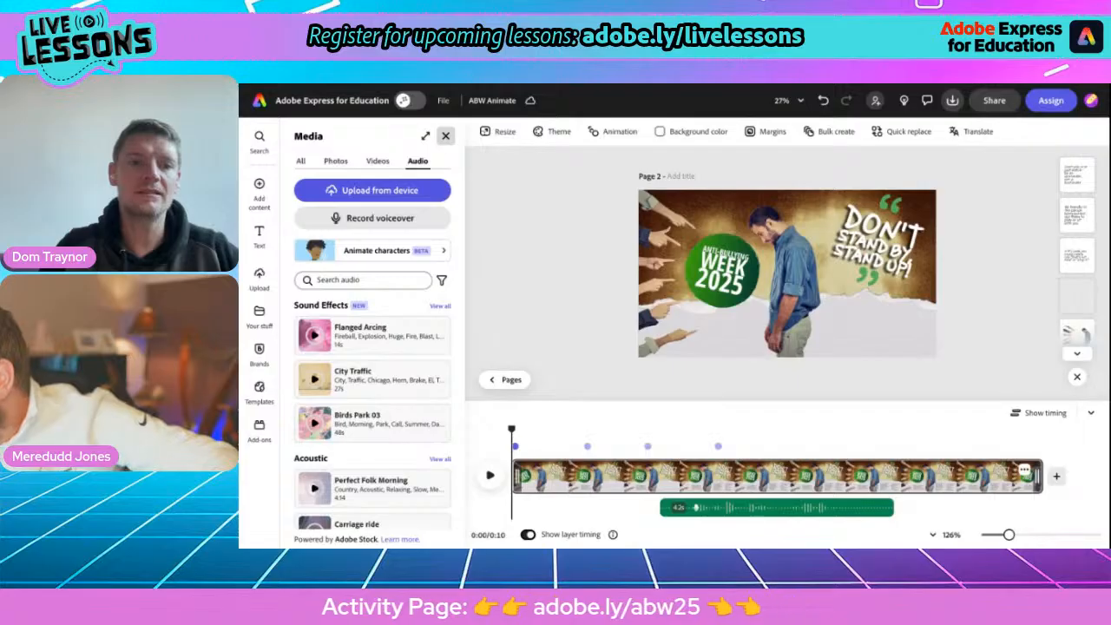
Search the audio library for "epic hip hop" and preview the "Epic Brass Trap (loop 21s)" track.
mouse_move(259, 189)
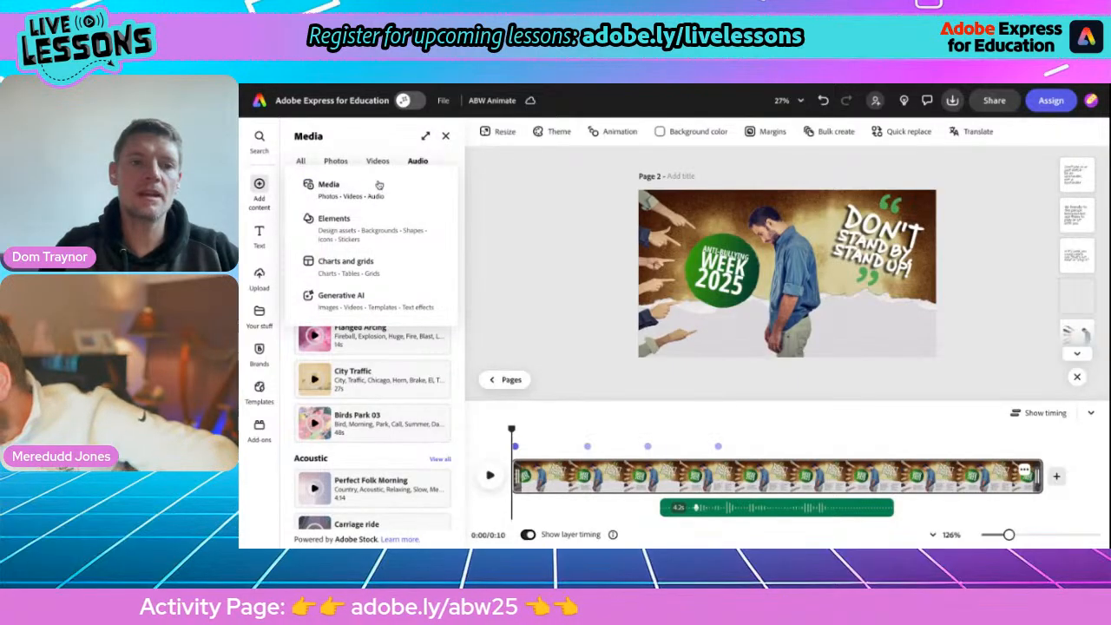
left_click(351, 279)
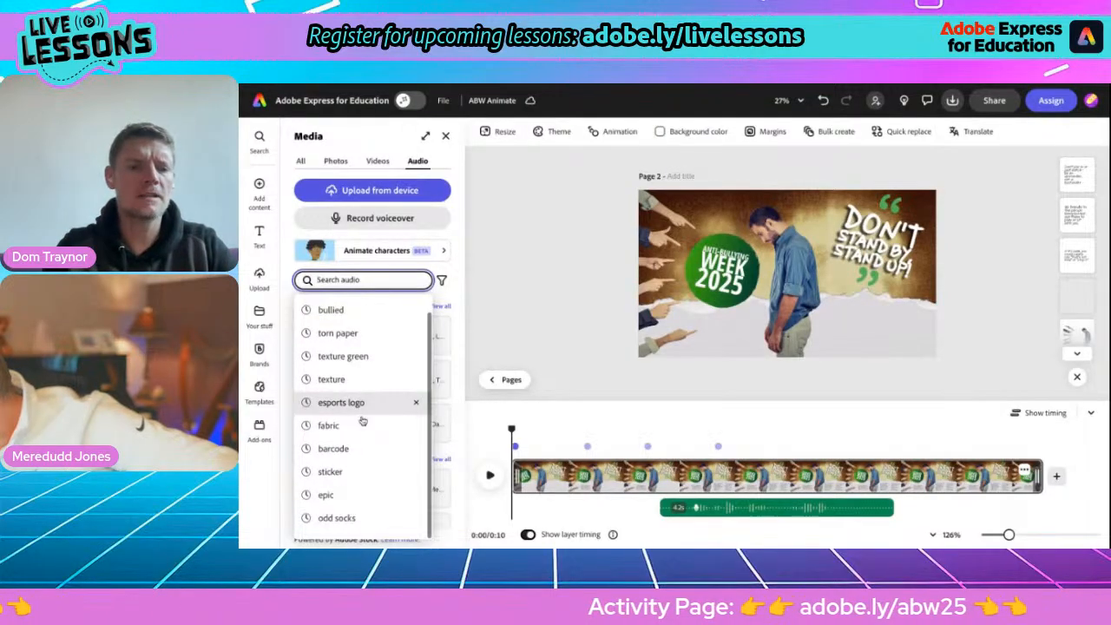
scroll(357, 460, "down", 1)
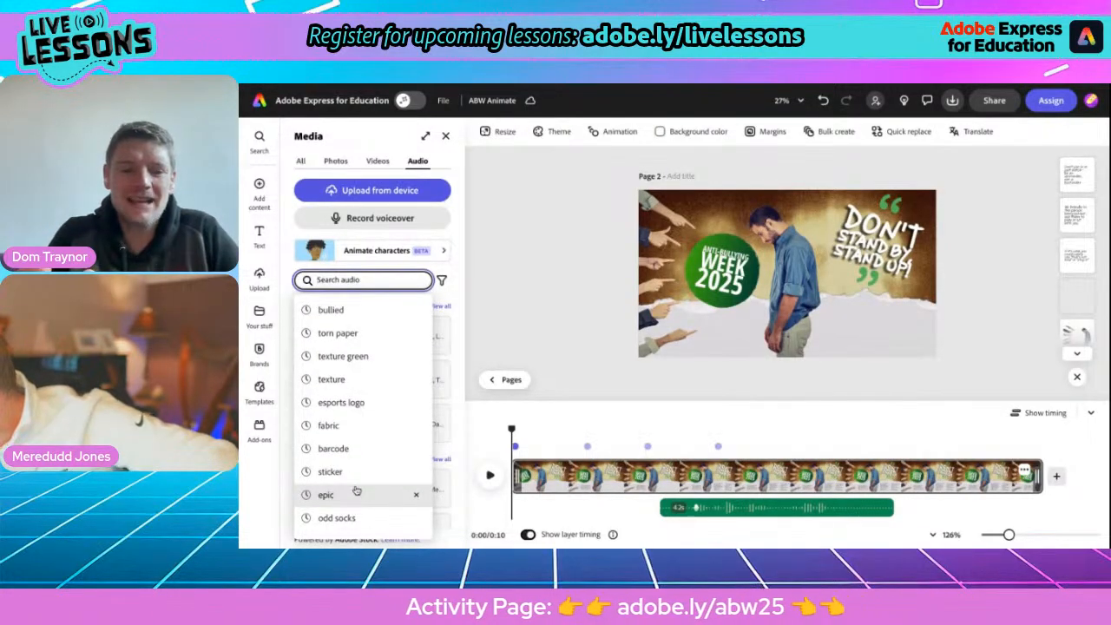
left_click(356, 494)
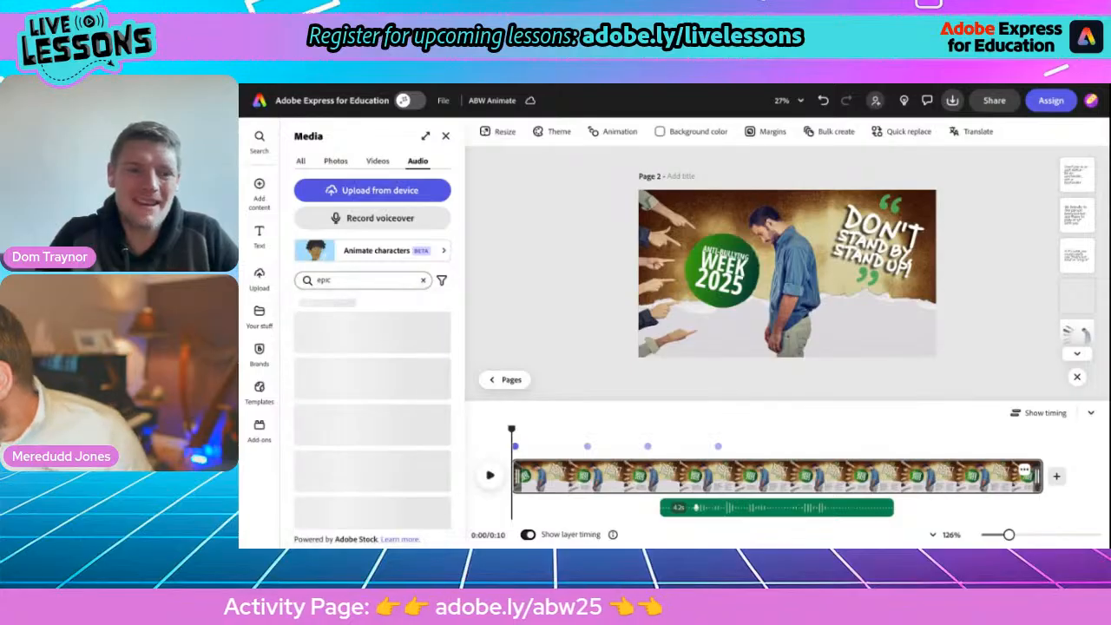
left_click(360, 281)
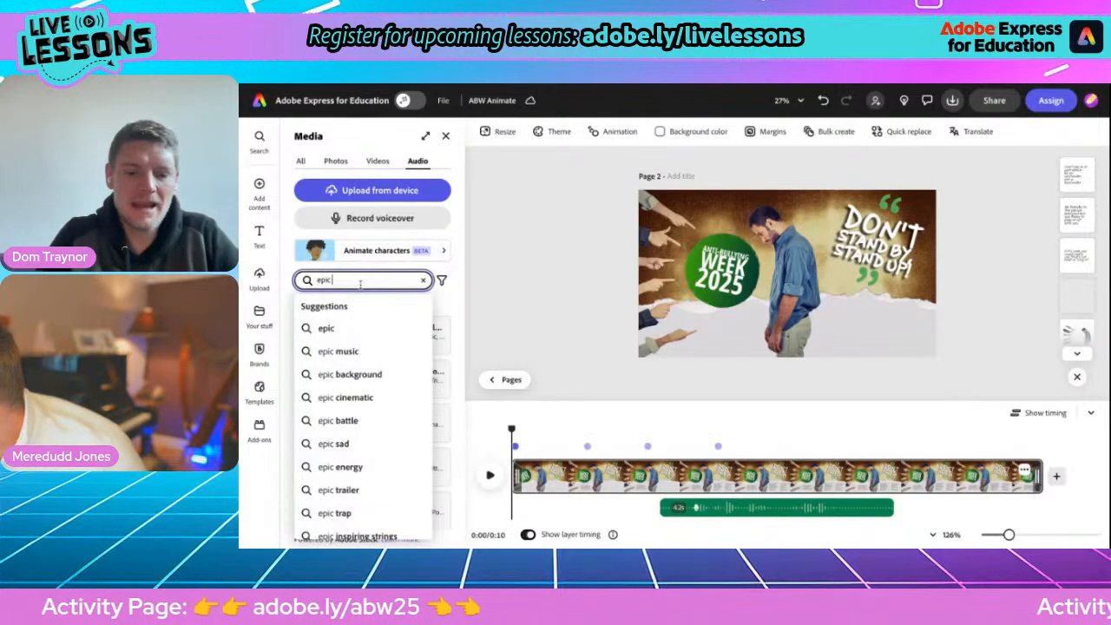
type("hipn h")
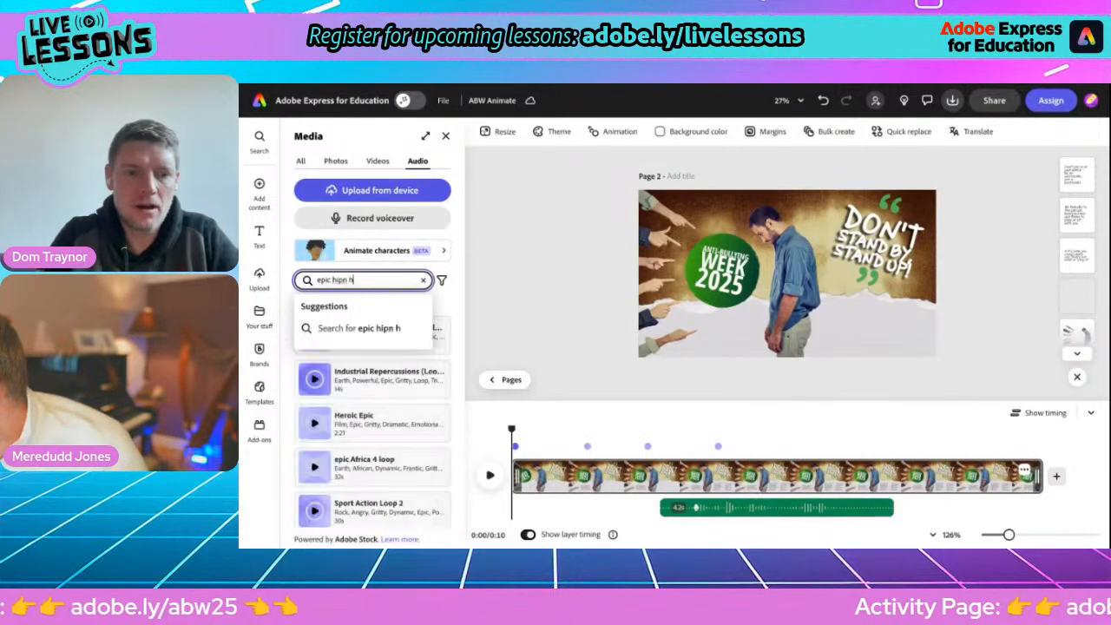
key("BackSpace")
type("hop")
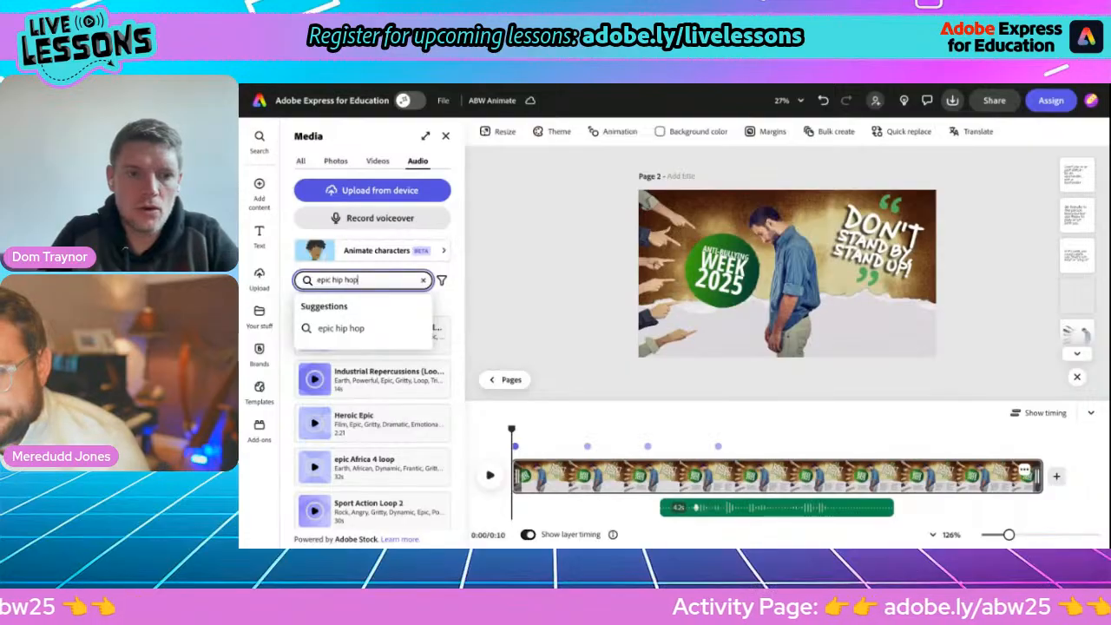
key("Return")
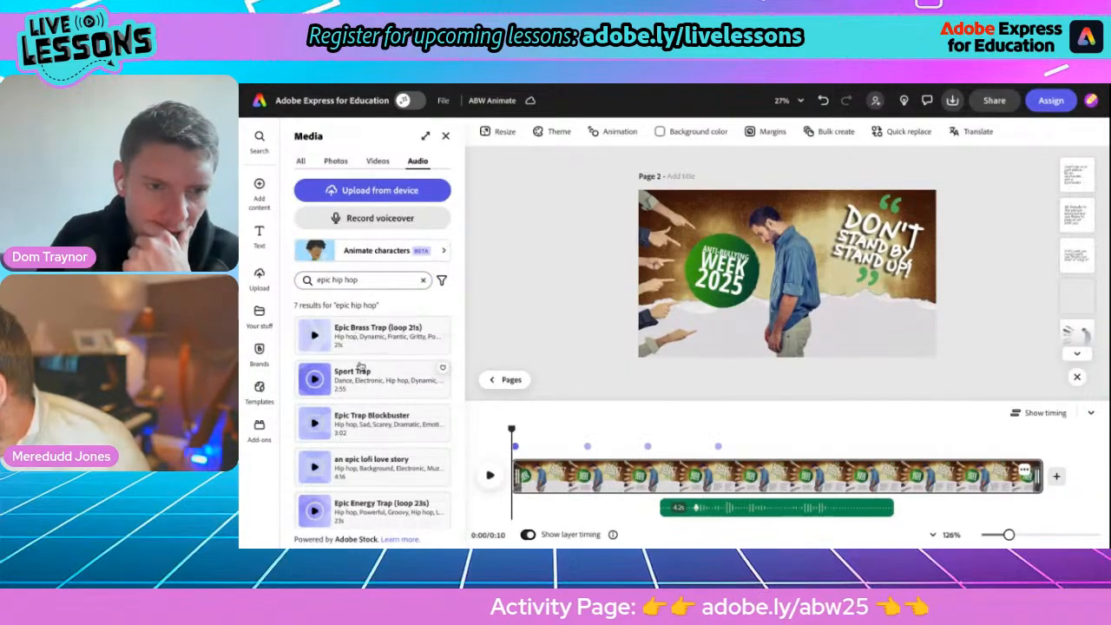
left_click(319, 344)
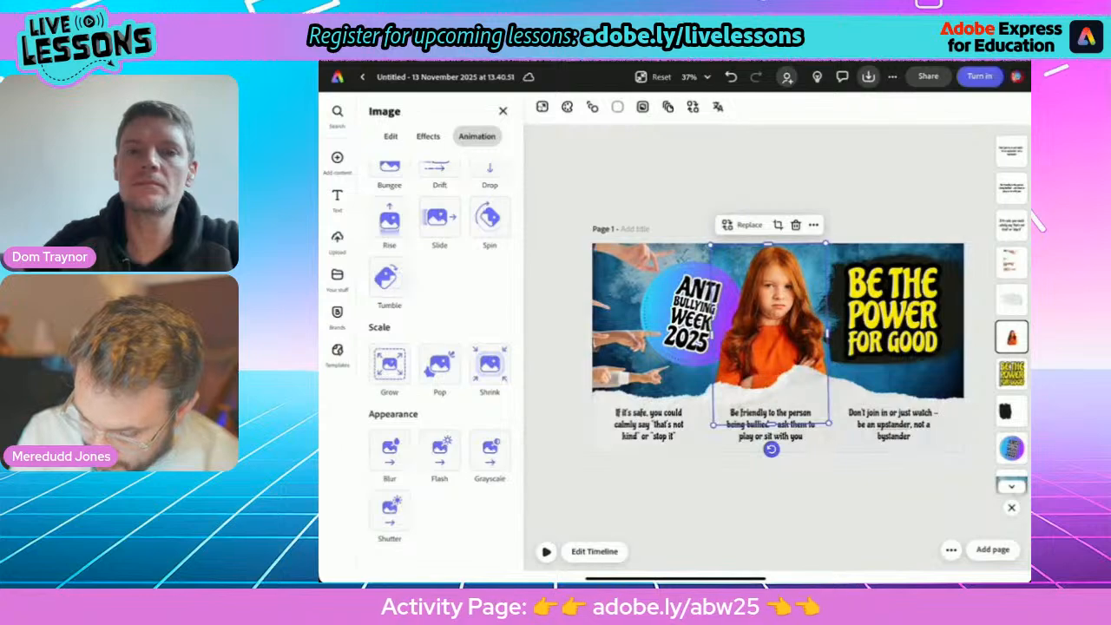
left_click(952, 550)
left_click(926, 501)
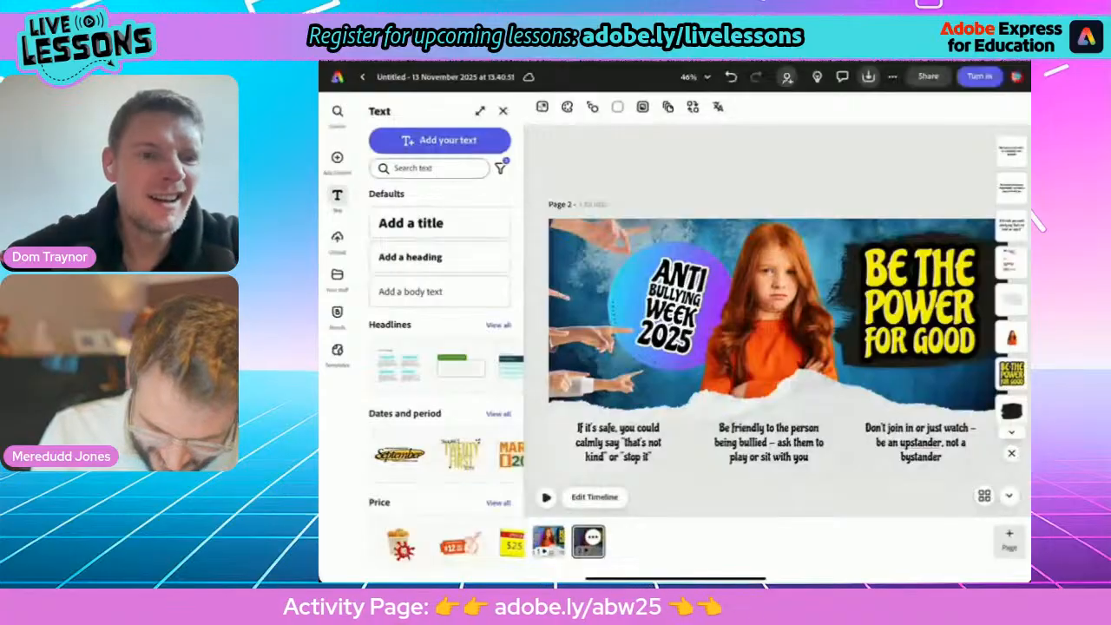
left_click(593, 538)
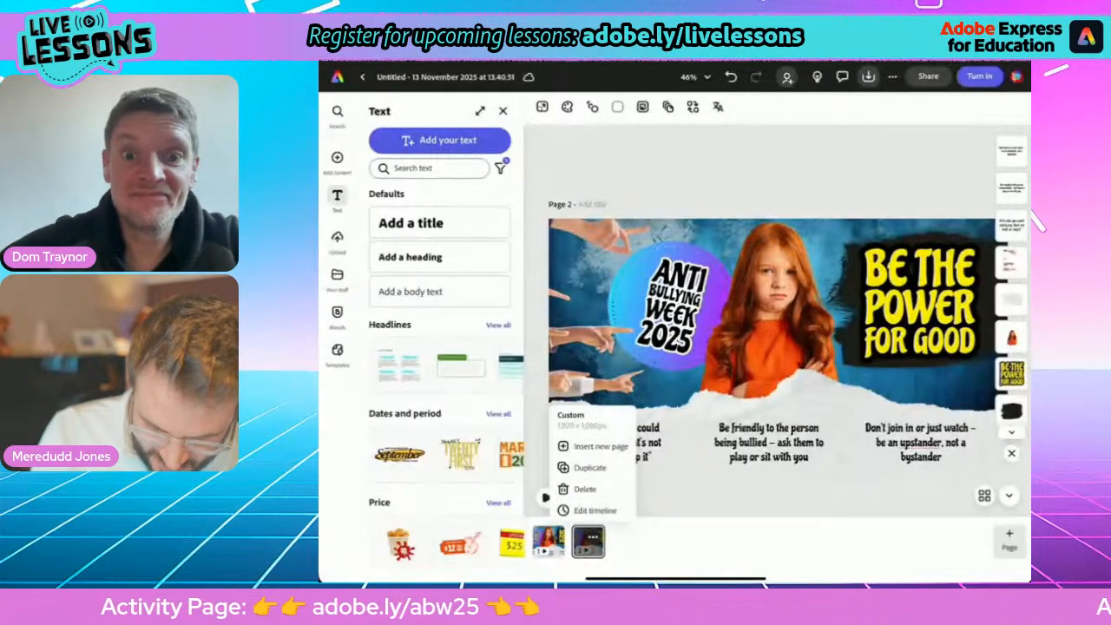
left_click(584, 490)
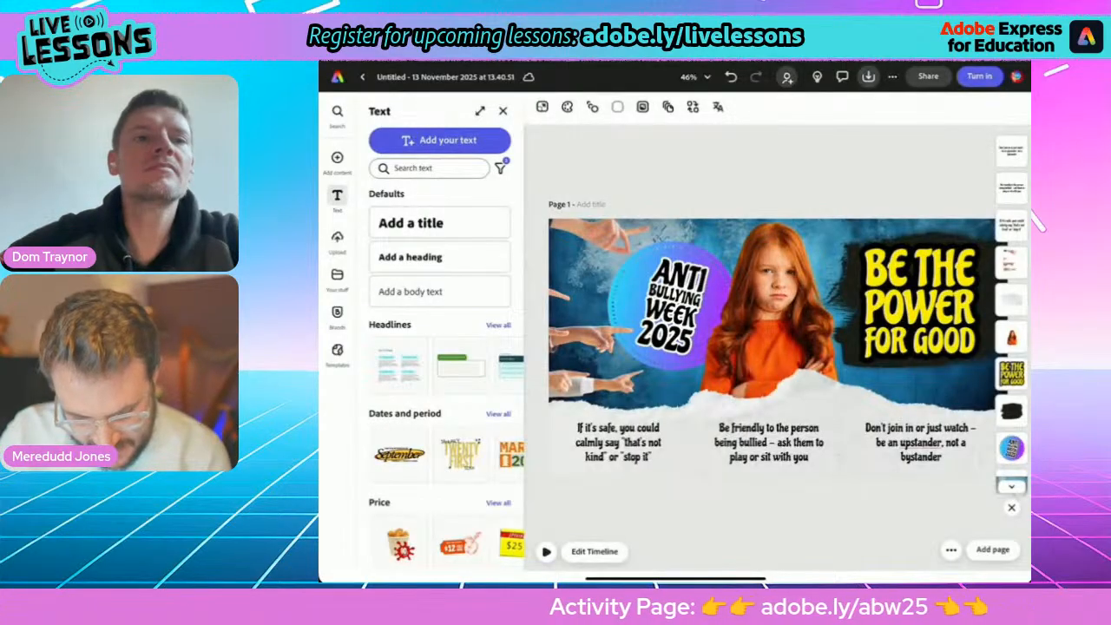
Give the three action tip texts below the torn-paper edge the Rise in-animation.
left_click(546, 552)
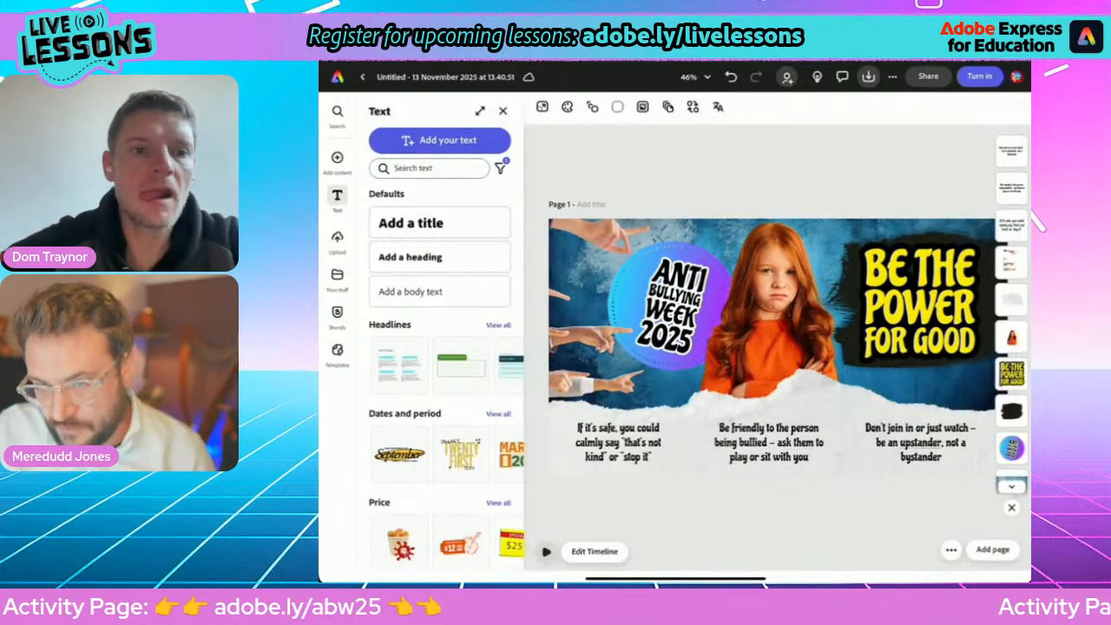
left_click(619, 442)
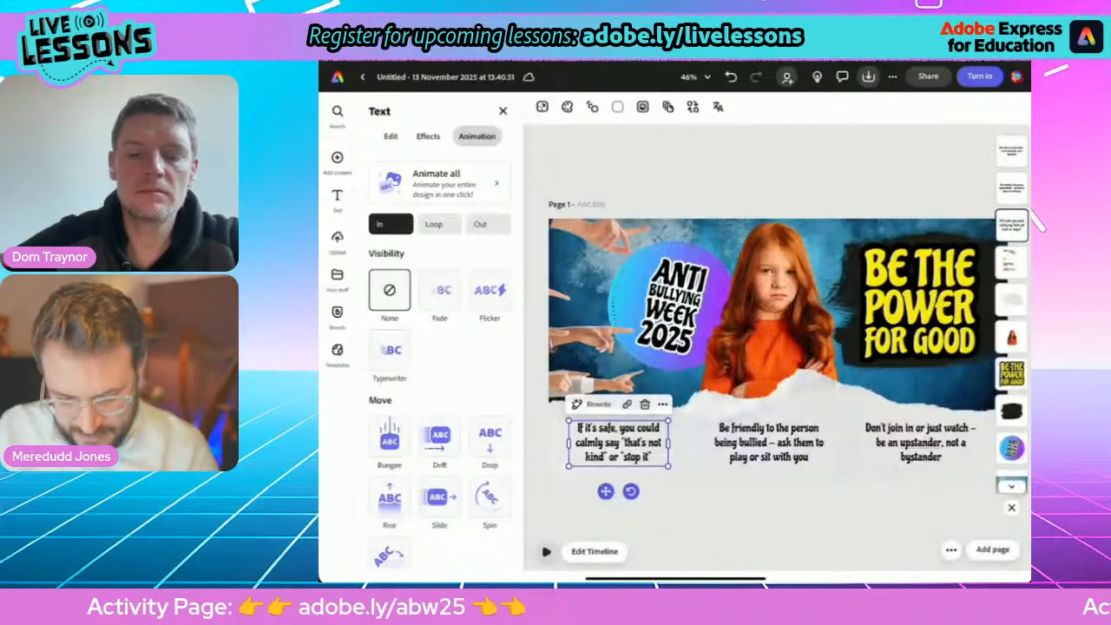
left_click(920, 443)
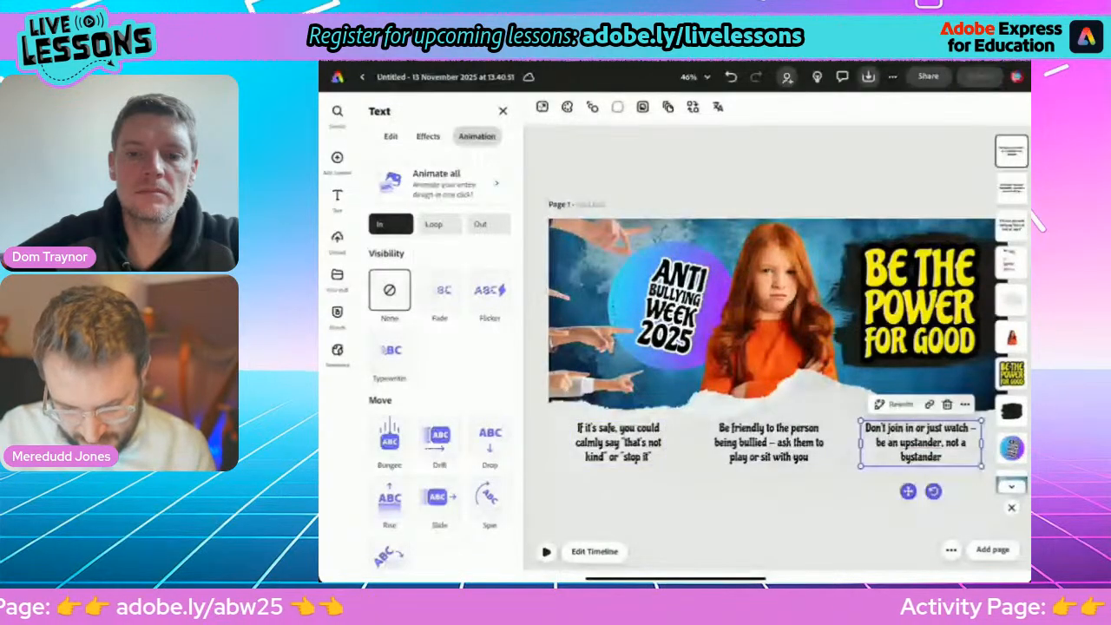
left_click(390, 499)
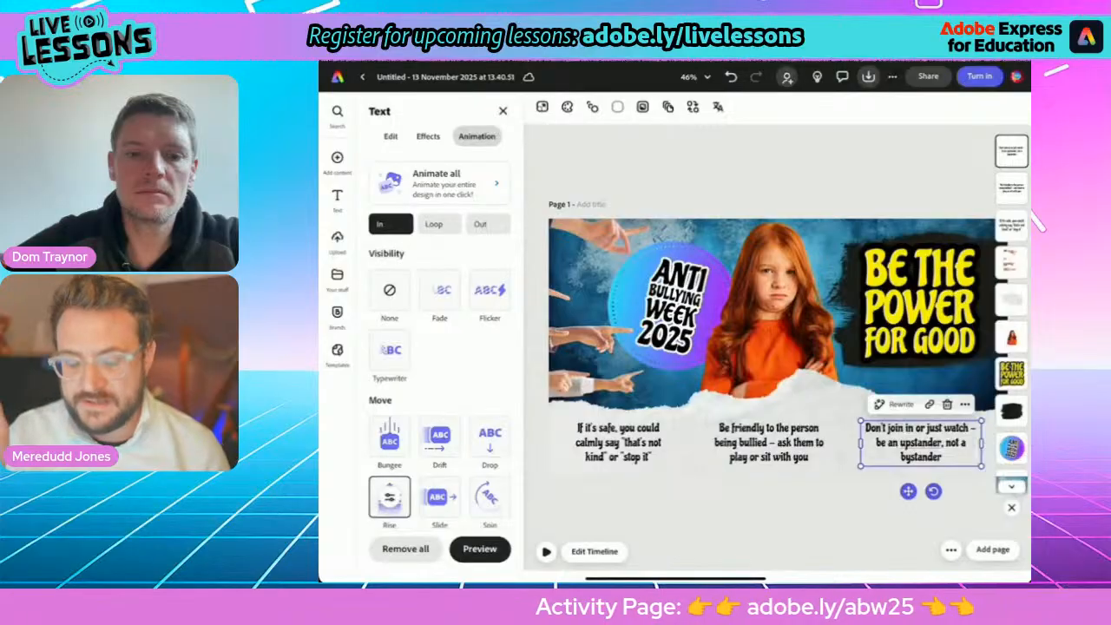
Show the timeline and delay the "If it's safe" tip's layer to start at about 1 second.
left_click(595, 552)
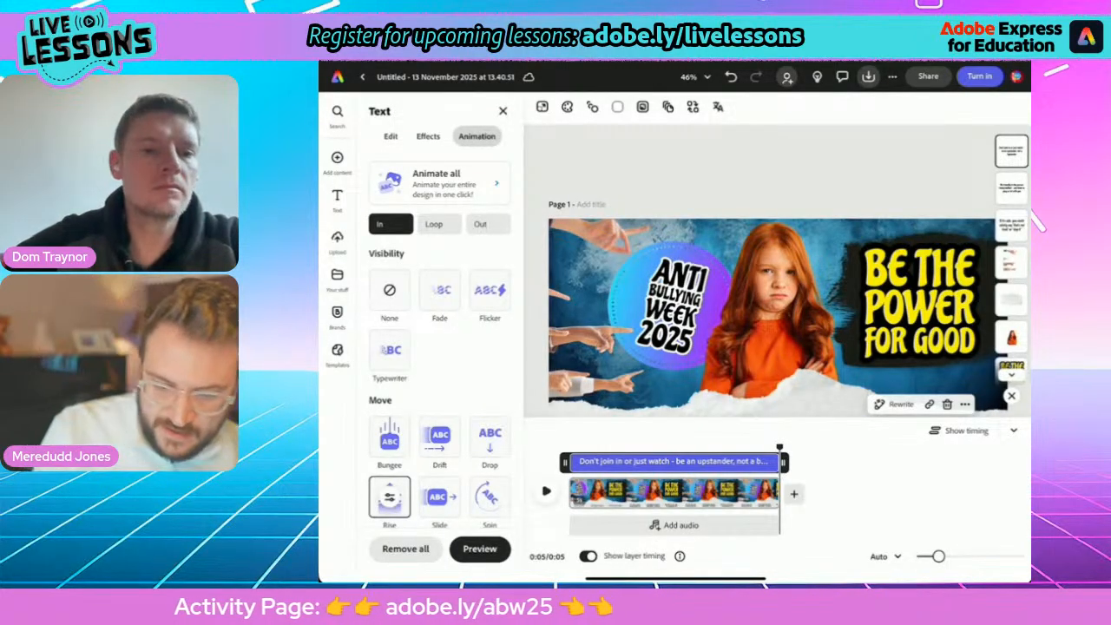
scroll(779, 349, "down", 5)
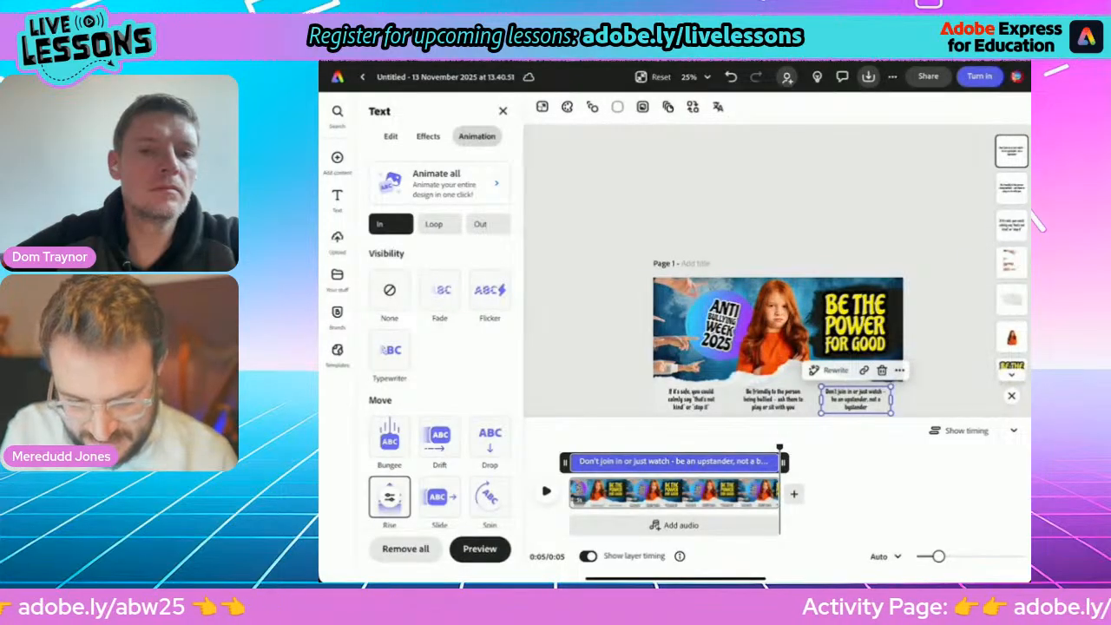
left_click(691, 399)
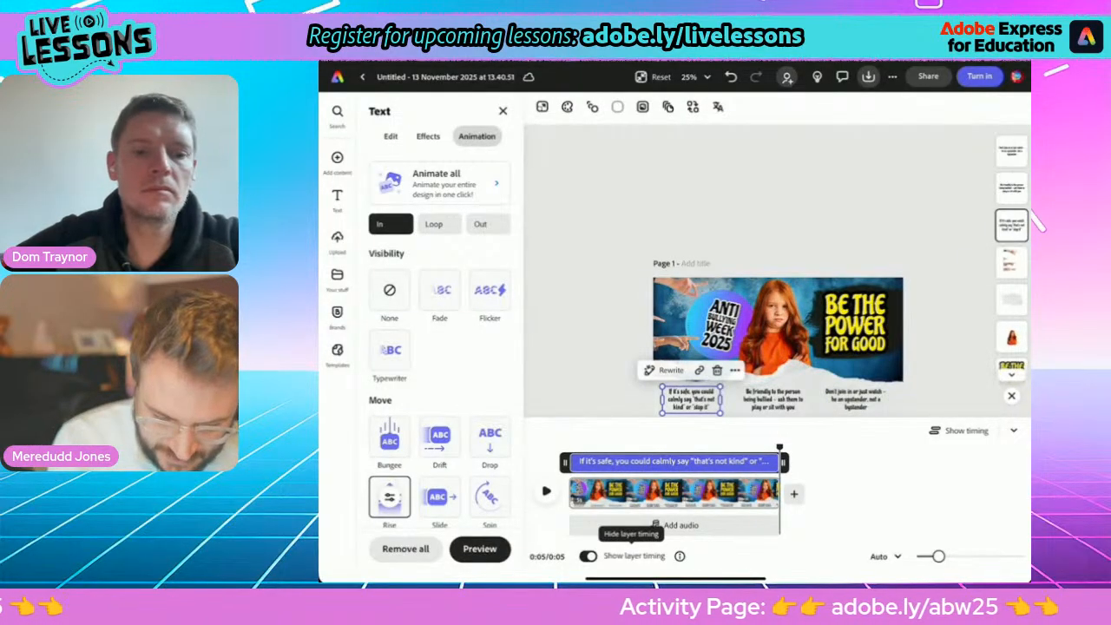
left_click_drag(566, 462, 596, 462)
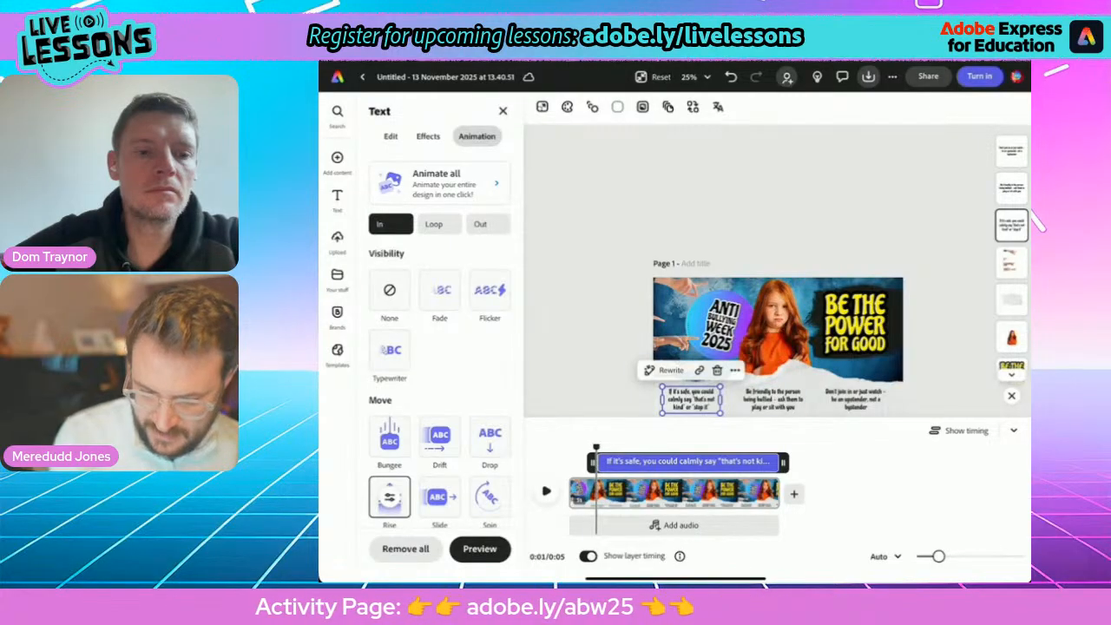
Stagger the layer timing so the "Be friendly" tip starts after the first tip and the "Don't join in" tip starts last.
left_click(773, 399)
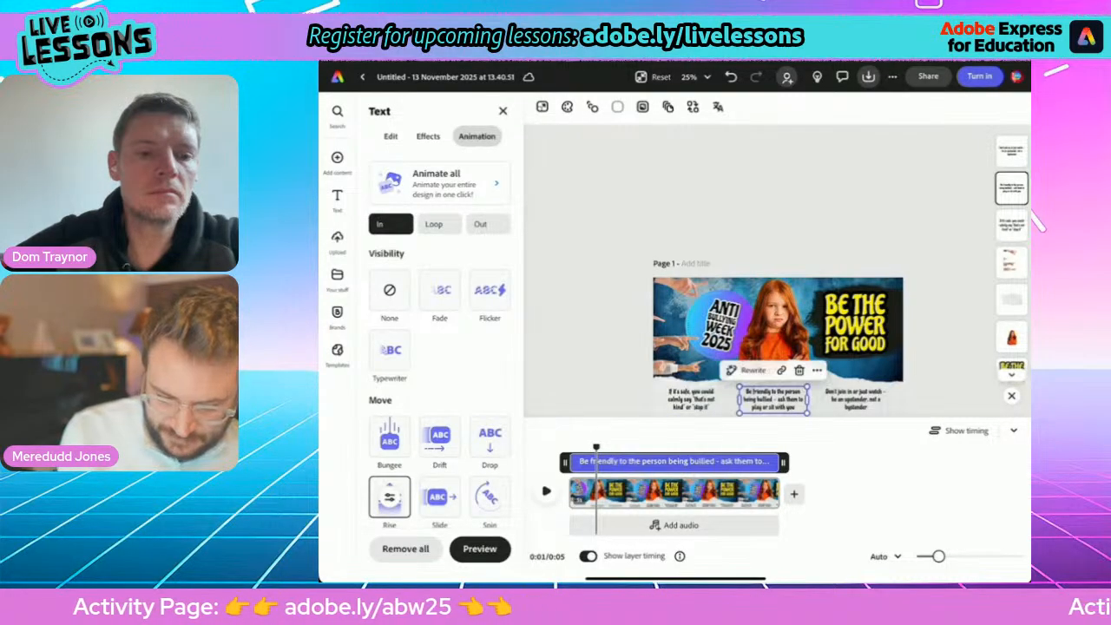
left_click_drag(597, 448, 624, 462)
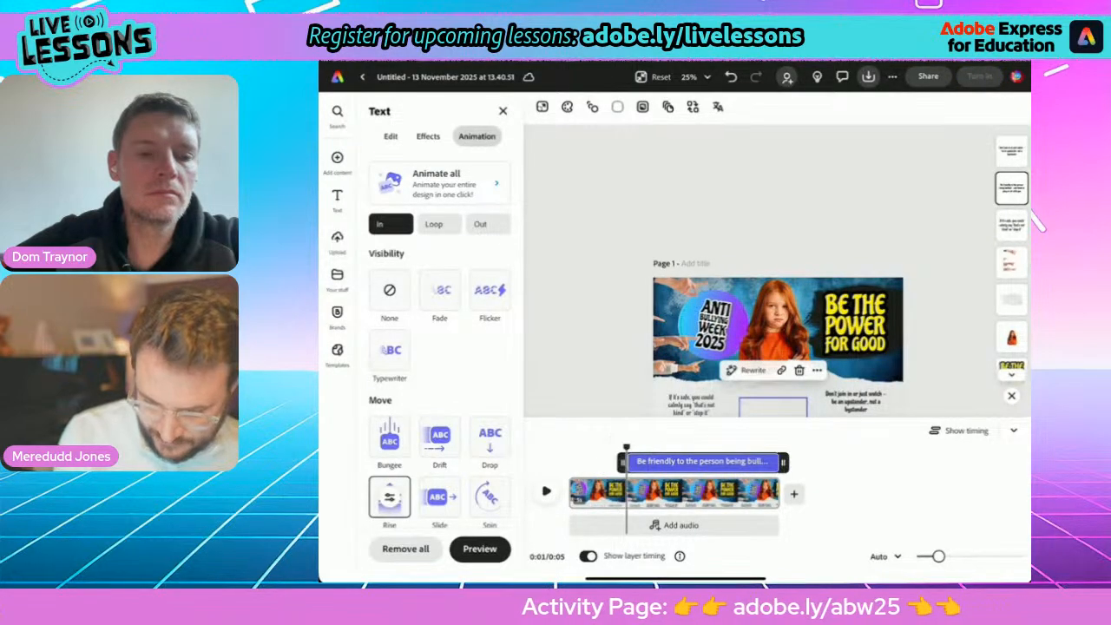
left_click(856, 400)
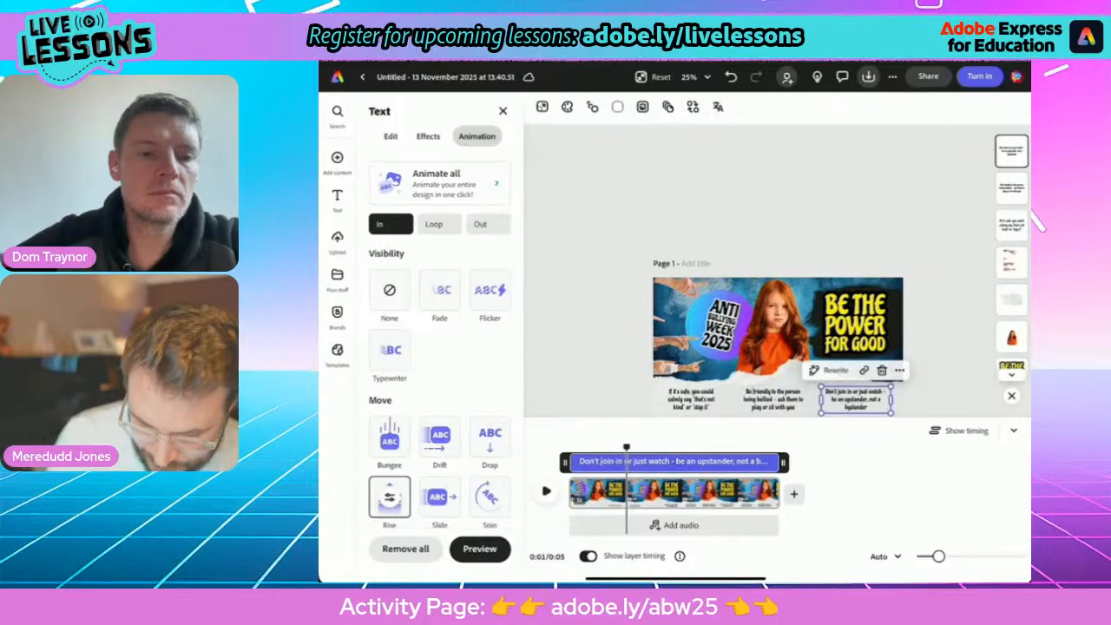
mouse_move(565, 462)
left_mouse_down()
mouse_move(657, 462)
mouse_move(569, 447)
left_mouse_up()
Play the page through to check the staggered animations, and return the playhead to the start.
left_click(653, 77)
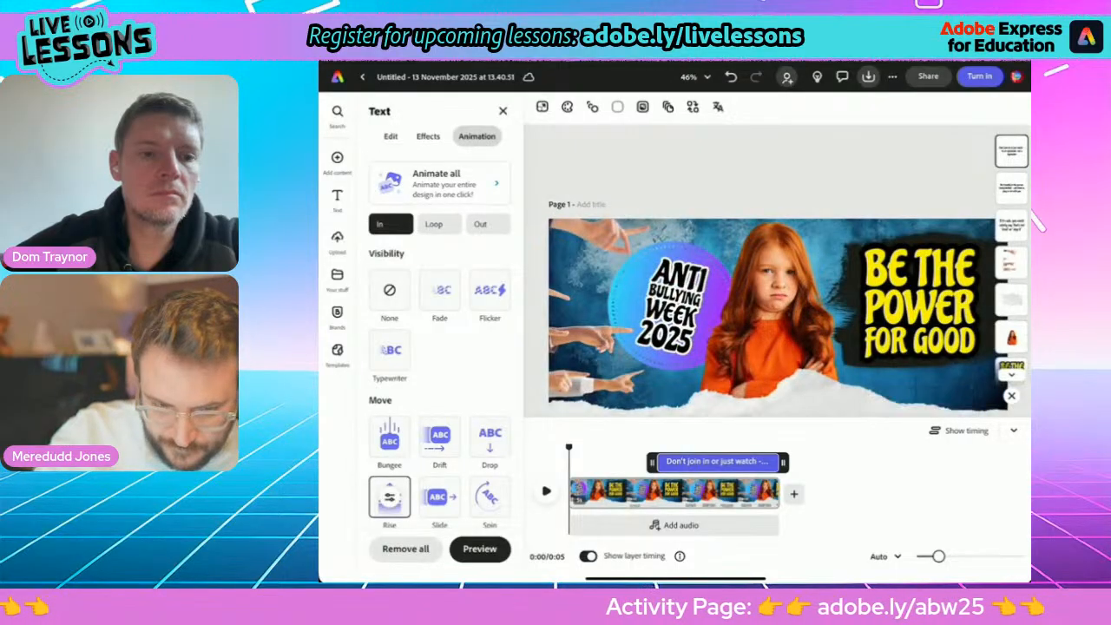
scroll(778, 347, "down", 5)
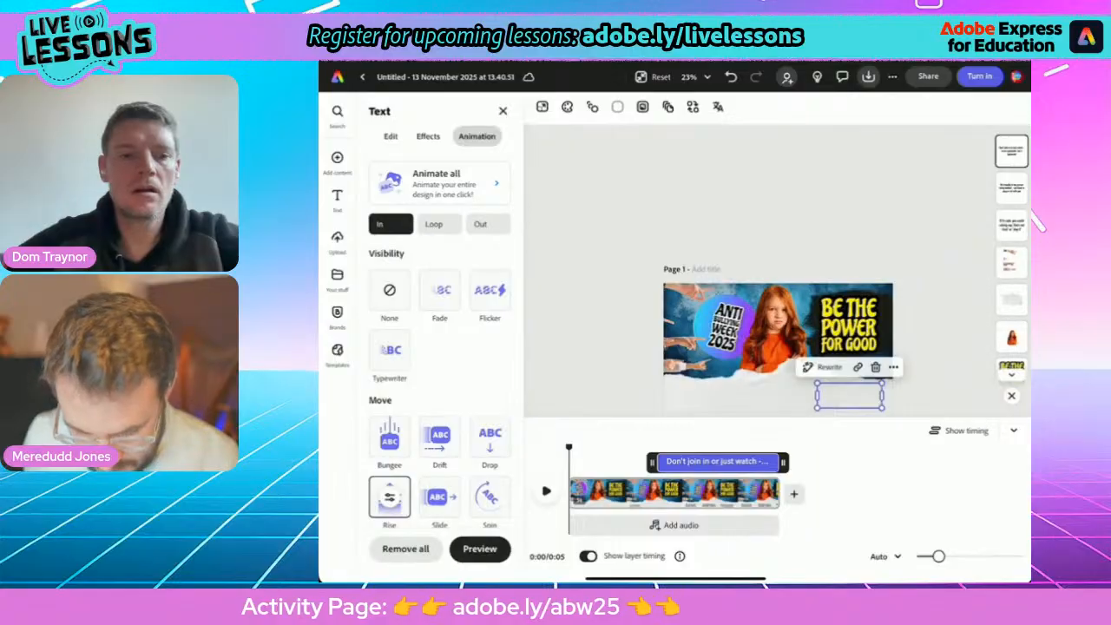
key("space")
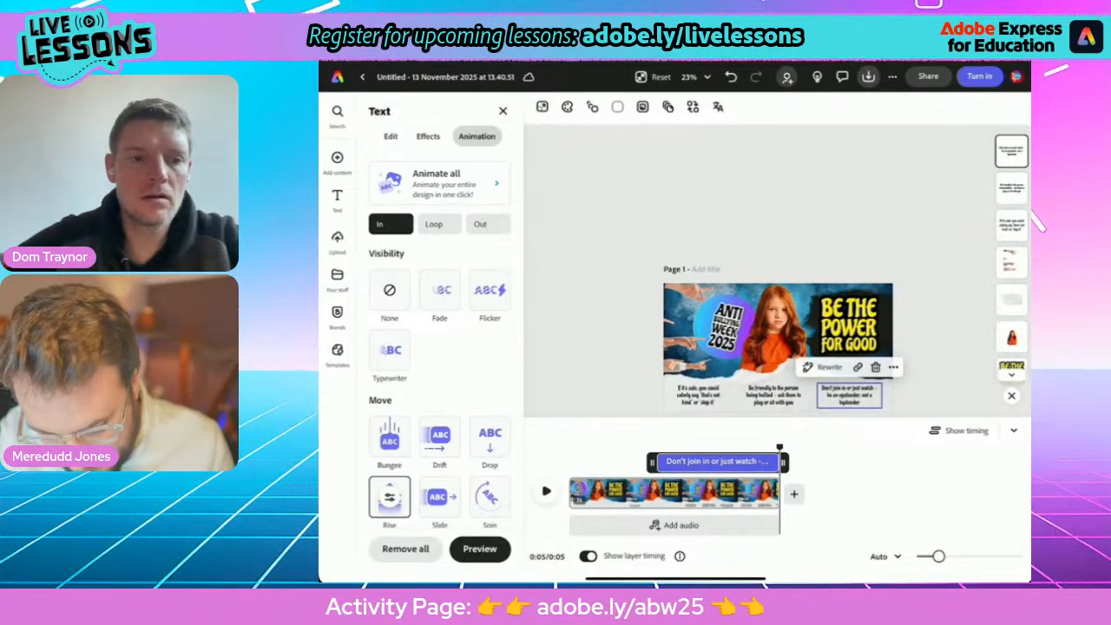
left_click_drag(779, 448, 569, 447)
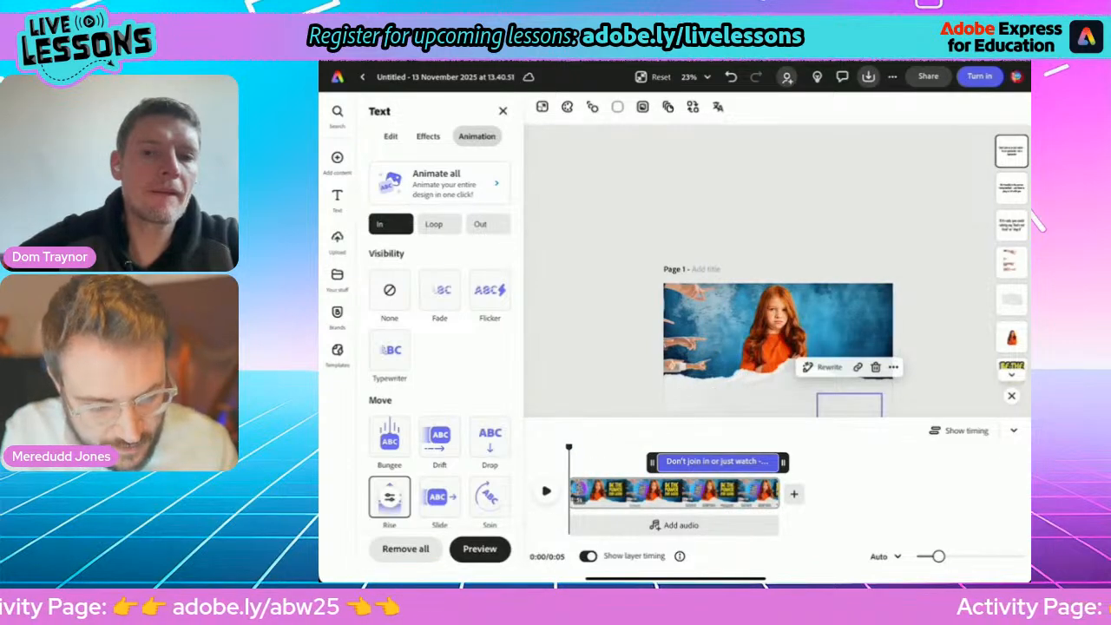
Record a voiceover of about 4.7 seconds with Enhance speech on, play it back and return the playhead to the start.
left_click(337, 158)
left_click(434, 164)
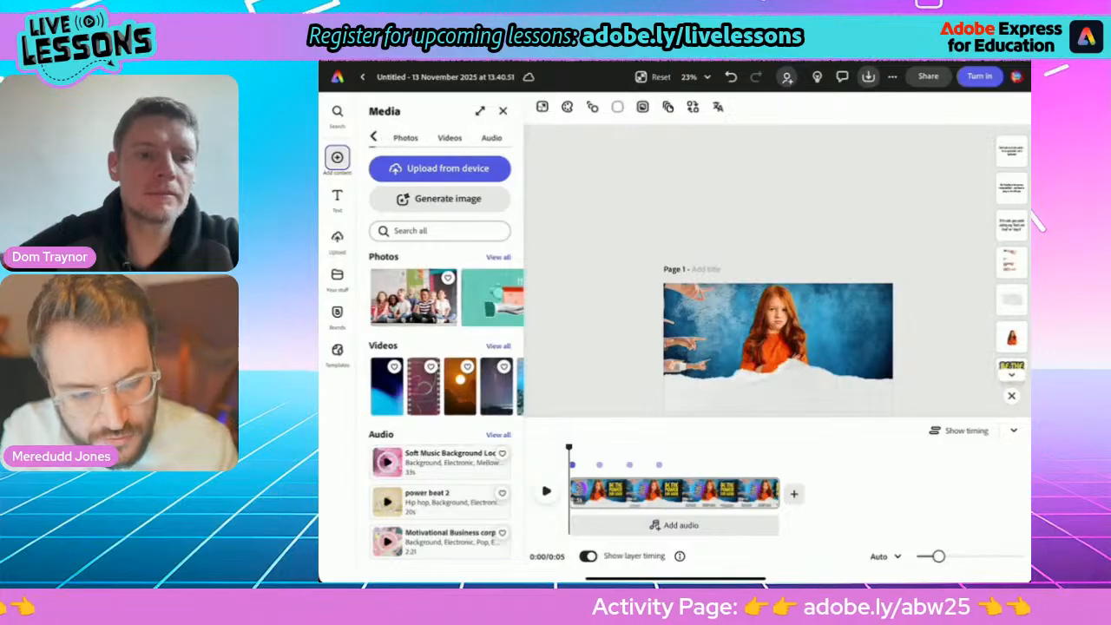
left_click(493, 138)
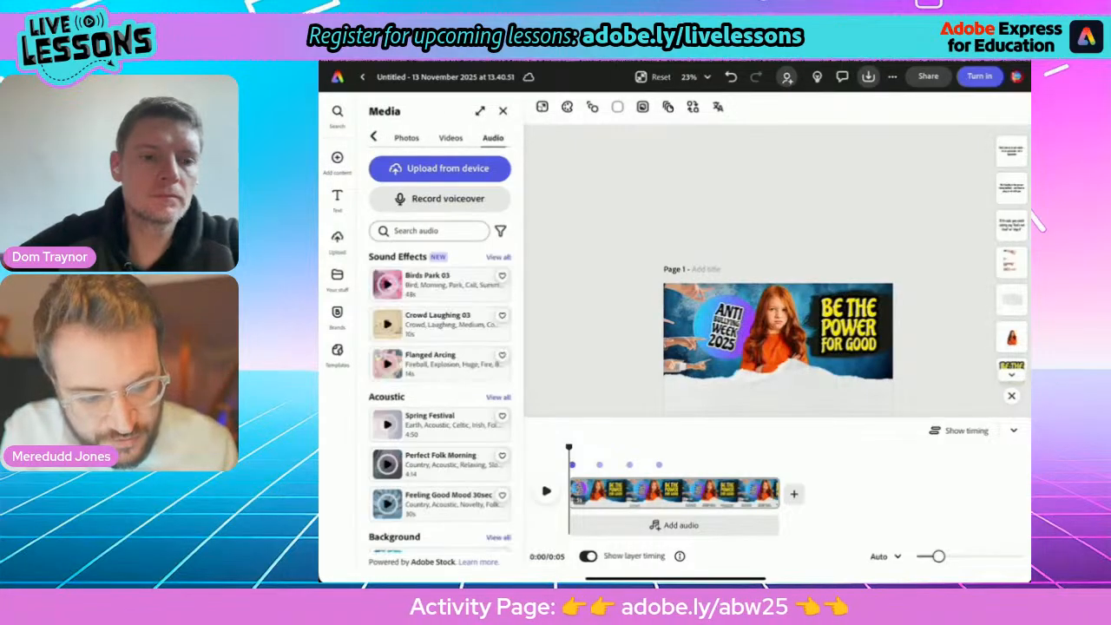
left_click(440, 199)
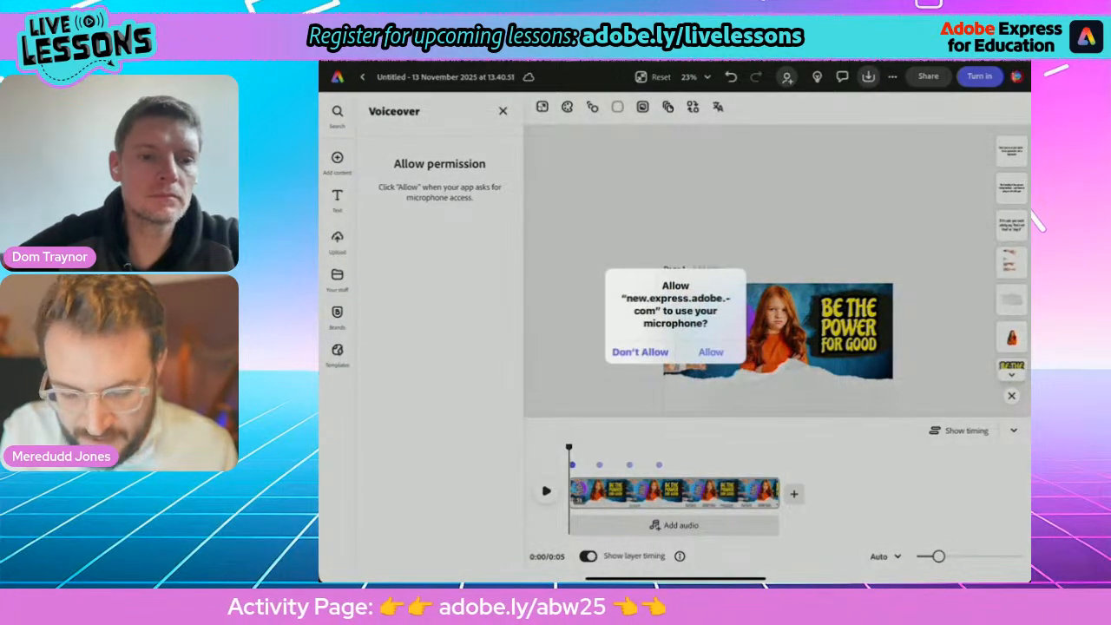
left_click(711, 353)
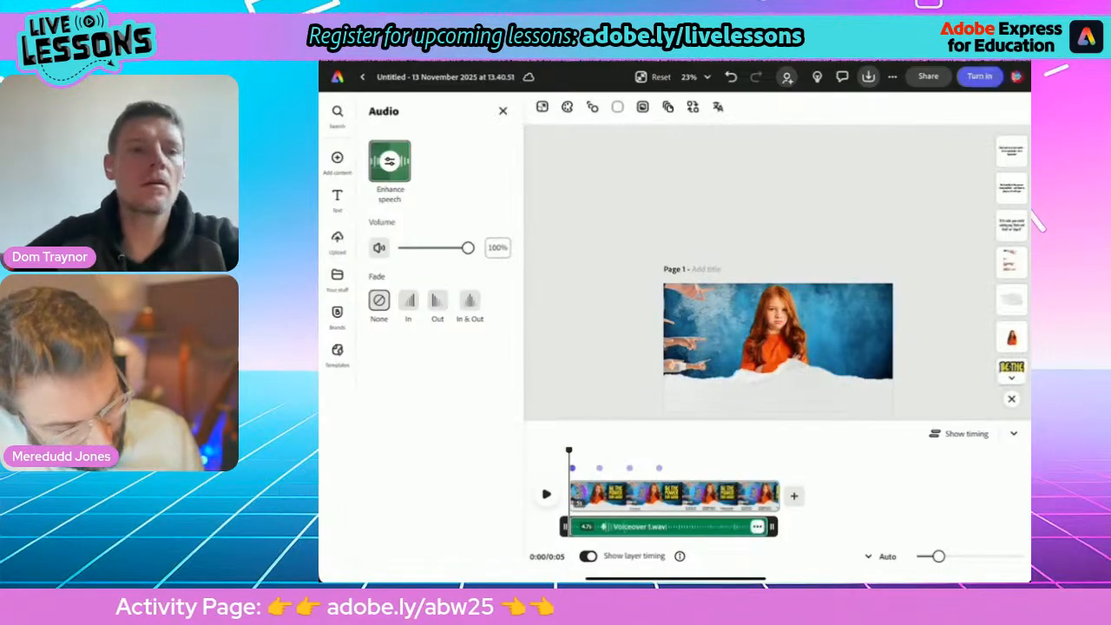
key("space")
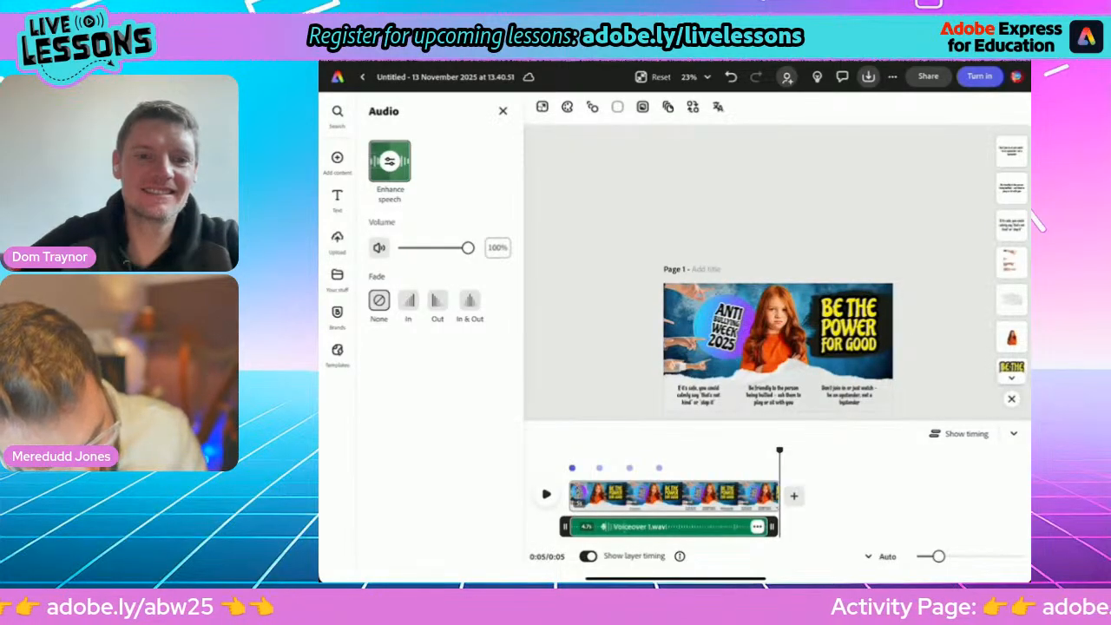
left_click_drag(780, 451, 569, 451)
Add the "Summer Beach Upbeat - 30sec" track from the Pop category of the audio library to the timeline.
left_click(338, 159)
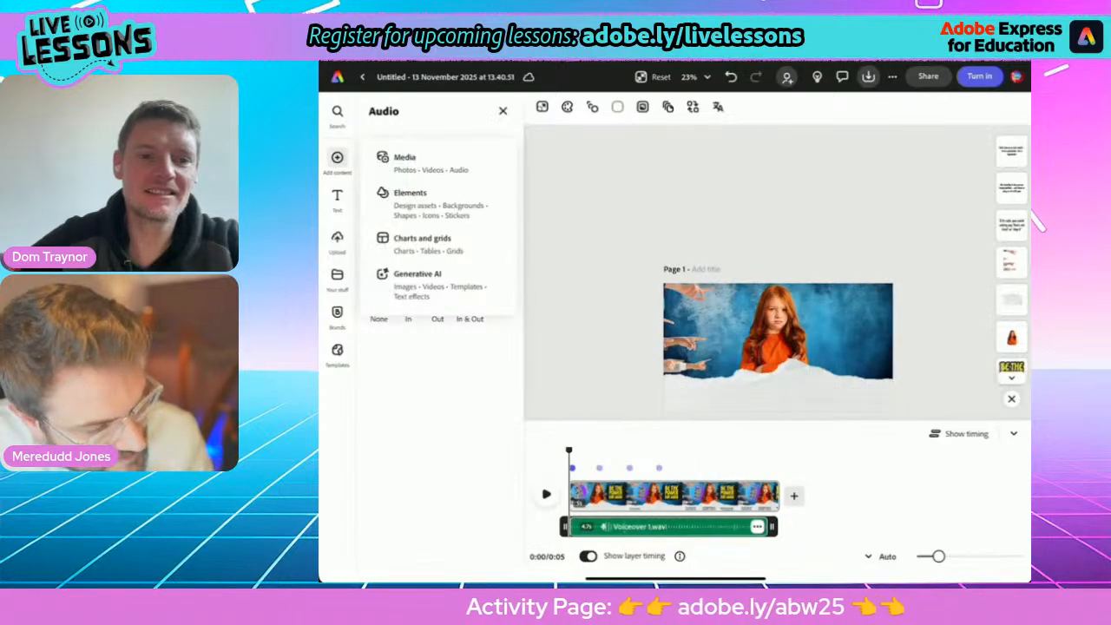
left_click(405, 162)
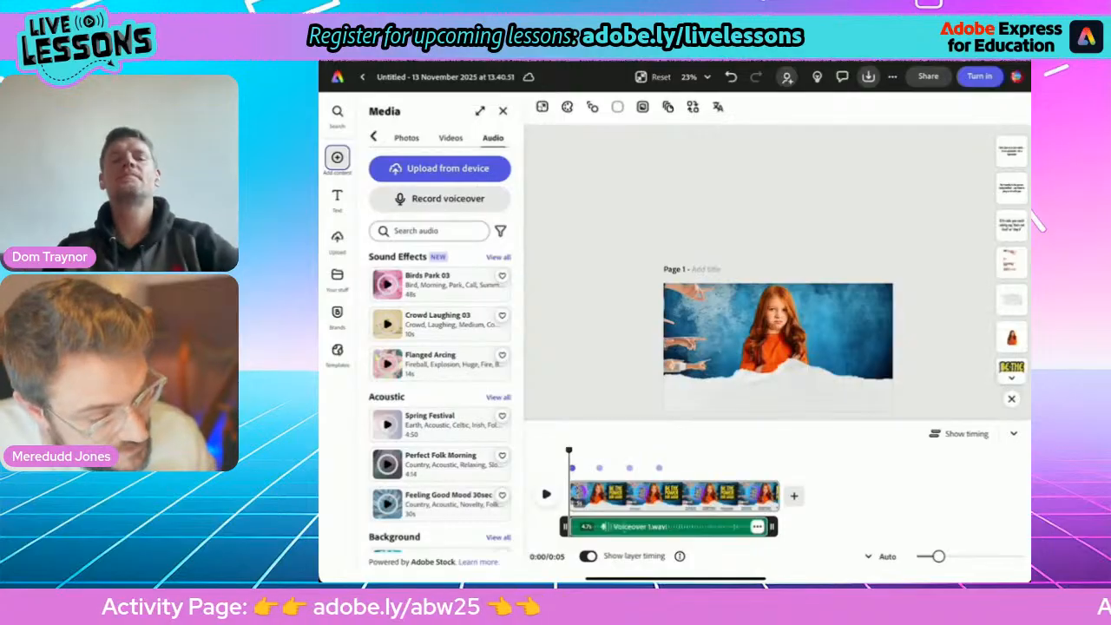
scroll(440, 399, "down", 3)
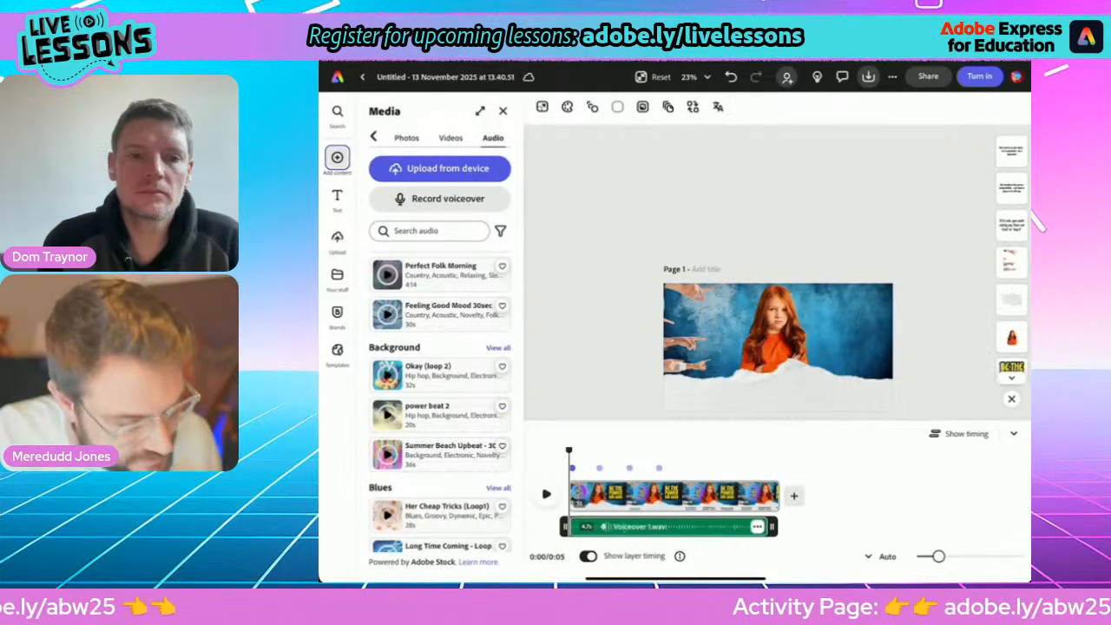
scroll(440, 399, "down", 2)
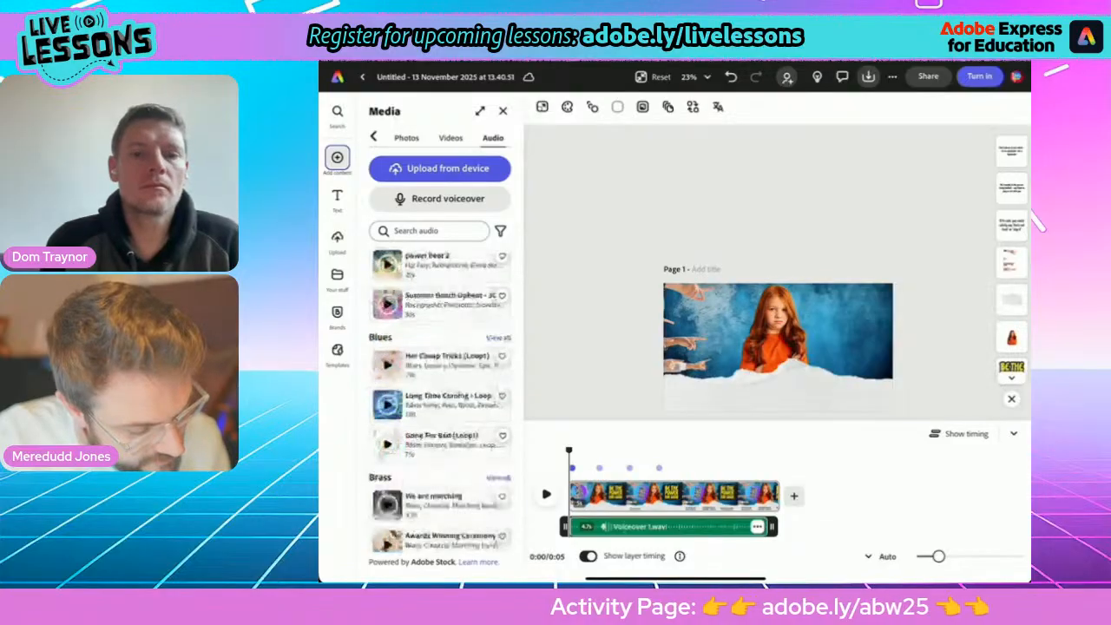
scroll(440, 399, "down", 8)
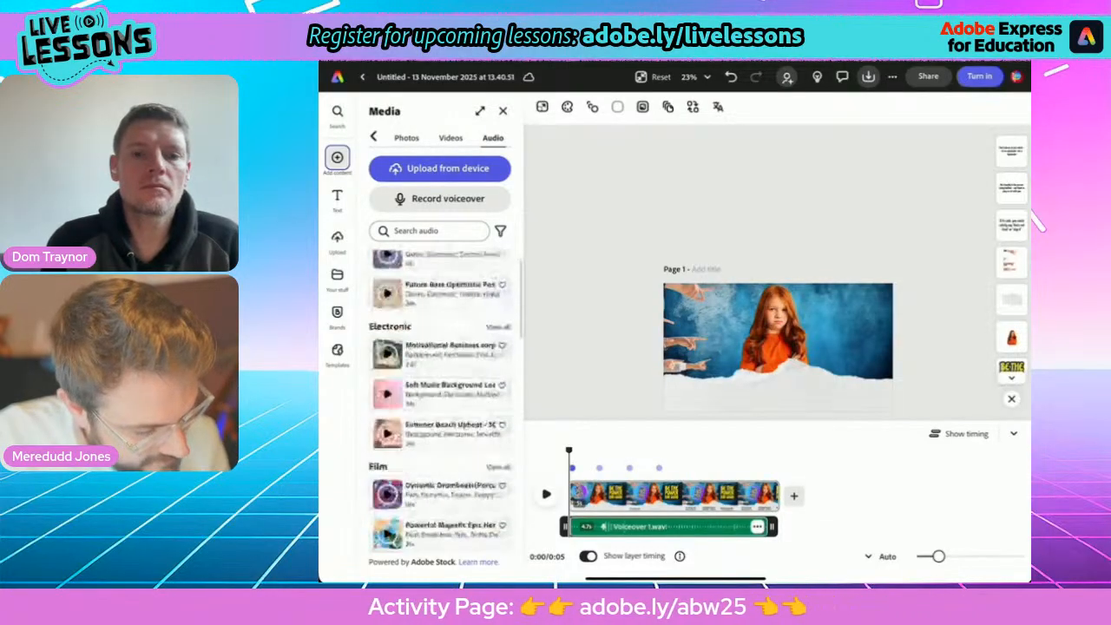
scroll(441, 400, "down", 8)
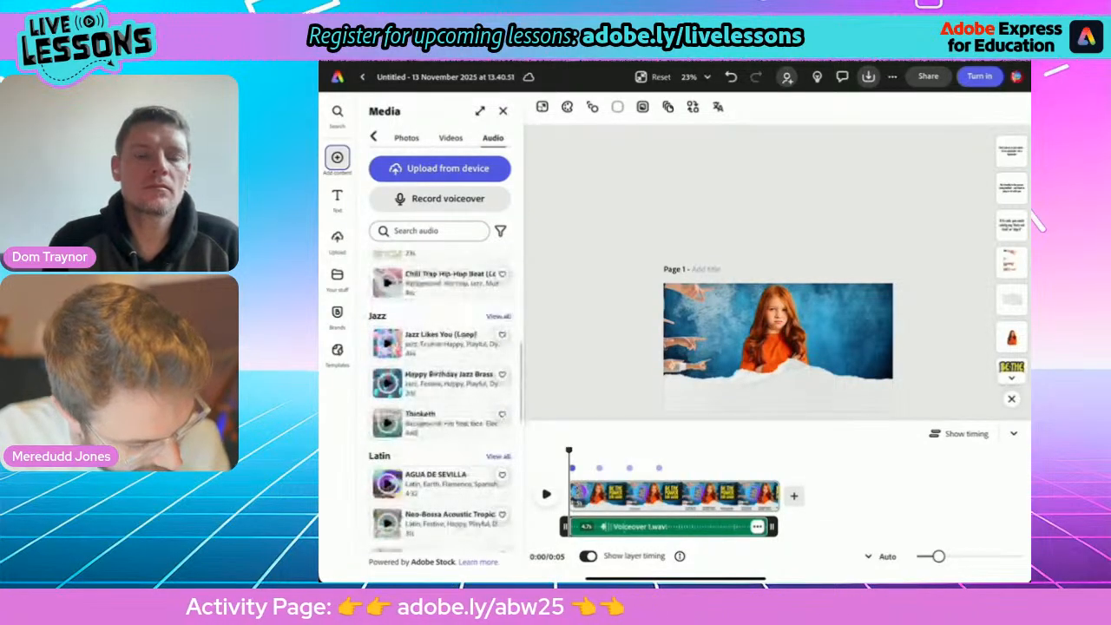
scroll(440, 400, "down", 6)
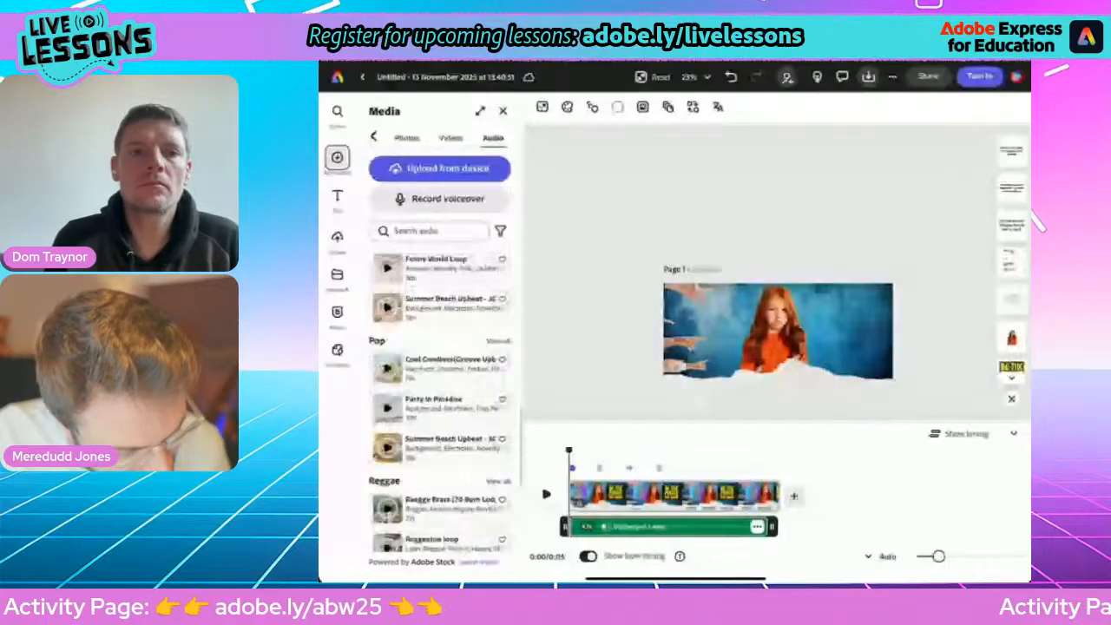
left_click(498, 341)
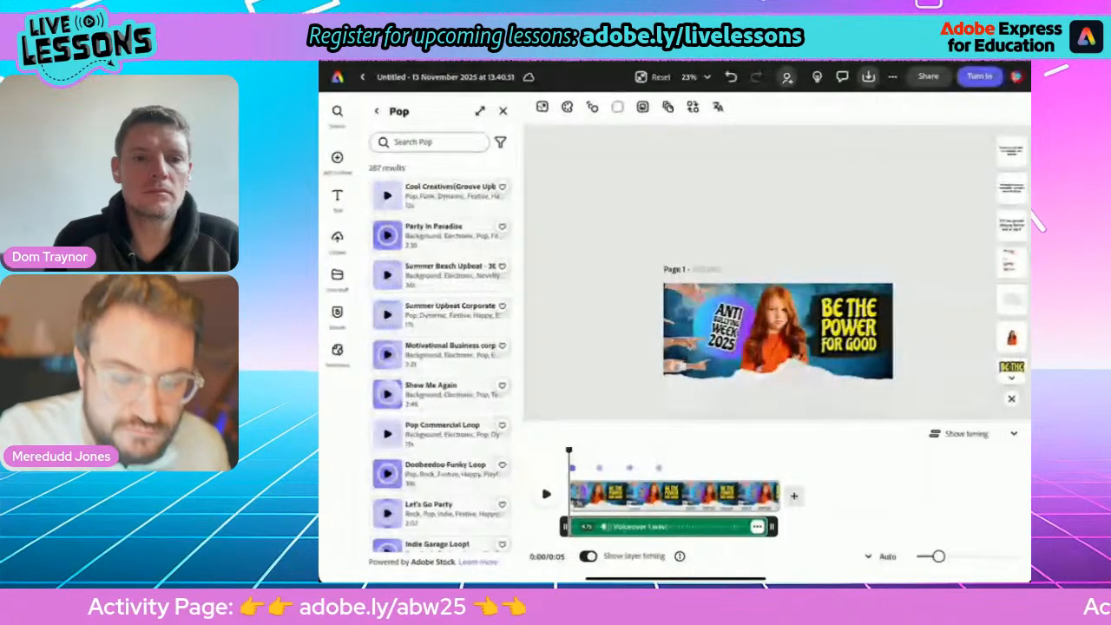
left_click(387, 275)
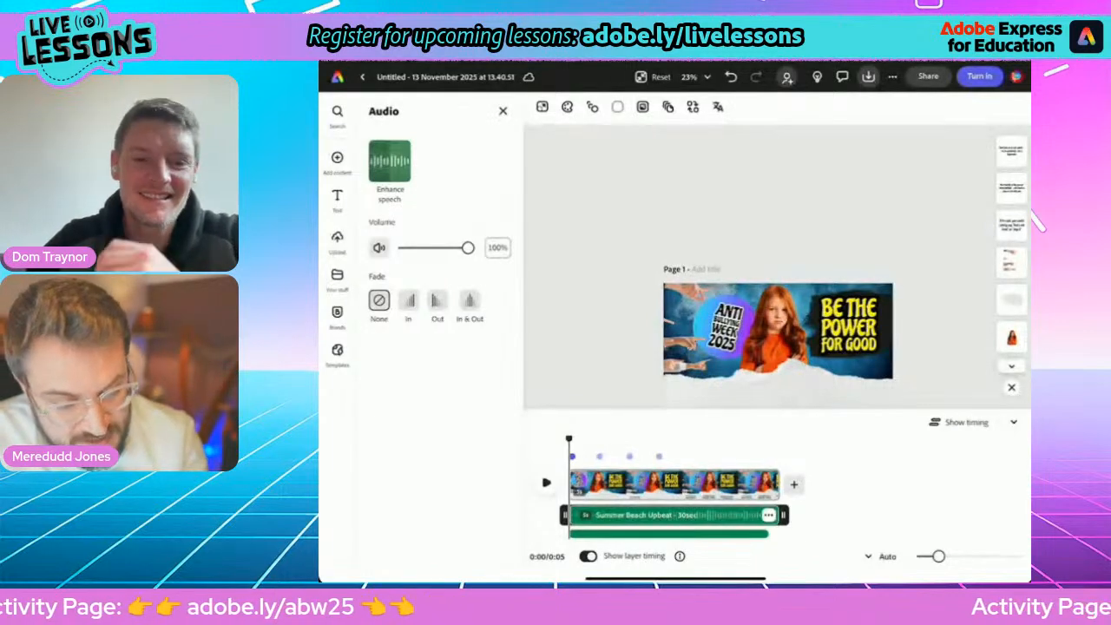
Set the music track's volume to 10% with a 2-second fade-out, and play the page to check the mix.
left_click_drag(468, 247, 410, 248)
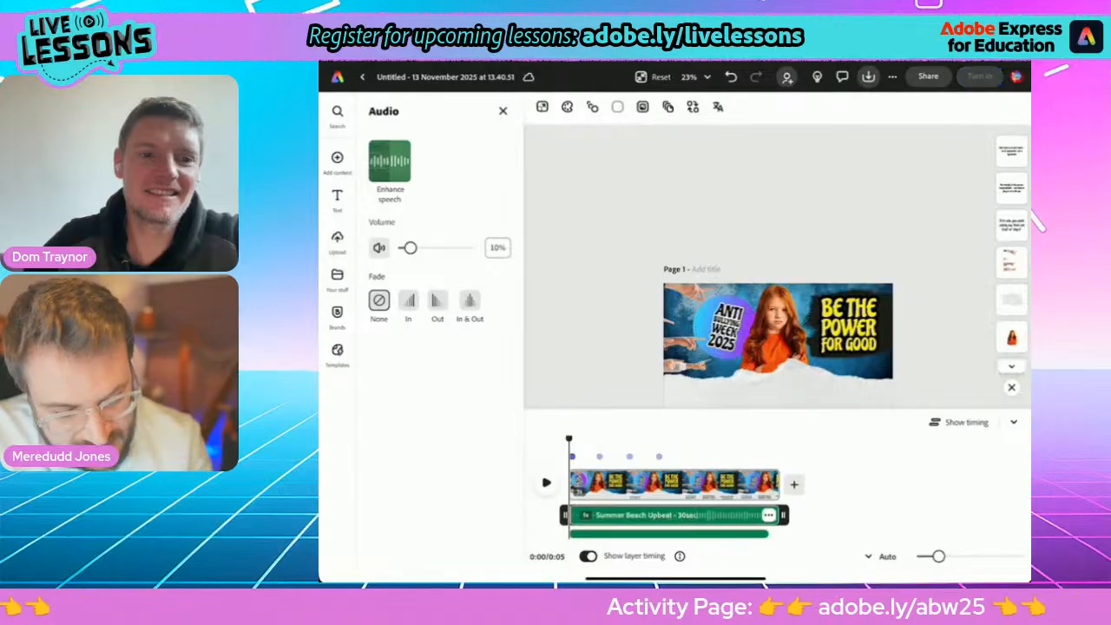
left_click(438, 300)
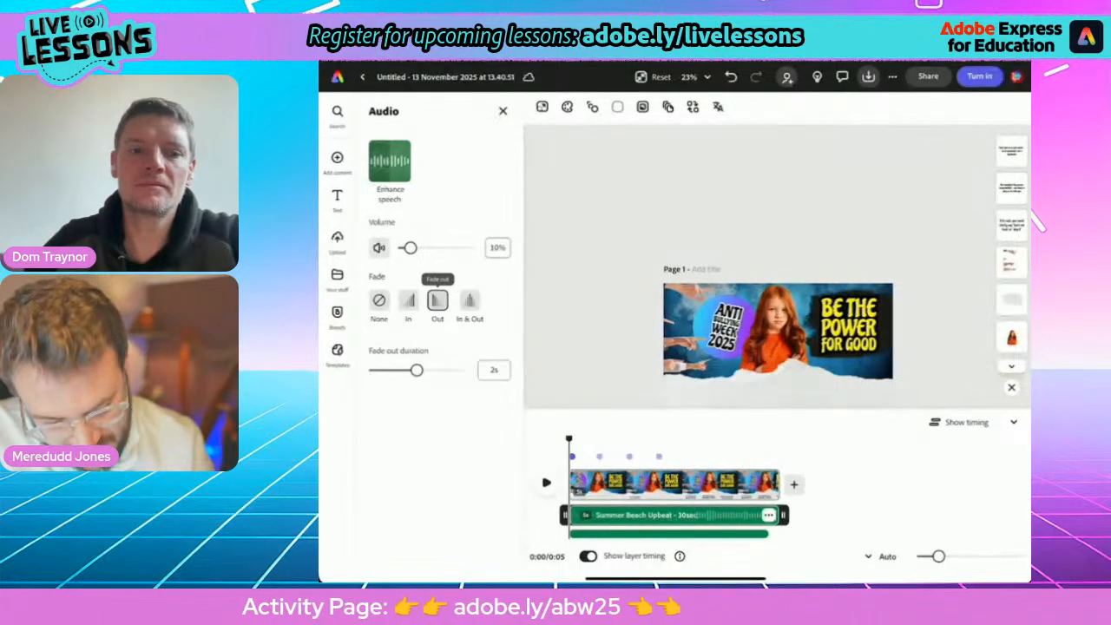
left_click(546, 482)
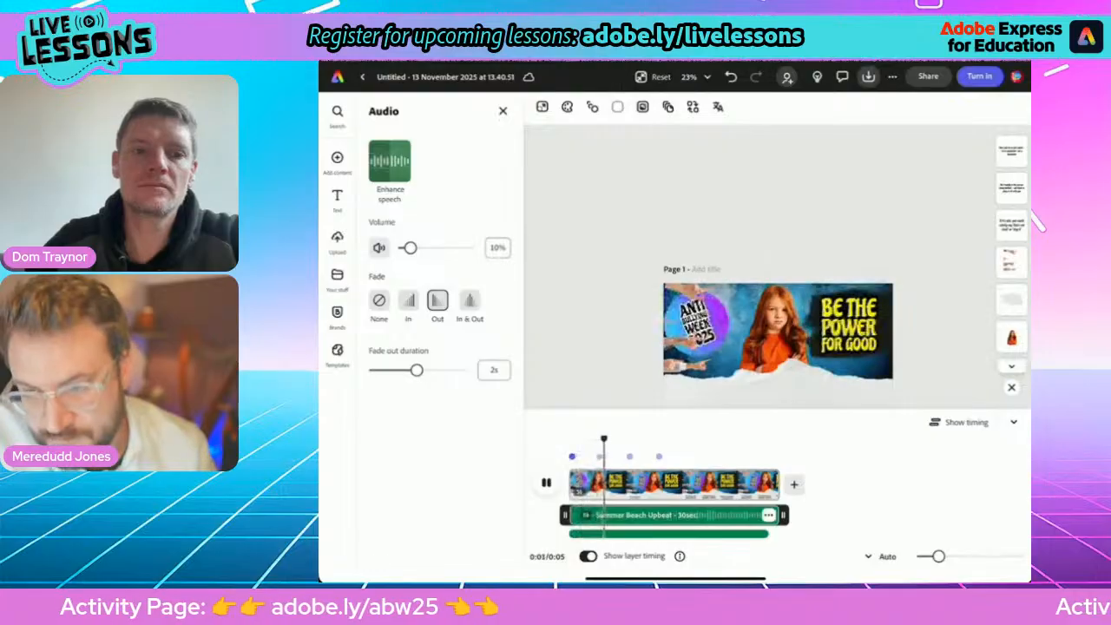
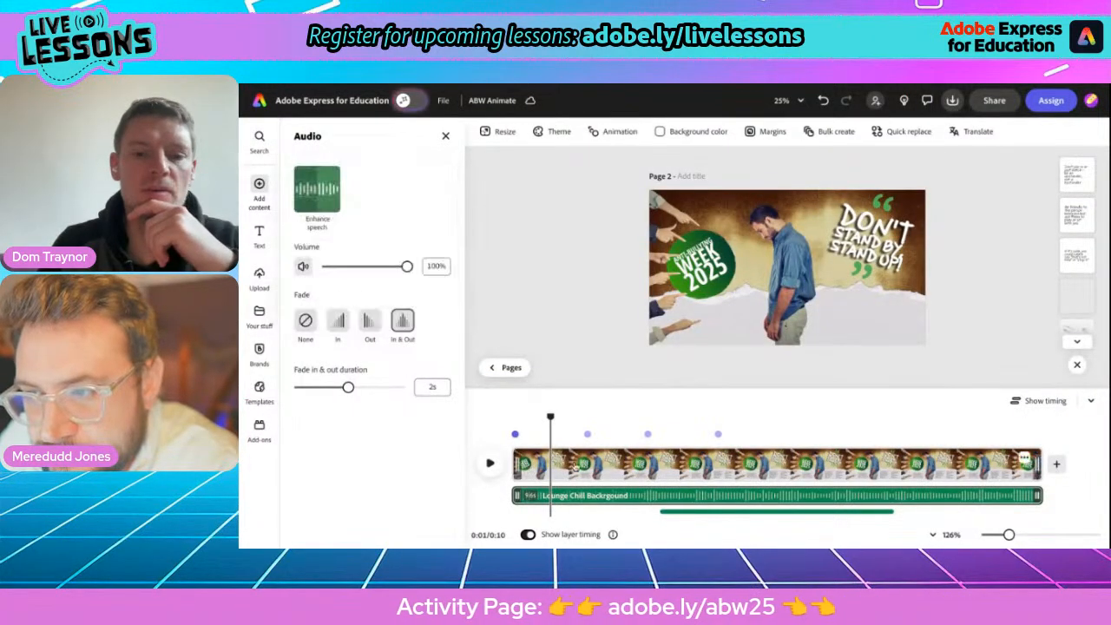
Play the page from the start to check the sound mix, and lower the "Lounge Chill Background" track's volume to 39%.
left_click_drag(551, 418, 491, 417)
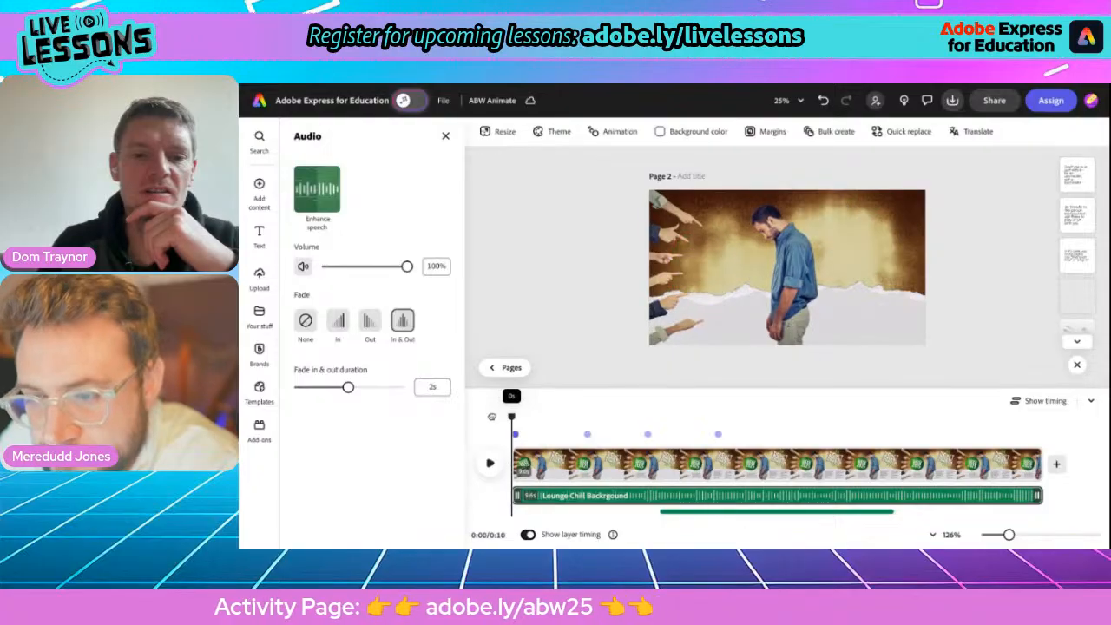
left_click(490, 461)
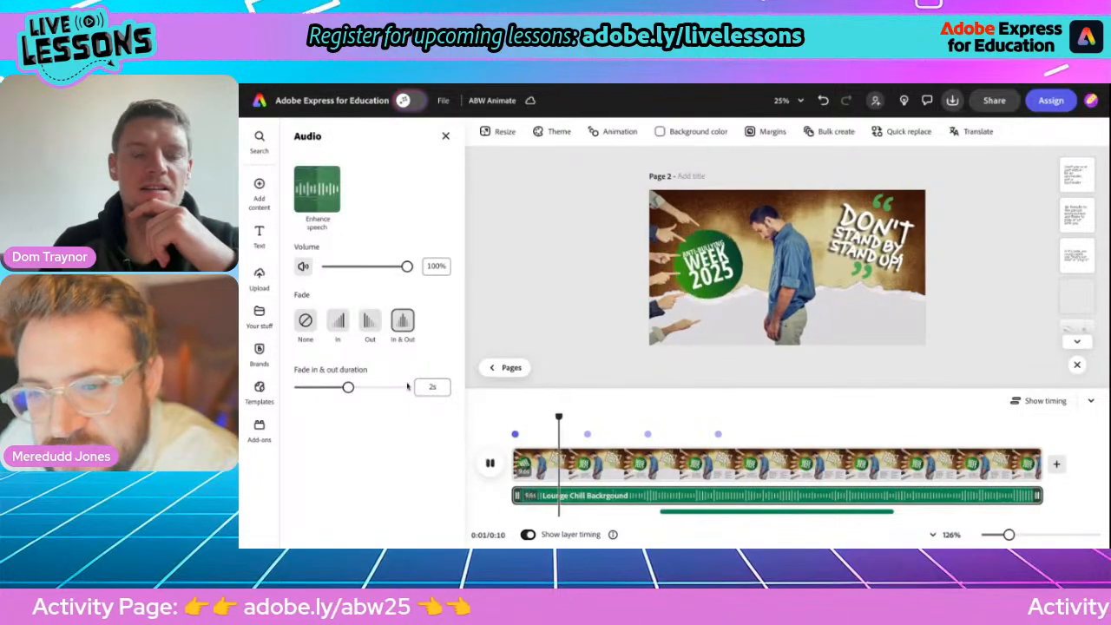
left_click_drag(407, 267, 356, 268)
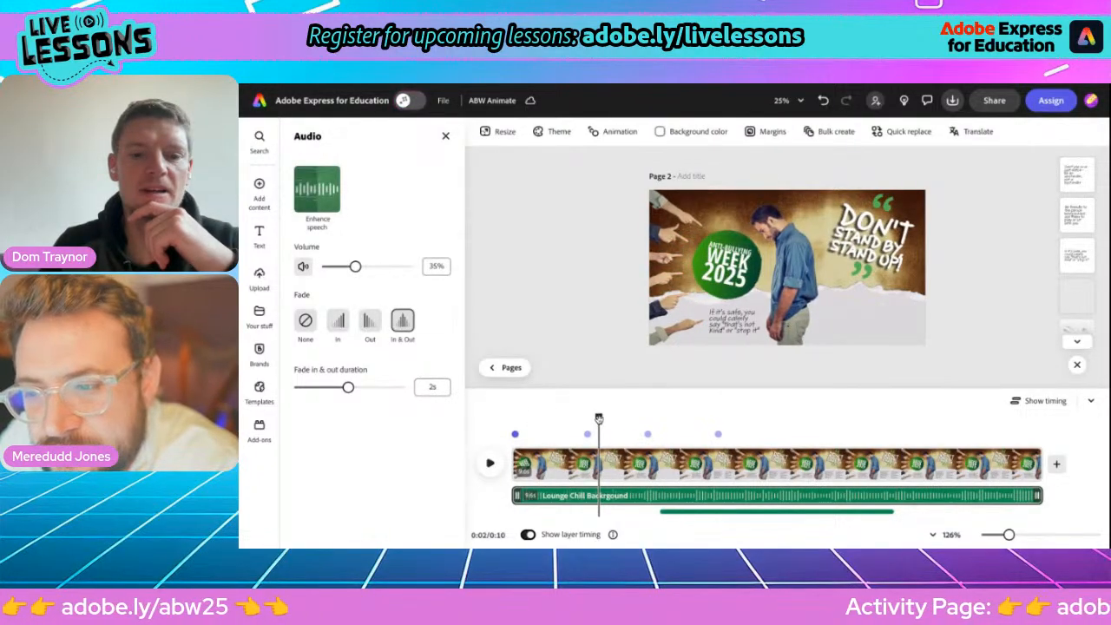
left_click(488, 460)
left_click(488, 462)
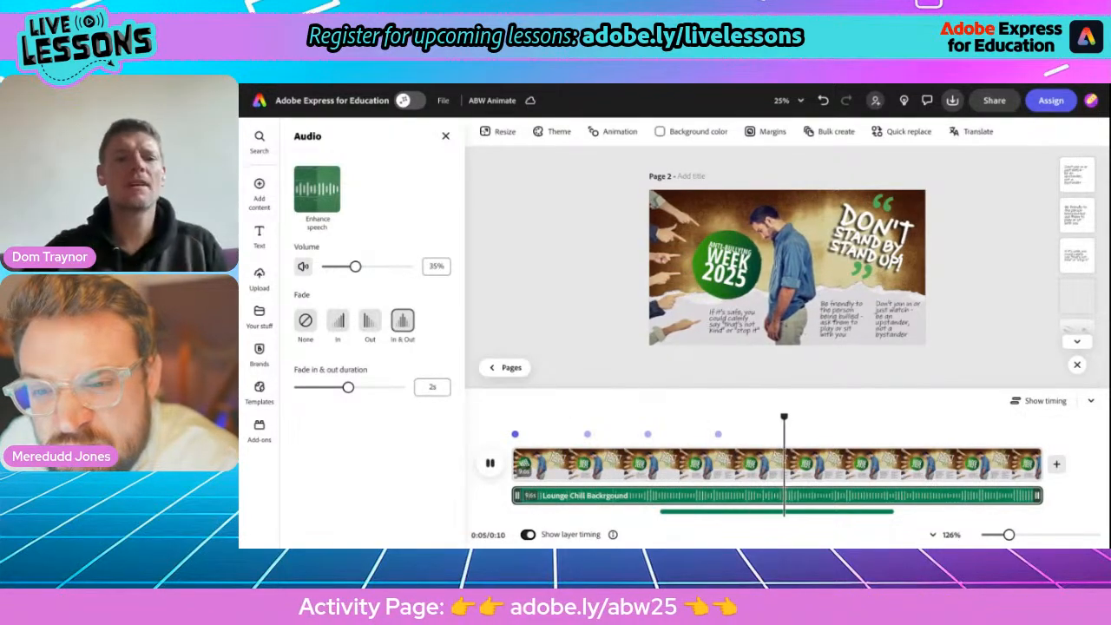
left_click(489, 466)
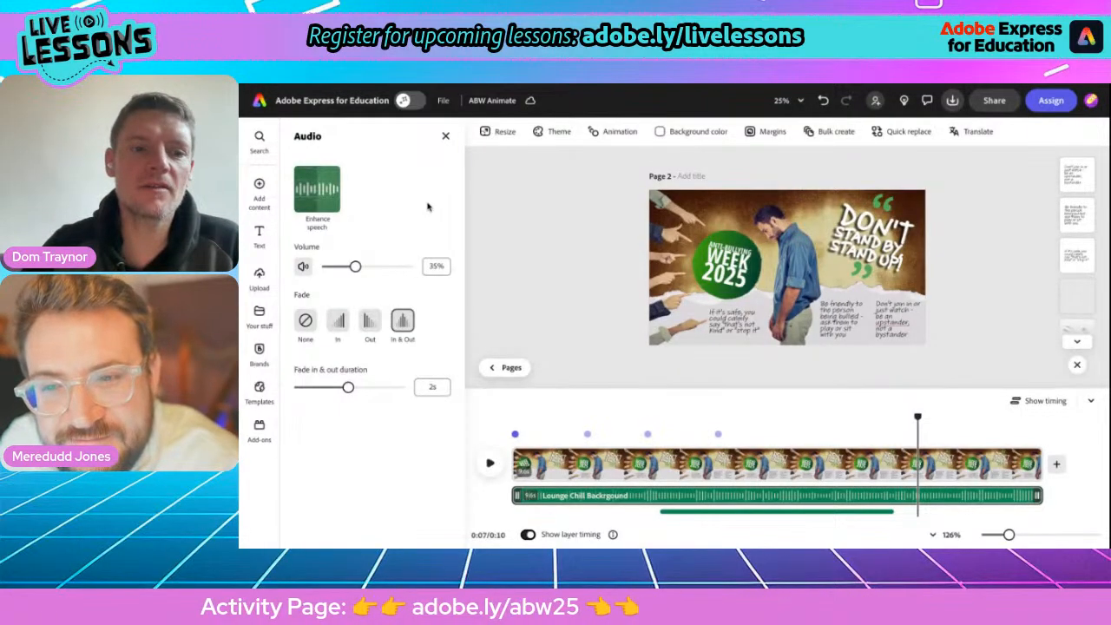
left_click_drag(355, 267, 358, 267)
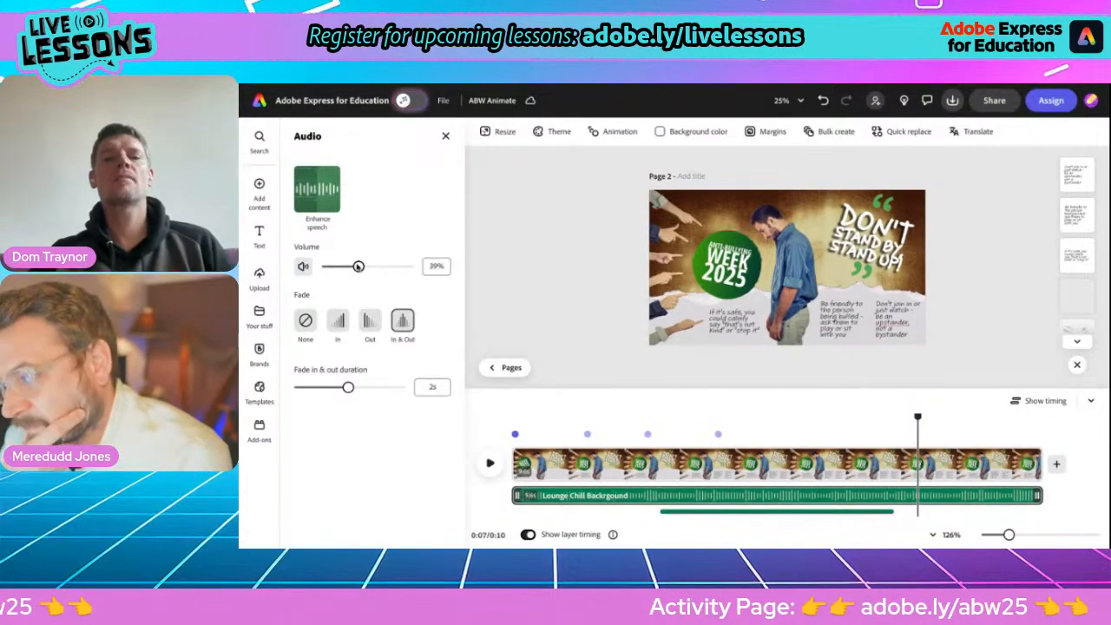
Remove the Wobble loop animation from the cut-out image of the man and pointing hands, and close the side panel.
left_click(682, 247)
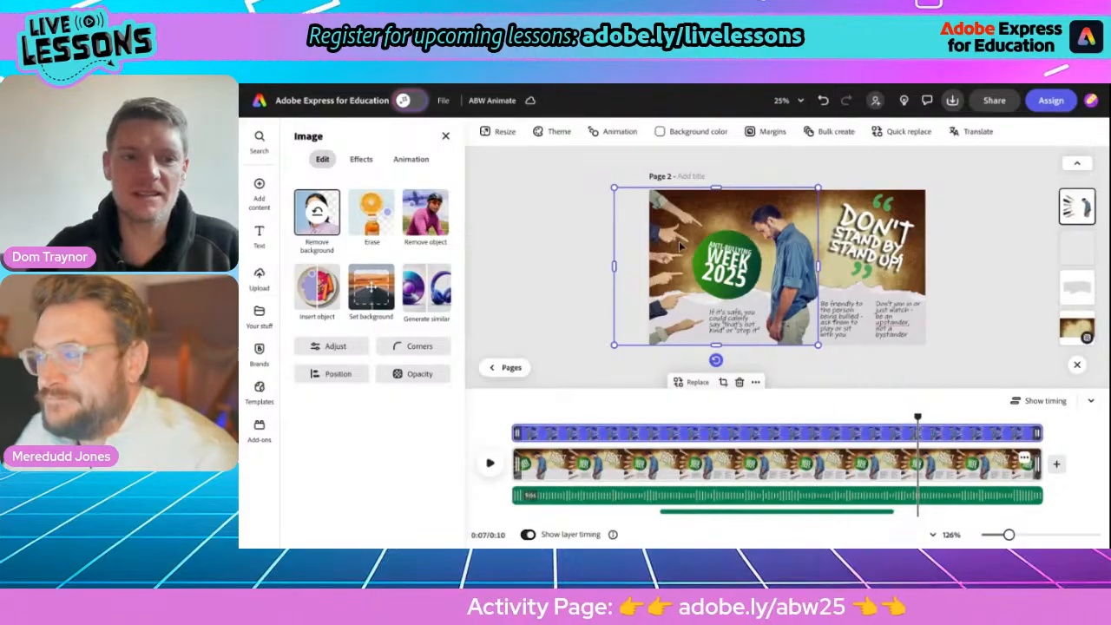
left_click(411, 159)
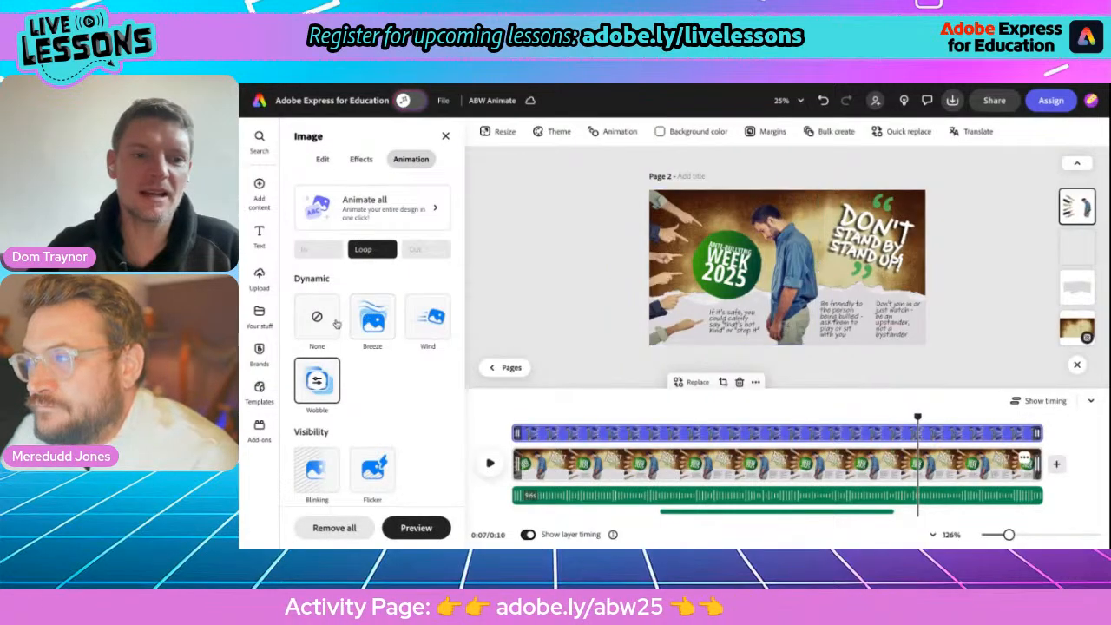
left_click(318, 323)
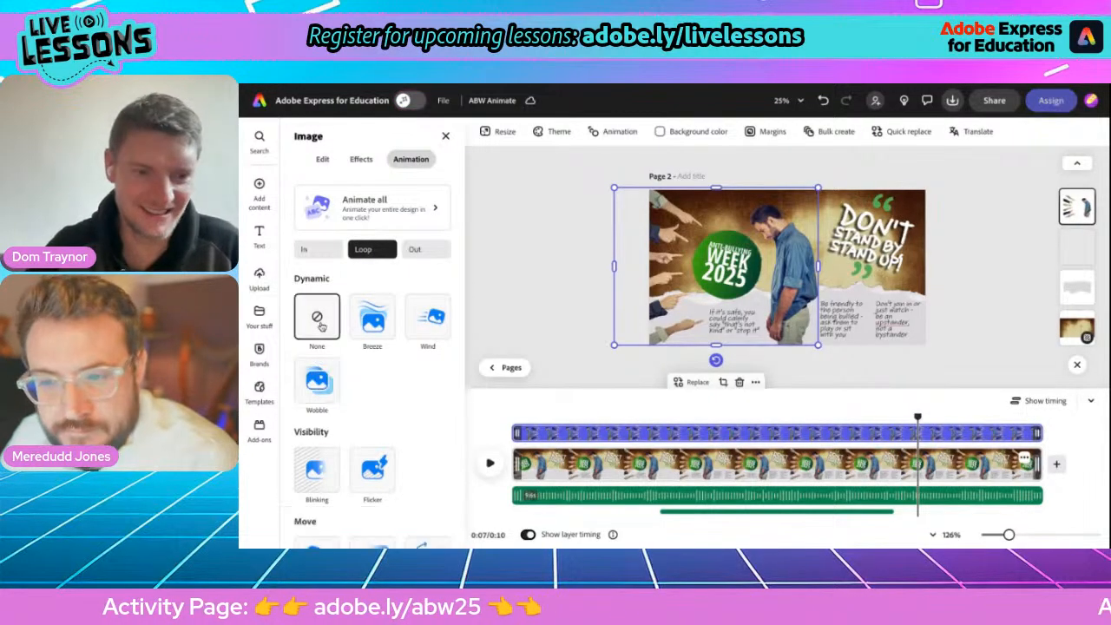
left_click(536, 289)
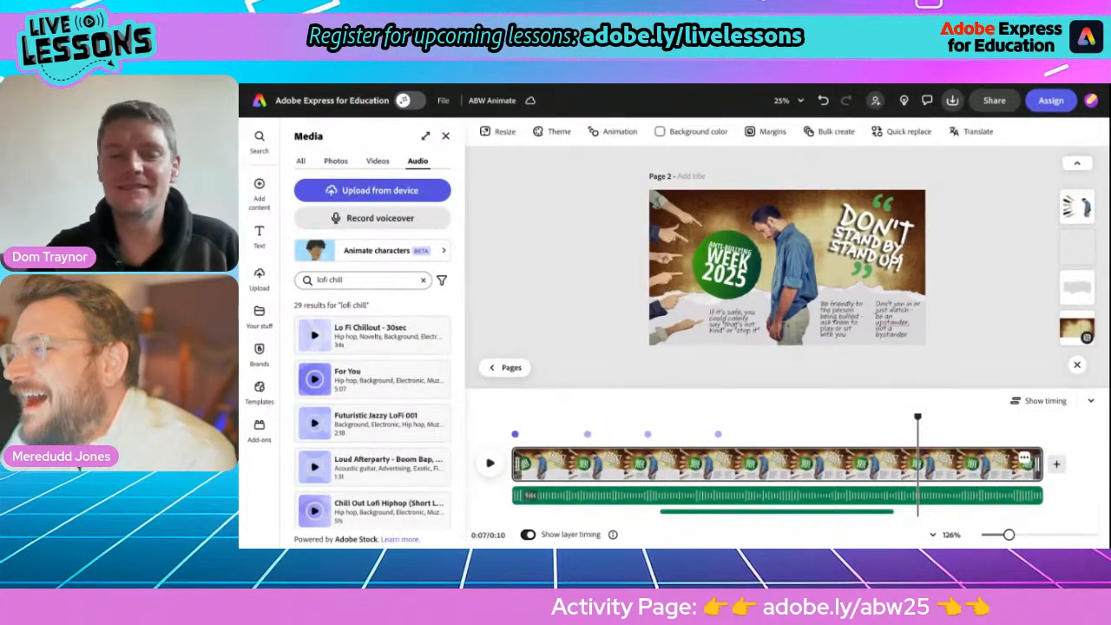
left_click(446, 136)
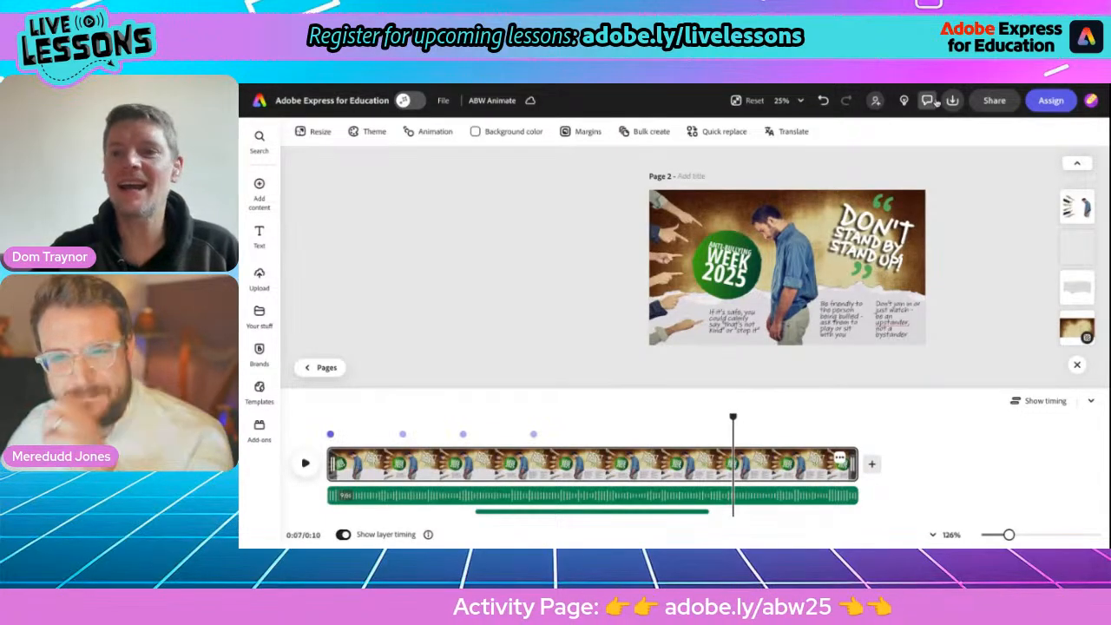
Look over the selected page's MP4 download options, picking 720p resolution, and the file's sharing options, without downloading or sharing.
left_click(952, 101)
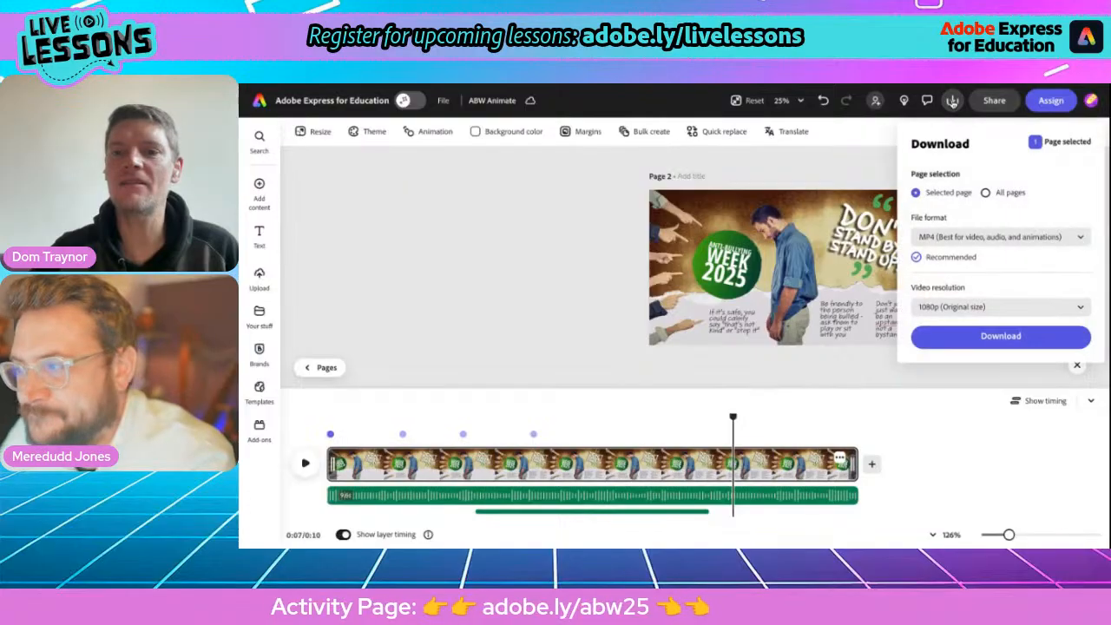
left_click(972, 309)
left_click(961, 330)
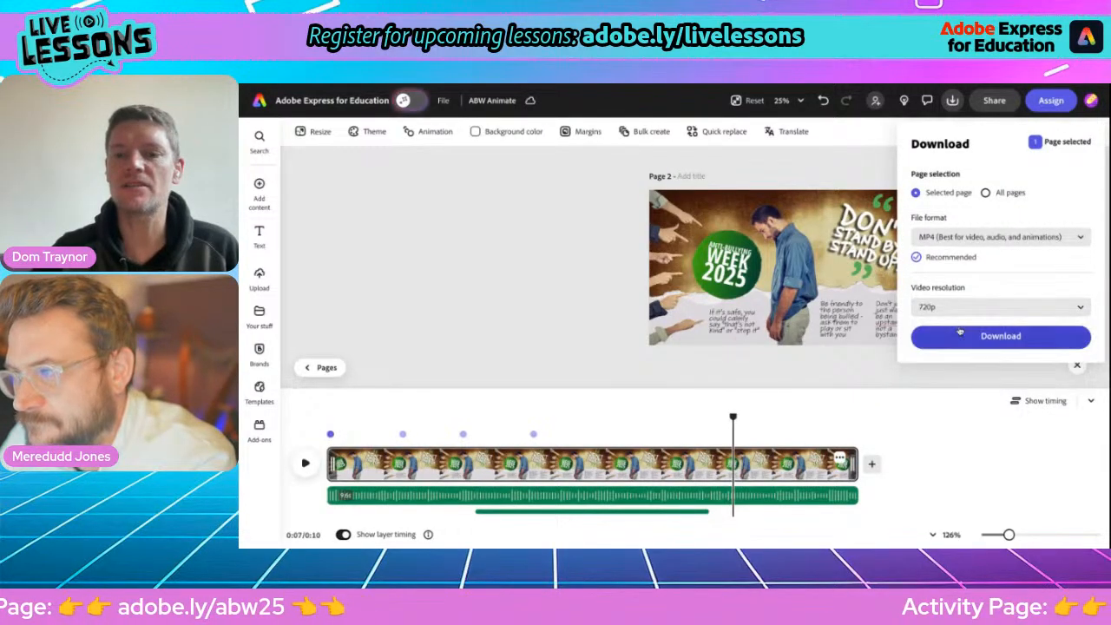
left_click(830, 171)
left_click(995, 100)
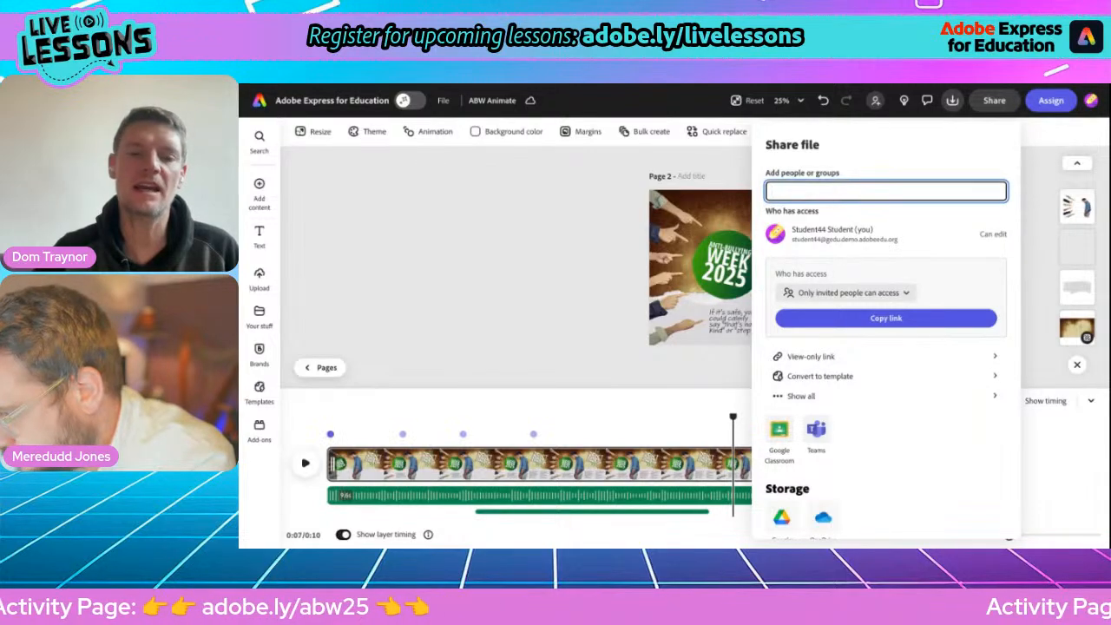
left_click(538, 242)
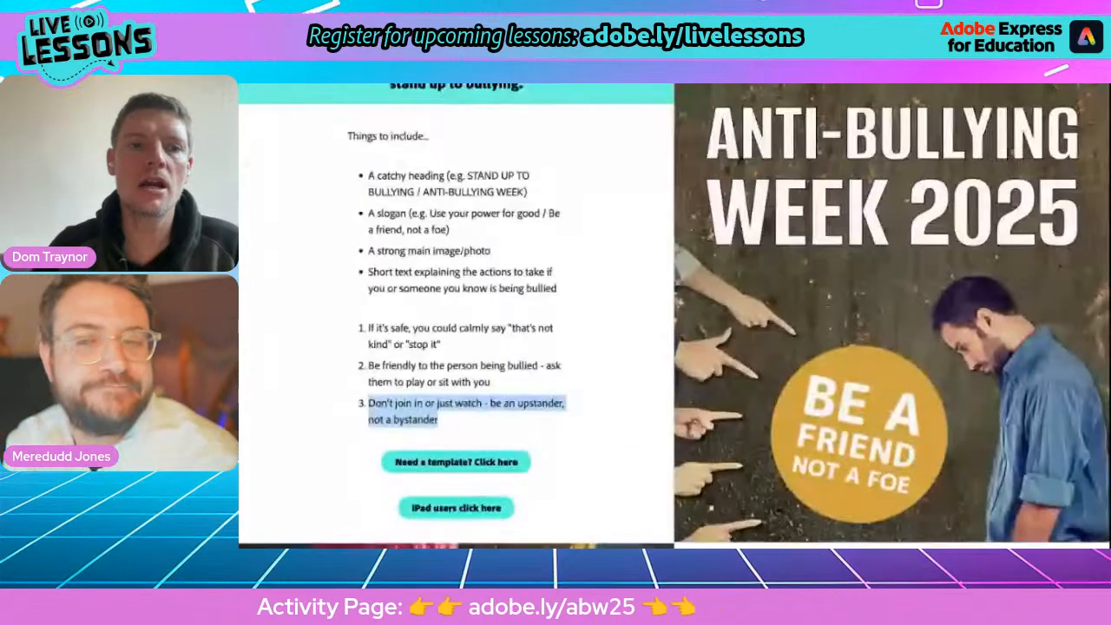
Read the "Activity 2: AI Odd Socks Flyer" brief and its list of things to include on the lesson's activity page.
scroll(545, 301, "down", 2)
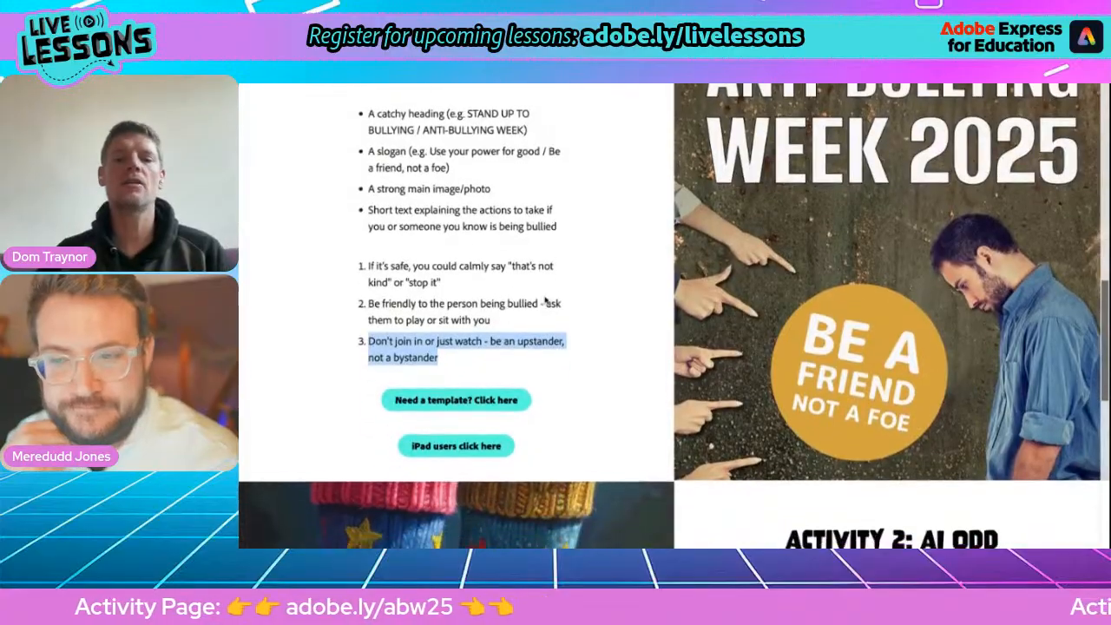
scroll(545, 300, "down", 3)
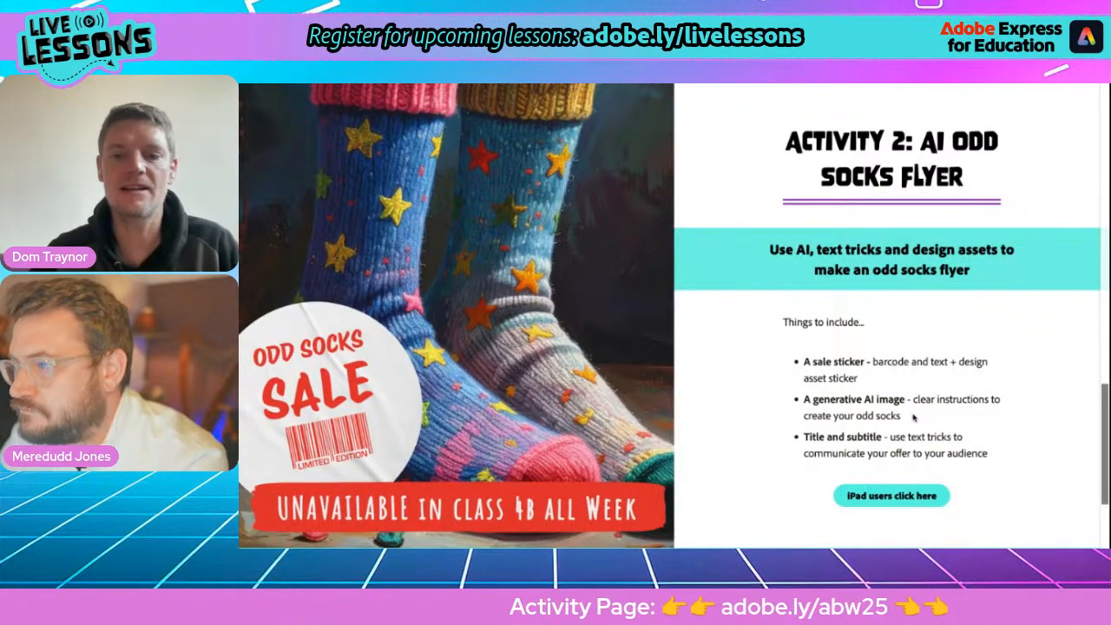
left_click_drag(866, 413, 785, 130)
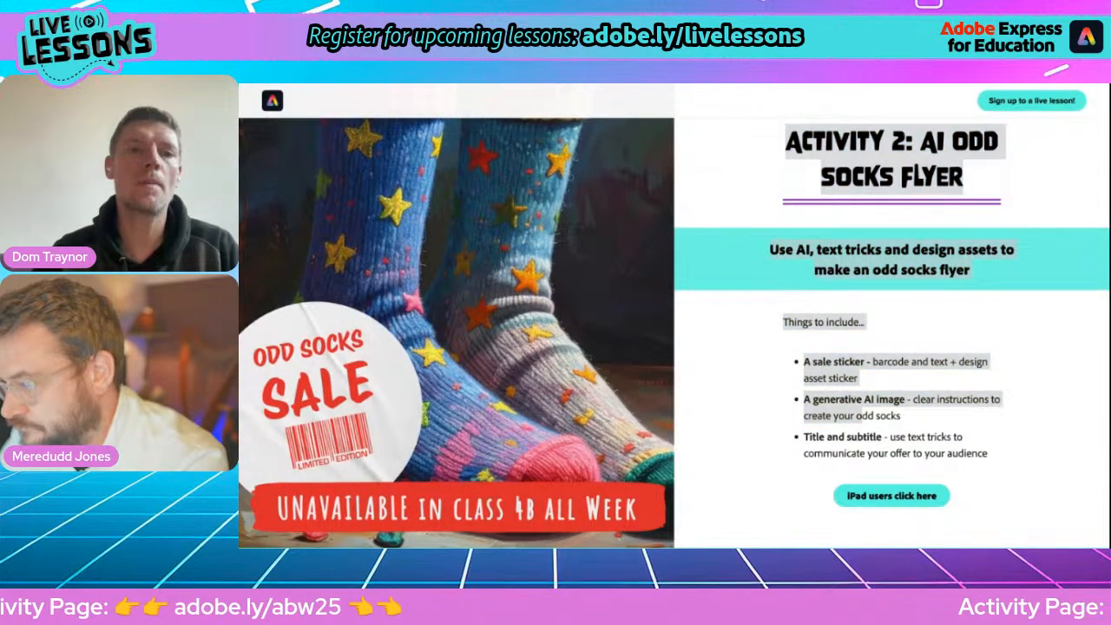
Switch back to Adobe Express, return to its home page and create a new blank poster, dismissing the Education filters tip.
key("alt+Tab")
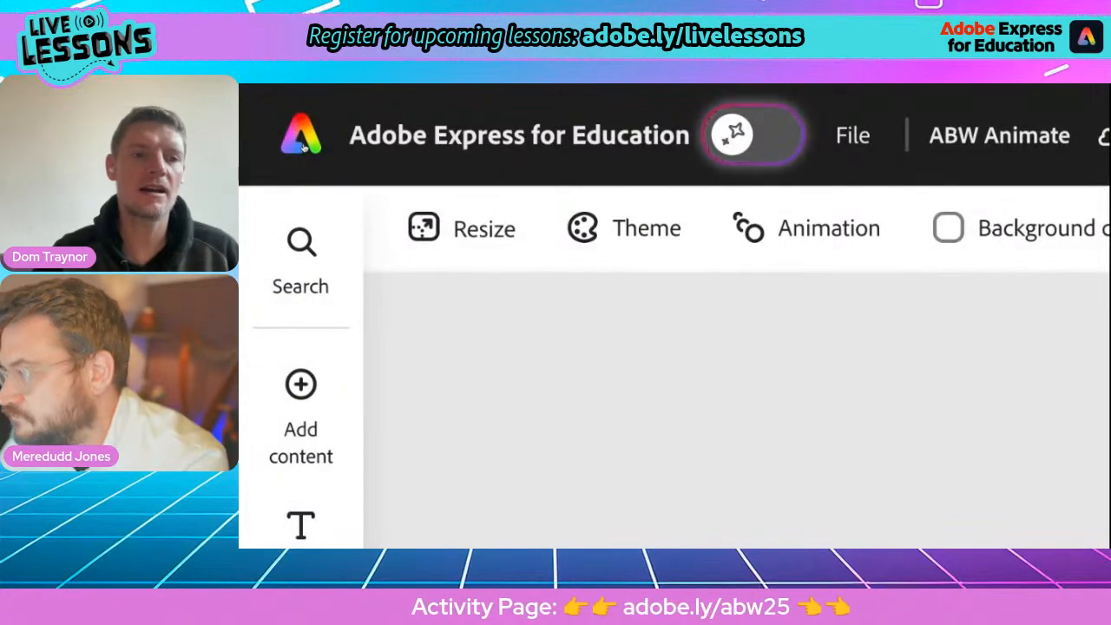
left_click(302, 143)
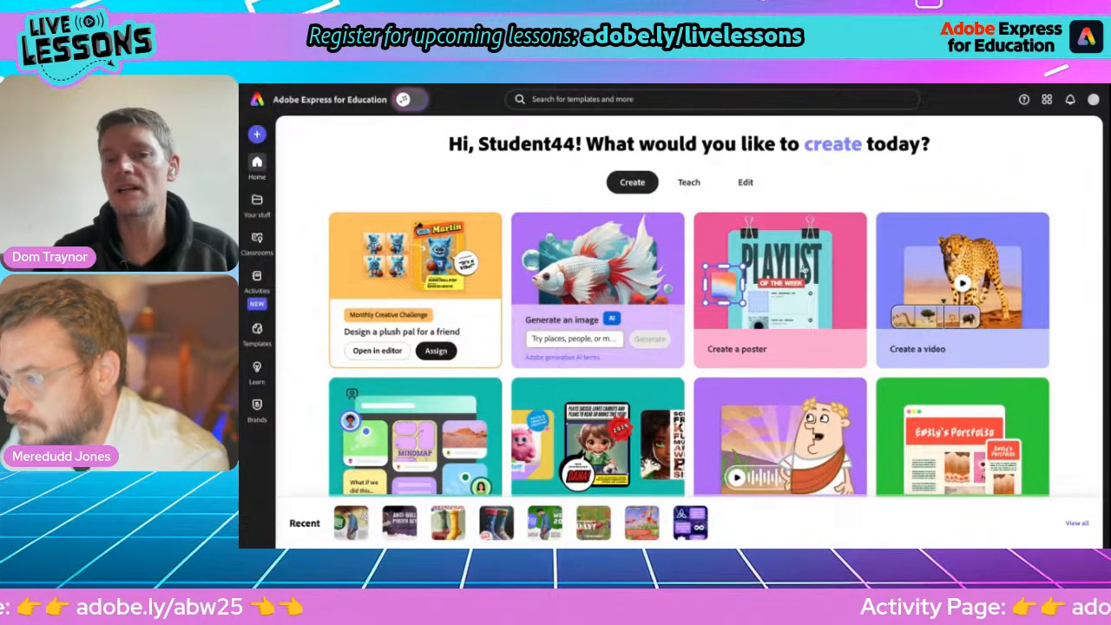
left_click(777, 278)
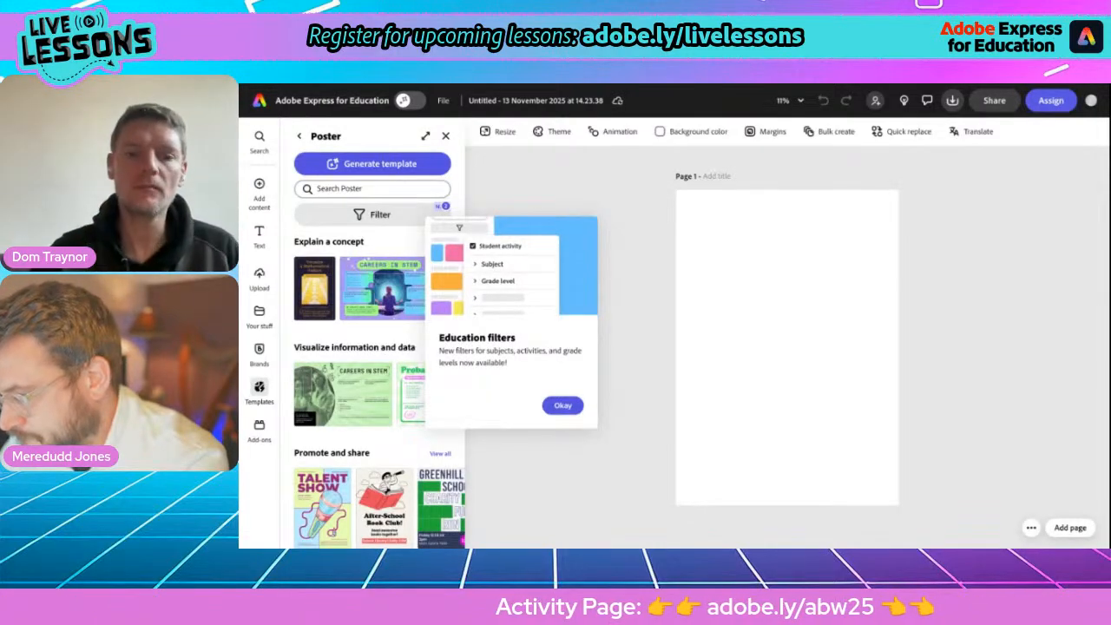
left_click(446, 137)
Rename the new poster file as "ABW flyer socks" and close the poster template suggestions.
left_click(492, 101)
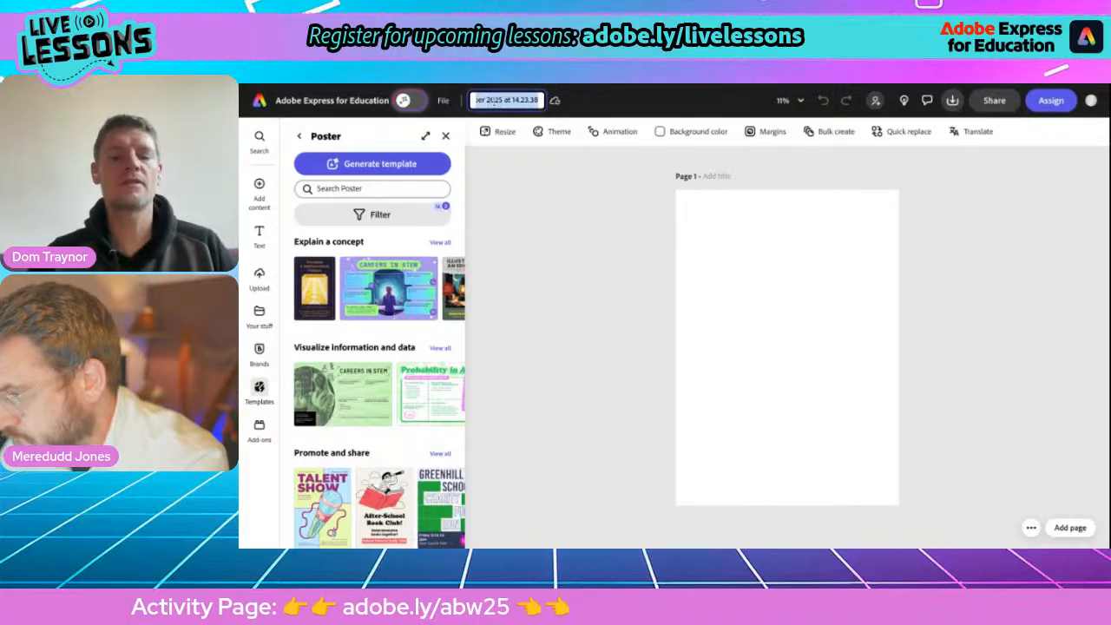
type("AB")
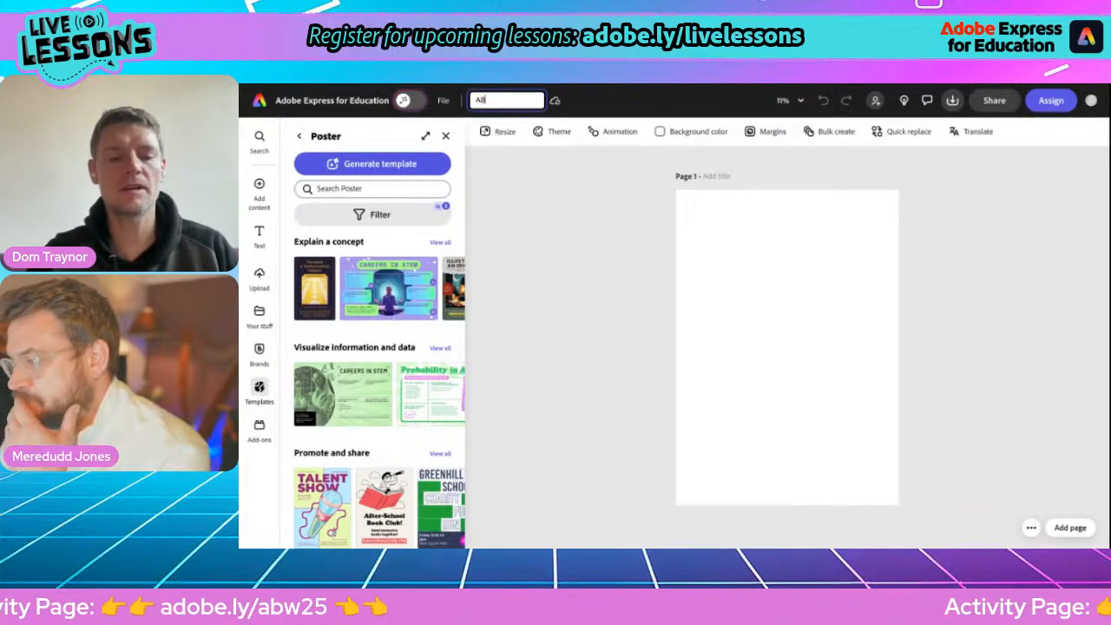
type("W flyer")
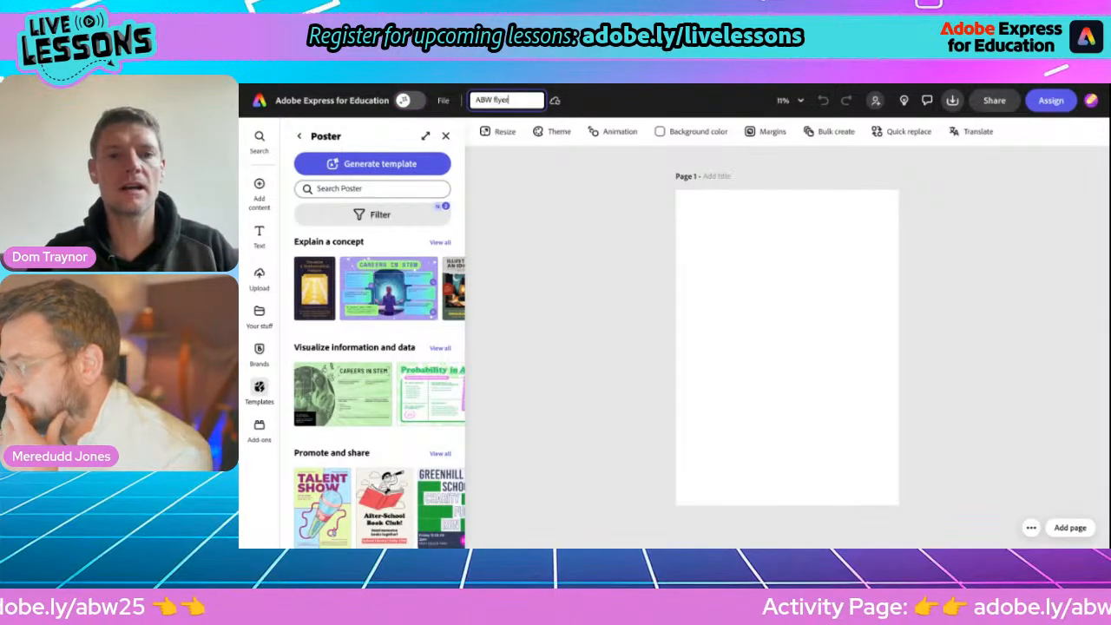
type(" socks")
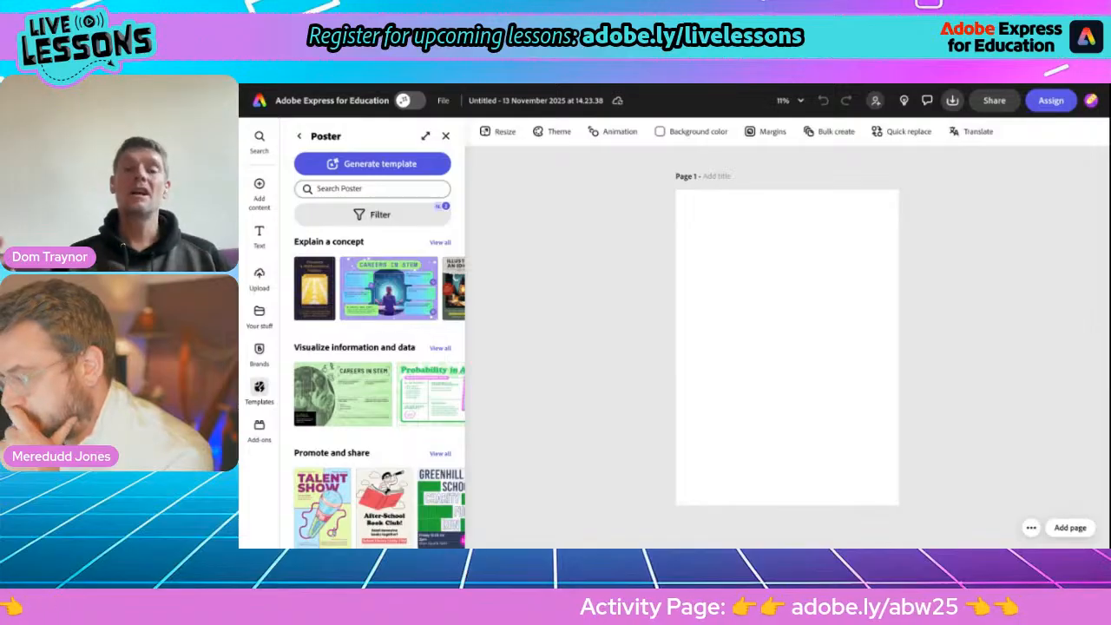
key("Return")
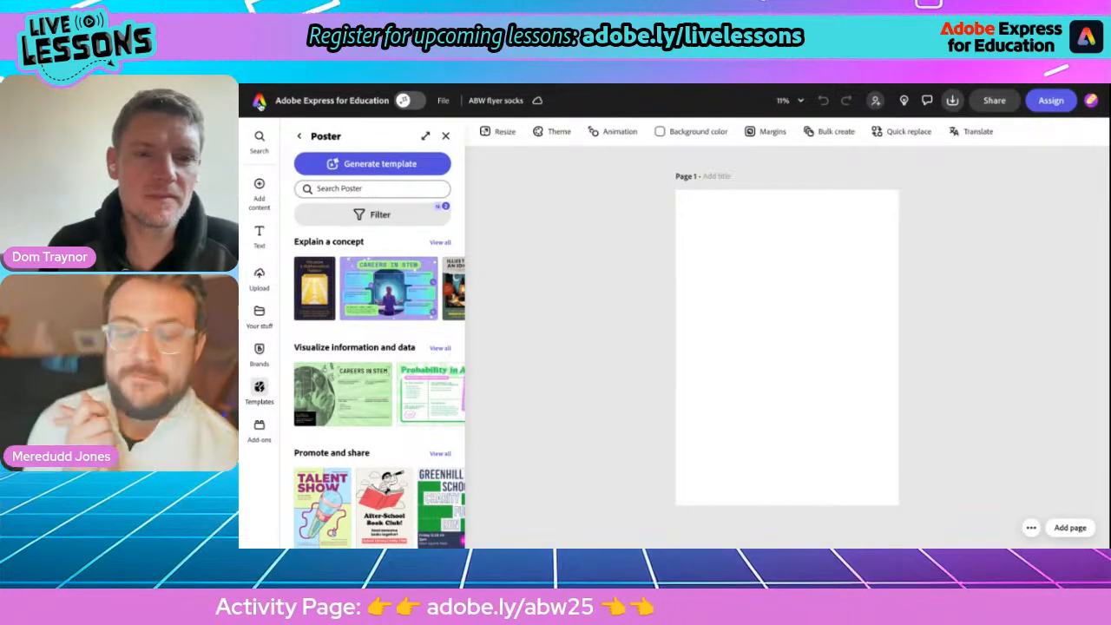
left_click(446, 136)
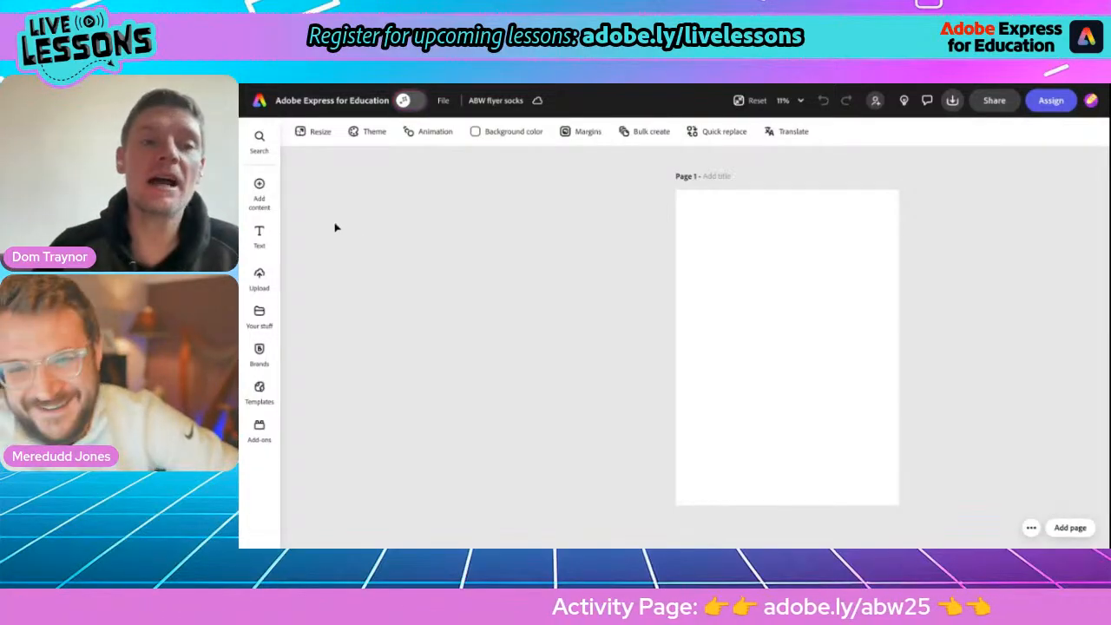
Add a Portrait (3:4) generative AI image placeholder to the blank page and enlarge it to the page's full width.
left_click(257, 187)
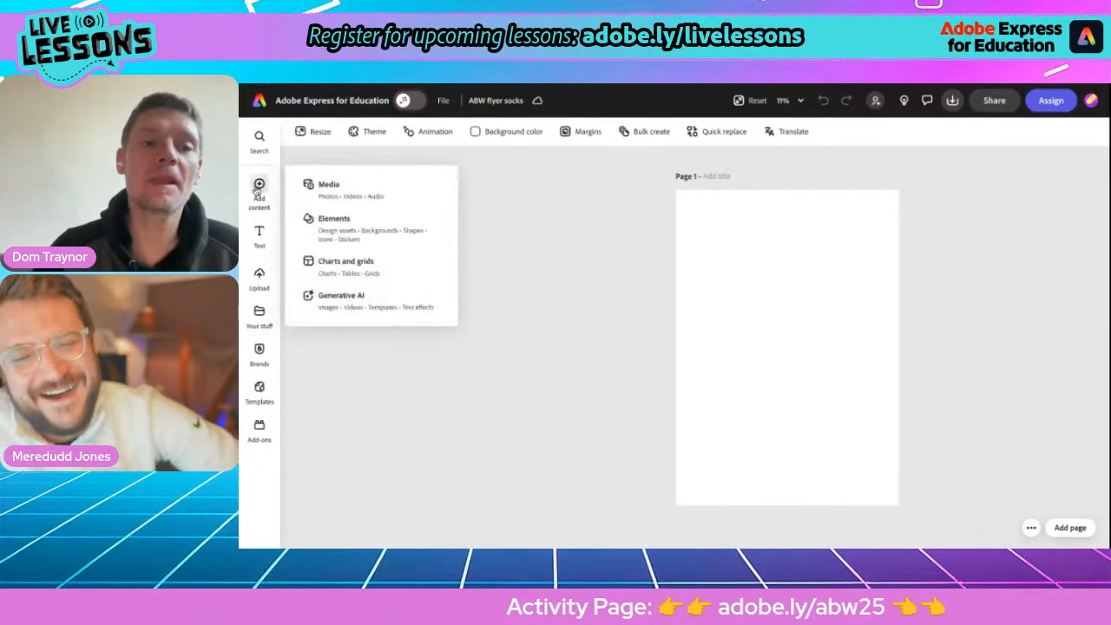
left_click(342, 297)
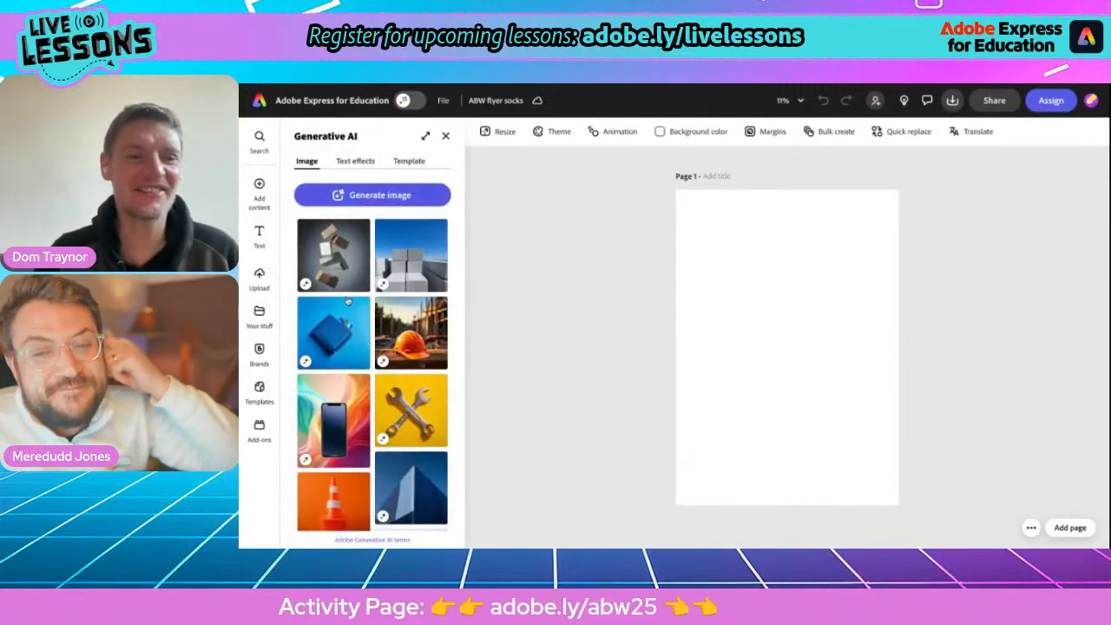
left_click(369, 195)
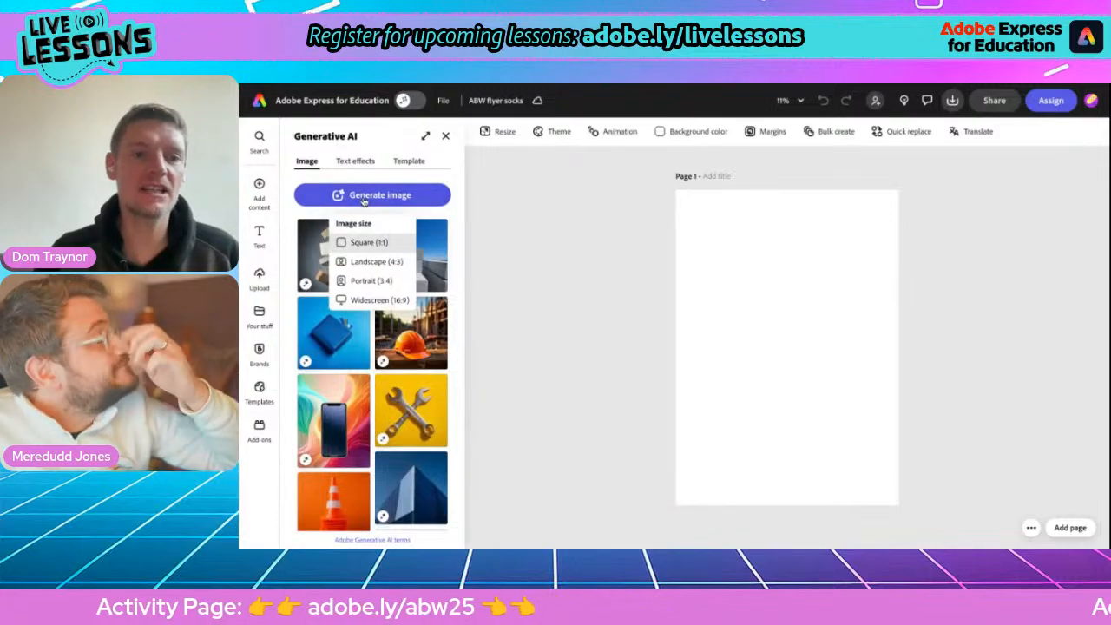
left_click(365, 282)
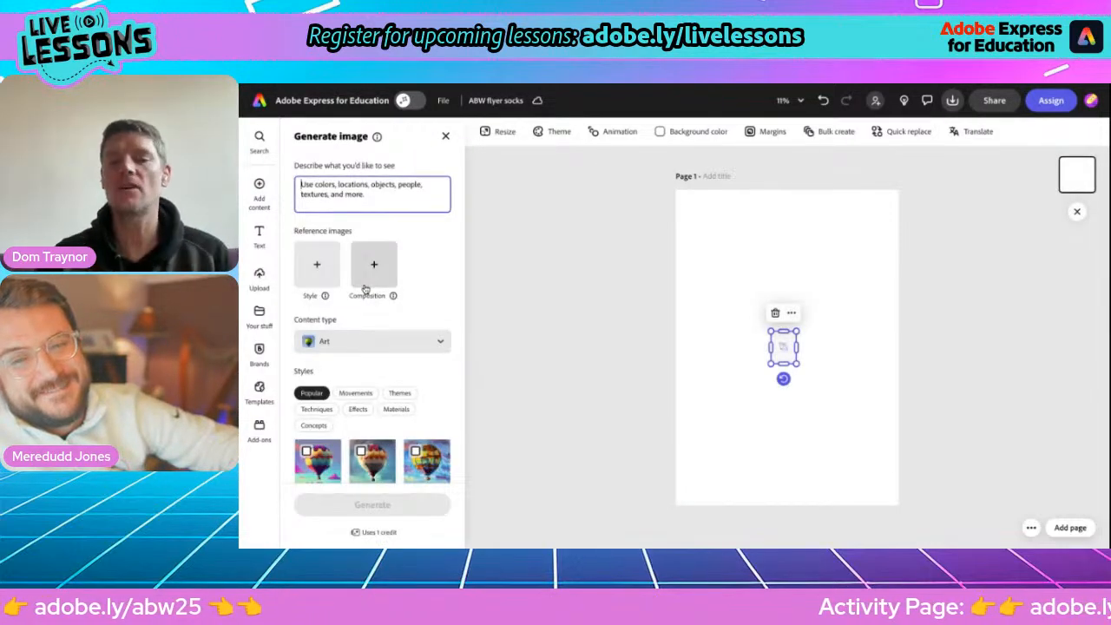
left_click_drag(797, 331, 900, 200)
left_click_drag(773, 361, 695, 493)
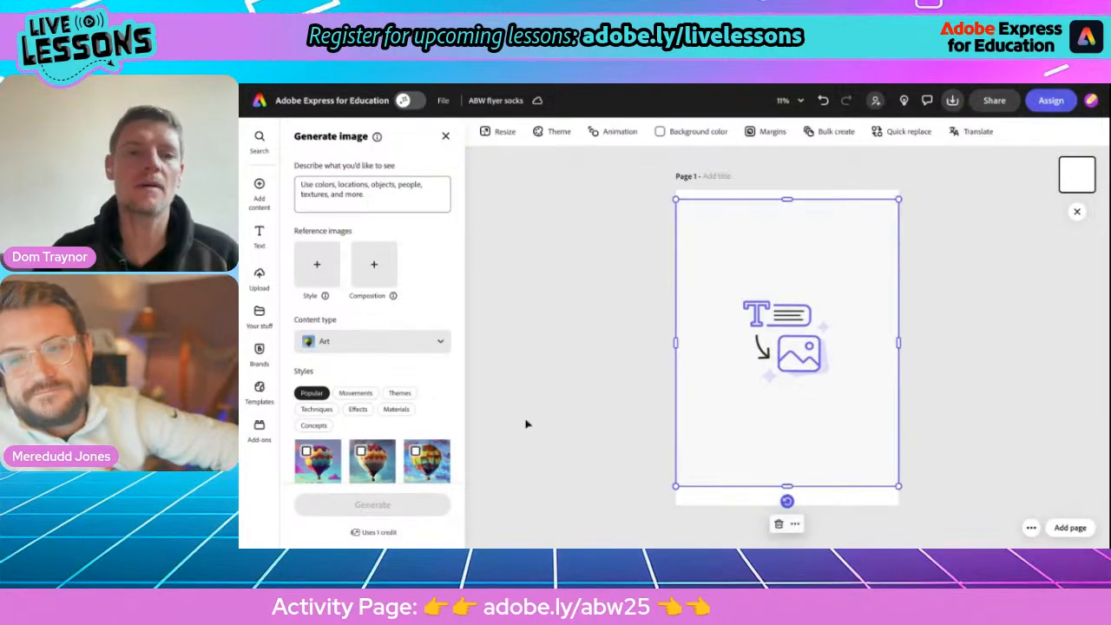
Start the image description with "A pair of wooly odd socks. One sock".
left_click(325, 191)
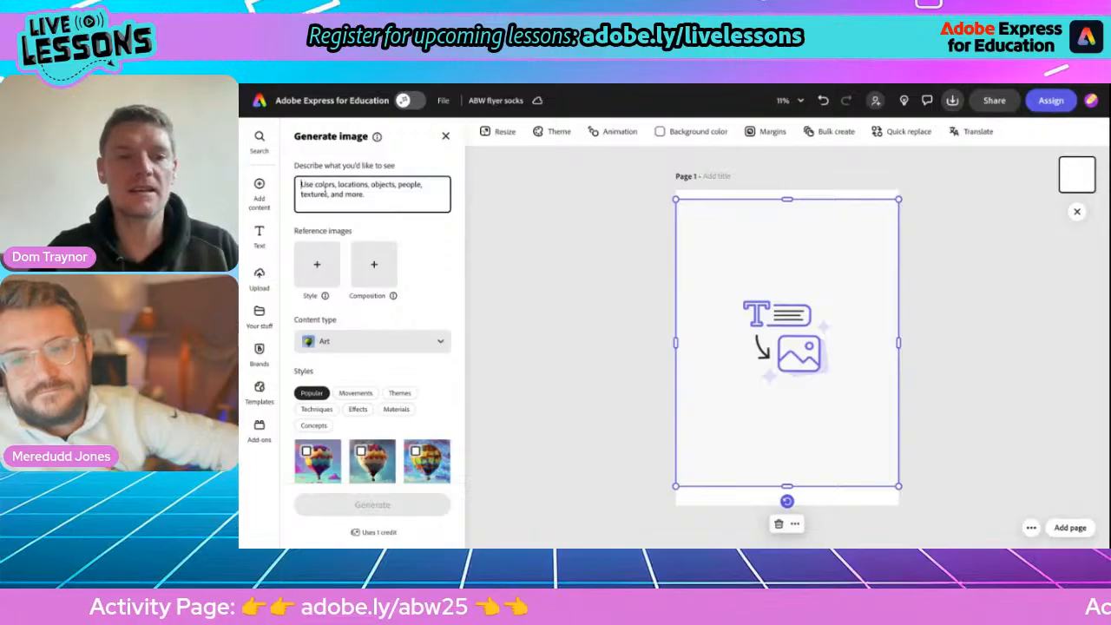
type("a pair of")
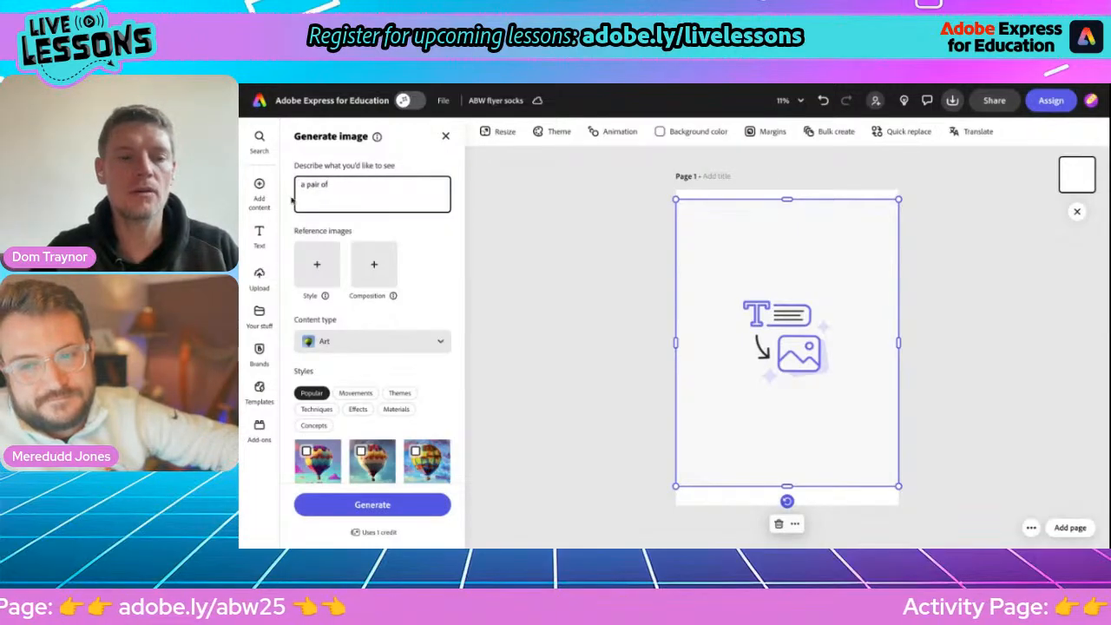
key("BackSpace")
type("A")
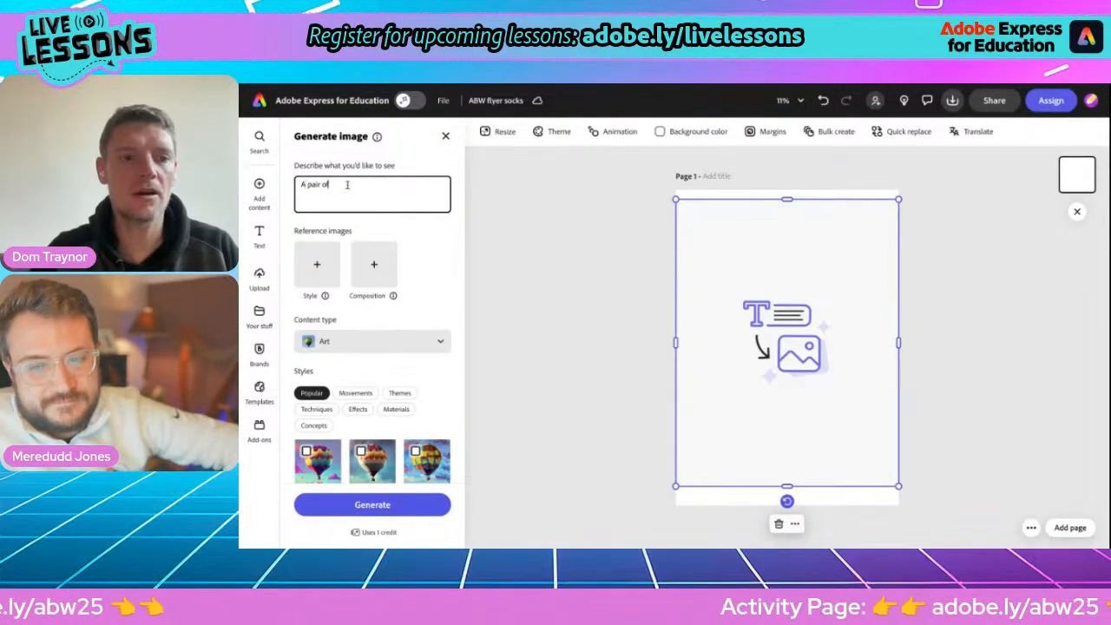
type(" pair of odd socks. One sock")
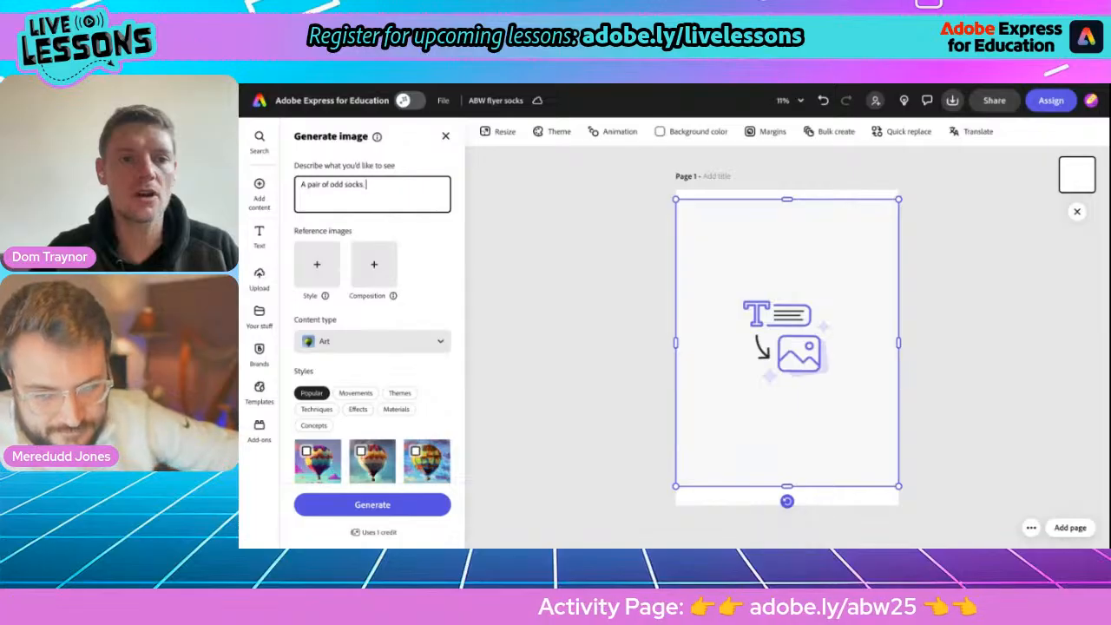
left_click(329, 188)
type("wooly")
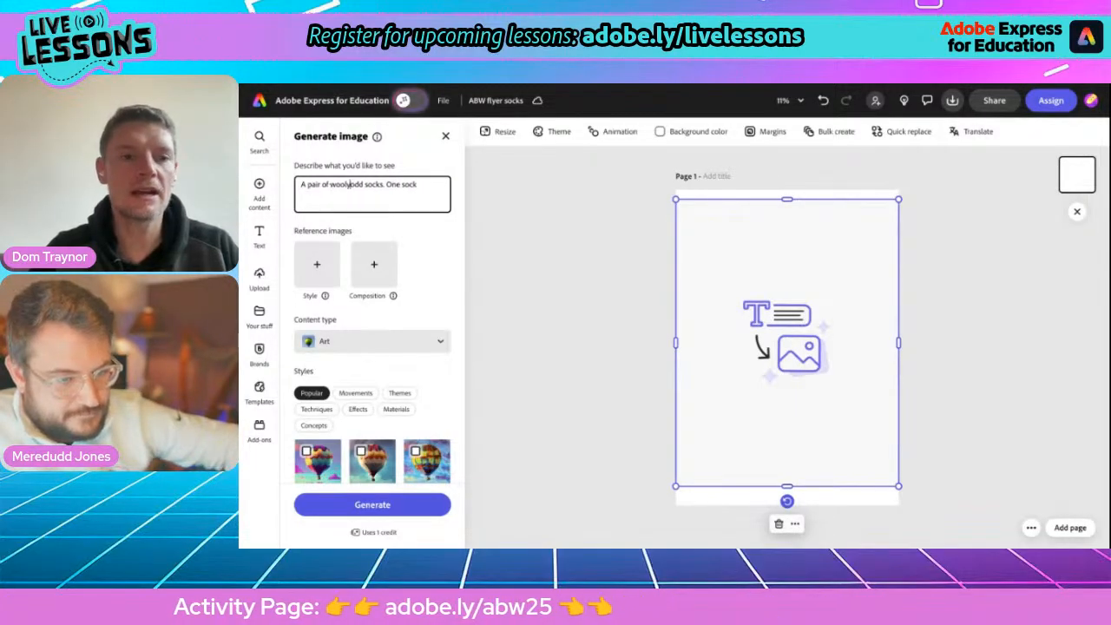
Complete the prompt with "is green with yellow stripes. The other sock is blue with pink spots." and generate the image.
left_click(422, 184)
type("is g")
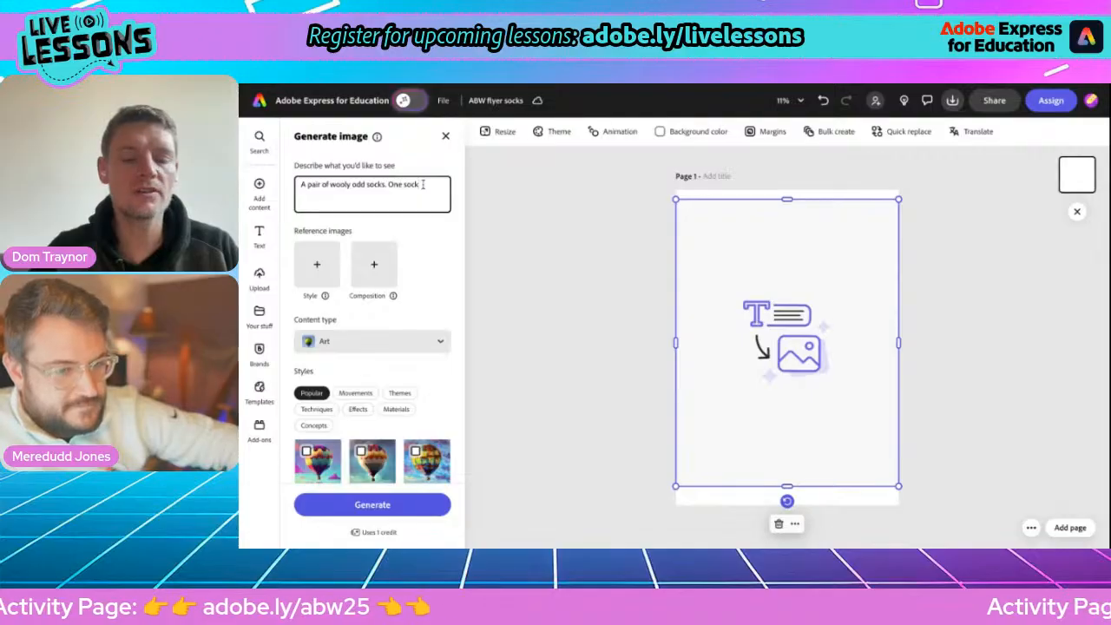
type("reen with")
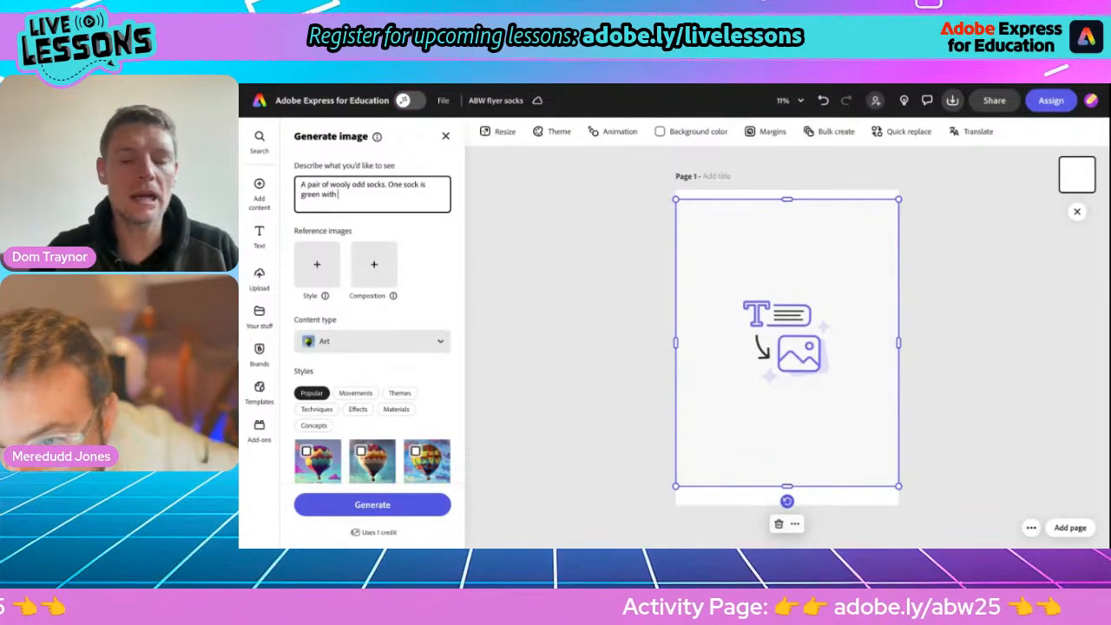
type(" yellow stri")
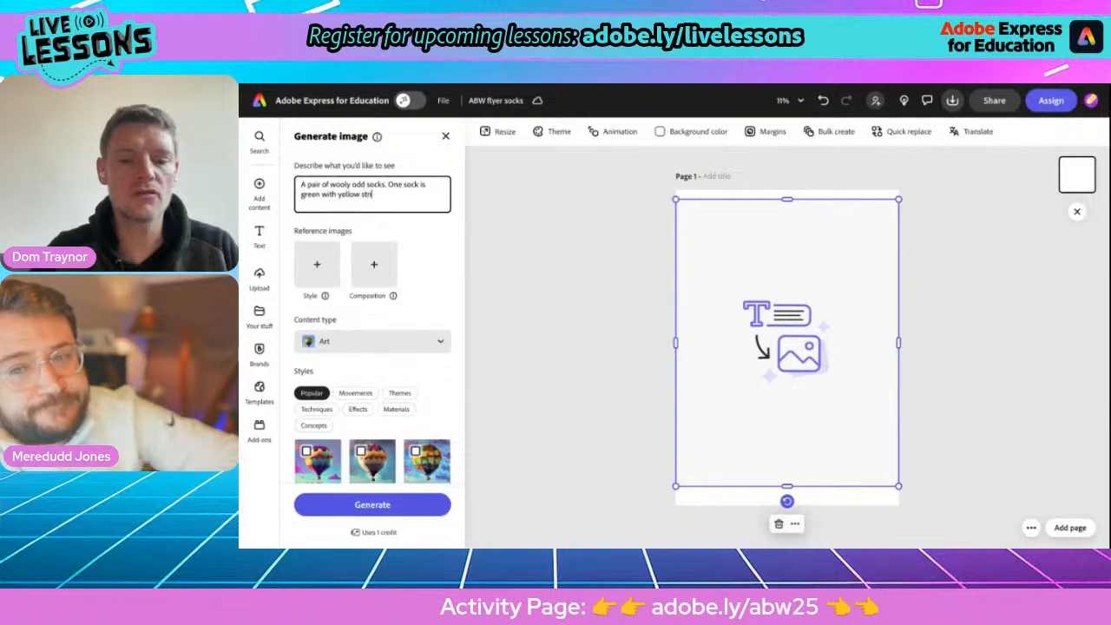
type("pes. The other sock is")
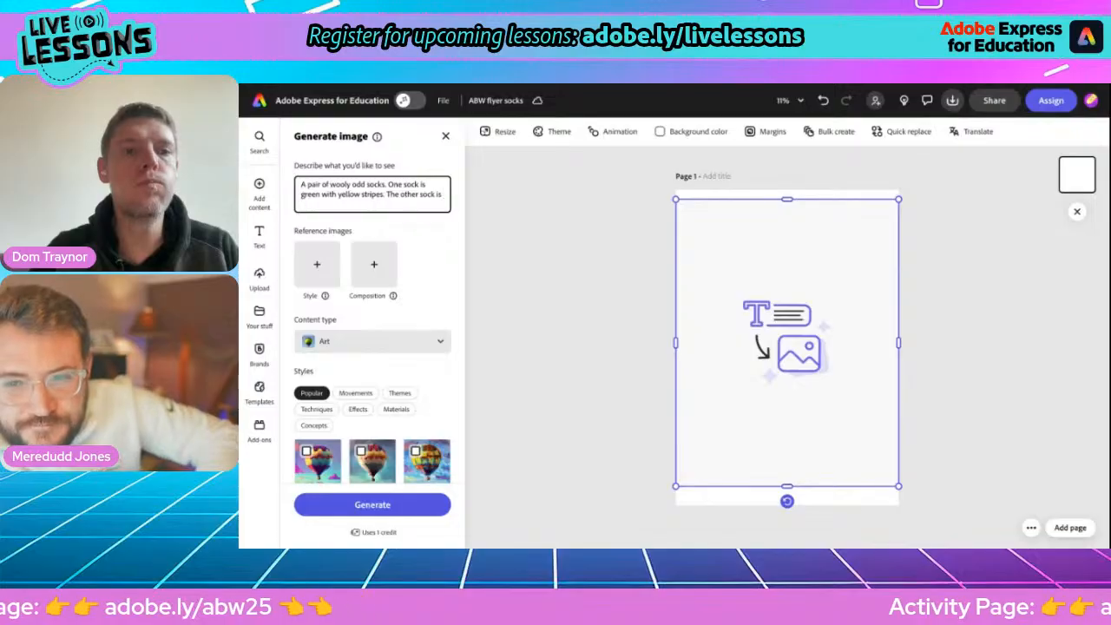
type(" blue with pink spots.")
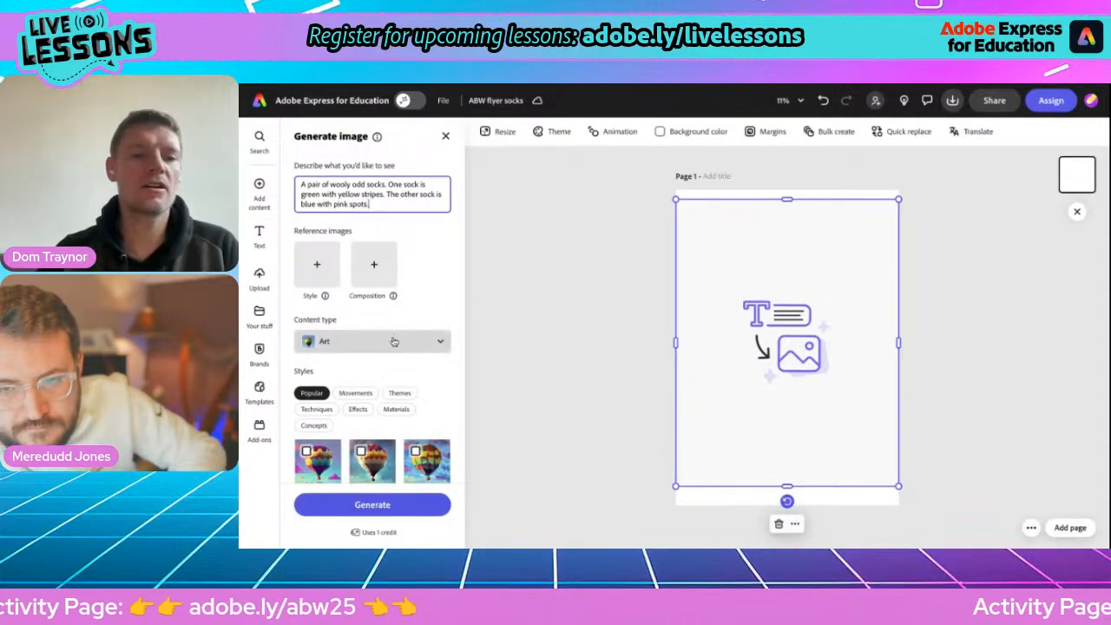
scroll(390, 346, "down", 2)
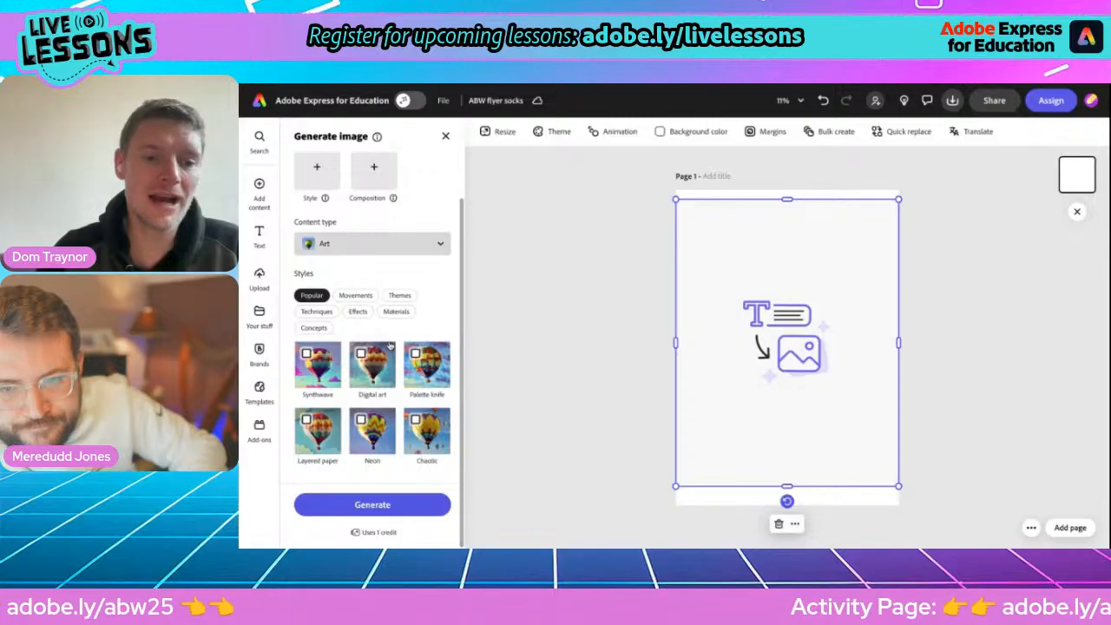
left_click(373, 505)
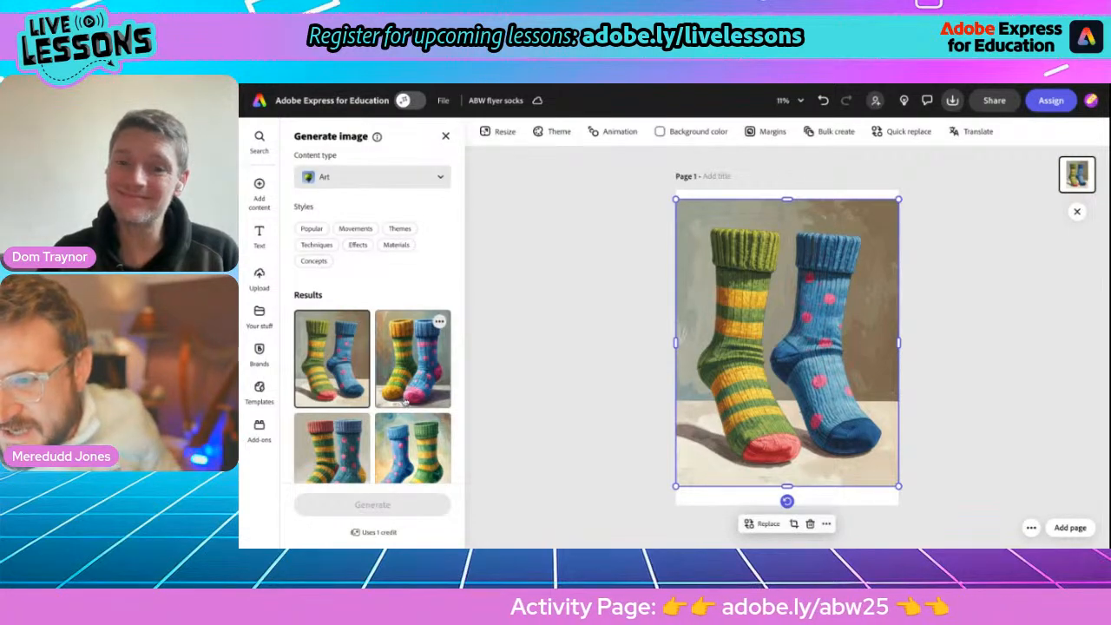
Preview the generated sock variations, choose the first result and enlarge it to cover the whole page.
left_click(402, 387)
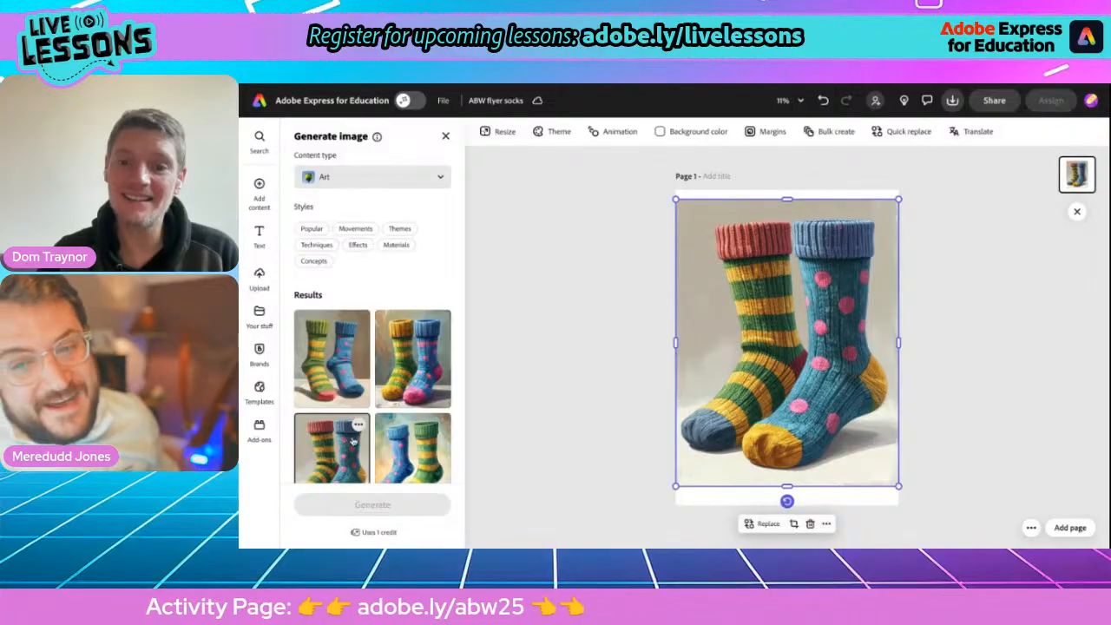
left_click(405, 451)
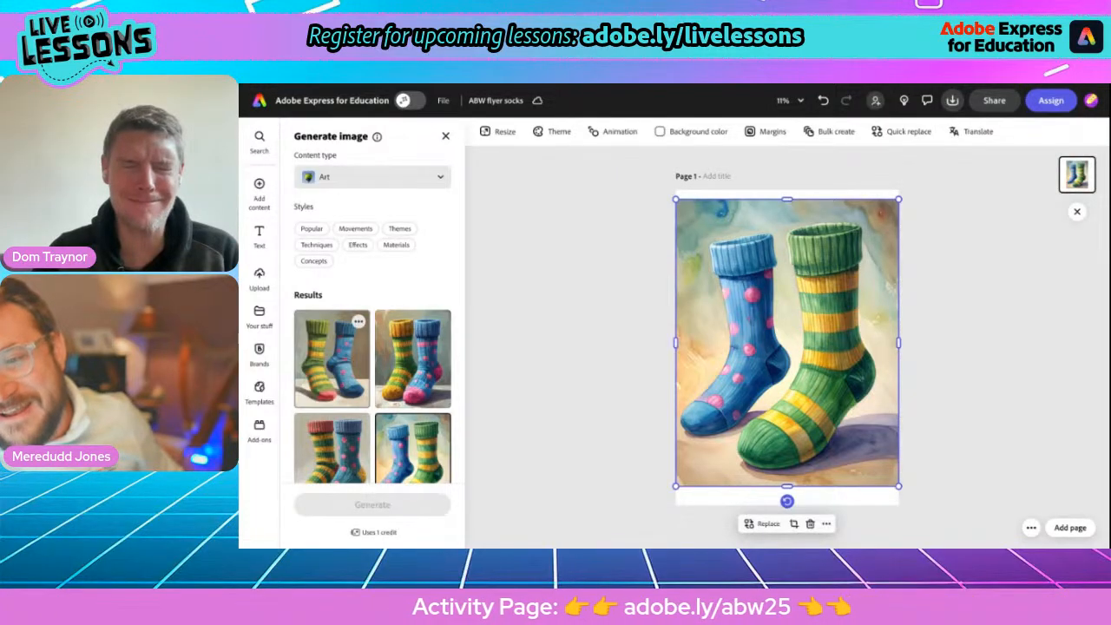
left_click(332, 359)
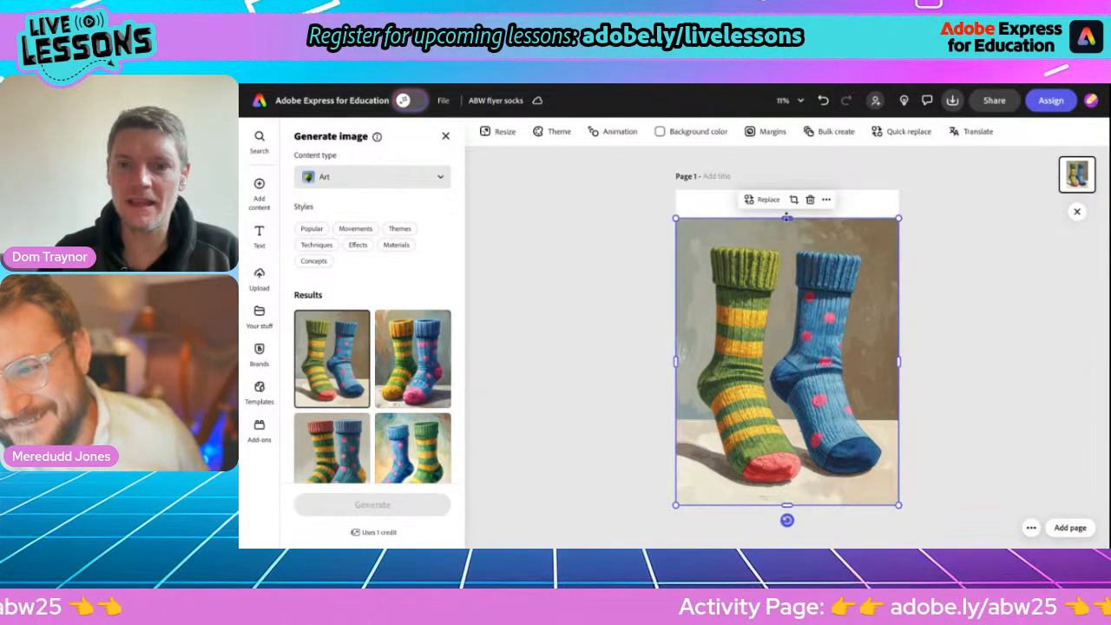
left_click_drag(788, 218, 787, 188)
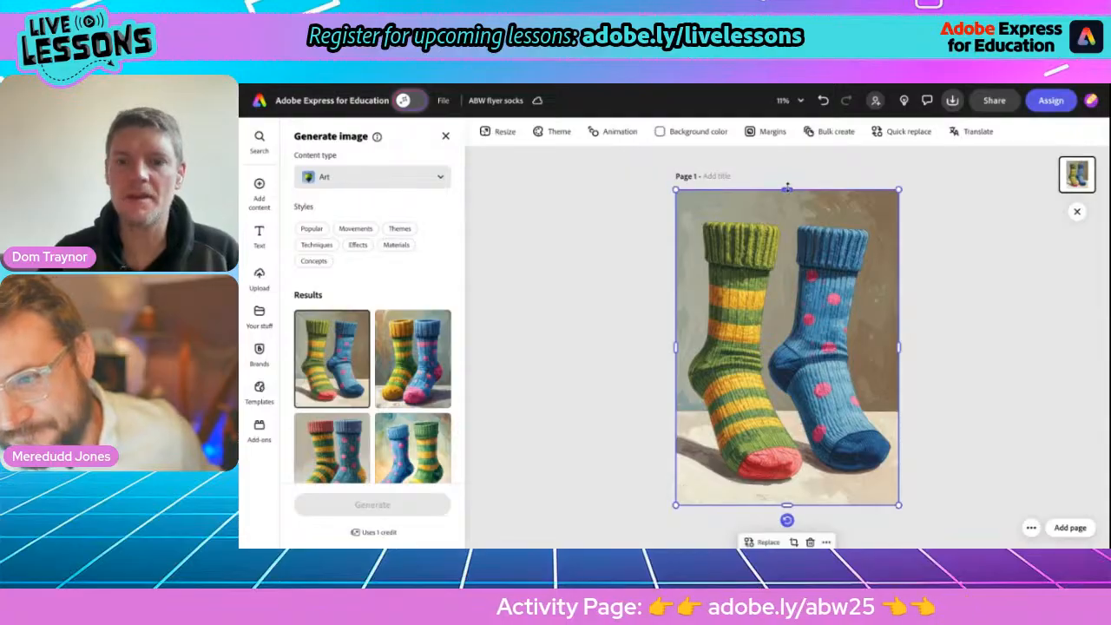
left_click(601, 311)
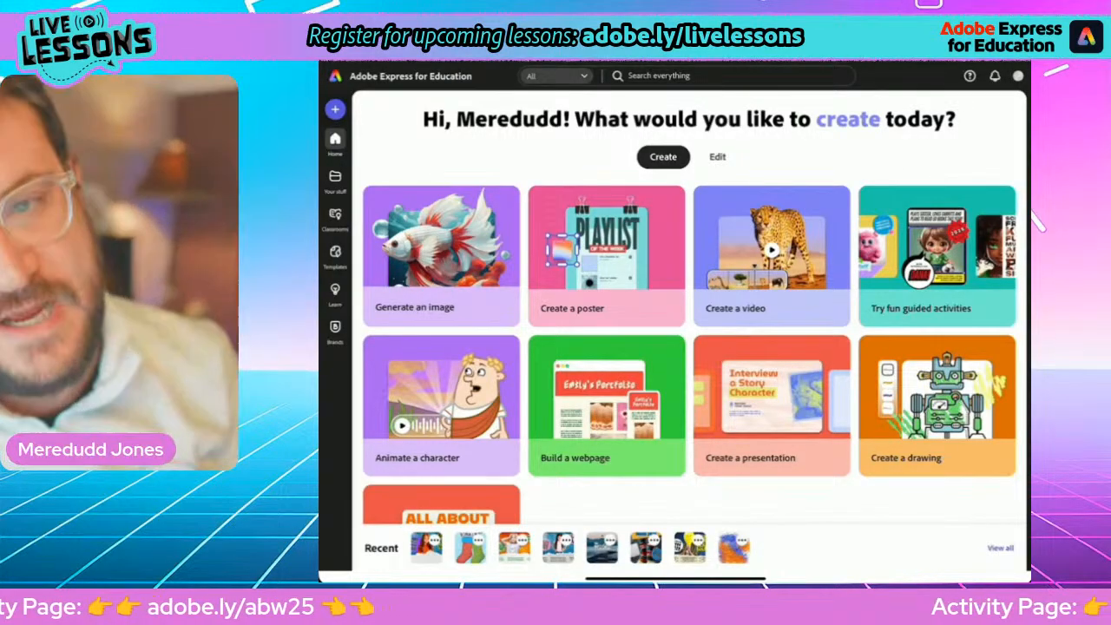
Create a new blank poster from the home page and add a Square (1:1) generative AI image placeholder.
left_click(606, 257)
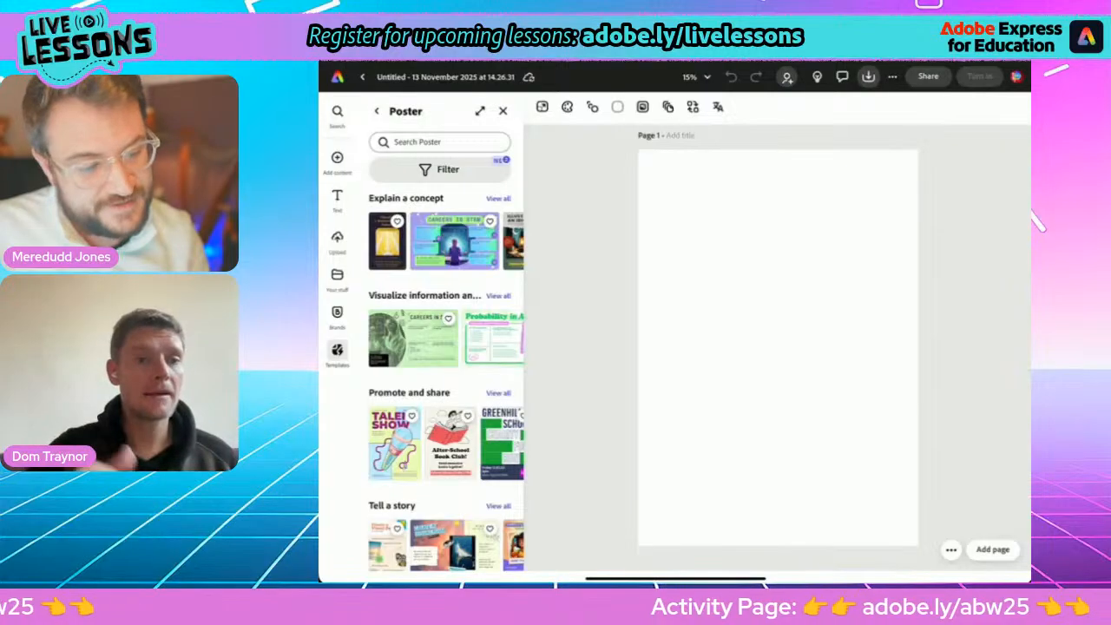
left_click(337, 157)
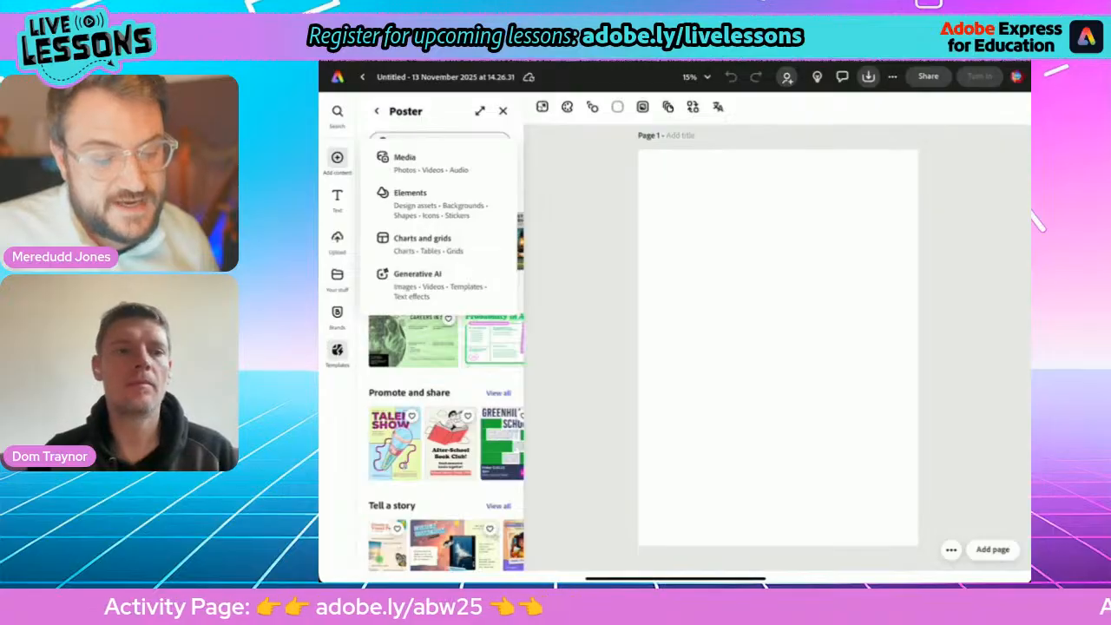
left_click(417, 280)
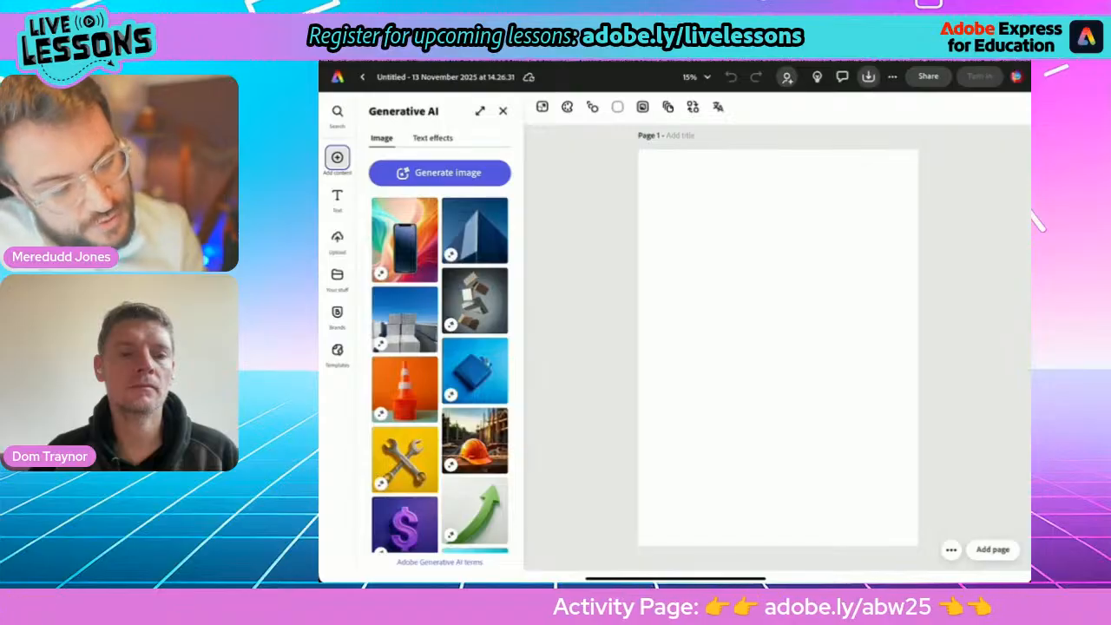
left_click(440, 172)
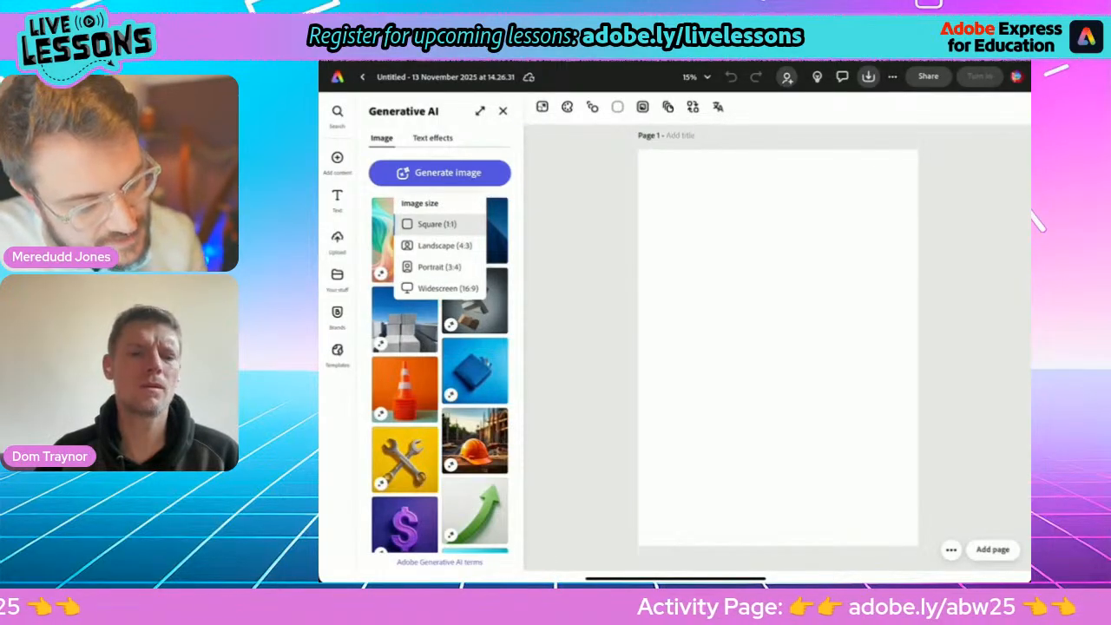
left_click(436, 224)
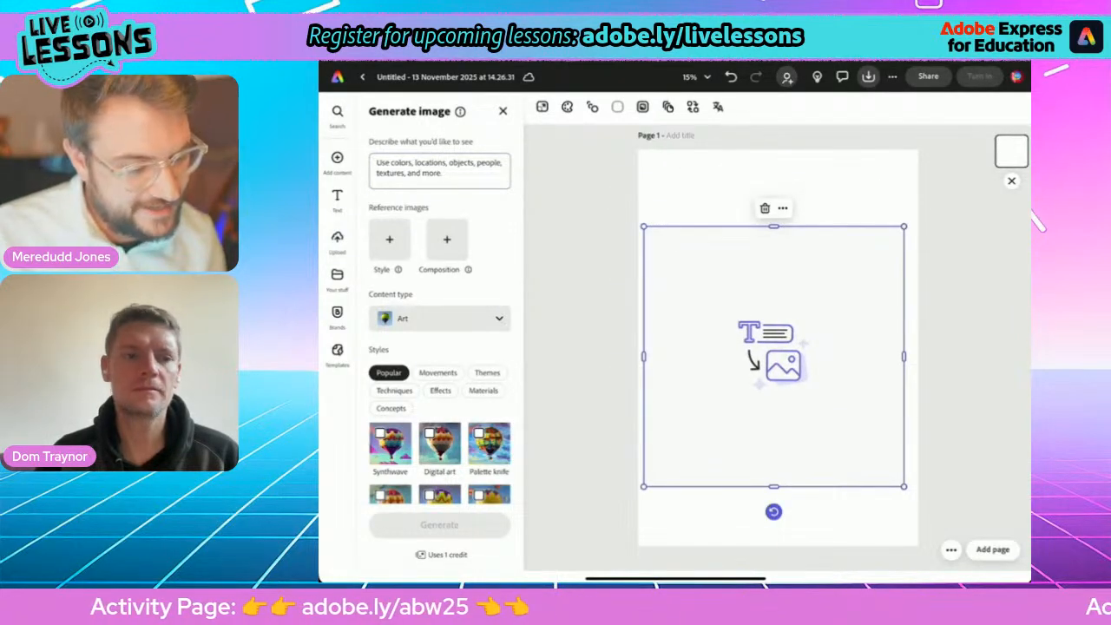
Start the image description with "A pair of odd socks. One is fluffy and pink.".
left_click(439, 170)
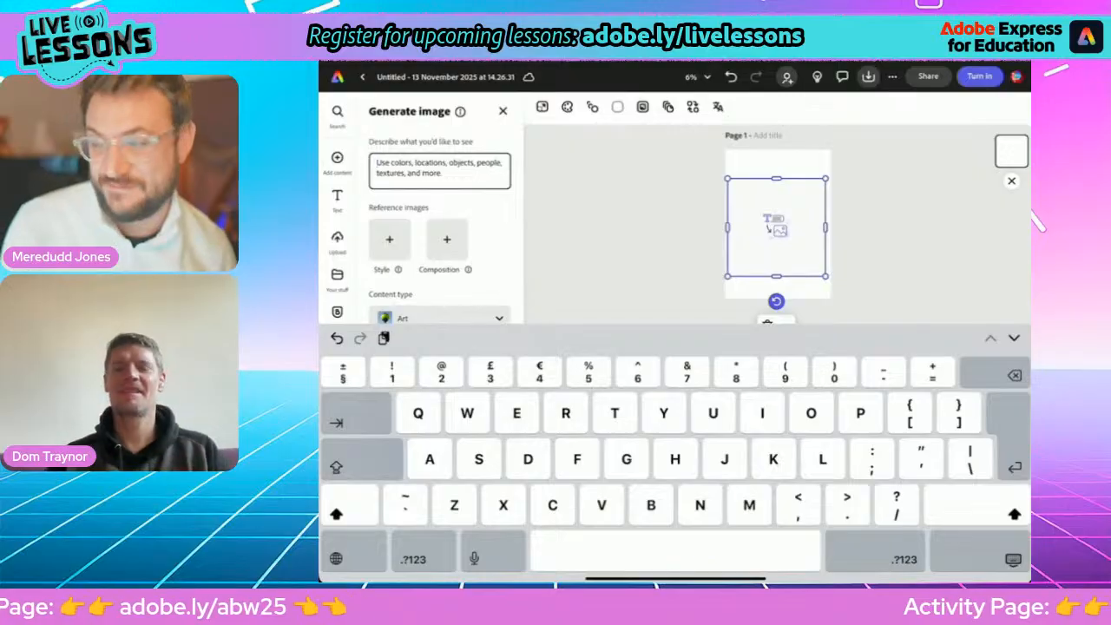
type("A")
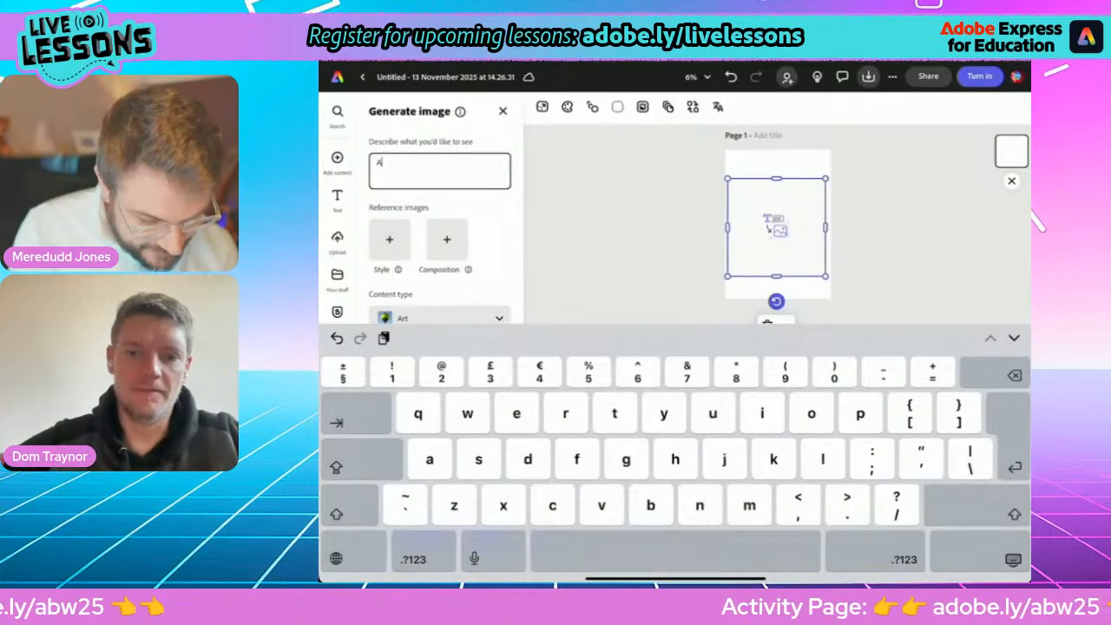
type(" pair")
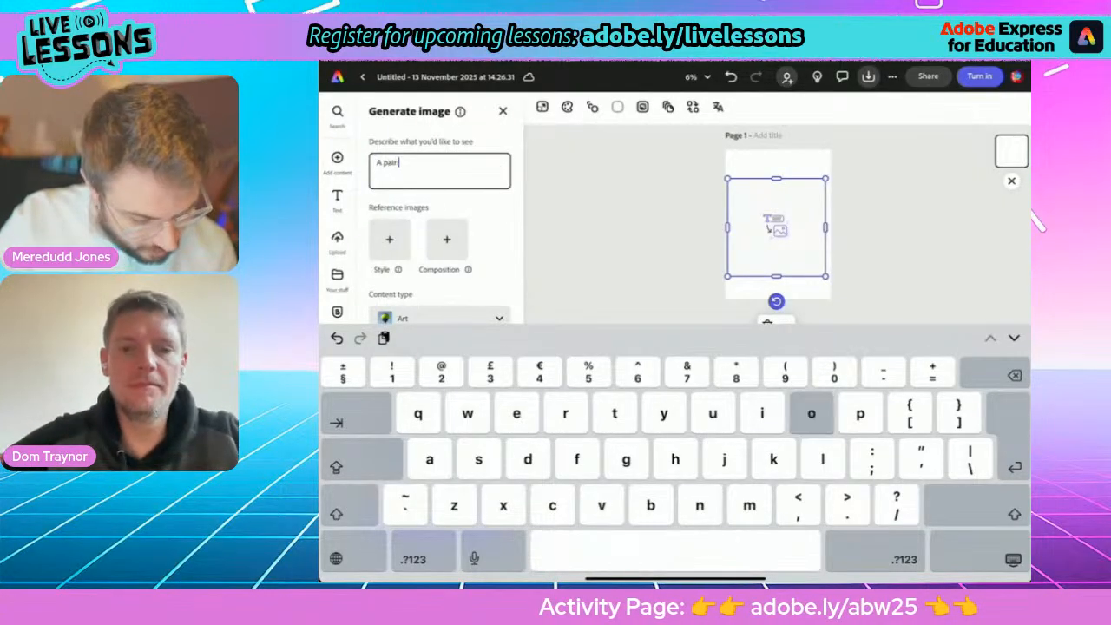
type(" of odd")
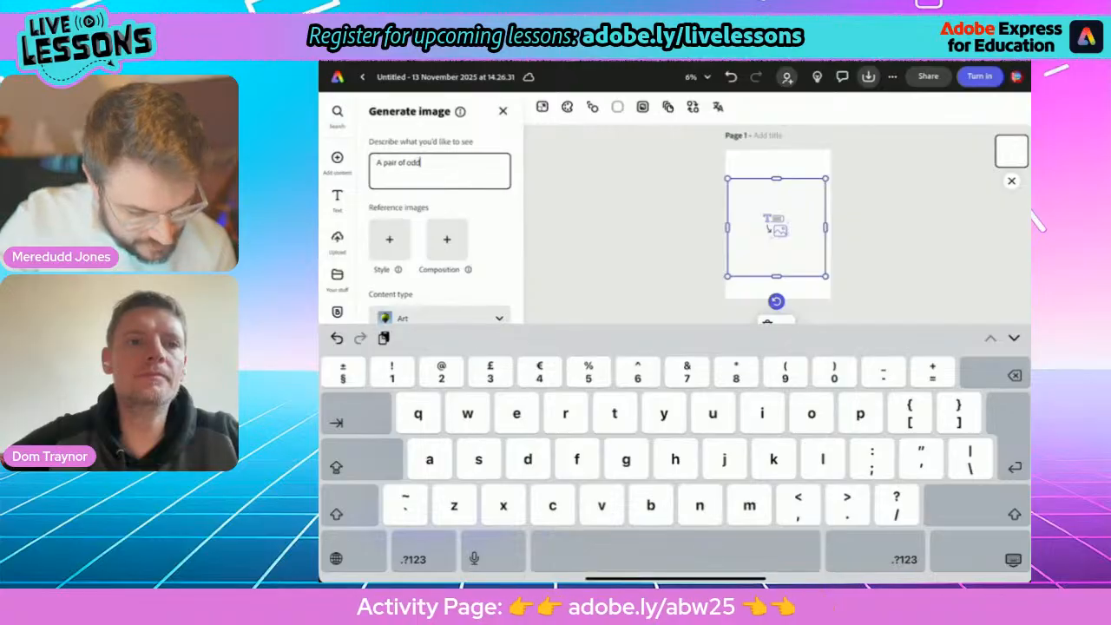
type(" socks")
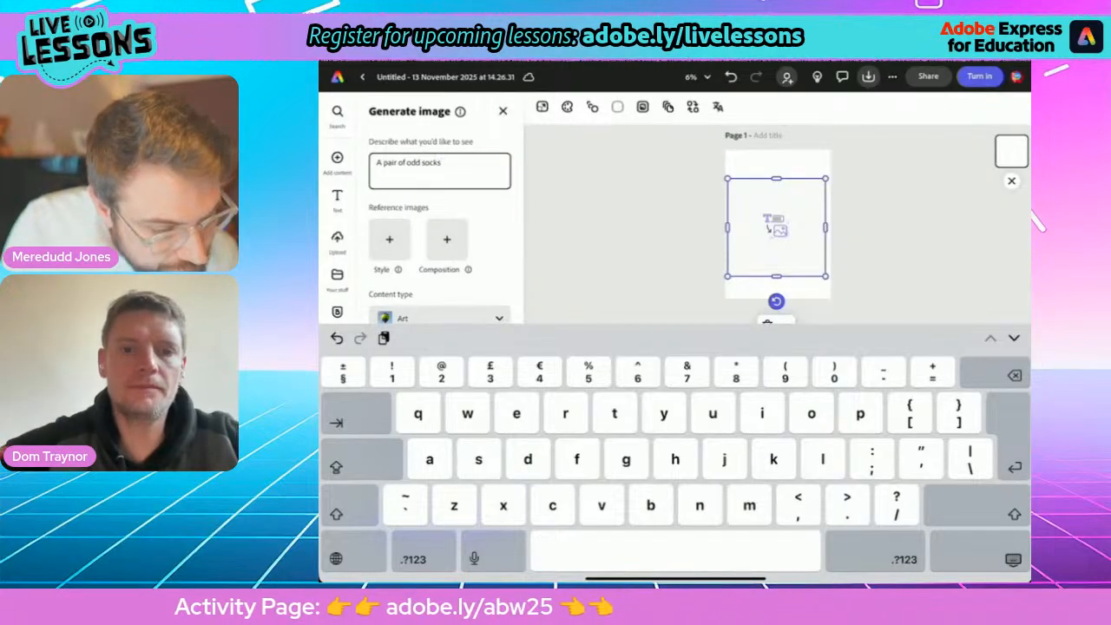
type(". ")
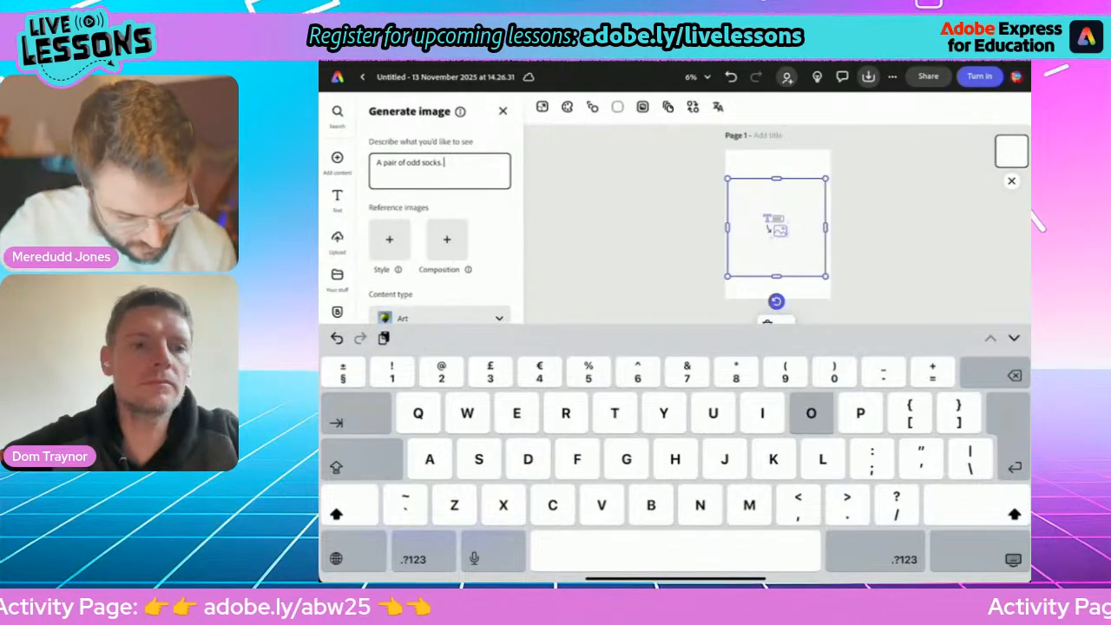
type("One is f")
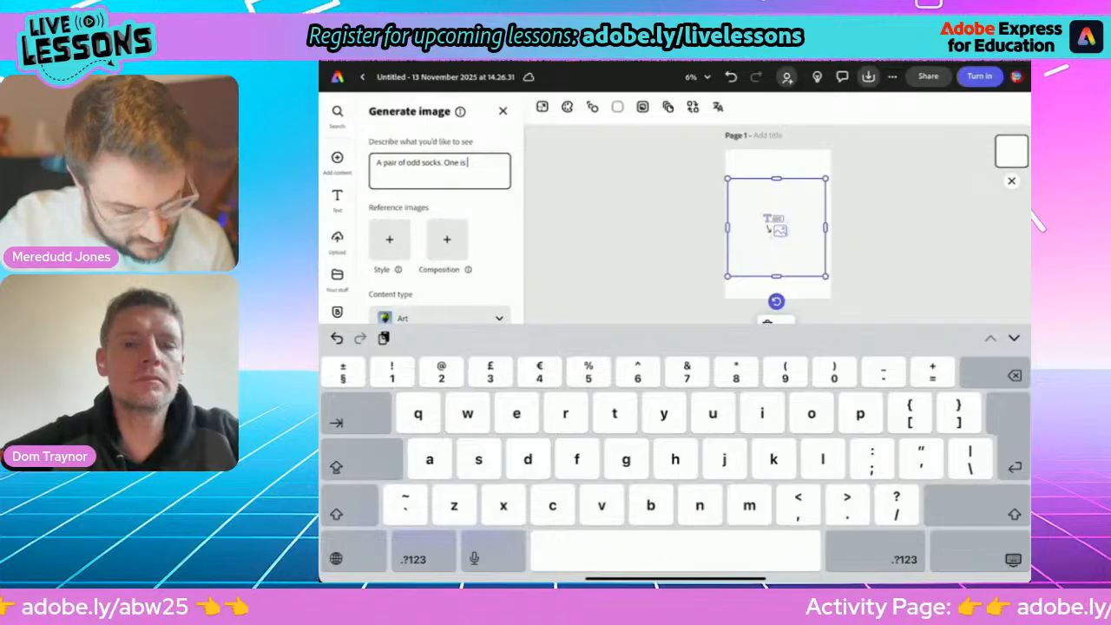
type("luffy")
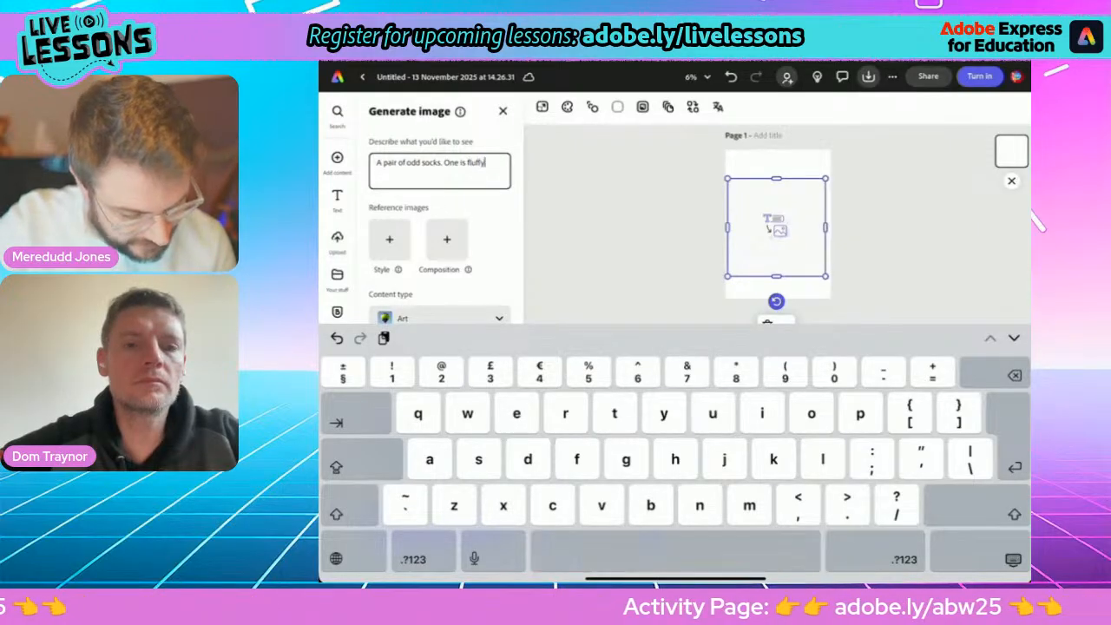
type(" and p")
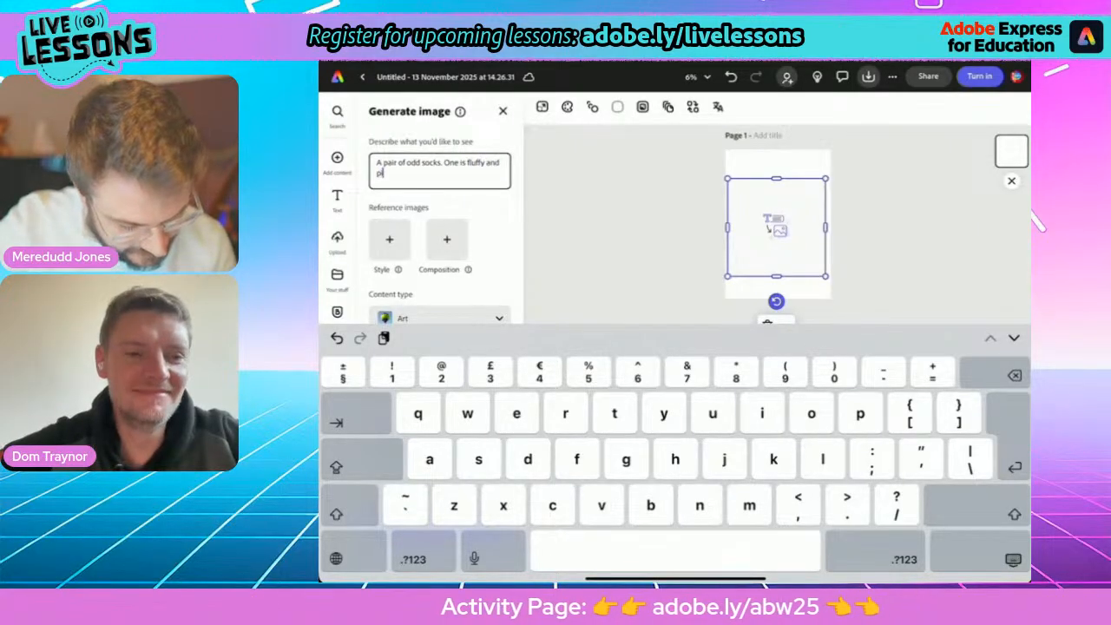
type("ink.")
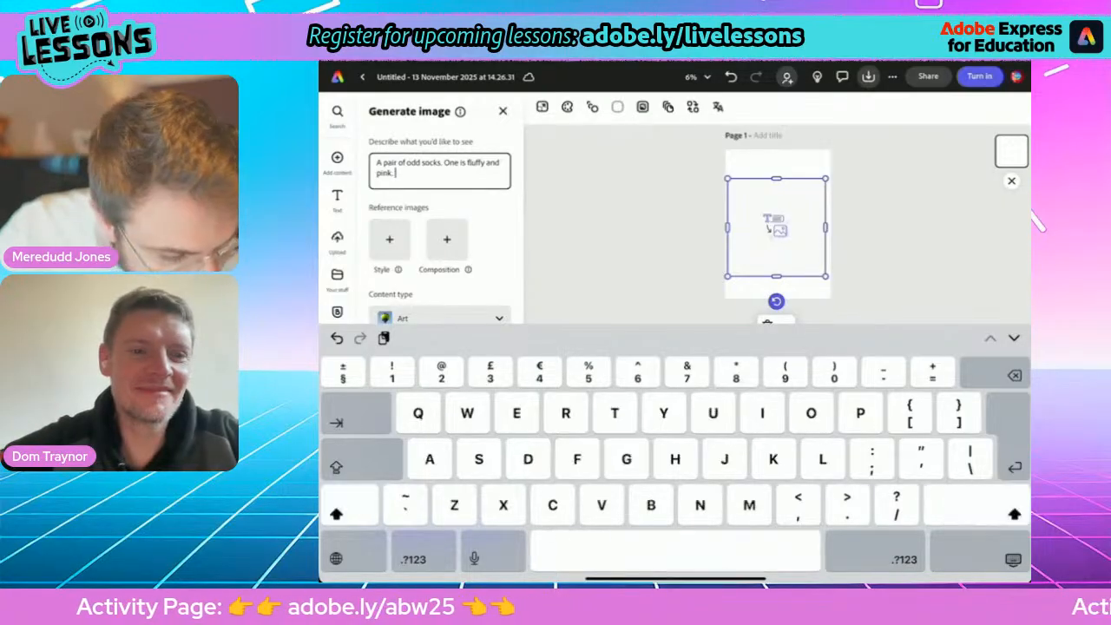
type(" T")
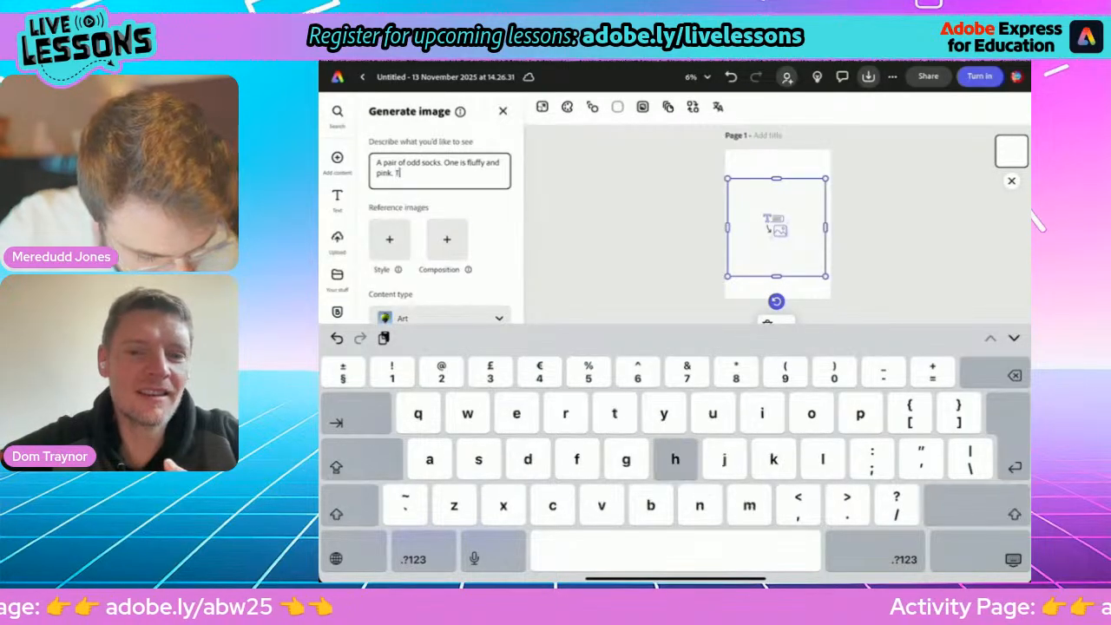
type("he other ")
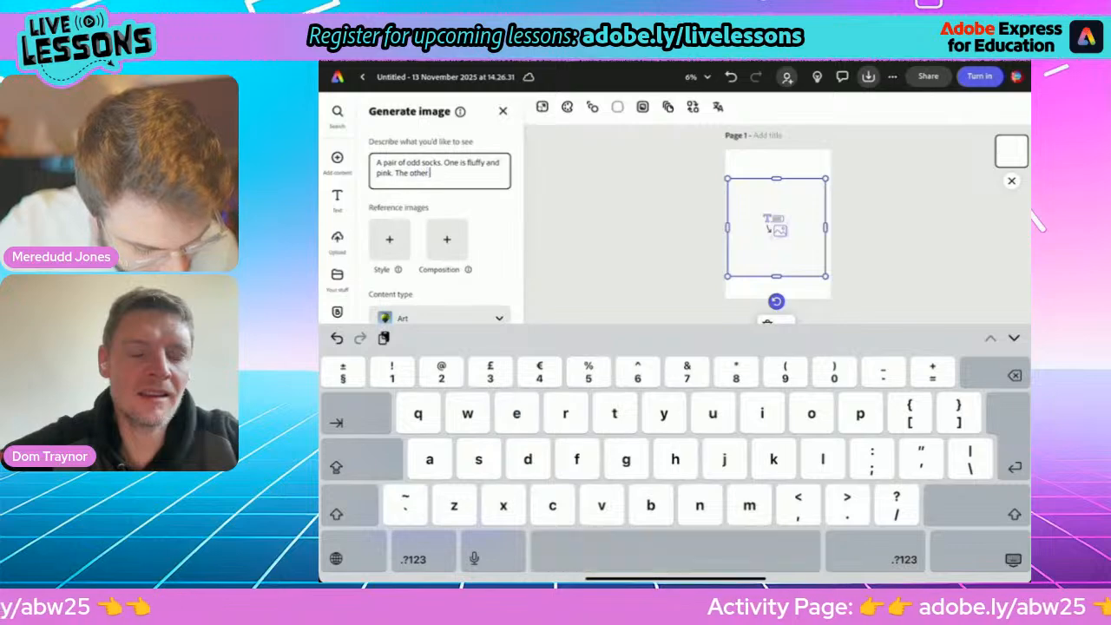
type("is ")
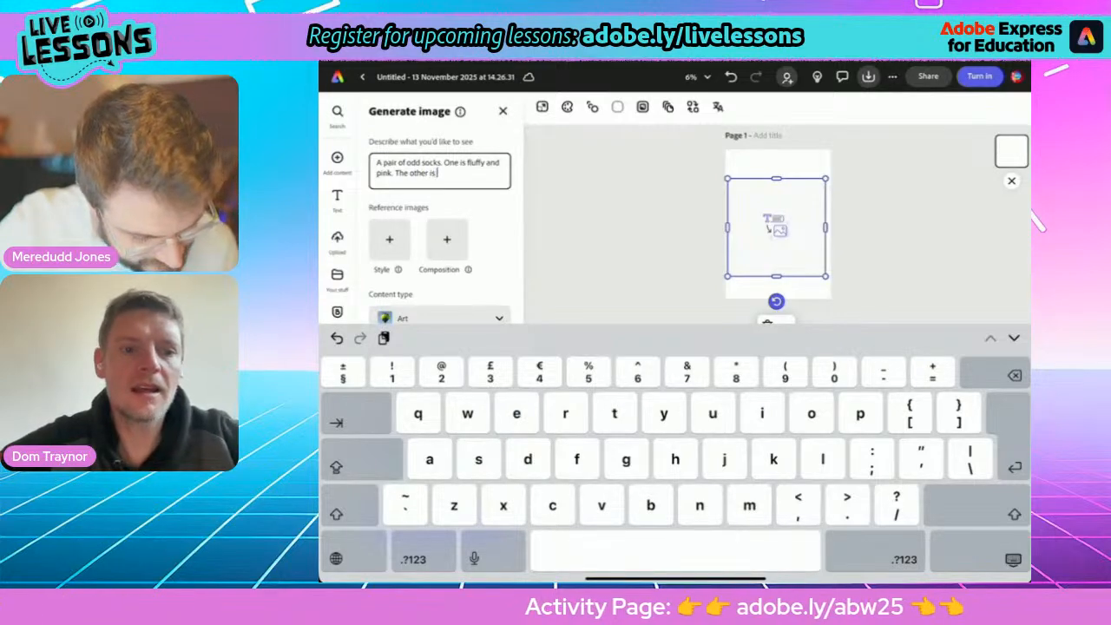
type("blue")
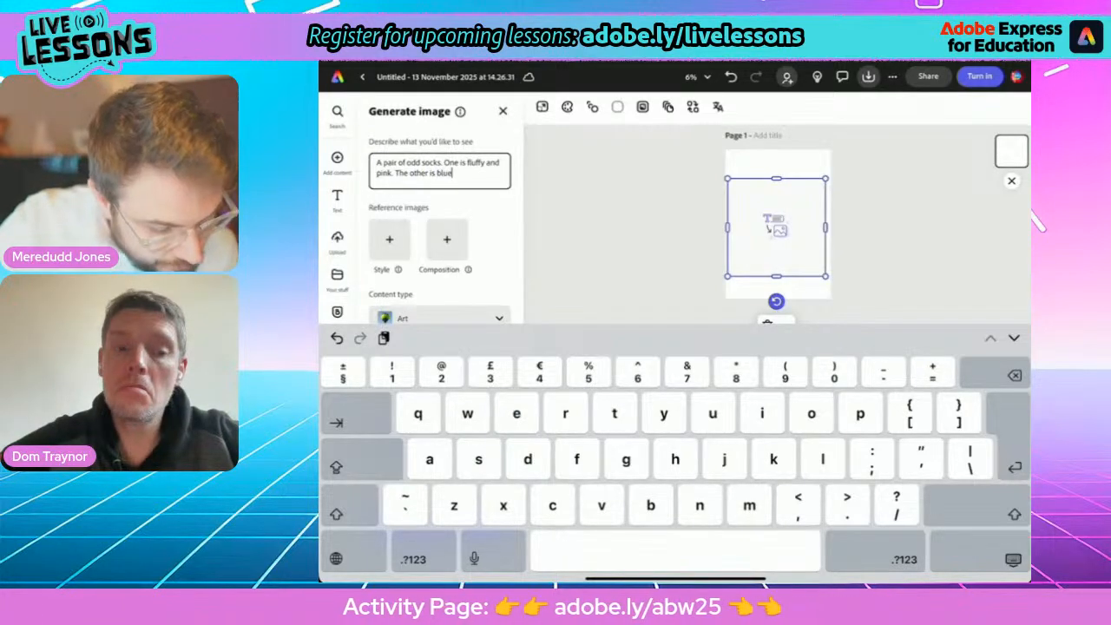
type(", with")
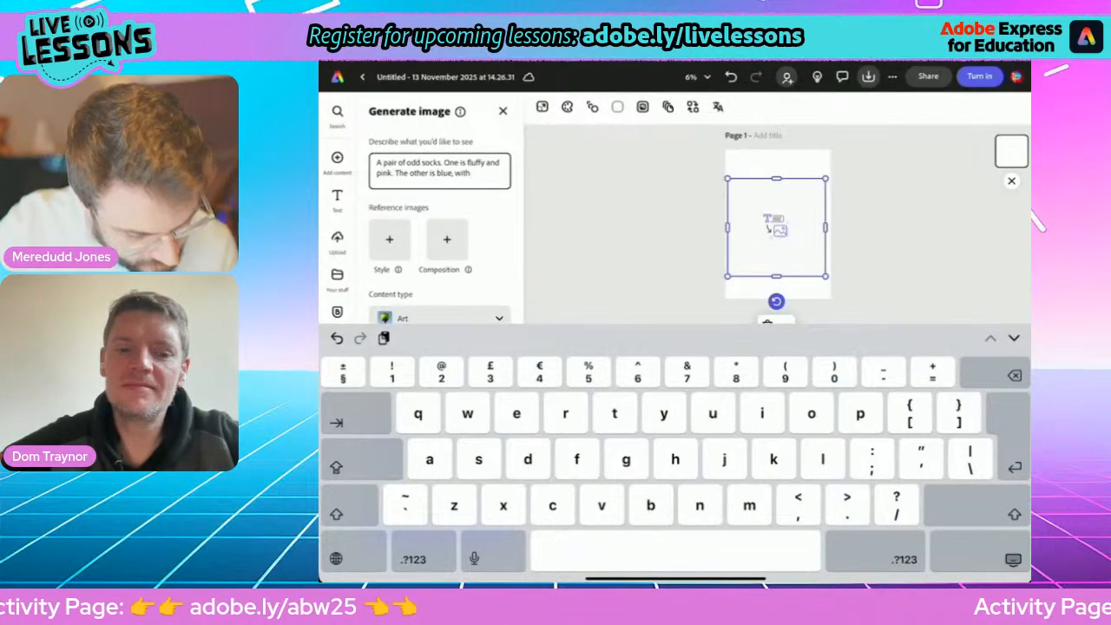
type(" yell")
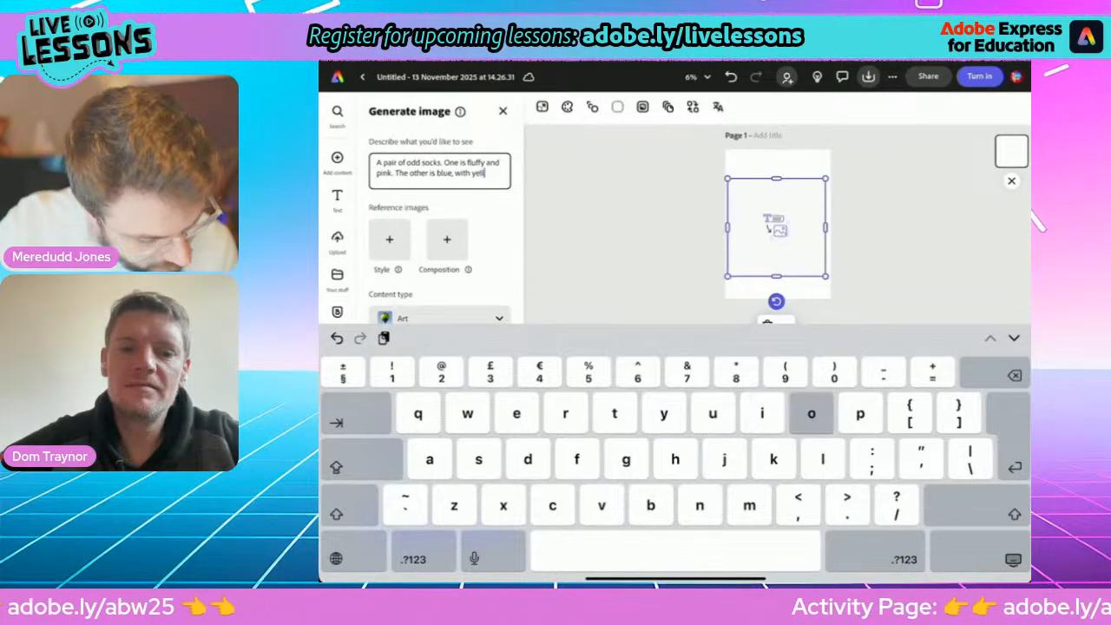
type("ow stars.")
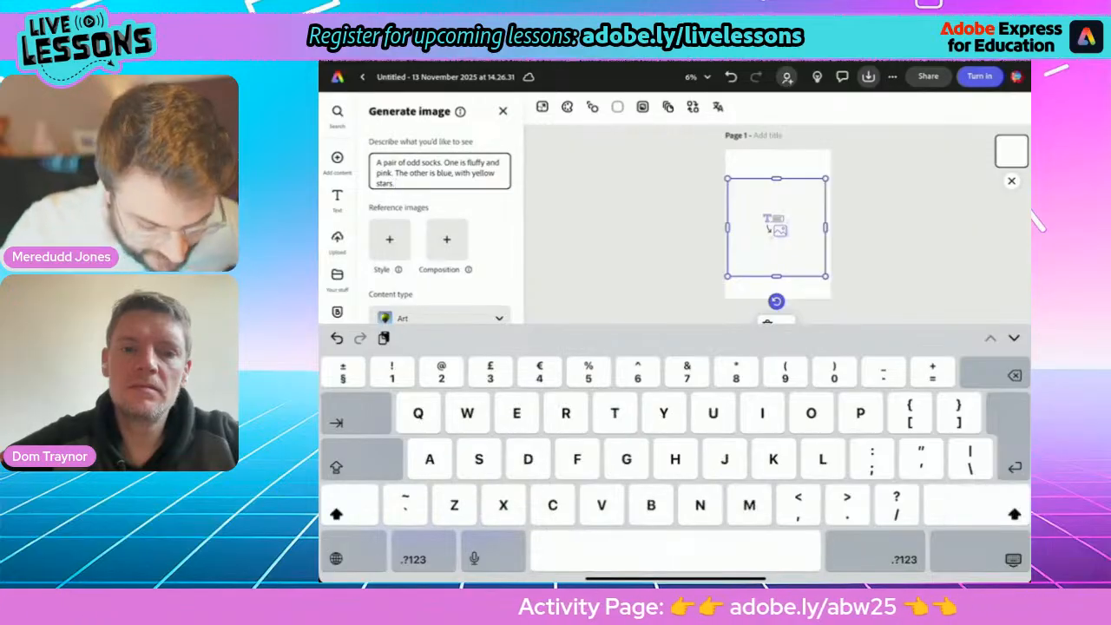
Complete the prompt with "The other is blue, with yellow stars." and generate the image.
left_click(1014, 560)
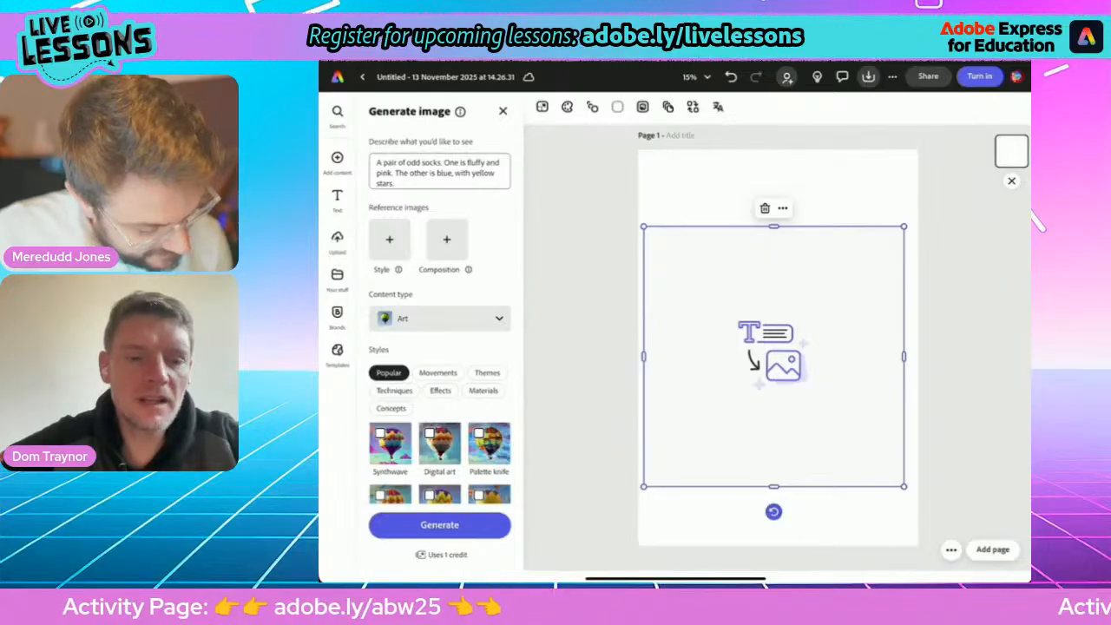
left_click(440, 525)
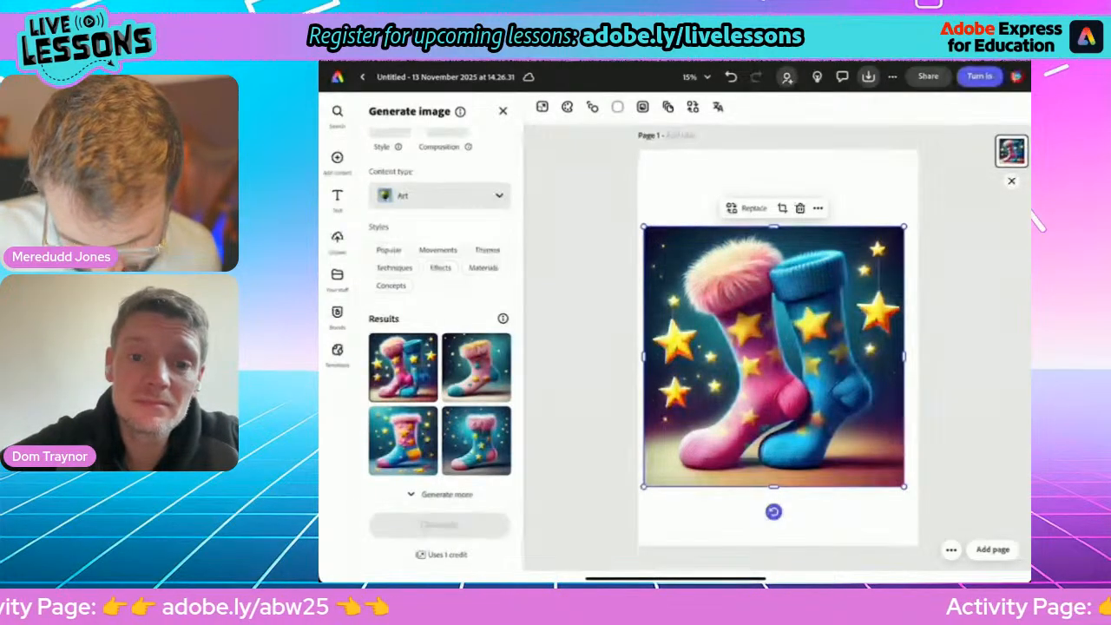
Keep the first sock result, remove its image background and give the page a pink-to-blue gradient background color.
scroll(440, 348, "up", 3)
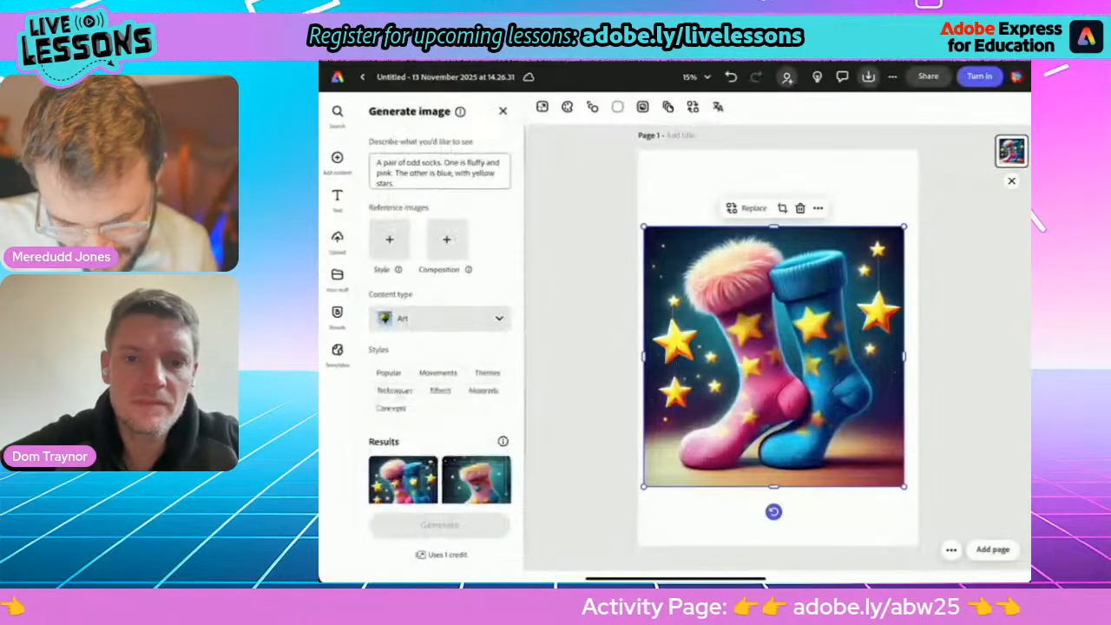
scroll(440, 347, "down", 3)
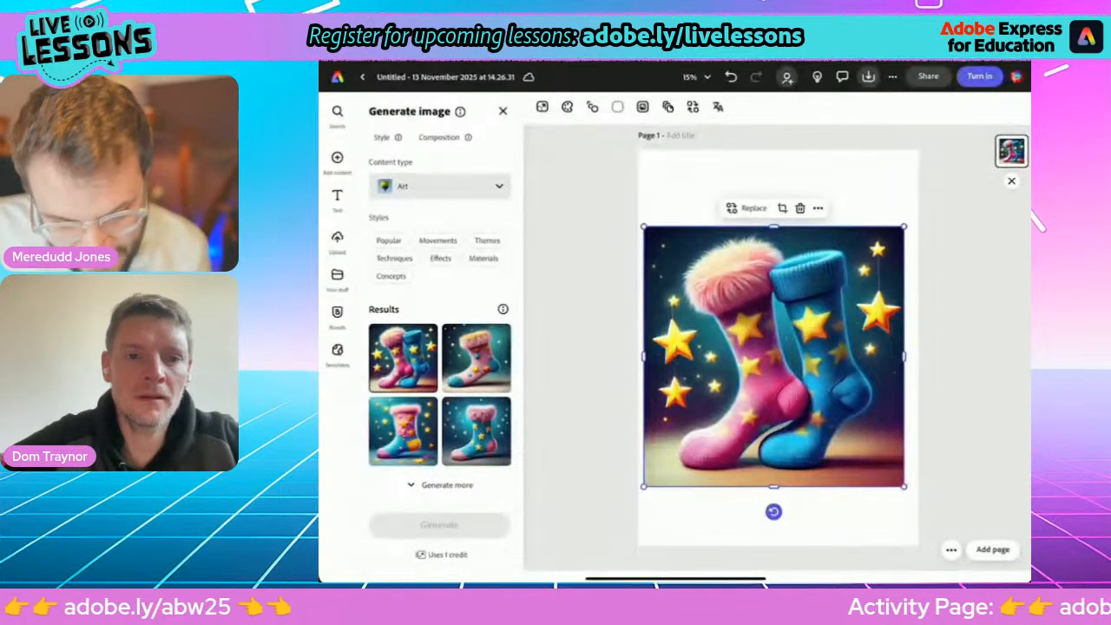
left_click(503, 112)
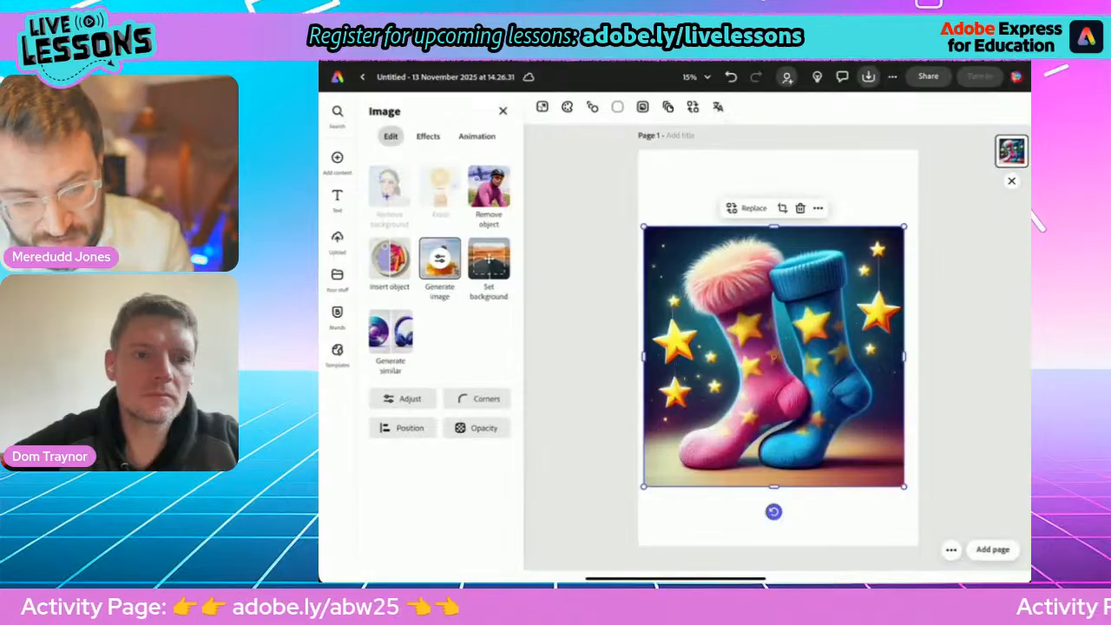
key("Escape")
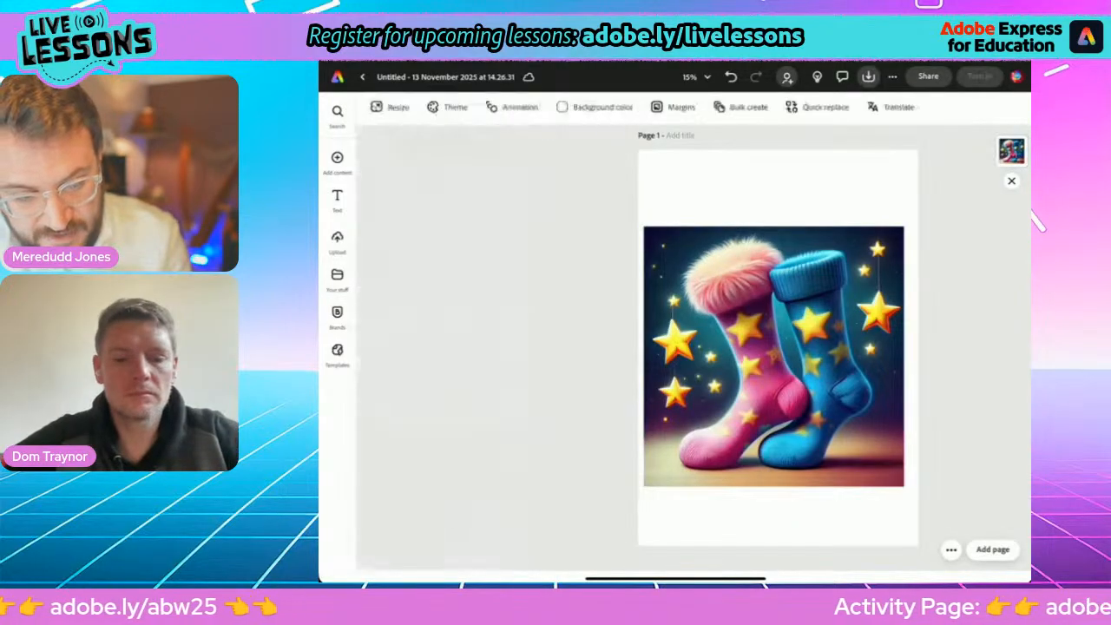
left_click(595, 107)
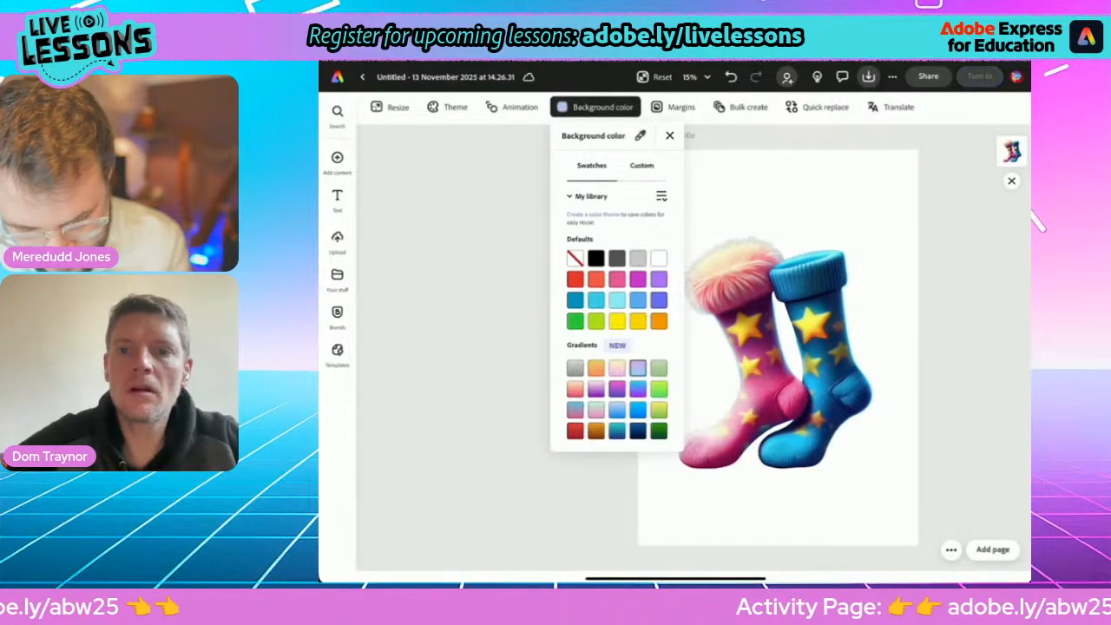
left_click(669, 135)
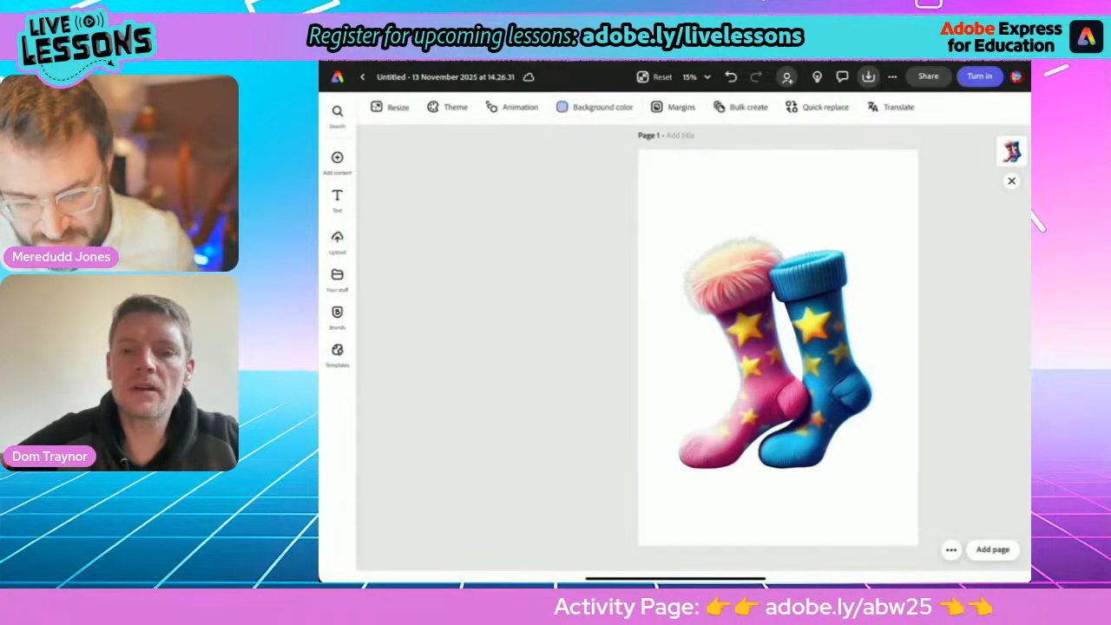
Tilt the pink and blue socks slightly clockwise, enlarge them to nearly the page width and reposition them near the page's middle.
left_click(776, 350)
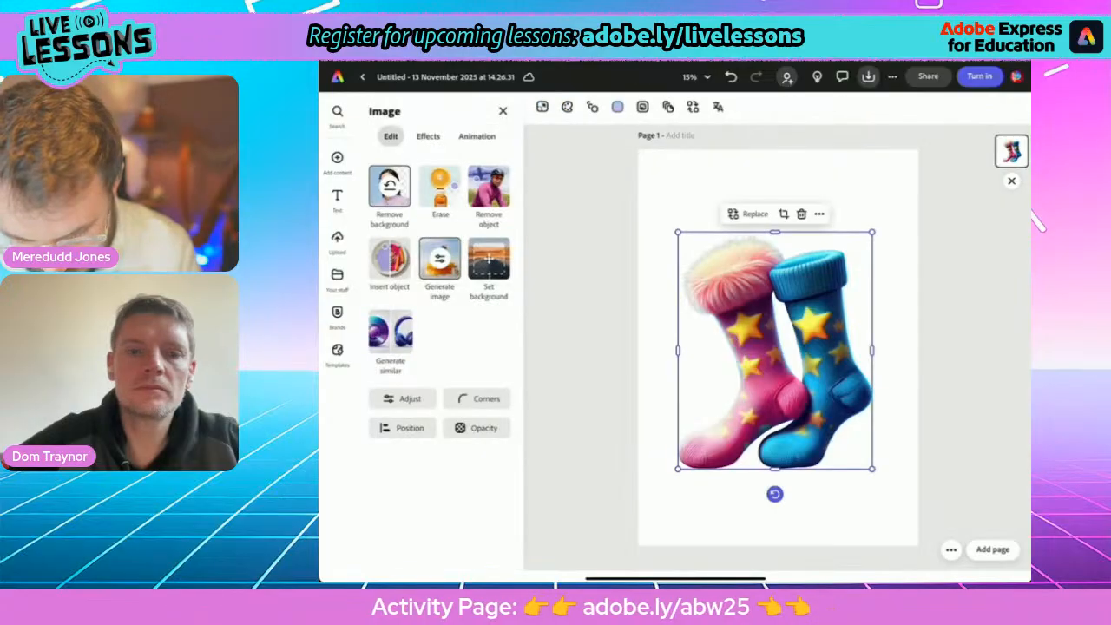
left_click_drag(774, 494, 755, 492)
left_click_drag(696, 220, 682, 199)
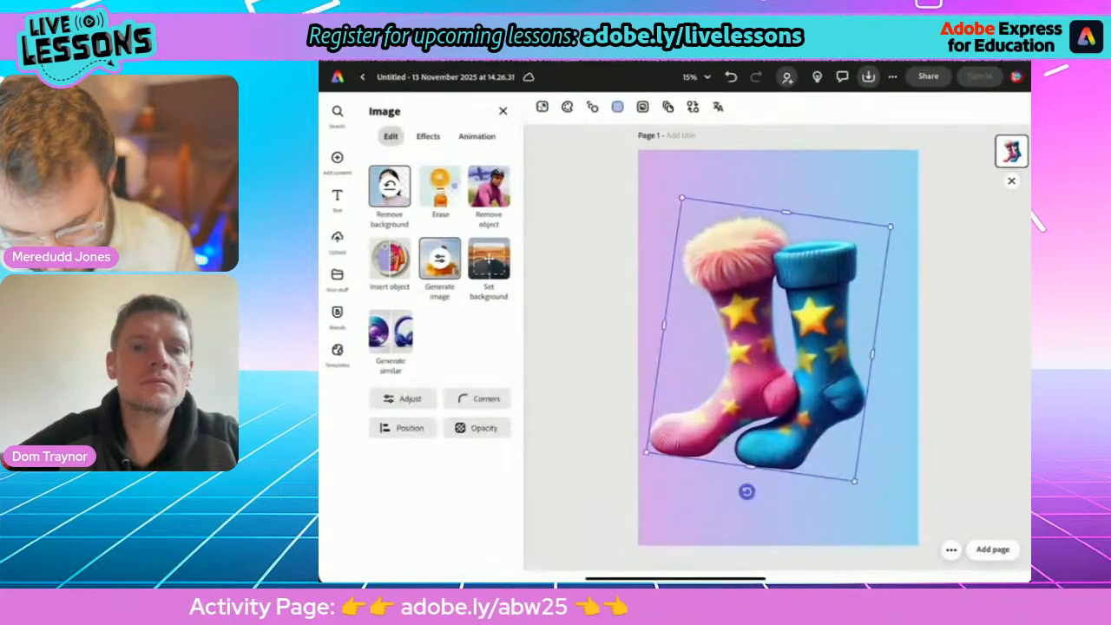
left_click_drag(769, 340, 774, 360)
left_click_drag(686, 218, 671, 194)
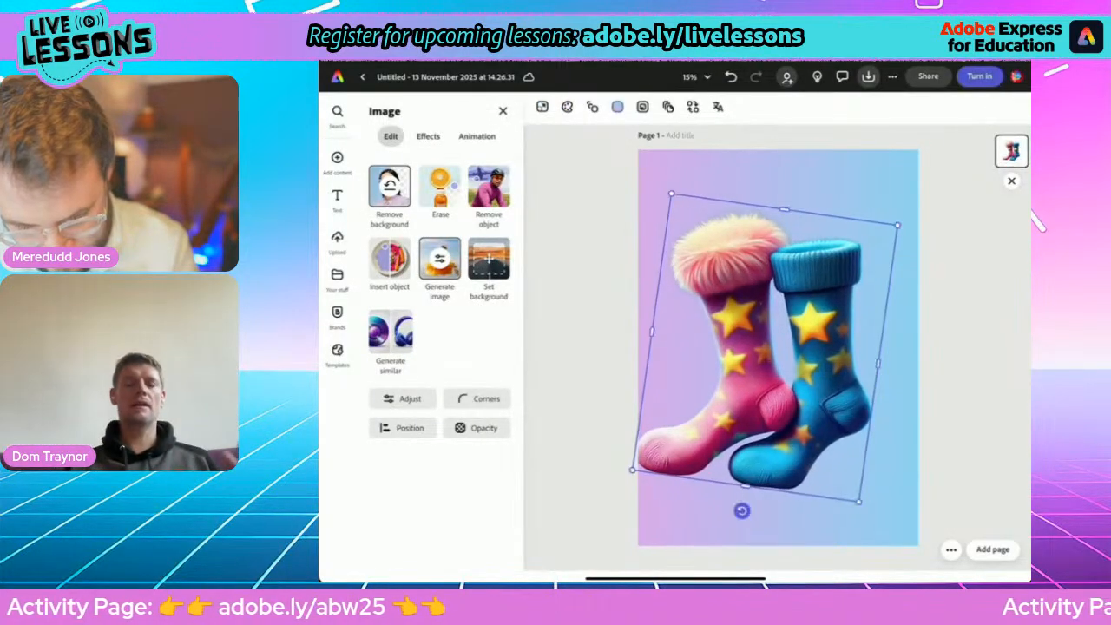
mouse_move(768, 352)
left_mouse_down()
mouse_move(776, 373)
mouse_move(767, 369)
left_mouse_up()
left_click(966, 365)
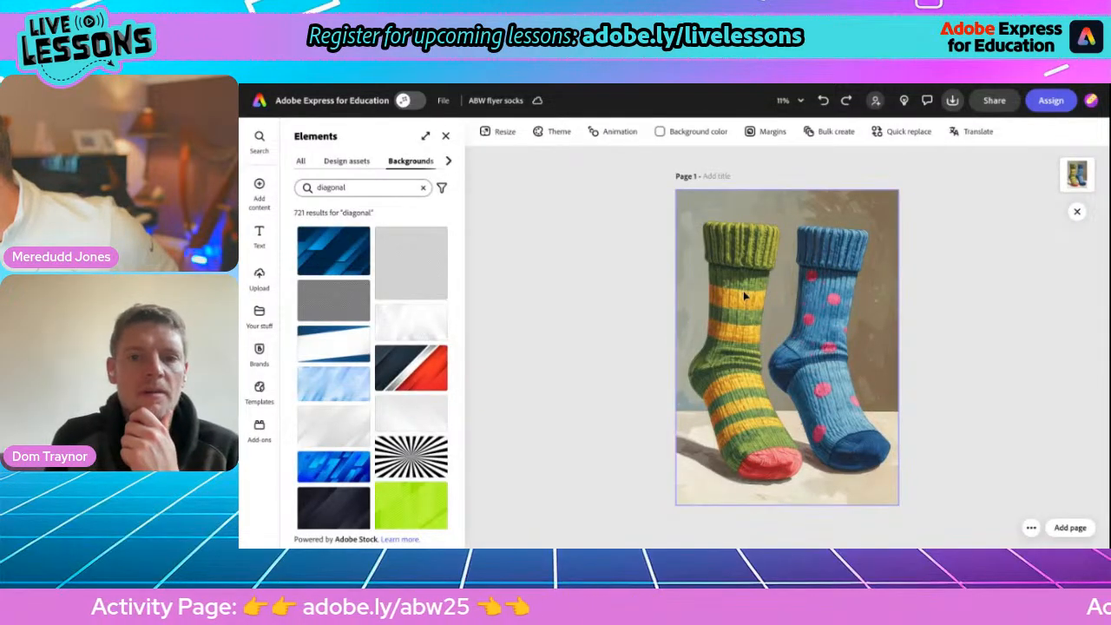
On the ABW flyer socks poster, remove the socks image's background and add the black-and-white sunburst from the "diagonal" background elements.
left_click(752, 325)
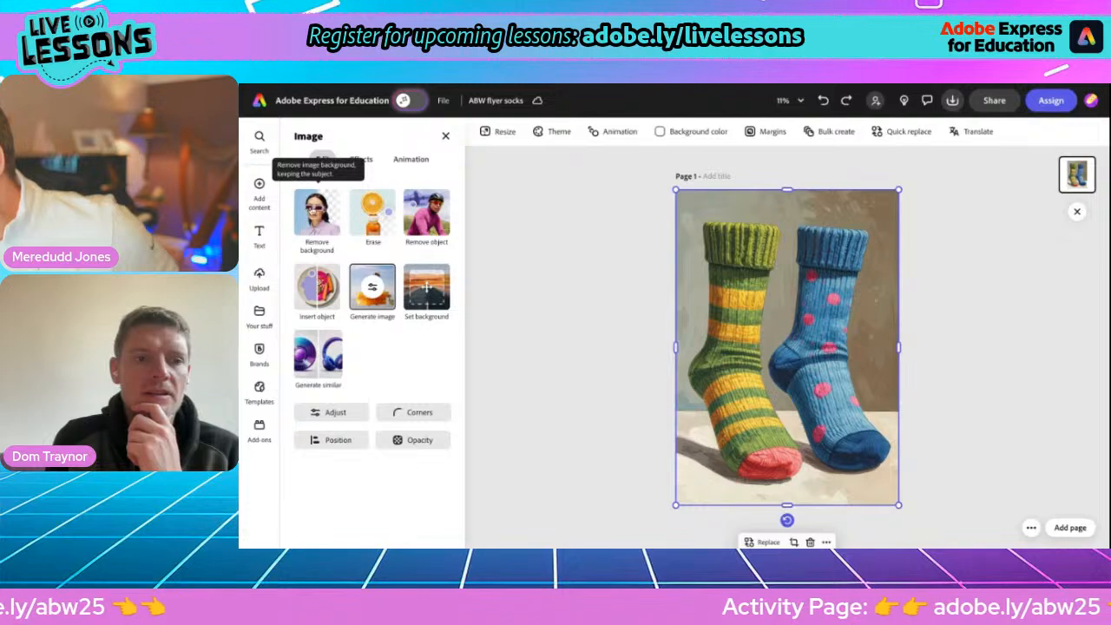
left_click(309, 208)
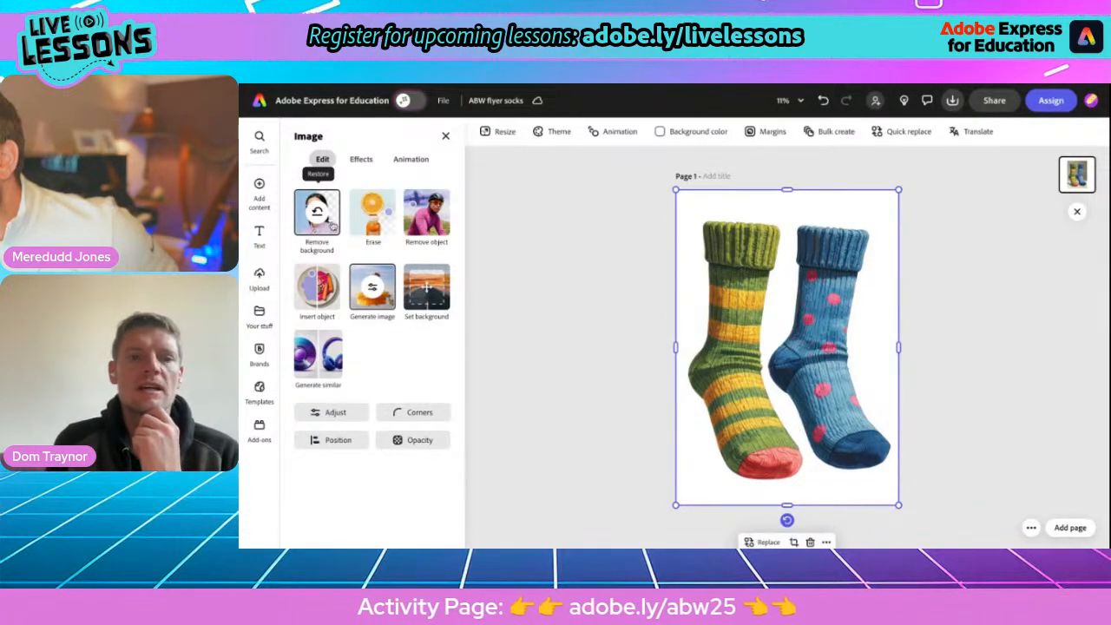
mouse_move(260, 185)
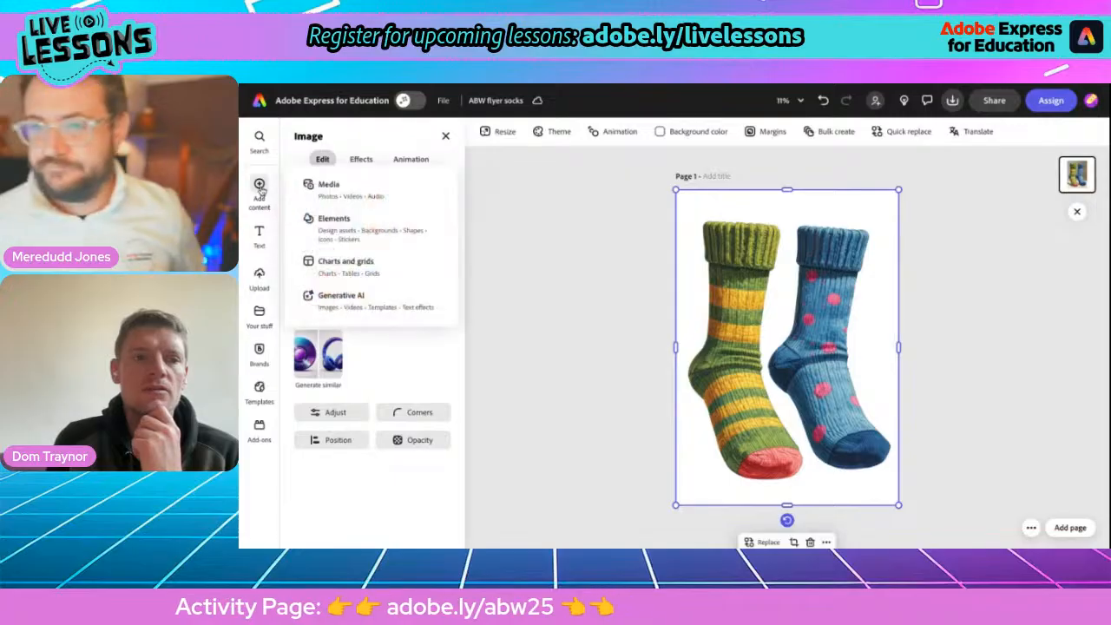
left_click(335, 219)
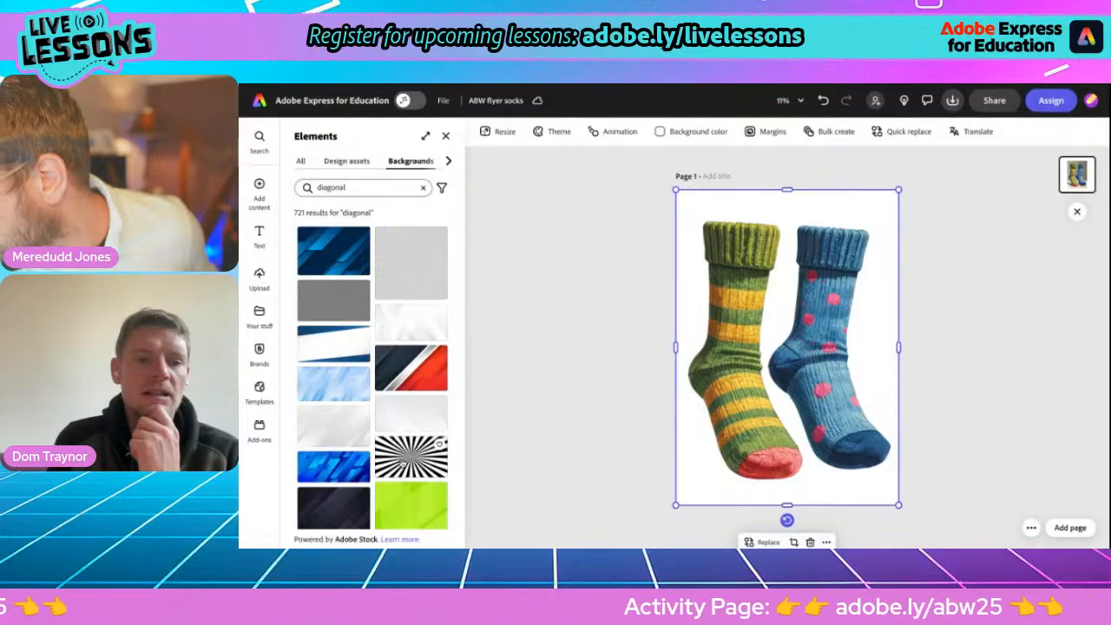
scroll(412, 456, "down", 3)
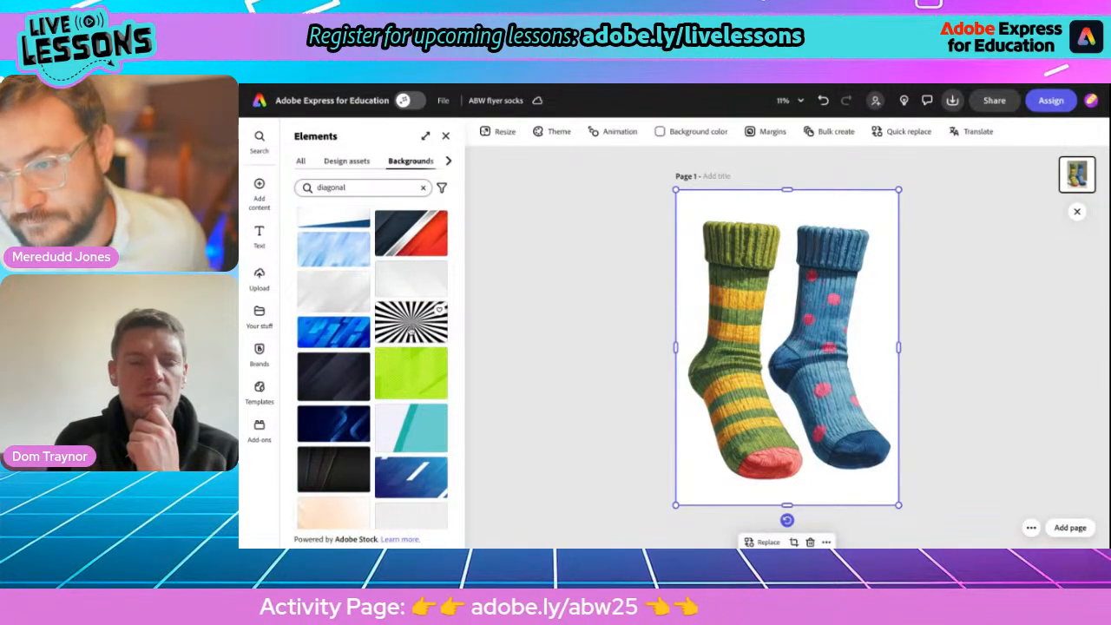
left_click(412, 323)
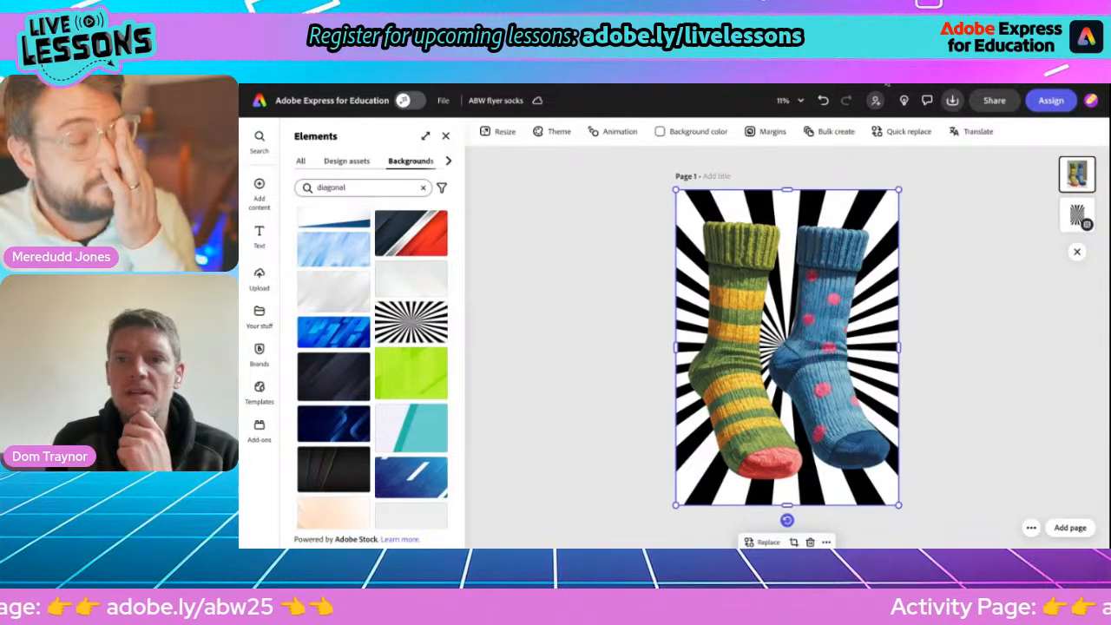
Move the socks image slightly down the page over the black-and-white sunburst.
left_click(829, 347)
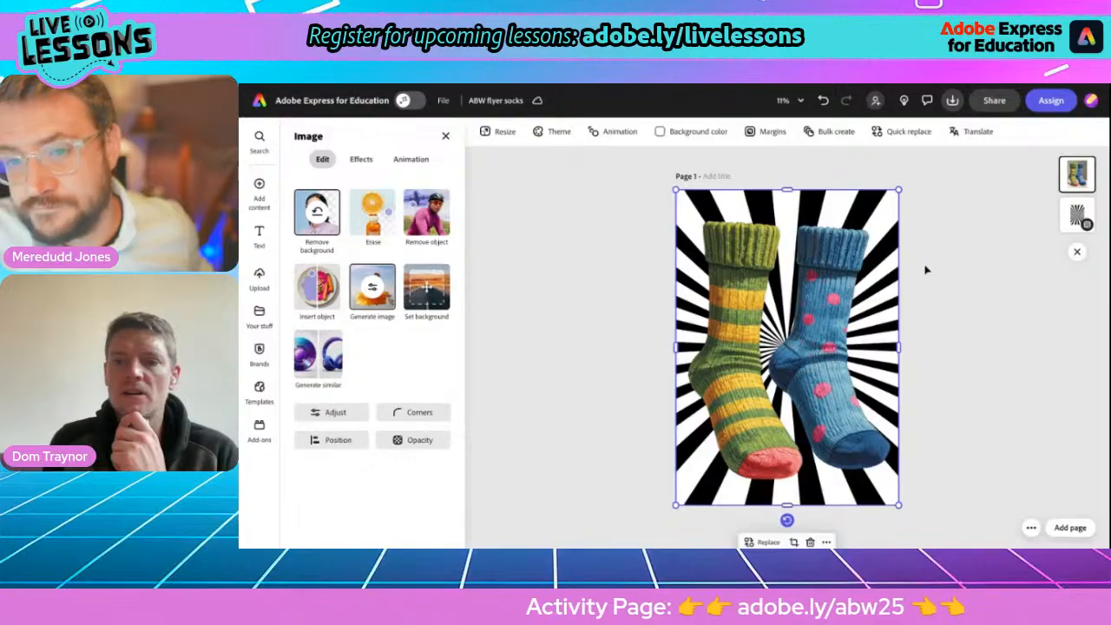
left_click_drag(807, 370, 806, 385)
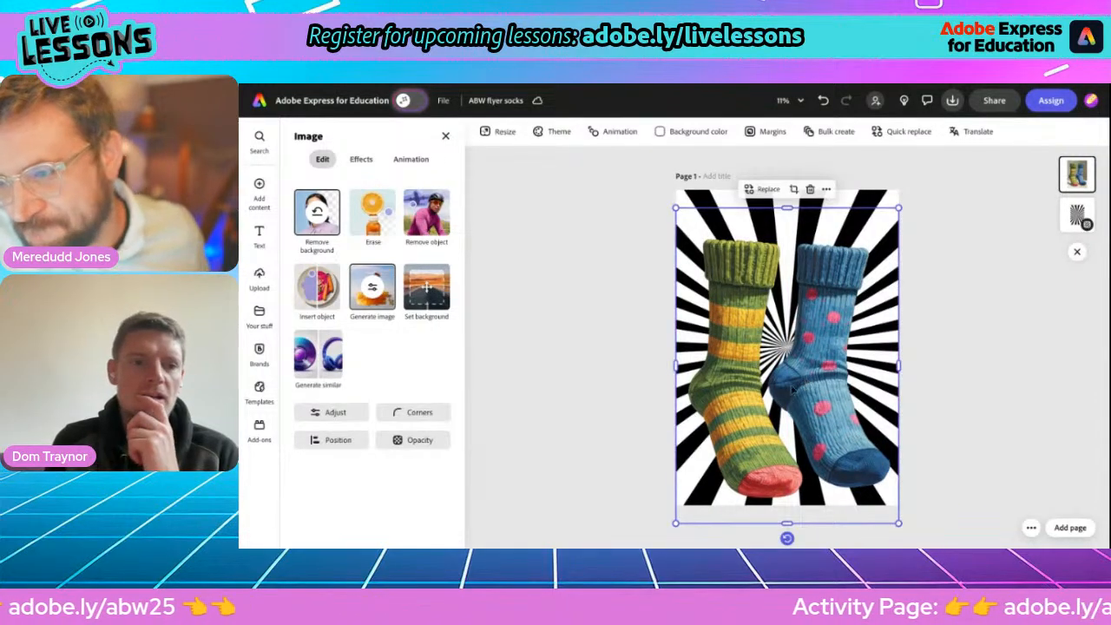
Try the Duotone, Tint and Darken tones on the sunburst background, settling on Colorize shuffled to an orange and dark brown combination.
left_click(361, 159)
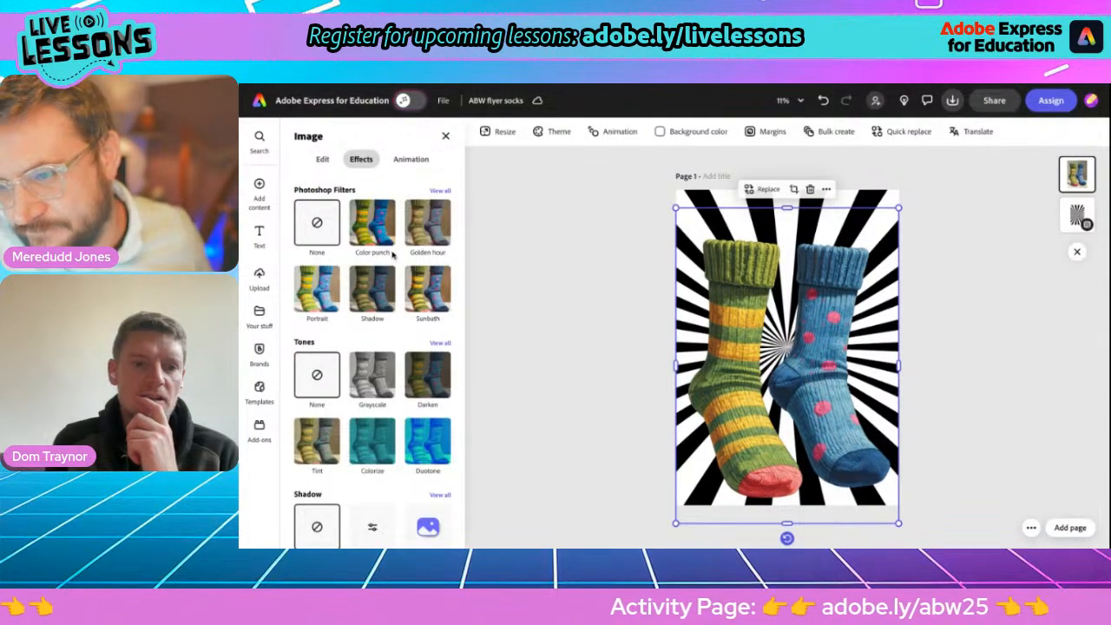
left_click(705, 214)
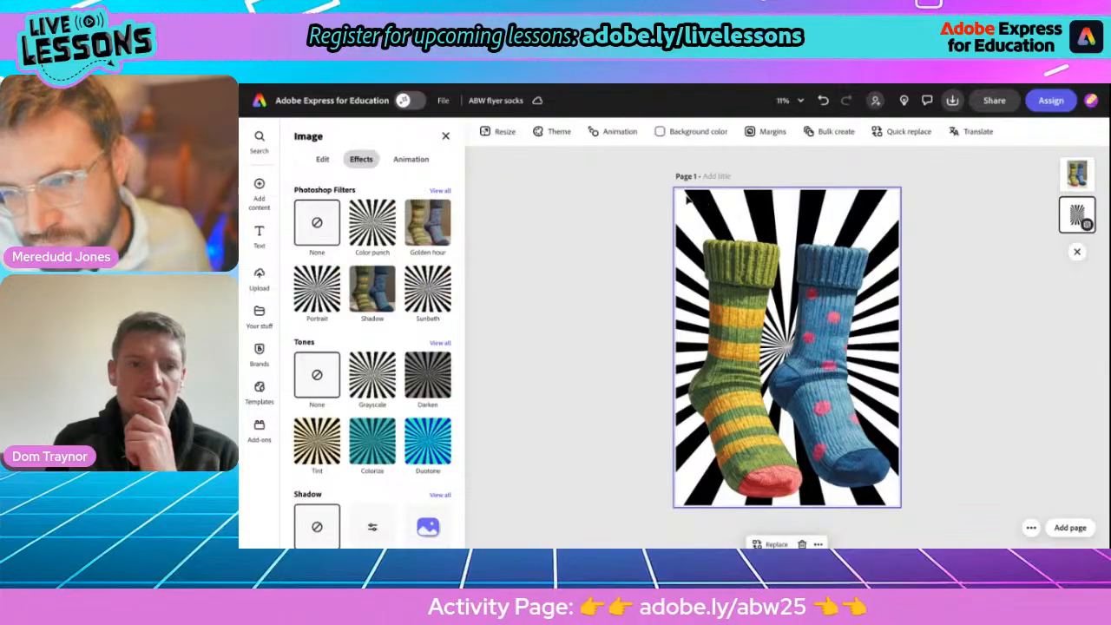
left_click(360, 450)
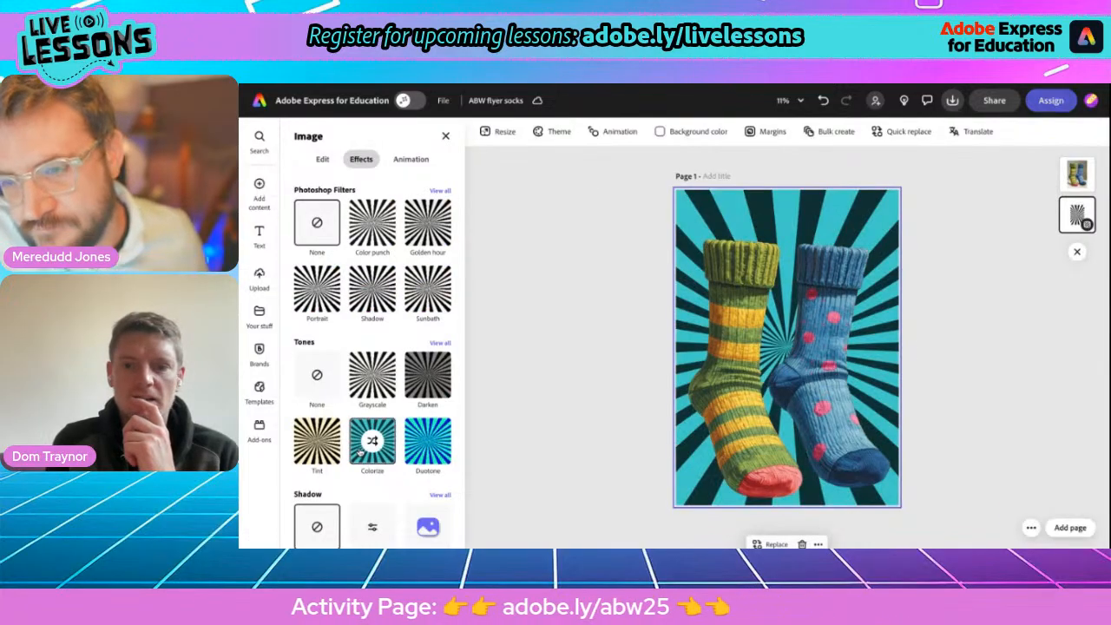
left_click(420, 449)
left_click(313, 443)
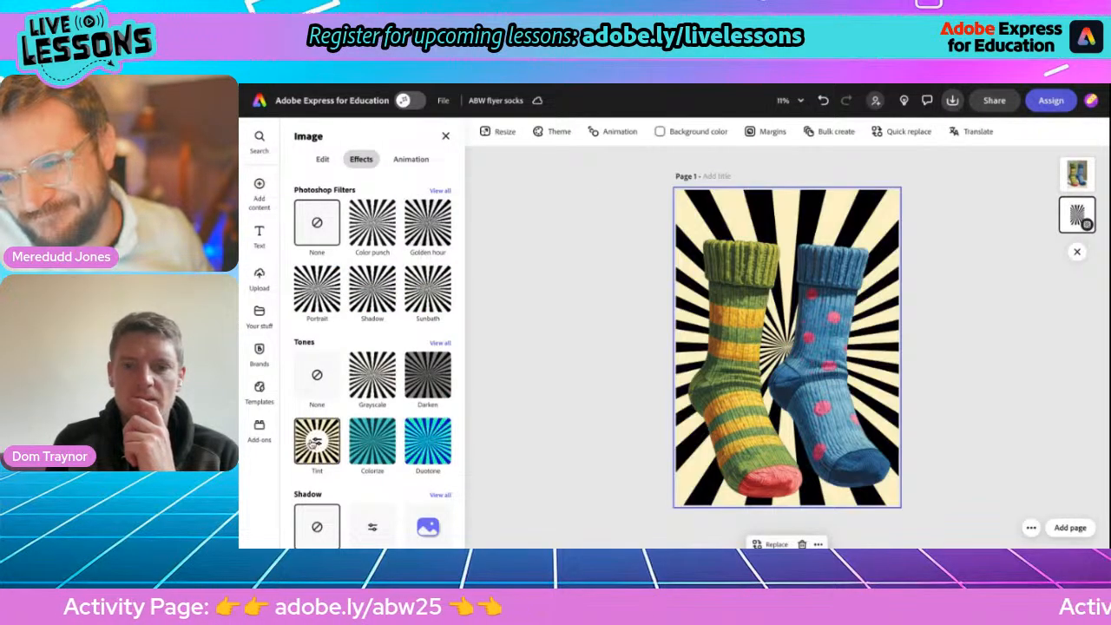
left_click(419, 385)
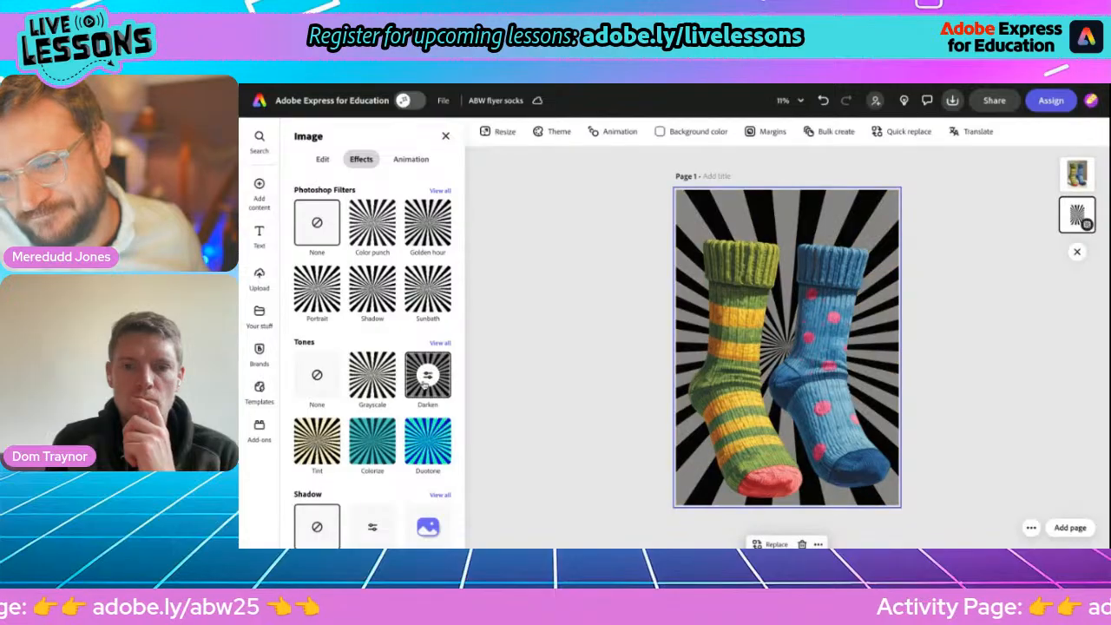
left_click(371, 442)
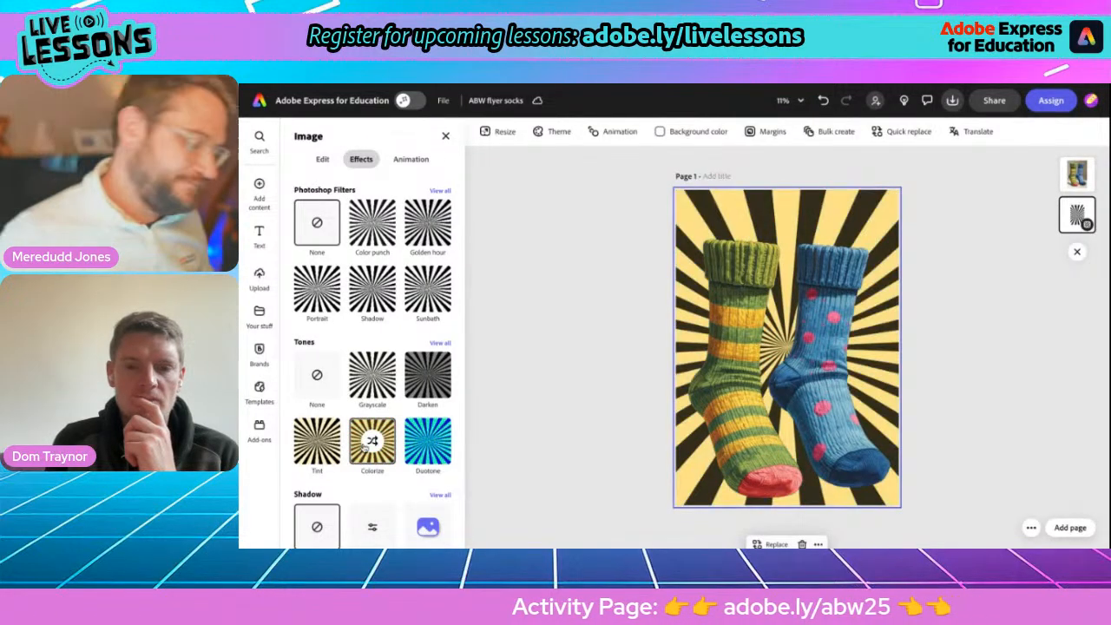
left_click(365, 448)
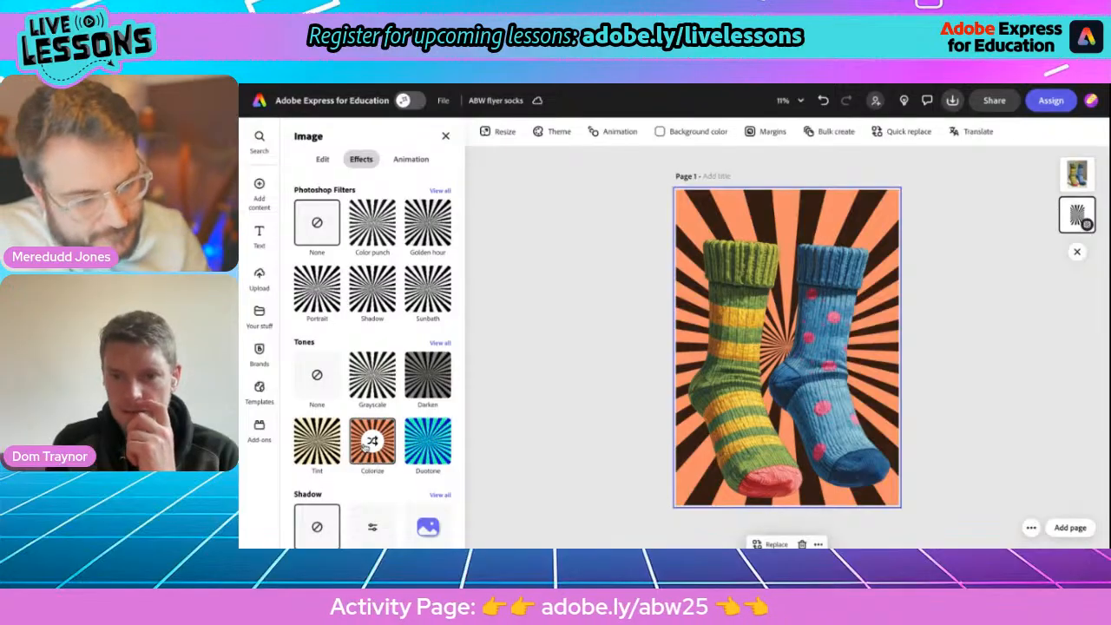
left_click(550, 312)
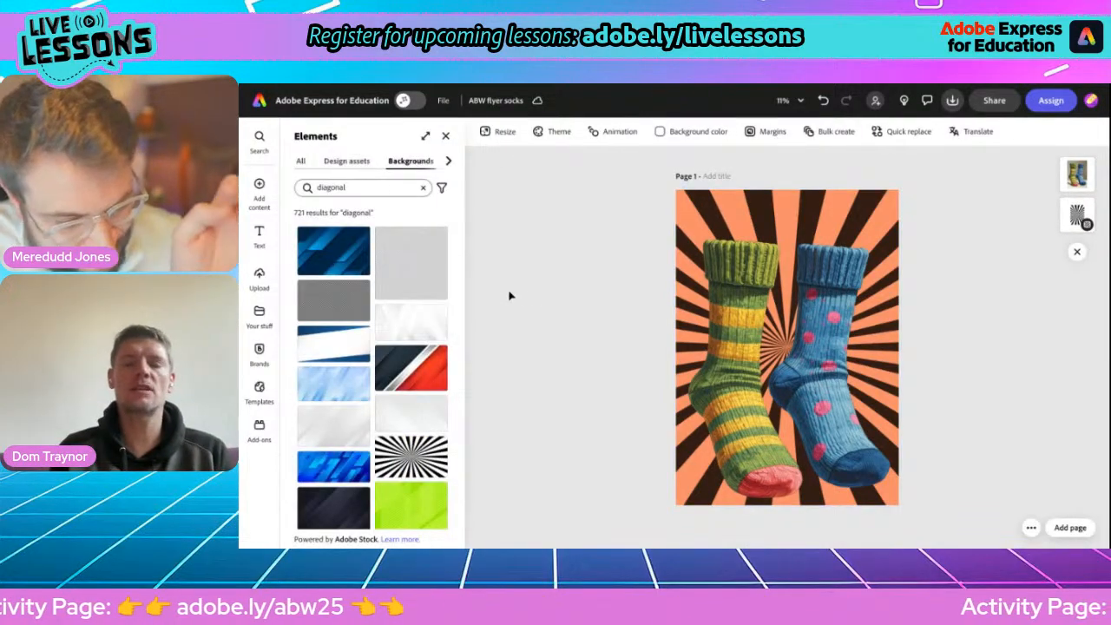
Add a text box to the page reading "ANTI BULLYING WEEK" with "ODD SOCK SALE" on the second line.
left_click(259, 234)
left_click(360, 170)
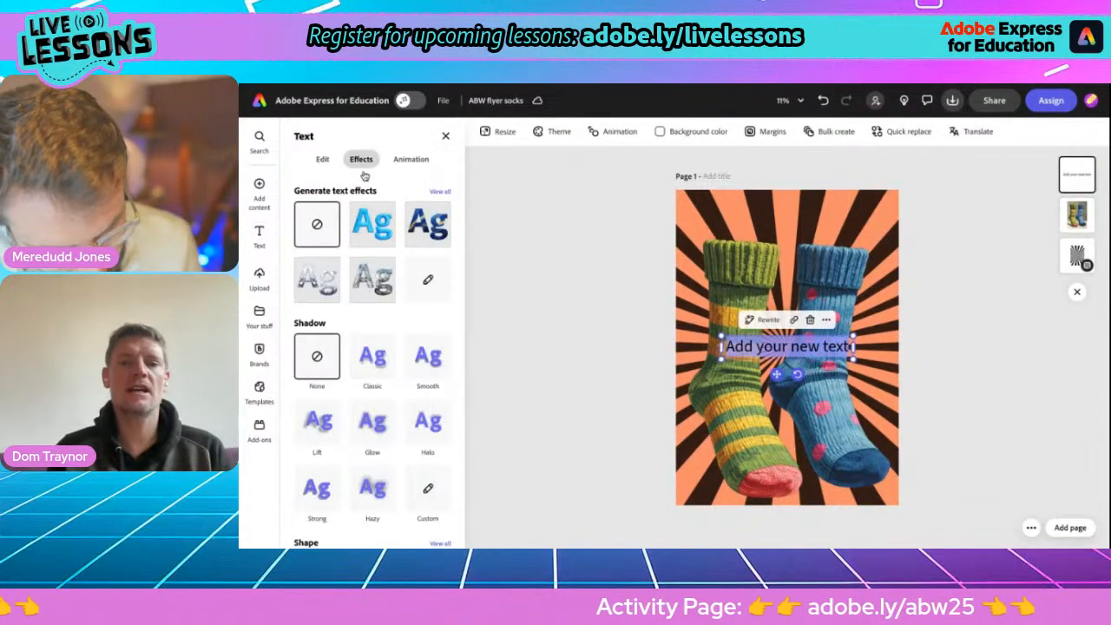
type("ANT")
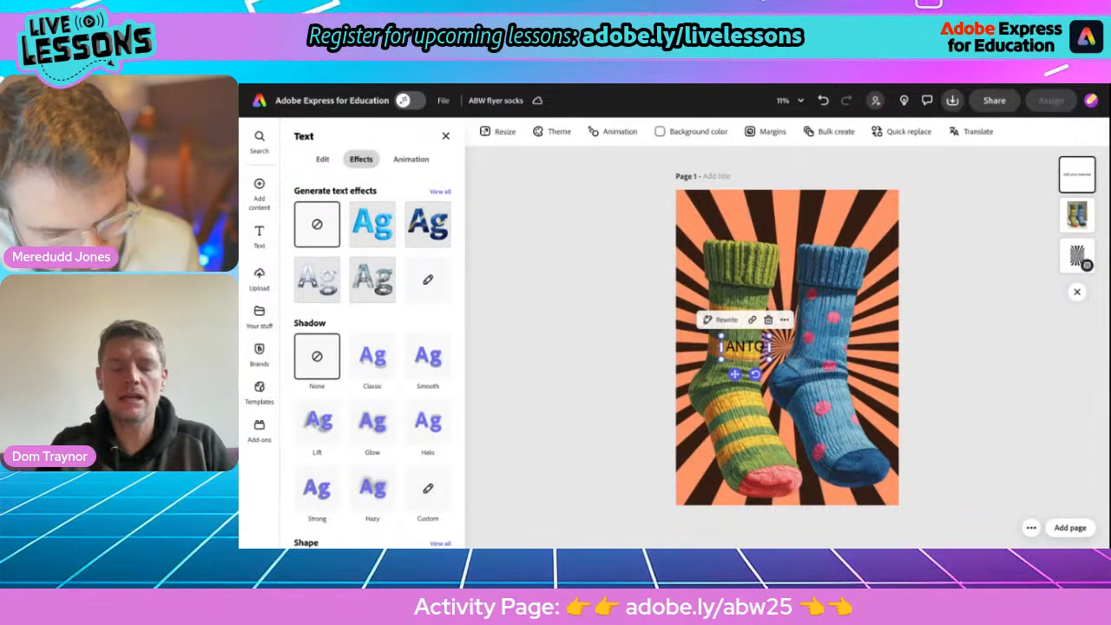
type("I BULL")
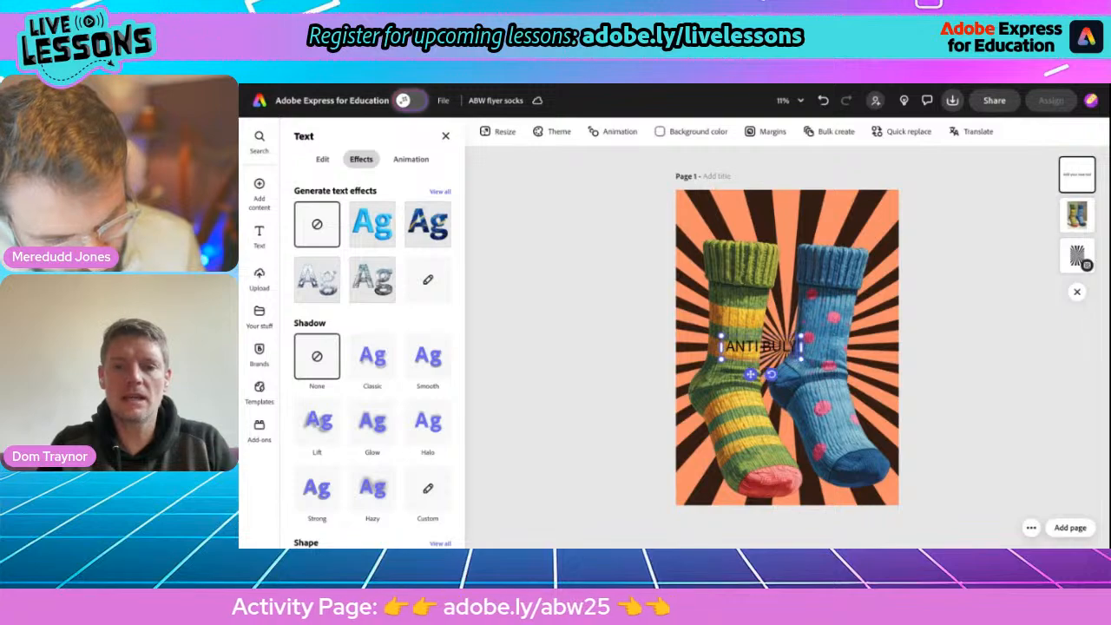
key("BackSpace")
key("BackSpace")
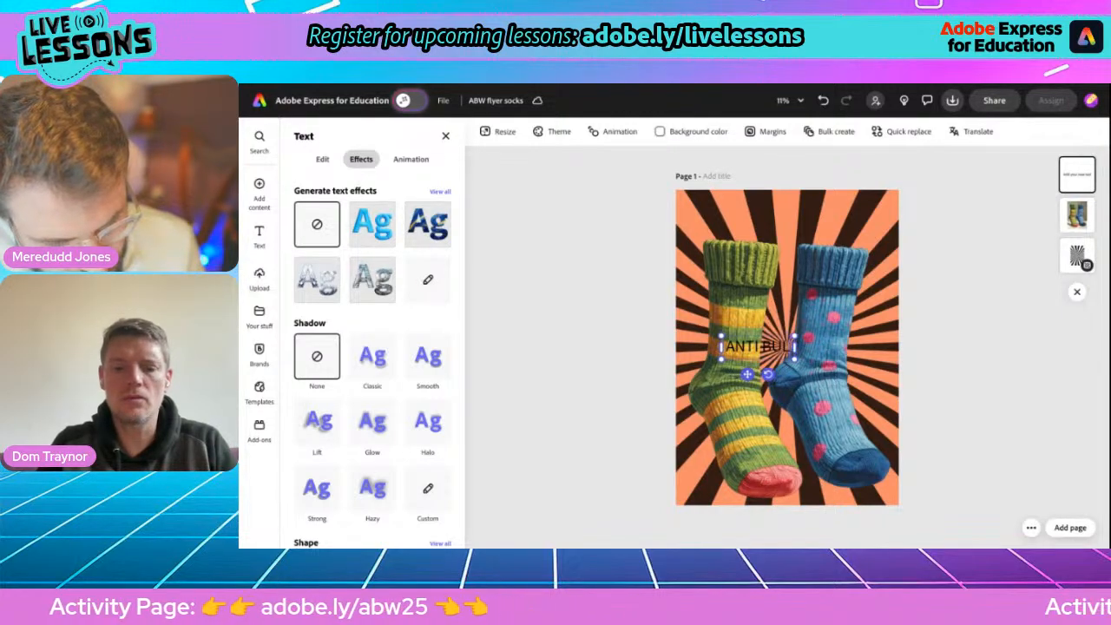
type("LYING WEEK")
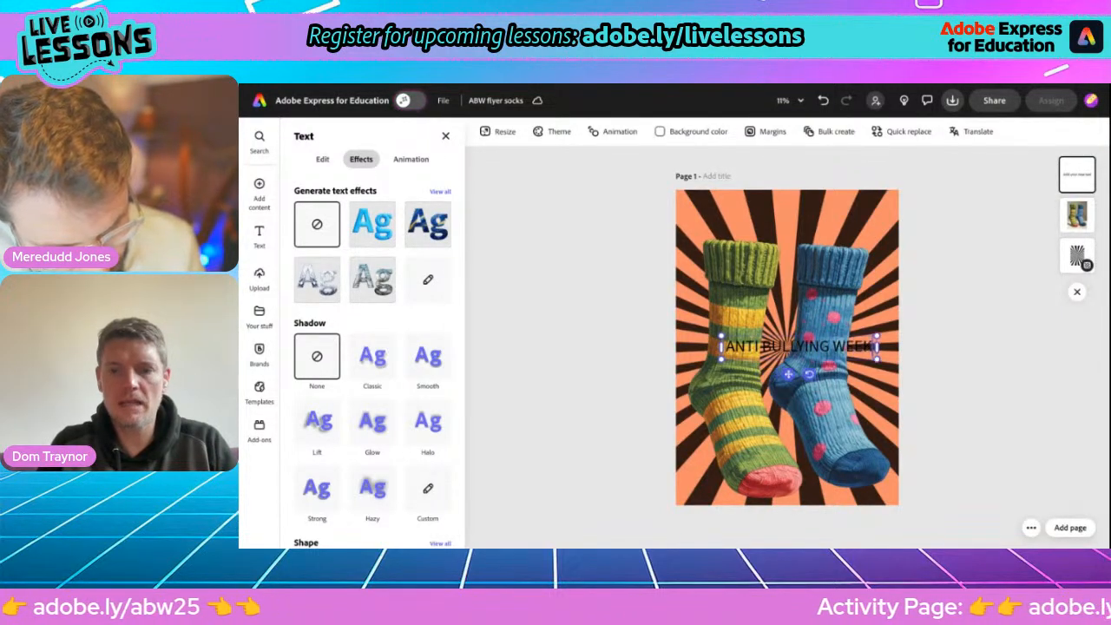
key("Return")
type("ODD")
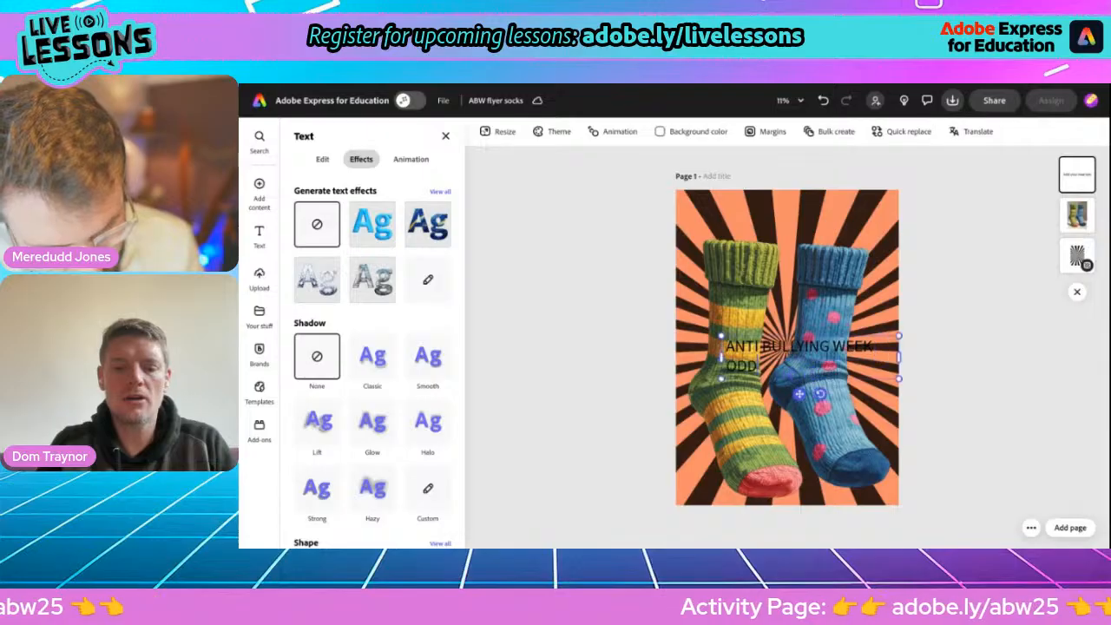
type(" SOCK SA")
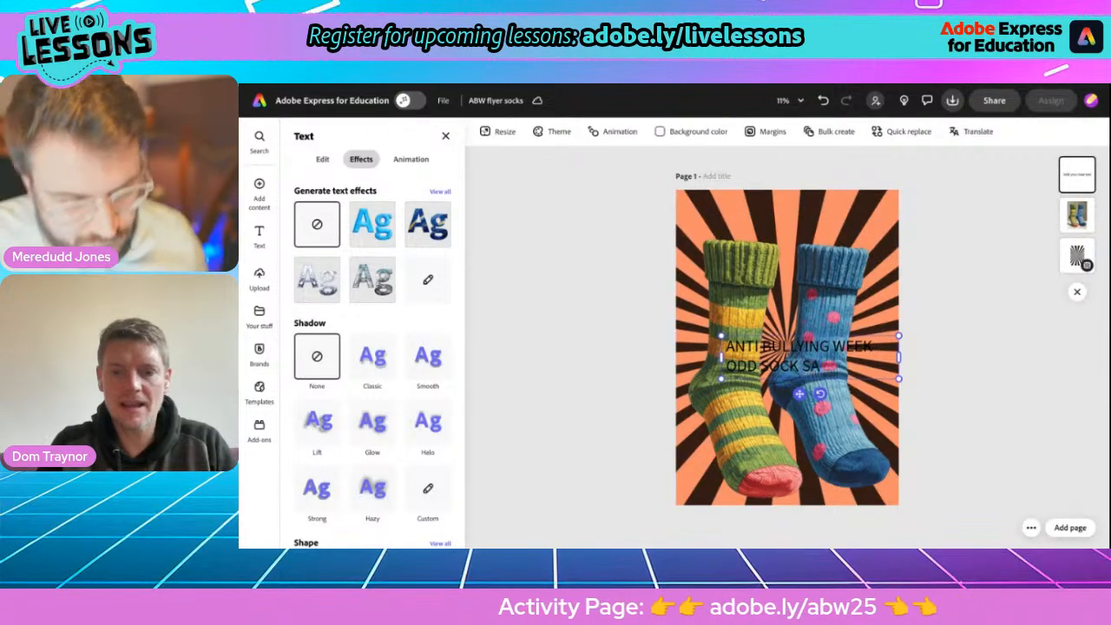
type("LE")
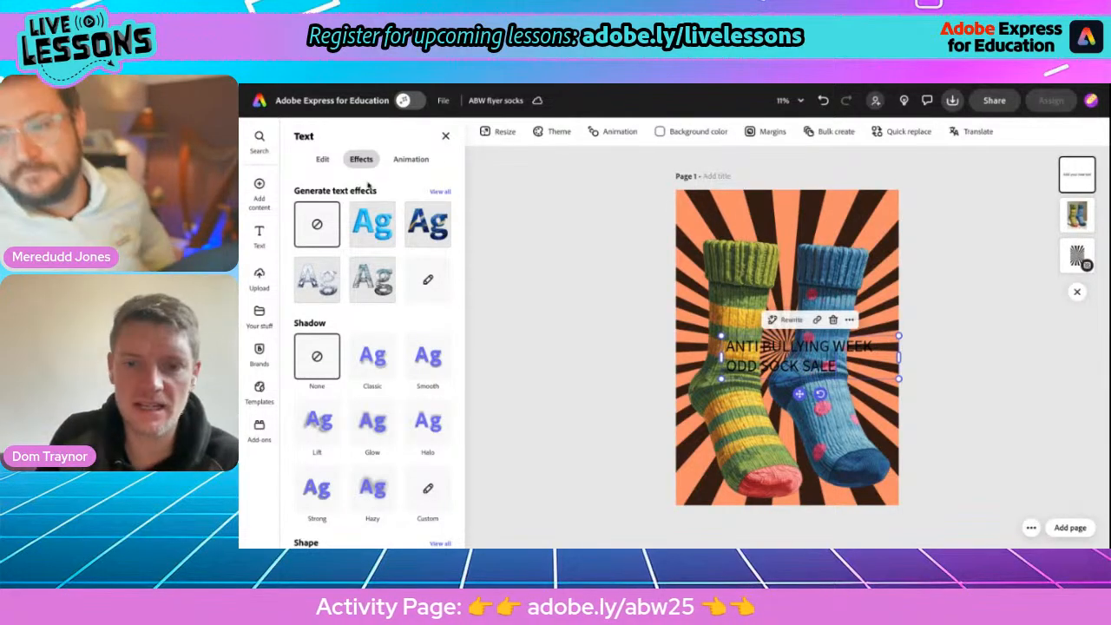
Apply the Dynamic text layout to the heading and place it above the socks at the top of the page.
left_click(321, 159)
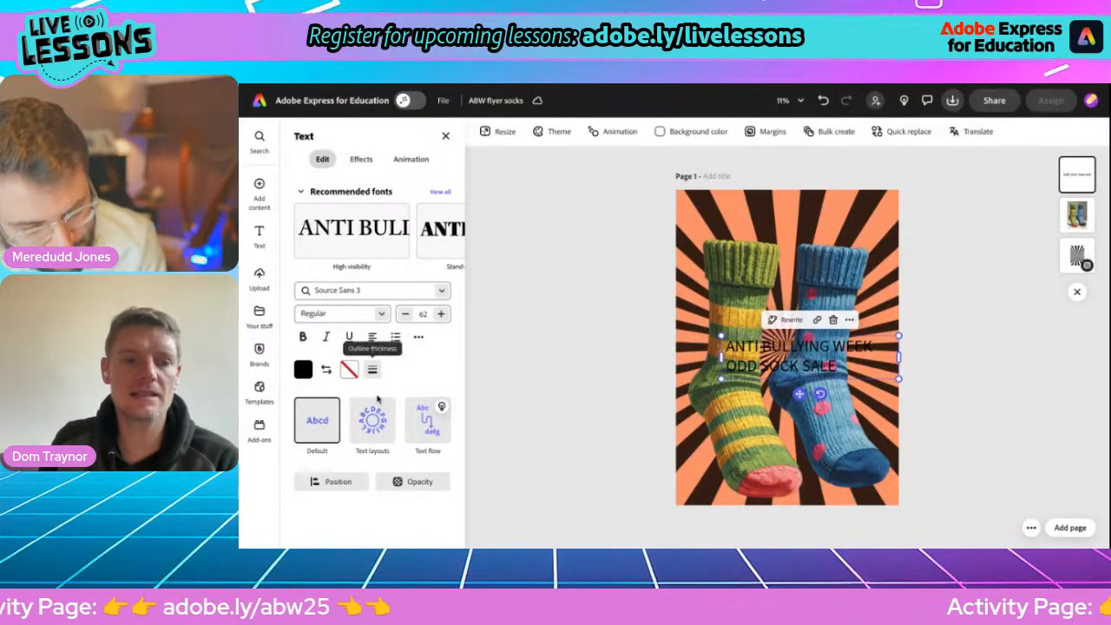
left_click(372, 422)
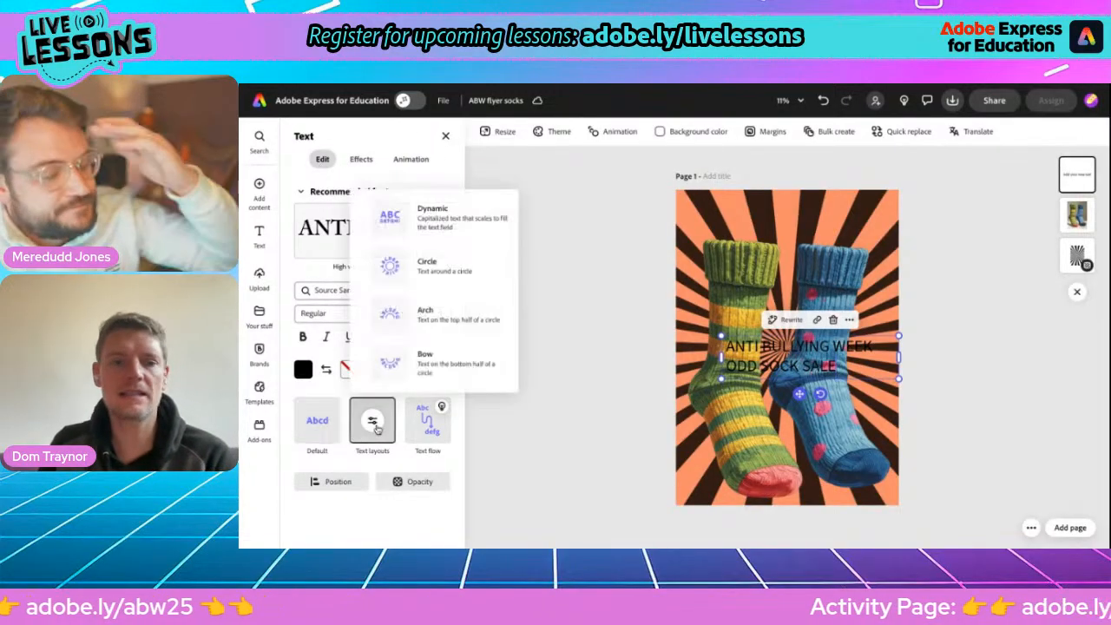
left_click(417, 217)
left_click_drag(799, 392, 773, 260)
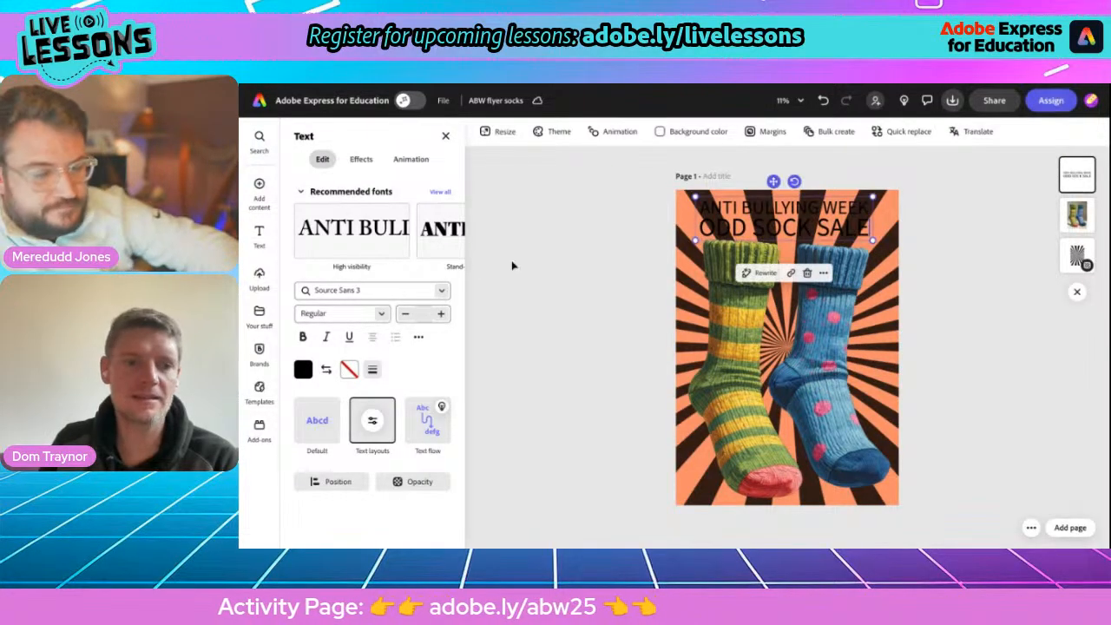
Search the fonts for "protest" and set the heading in Protest Riot Regular.
left_click(357, 292)
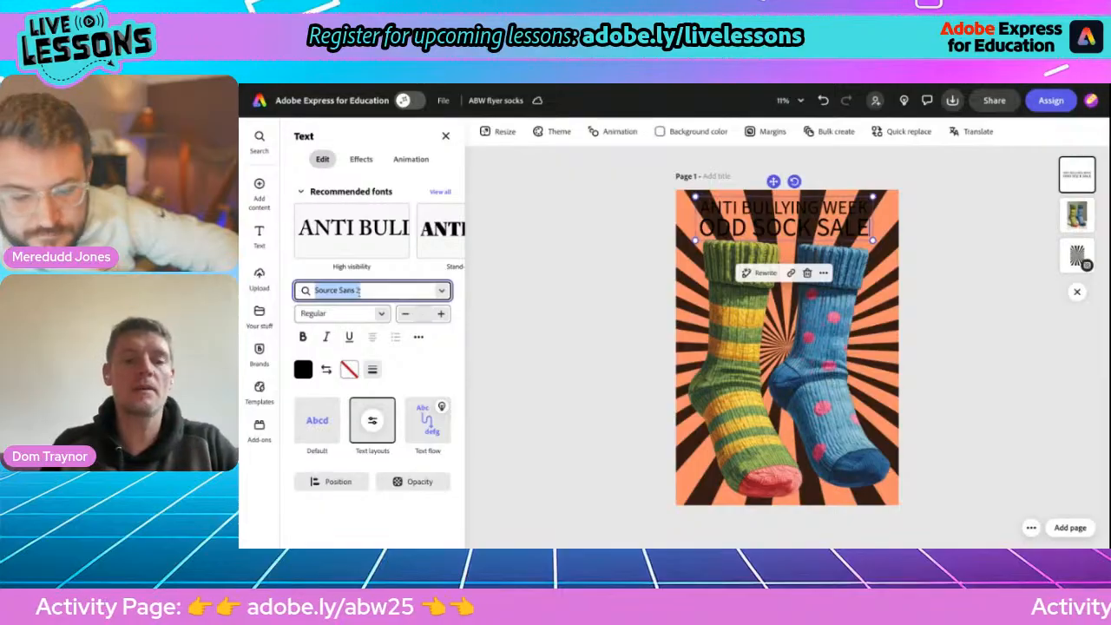
type("t")
key("BackSpace")
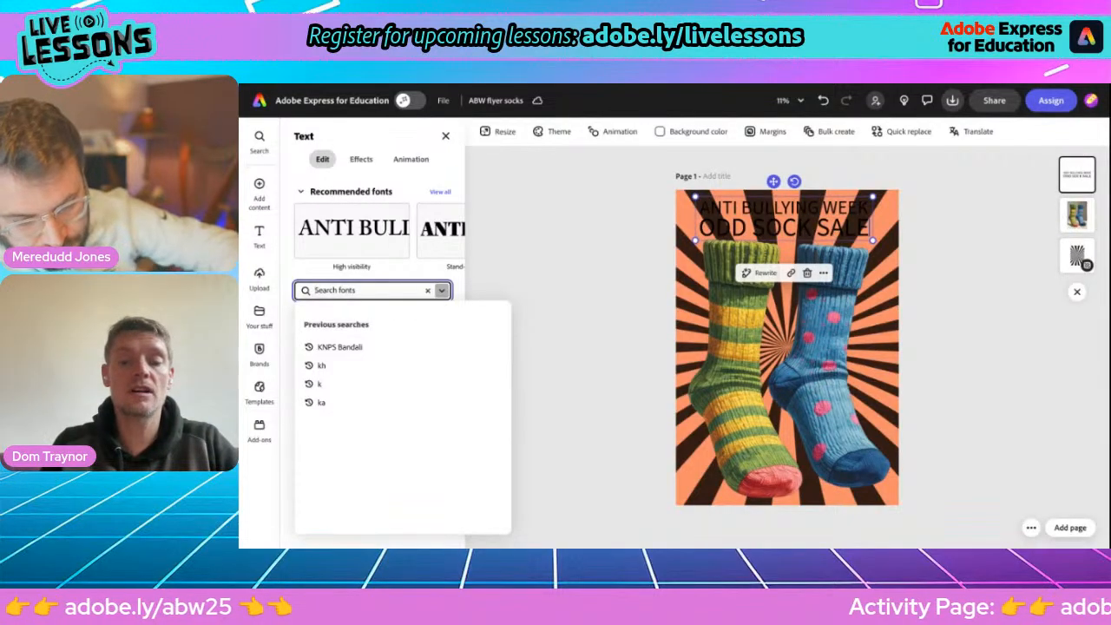
type("protest")
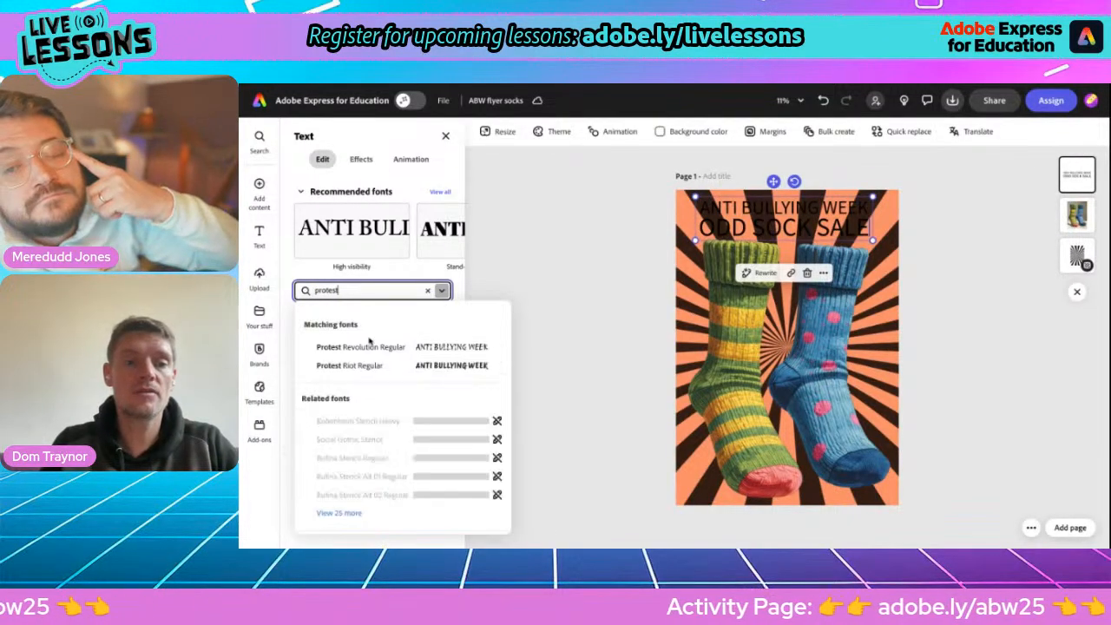
left_click(369, 364)
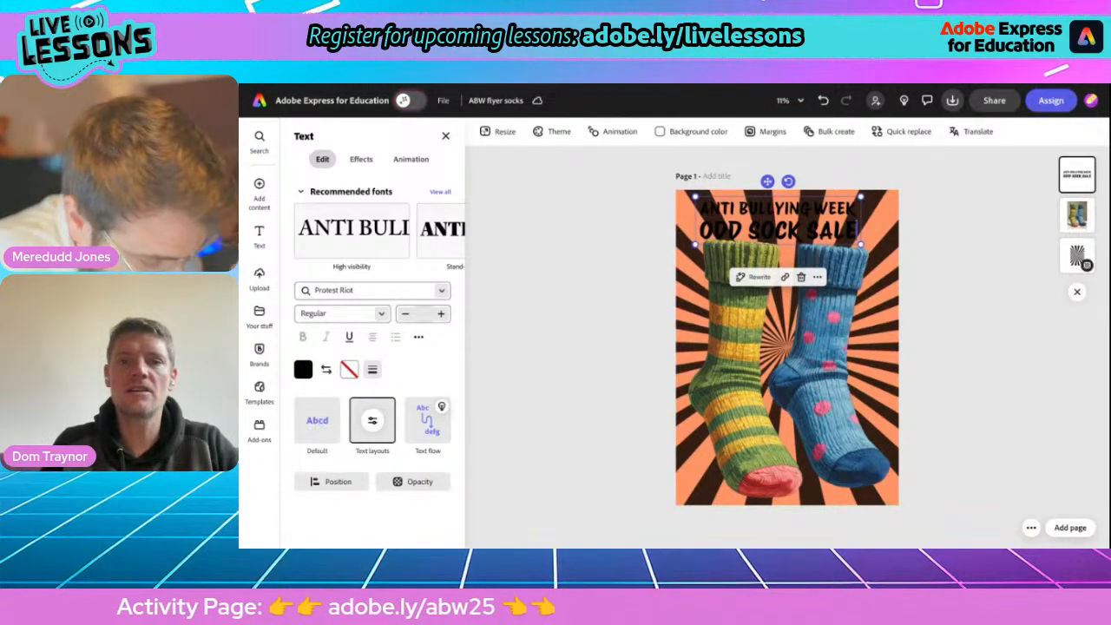
Set the heading's text color to white.
left_click(303, 369)
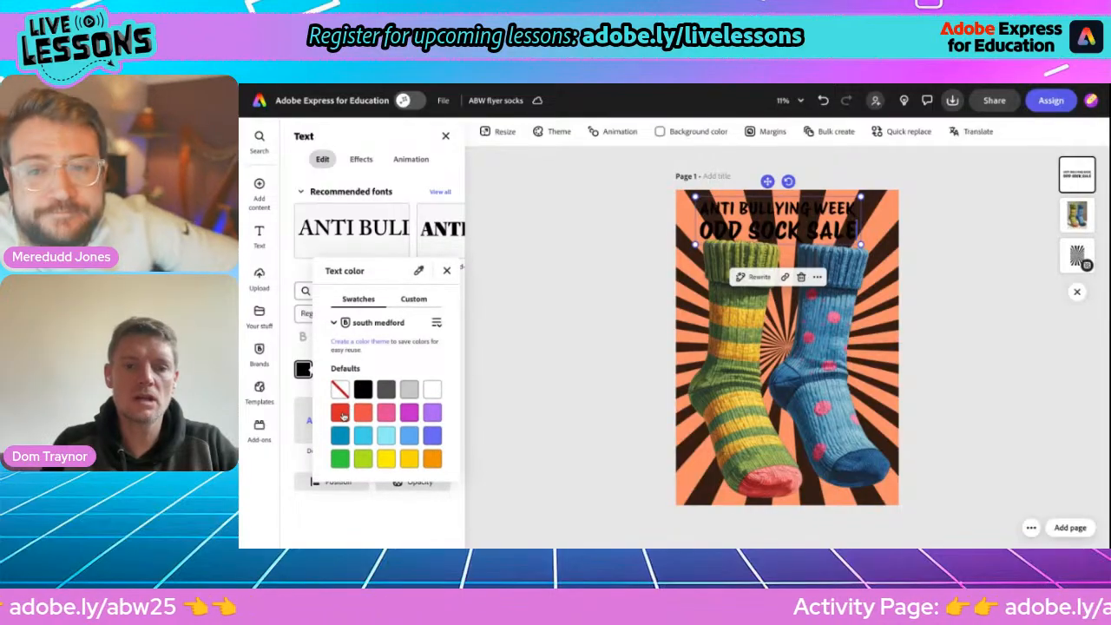
left_click(433, 390)
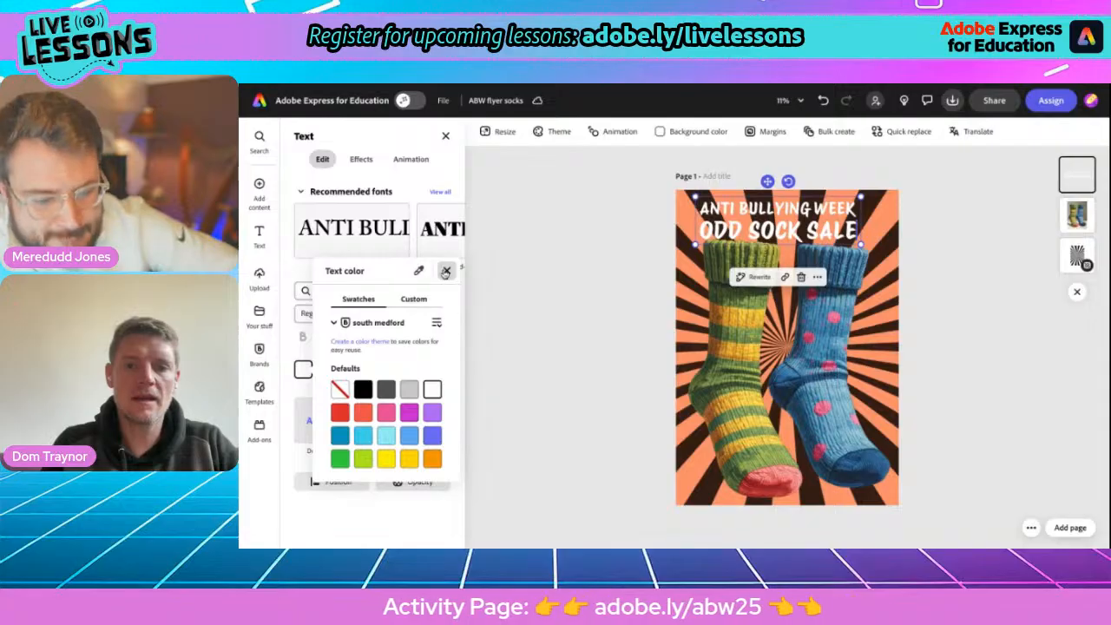
left_click(444, 272)
Give the heading a red outline with a thickness of 80, after trying orange and pink as outline colors.
left_click(348, 369)
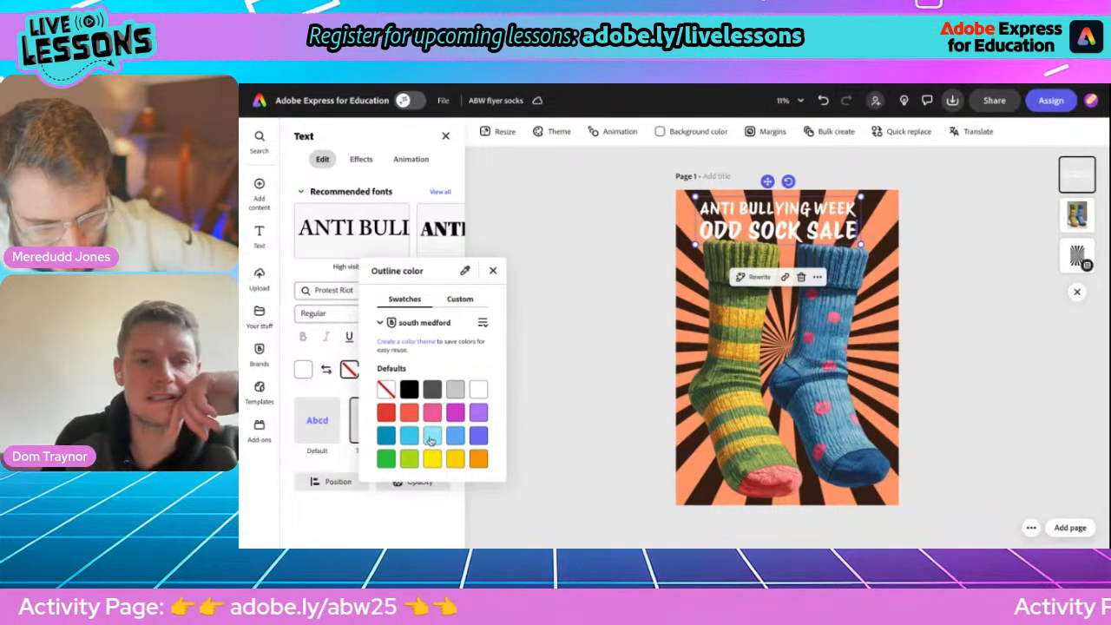
left_click(480, 460)
left_click(433, 413)
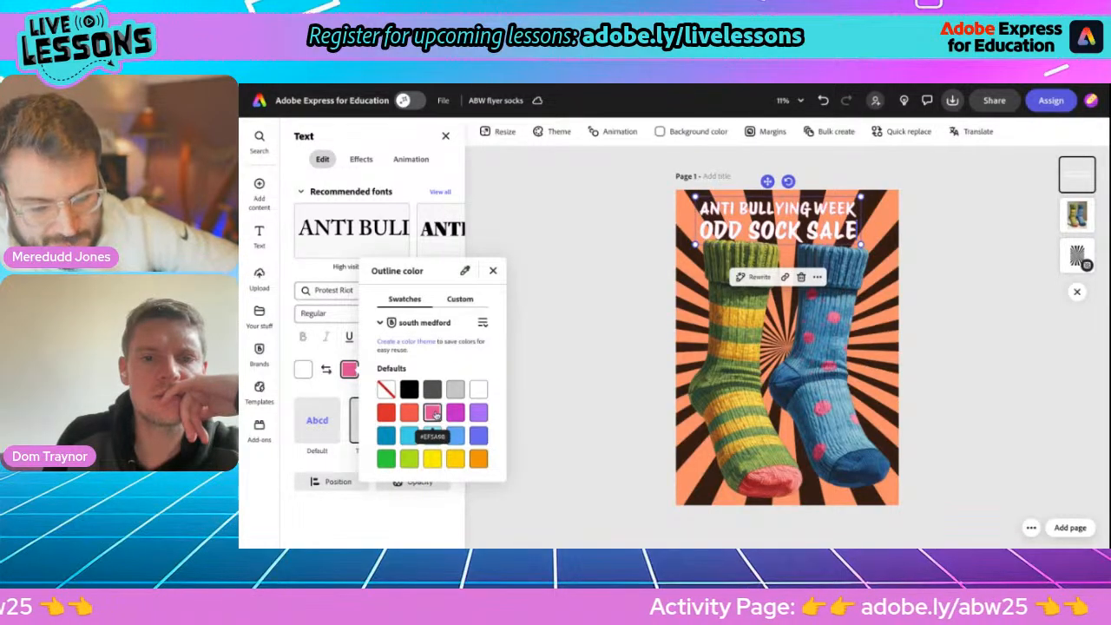
left_click(387, 413)
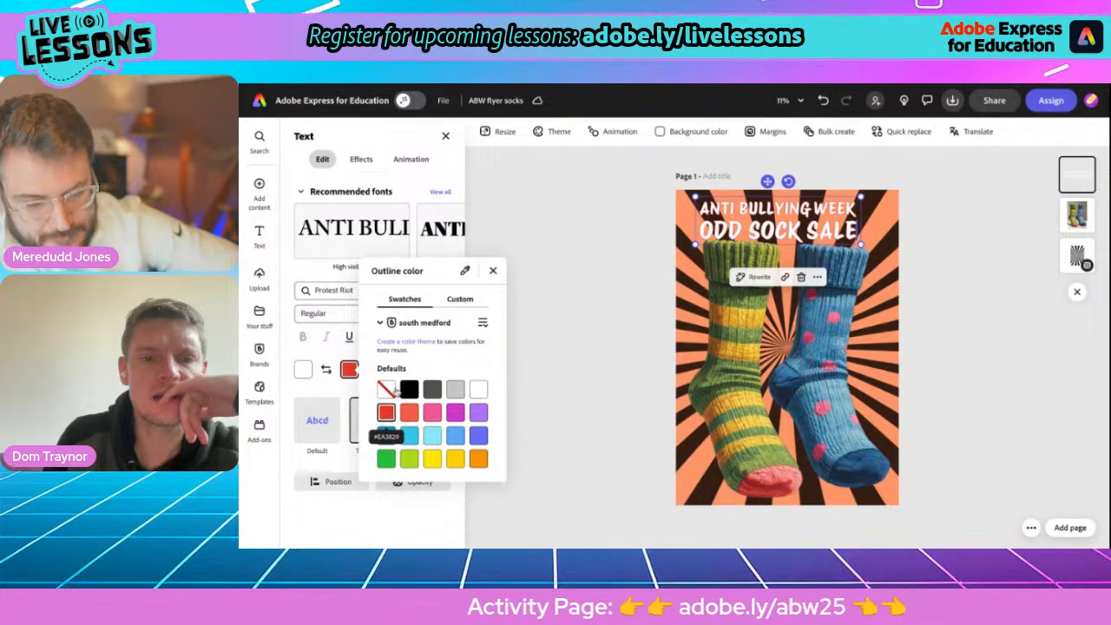
left_click(493, 272)
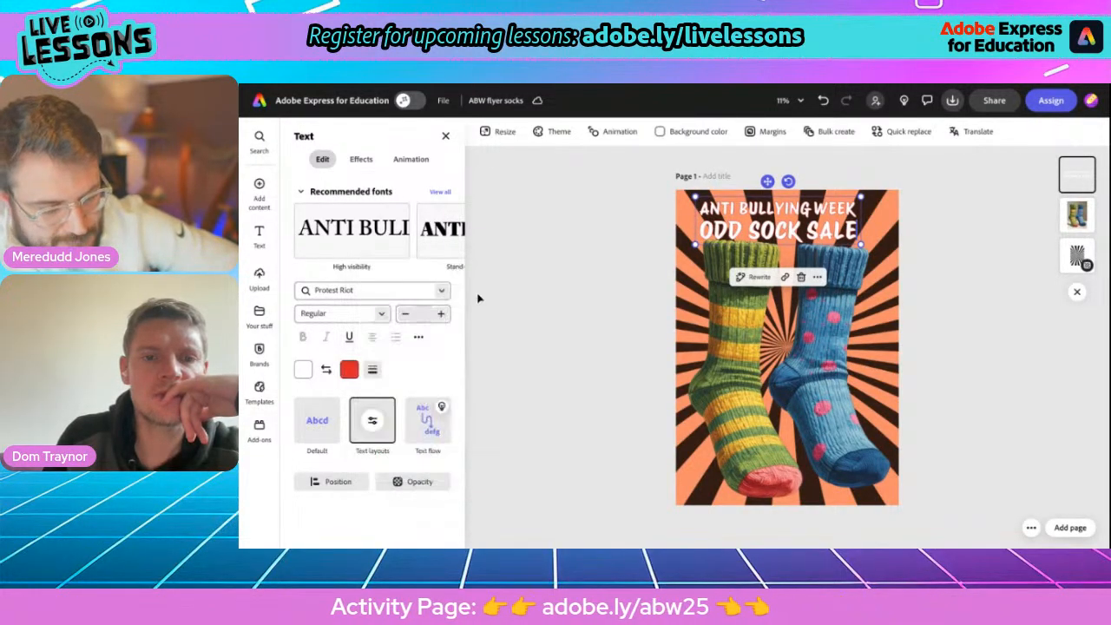
left_click(373, 370)
left_click_drag(321, 425, 392, 423)
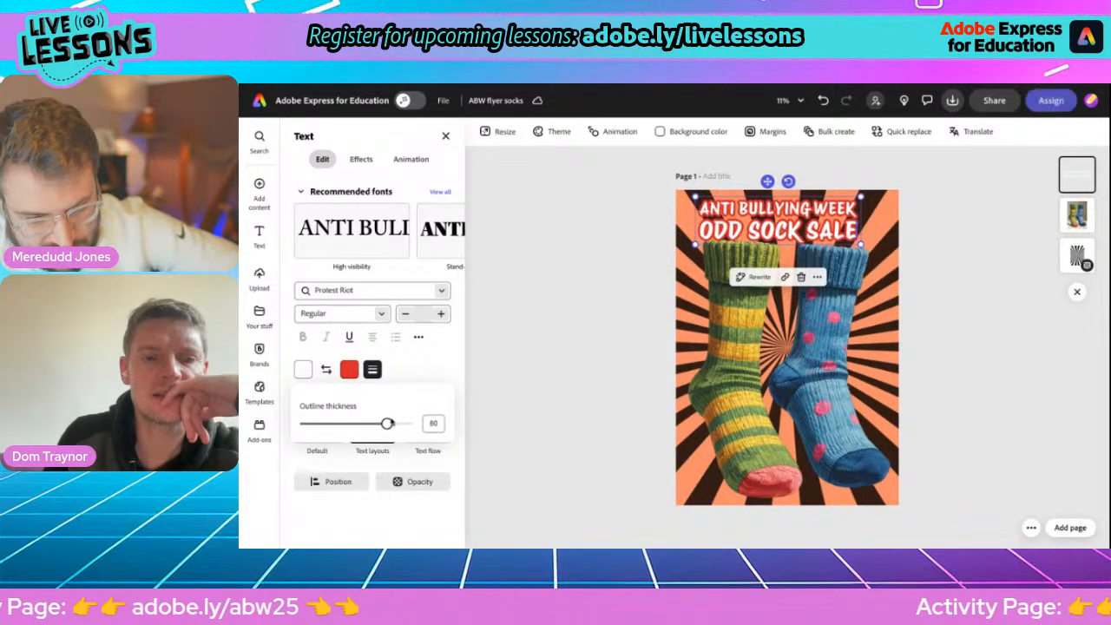
left_click(422, 344)
Swap the heading's text and outline colors and change the text color to orange.
left_click(326, 371)
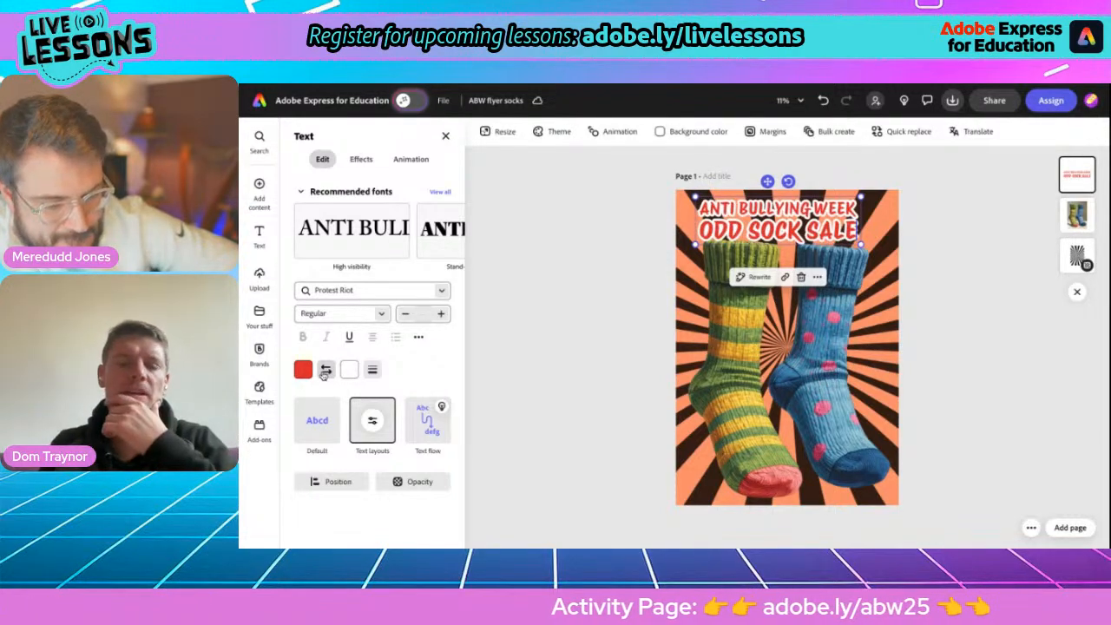
left_click(303, 370)
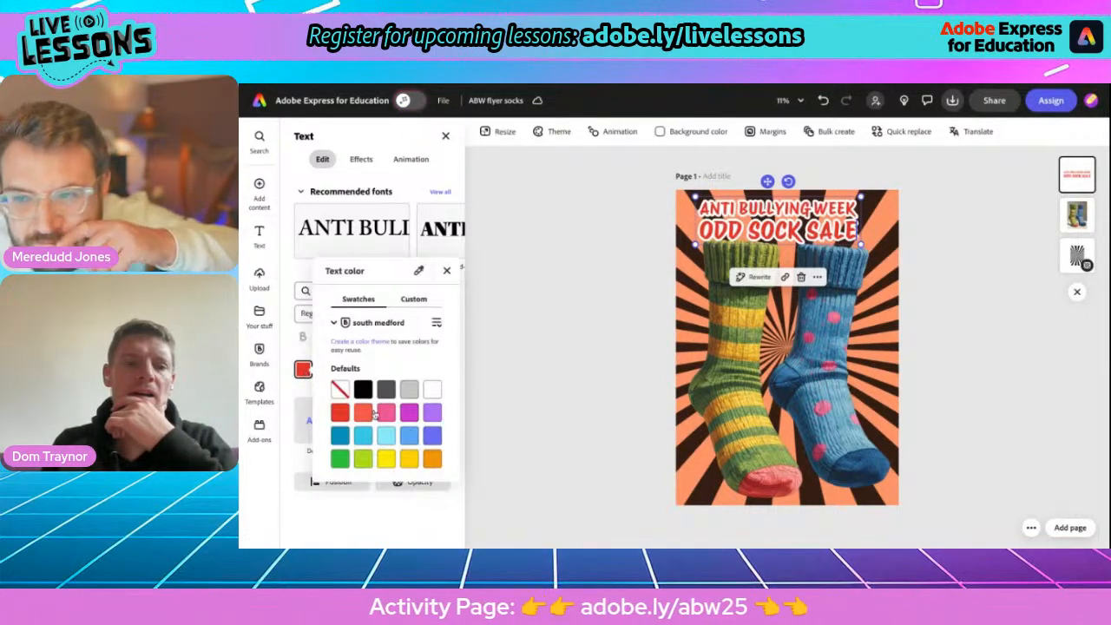
left_click(433, 460)
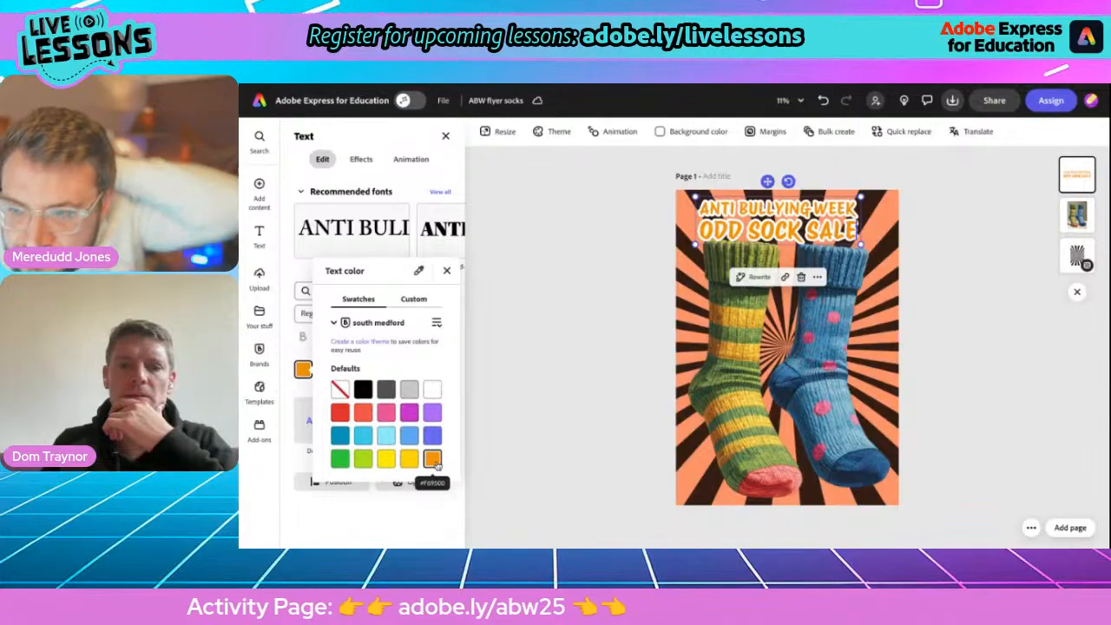
Change the heading's text color from the default swatches to golden yellow.
left_click(409, 460)
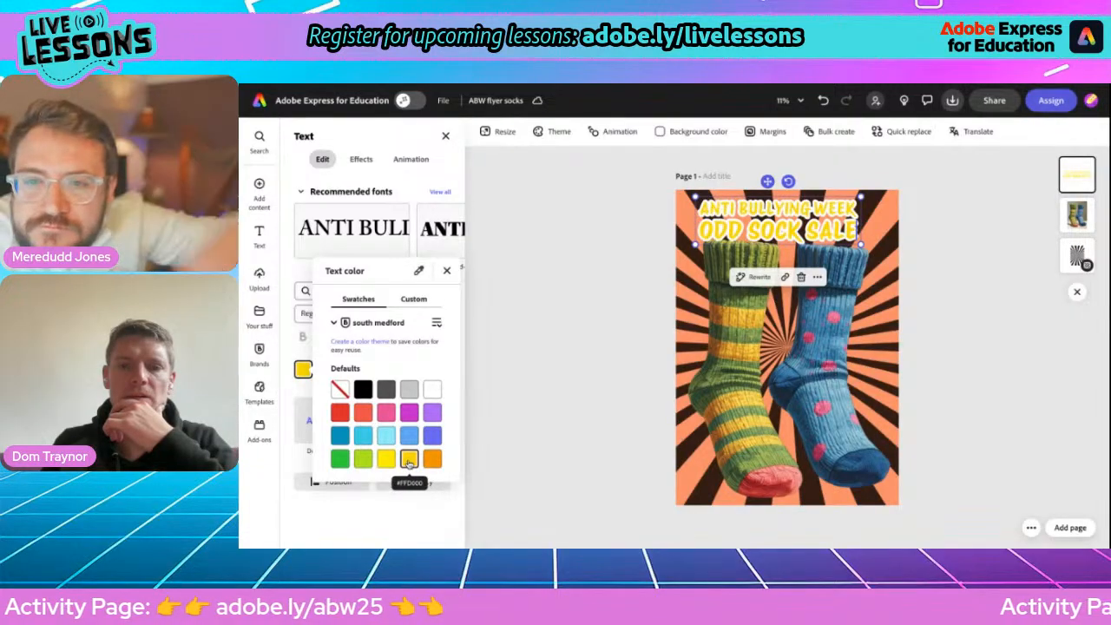
left_click(579, 325)
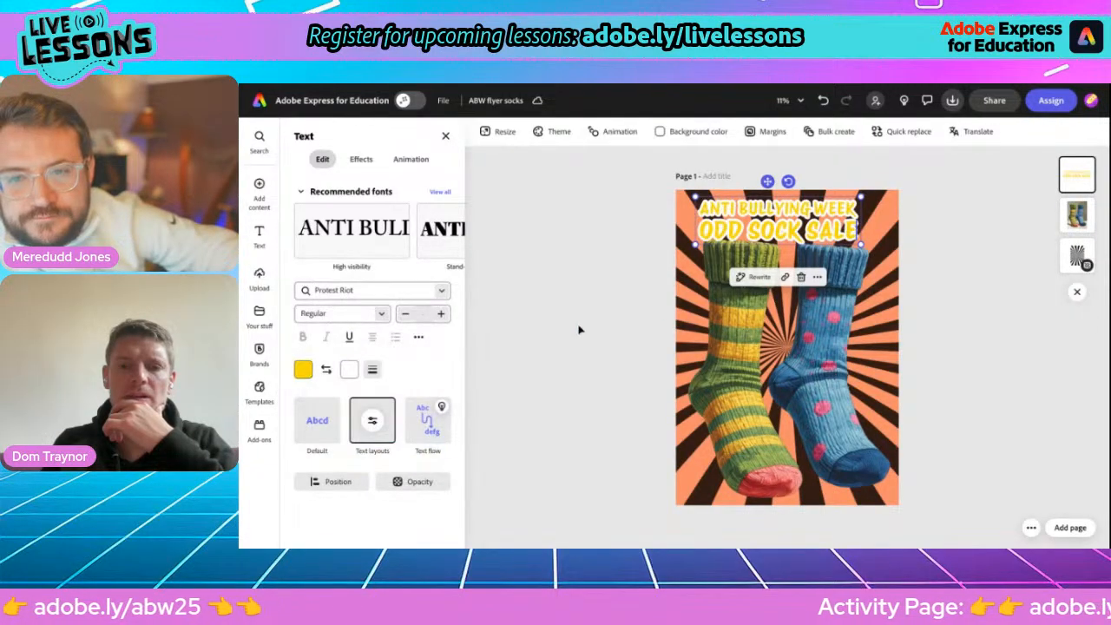
Shrink and reposition the socks image below the heading, and enlarge the heading to fill more of the page width.
left_click(764, 310)
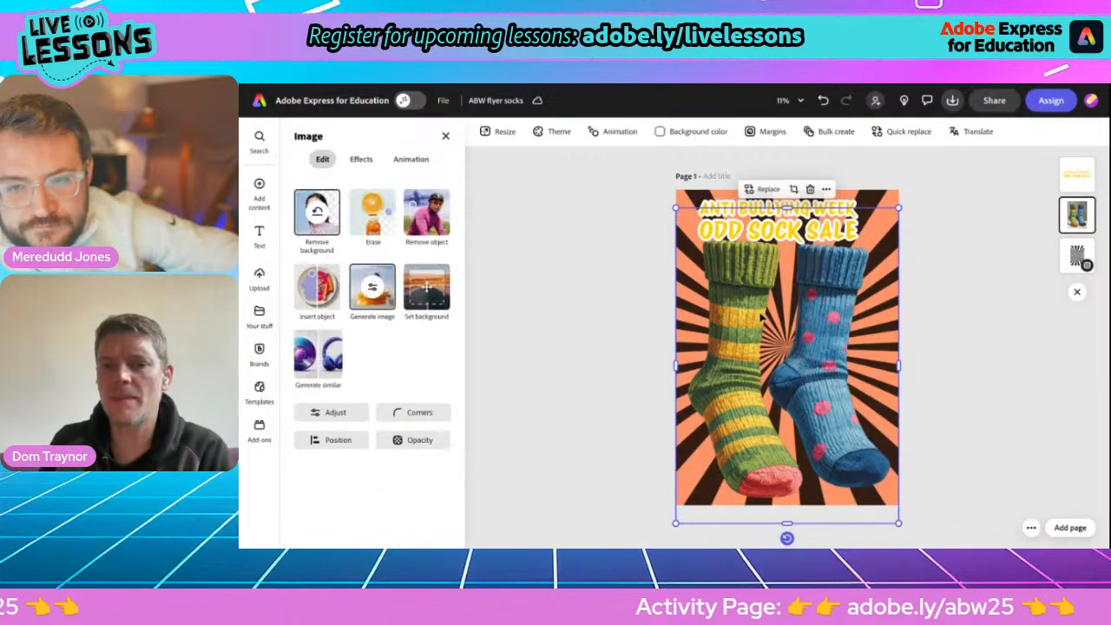
left_click_drag(898, 209, 876, 240)
mouse_move(812, 338)
left_mouse_down()
mouse_move(822, 330)
mouse_move(822, 340)
left_mouse_up()
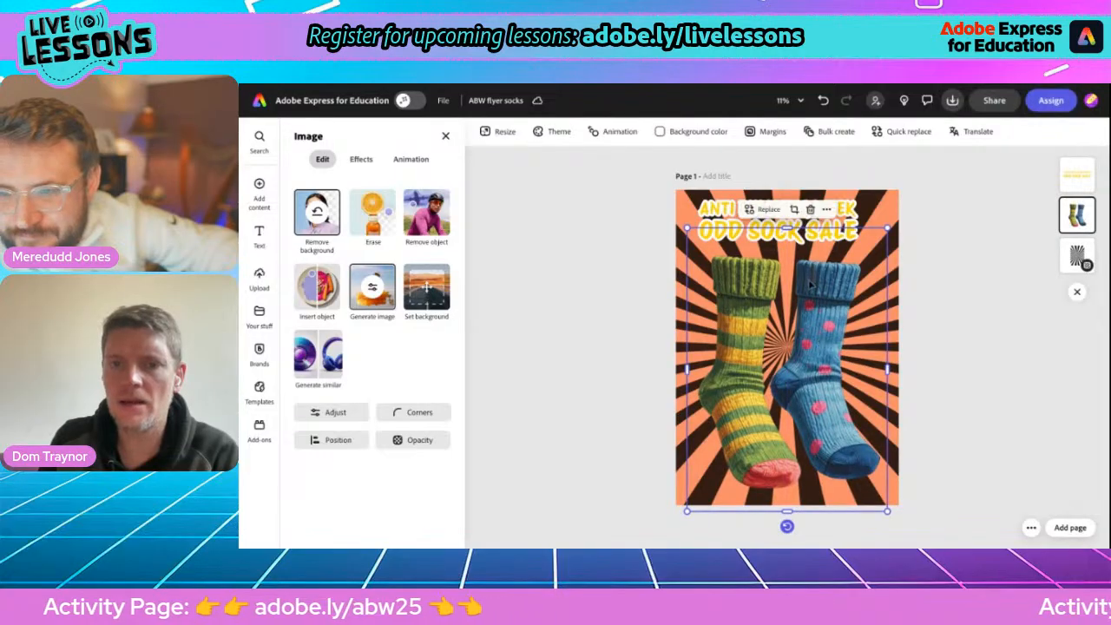
left_click(787, 227)
left_click_drag(860, 246, 887, 252)
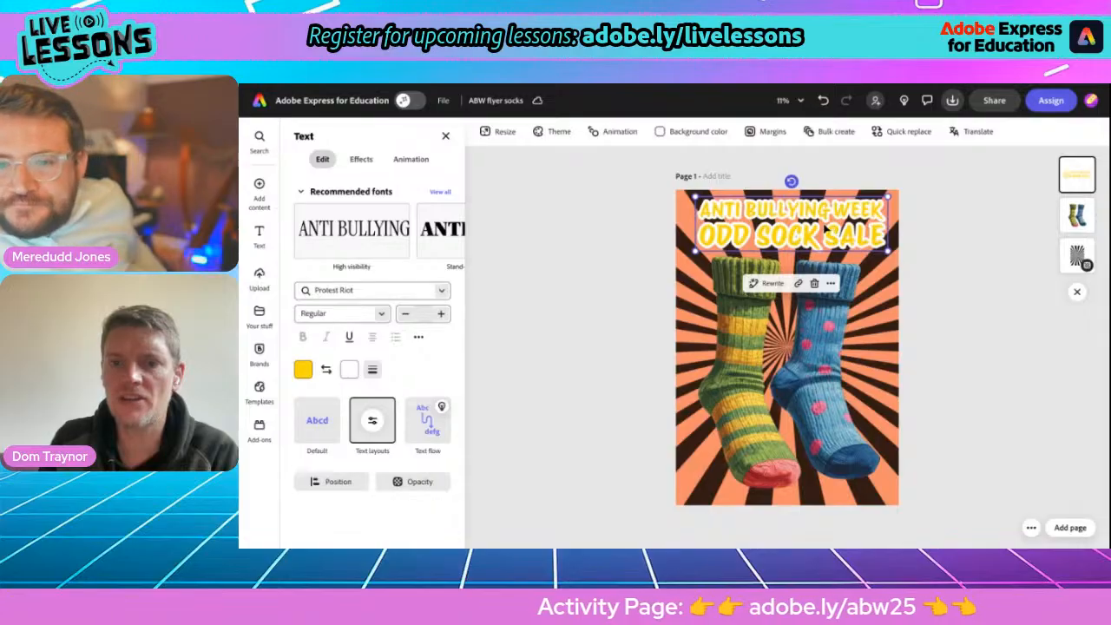
left_click_drag(827, 231, 816, 223)
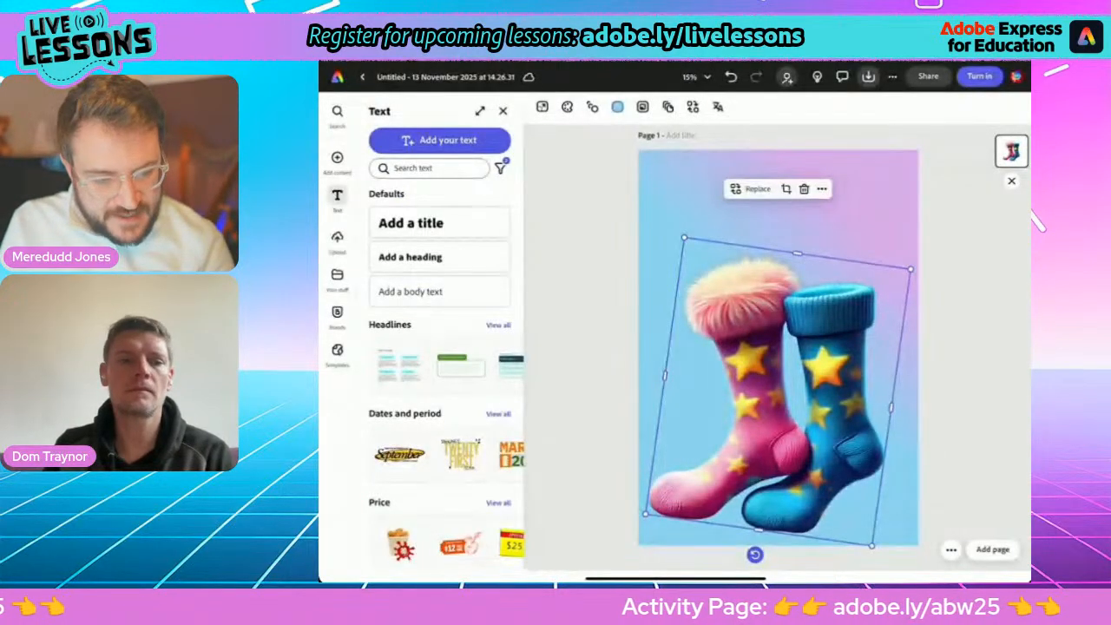
On the pink and blue sock flyer, add the text "Odd" and place it above the socks at about size 169.
left_click(439, 140)
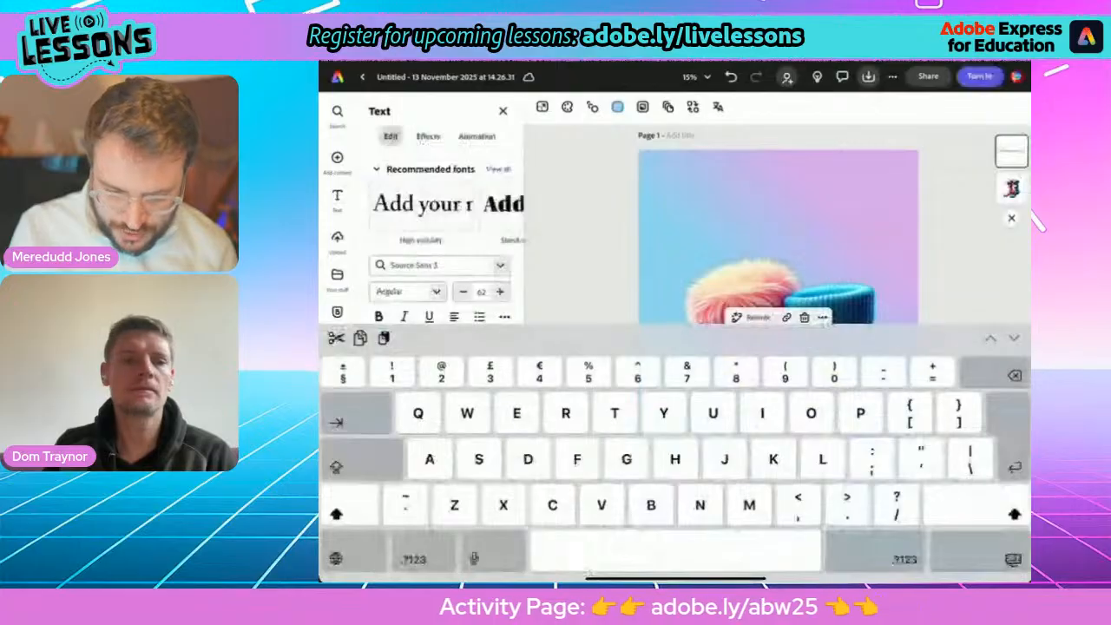
type("Odd")
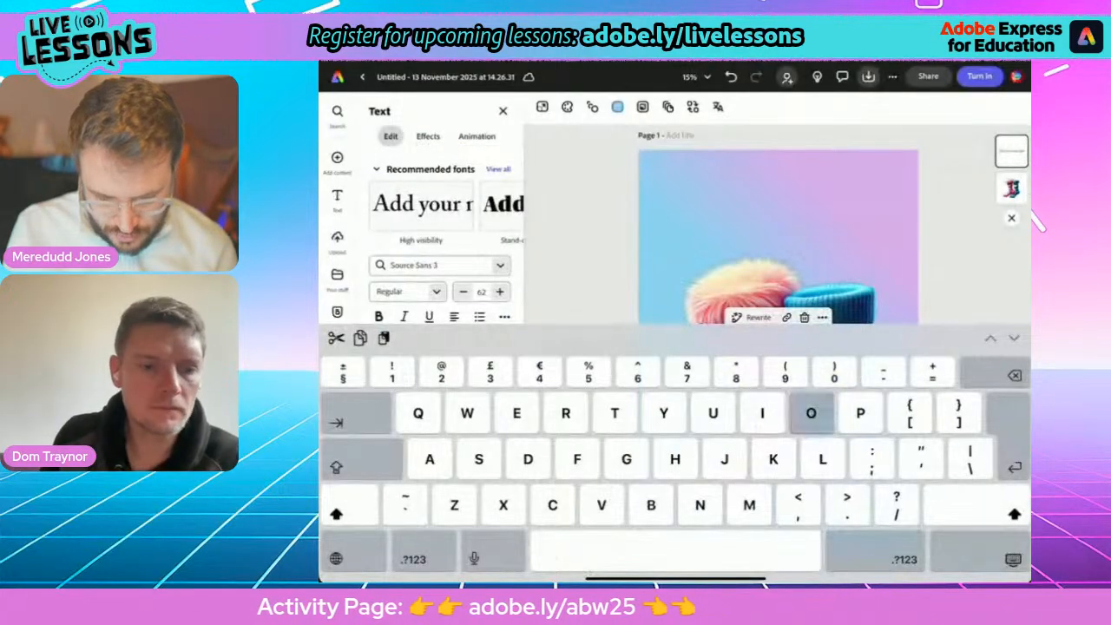
left_click(1014, 559)
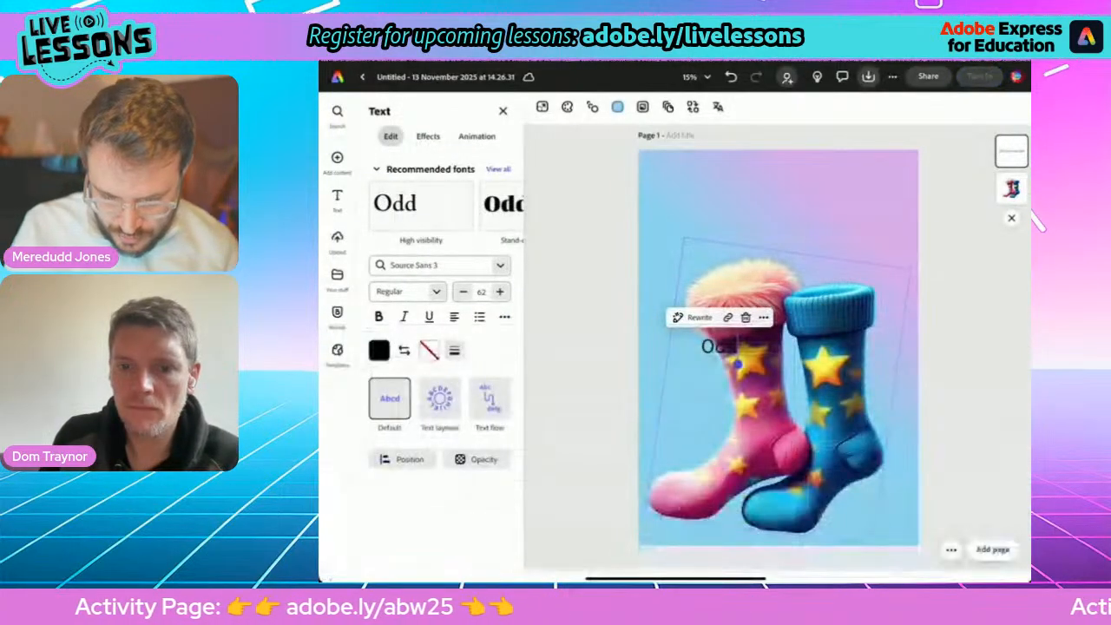
left_click_drag(719, 346, 779, 239)
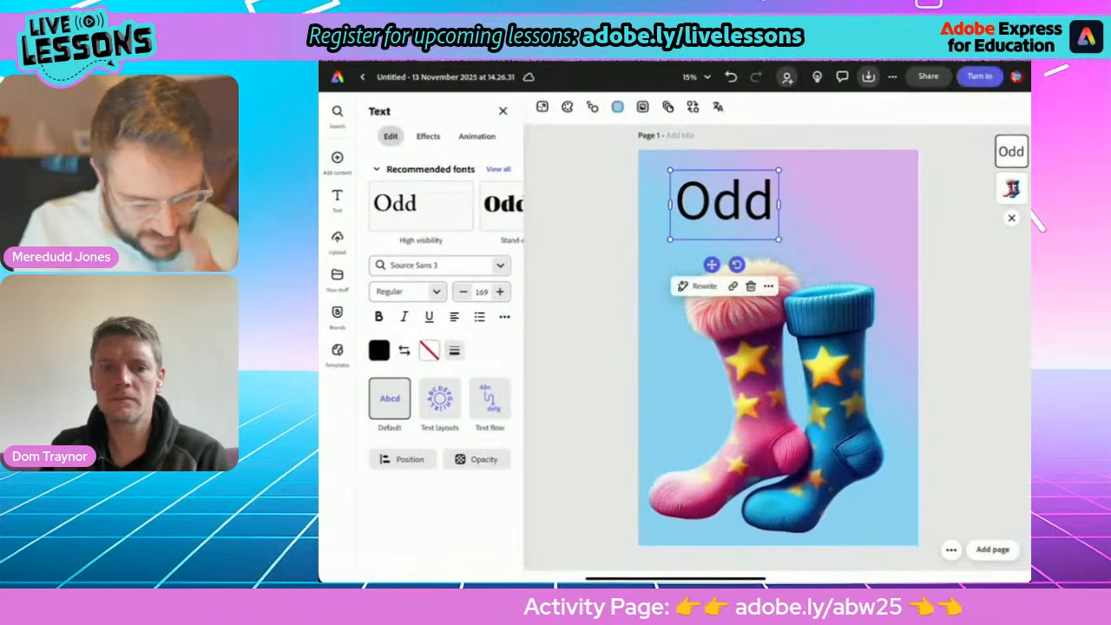
Apply a text layout to the "Odd" text and set its font to Oi Regular.
left_click(440, 400)
left_click(500, 204)
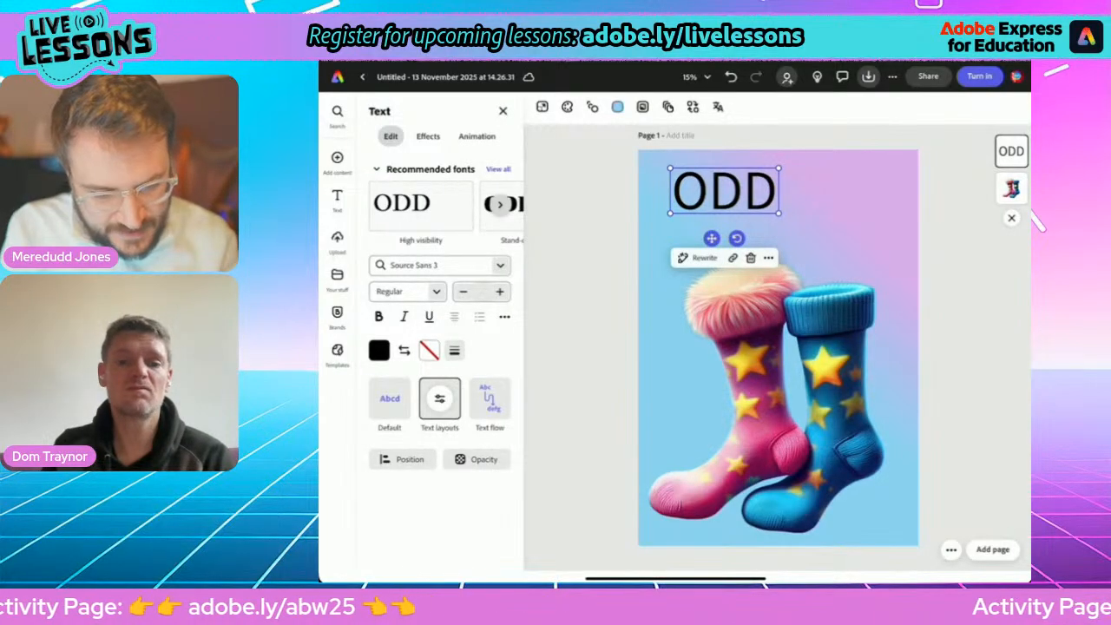
left_click(499, 170)
scroll(439, 348, "down", 10)
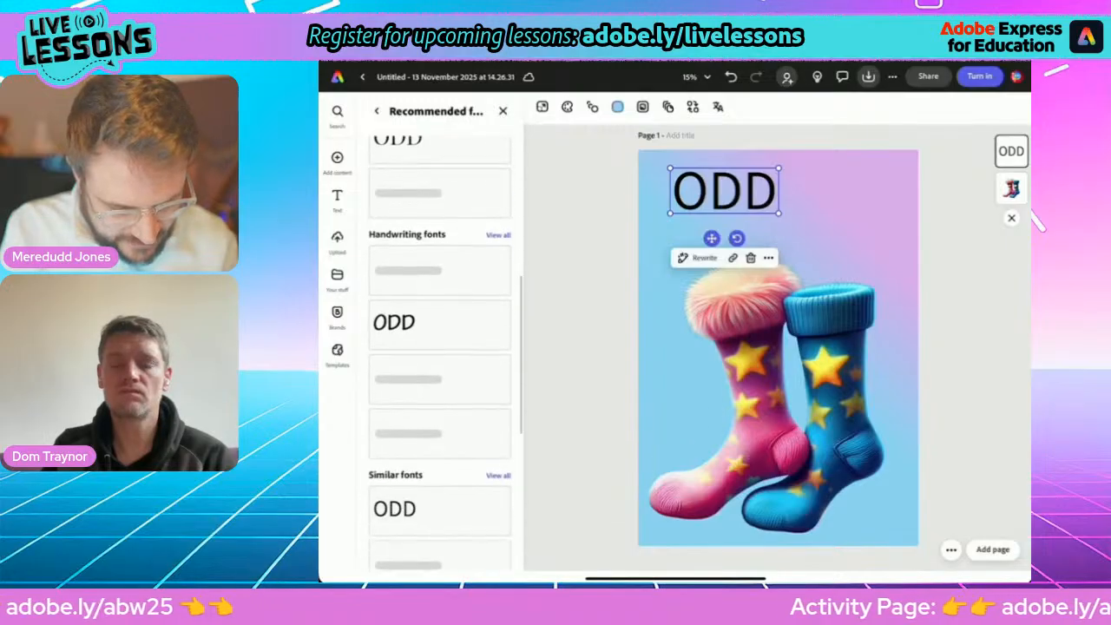
scroll(440, 348, "up", 8)
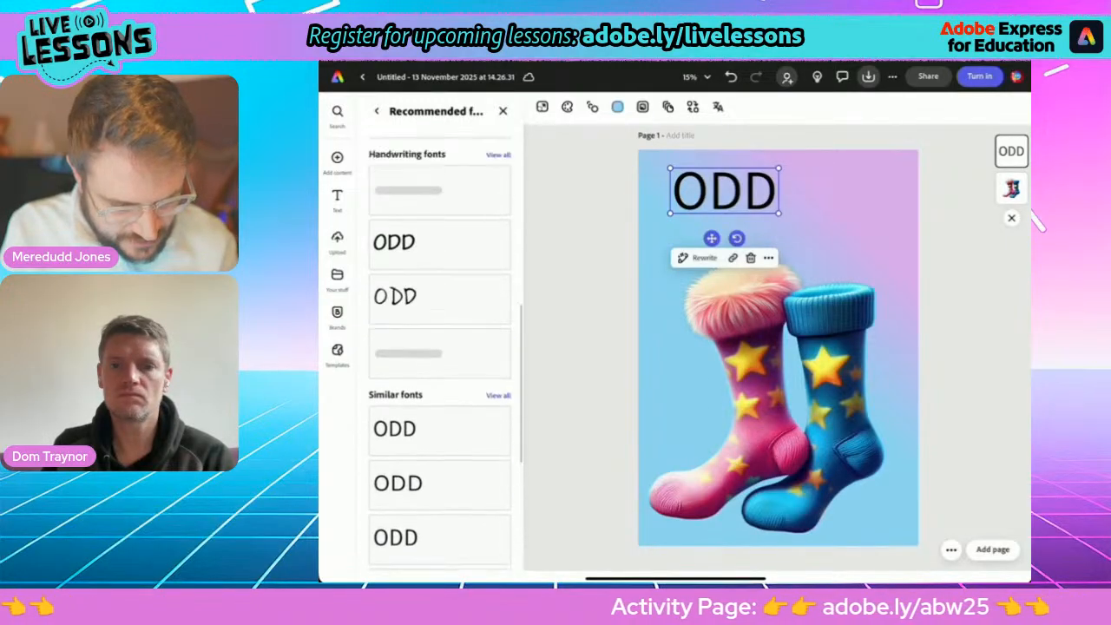
scroll(439, 347, "up", 2)
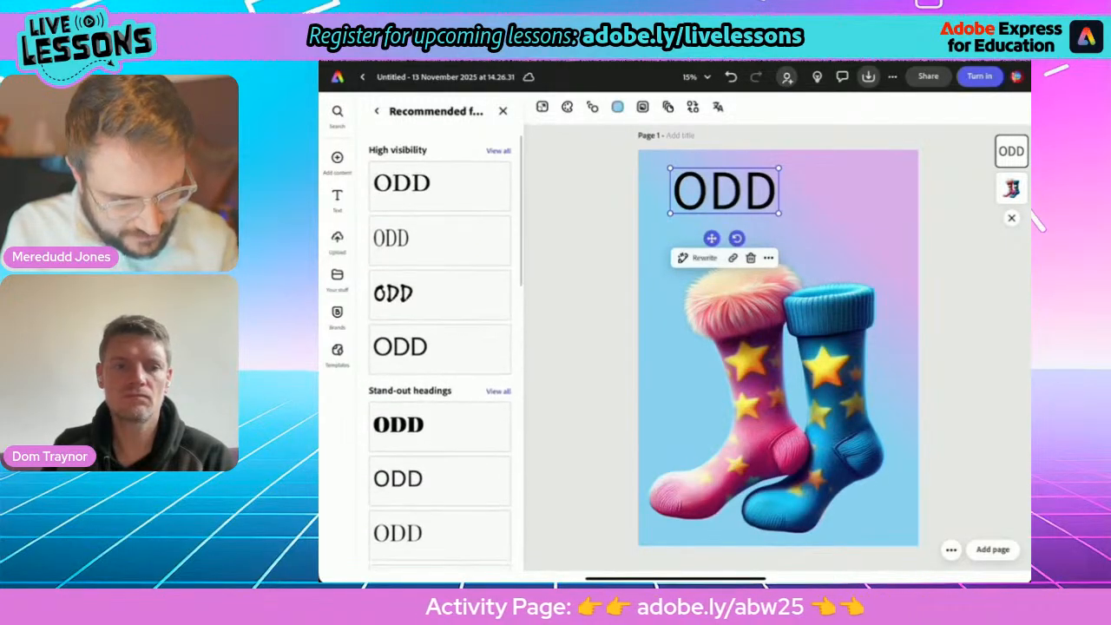
left_click(377, 111)
left_click(500, 265)
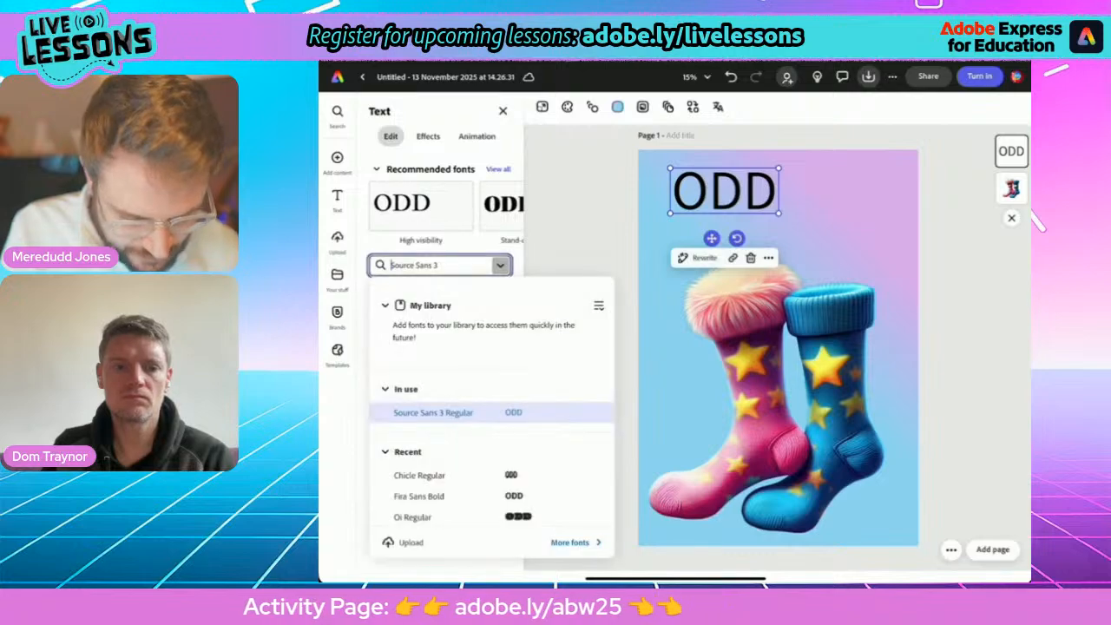
scroll(492, 413, "down", 2)
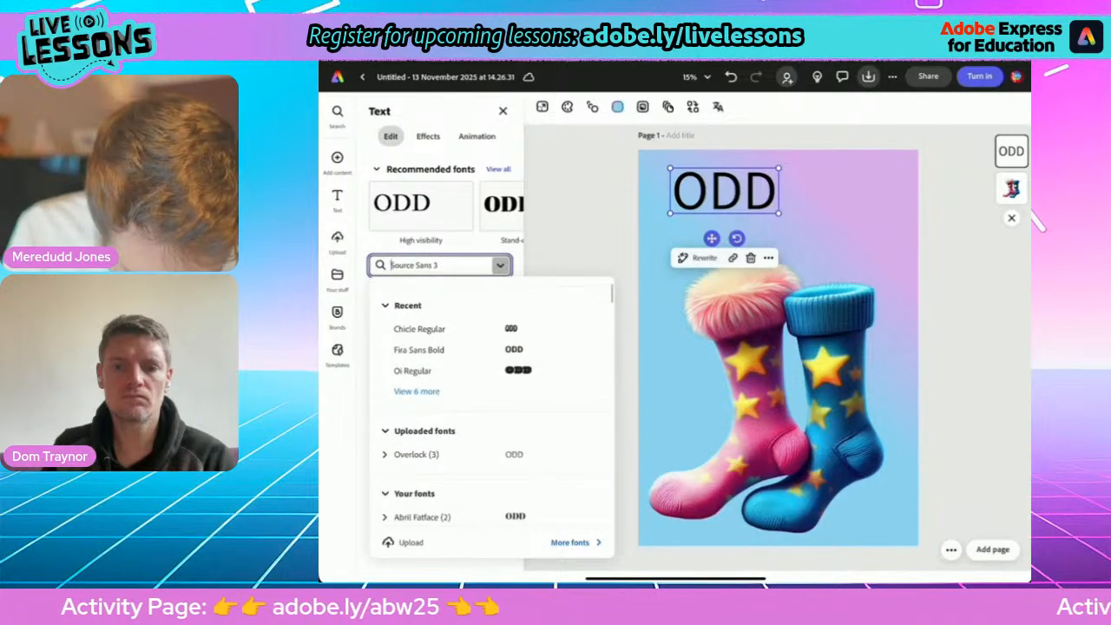
left_click(413, 371)
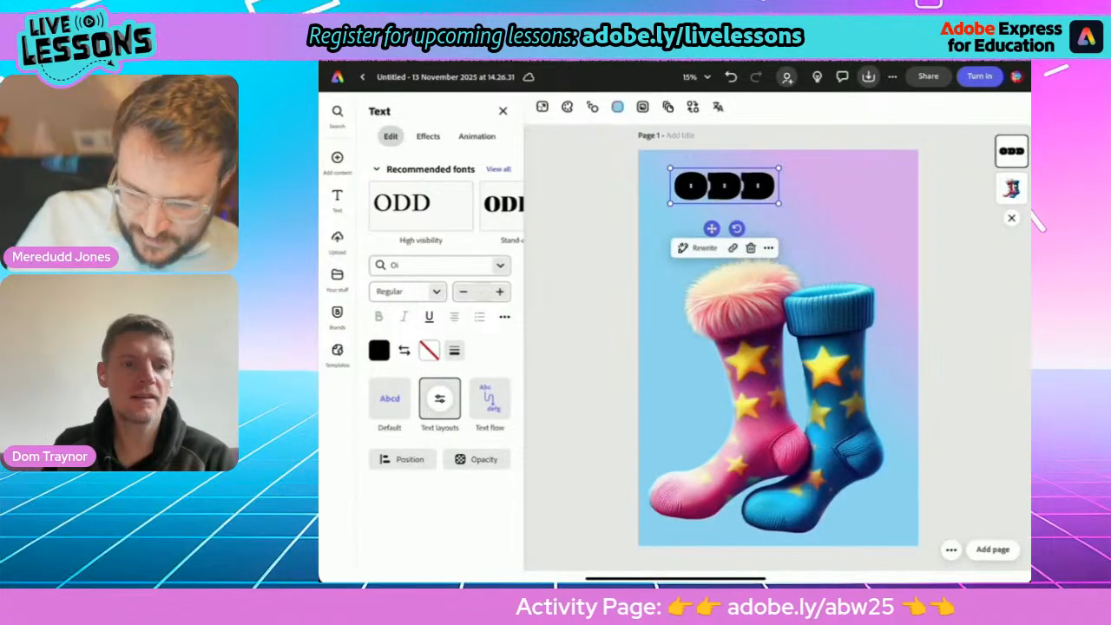
Enlarge the ODD text, duplicate it, and place the copy below and to the right of the original.
left_click_drag(779, 203, 843, 246)
left_click(800, 265)
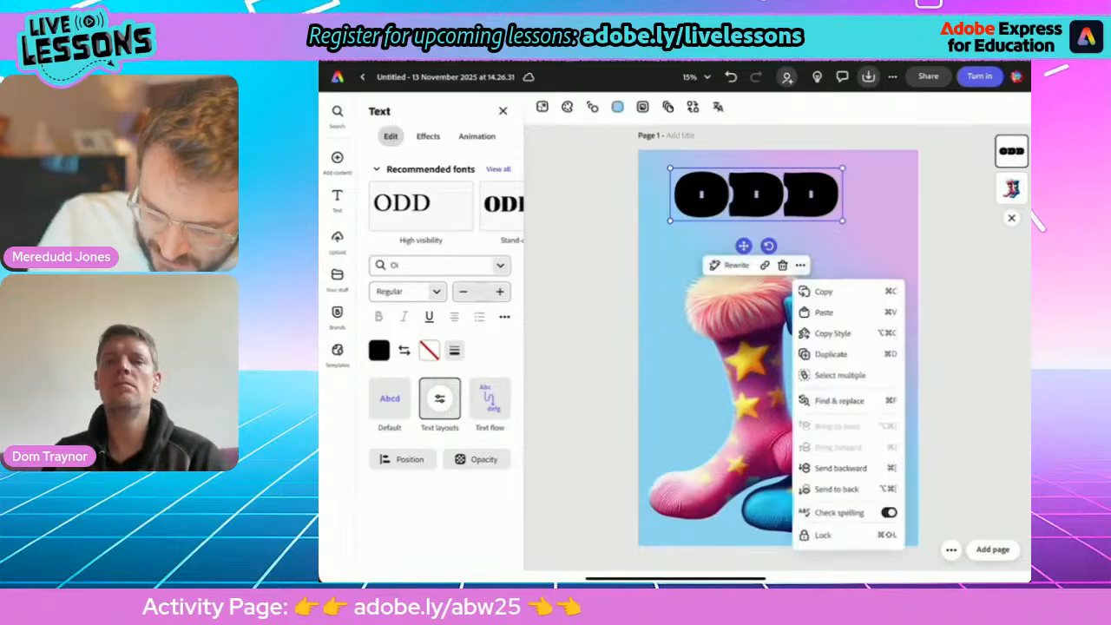
left_click(832, 354)
left_click_drag(760, 198, 826, 246)
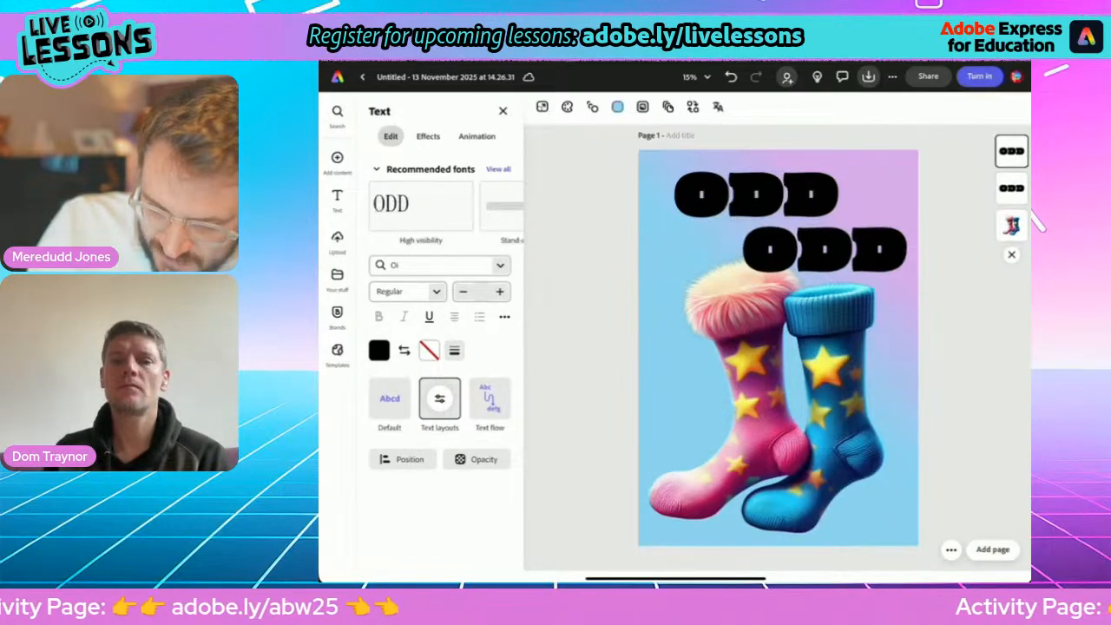
Replace the wording of the duplicated ODD text with "SOCKS".
double_click(826, 247)
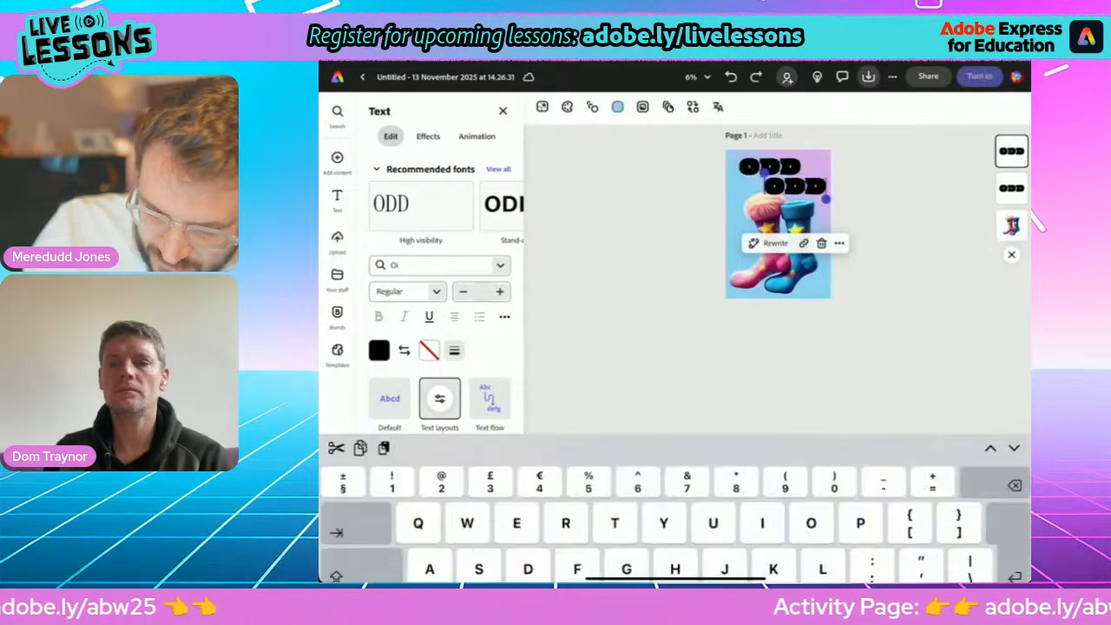
type("SO,C")
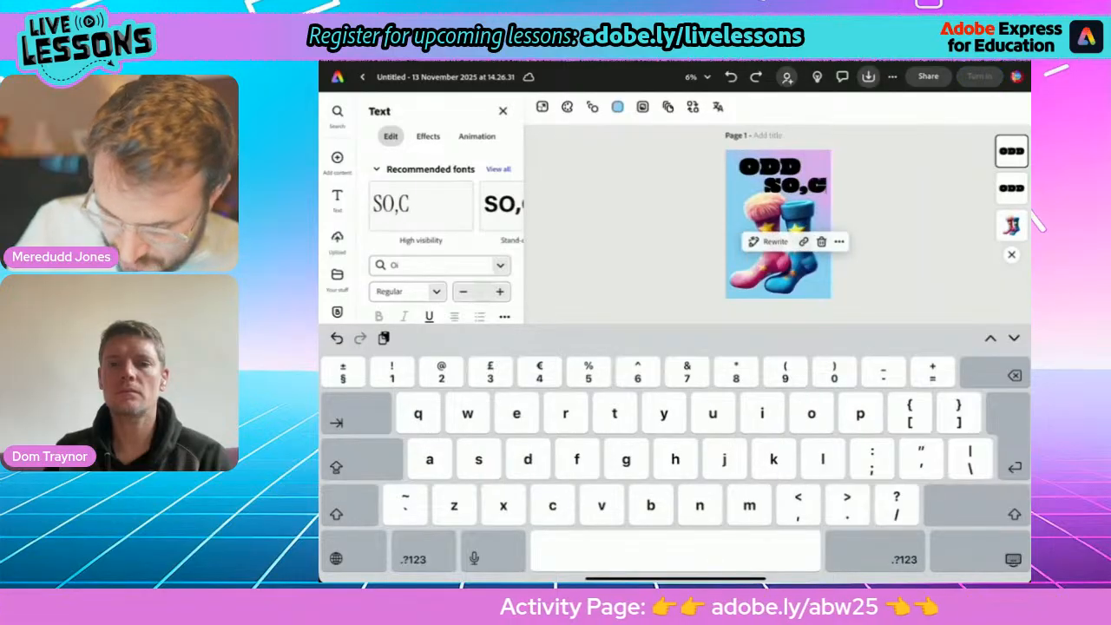
key("BackSpace")
key("BackSpace")
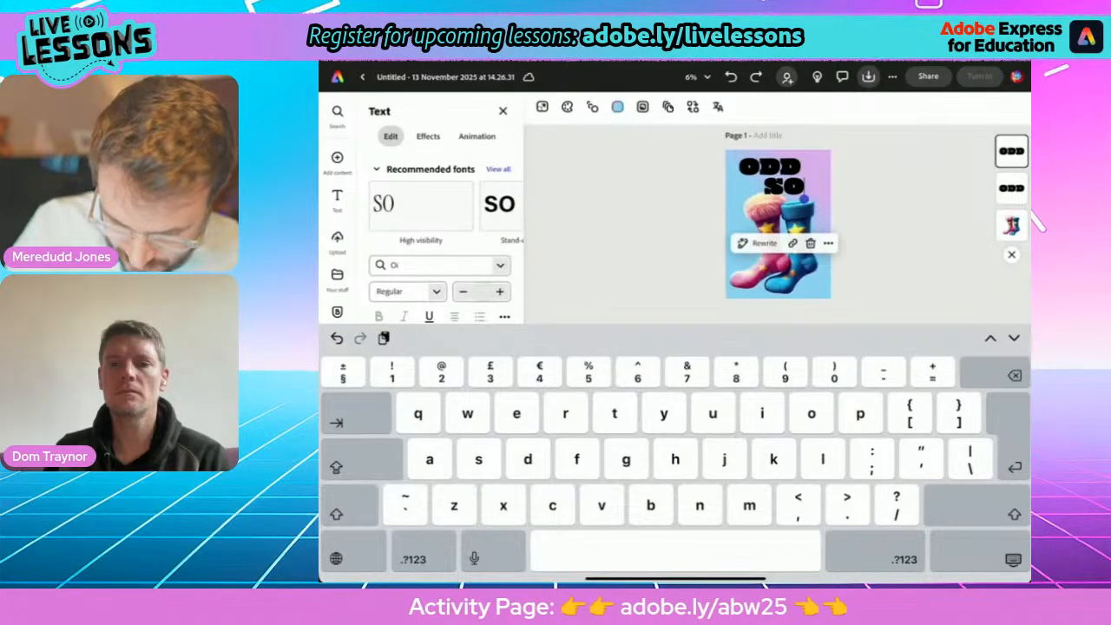
type("CK")
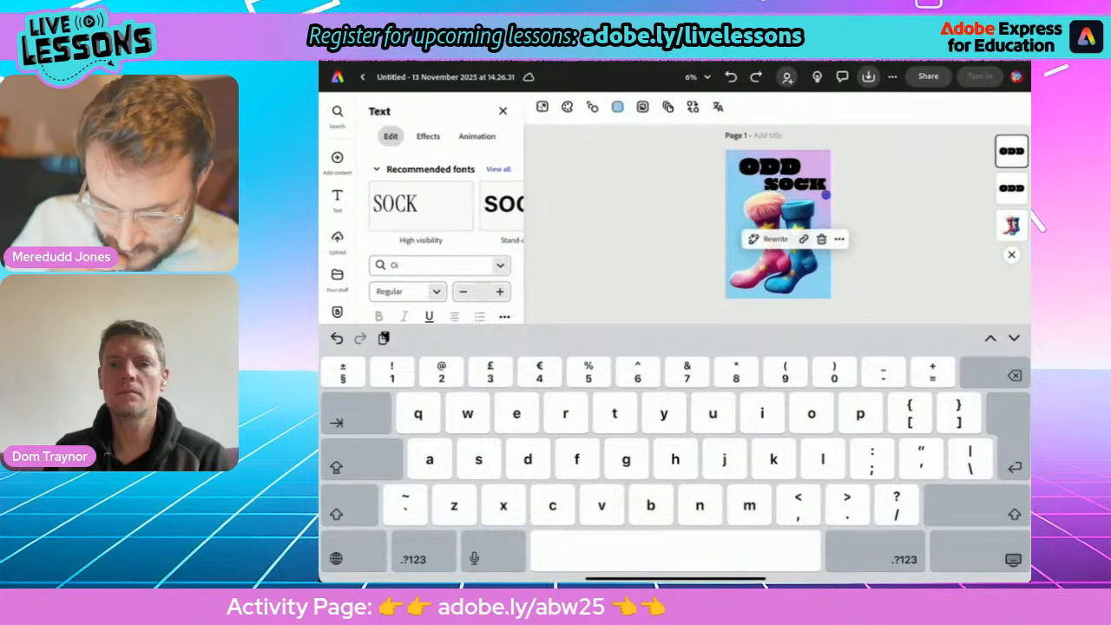
type("S")
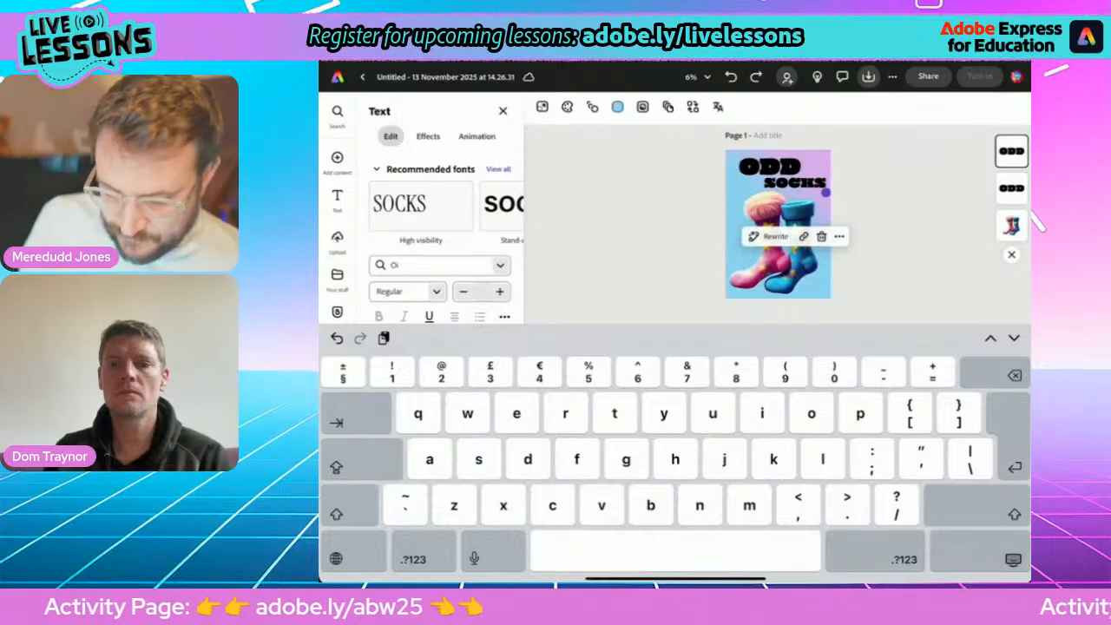
left_click(981, 552)
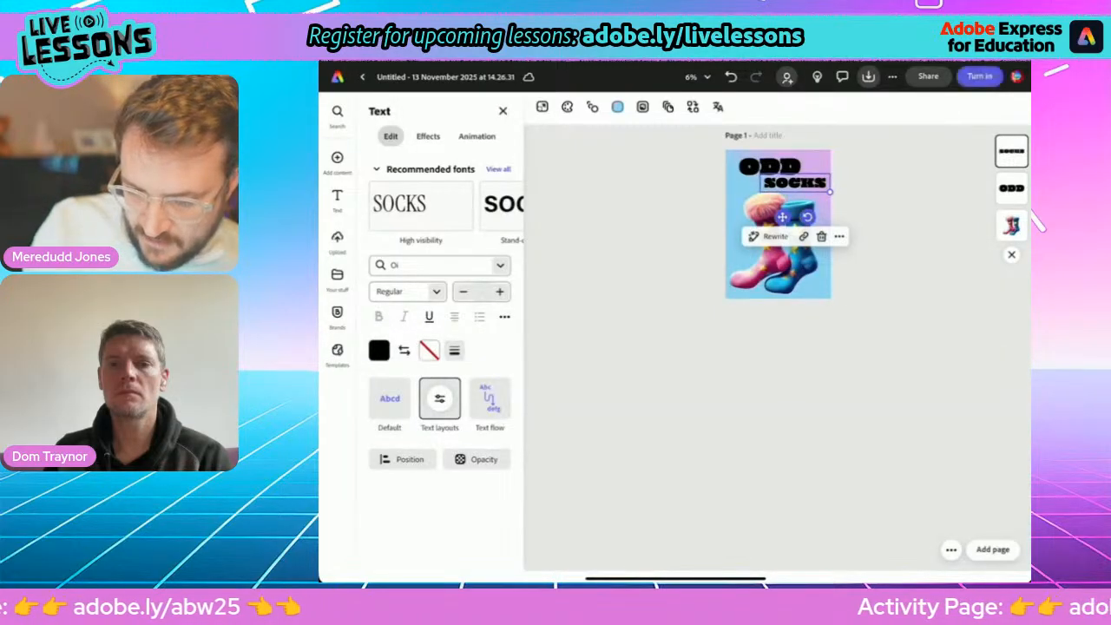
Move the ODD text toward the page's upper-left corner, make it smaller and tilt it slightly counterclockwise.
left_click(778, 417)
scroll(778, 225, "up", 5)
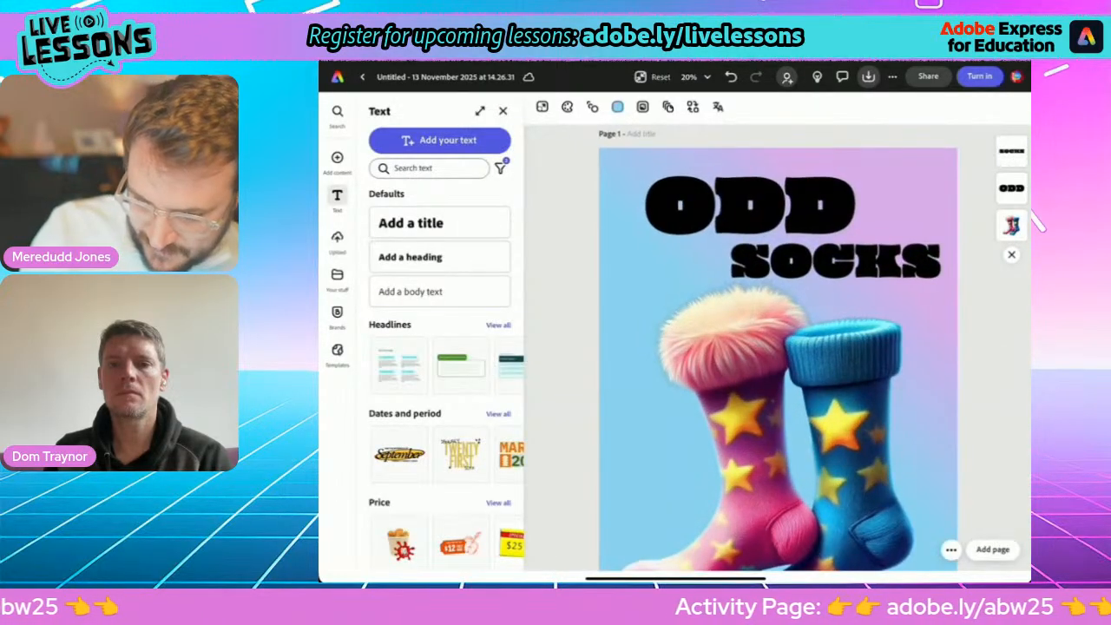
left_click(750, 205)
left_click_drag(750, 205, 714, 199)
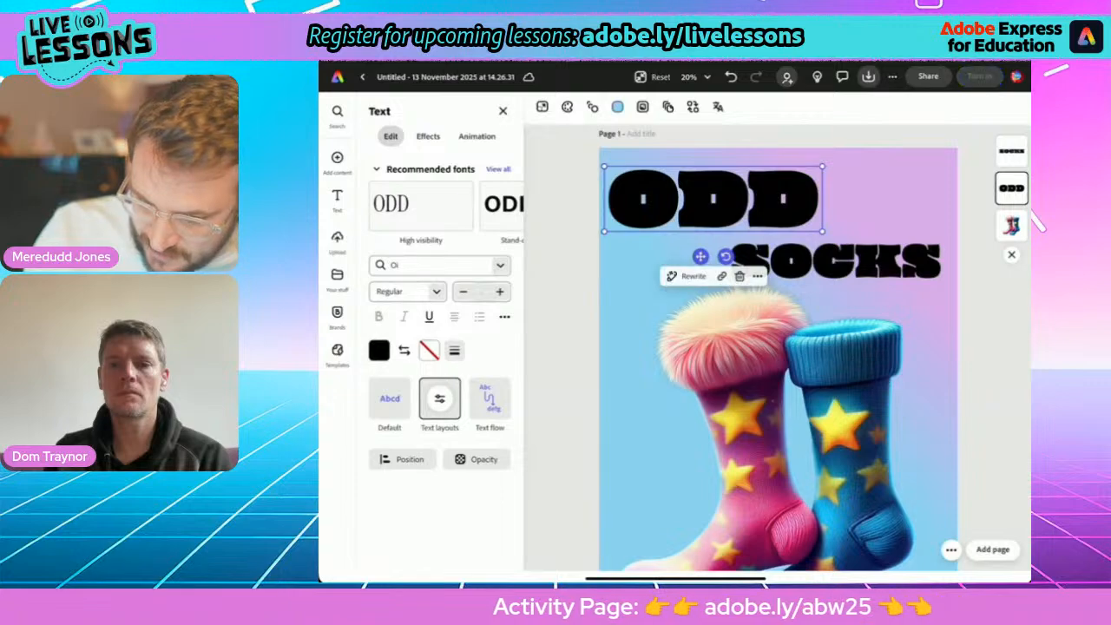
left_click_drag(822, 231, 769, 216)
mouse_move(699, 241)
left_mouse_down()
mouse_move(712, 235)
mouse_move(699, 241)
mouse_move(716, 262)
mouse_move(699, 252)
left_mouse_up()
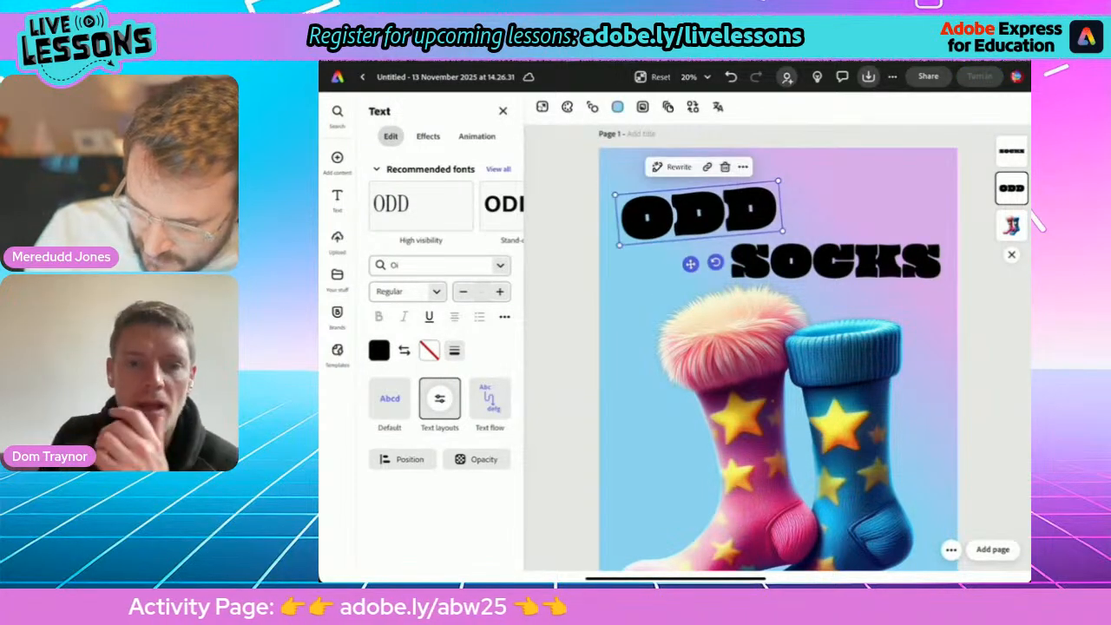
Tilt the SOCKS text slightly clockwise, and tilt ODD further counterclockwise while moving it closer to the page's upper-left corner.
left_click(836, 261)
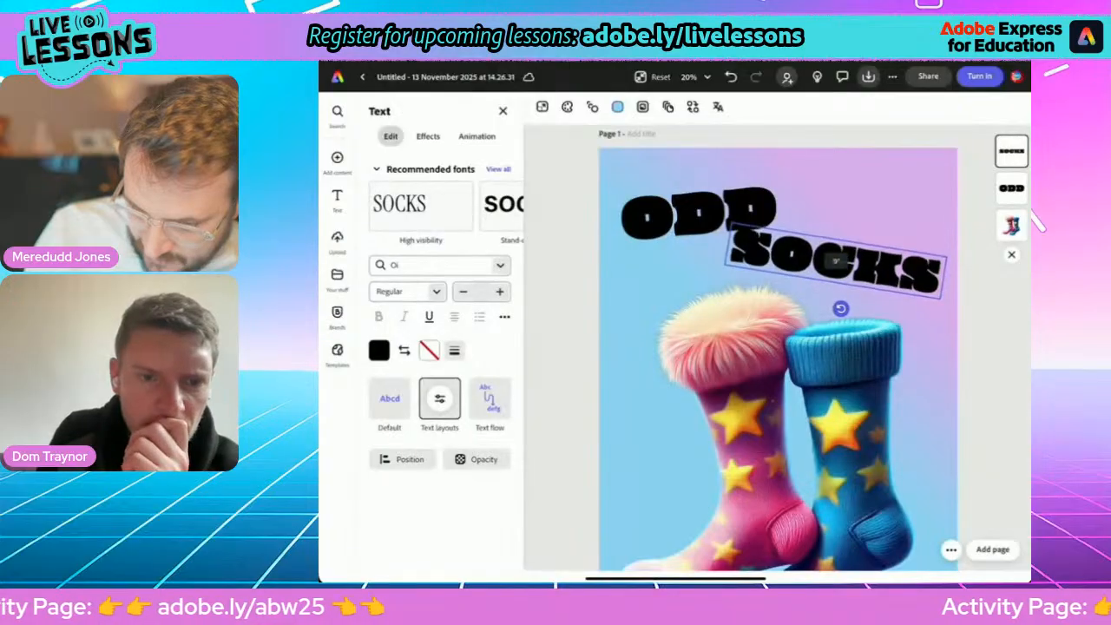
mouse_move(835, 261)
left_mouse_down()
mouse_move(839, 226)
mouse_move(825, 258)
mouse_move(834, 267)
left_mouse_up()
left_click(699, 214)
left_click_drag(699, 214, 687, 202)
left_click_drag(705, 251, 711, 248)
left_click_drag(688, 203, 686, 191)
Move the SOCKS text up close beneath ODD and enlarge it toward the right edge of the page.
left_click(841, 261)
left_click(840, 260)
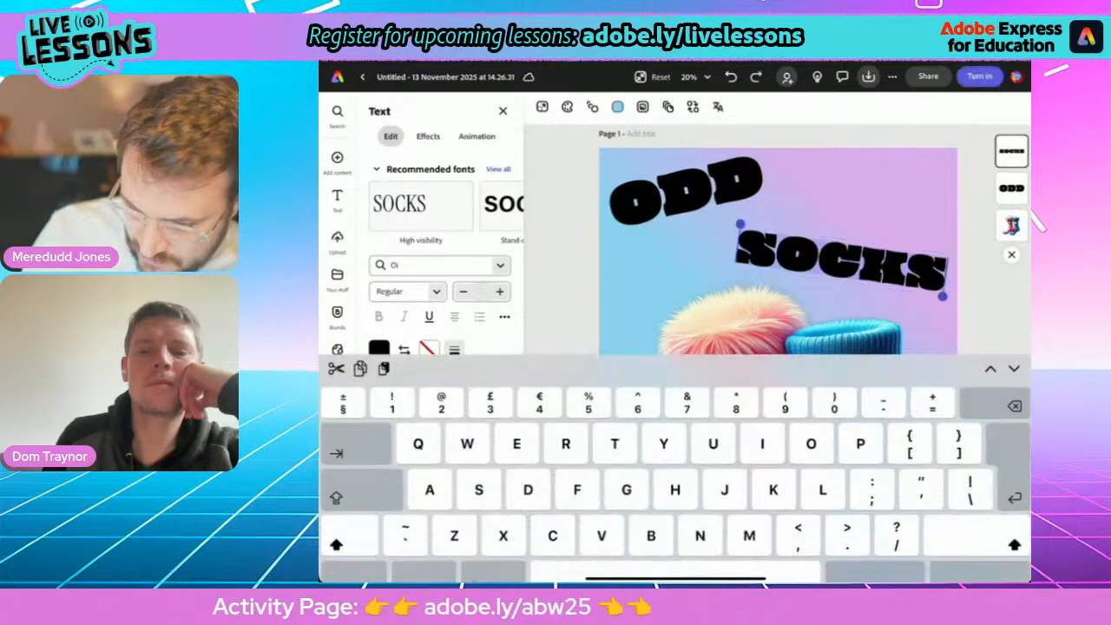
left_click(999, 557)
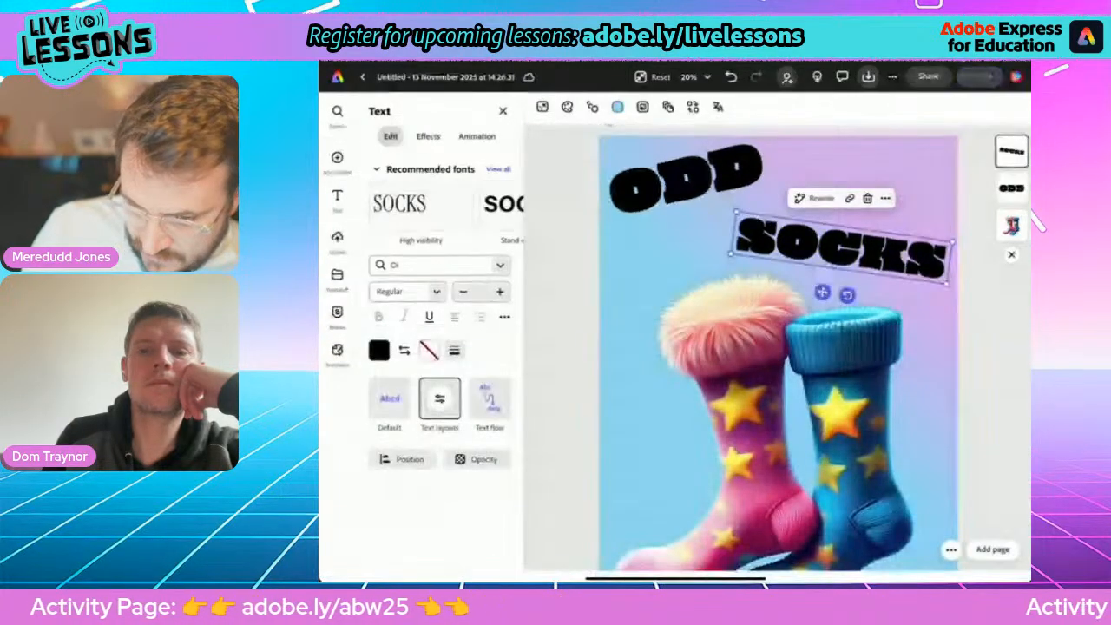
left_click_drag(841, 250, 830, 222)
left_click_drag(936, 269, 957, 278)
left_click_drag(841, 224, 828, 226)
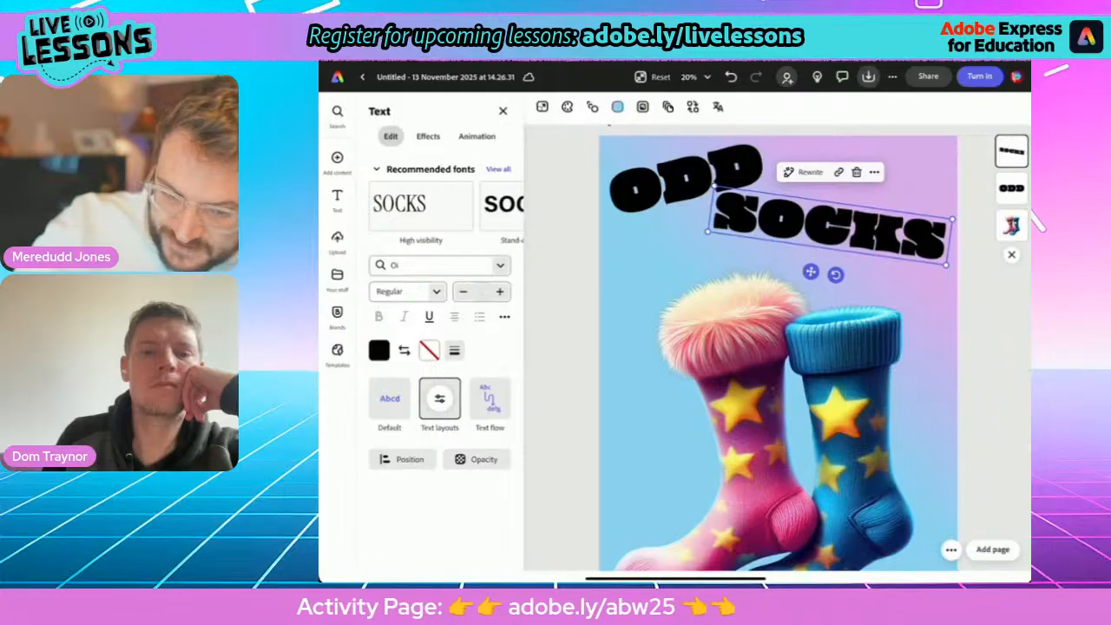
Generate a "Knitted blue" text effect for the ODD text and apply the variation with crossing yarn strands.
left_click(686, 178)
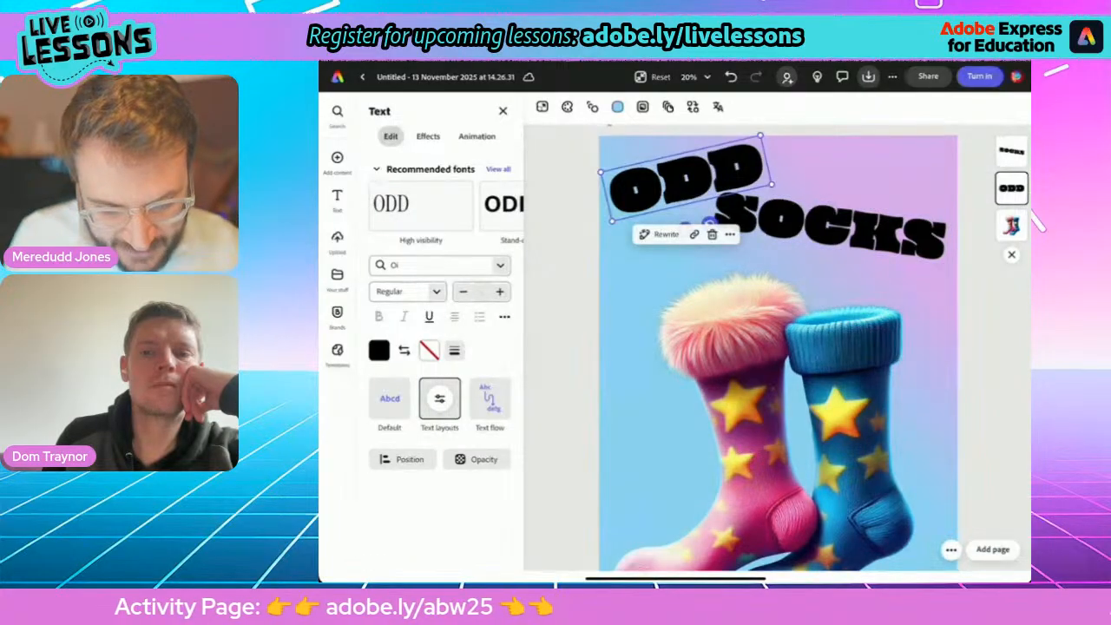
left_click(429, 136)
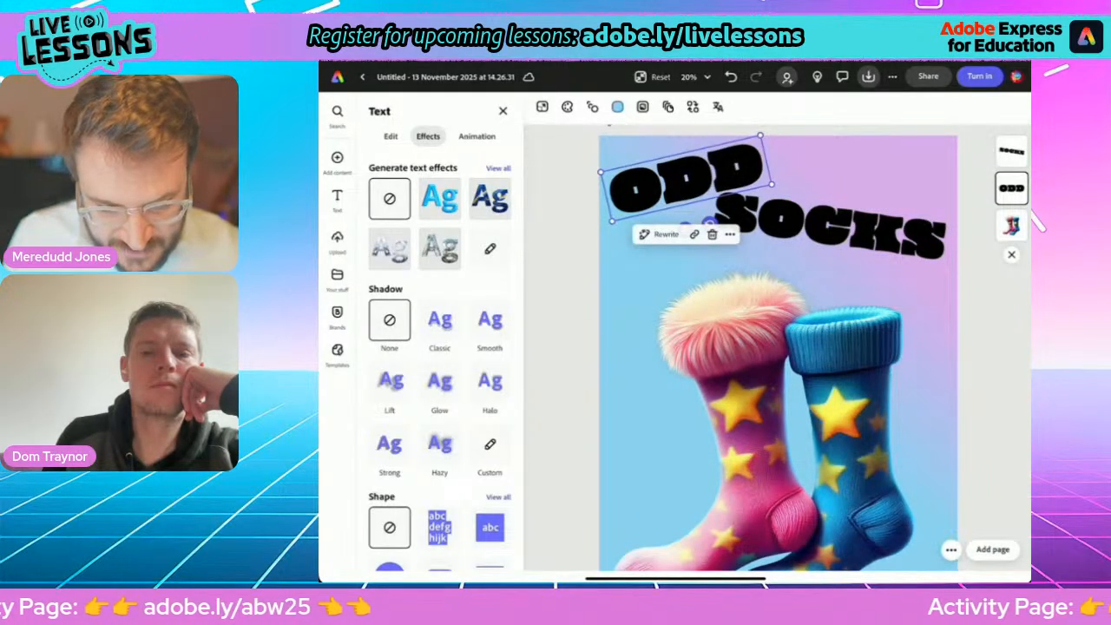
left_click(491, 249)
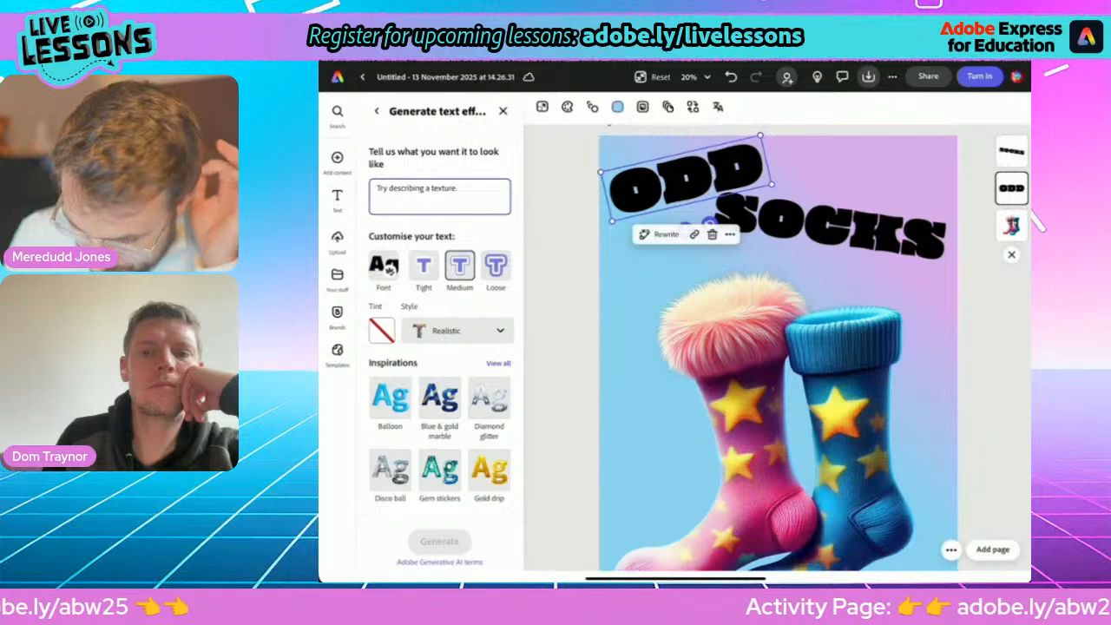
left_click(441, 197)
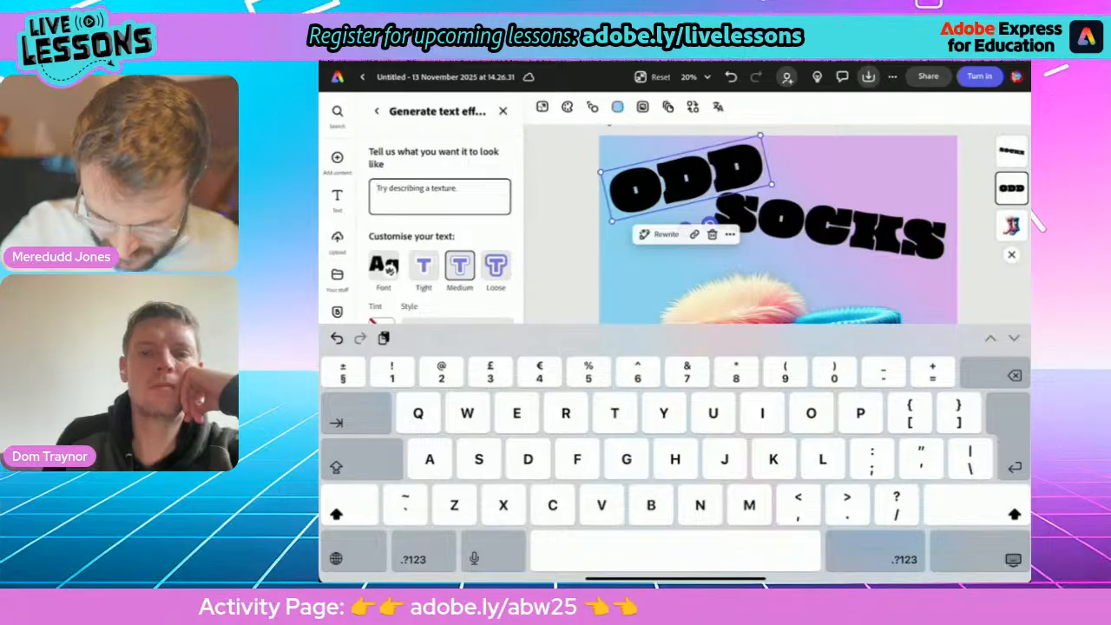
type("Knitted bl")
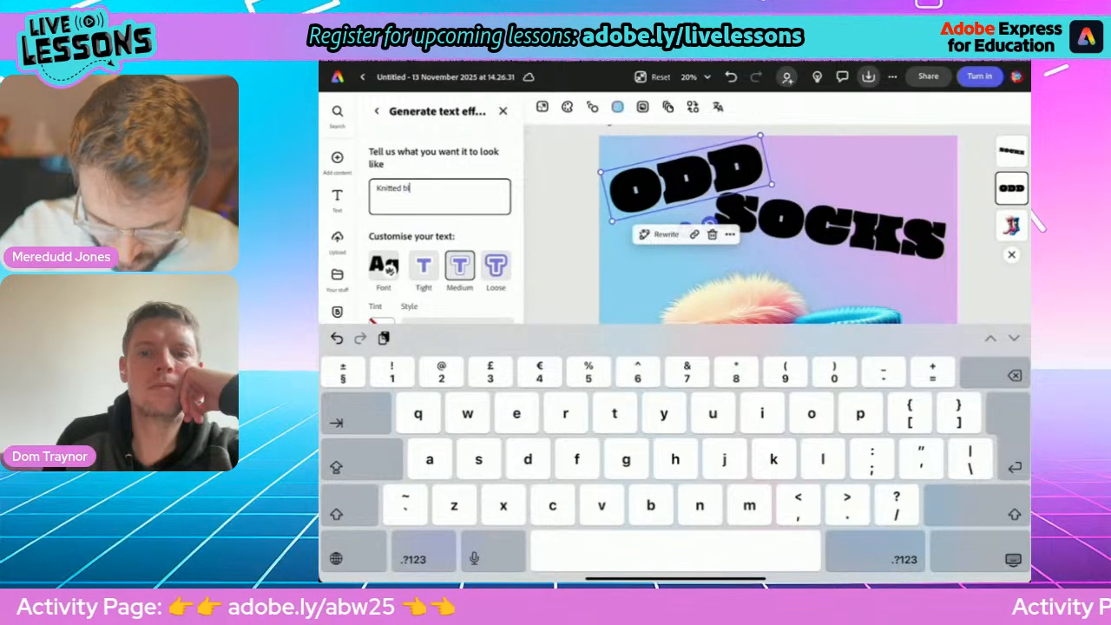
type("ue")
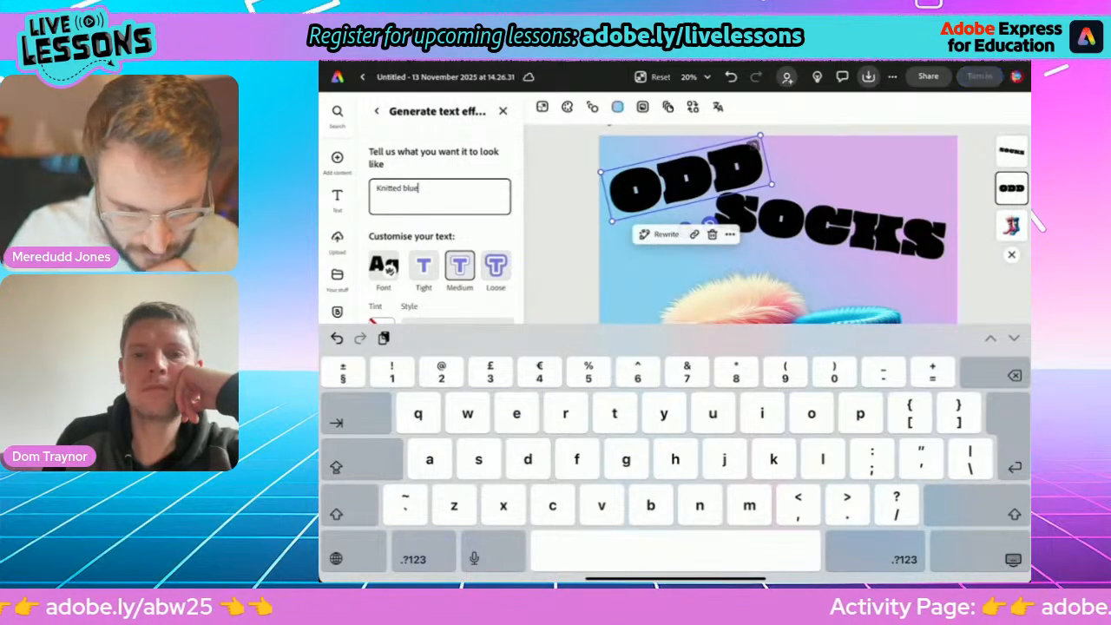
key("Return")
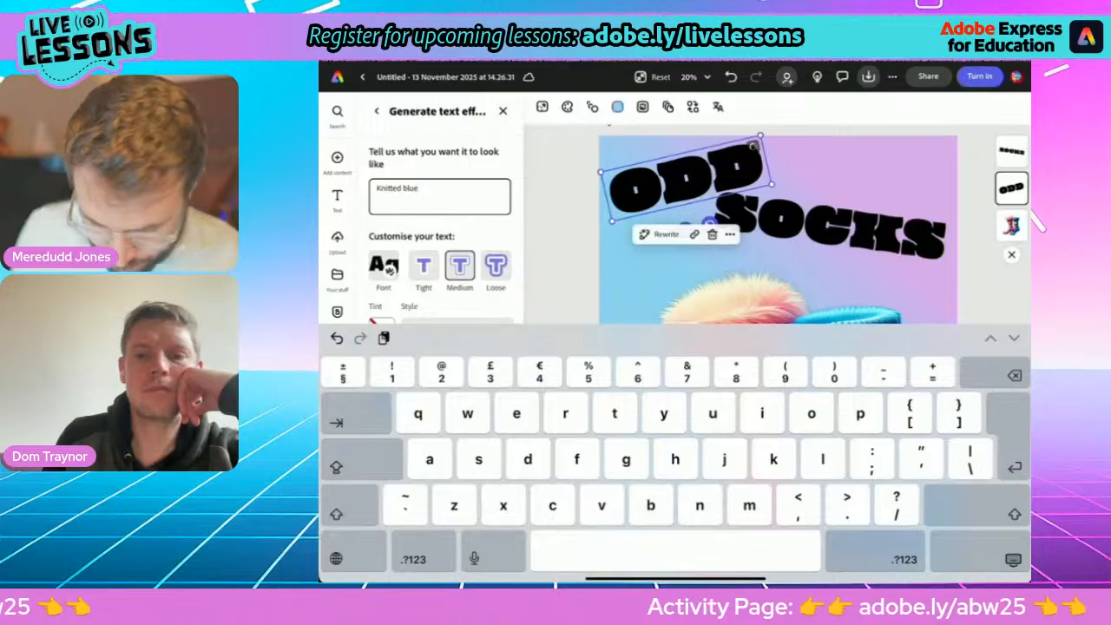
left_click(1013, 560)
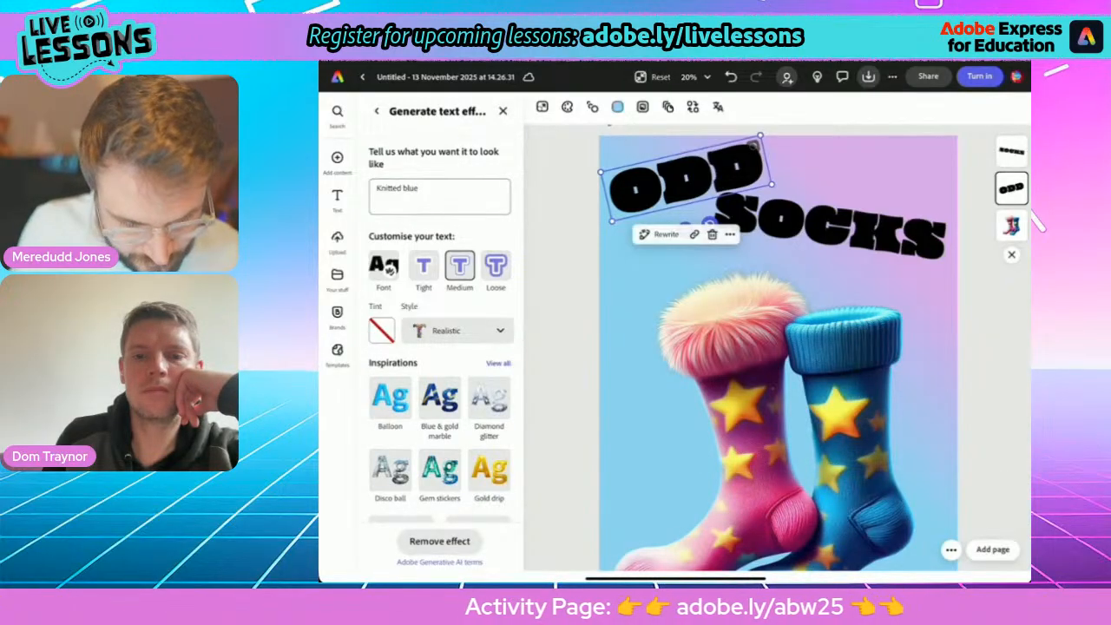
left_click(390, 398)
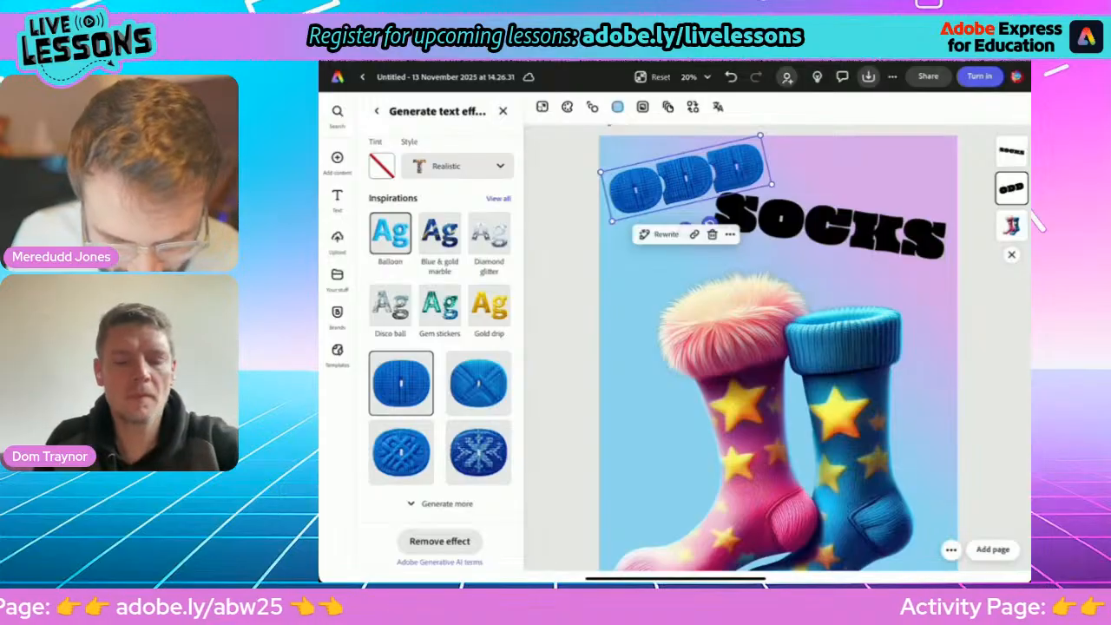
left_click(478, 383)
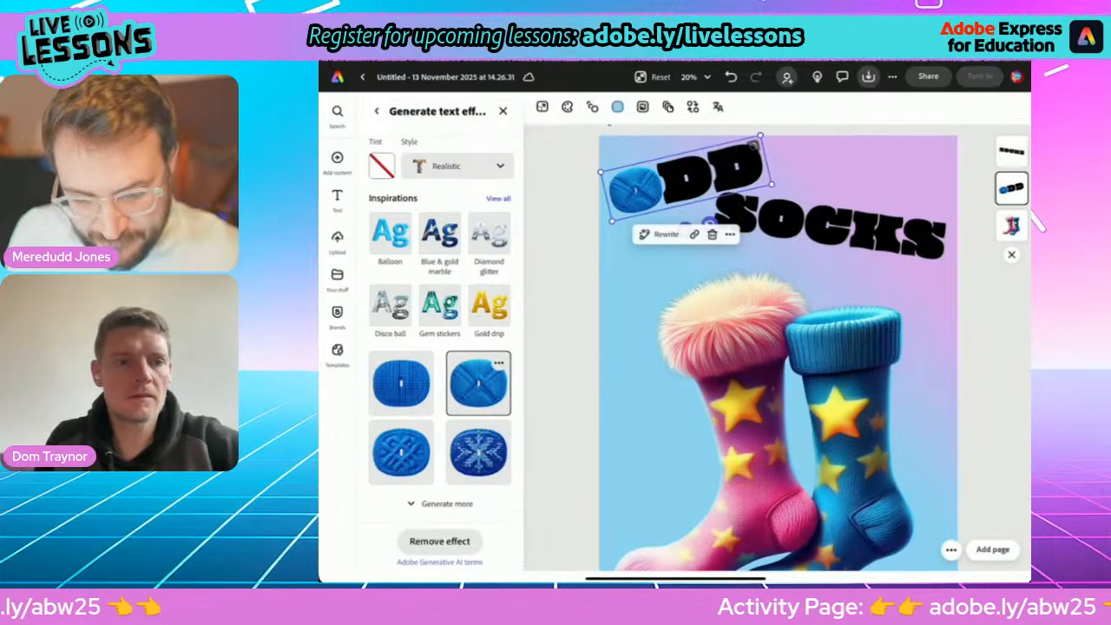
Generate a "Fluffy pink" text effect with the Loose fit for the SOCKS text.
left_click(831, 228)
left_click_drag(832, 227, 834, 232)
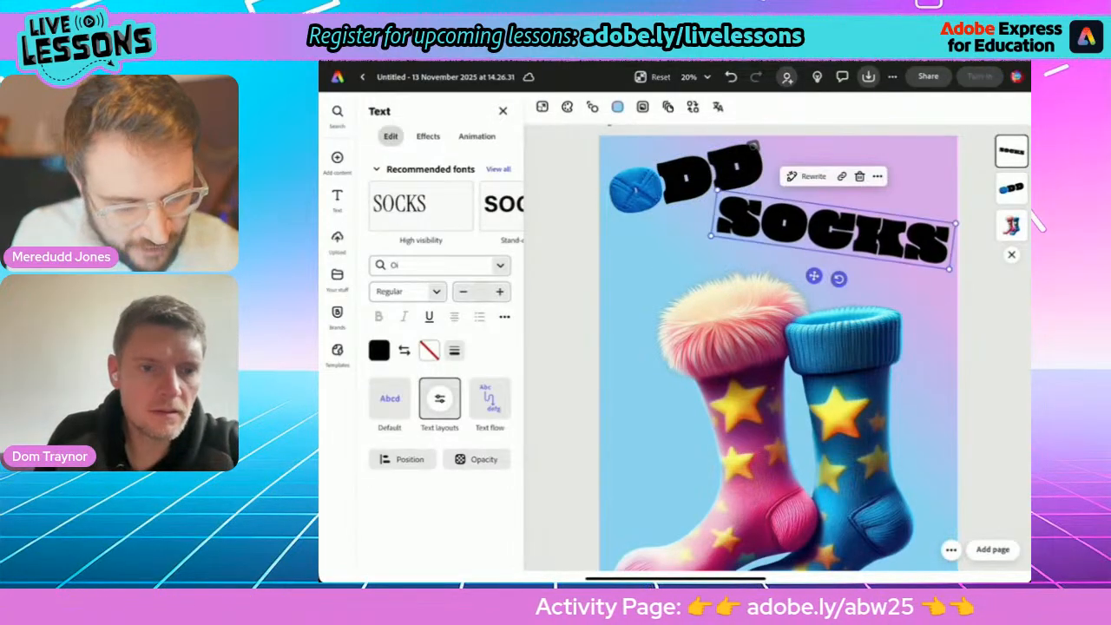
left_click(428, 136)
left_click(489, 243)
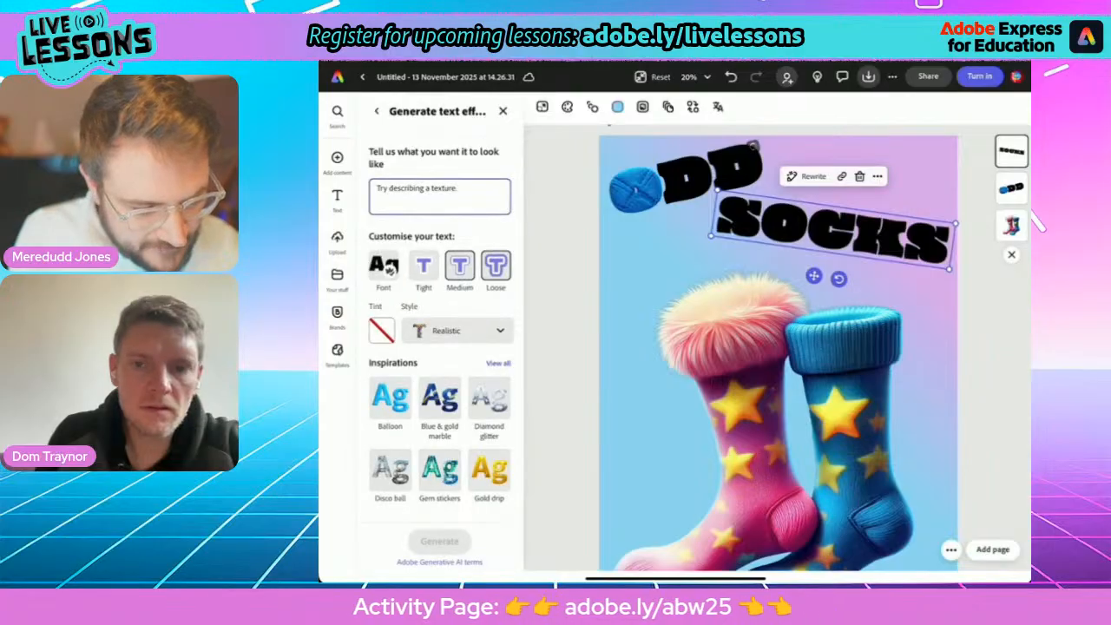
left_click(440, 196)
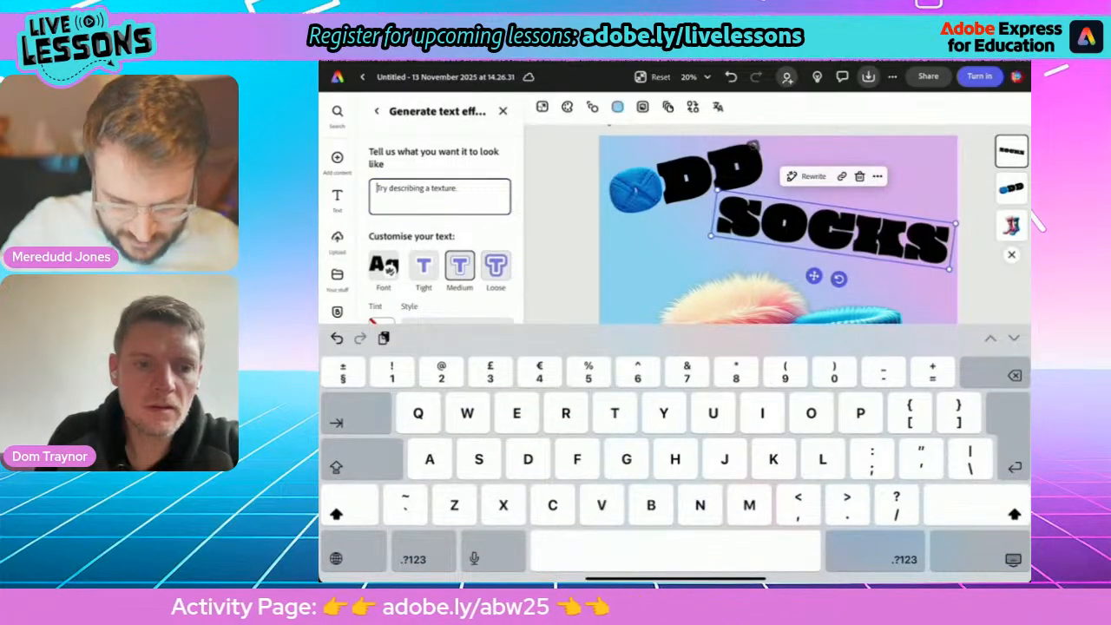
type("Fluff")
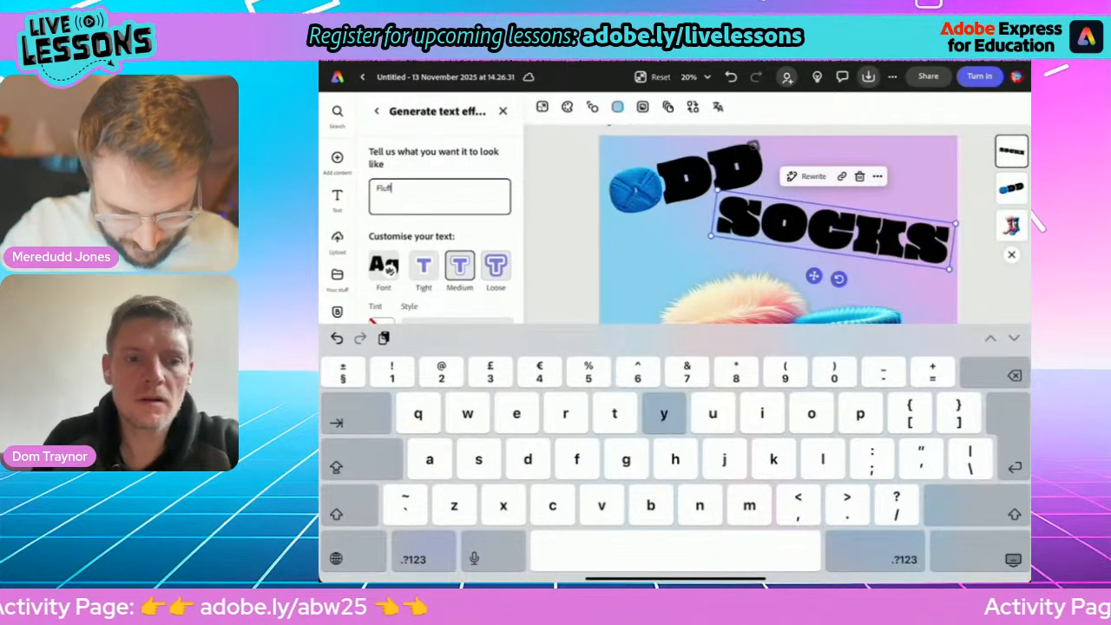
type("y pink")
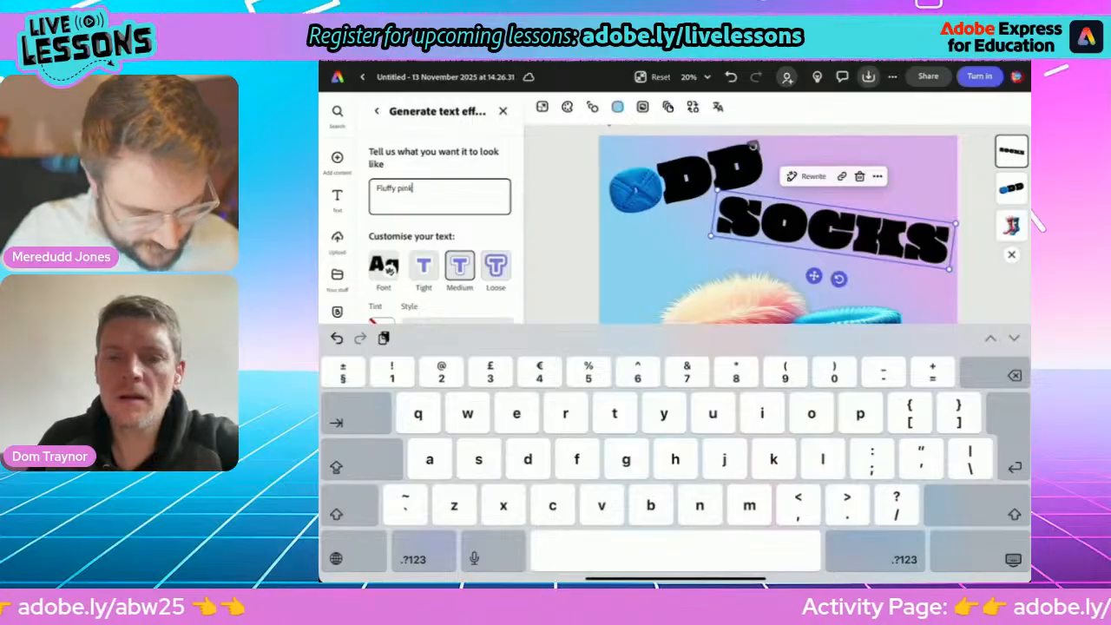
left_click(1013, 559)
left_click(496, 266)
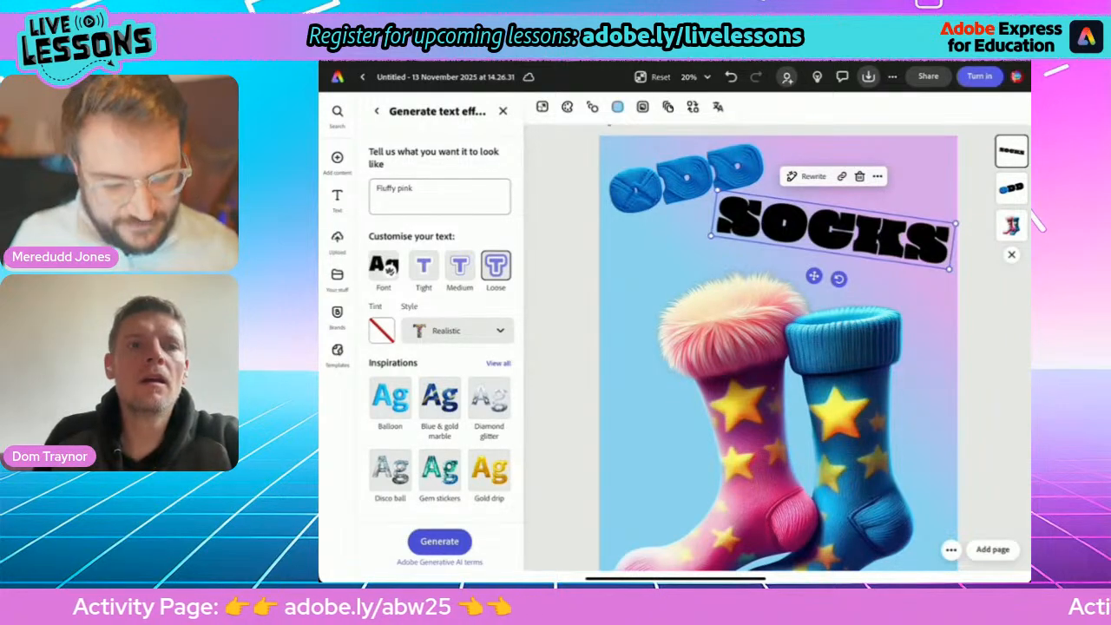
left_click(440, 541)
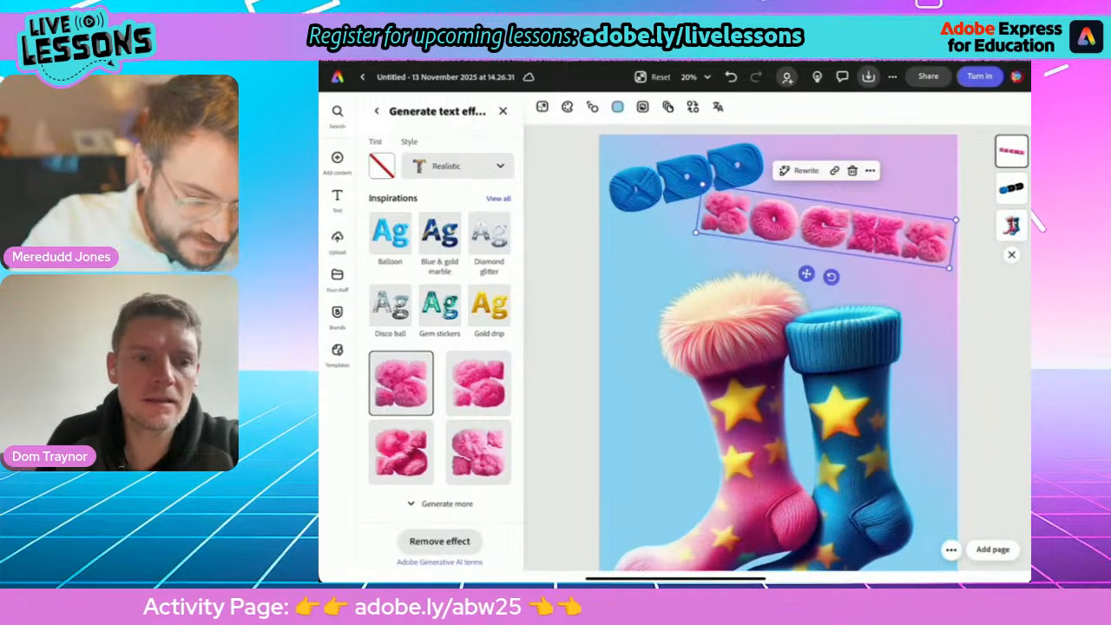
Apply the Classic shadow to both the ODD and the SOCKS text.
left_click(686, 177)
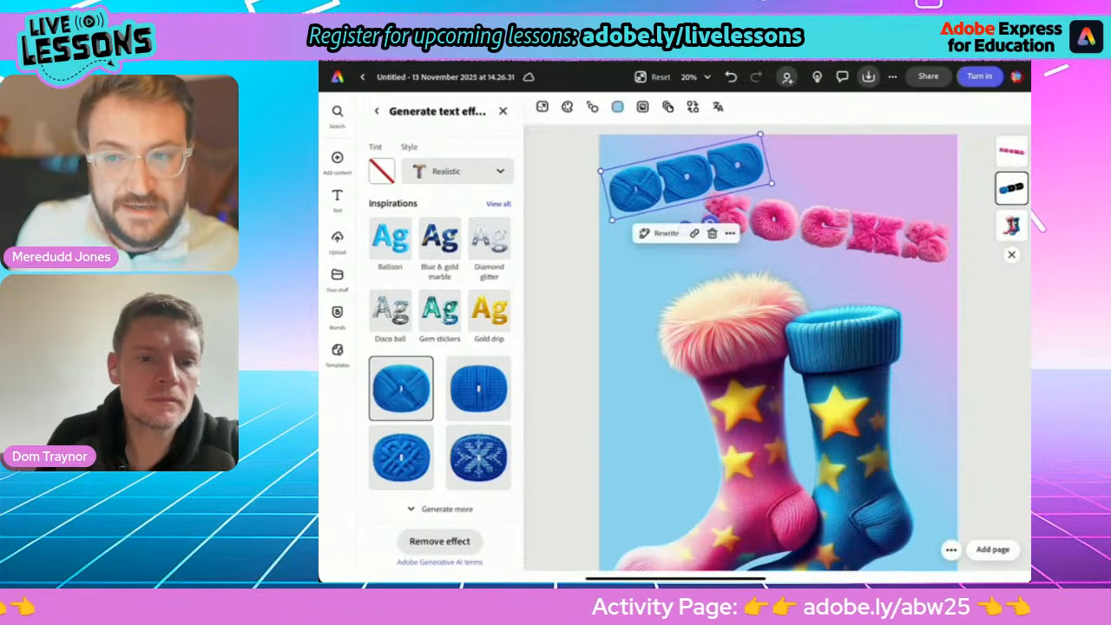
left_click(376, 111)
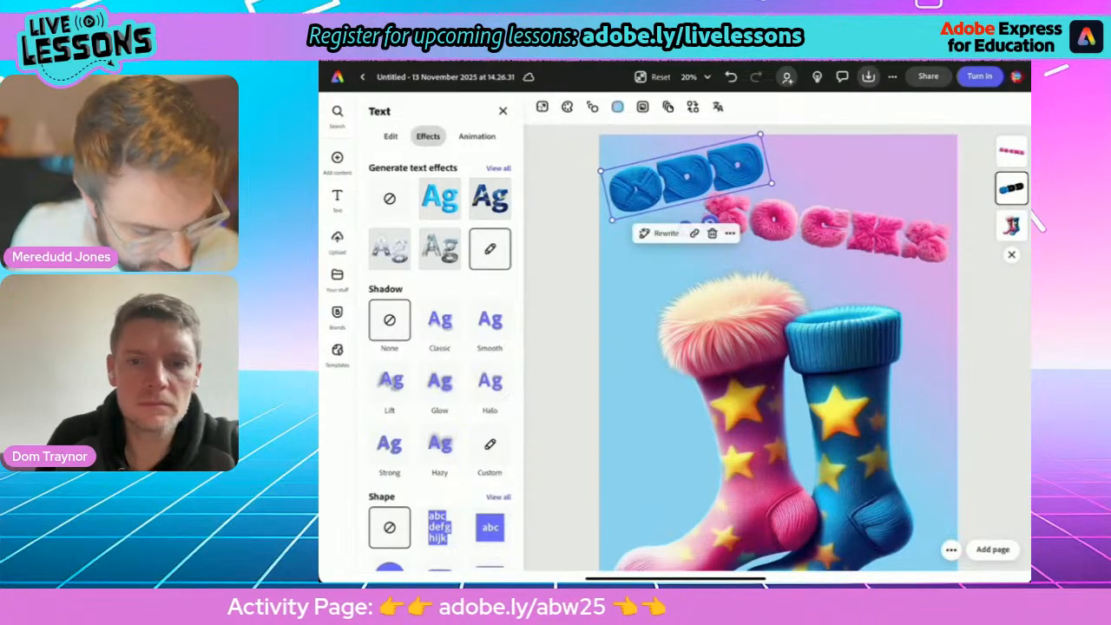
left_click(440, 321)
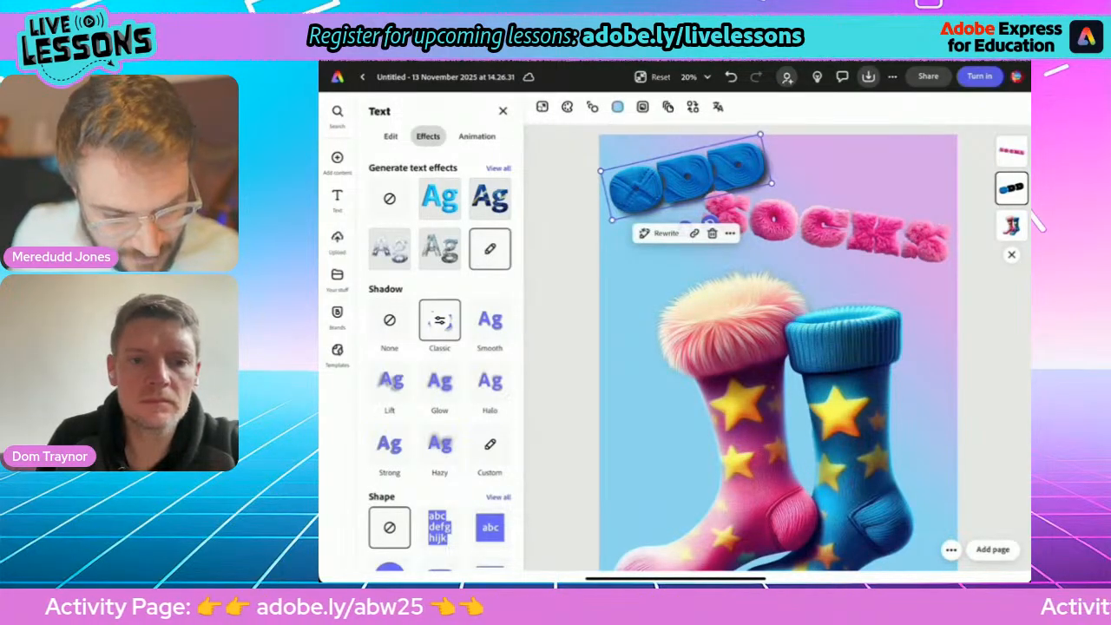
left_click(825, 228)
left_click(376, 111)
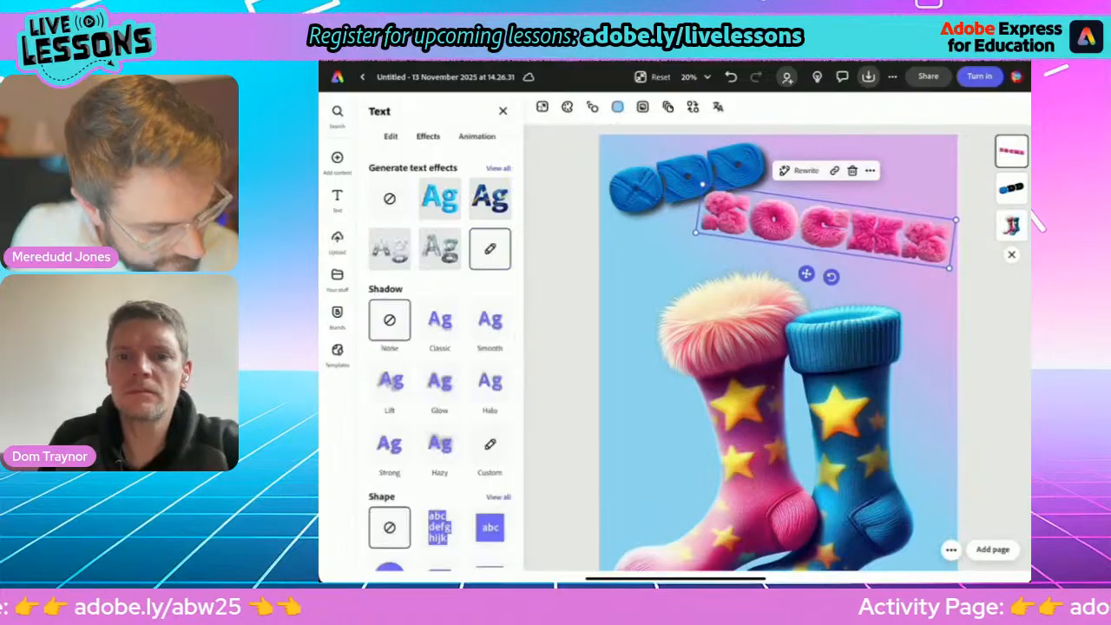
left_click(440, 320)
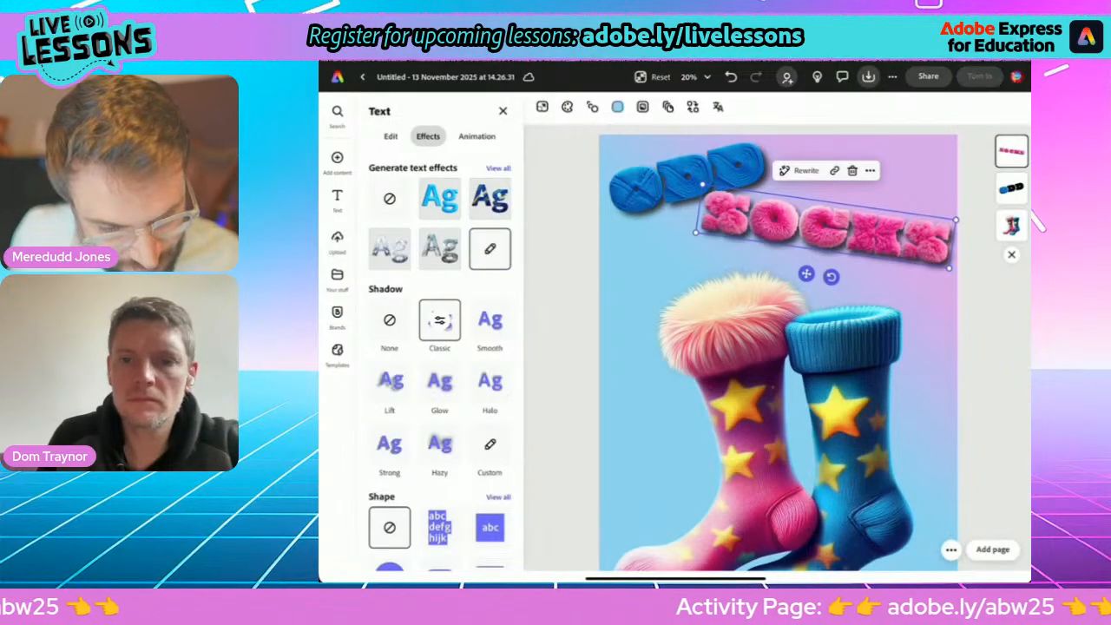
left_click(562, 348)
Duplicate the knitted blue ODD text and replace the copy's wording with "SALE".
scroll(778, 347, "down", 4)
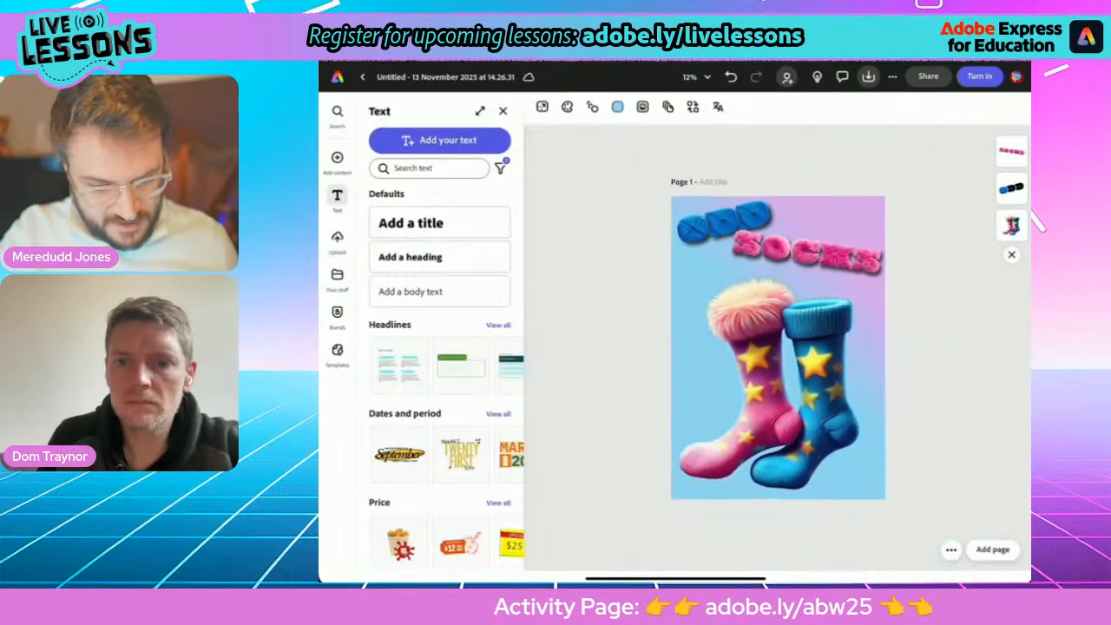
scroll(778, 348, "up", 2)
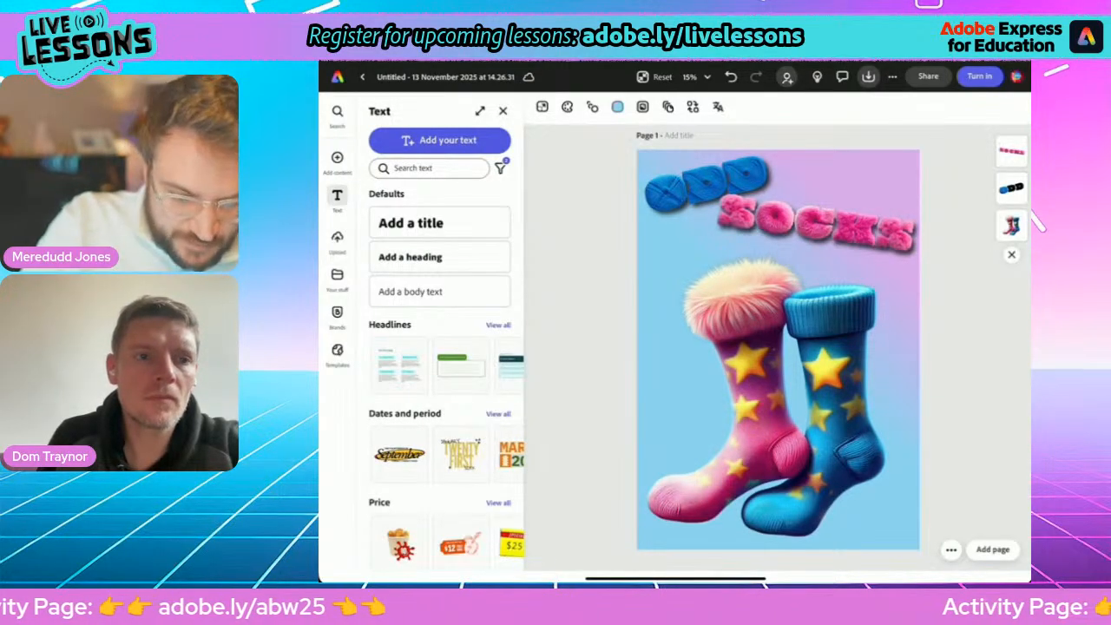
left_click(707, 185)
left_click(750, 231)
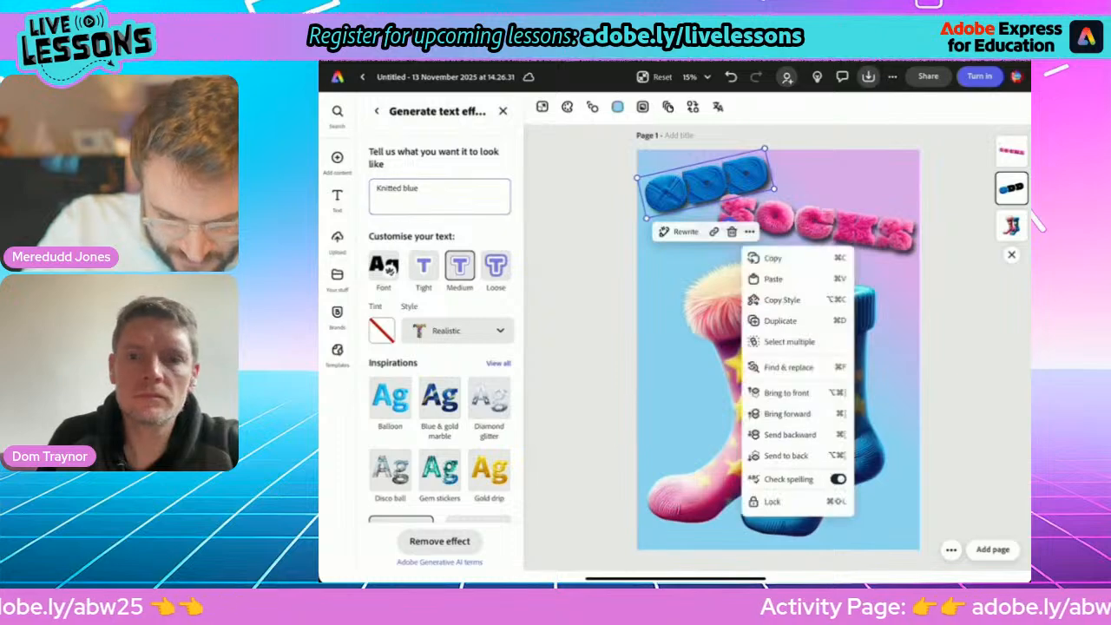
left_click(780, 320)
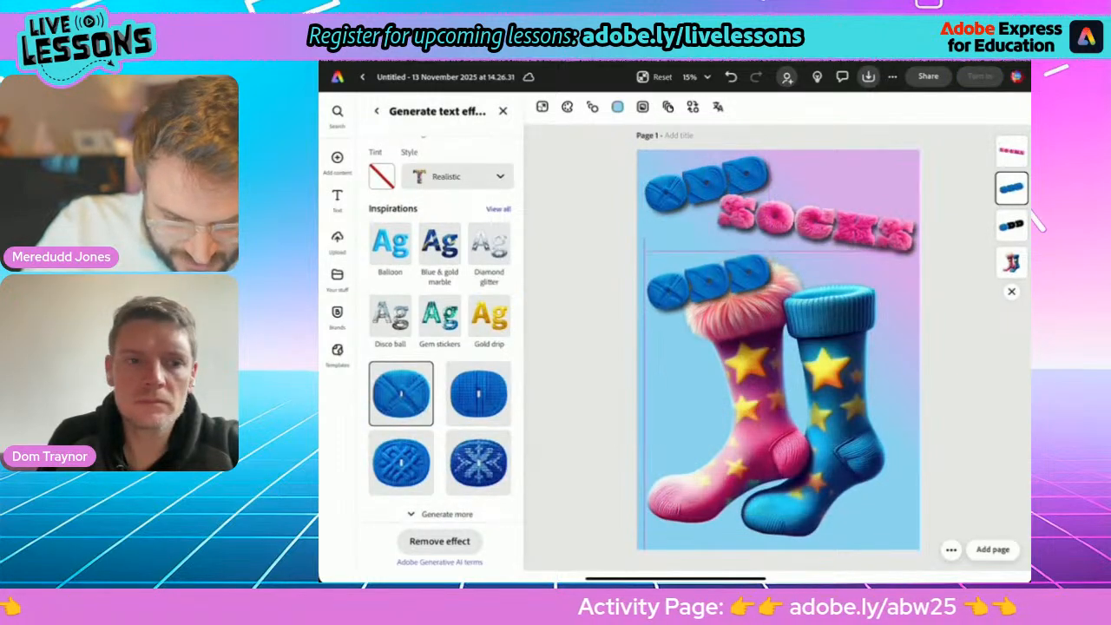
double_click(708, 282)
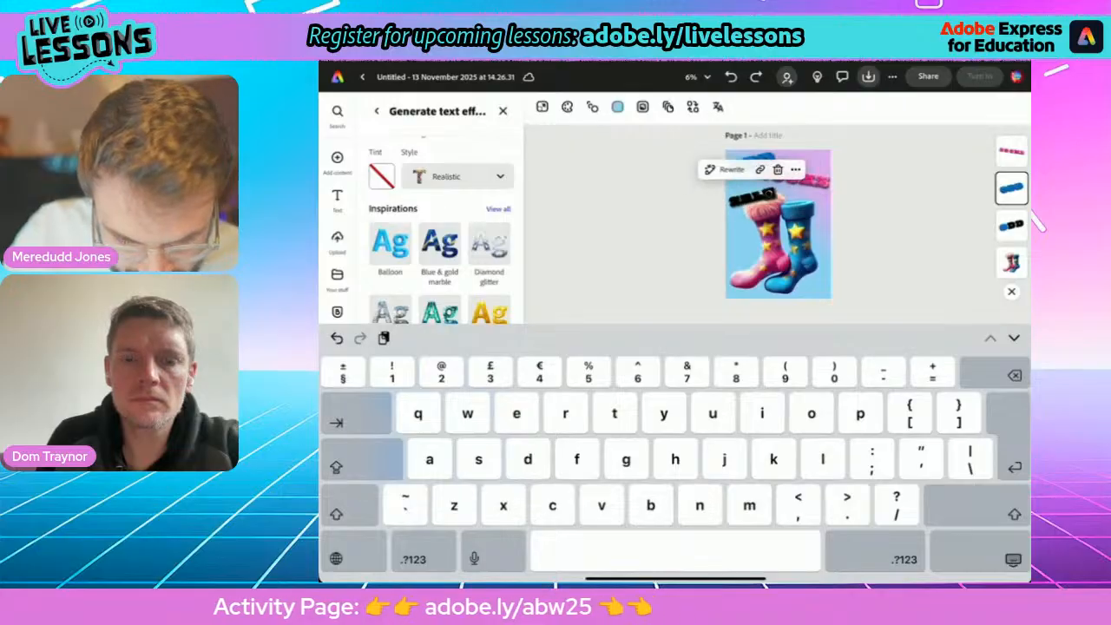
left_click(1013, 560)
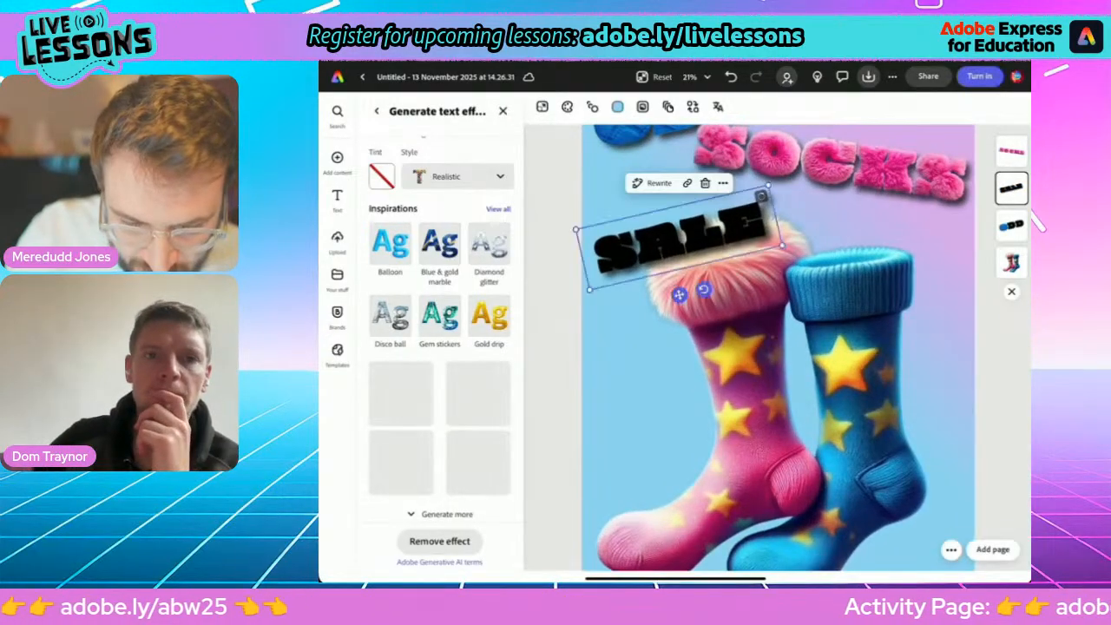
left_click(681, 237)
left_click(1014, 560)
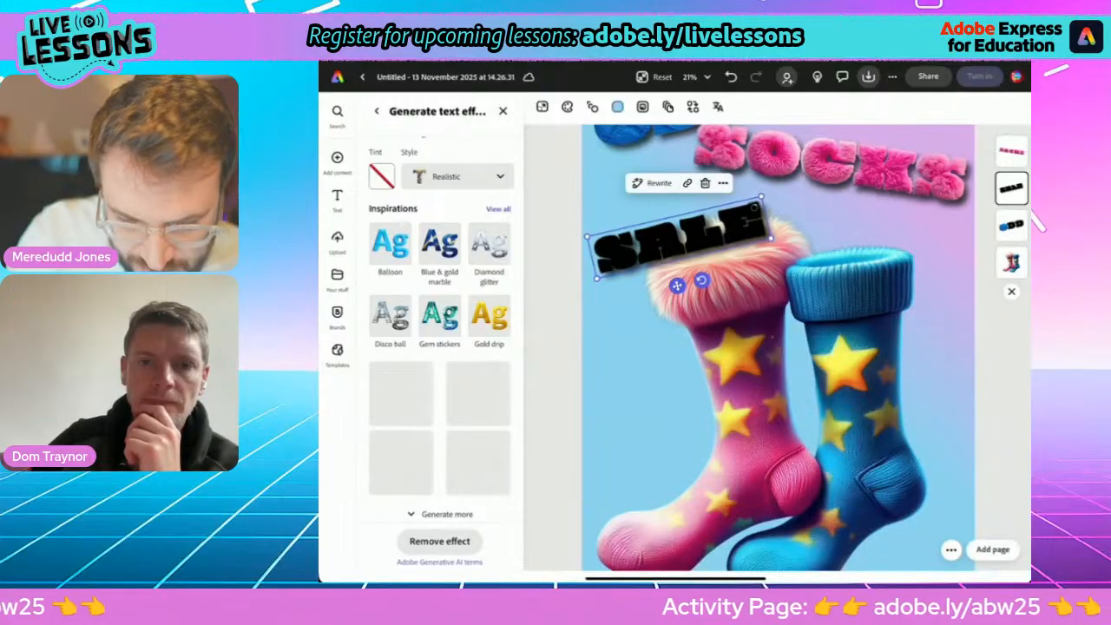
Move the SALE text beneath the right end of SOCKS, tilt it clockwise to about 10°, and make it smaller.
left_click_drag(682, 238, 880, 238)
left_click_drag(899, 279, 881, 288)
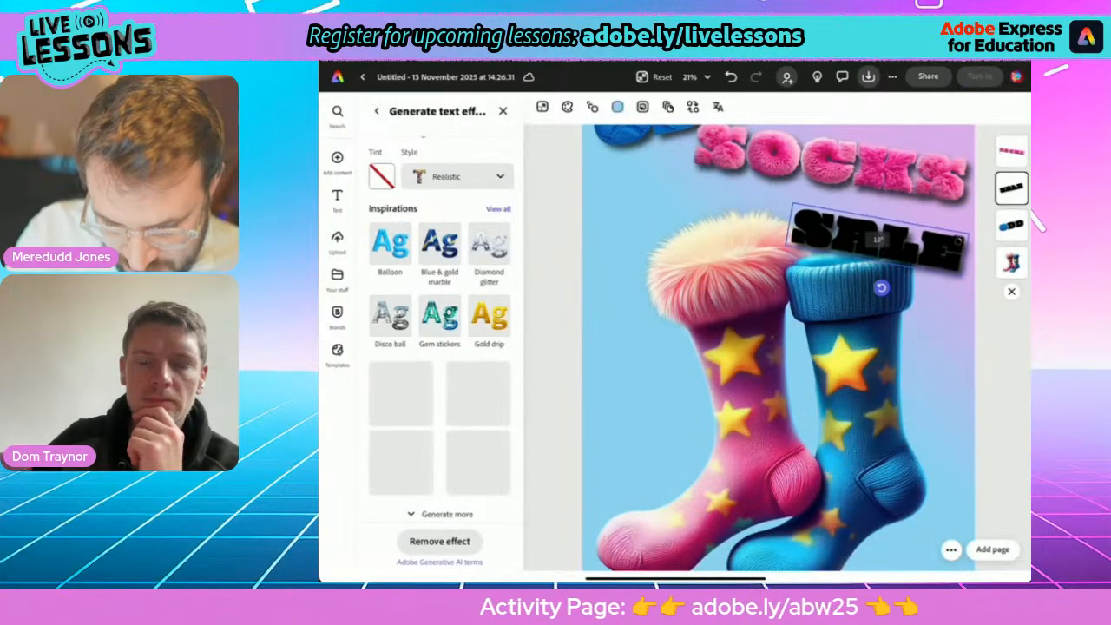
left_click_drag(788, 244, 843, 244)
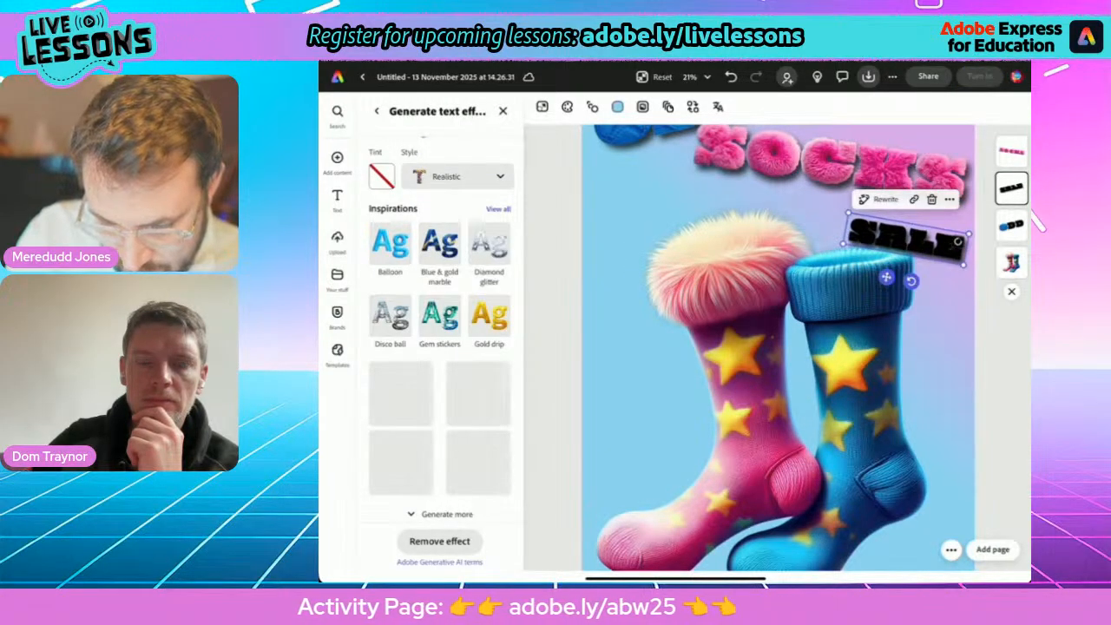
left_click_drag(959, 240, 948, 211)
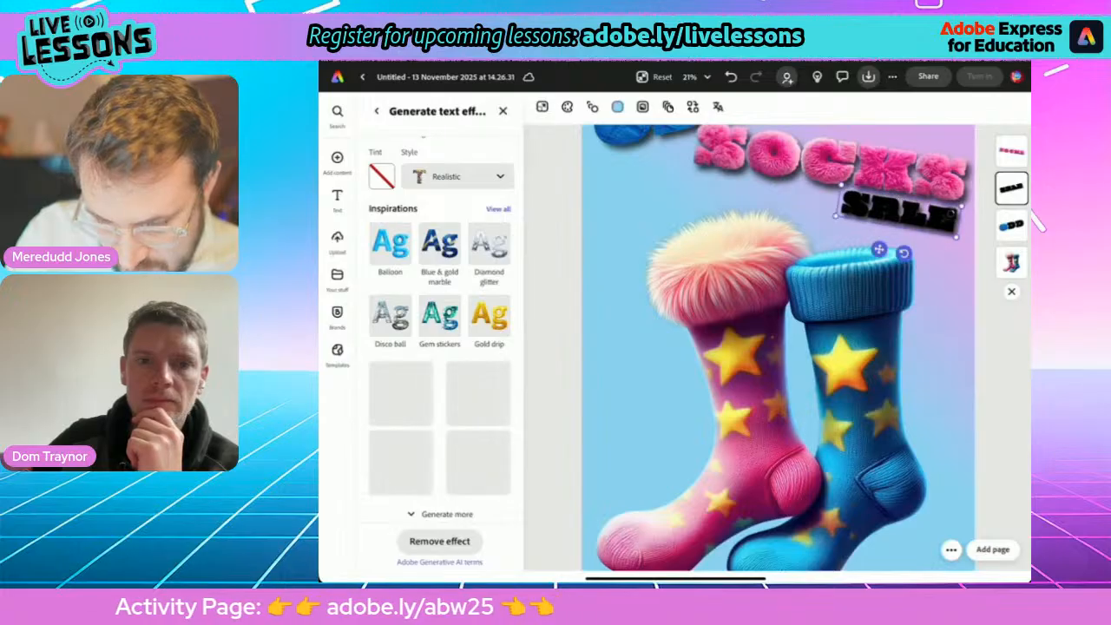
left_click_drag(904, 252, 903, 253)
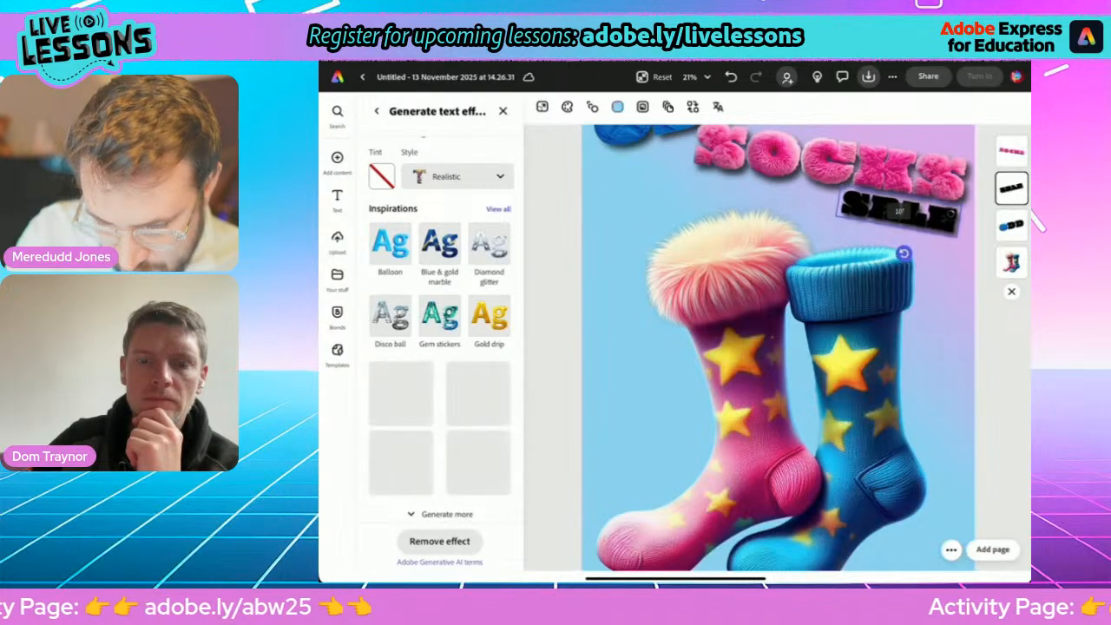
left_click(781, 382)
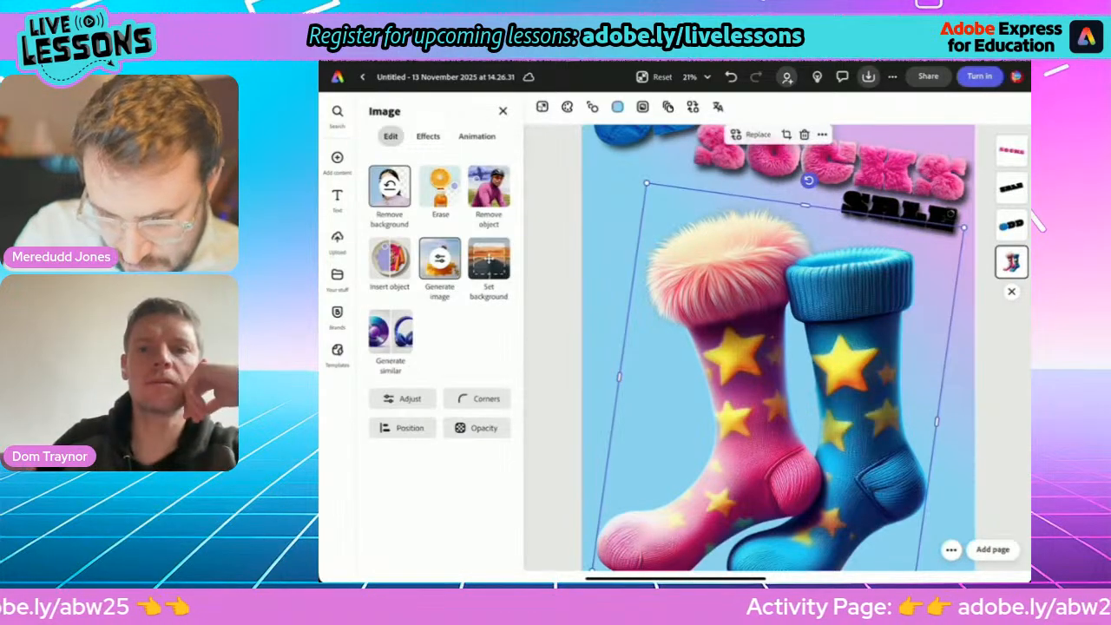
scroll(778, 382, "down", 3)
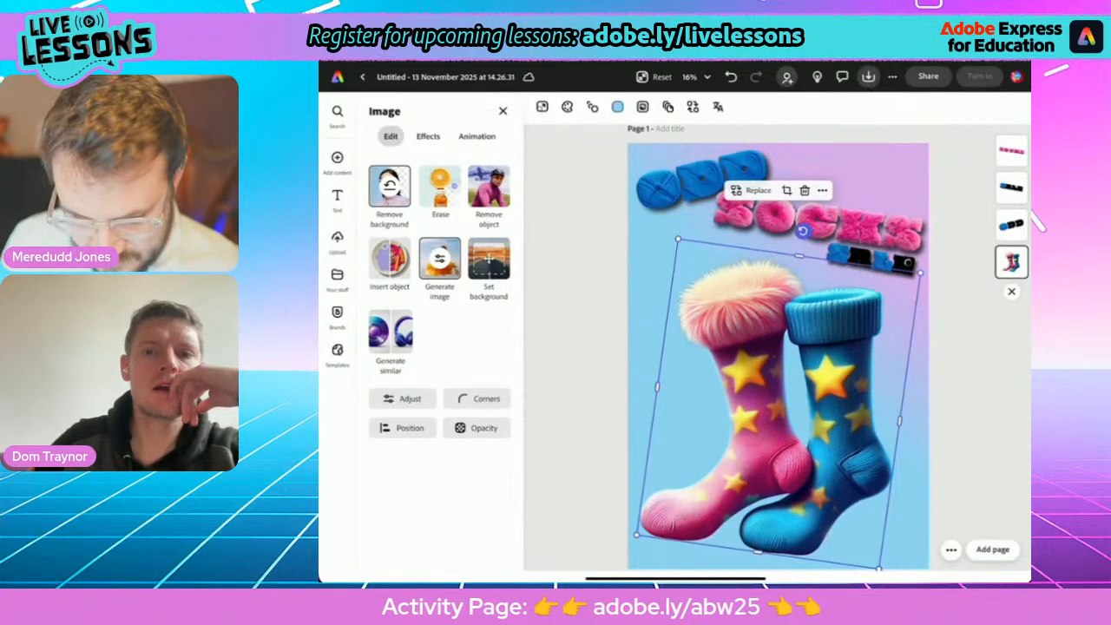
Apply the third generated knitted blue variation to the SALE text and return to its text formatting options.
left_click(338, 200)
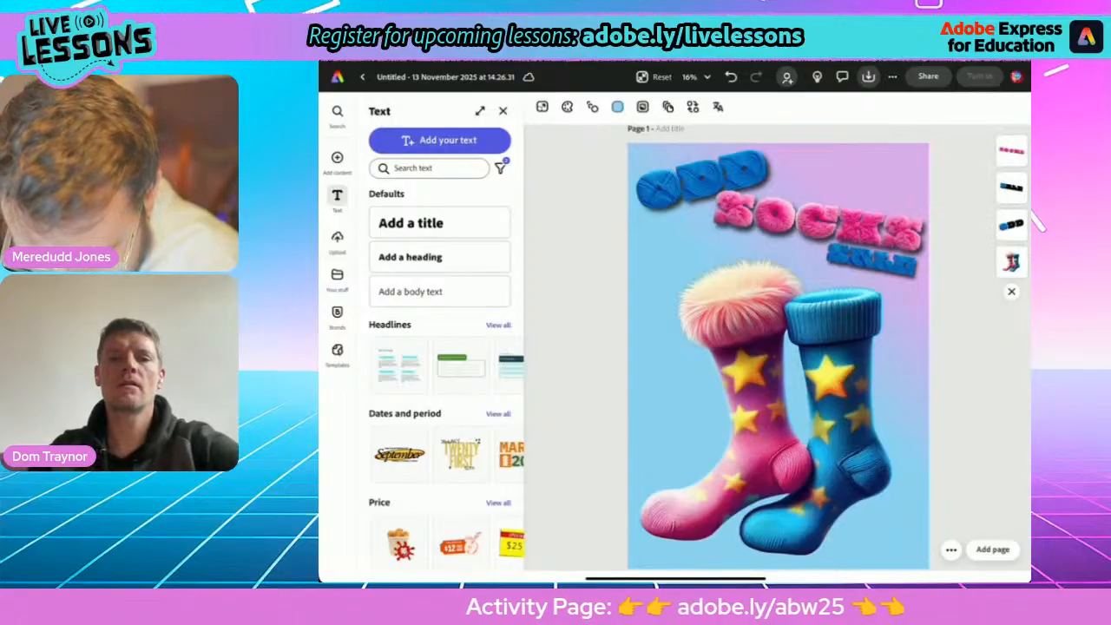
left_click(872, 259)
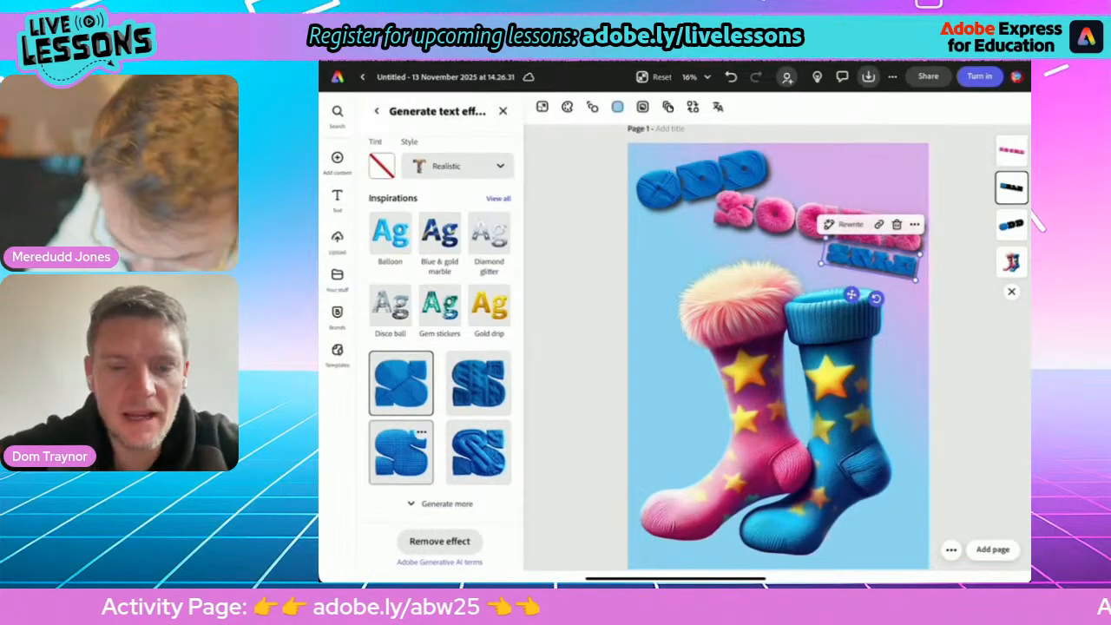
left_click(401, 452)
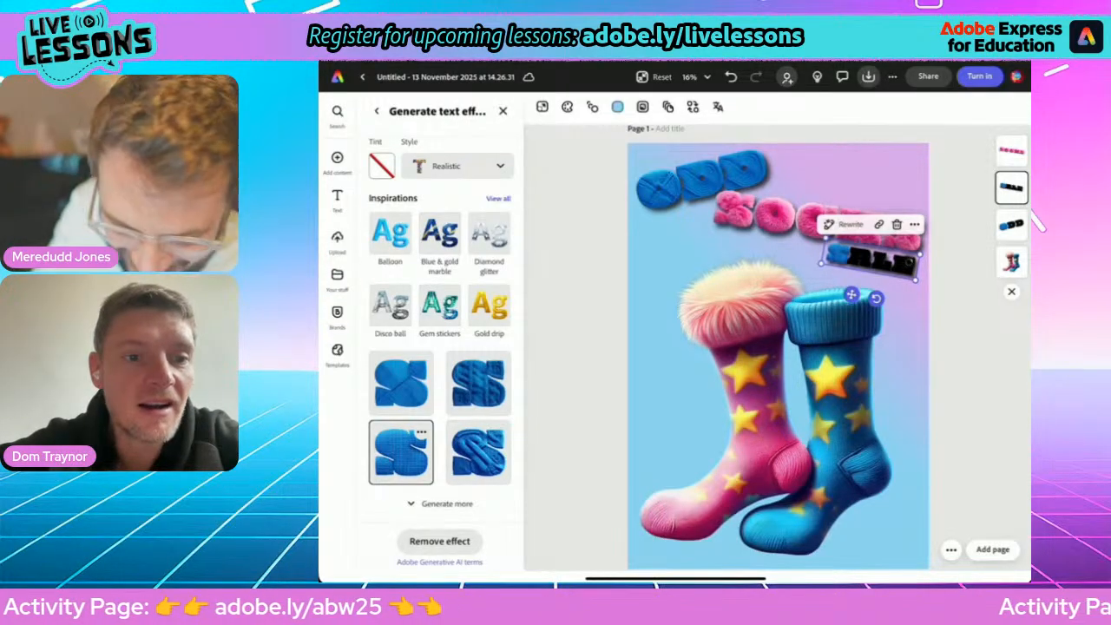
left_click(377, 112)
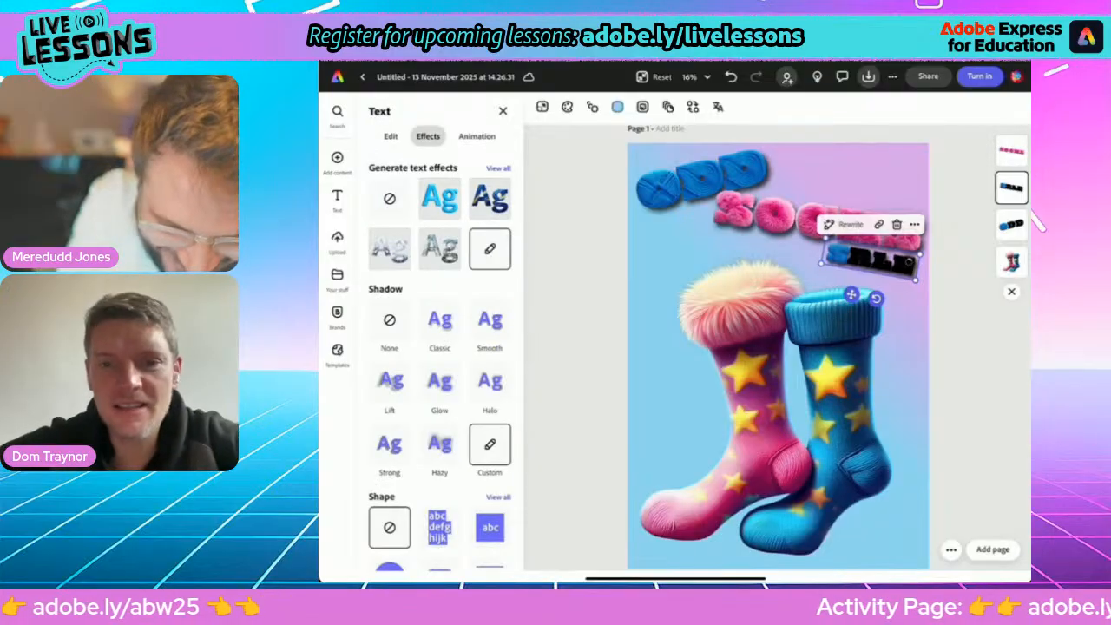
left_click(391, 136)
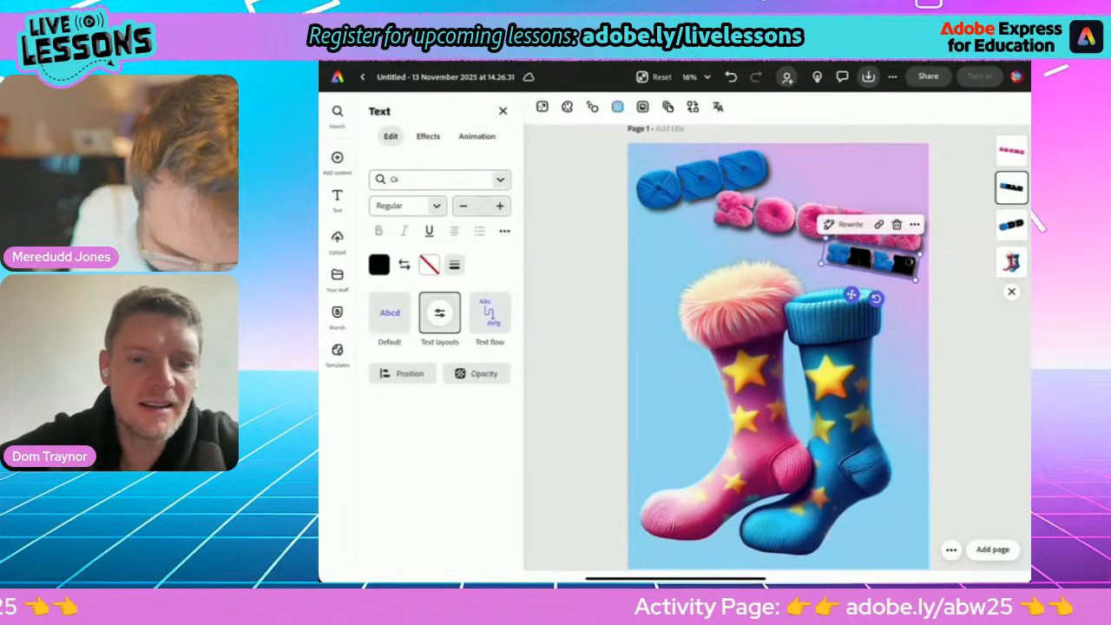
left_click(505, 231)
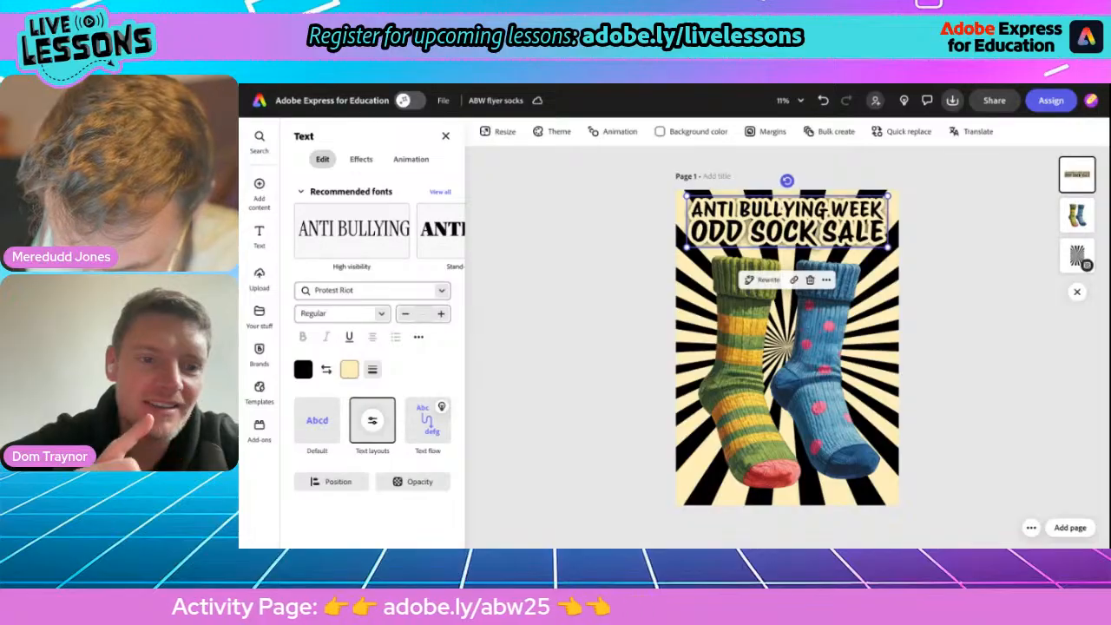
Swap the fill and outline colours of the ANTI BULLYING WEEK ODD SOCK SALE heading and set its Glow shadow colour to orange.
left_click(325, 371)
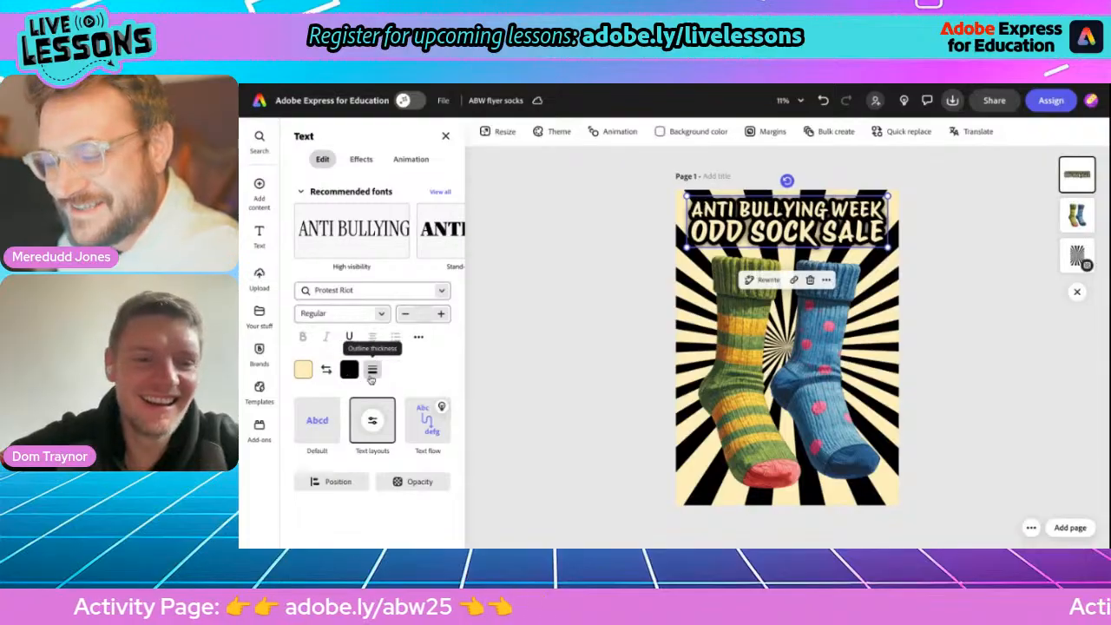
left_click(360, 160)
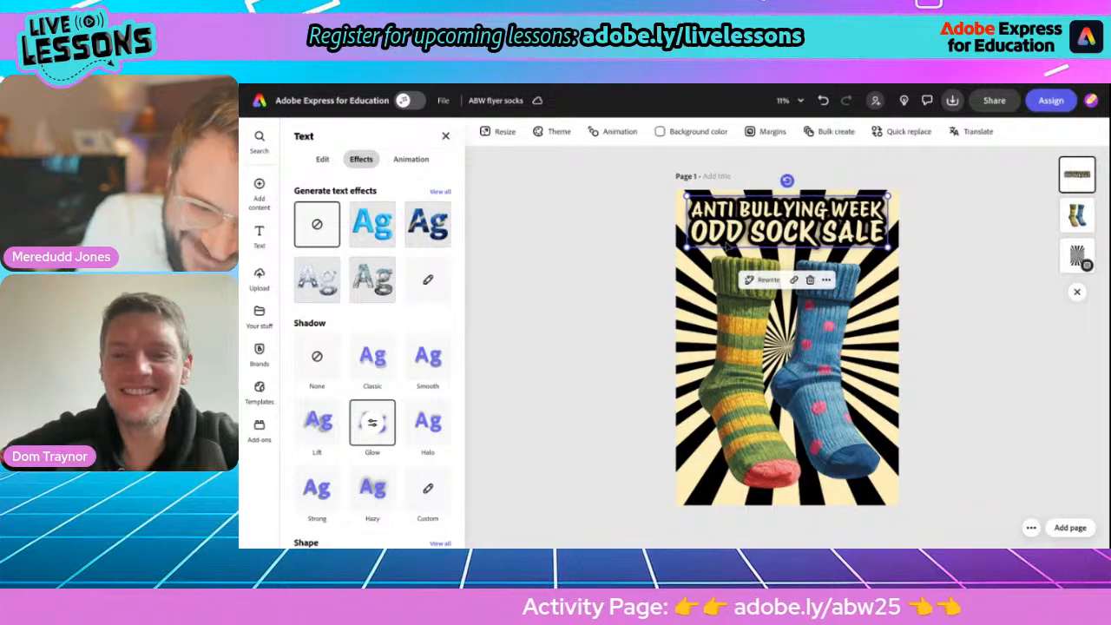
left_click(380, 425)
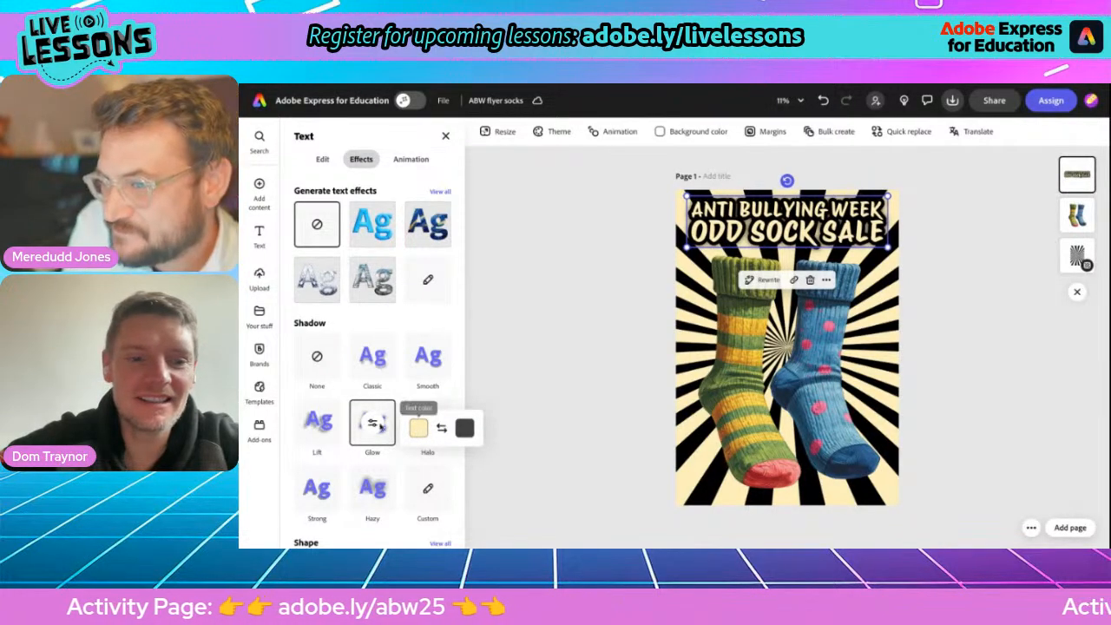
left_click(465, 427)
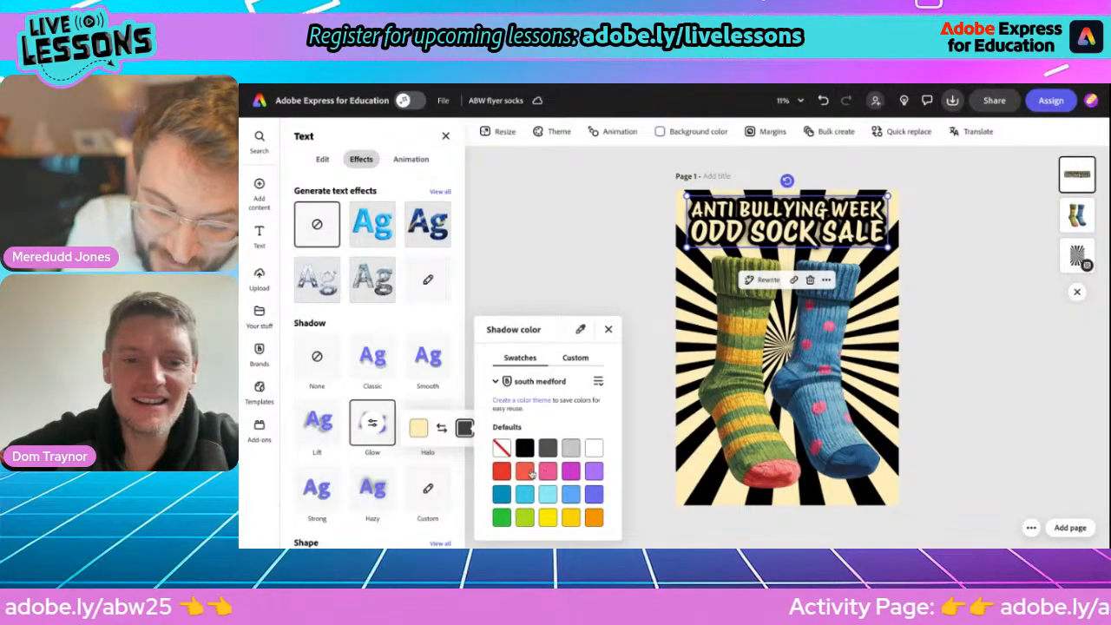
left_click(524, 471)
left_click(547, 471)
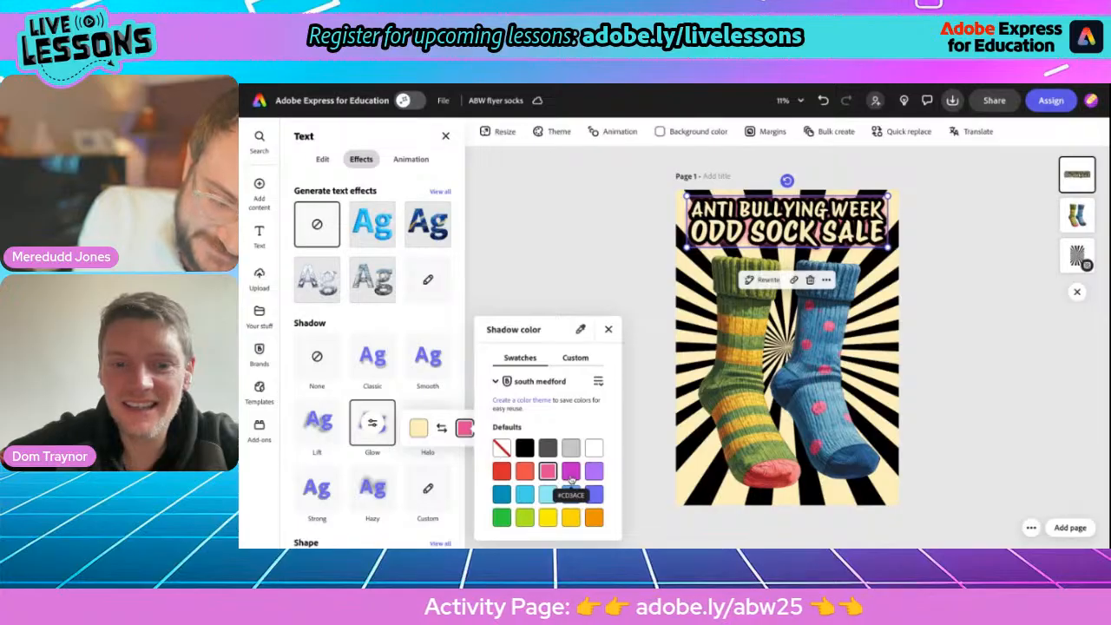
left_click(570, 472)
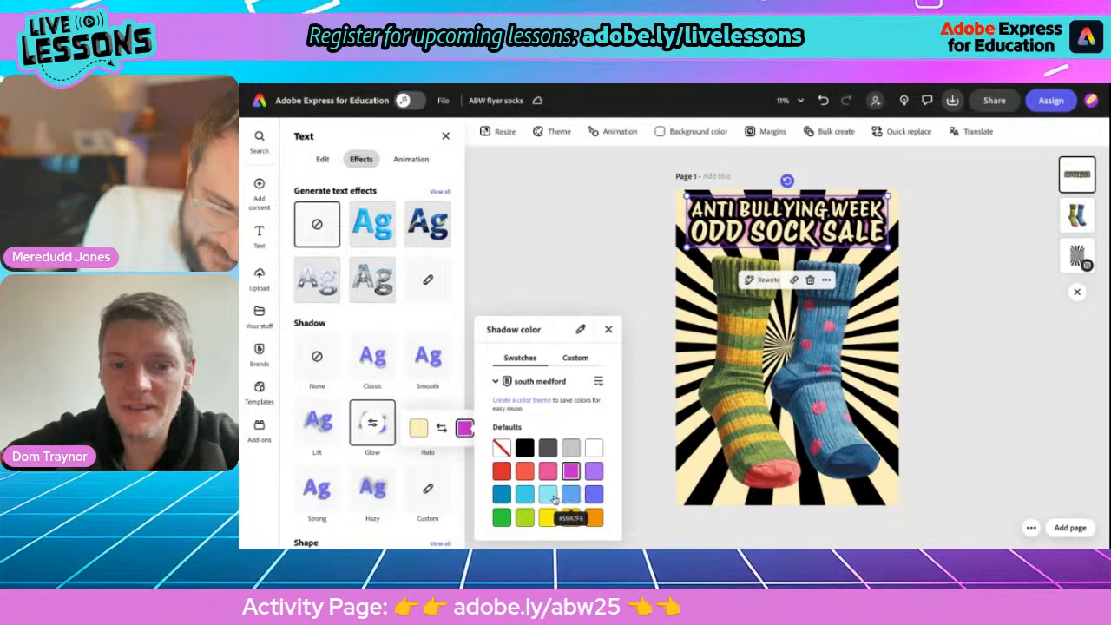
left_click(548, 494)
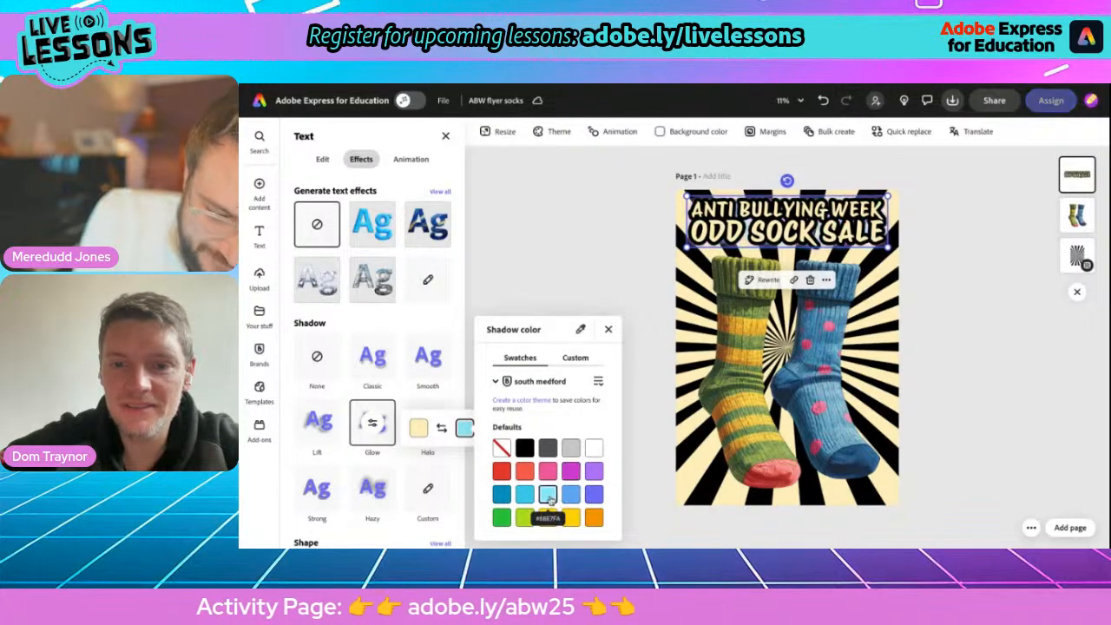
left_click(506, 470)
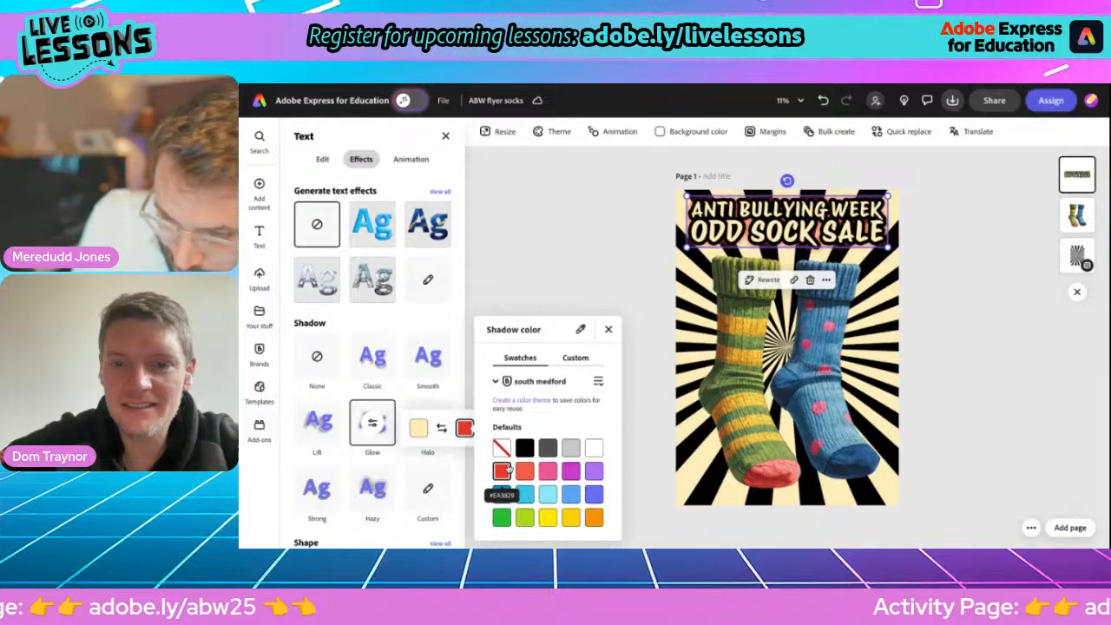
left_click(594, 518)
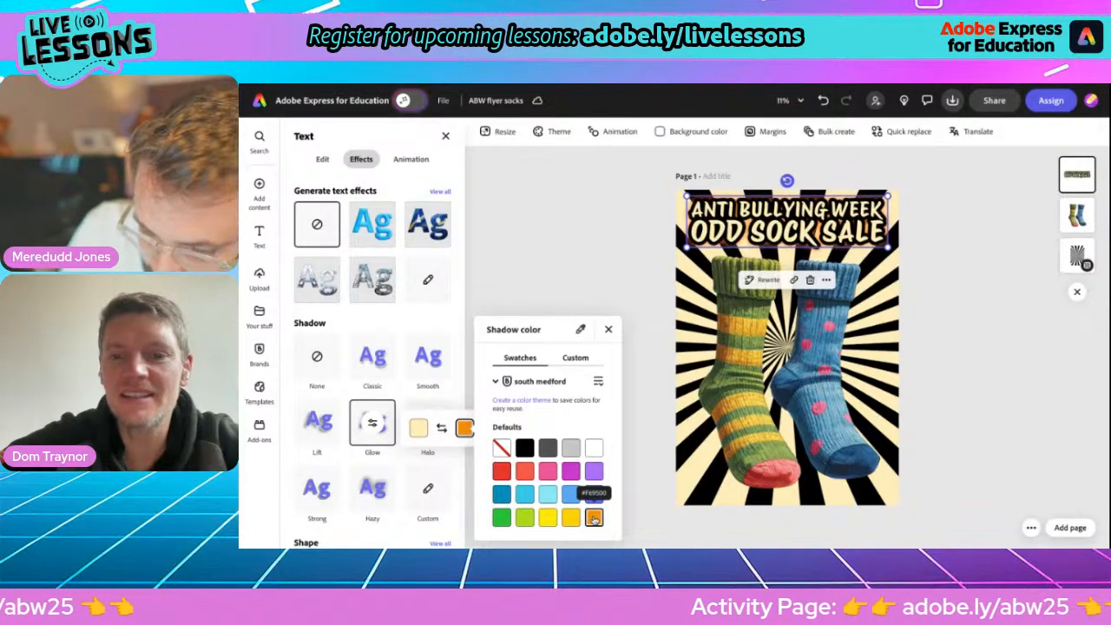
left_click(607, 329)
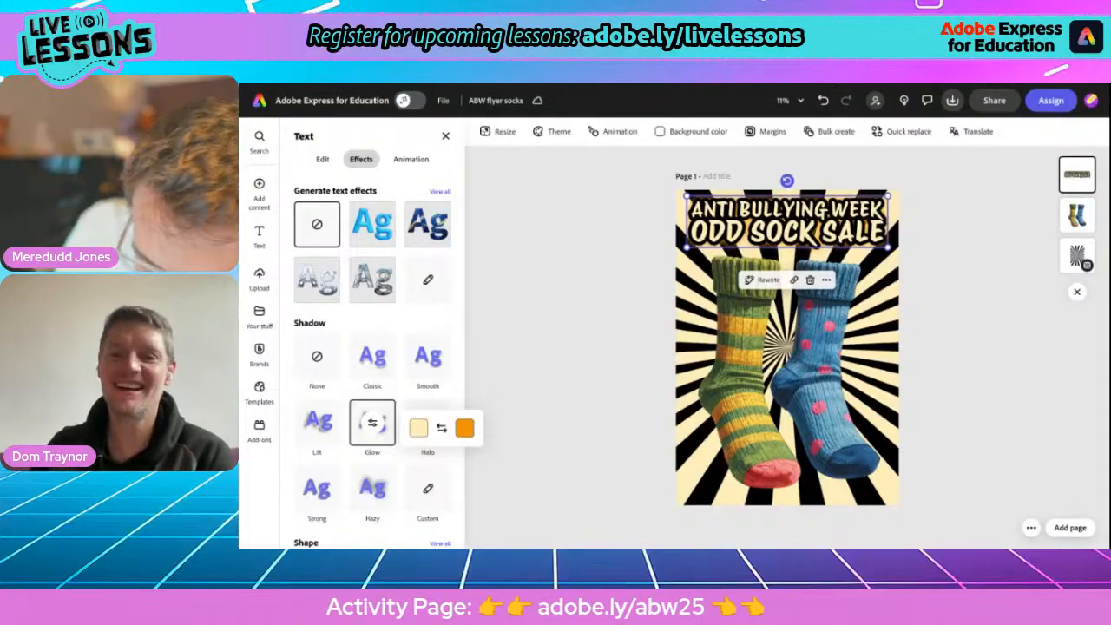
left_click(567, 304)
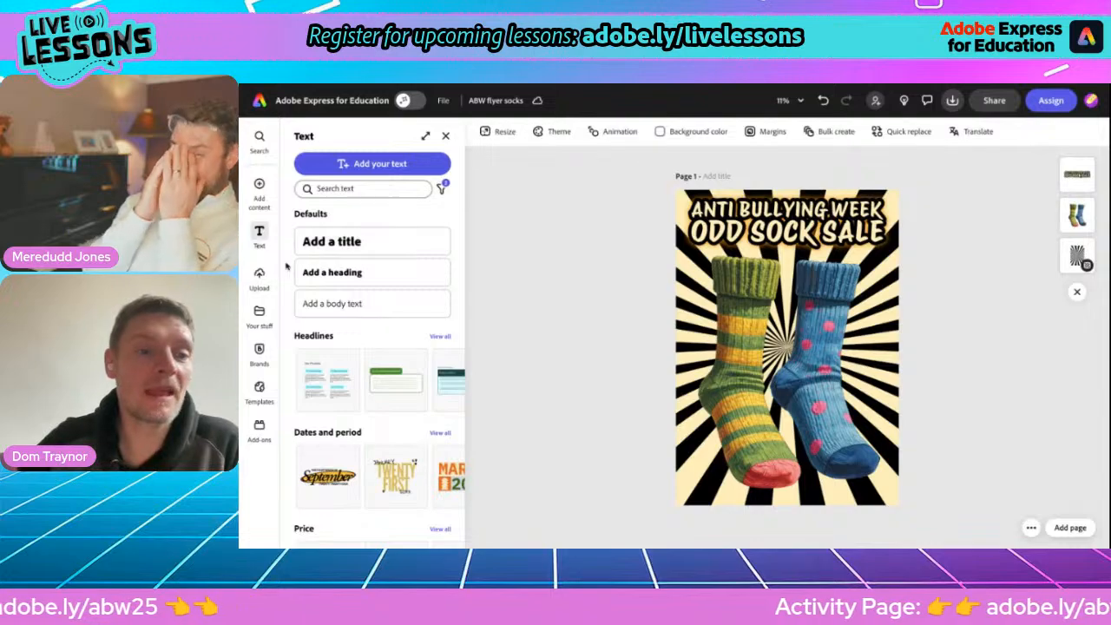
Search the design assets for "tag".
mouse_move(261, 191)
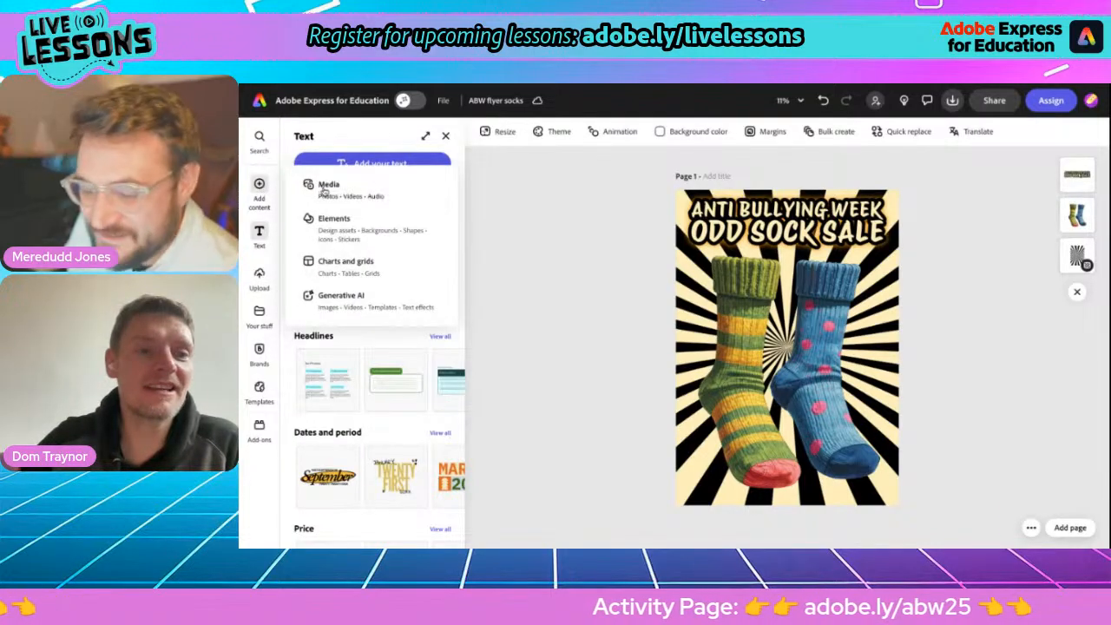
left_click(331, 238)
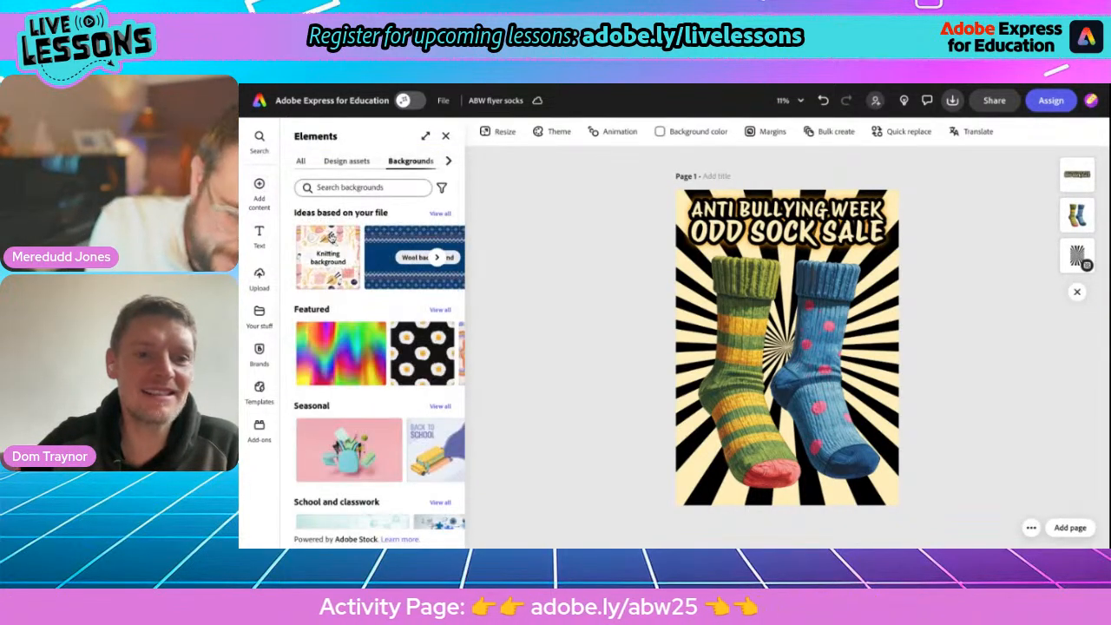
left_click(336, 161)
left_click(338, 185)
type("tag")
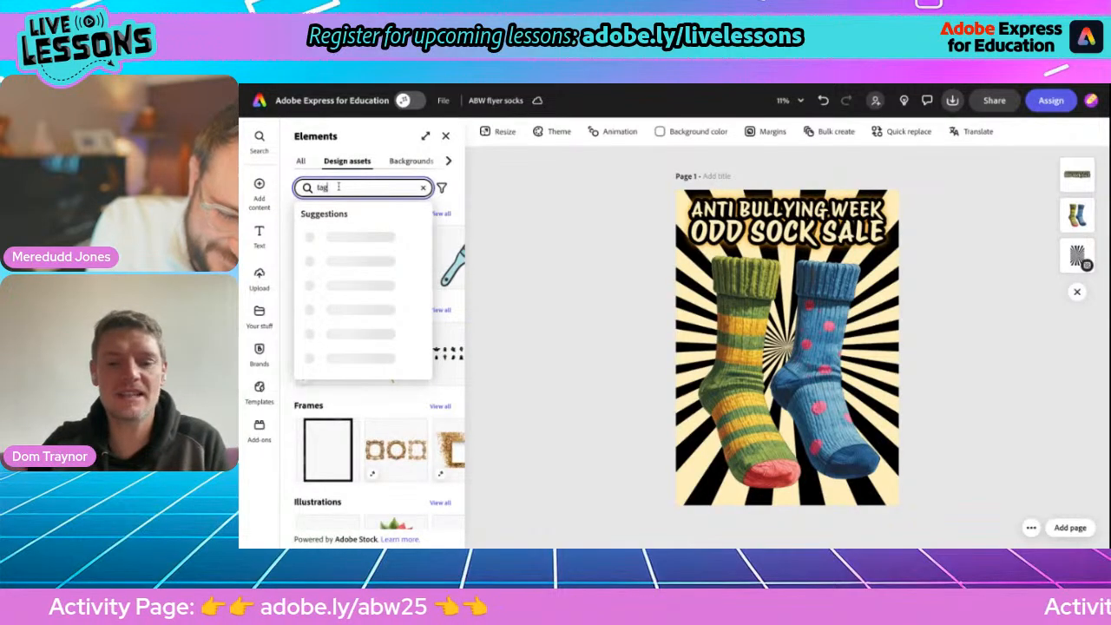
left_click(344, 236)
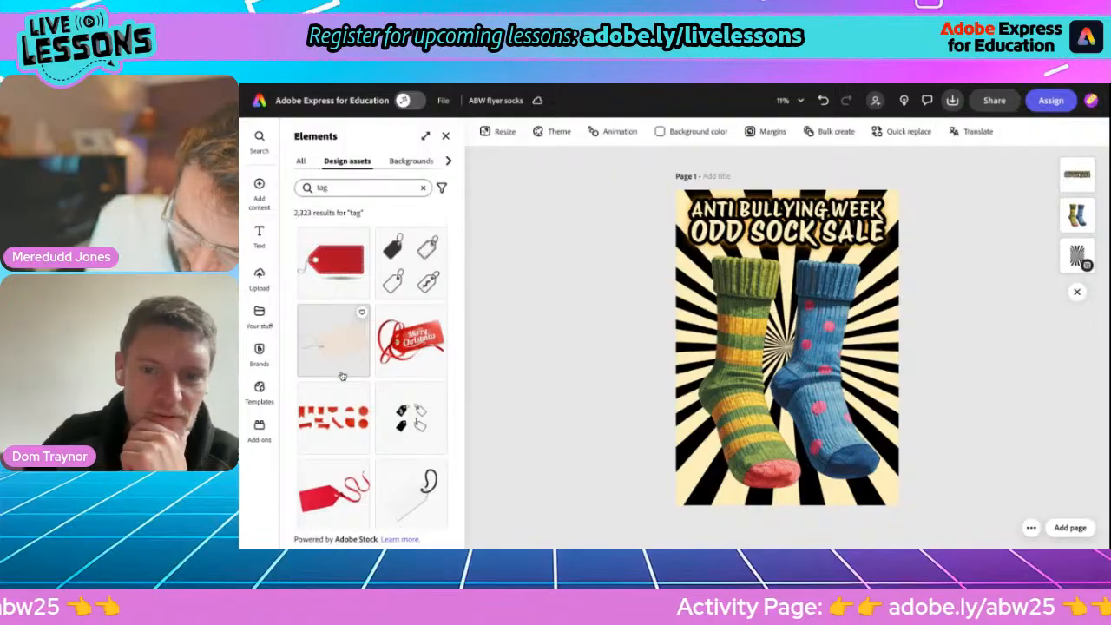
Add the blank beige tag with a thin string from the search results to the flyer.
scroll(339, 417, "down", 3)
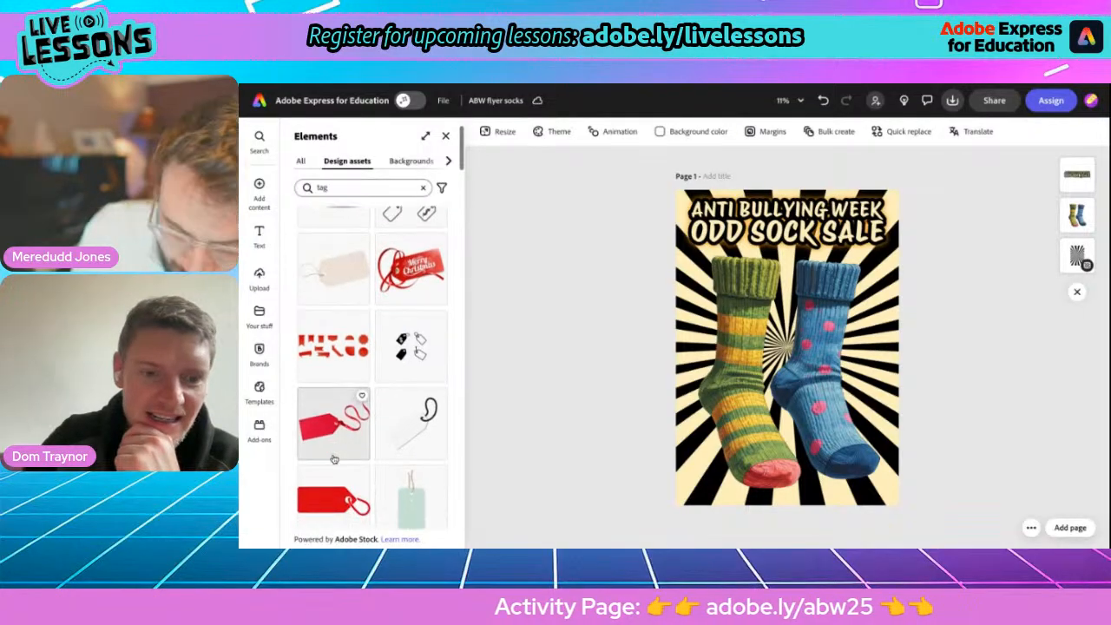
scroll(334, 460, "down", 1)
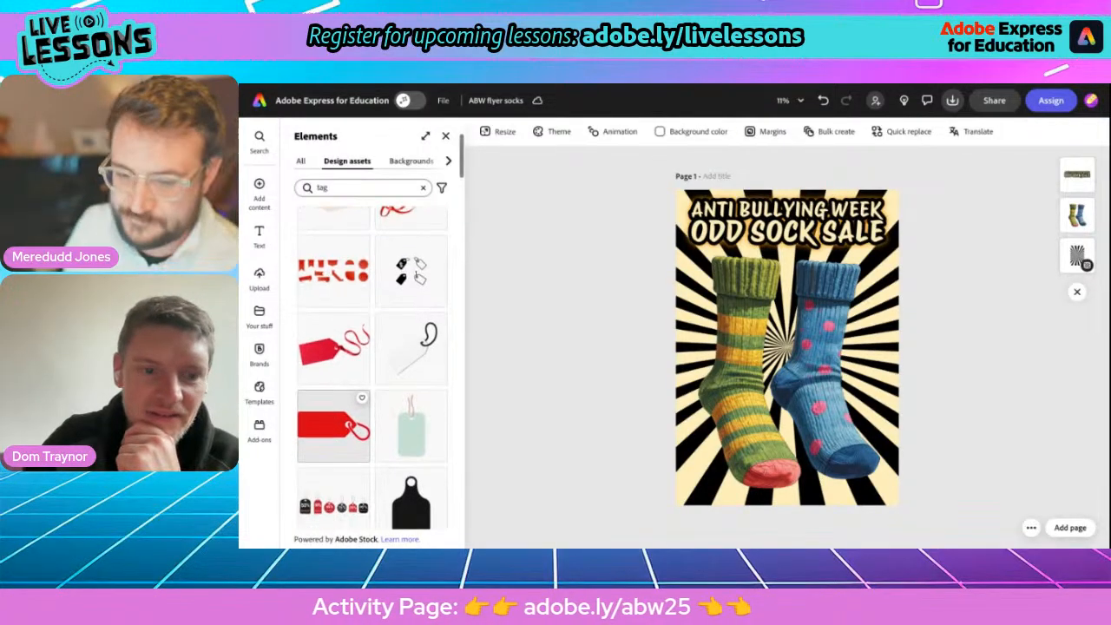
scroll(369, 424, "down", 2)
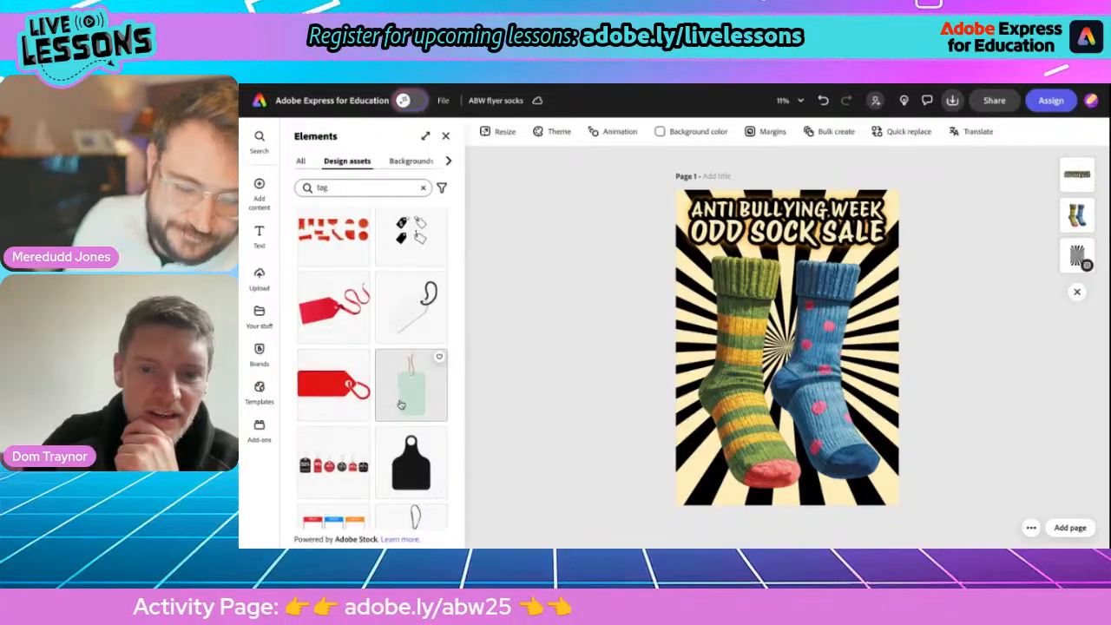
scroll(409, 406, "down", 4)
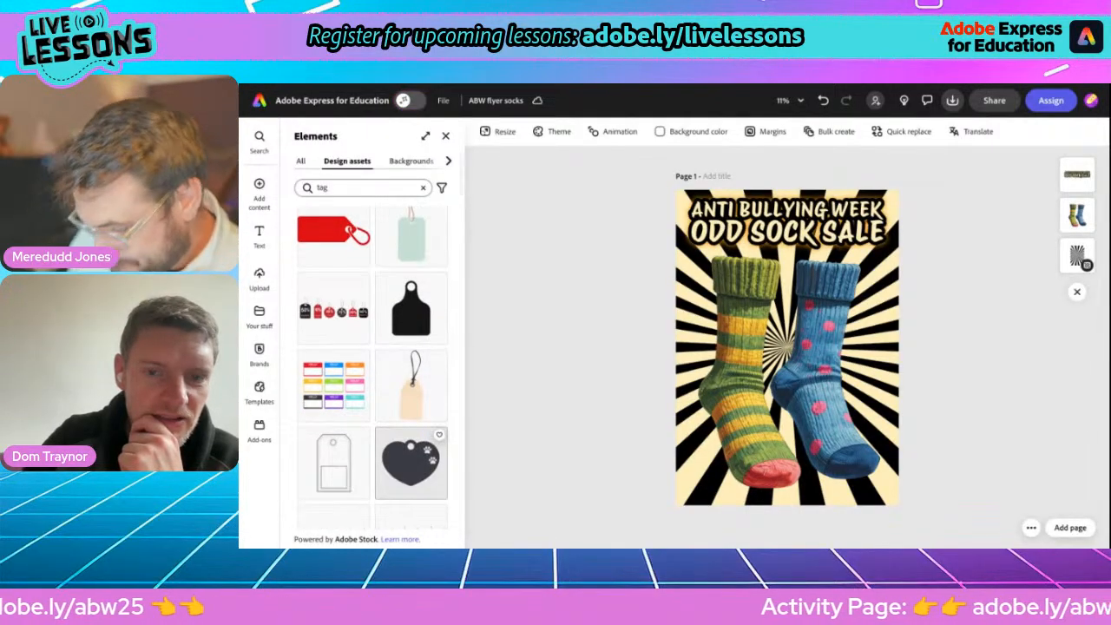
scroll(408, 460, "up", 5)
scroll(410, 460, "down", 6)
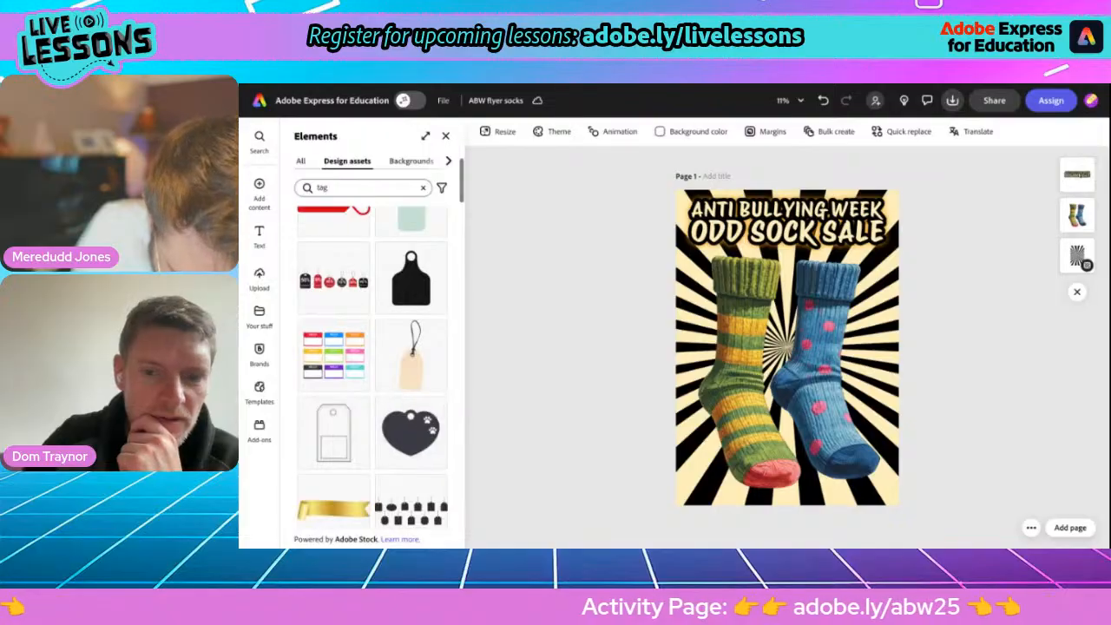
scroll(411, 469, "up", 6)
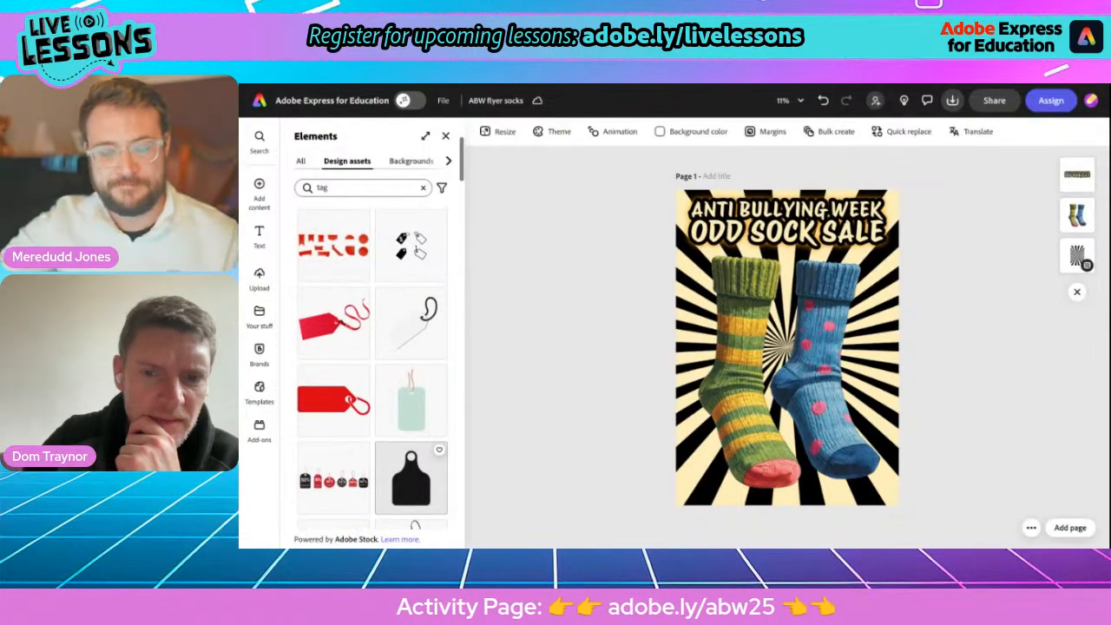
scroll(411, 469, "up", 6)
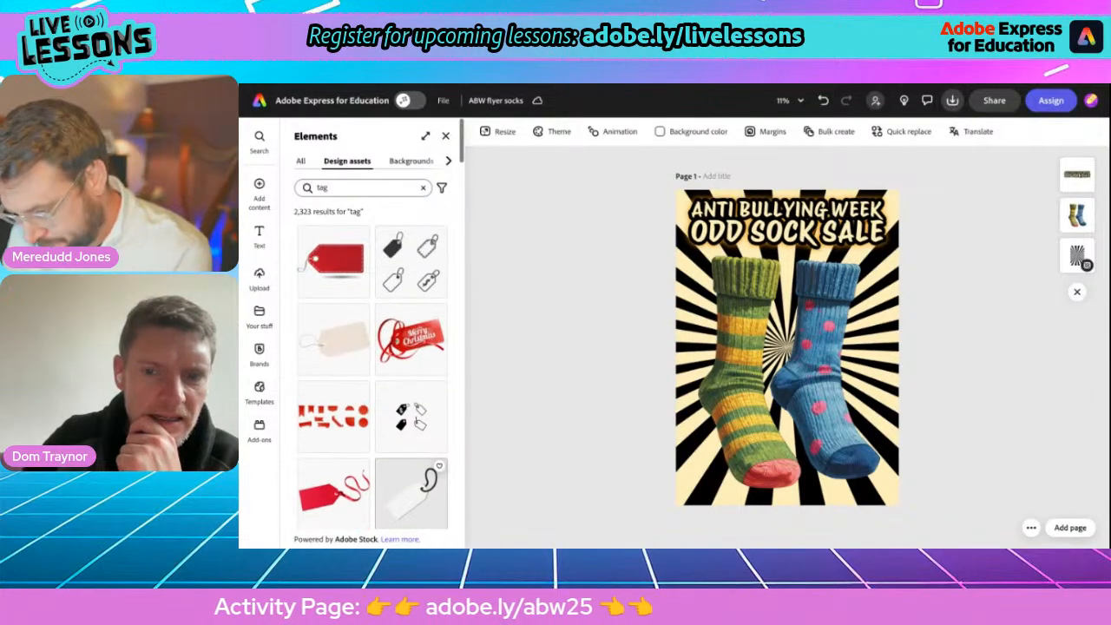
left_click(351, 371)
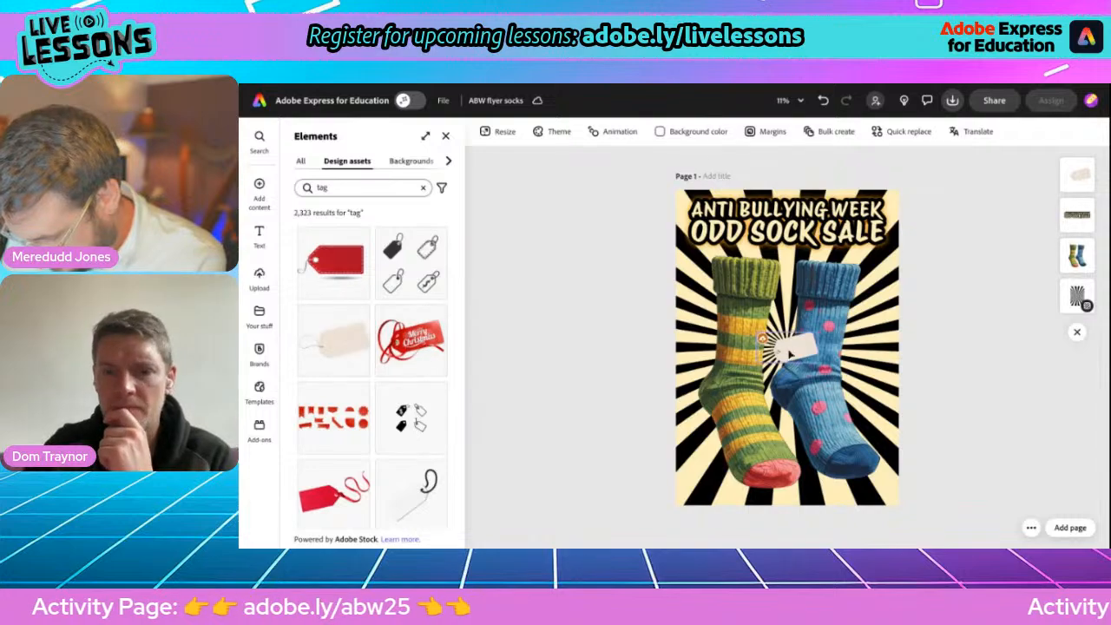
Tilt the tag clockwise between the two socks and apply the Grayscale tone to it.
left_click_drag(787, 378, 762, 363)
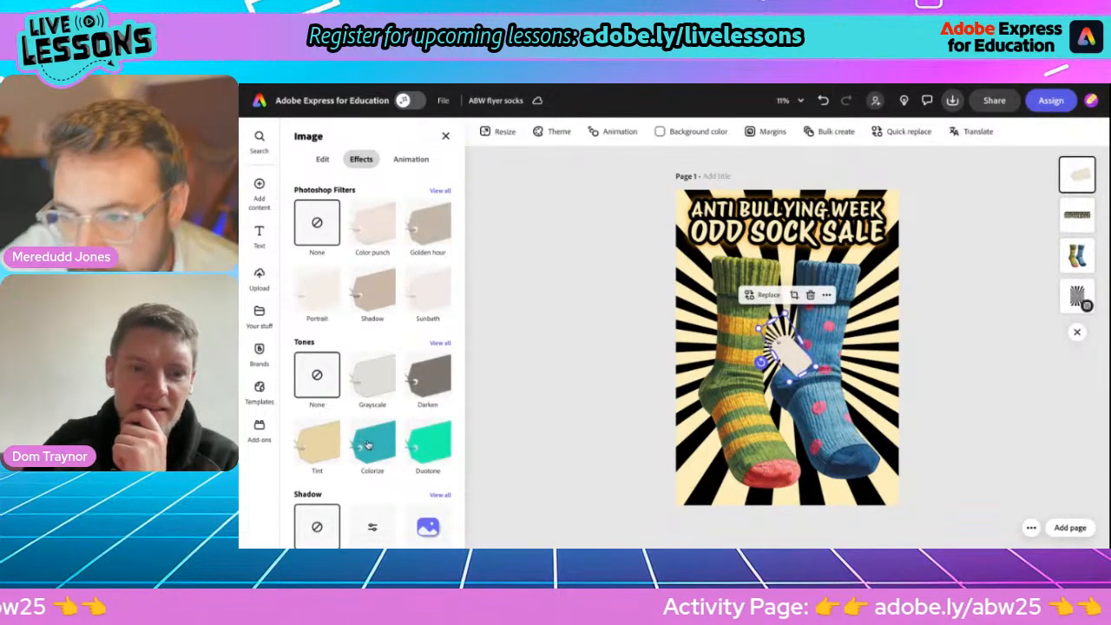
left_click(383, 380)
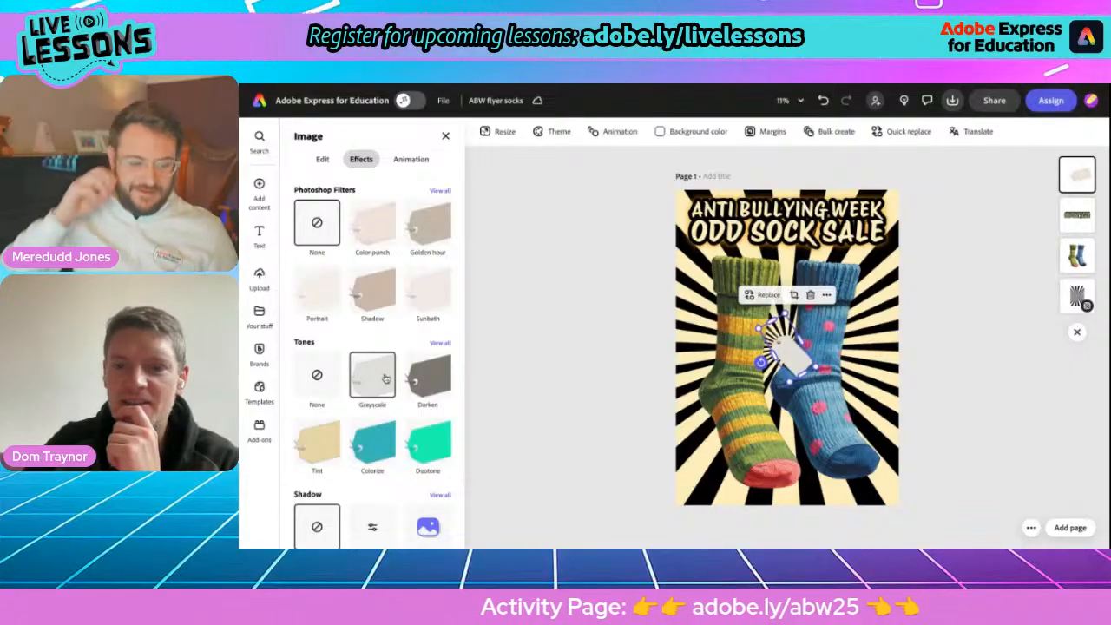
Enlarge the tag over the middle of the socks and rotate it to hang nearly upright with its hole uppermost.
left_click_drag(757, 329, 692, 284)
left_click_drag(816, 368, 838, 387)
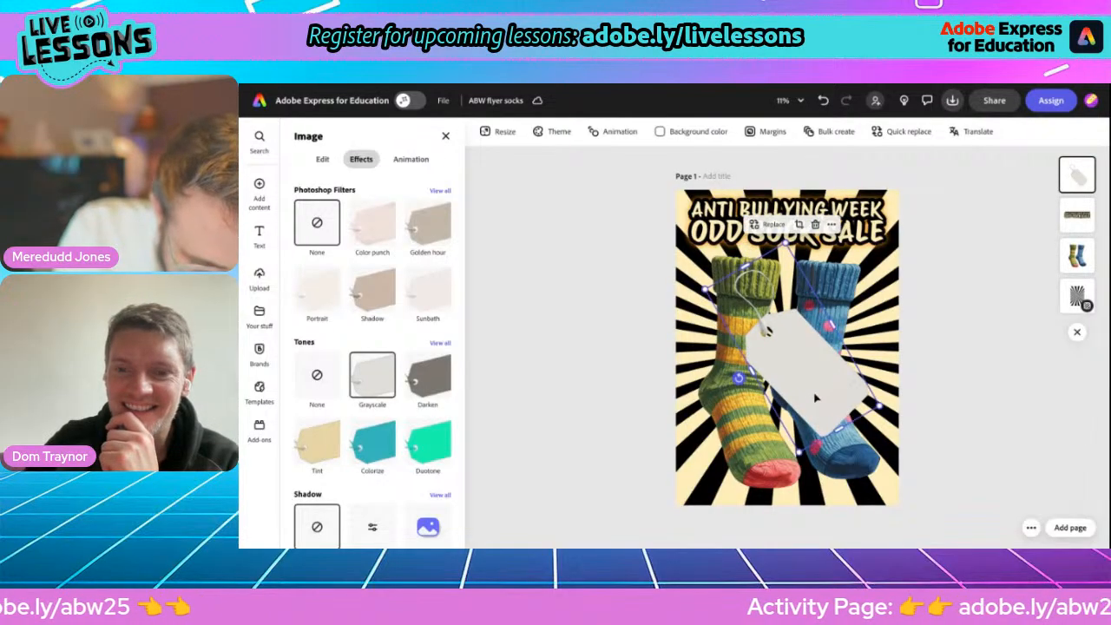
left_click_drag(738, 380, 745, 388)
left_click_drag(795, 361, 801, 360)
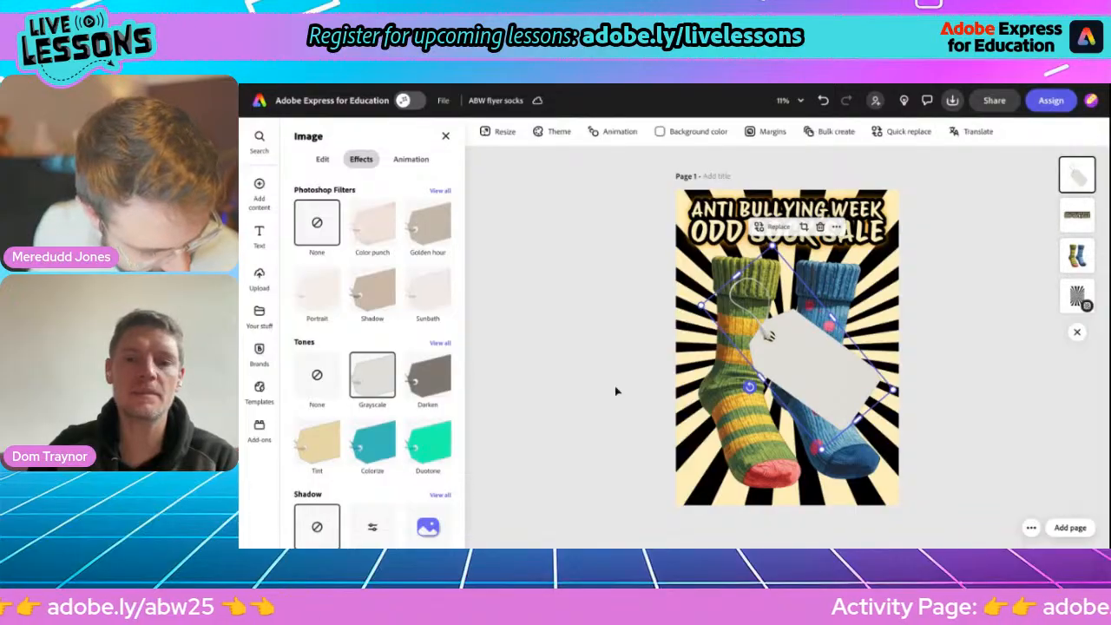
left_click_drag(748, 386, 739, 327)
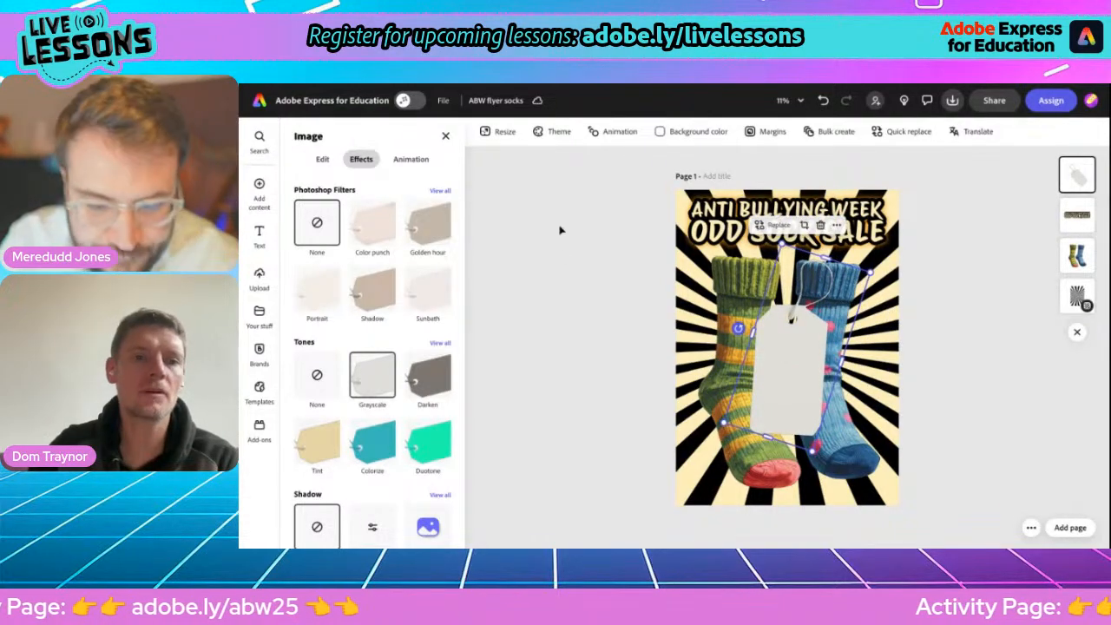
Search the design assets for "bar code" and place the enlarged "LIMITED EDITION" barcode across the lower end of the tag.
mouse_move(259, 187)
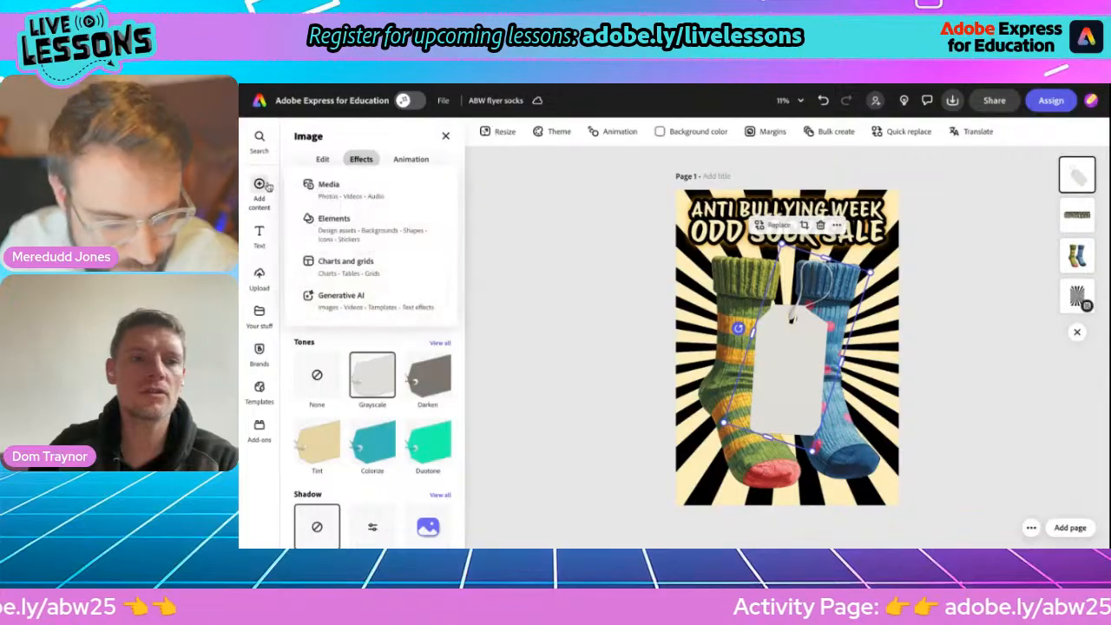
left_click(343, 225)
left_click(334, 186)
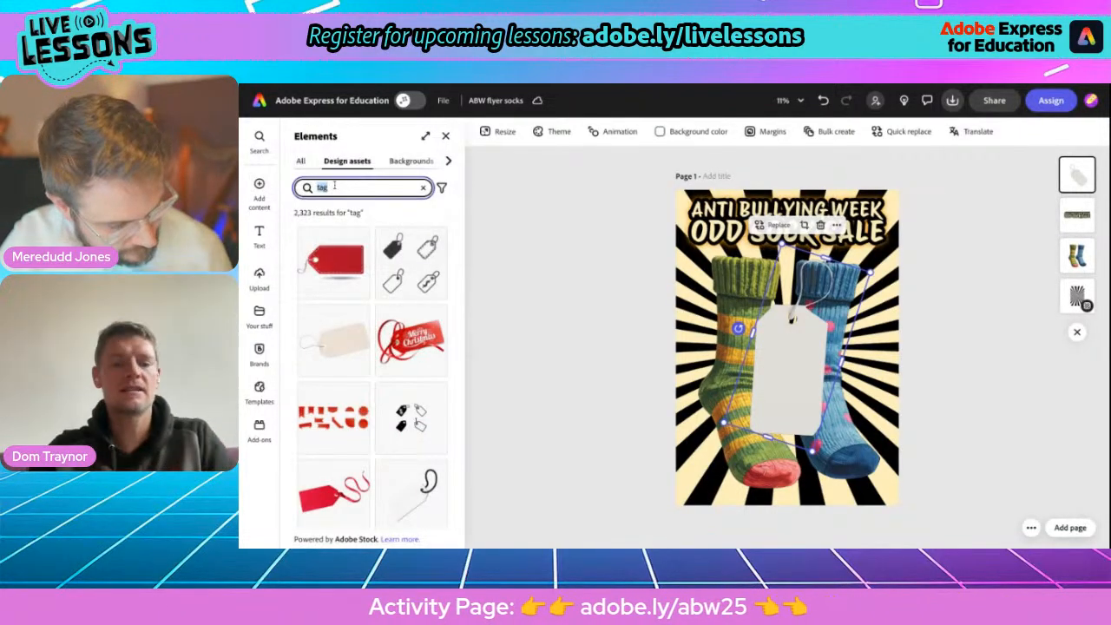
type("bar code")
key("Return")
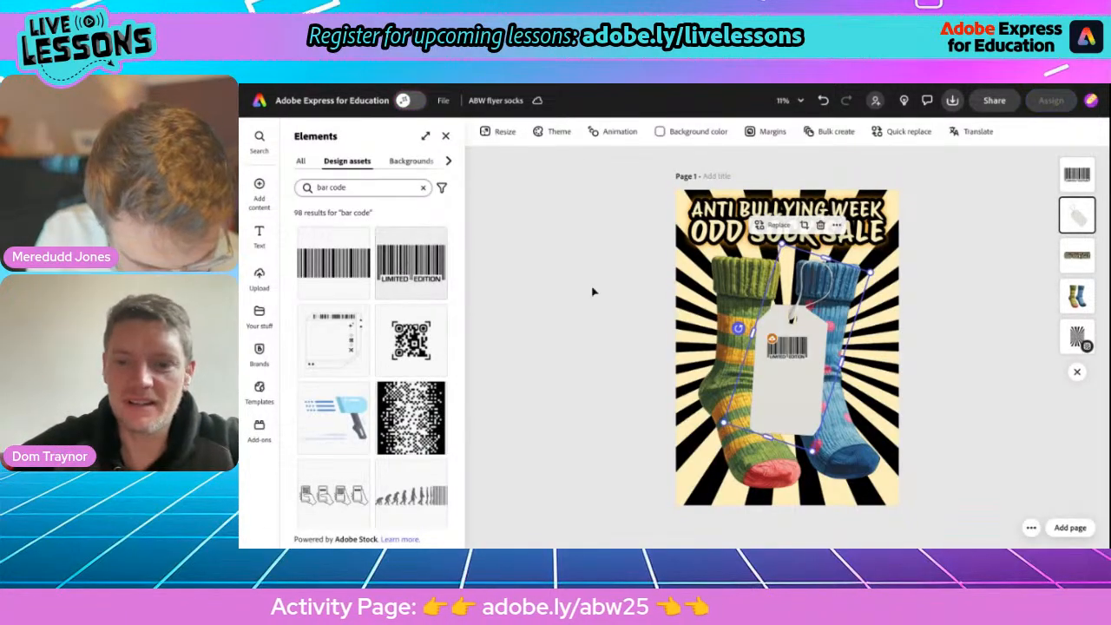
left_click(781, 355)
left_click_drag(809, 363, 818, 372)
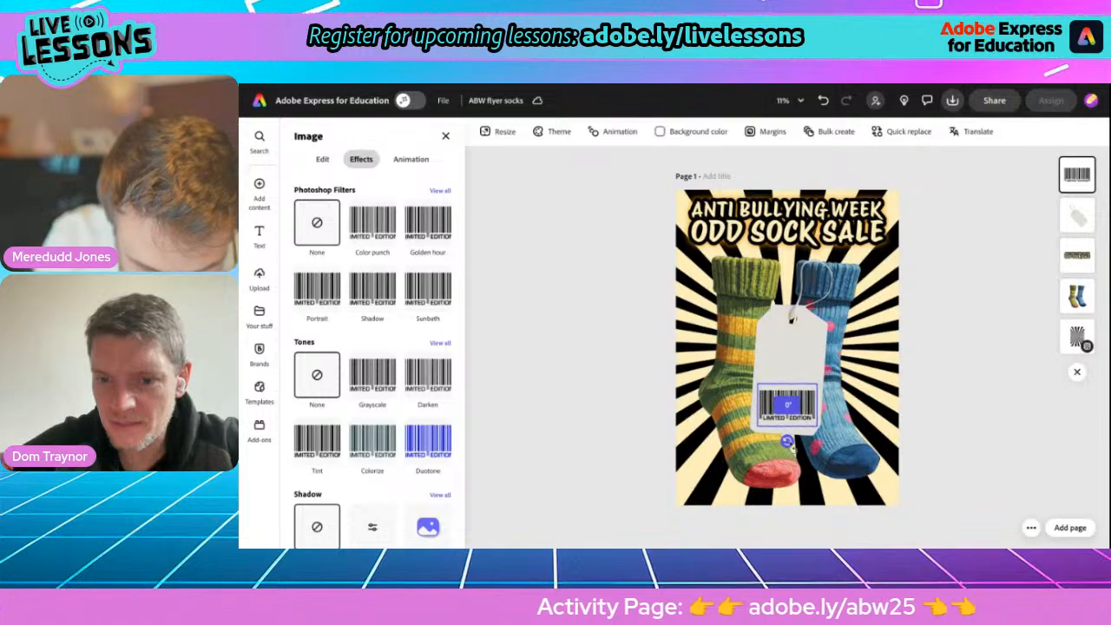
Rotate the tag slightly to about 104° and nudge it up so its lower end frames the barcode.
left_click(790, 365)
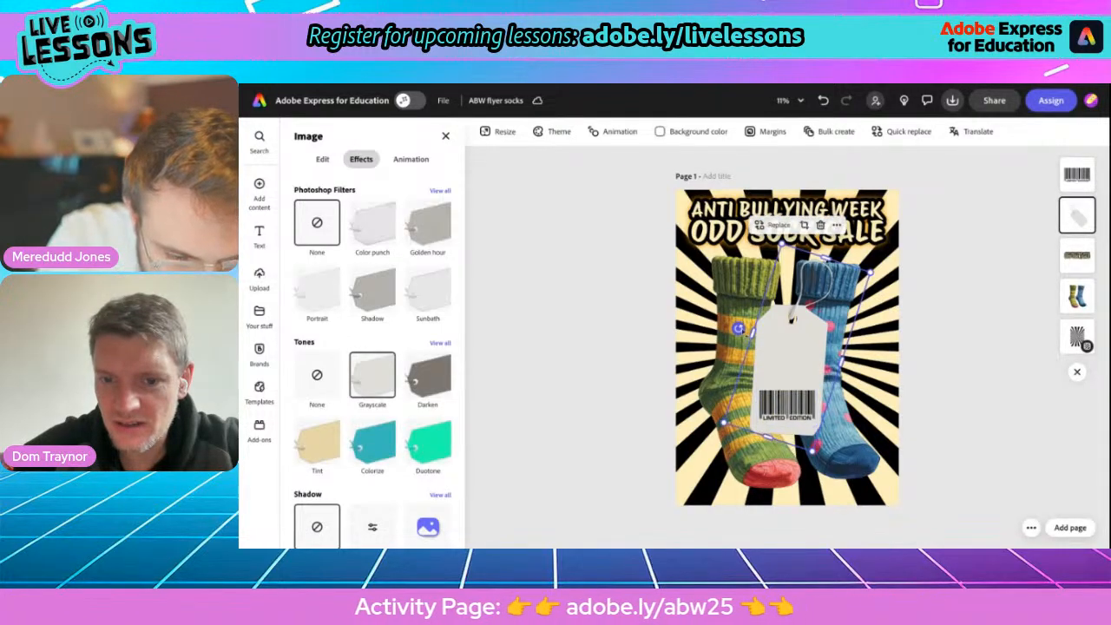
left_click_drag(738, 328, 738, 331)
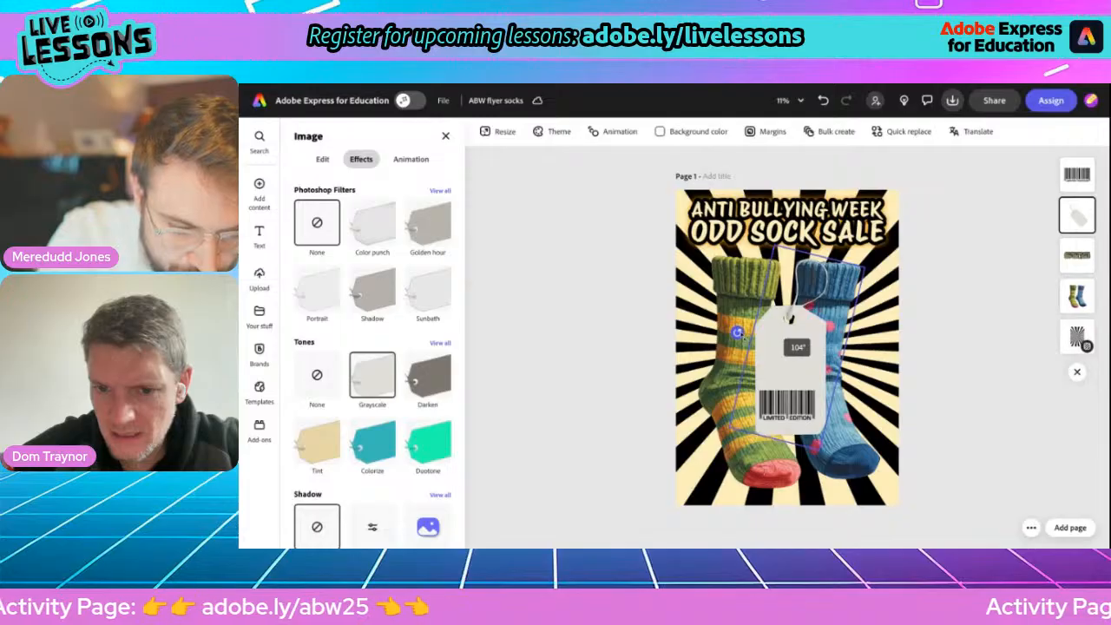
left_click_drag(738, 332, 738, 330)
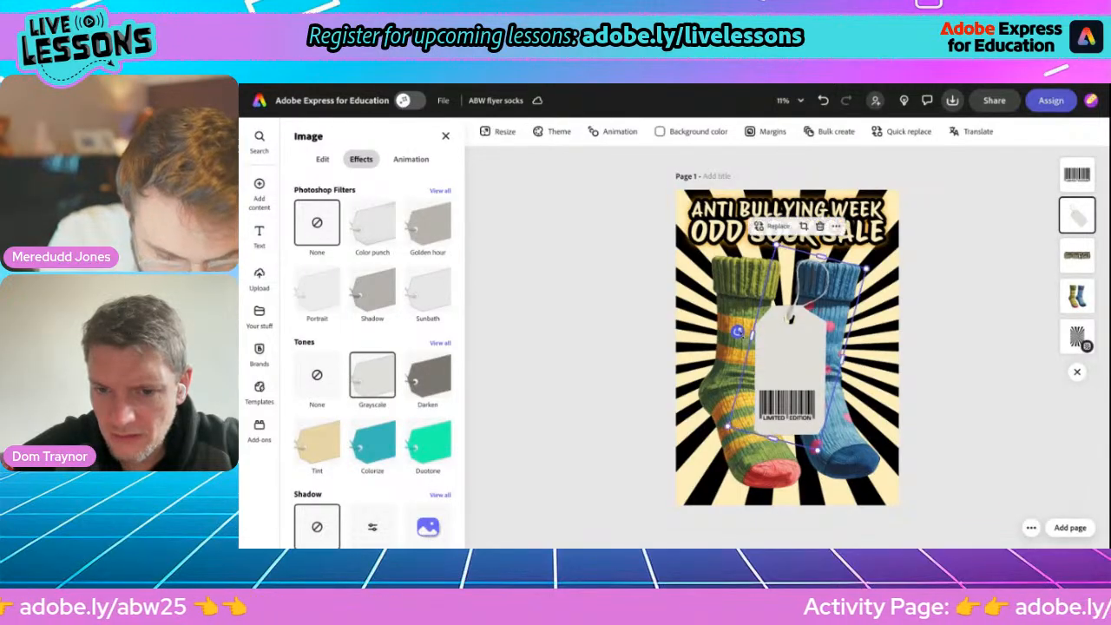
left_click_drag(780, 408, 769, 402)
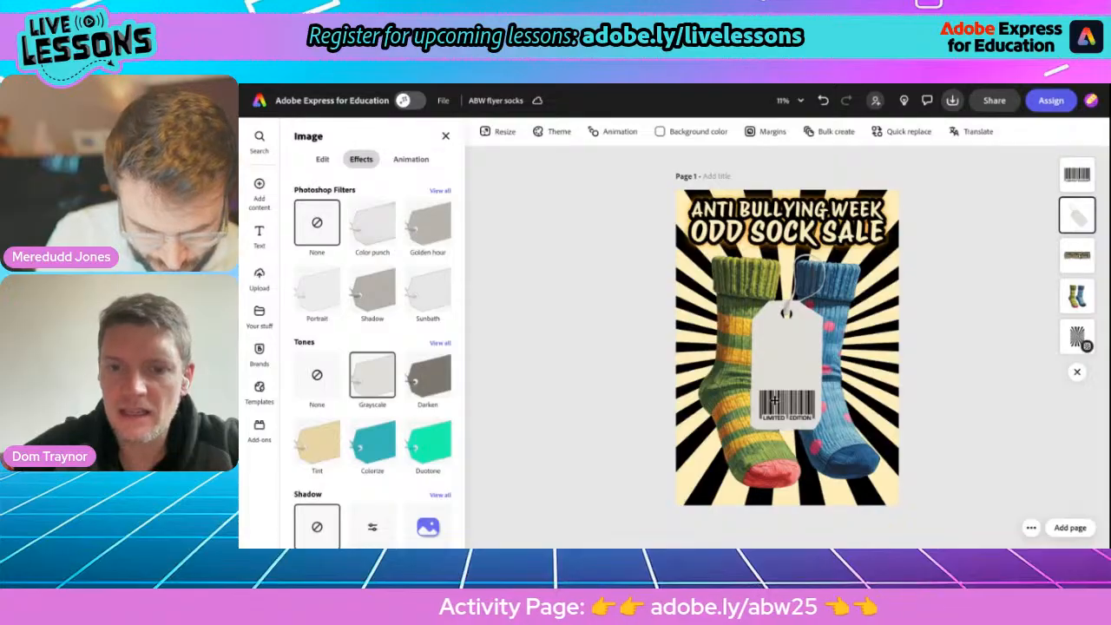
left_click_drag(775, 401, 775, 401)
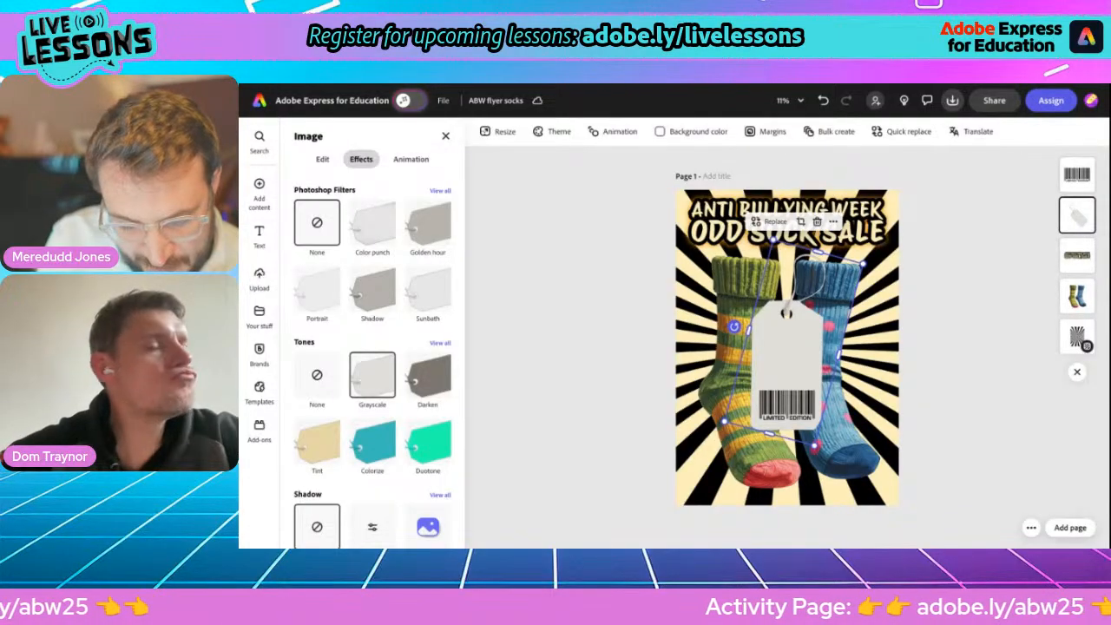
Search the design assets for "sale" and add the red ribbon-style "SALE" banner to the flyer.
mouse_move(258, 190)
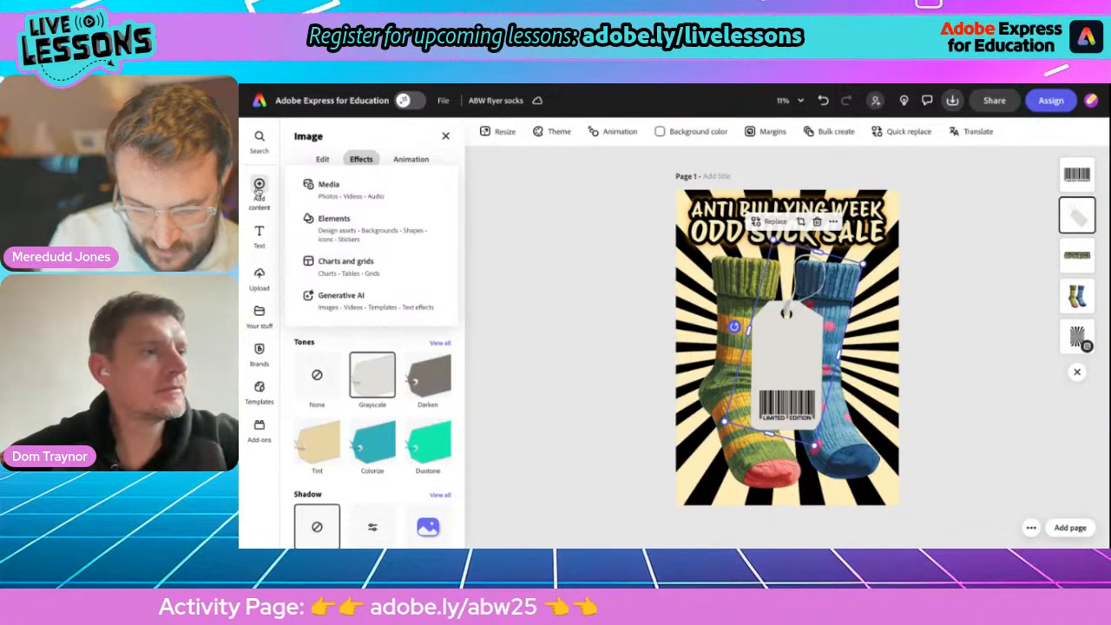
left_click(334, 218)
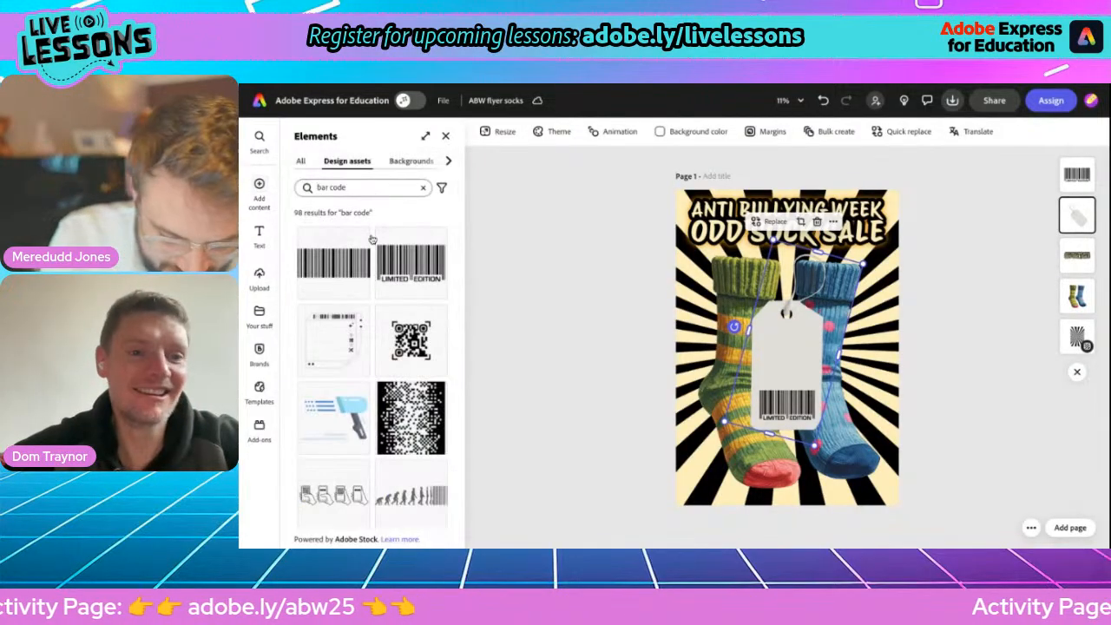
triple_click(333, 187)
type("sale")
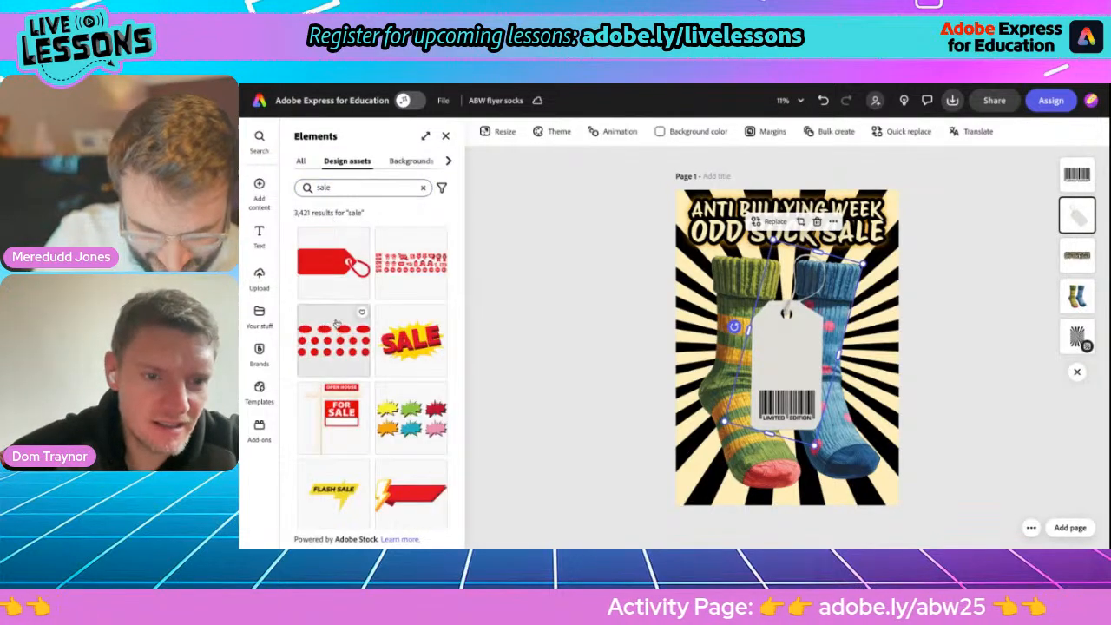
scroll(373, 450, "down", 5)
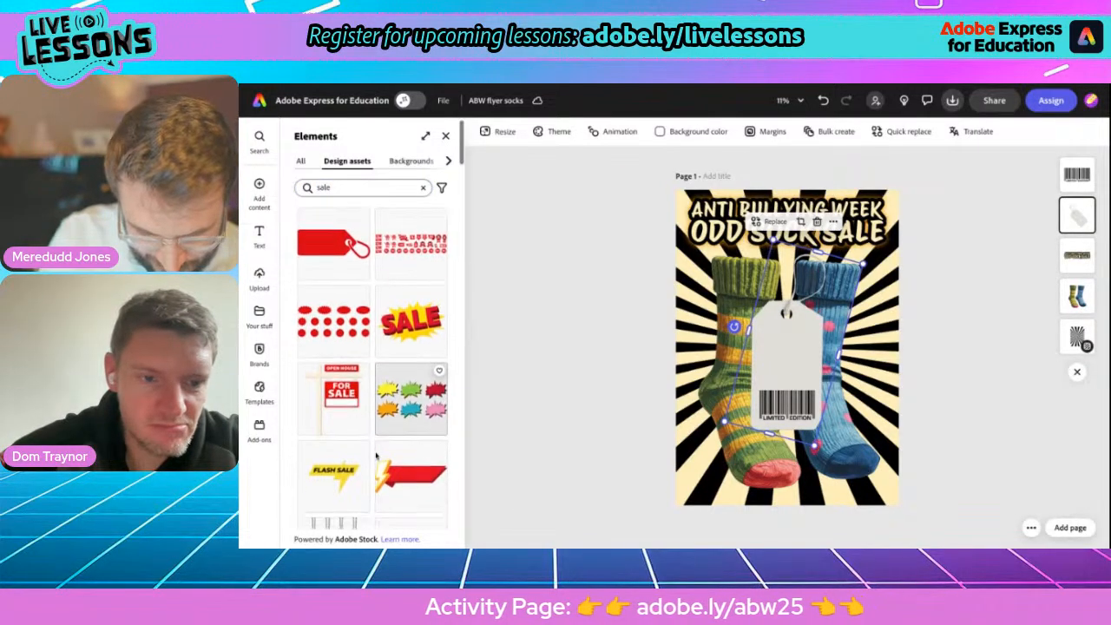
scroll(376, 455, "down", 2)
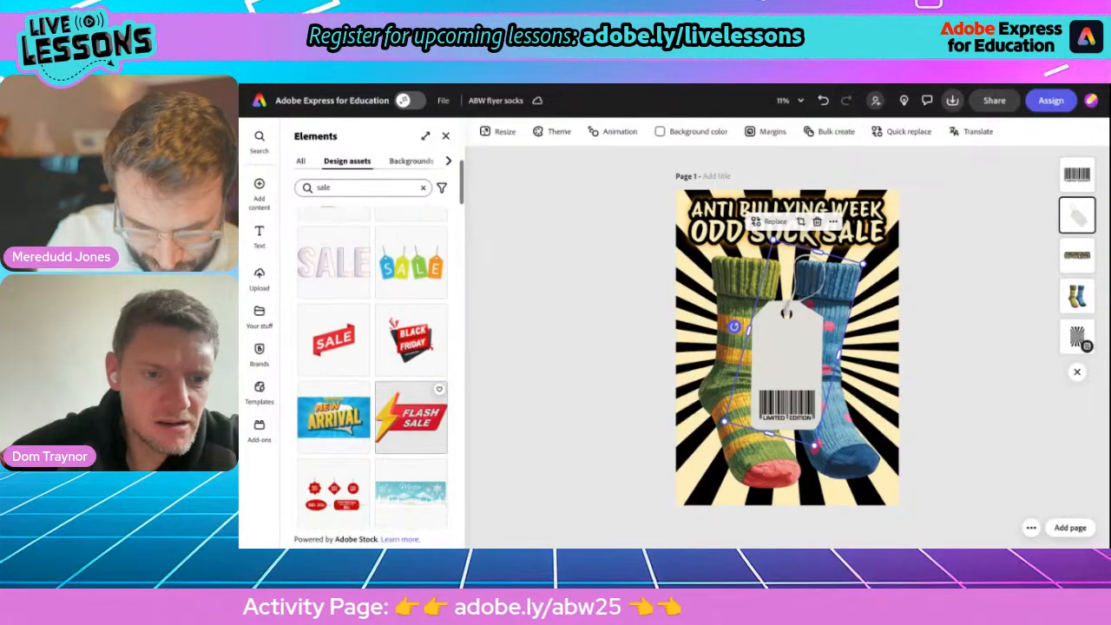
left_click(334, 304)
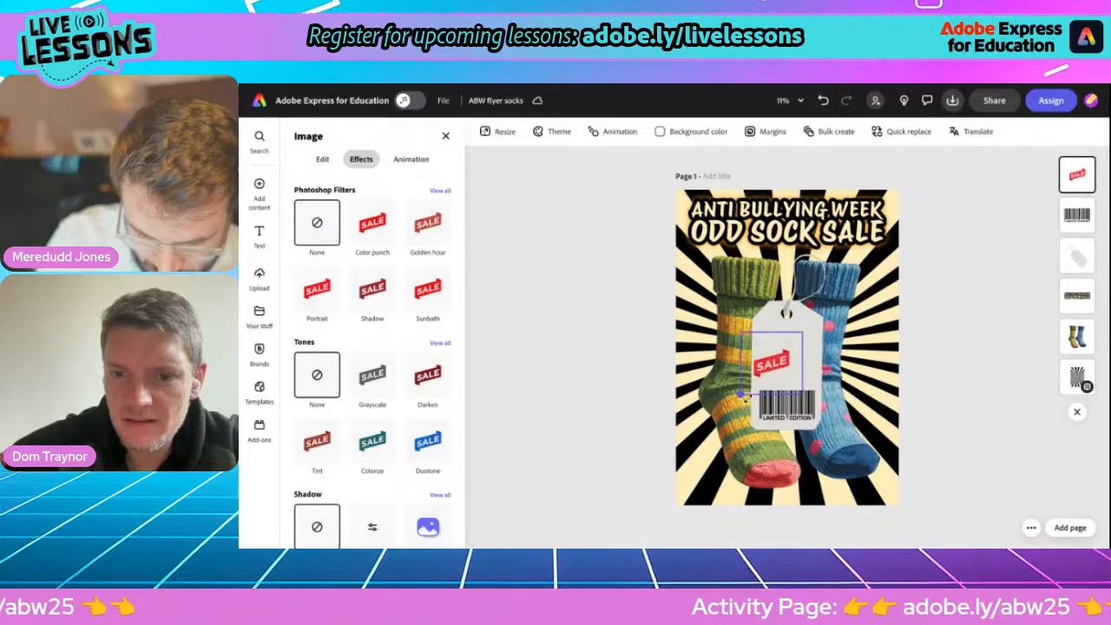
Enlarge the red "SALE" banner to span the tag's width and centre it above the barcode.
left_click_drag(803, 333, 821, 313)
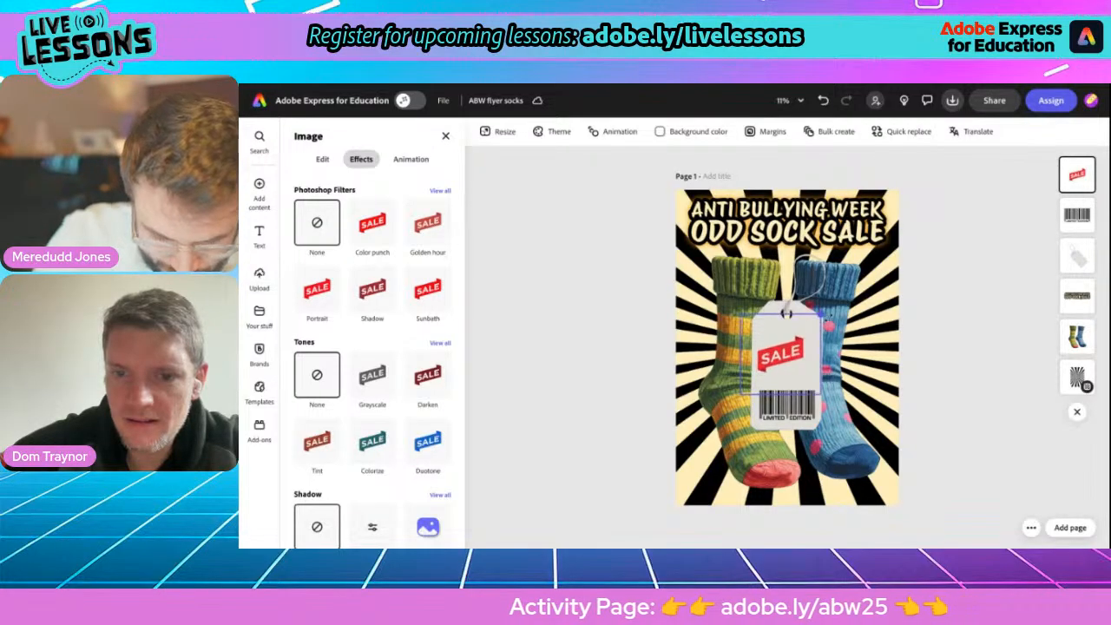
left_click_drag(792, 352, 791, 345)
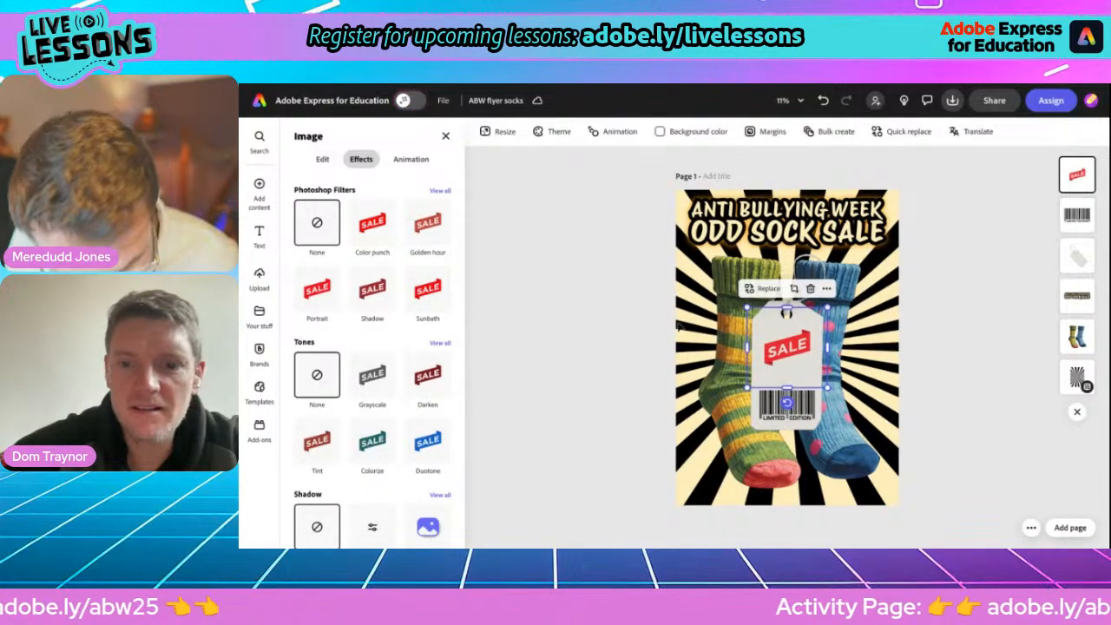
left_click_drag(779, 363, 771, 369)
left_click_drag(827, 307, 836, 300)
left_click_drag(781, 362, 785, 357)
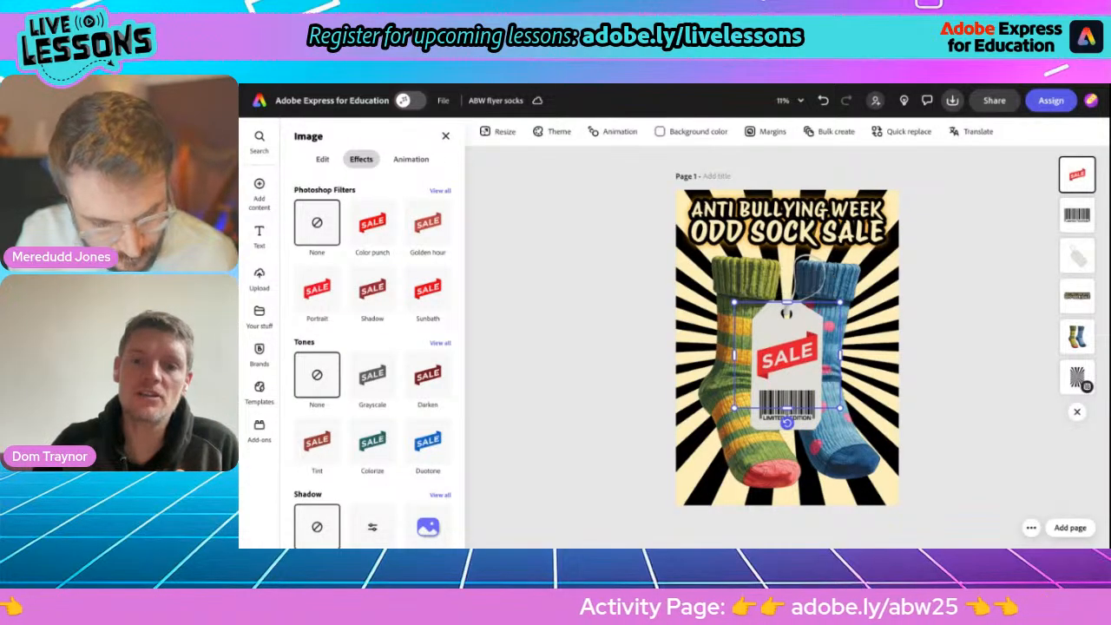
Select the "SALE" banner, barcode and tag together and group them.
left_click(767, 420, "shift")
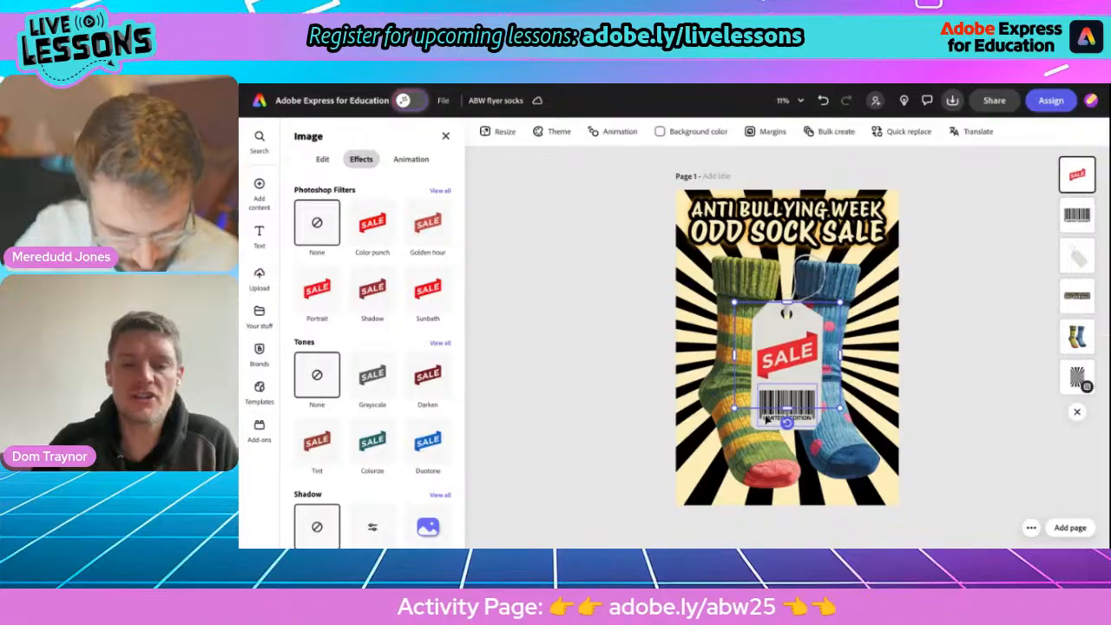
left_click(767, 420, "shift")
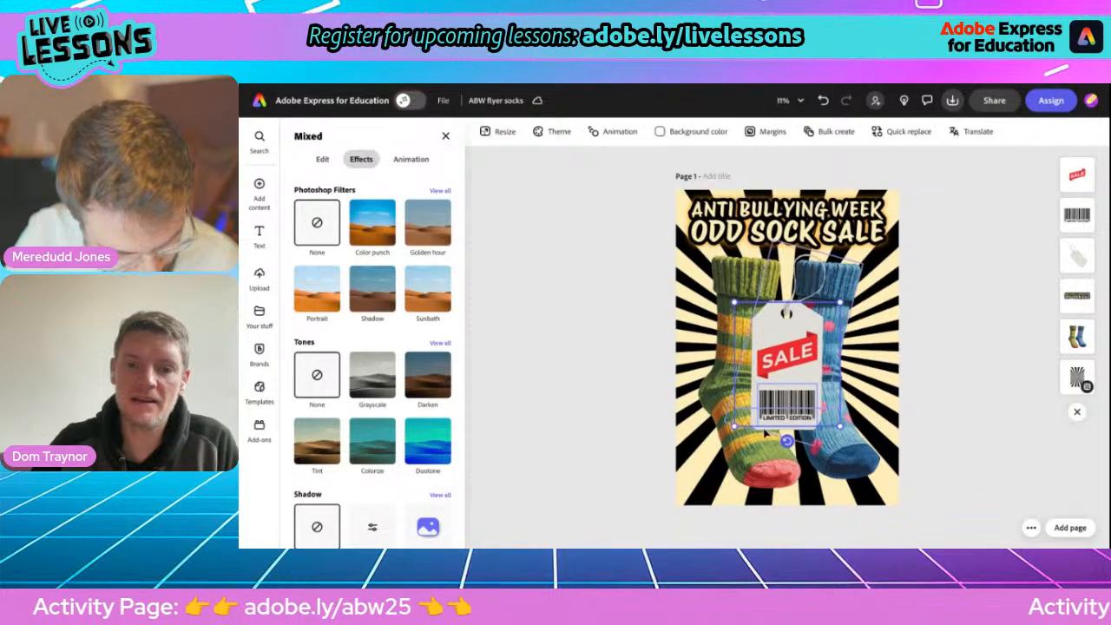
left_click(766, 432, "shift")
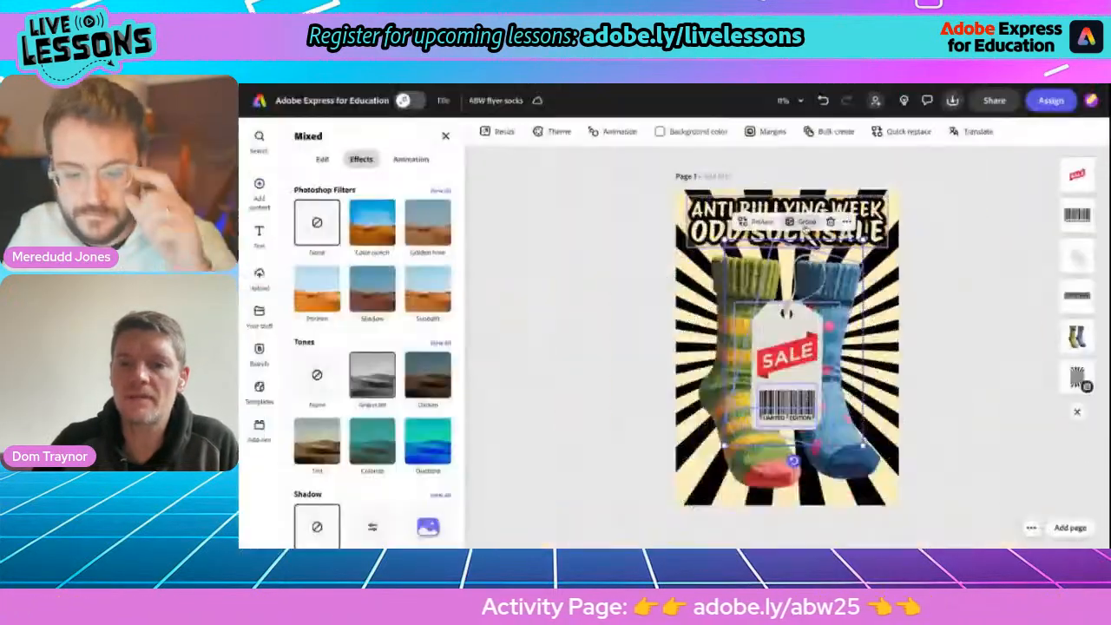
left_click(808, 217)
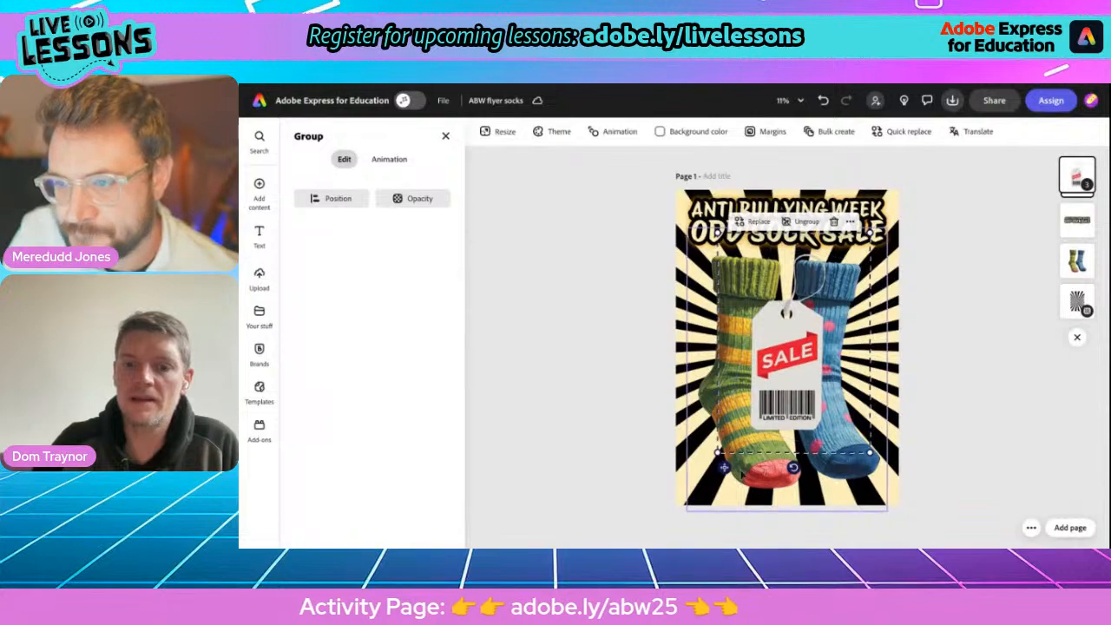
Rotate the tag group counterclockwise so it hangs diagonally, and position it across the middle of both socks.
mouse_move(724, 466)
left_mouse_down()
mouse_move(722, 400)
mouse_move(720, 431)
mouse_move(706, 436)
mouse_move(743, 447)
mouse_move(704, 471)
mouse_move(713, 471)
left_mouse_up()
left_click_drag(786, 469, 872, 437)
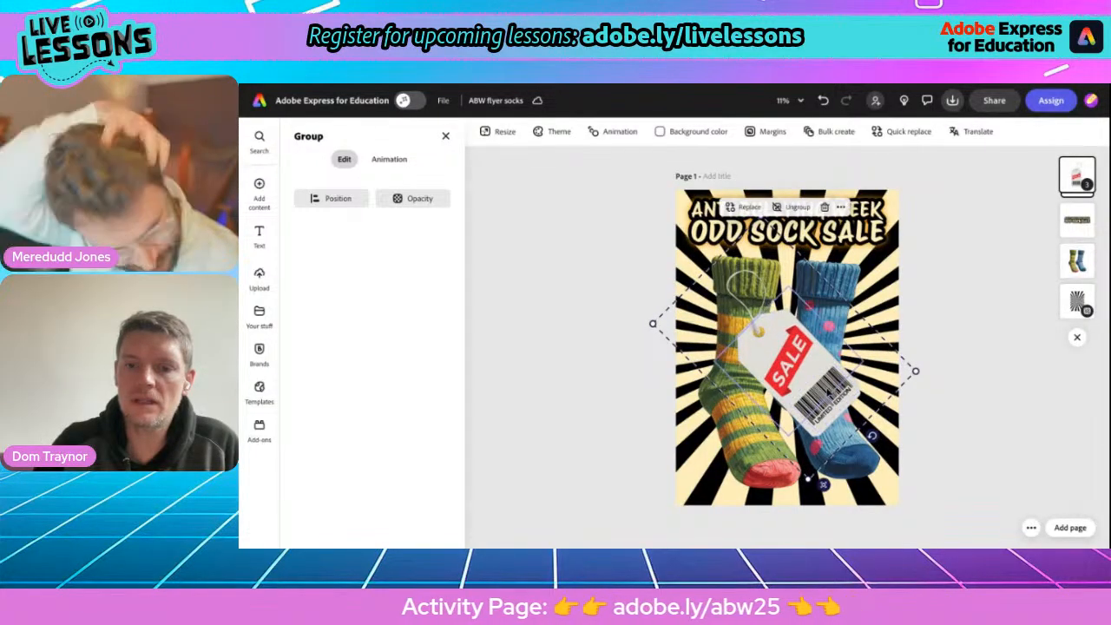
left_click_drag(805, 372, 812, 373)
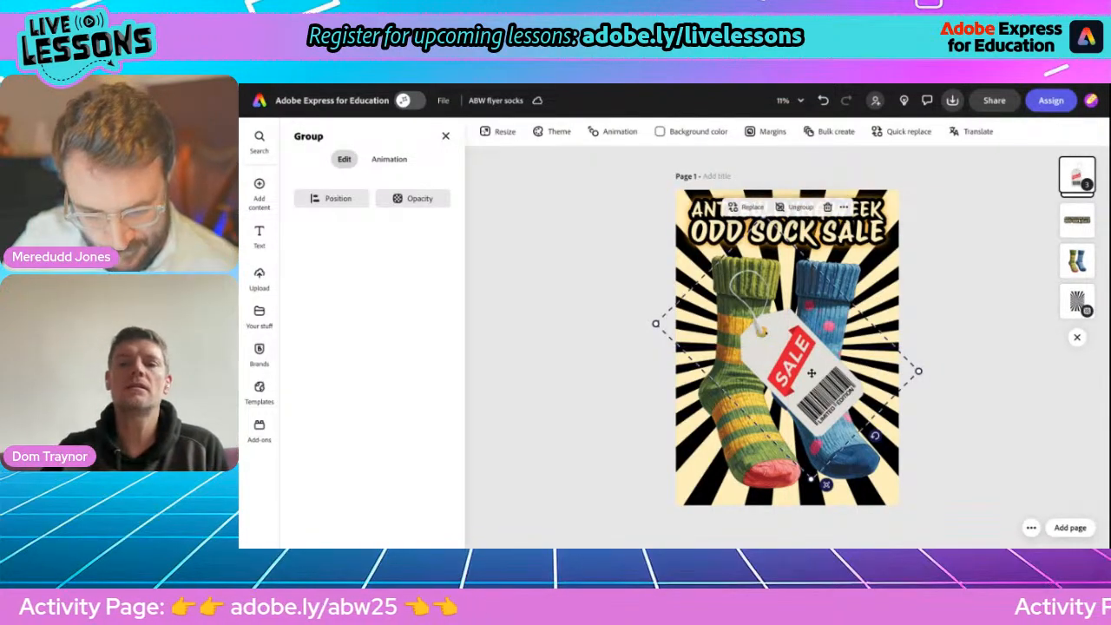
Erase the upper loop of the tag's string within the group using a circle brush of size 122.
scroll(812, 372, "up", 5)
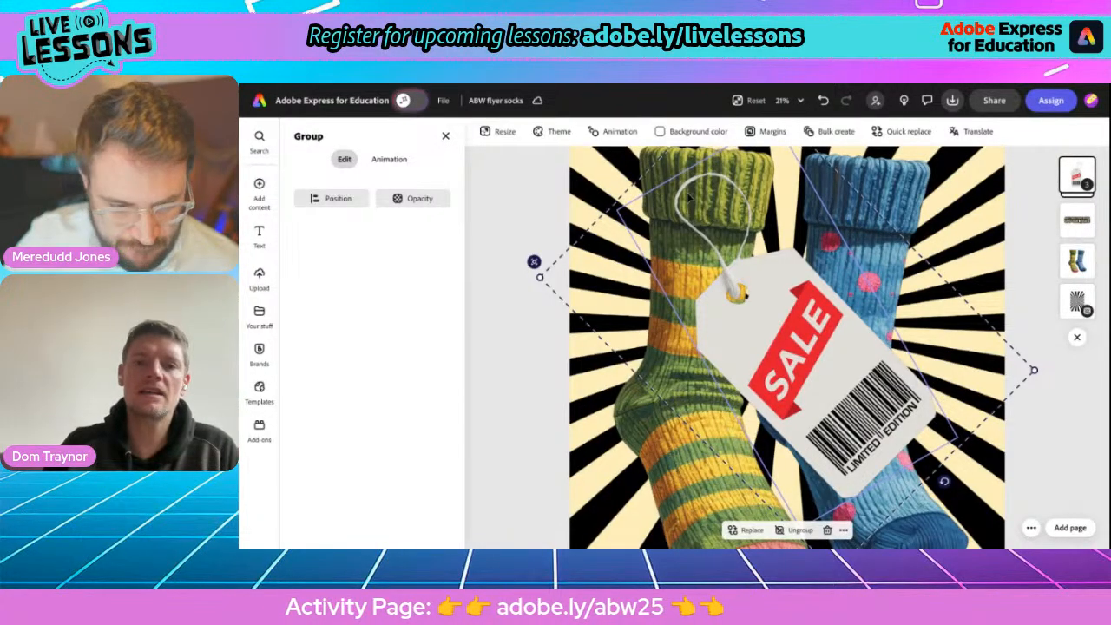
double_click(689, 198)
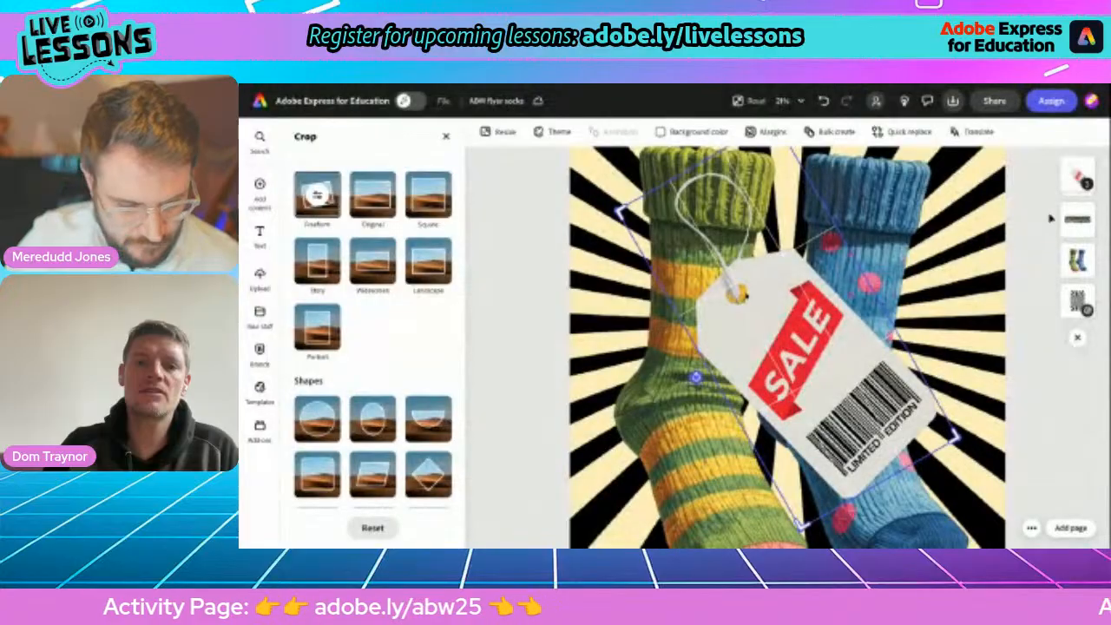
left_click(1051, 218)
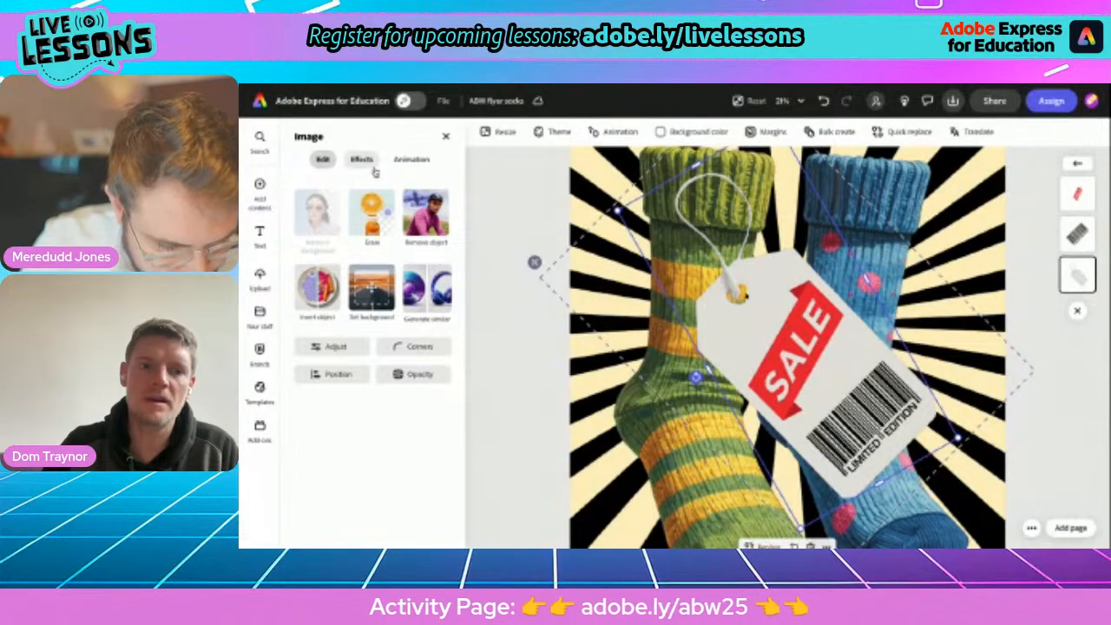
left_click(372, 213)
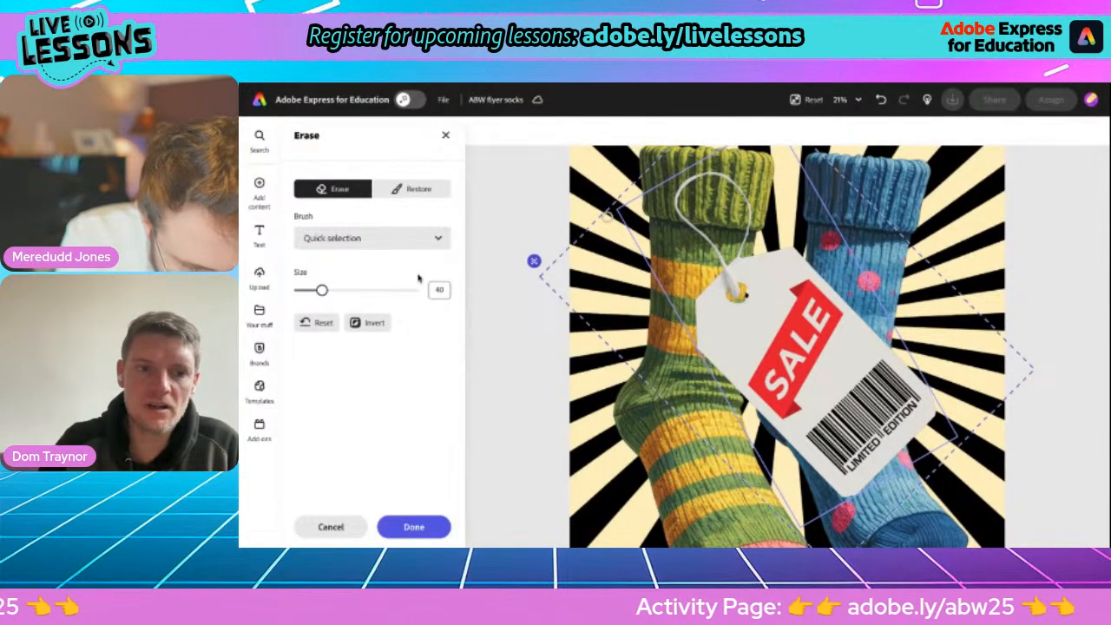
left_click_drag(321, 290, 366, 291)
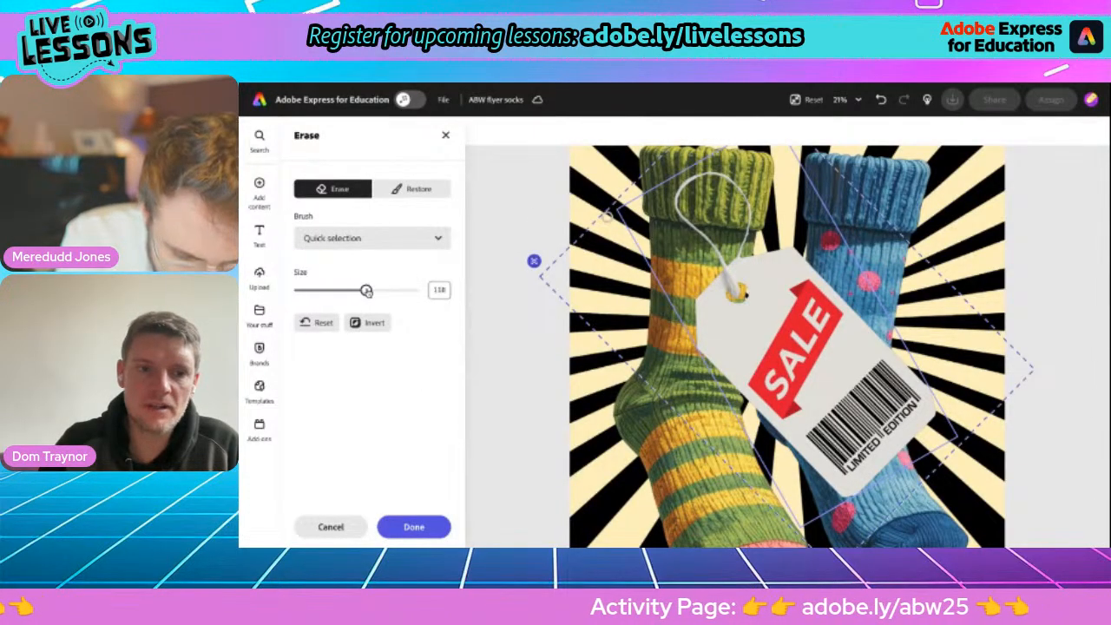
left_click(373, 237)
left_click(361, 299)
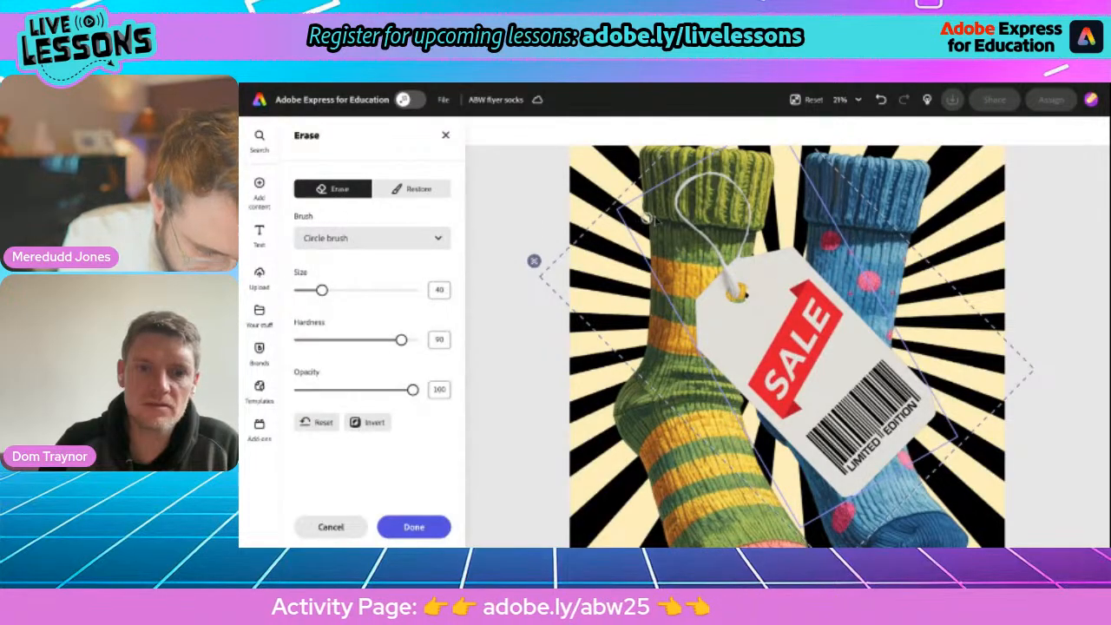
left_click(371, 292)
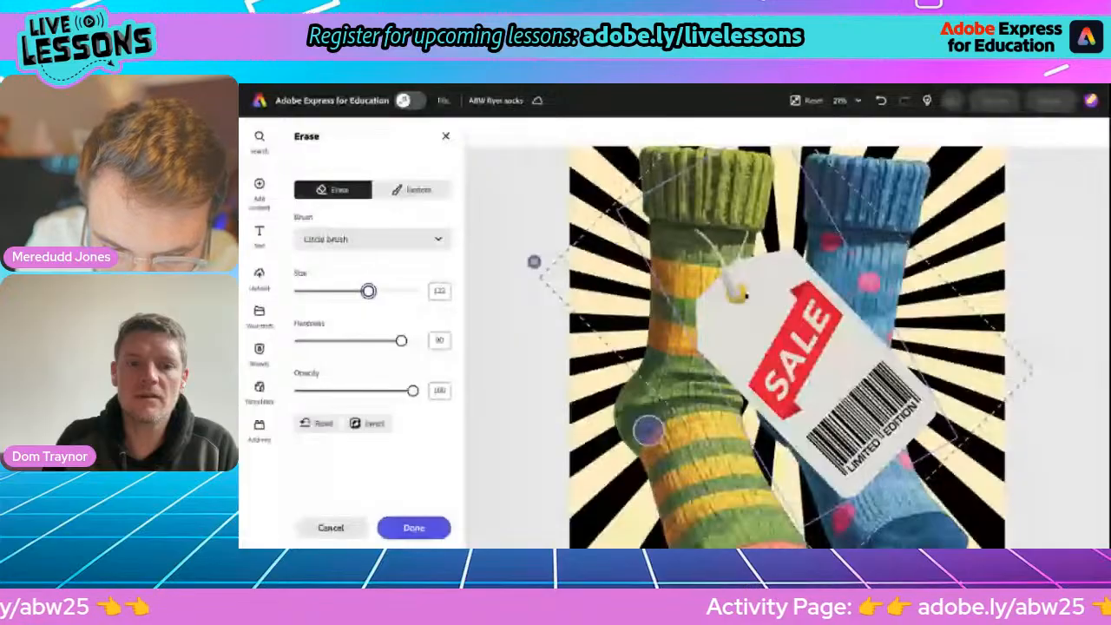
left_click(423, 528)
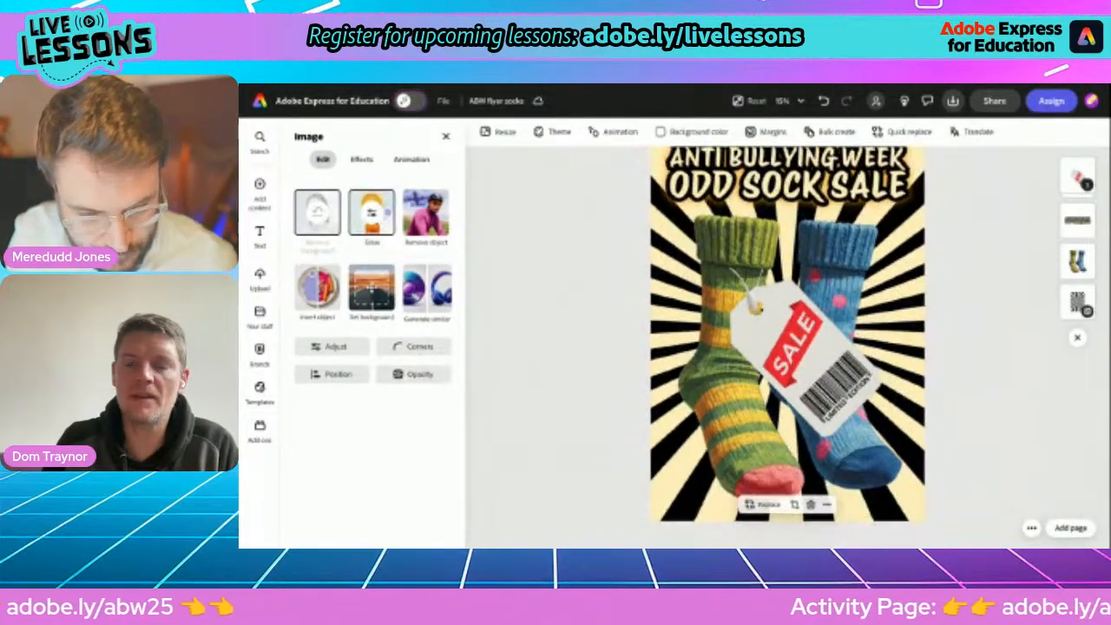
scroll(788, 364, "down", 2)
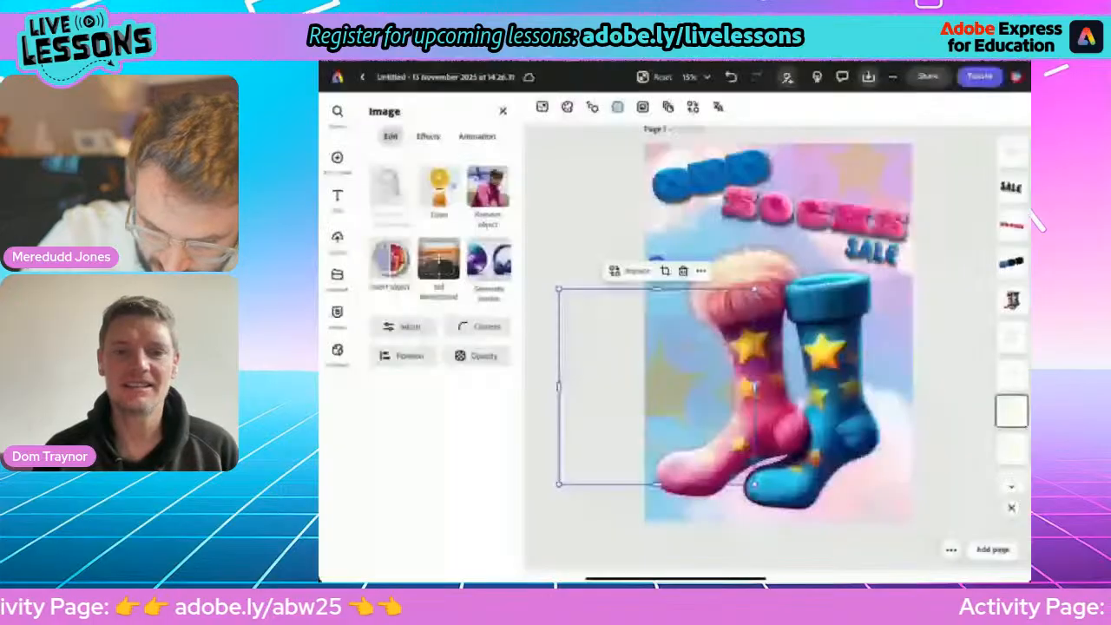
left_click(701, 271)
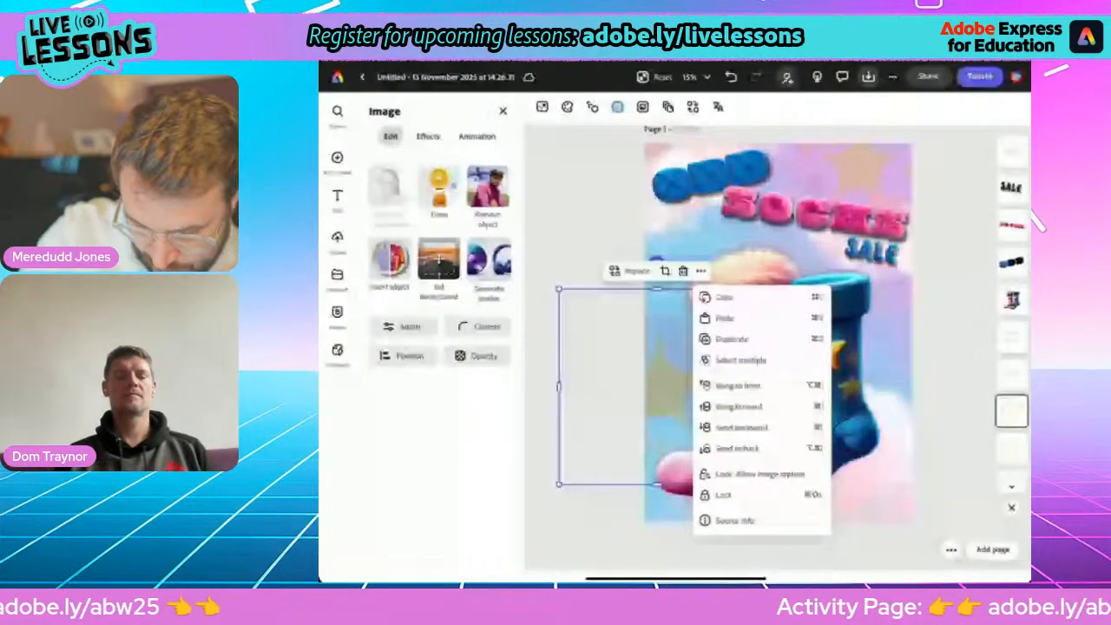
key("Escape")
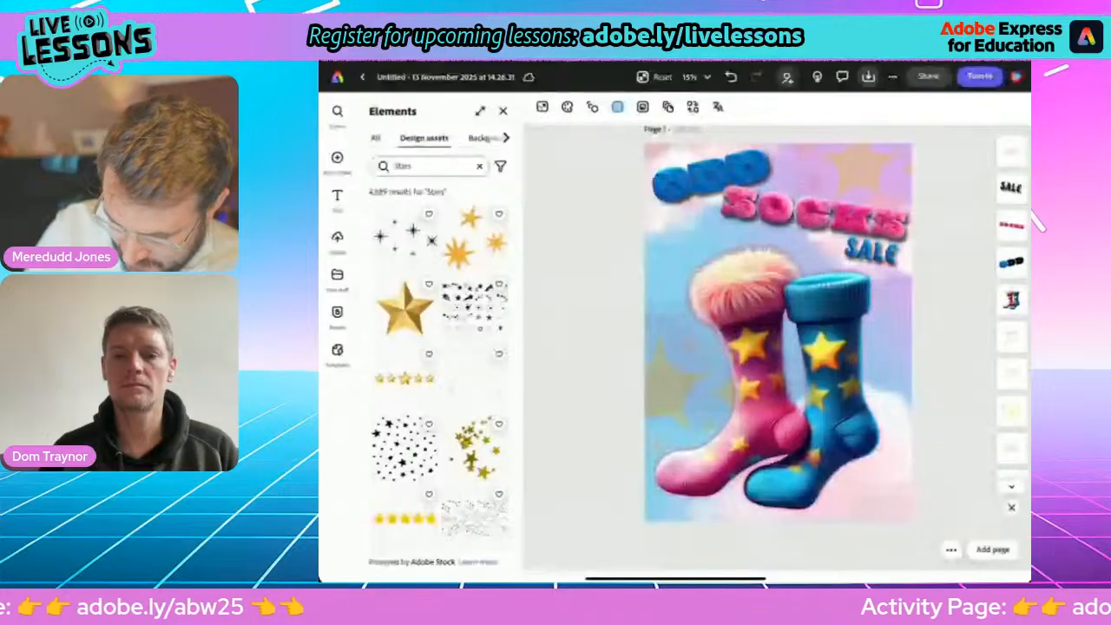
Slightly enlarge the faint pink background graphic behind the socks' feet and reposition it over the page's lower half.
left_click(887, 363)
left_click(884, 452)
mouse_move(884, 452)
left_mouse_down()
mouse_move(881, 326)
mouse_move(877, 442)
left_mouse_up()
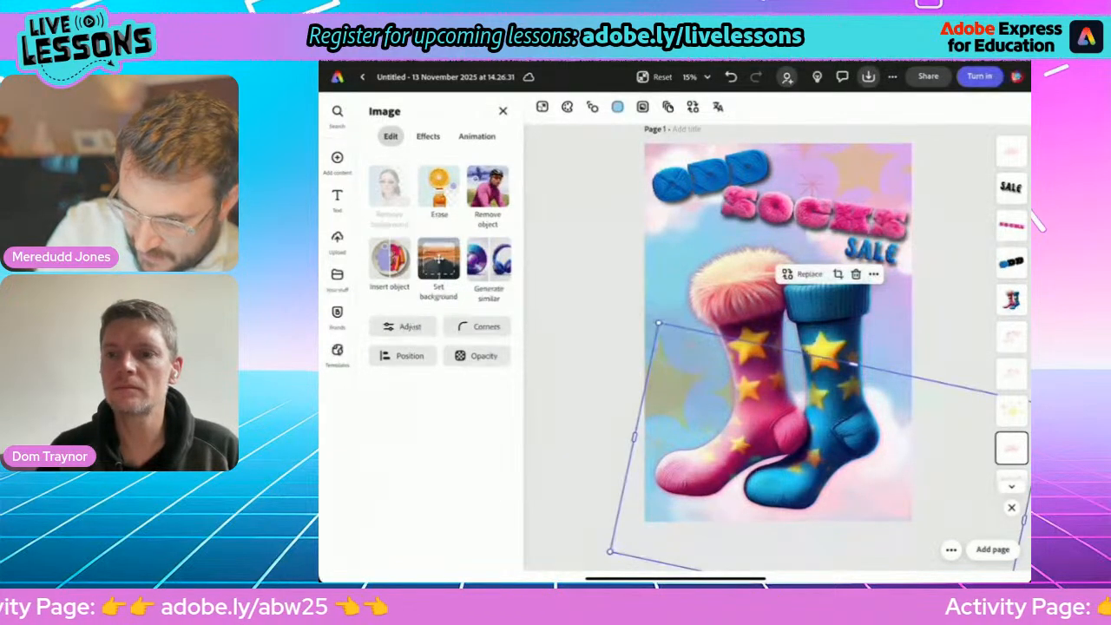
left_click(581, 303)
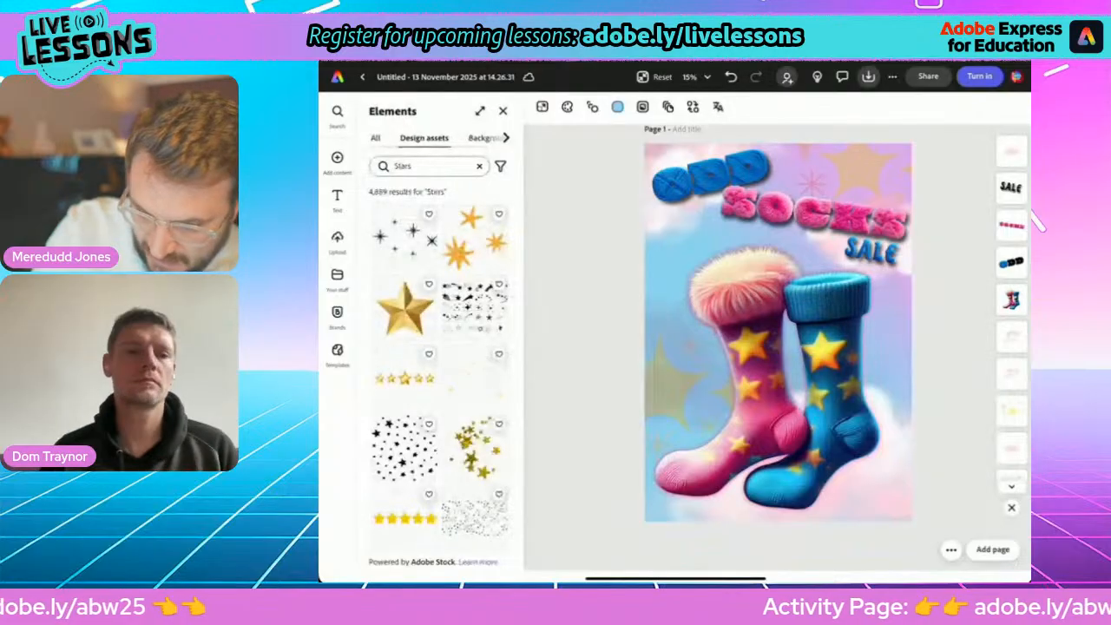
left_click(681, 228)
left_click(872, 251)
left_click(889, 482)
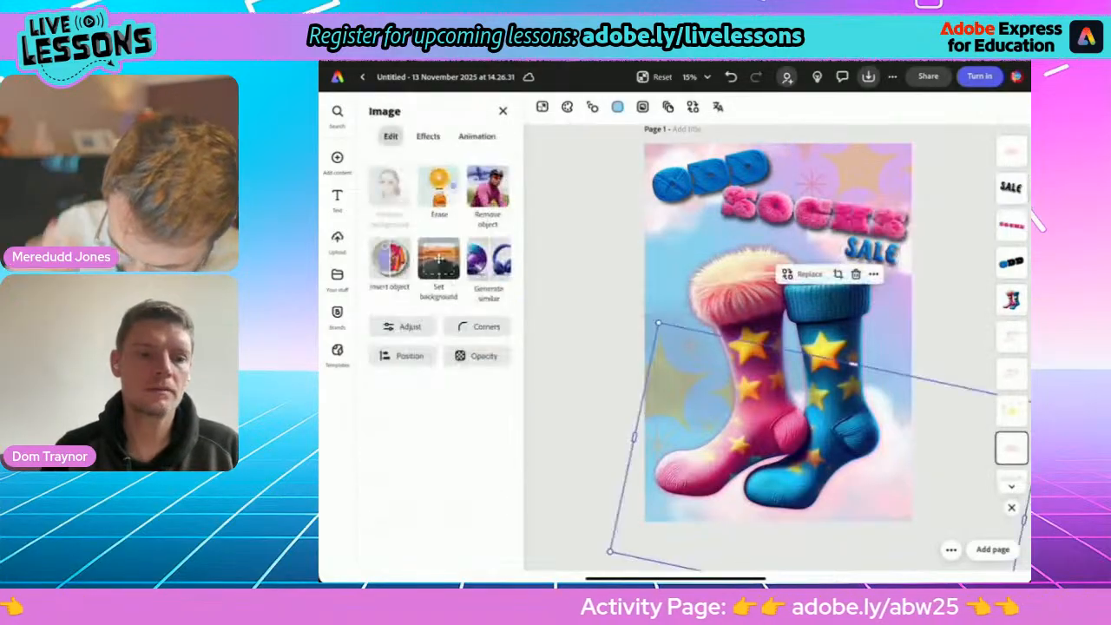
left_click_drag(611, 552, 581, 561)
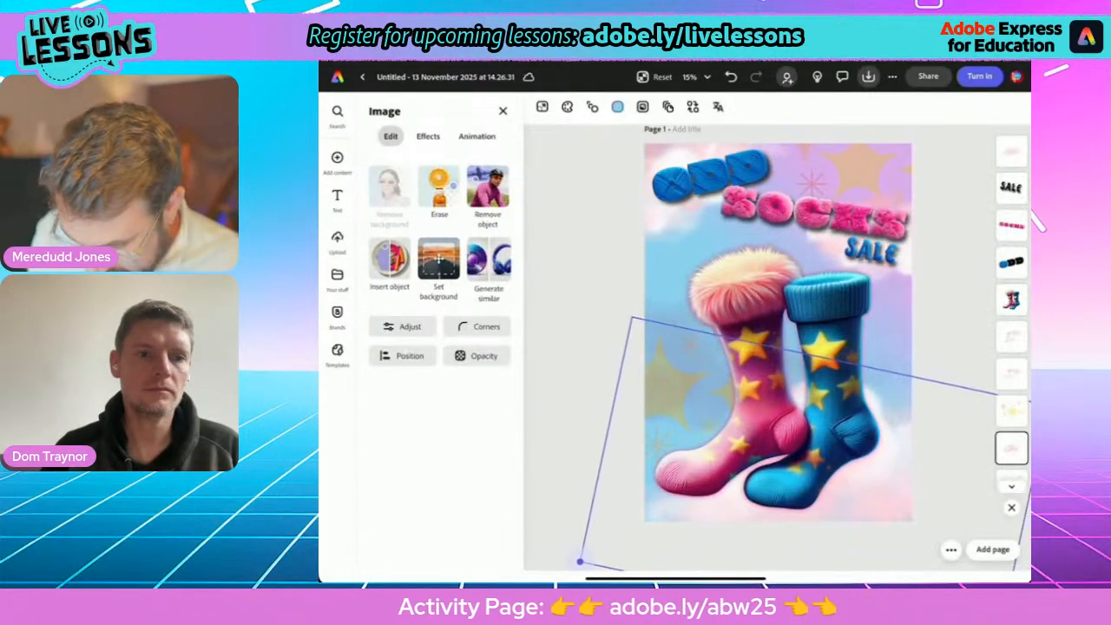
left_click_drag(879, 482, 899, 487)
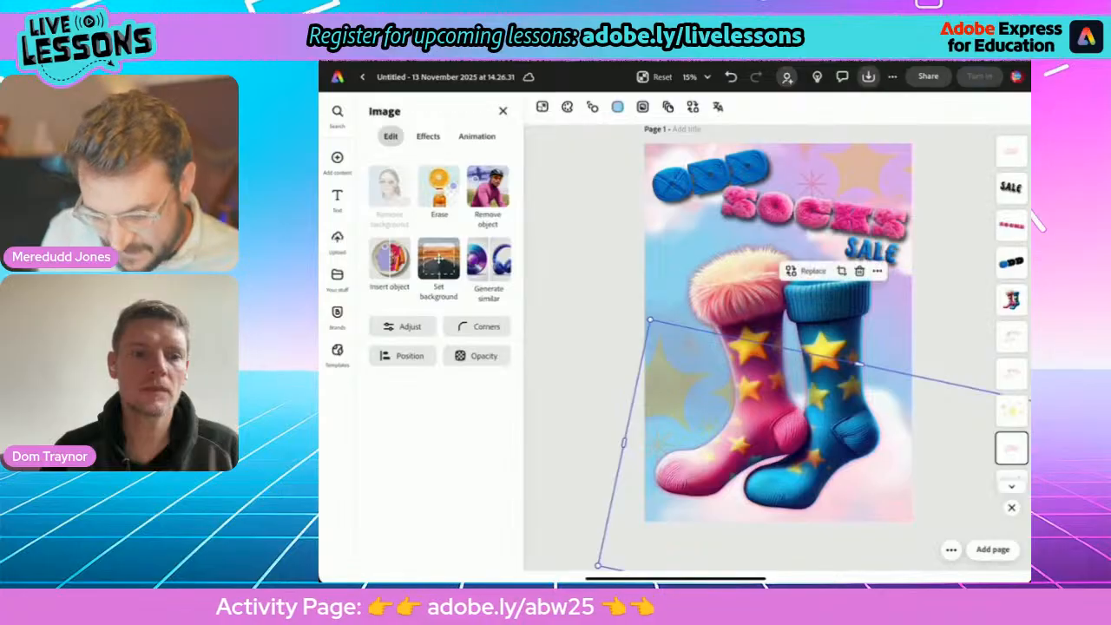
Rotate the faint gold star graphics in the page's upper right and lower left counterclockwise.
left_click(683, 382)
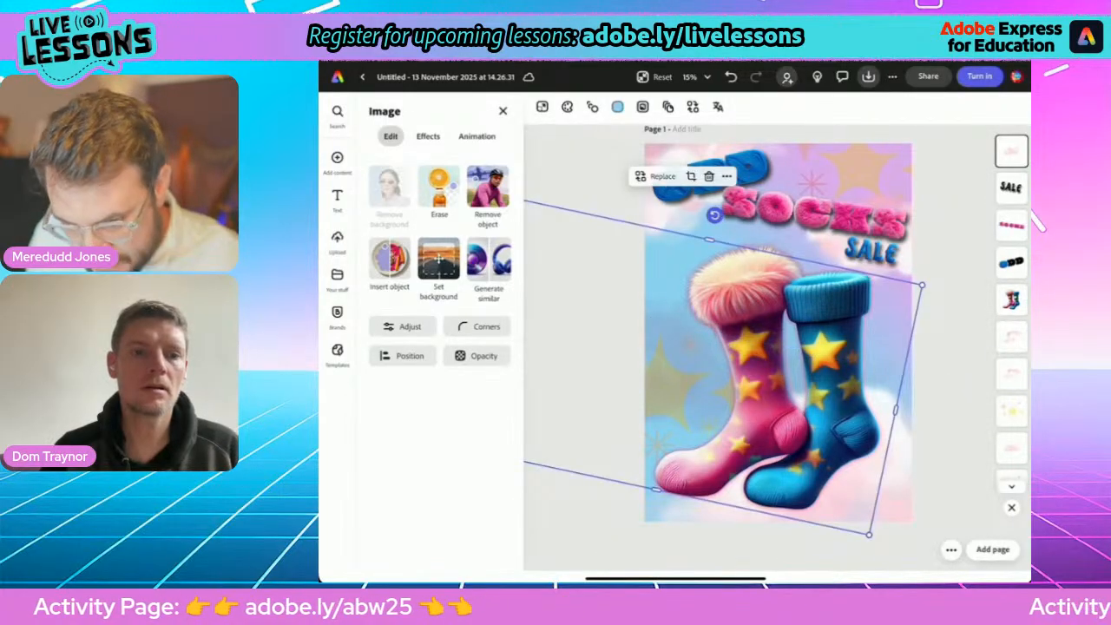
left_click(869, 174)
left_click(820, 172)
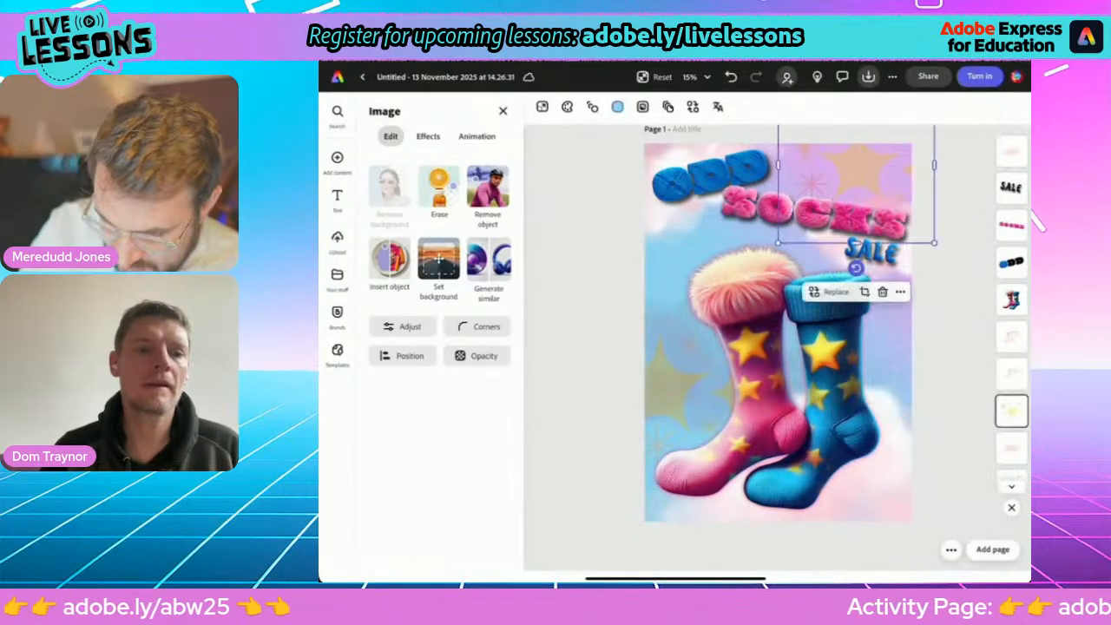
left_click_drag(857, 268, 890, 263)
scroll(1012, 391, "down", 1)
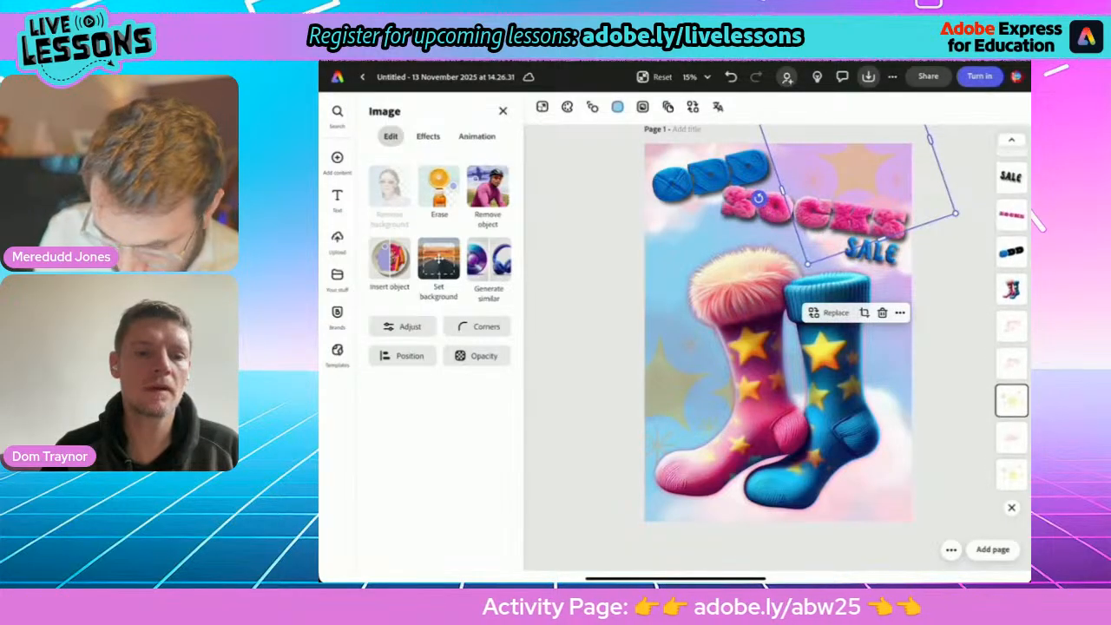
left_click(1012, 478)
left_click_drag(658, 263, 614, 271)
Try the Multiply and Screen blends on the lower-left star graphic at 100% opacity, settling on Normal at 23% opacity.
left_click(477, 356)
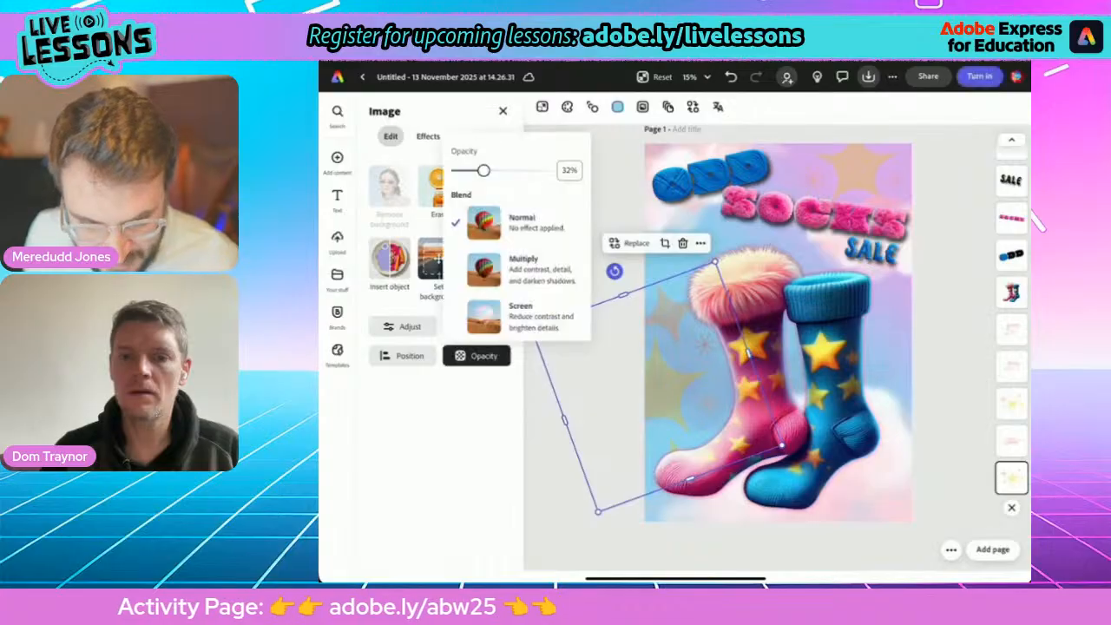
left_click_drag(483, 170, 539, 170)
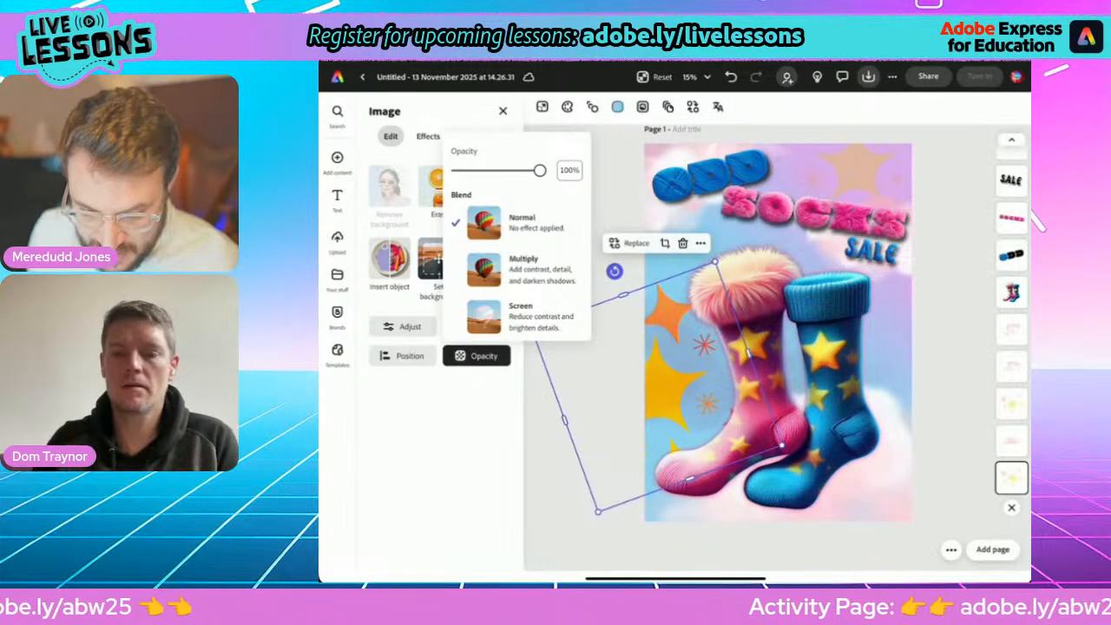
left_click(524, 270)
left_click(523, 317)
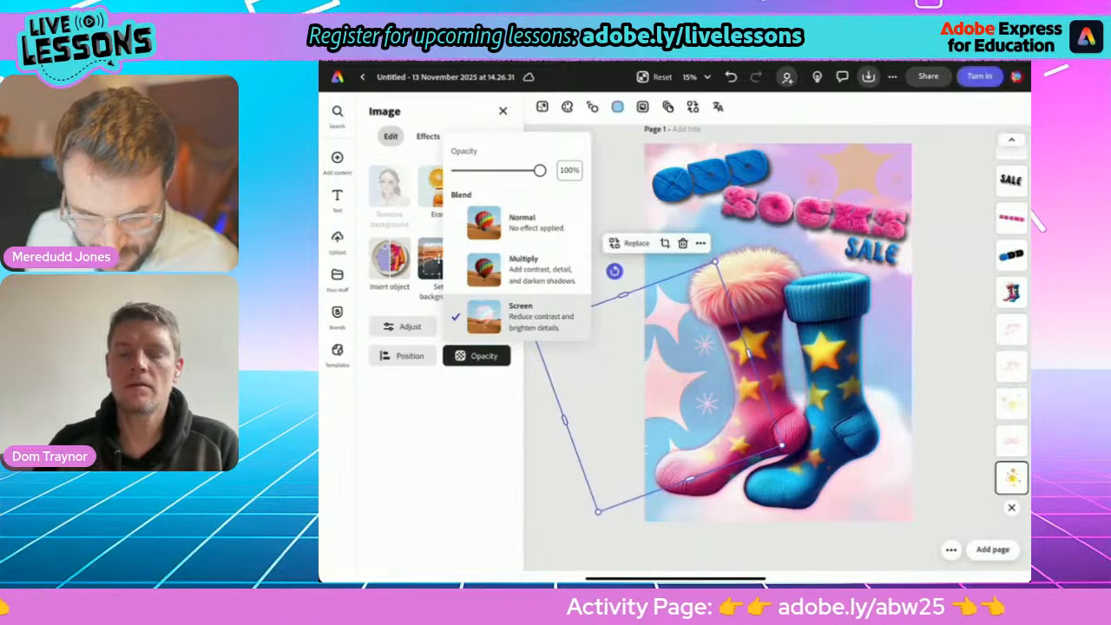
left_click(524, 223)
left_click_drag(540, 171, 499, 171)
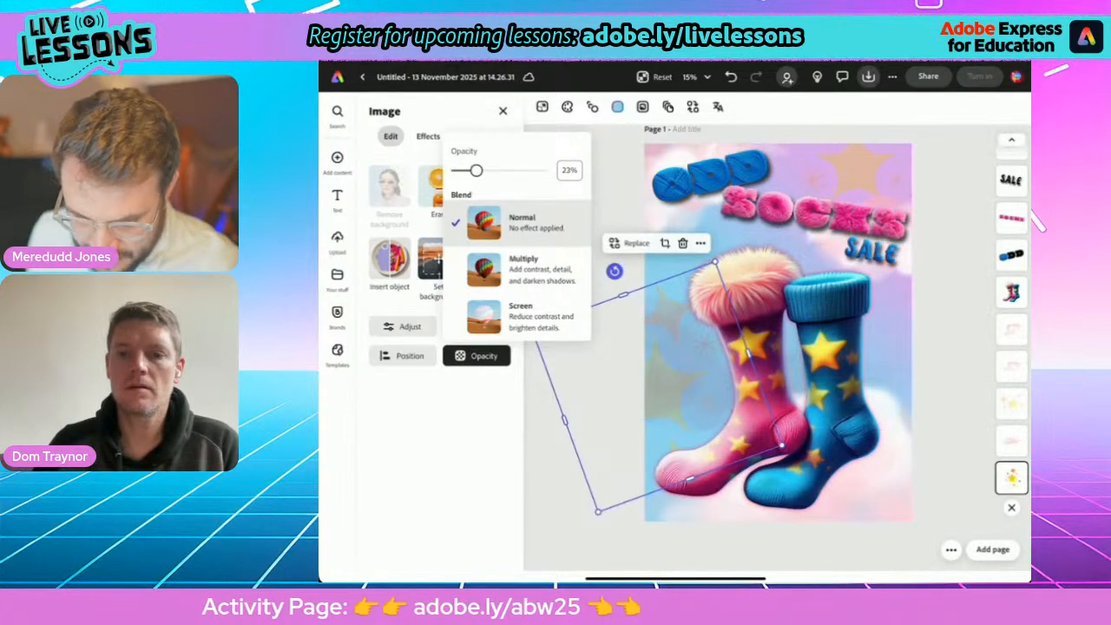
left_click(953, 348)
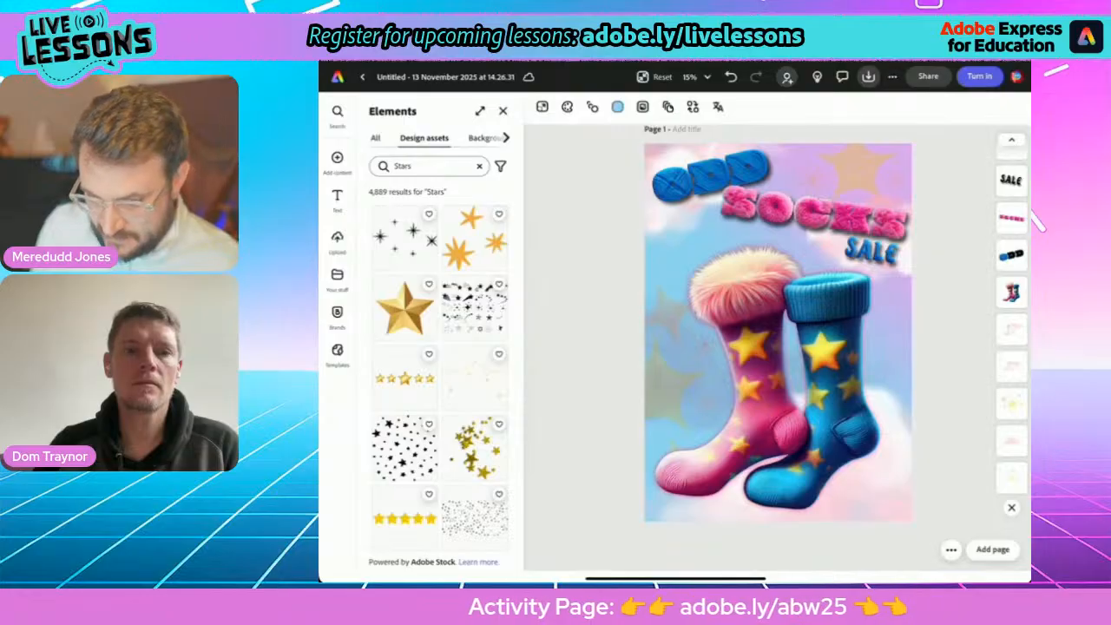
Enlarge the socks image, adjust its tilt and reposition it so both feet stay within the page.
left_click(782, 373)
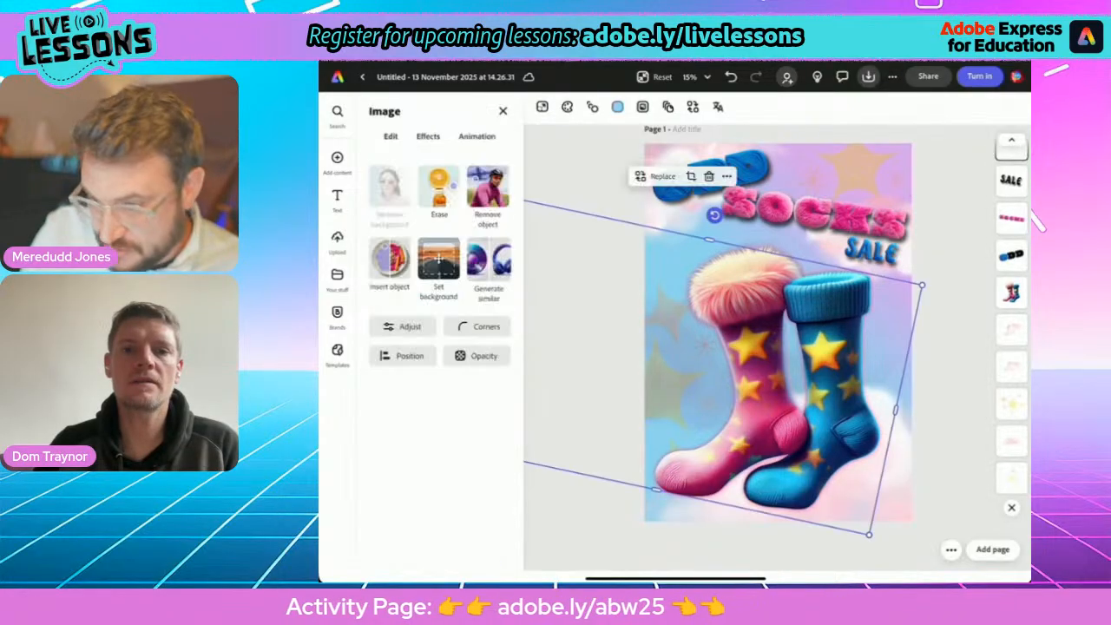
left_click_drag(782, 374, 783, 380)
left_click(1011, 300)
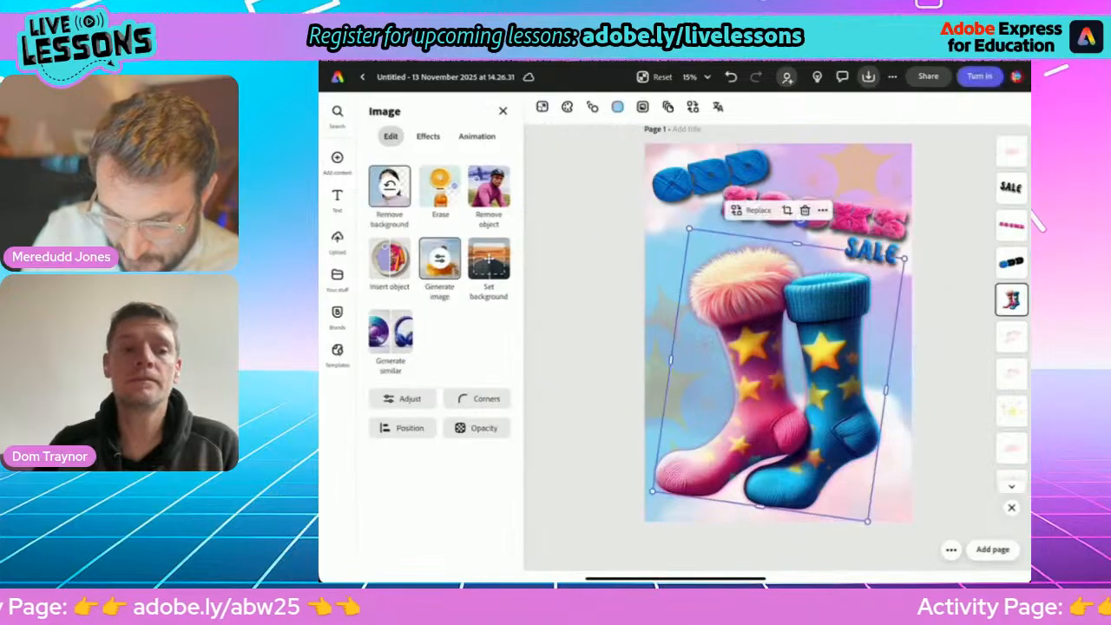
left_click_drag(689, 228, 672, 201)
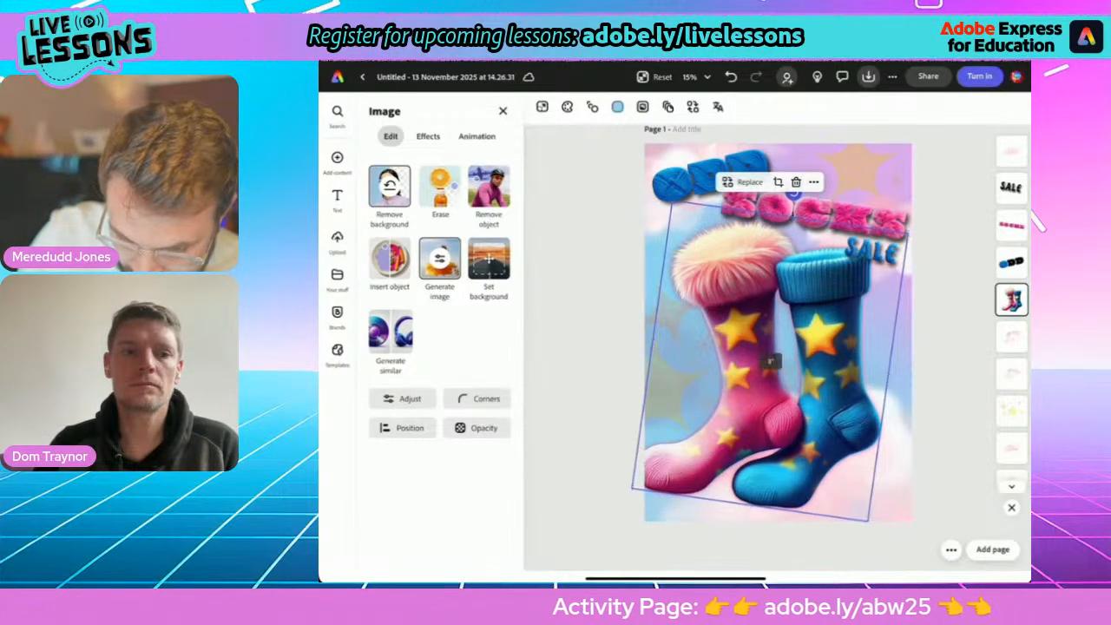
left_click_drag(793, 192, 806, 194)
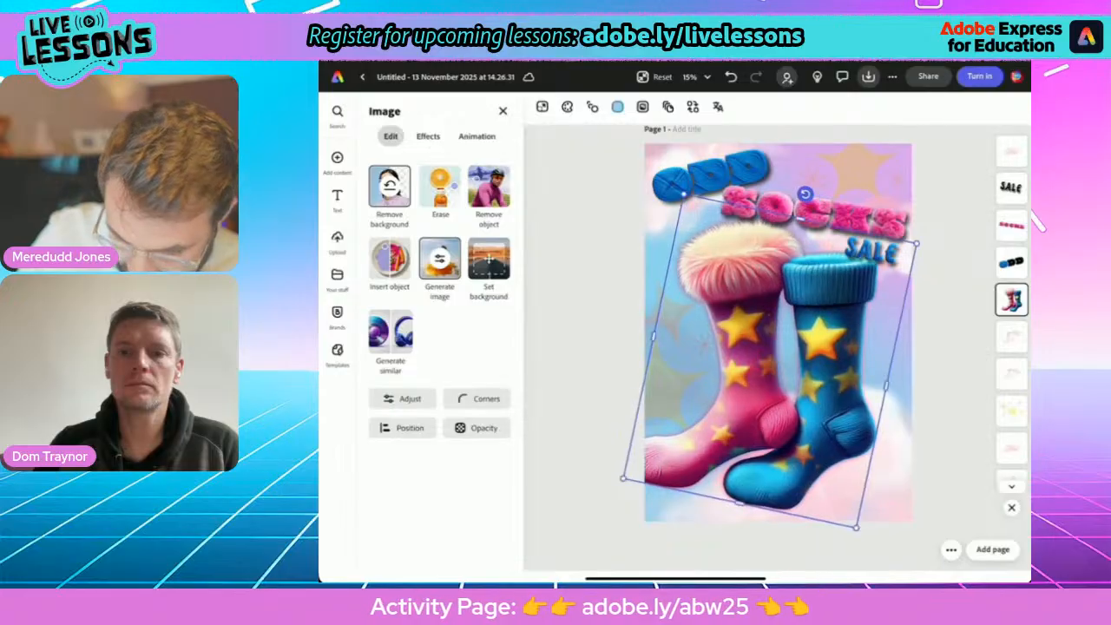
left_click_drag(770, 361, 778, 368)
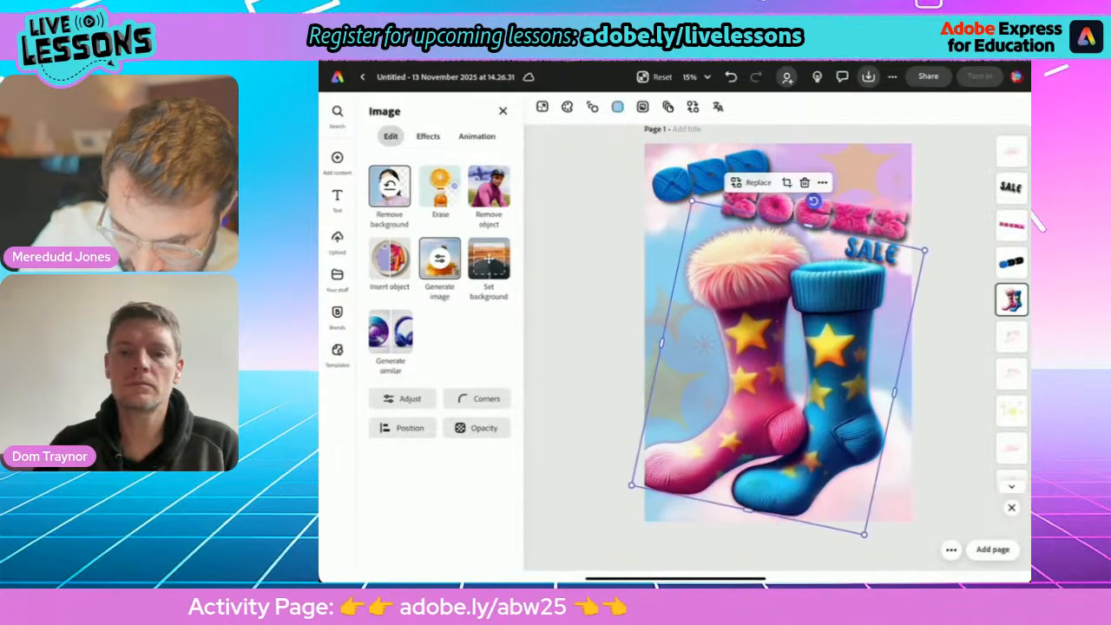
left_click_drag(814, 201, 797, 198)
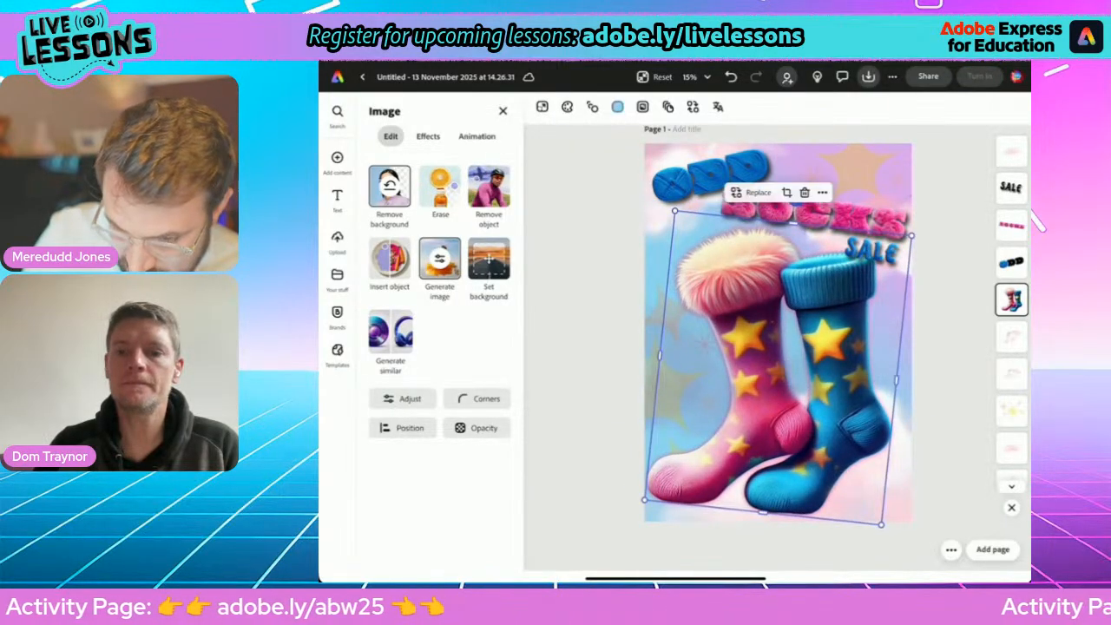
mouse_move(779, 368)
left_mouse_down()
mouse_move(800, 368)
mouse_move(778, 369)
left_mouse_up()
left_click(953, 382)
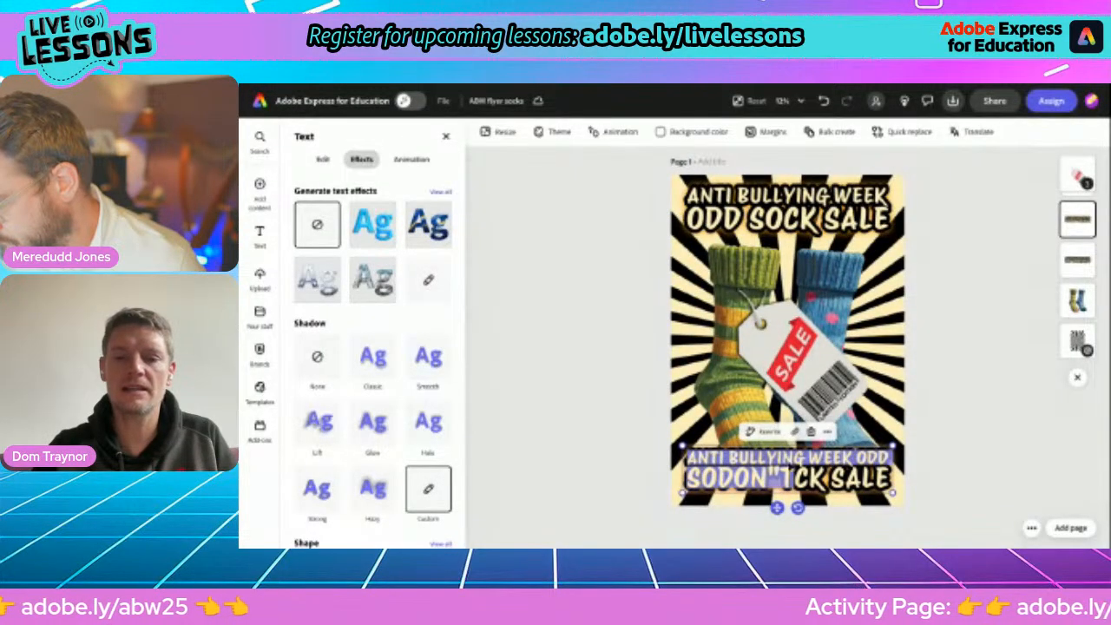
Replace the duplicated heading at the foot of the "ABW flyer socks" flyer with "DON'T STAND !".
double_click(804, 479)
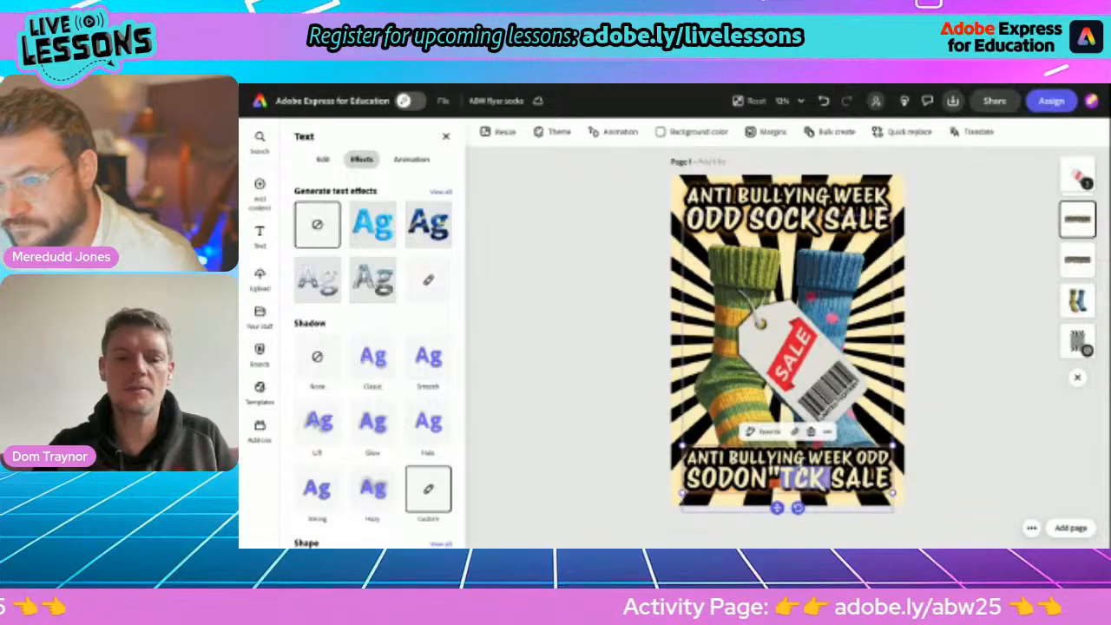
key("ctrl+a")
type("DO")
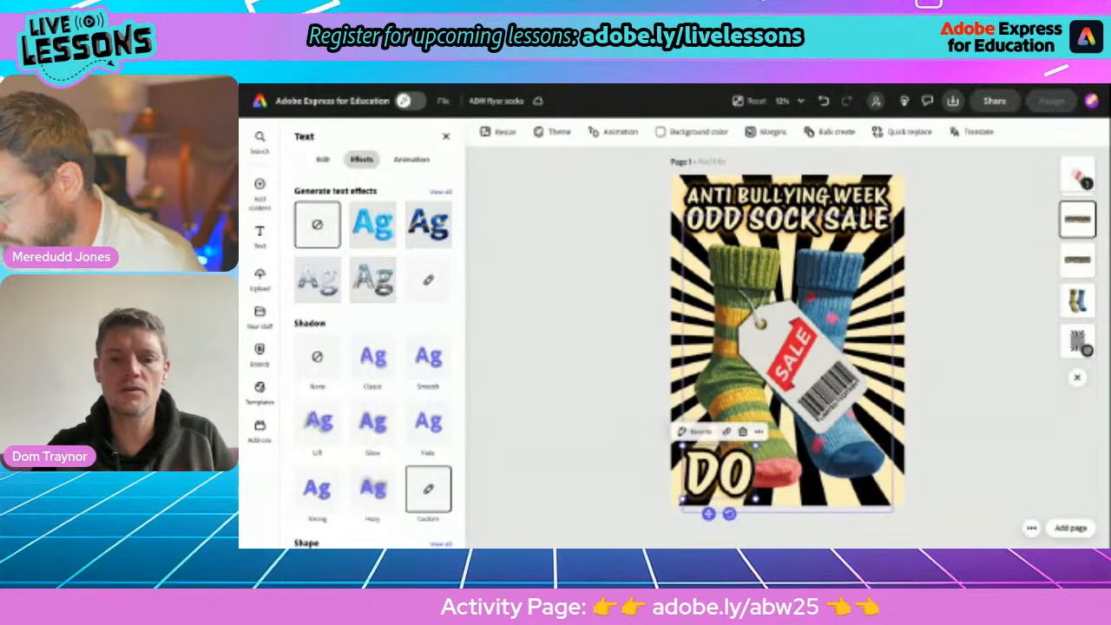
type("N'T STAND")
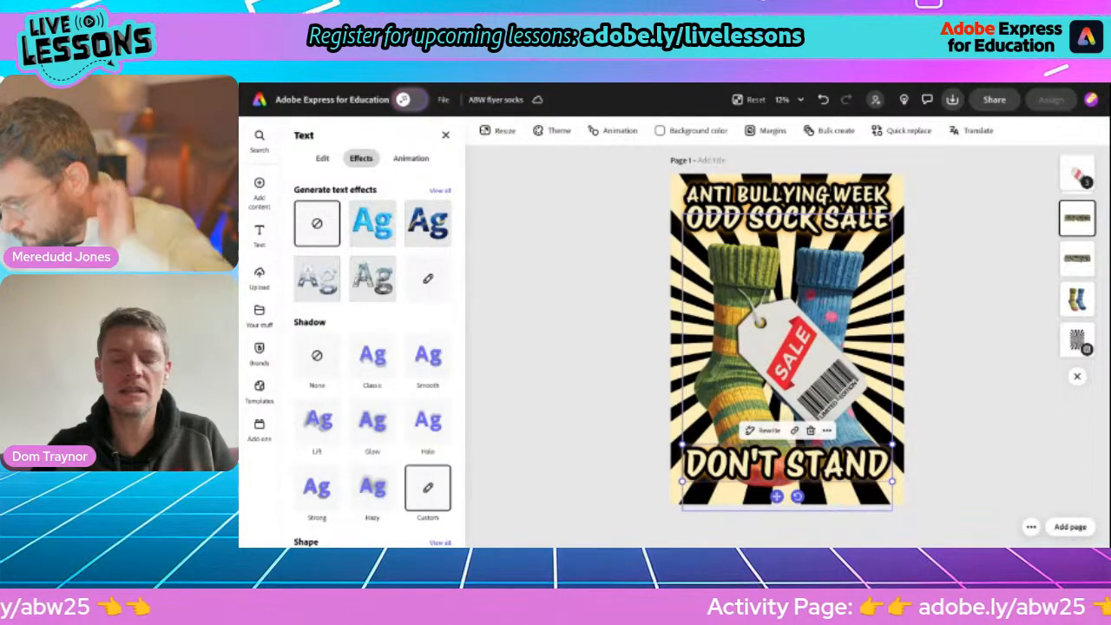
type("!")
Replace the text at the flyer's foot with the slogan "DON'T STAND BY STAND UP!".
double_click(818, 463)
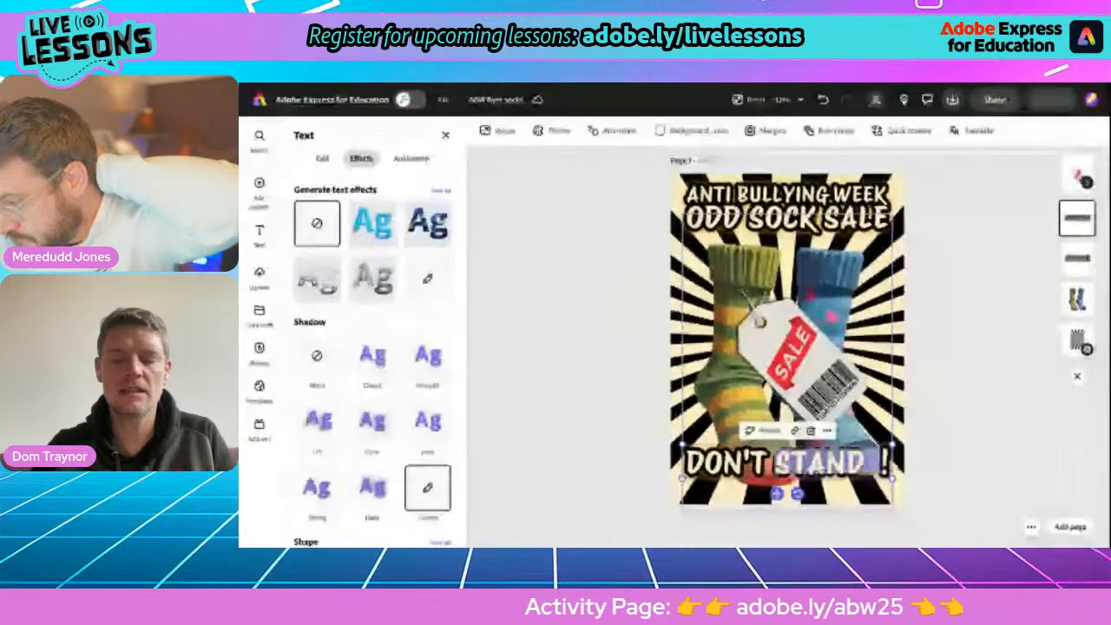
key("ctrl+a")
type("SD")
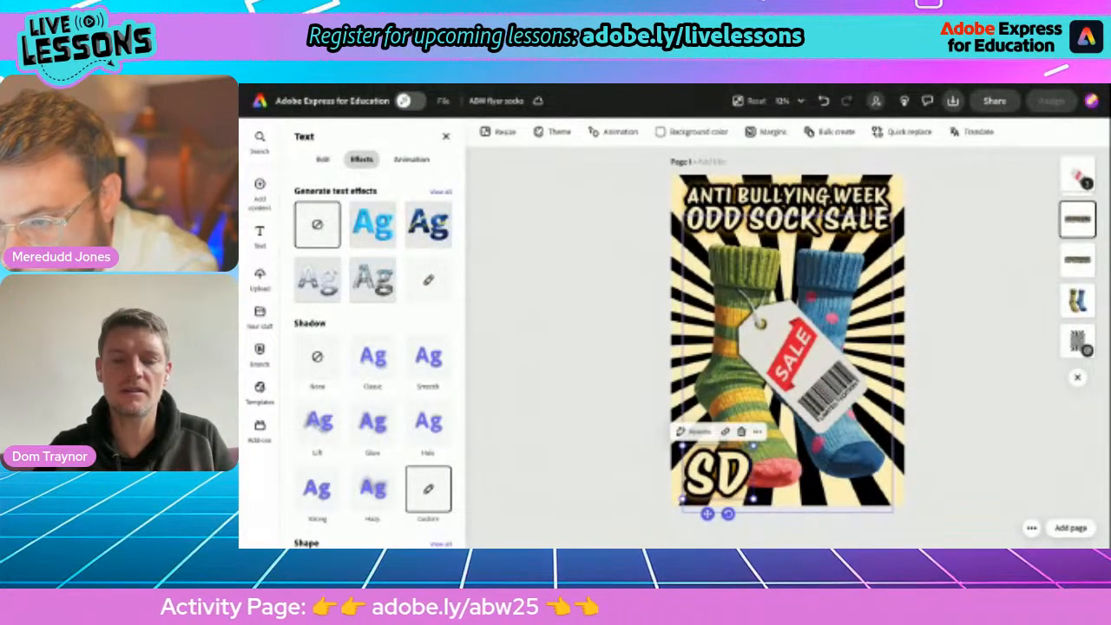
key("BackSpace")
key("BackSpace")
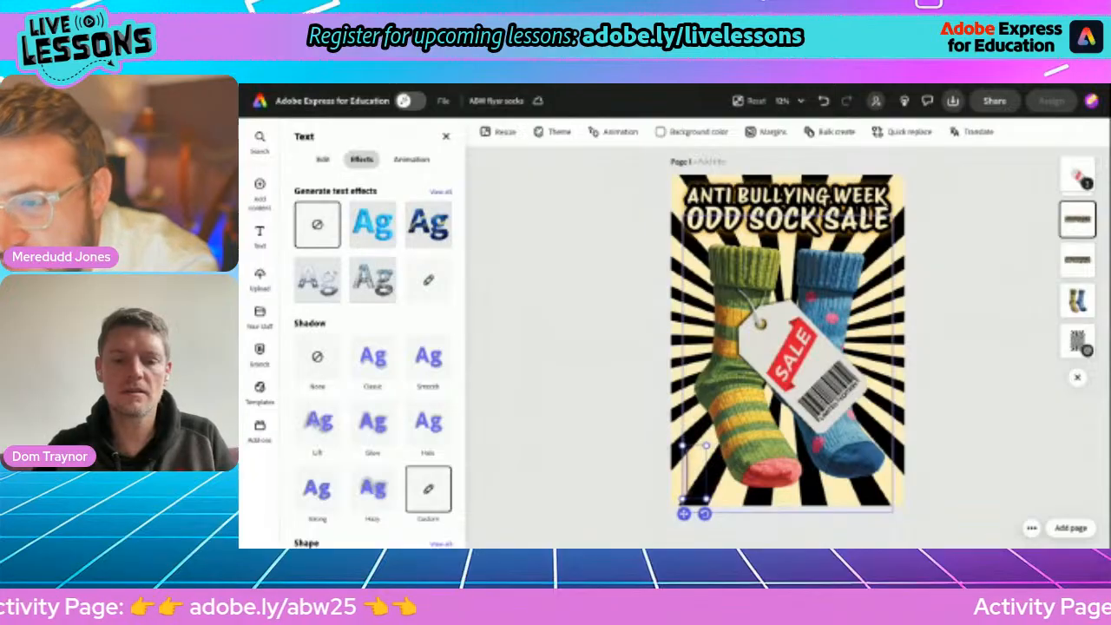
type("DON'T TAND")
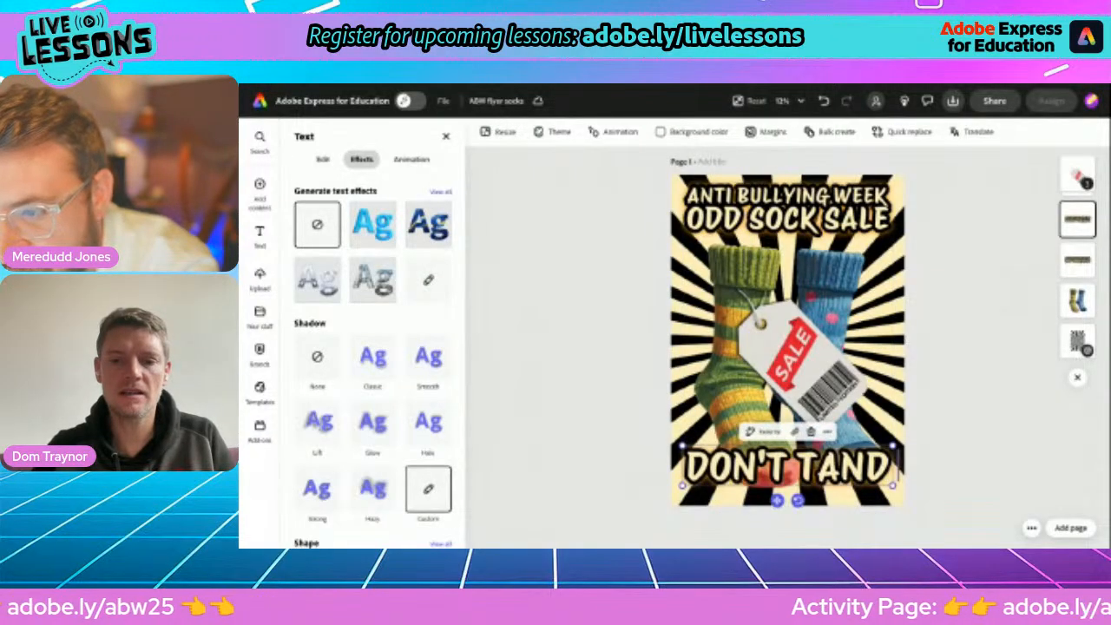
key("BackSpace")
key("BackSpace")
key("BackSpace")
key("BackSpace")
type("ST")
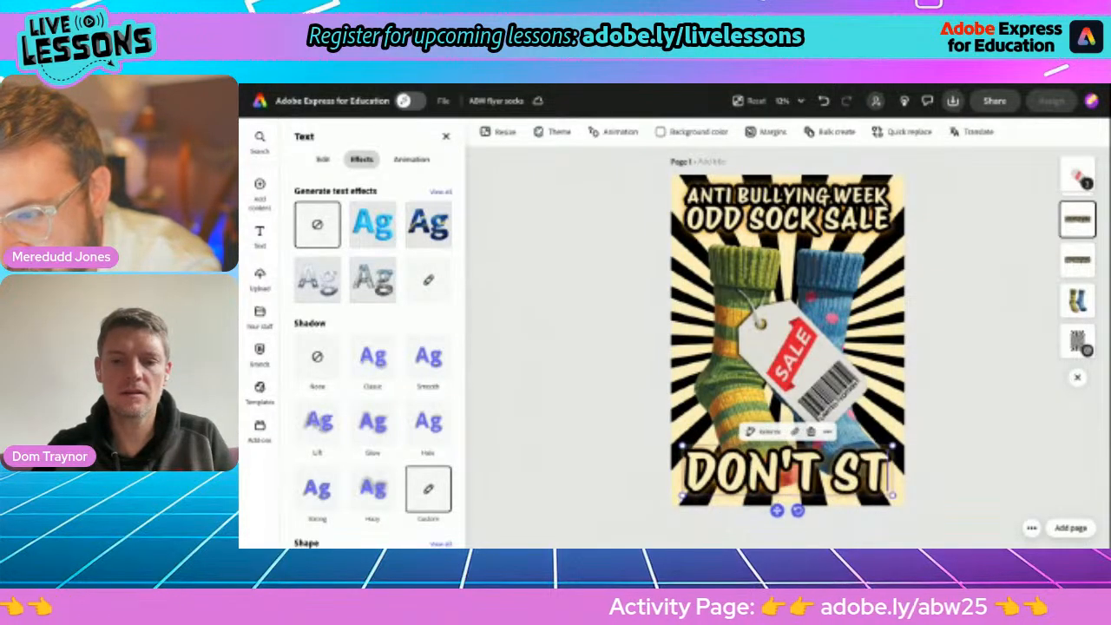
type("AND BY")
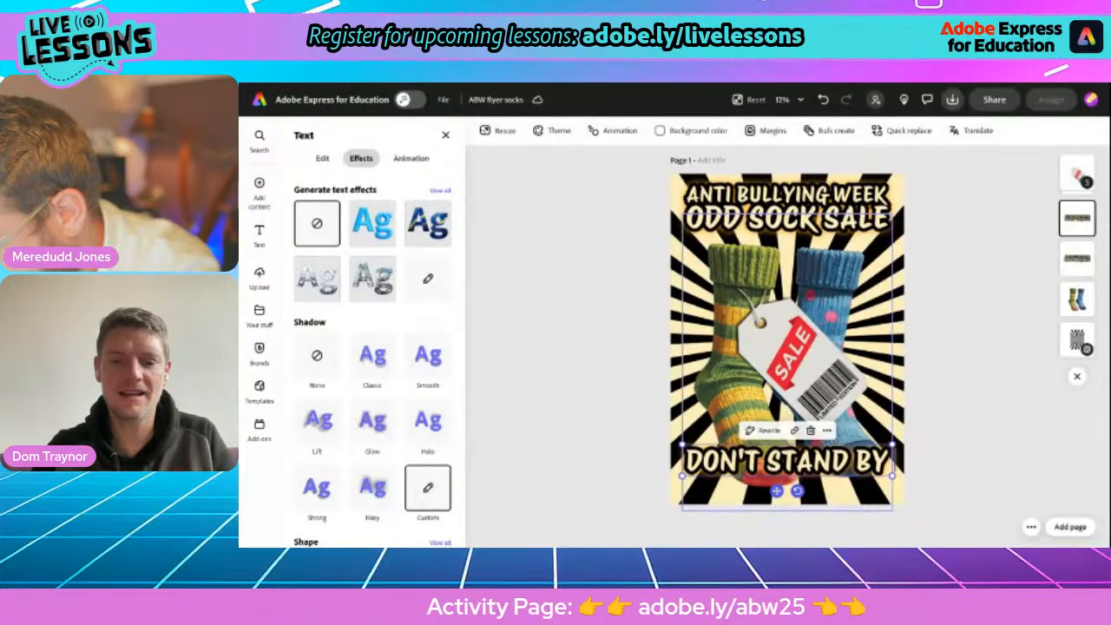
type(" STAN")
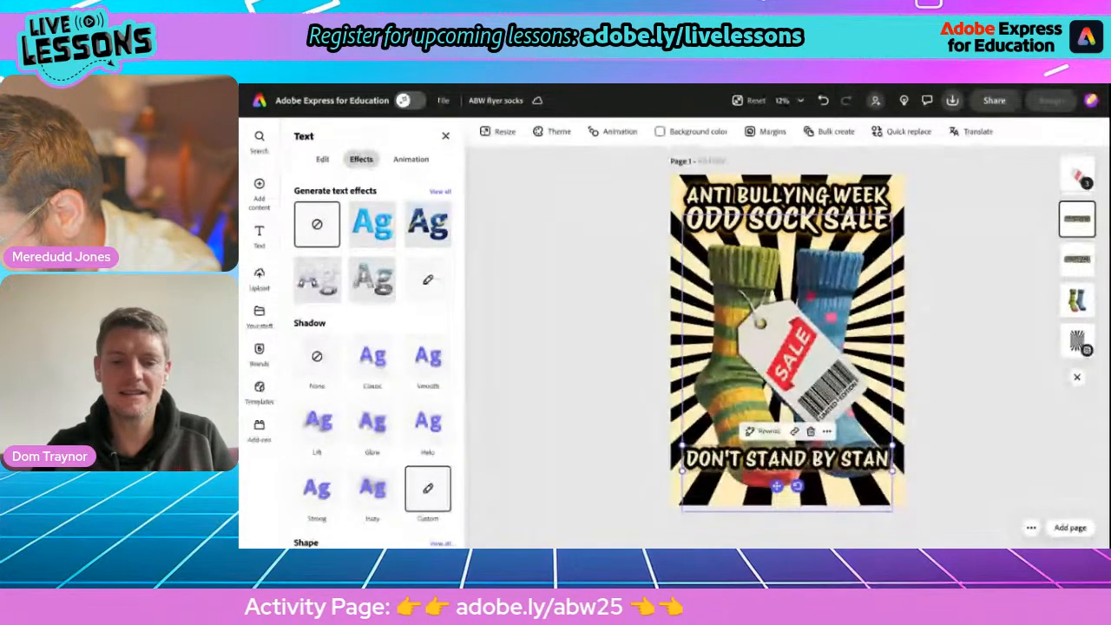
type("D UP!")
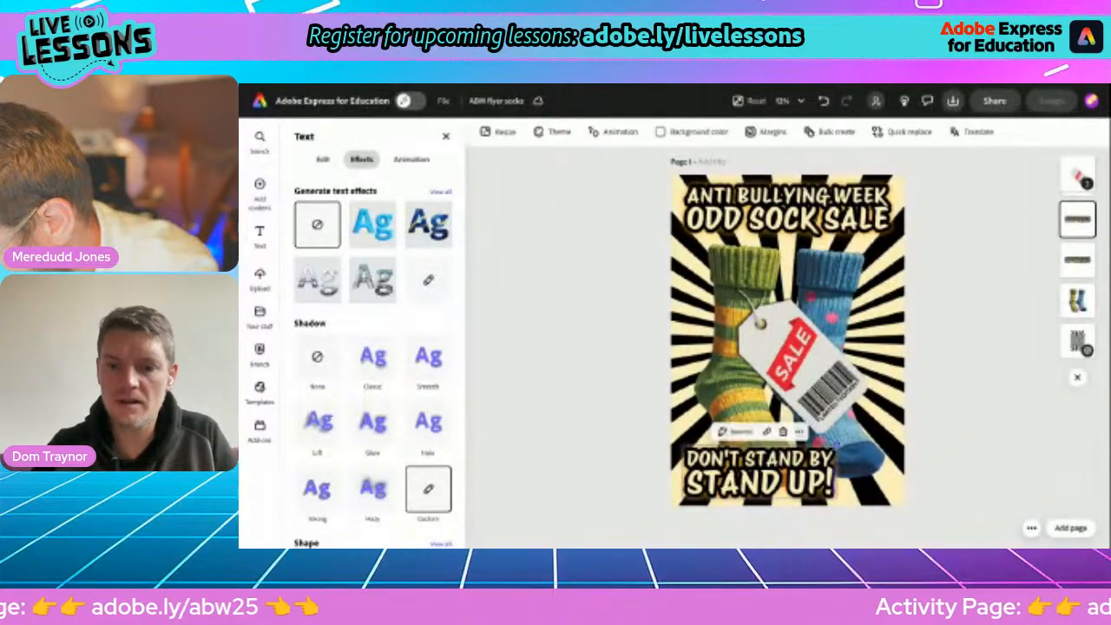
Scale the slogan down to a single line and centre it along the flyer's bottom edge beneath the socks.
left_click_drag(836, 445, 624, 486)
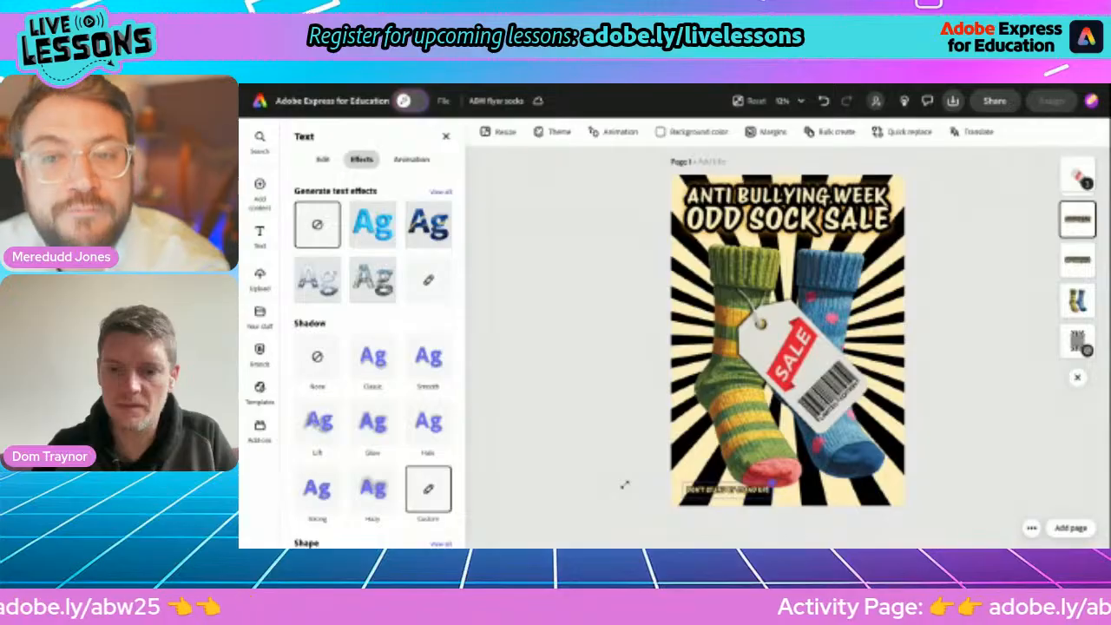
key("ctrl+z")
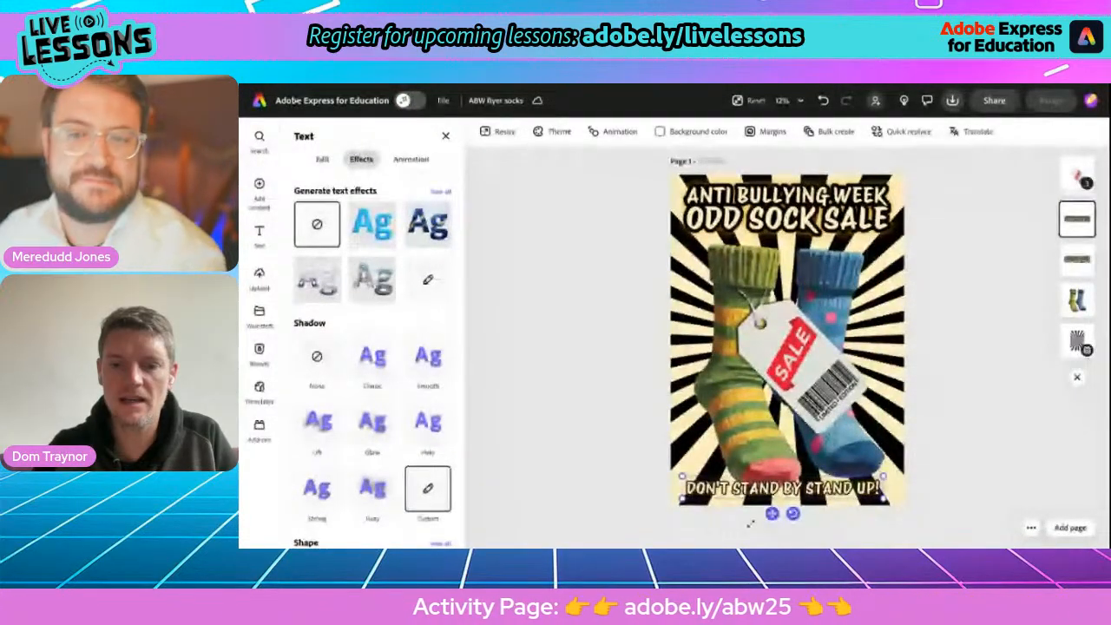
left_click_drag(772, 513, 779, 513)
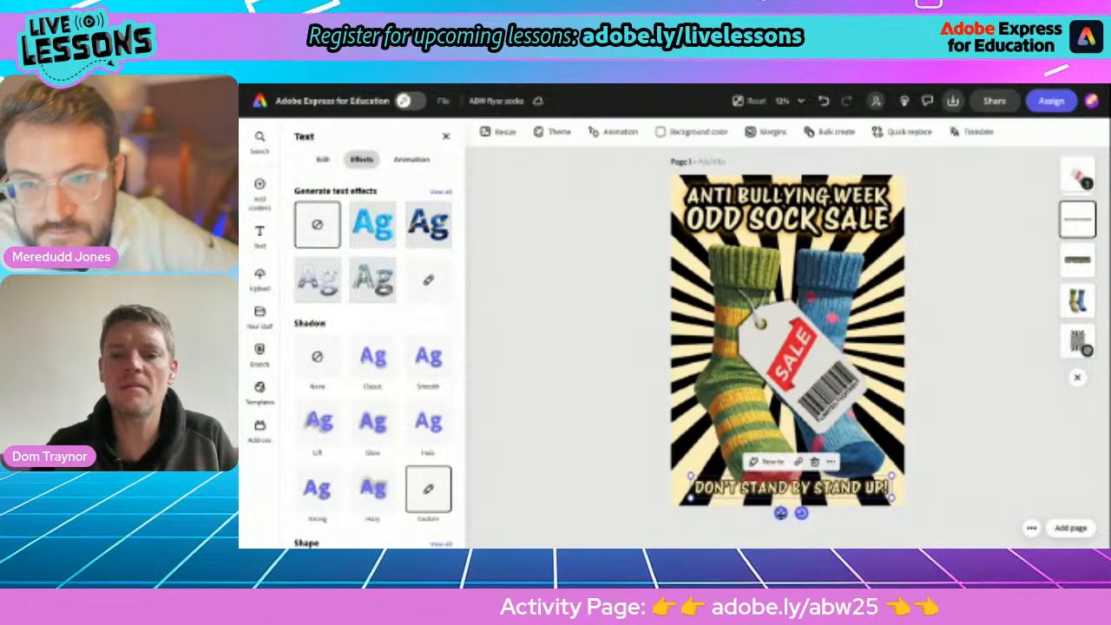
mouse_move(768, 510)
left_mouse_down()
mouse_move(791, 509)
mouse_move(782, 514)
left_mouse_up()
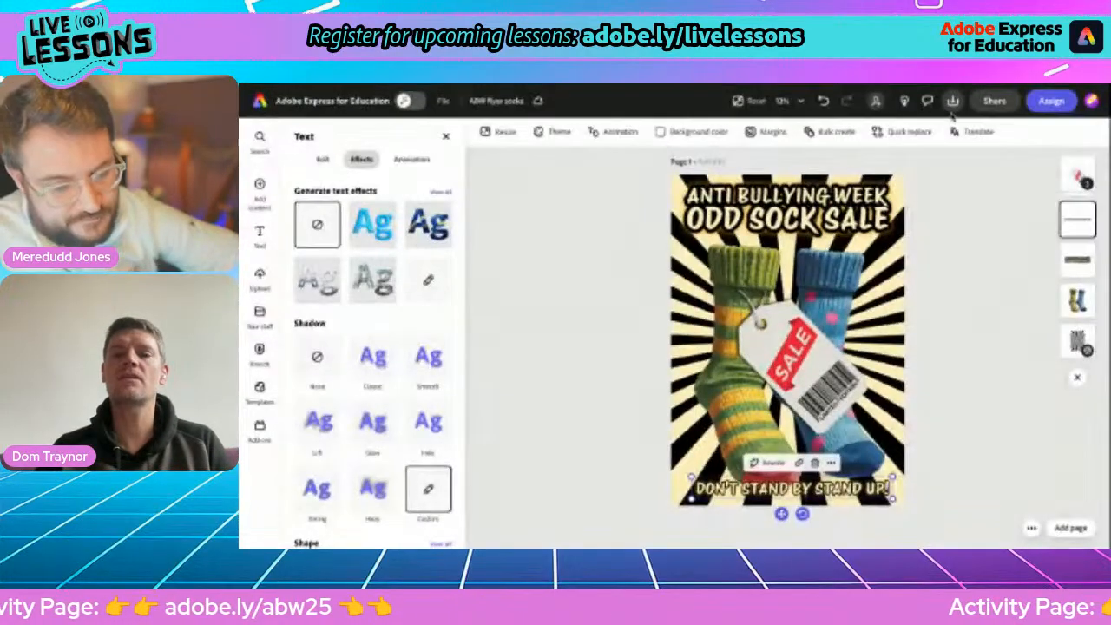
Examine the download options with PDF Print (Best for printing) as the file format, and open the flyer's sharing options.
left_click(953, 101)
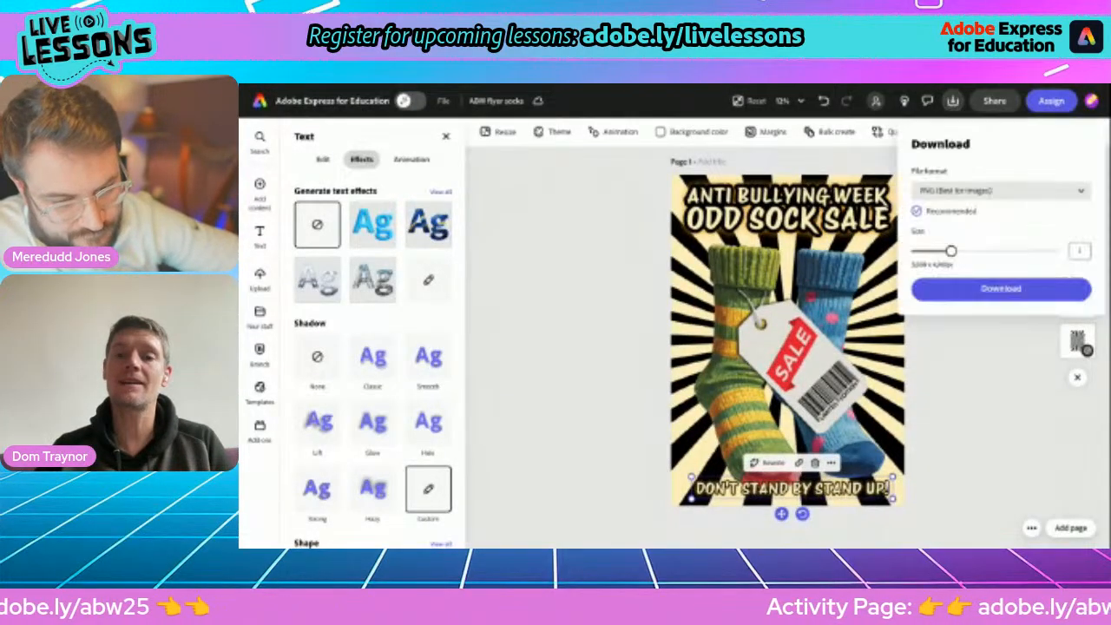
left_click(952, 195)
left_click(950, 272)
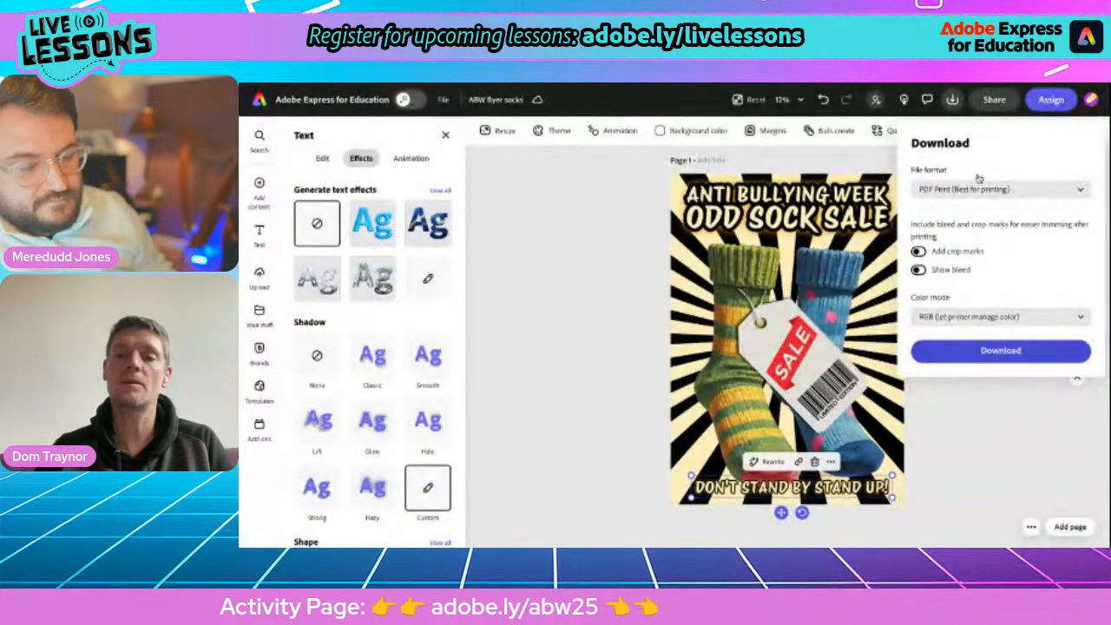
left_click(991, 108)
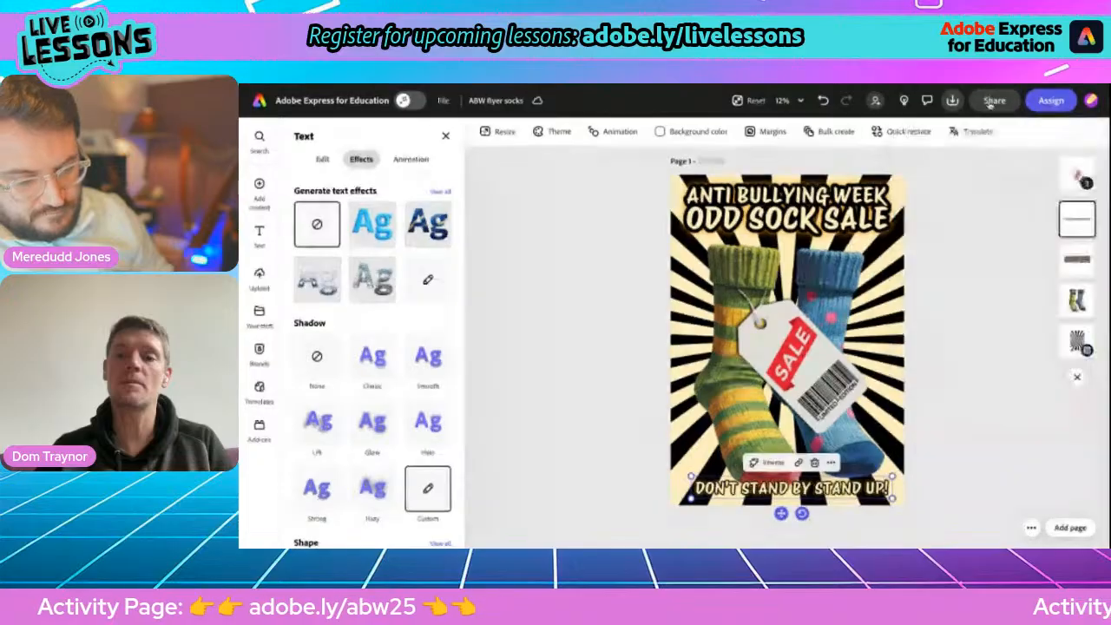